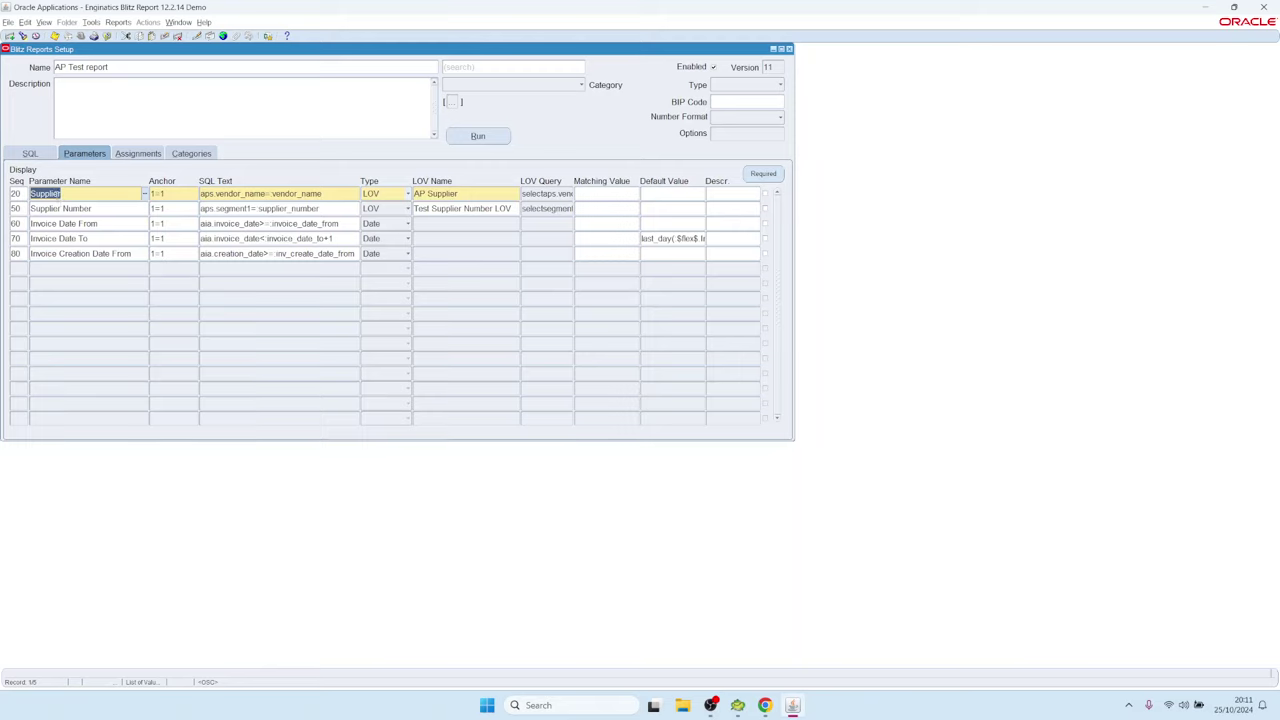
# - Review the AP Test report's supplier and invoice date parameters, including the Supplier parameter's SQL text and anchor
pyautogui.click(55, 208)
pyautogui.click(58, 223)
pyautogui.click(62, 238)
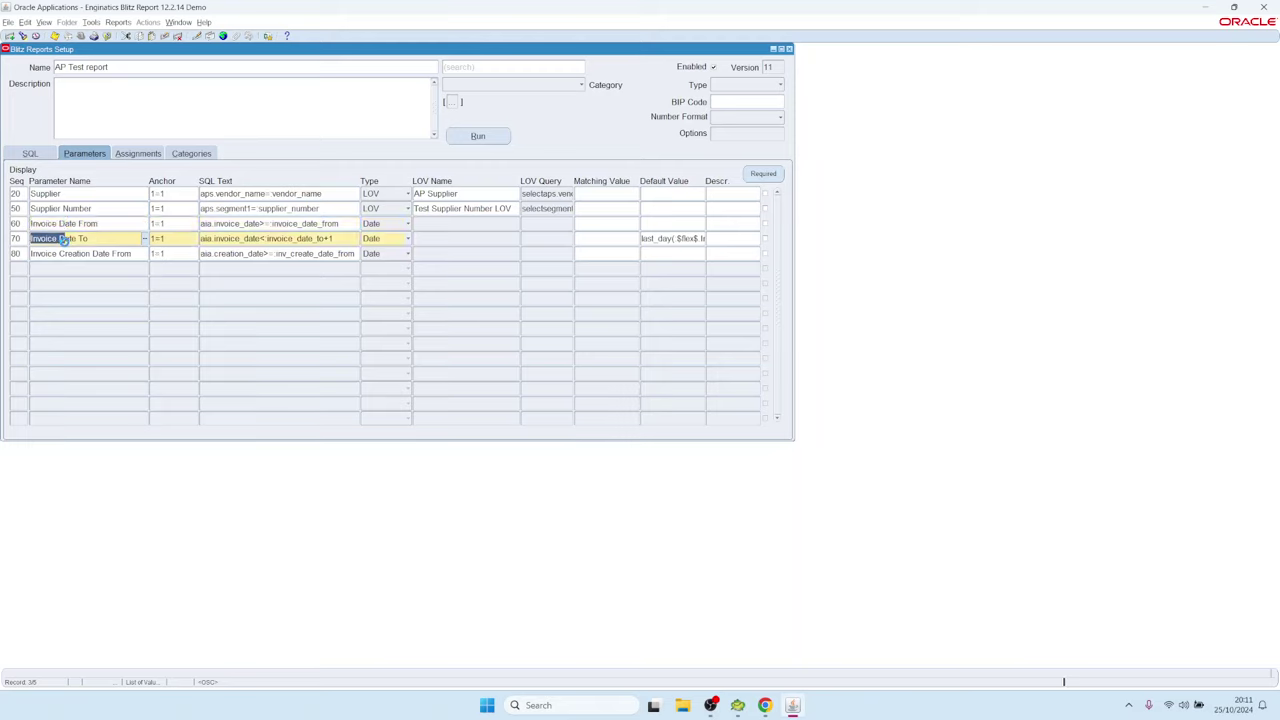
pyautogui.click(76, 254)
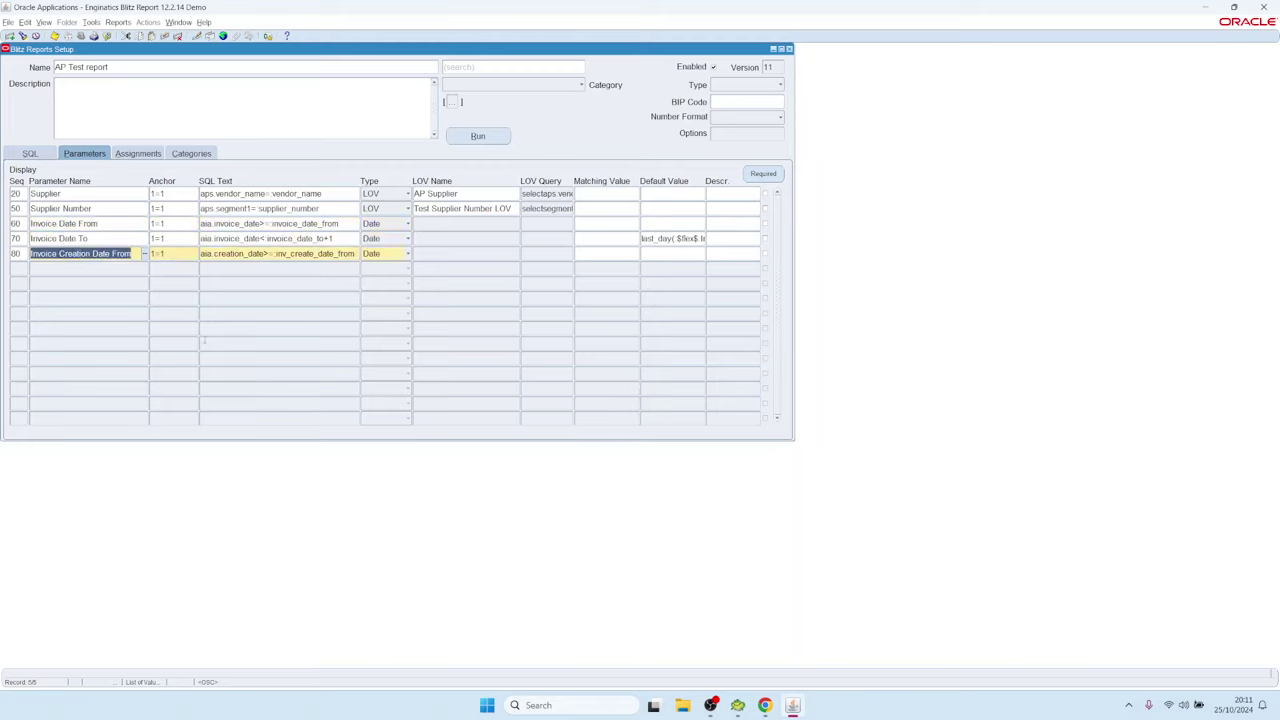
pyautogui.click(76, 196)
pyautogui.click(329, 193)
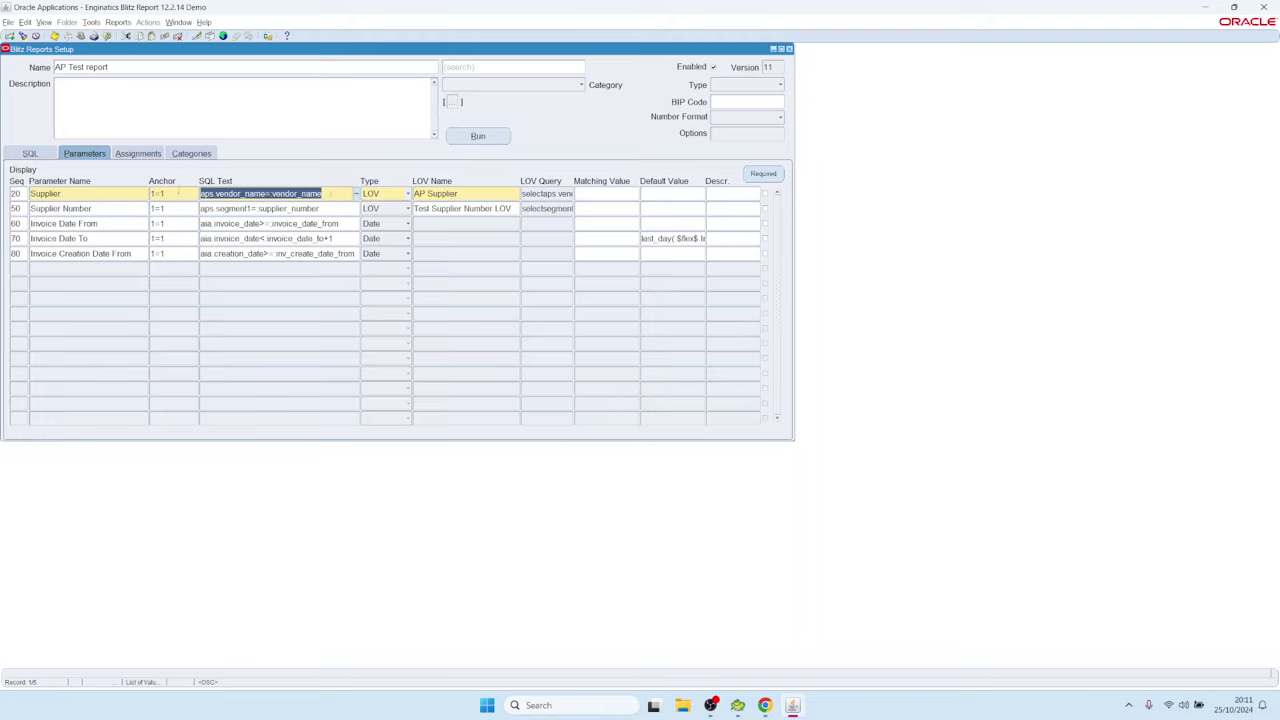
pyautogui.click(175, 191)
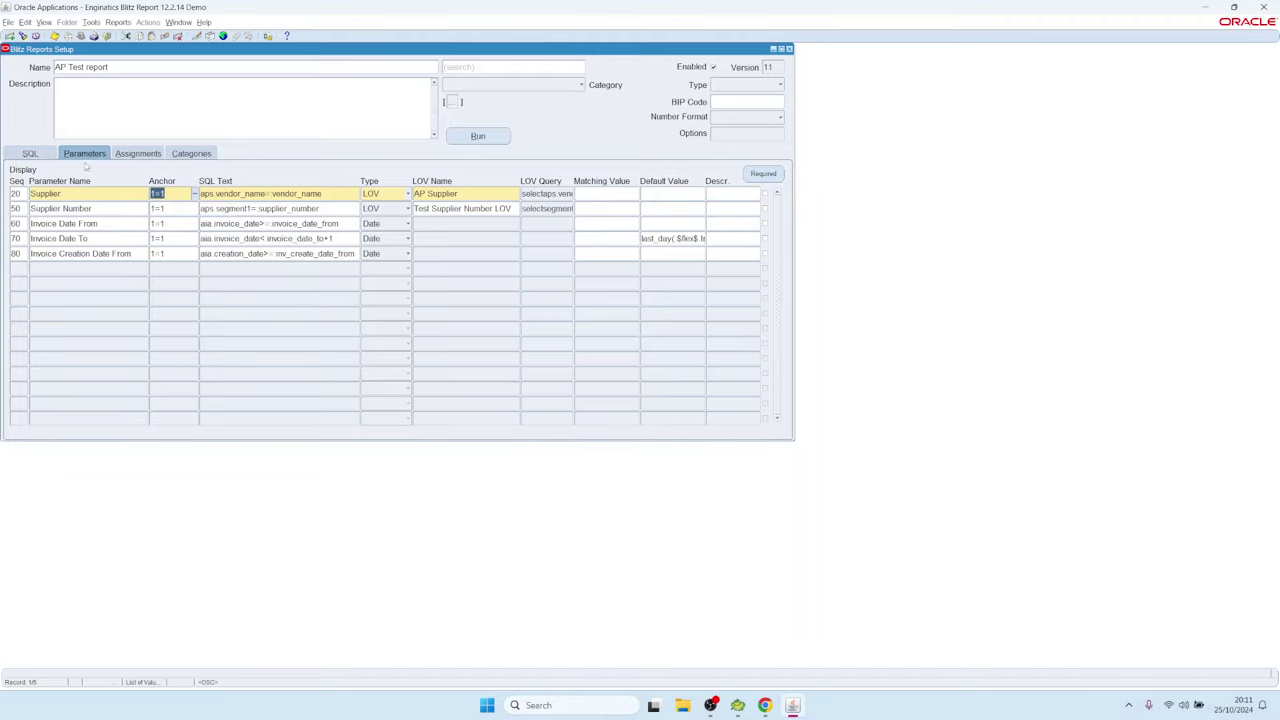
# - Compare the 1=1 anchor in the report's SQL where clause with the Supplier parameter's anchor and SQL text
pyautogui.click(33, 153)
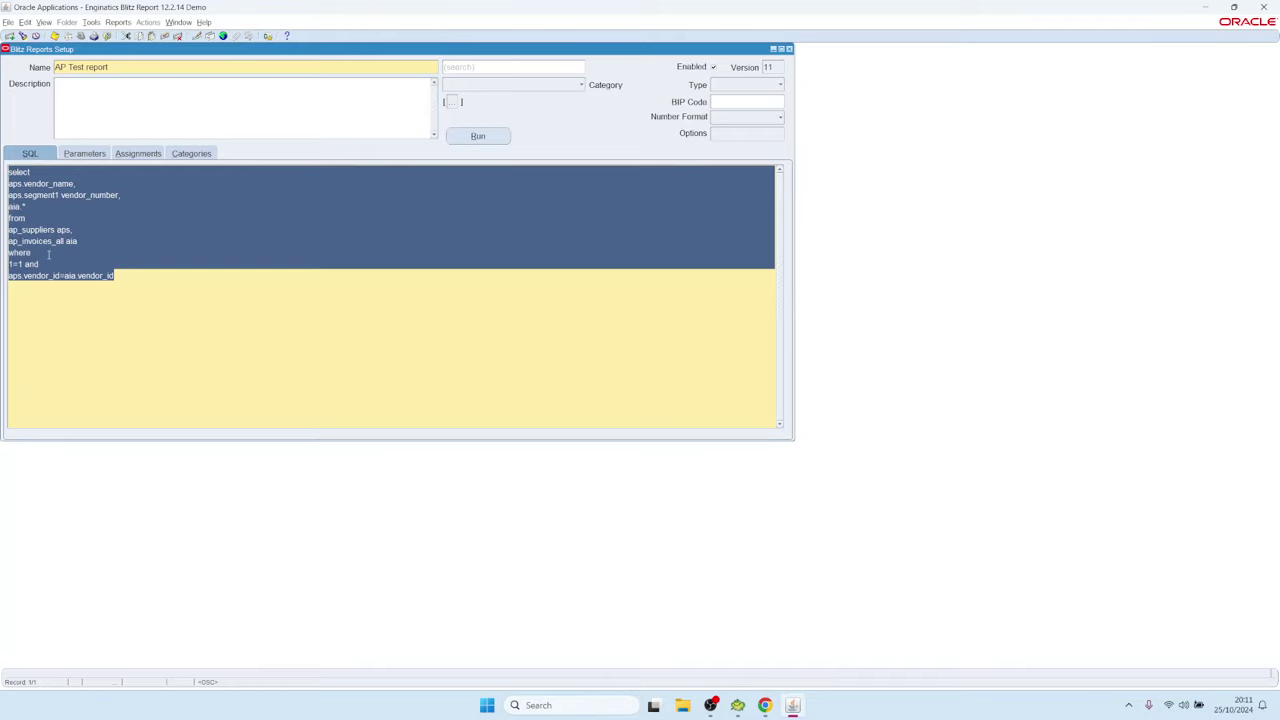
pyautogui.click(24, 264)
pyautogui.moveTo(24, 264); pyautogui.dragTo(3, 262)
pyautogui.click(84, 153)
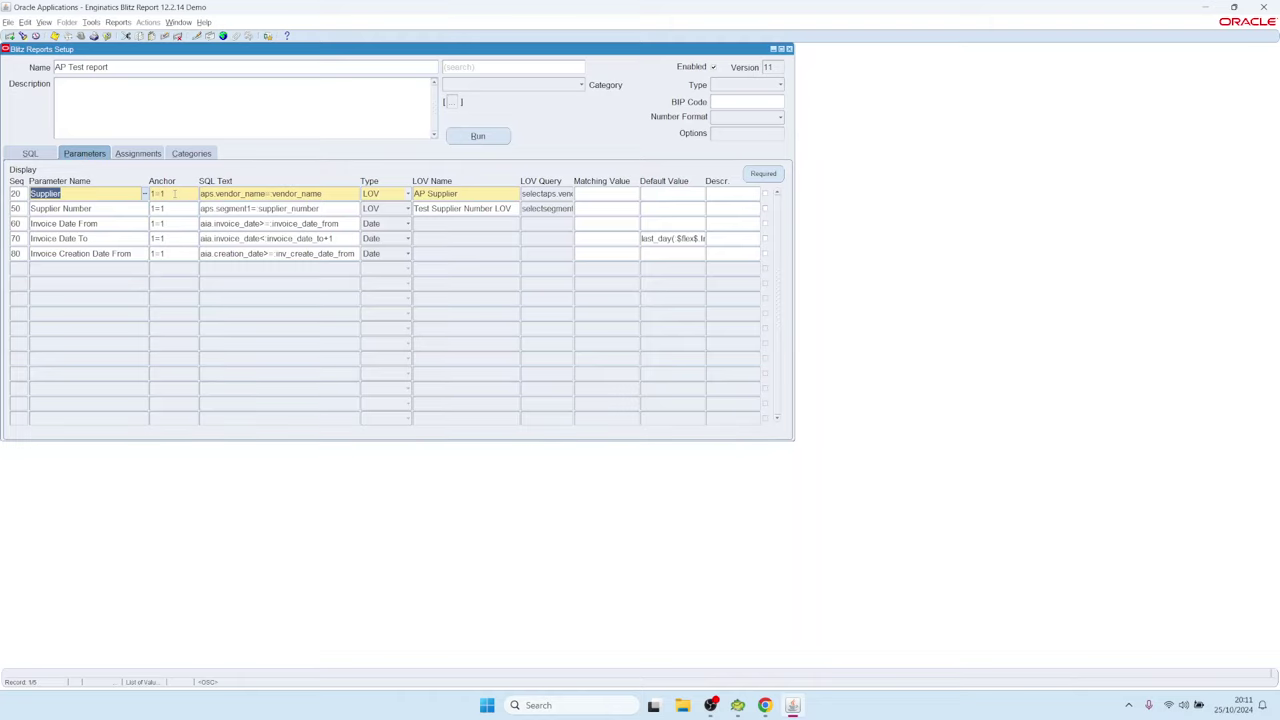
pyautogui.press('Tab')
pyautogui.click(30, 153)
pyautogui.click(34, 264)
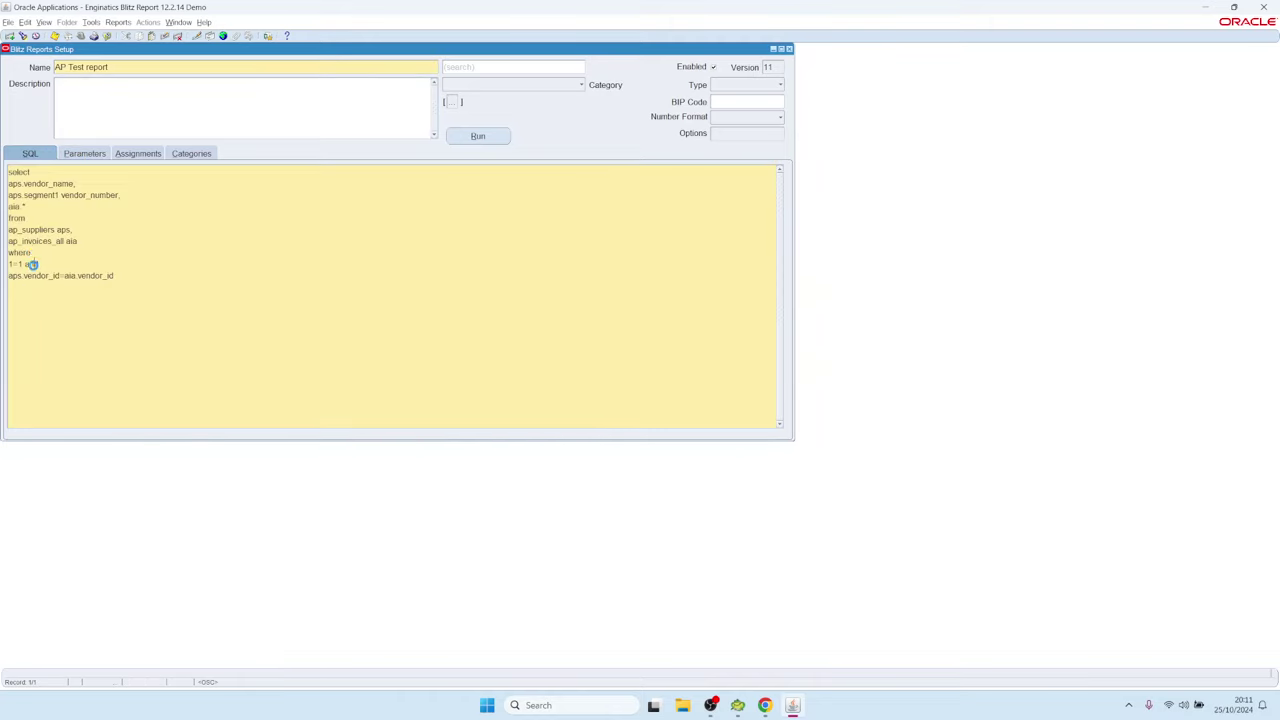
pyautogui.click(85, 153)
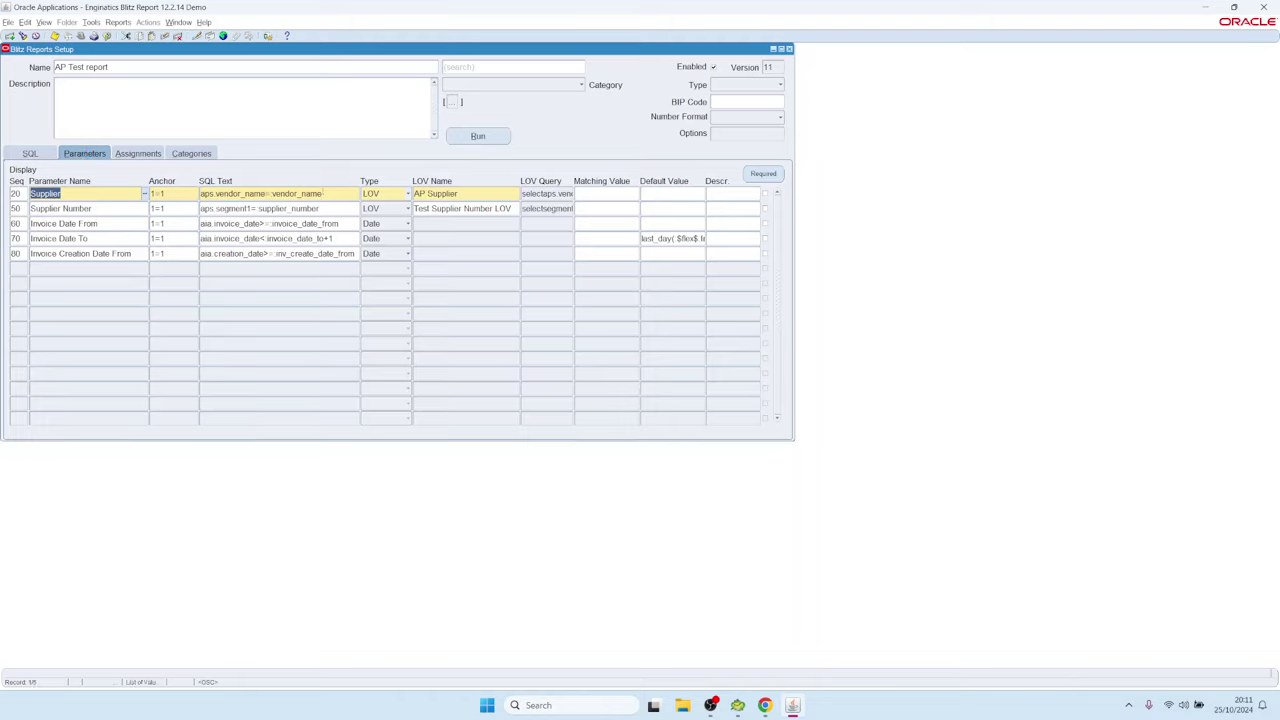
pyautogui.click(327, 195)
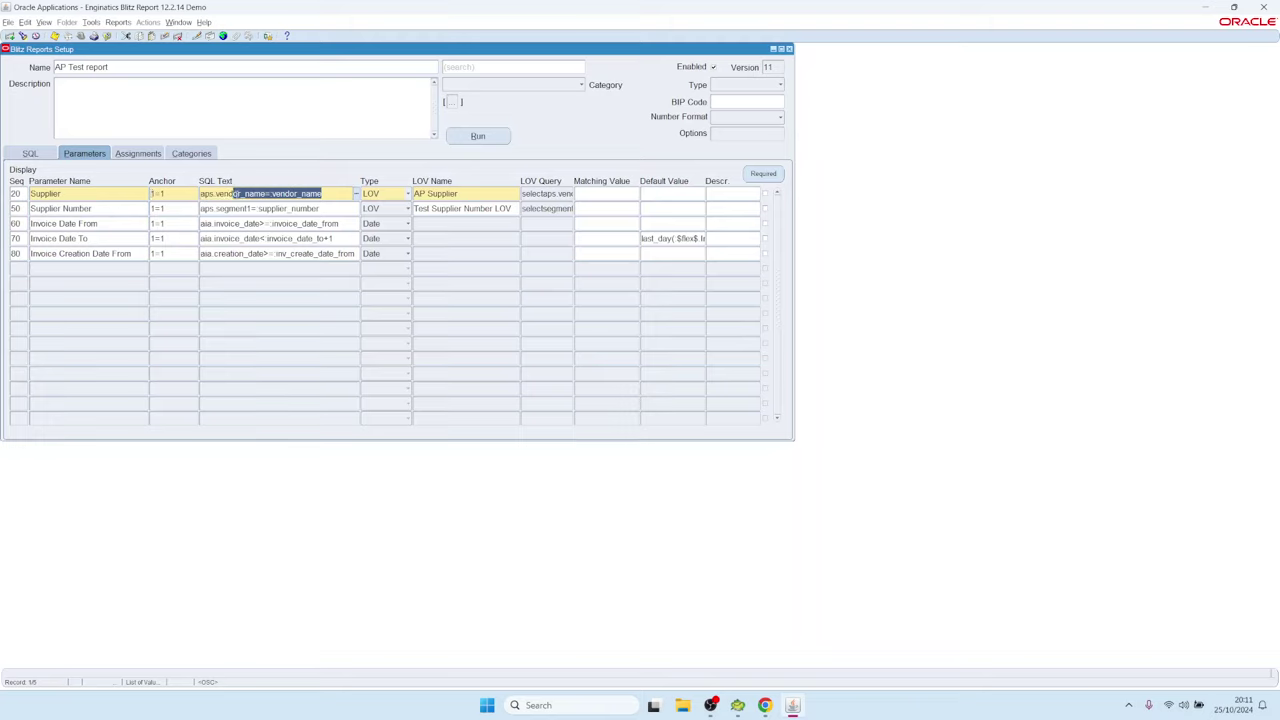
pyautogui.click(172, 188)
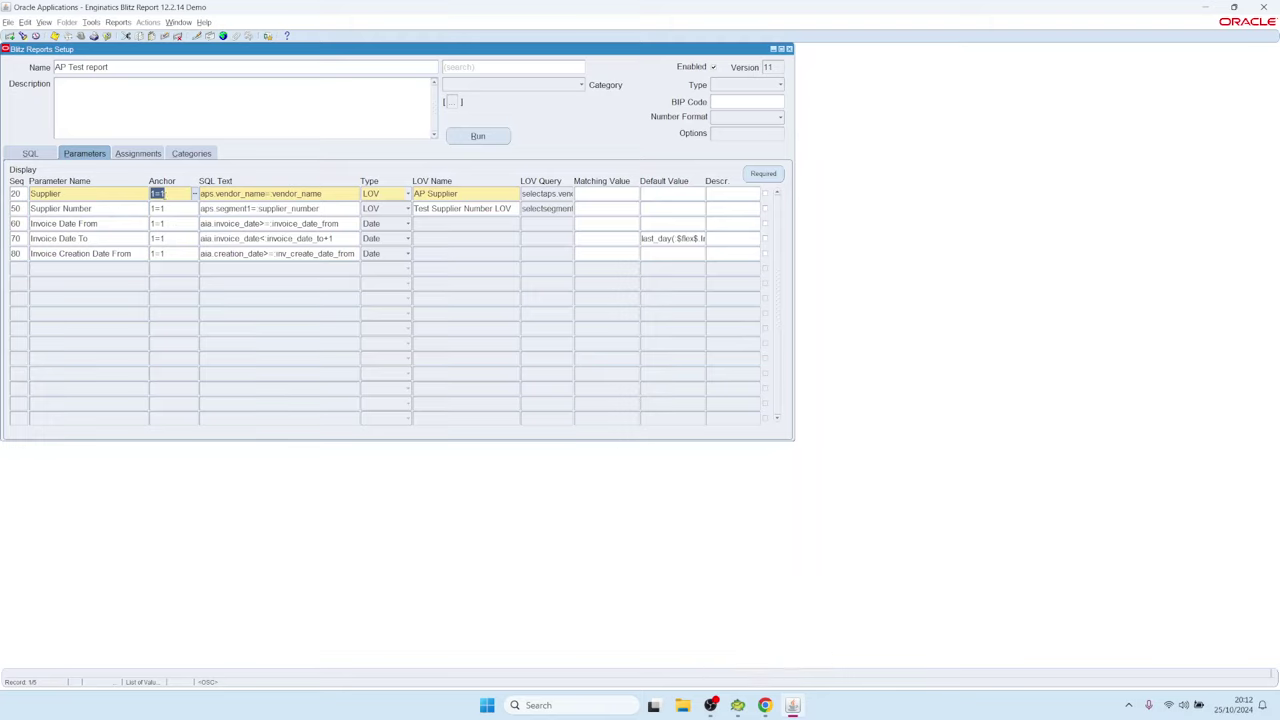
# - Switch to Chrome and open section 1.2 Anchors and binds of the Blitz Report Developer Guide on the Enginatics website
pyautogui.moveTo(765, 705)
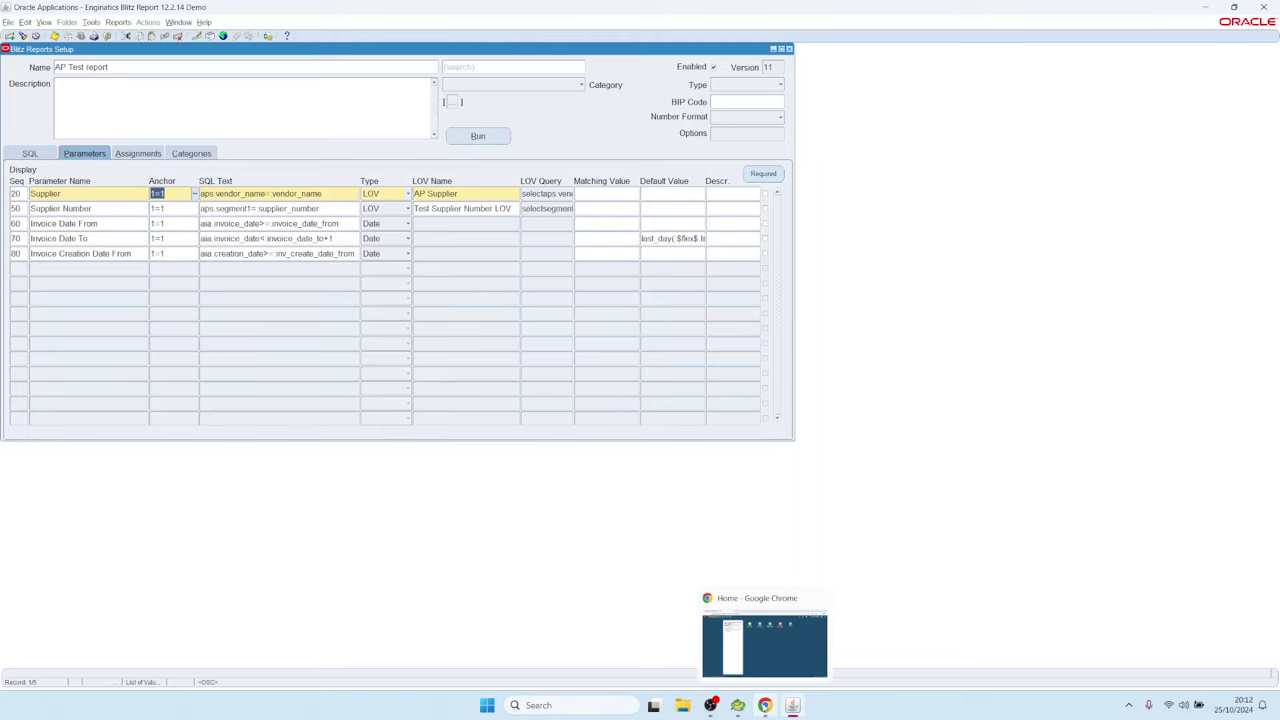
pyautogui.click(765, 645)
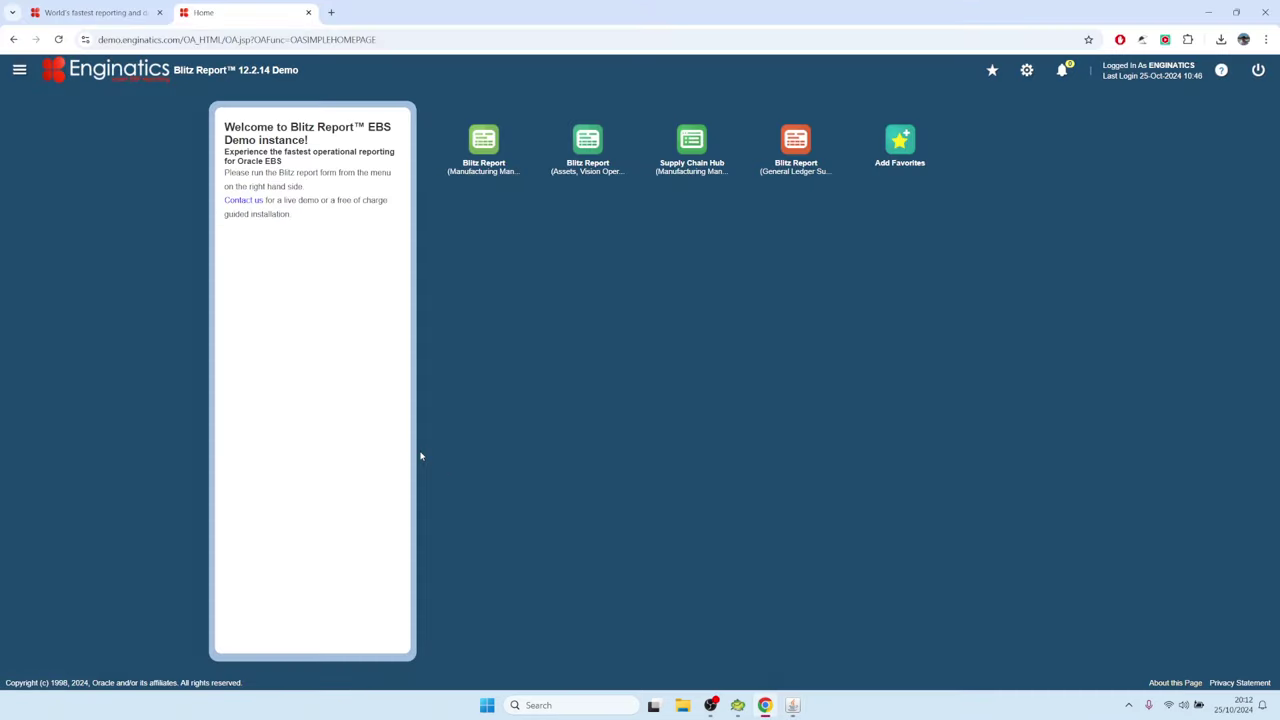
pyautogui.click(100, 13)
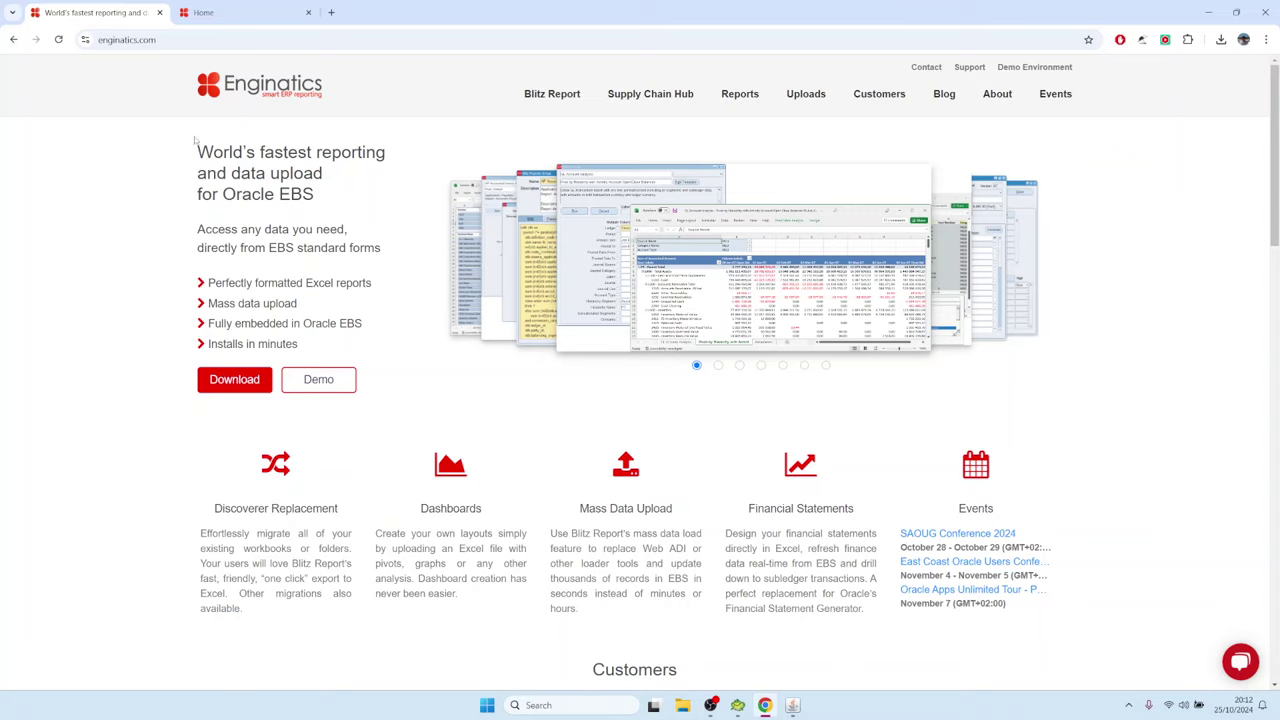
pyautogui.moveTo(544, 97)
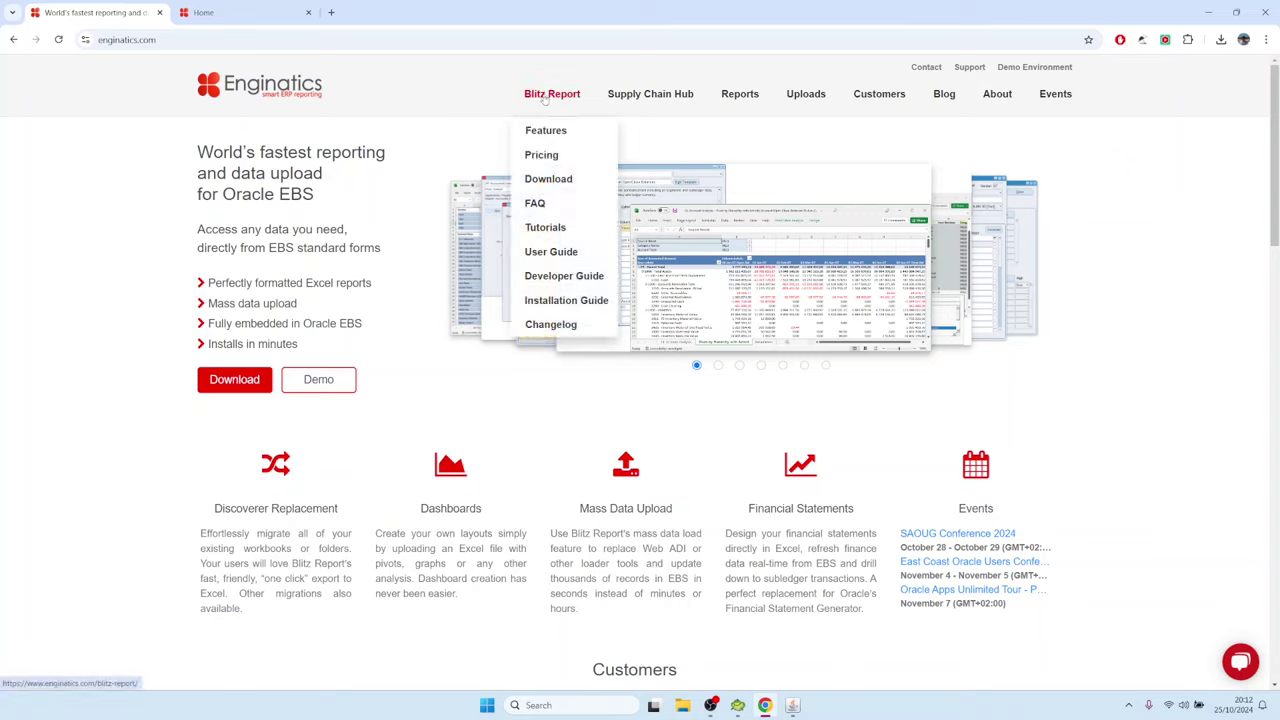
pyautogui.click(550, 280)
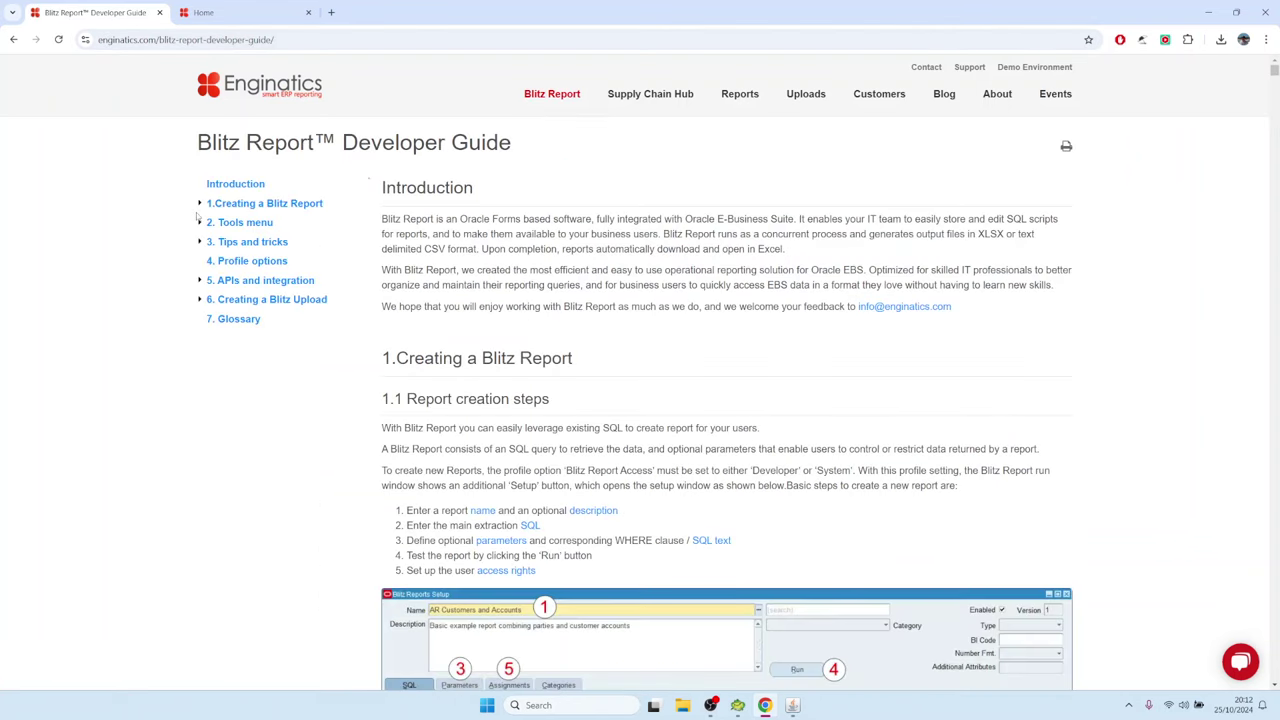
pyautogui.click(203, 205)
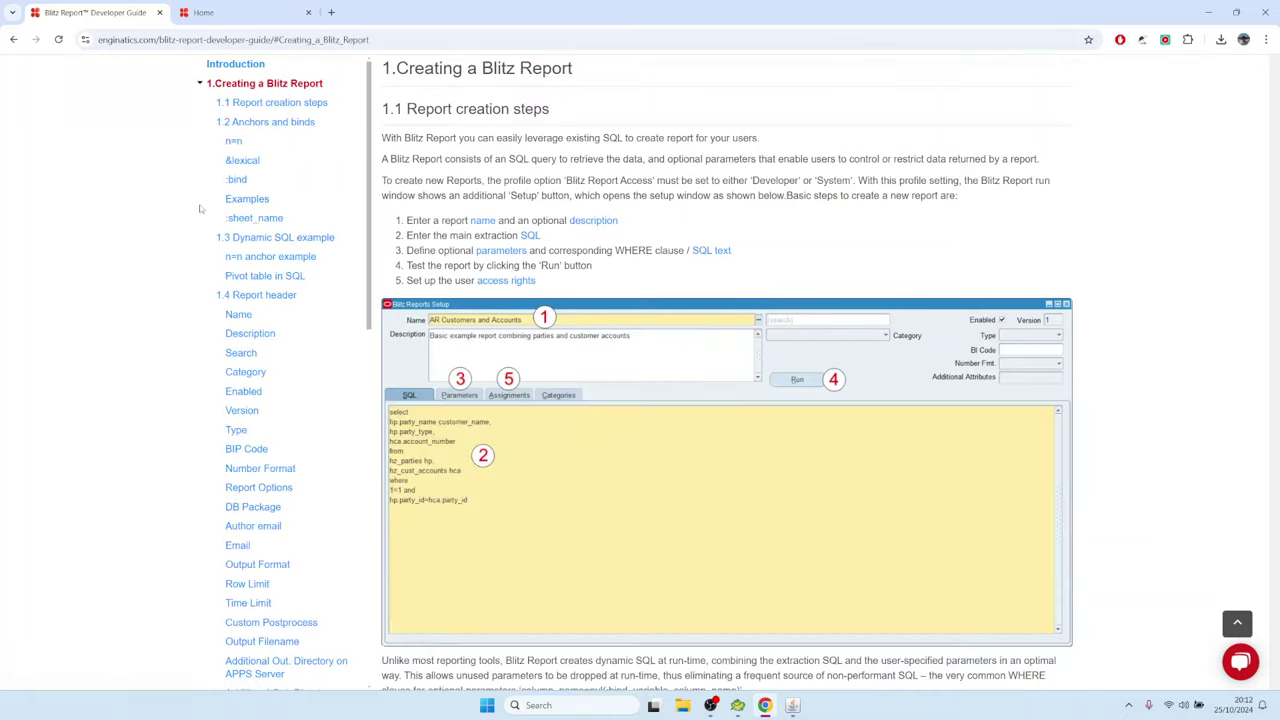
pyautogui.click(245, 124)
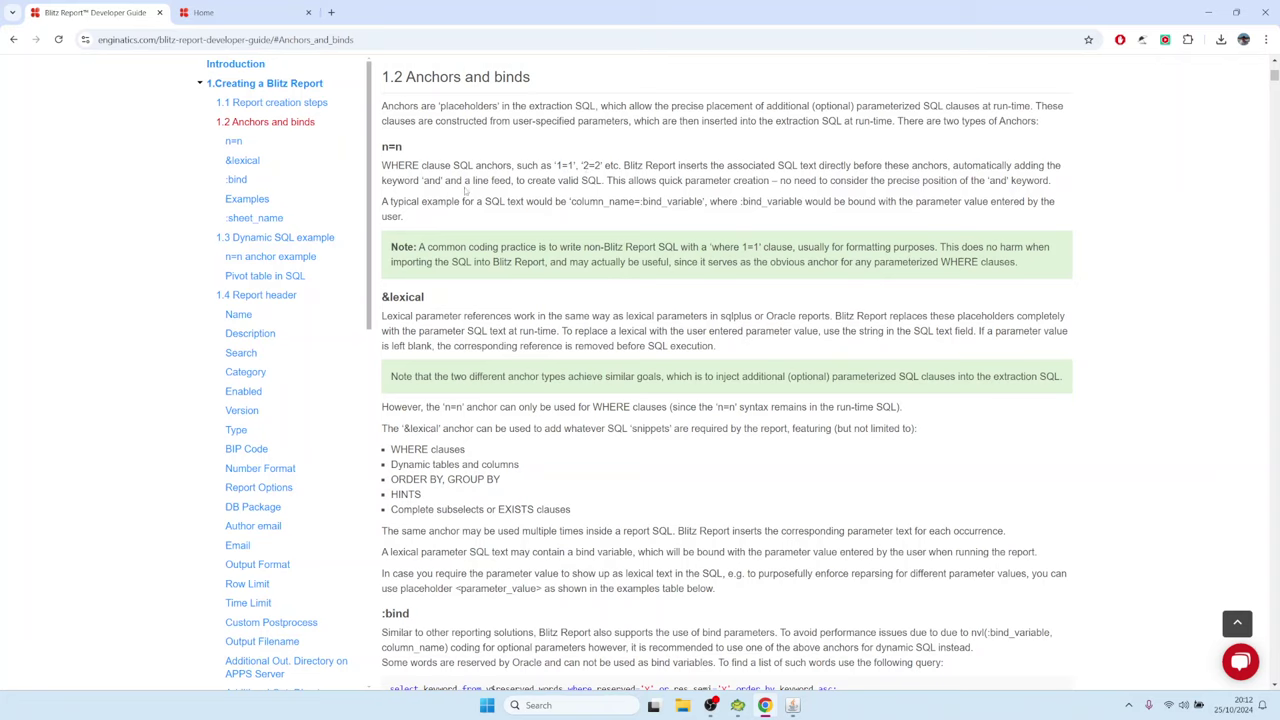
# - Read the guide's explanations of the n=n, &lexical and :bind types and look through the examples table
pyautogui.moveTo(388, 167); pyautogui.dragTo(419, 166)
pyautogui.moveTo(430, 298); pyautogui.dragTo(382, 304)
pyautogui.scroll(-3, 521, 316)
pyautogui.scroll(1, 428, 174)
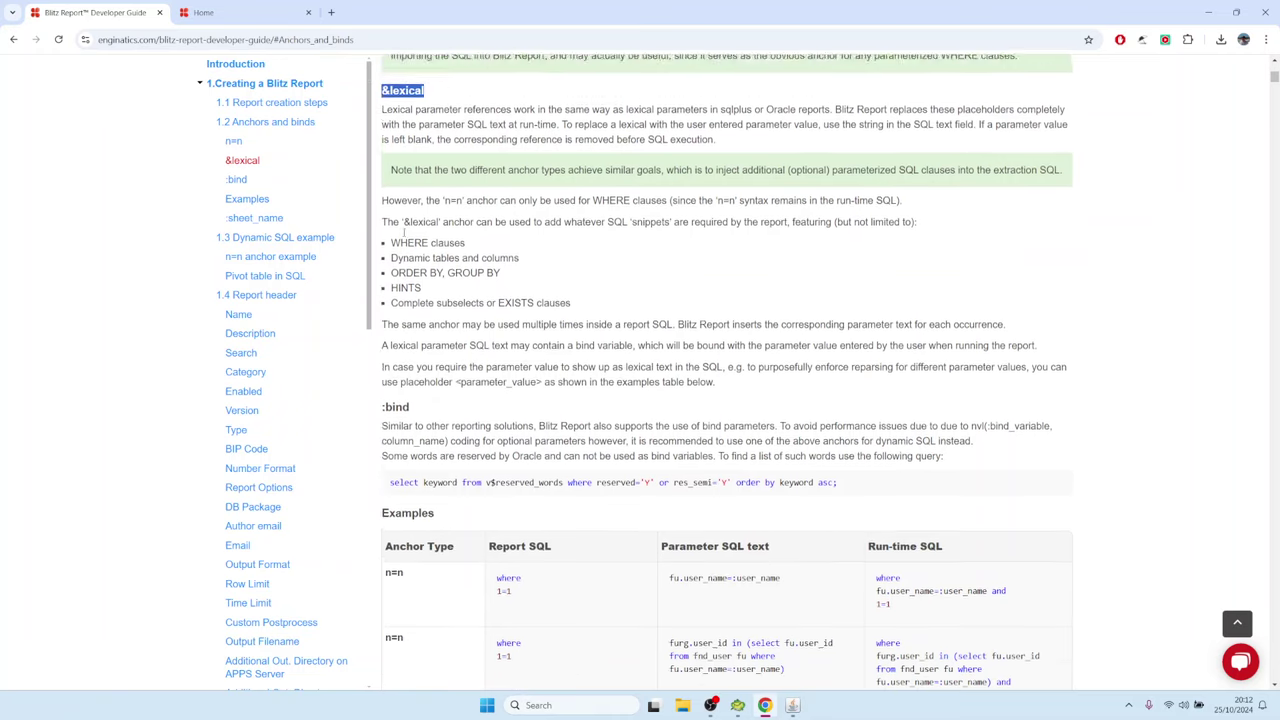
pyautogui.moveTo(411, 490); pyautogui.dragTo(379, 490)
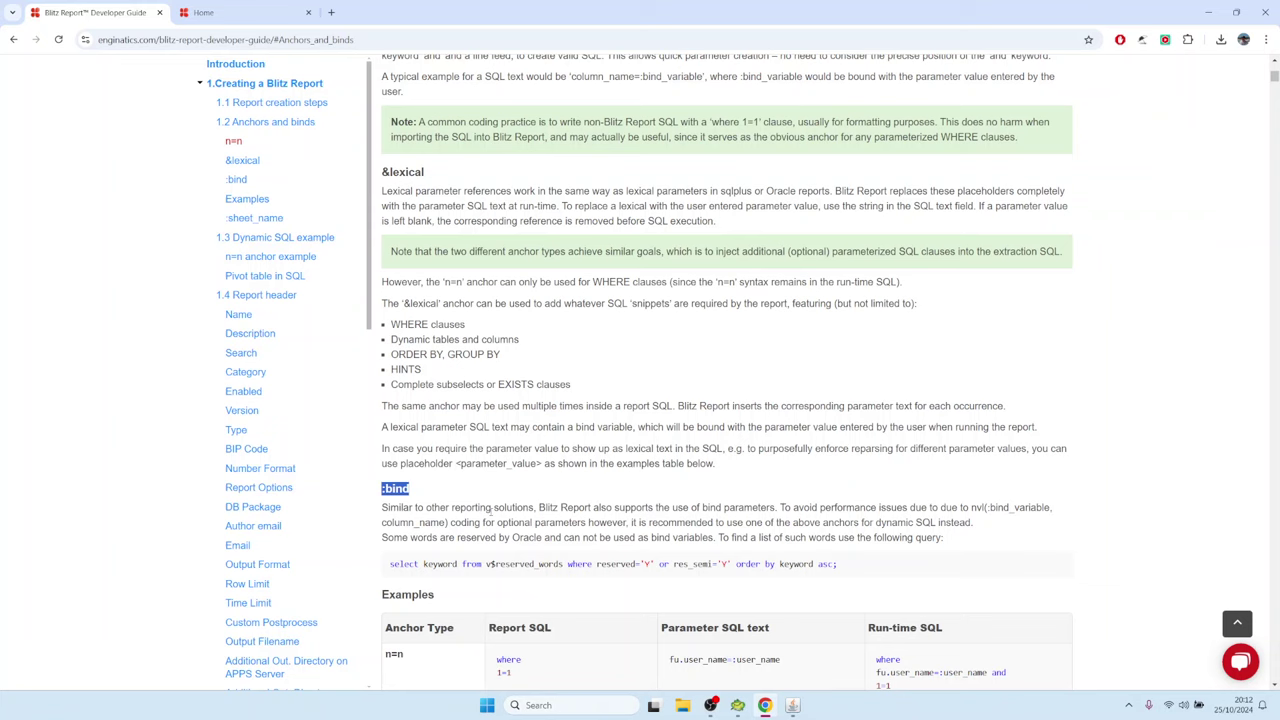
pyautogui.scroll(-4, 493, 506)
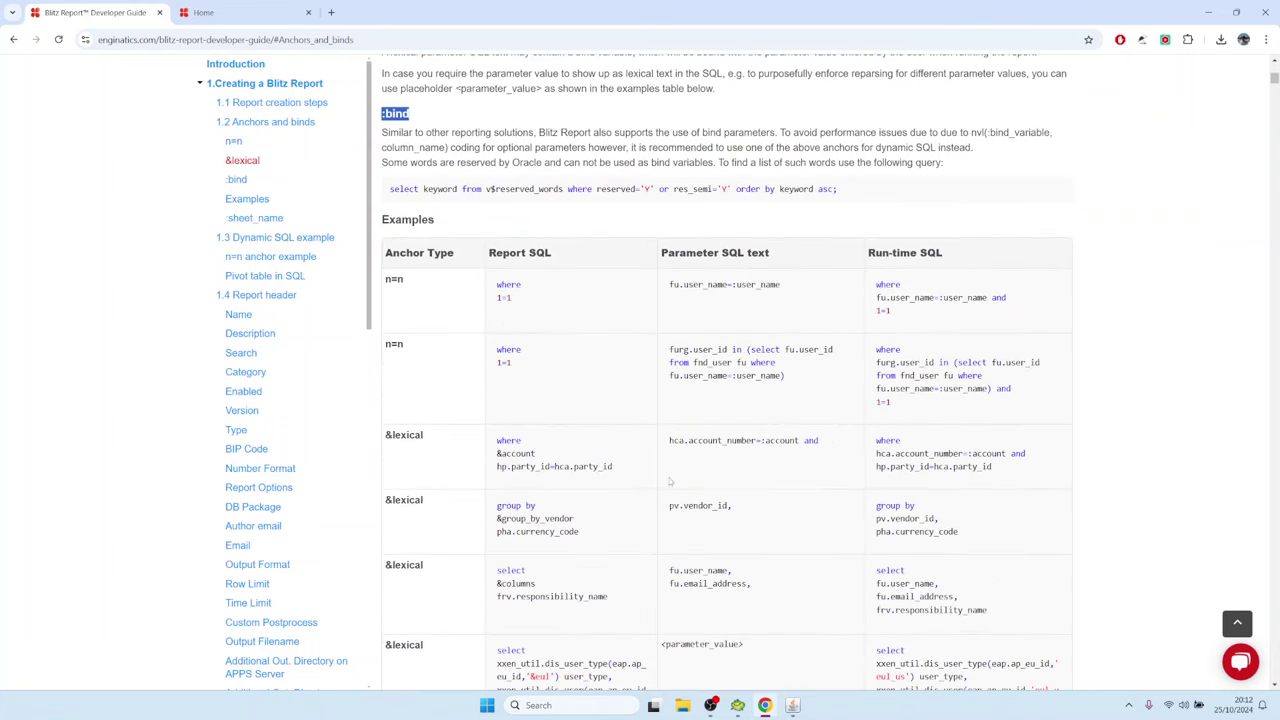
pyautogui.scroll(-3, 648, 468)
pyautogui.scroll(6, 646, 460)
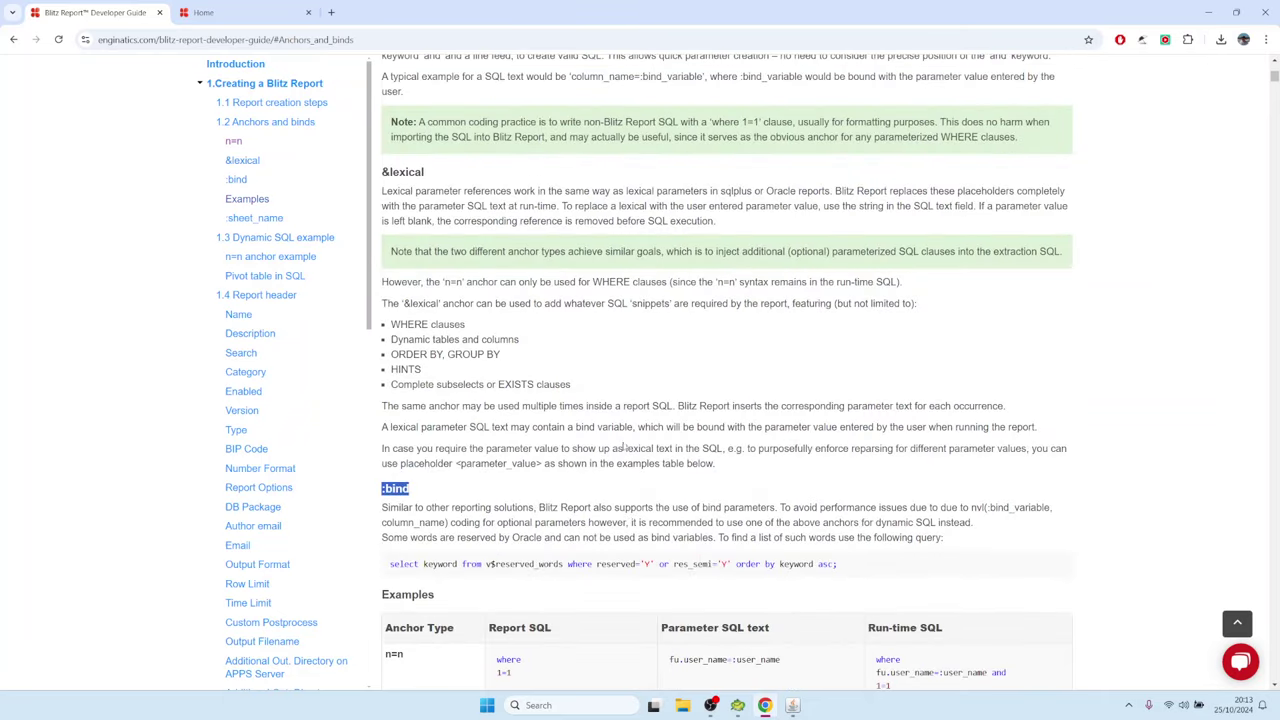
# - Return to Oracle Applications and run the AP Test report with Invoice Creation Date From 01-JAN-2022
pyautogui.click(792, 705)
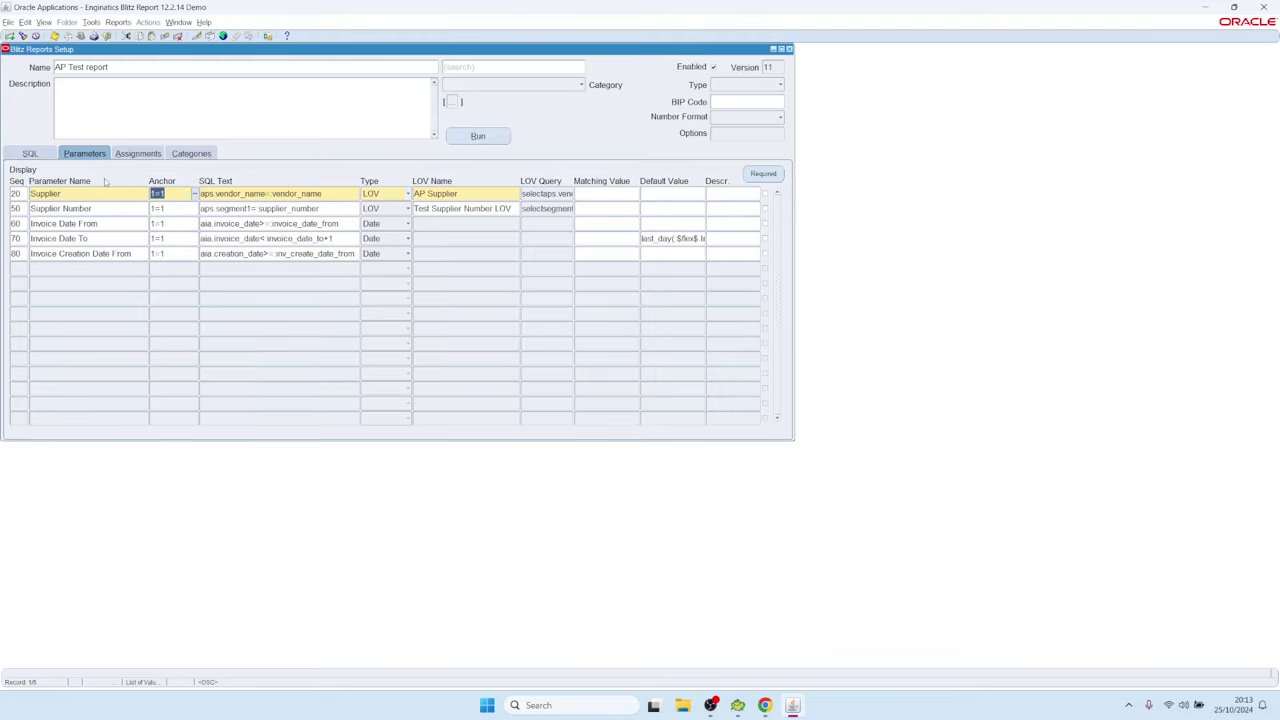
pyautogui.click(487, 139)
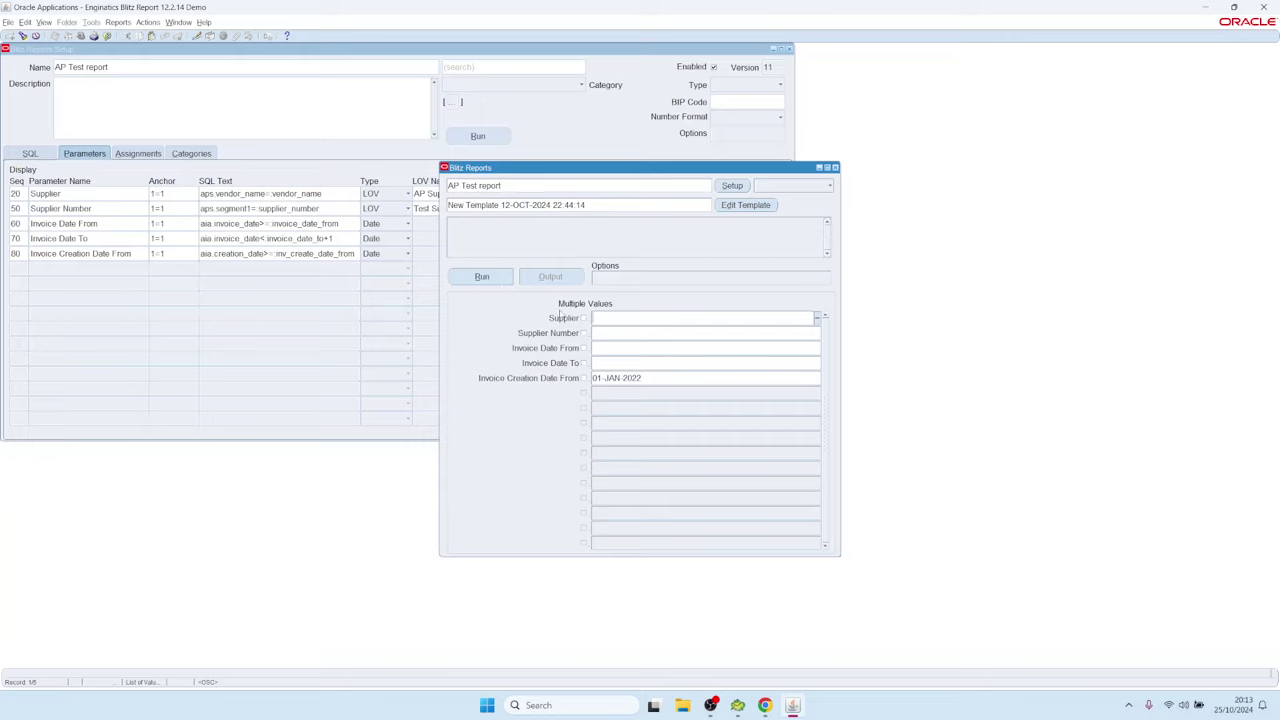
pyautogui.click(653, 377)
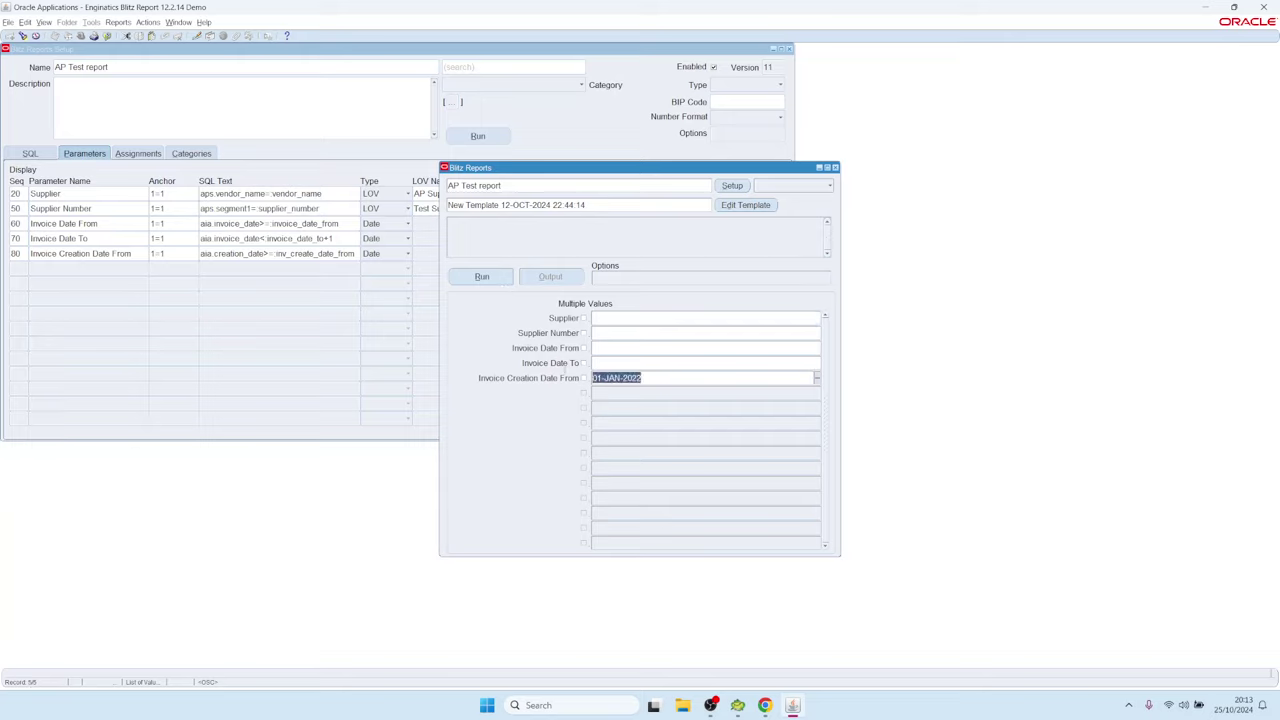
pyautogui.click(491, 280)
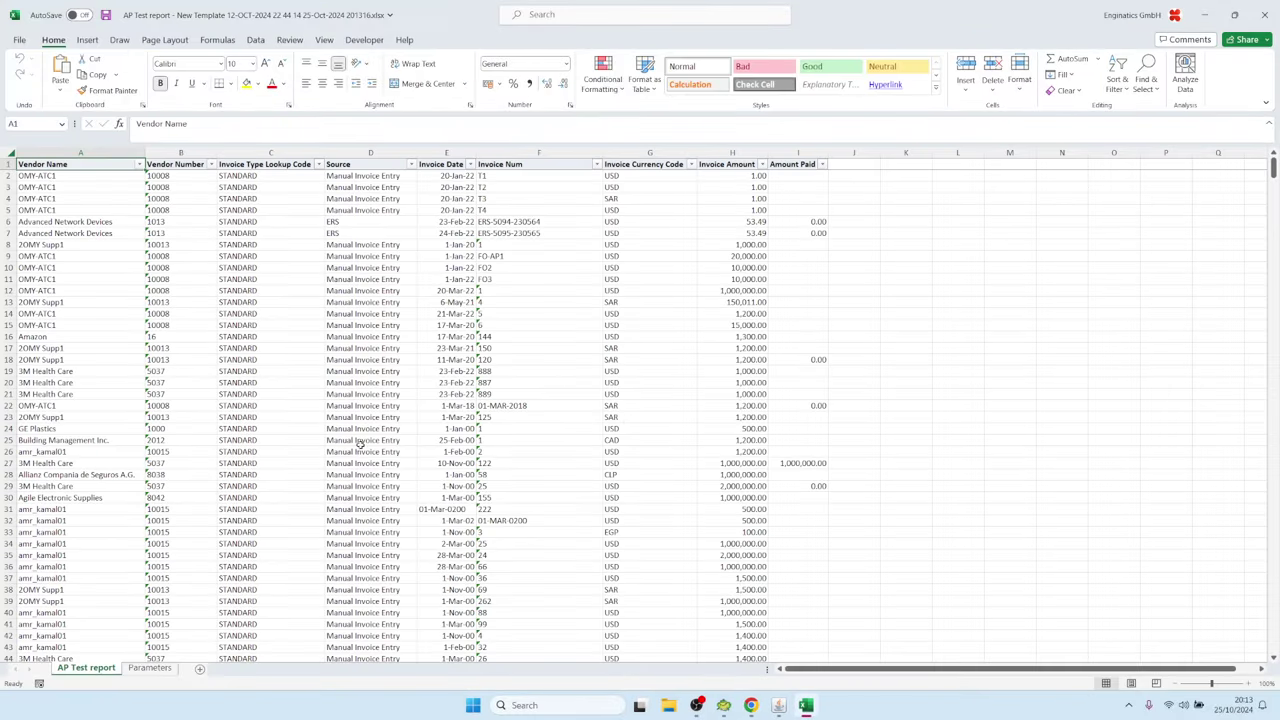
# - Examine the creation date condition and 1=1 anchor in the Parameters sheet's run-time SQL, leave the cell unedited and return to Oracle Applications
pyautogui.click(150, 668)
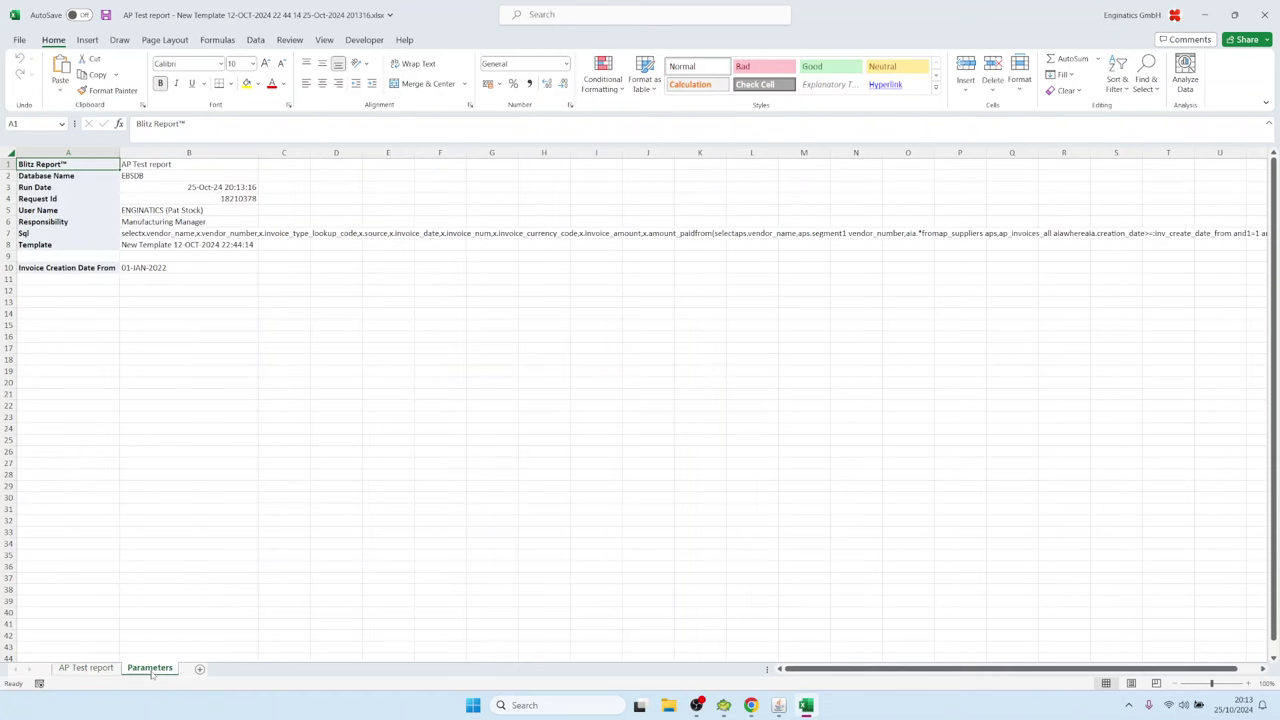
pyautogui.doubleClick(169, 234)
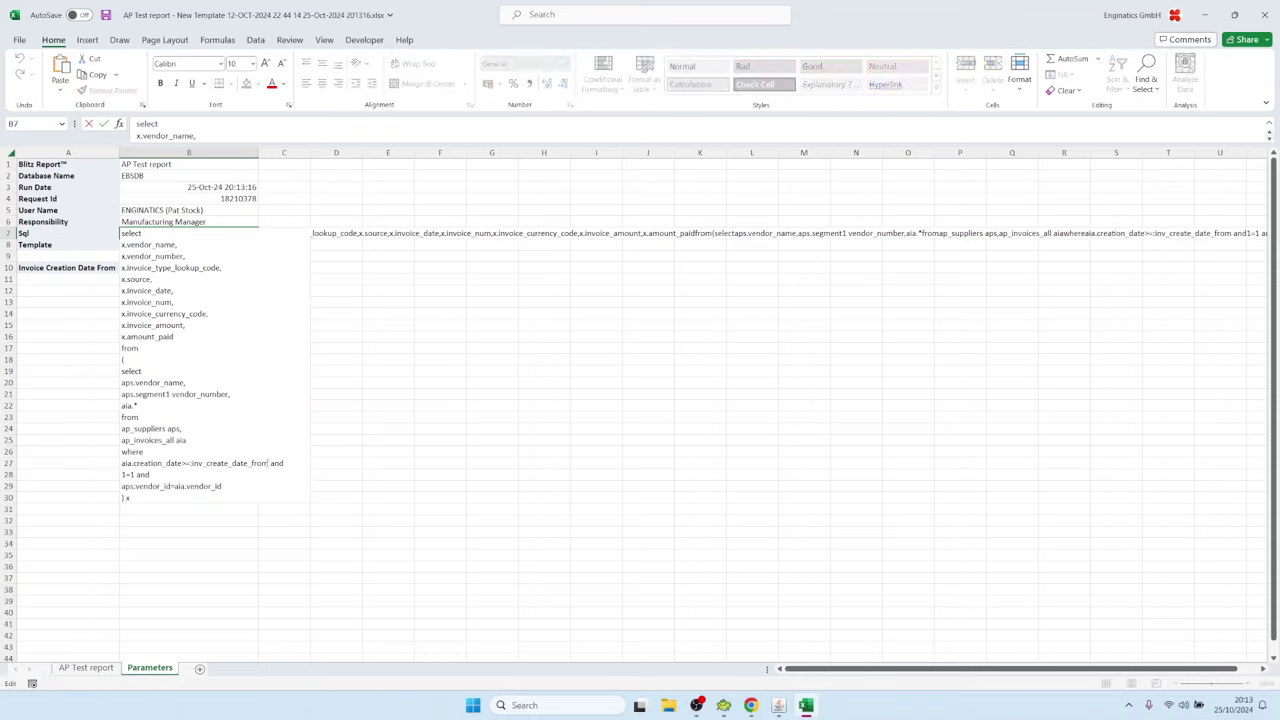
pyautogui.moveTo(269, 463); pyautogui.dragTo(111, 463)
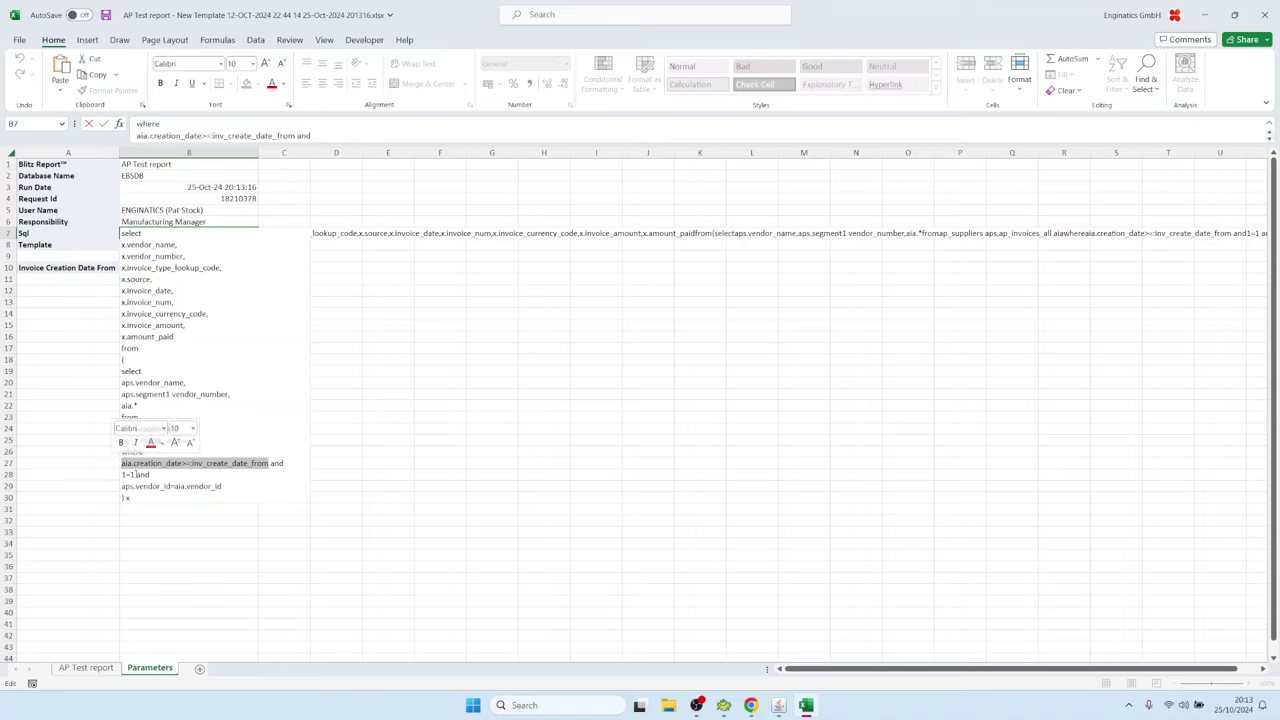
pyautogui.moveTo(134, 474); pyautogui.dragTo(120, 474)
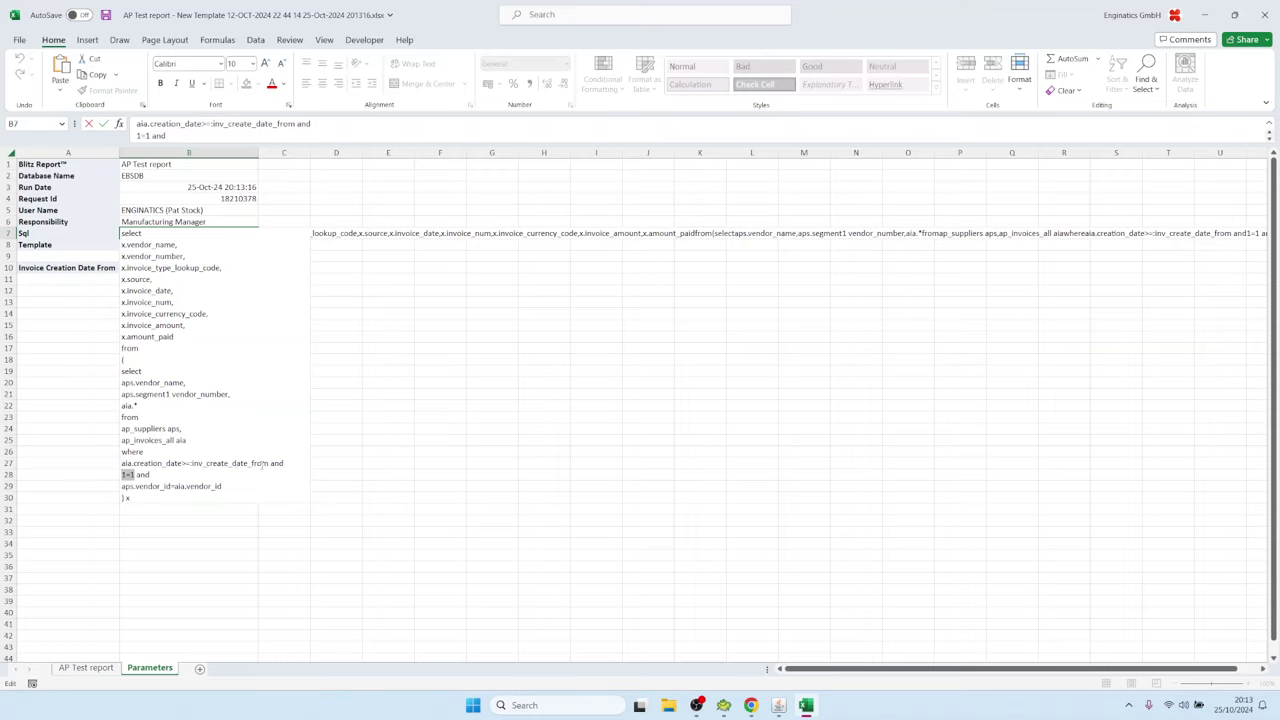
pyautogui.moveTo(270, 463); pyautogui.dragTo(106, 460)
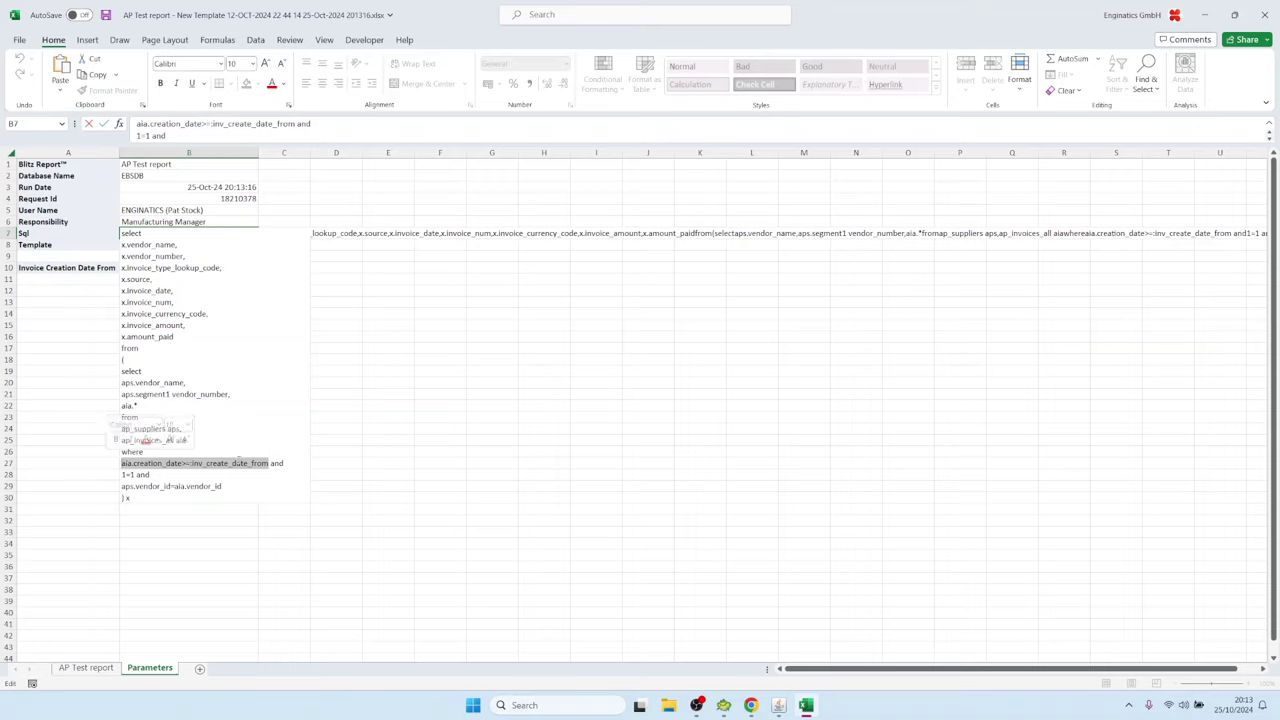
pyautogui.moveTo(135, 475); pyautogui.dragTo(121, 475)
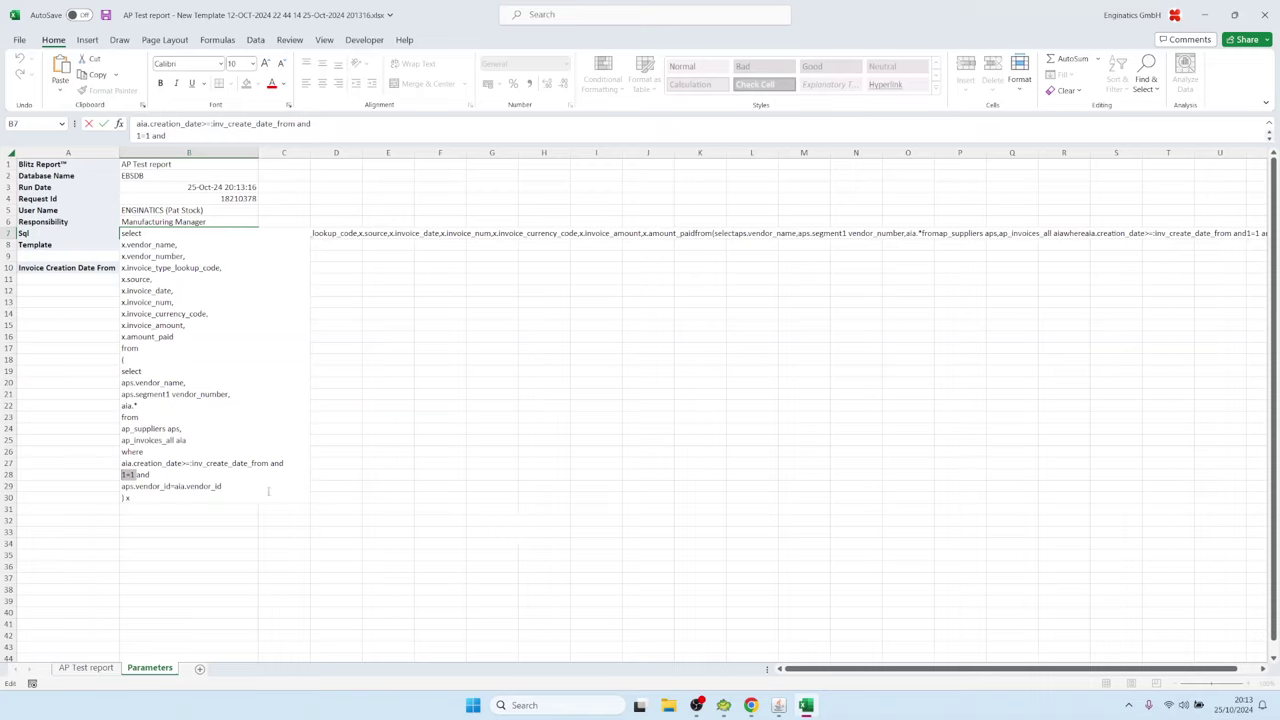
pyautogui.moveTo(268, 463); pyautogui.dragTo(121, 463)
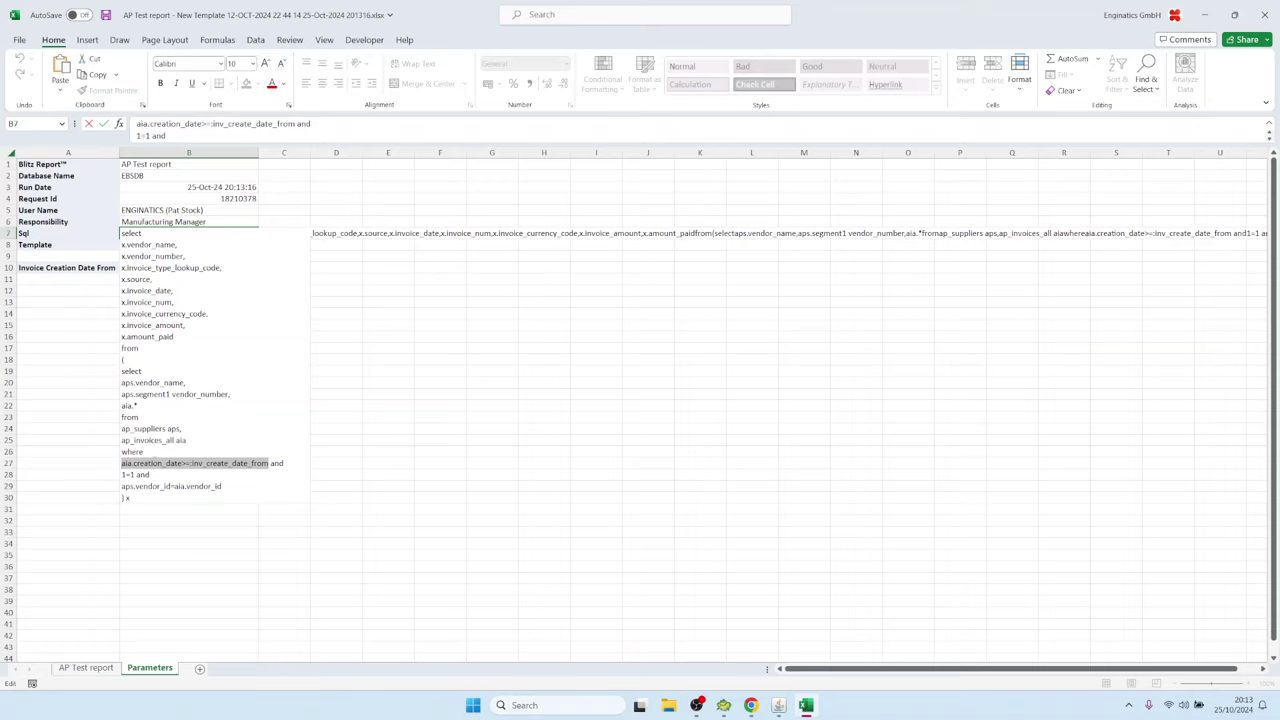
pyautogui.moveTo(135, 474); pyautogui.dragTo(120, 474)
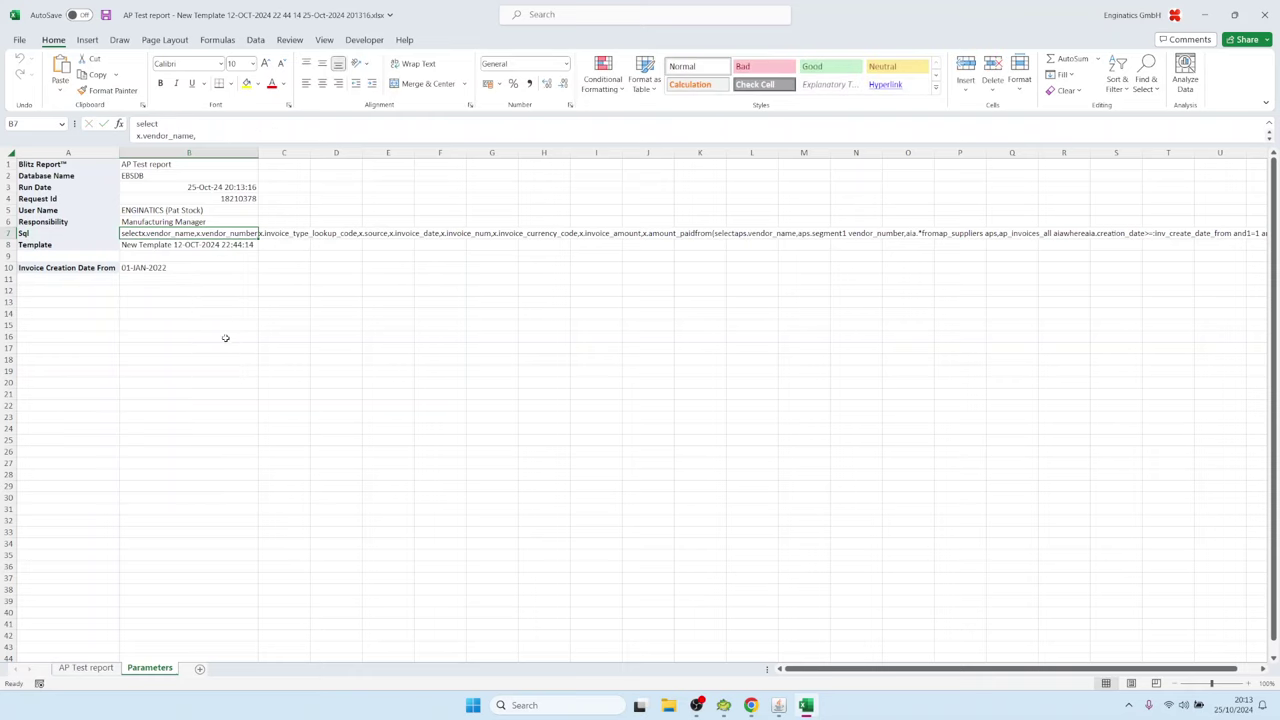
pyautogui.press('Escape')
pyautogui.moveTo(778, 712)
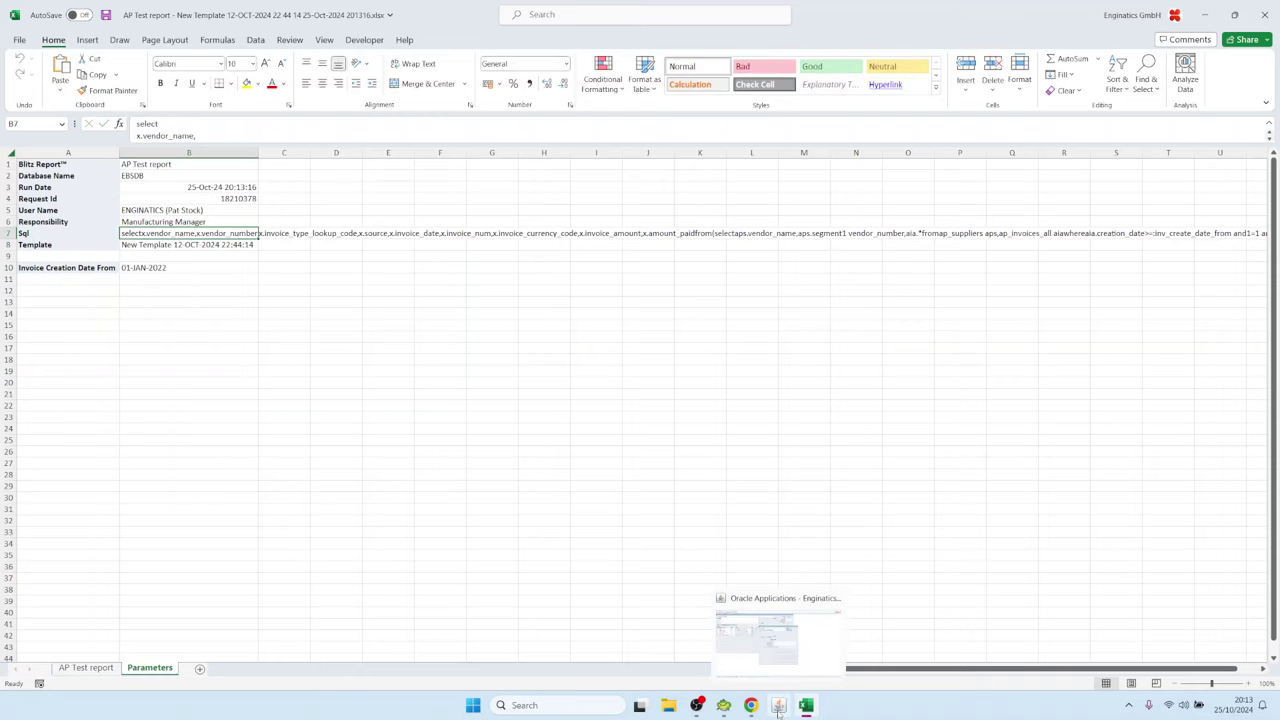
pyautogui.click(778, 712)
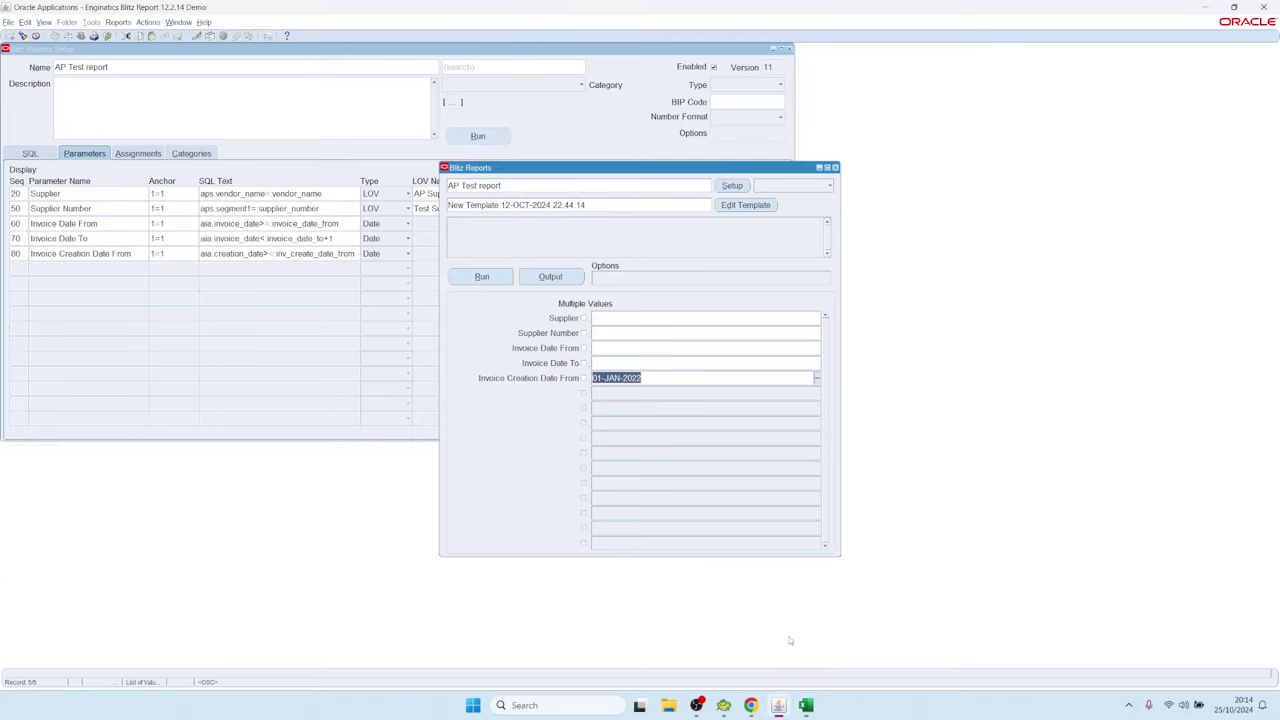
# - Open the AP Test report's setup and append "and 6=6" to the end of its SQL where clause
pyautogui.click(732, 186)
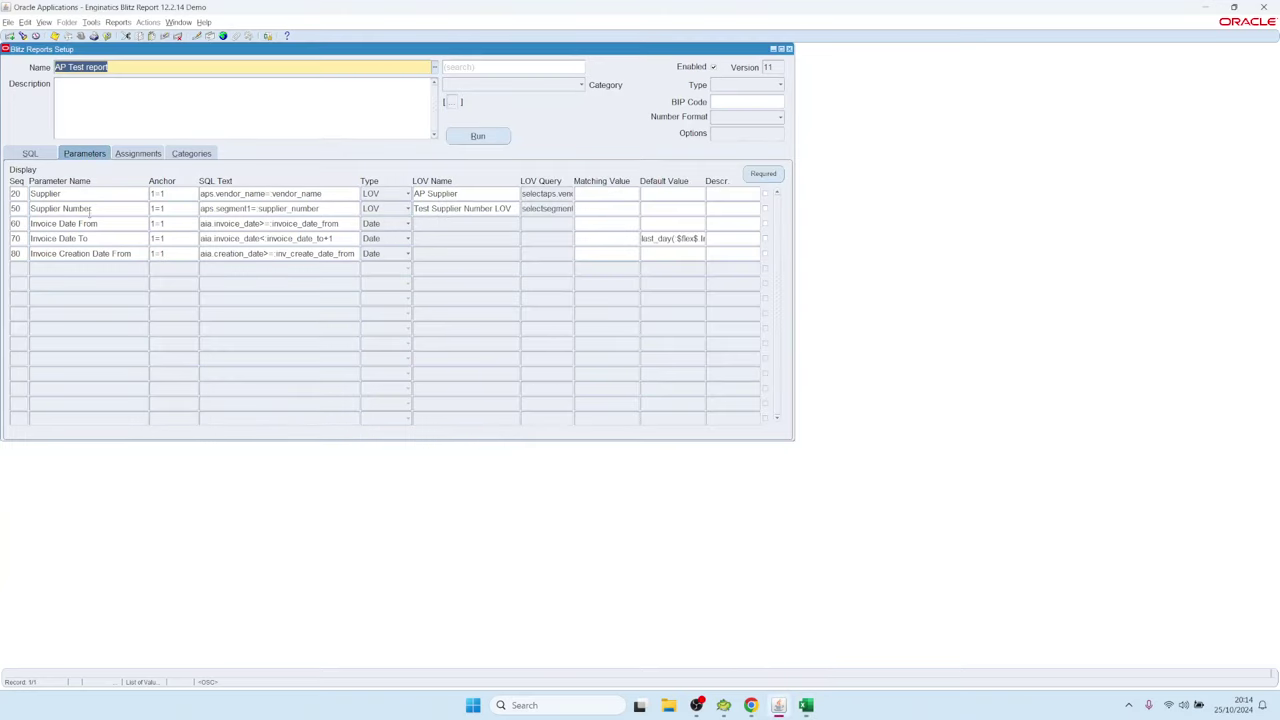
pyautogui.click(95, 208)
pyautogui.click(40, 153)
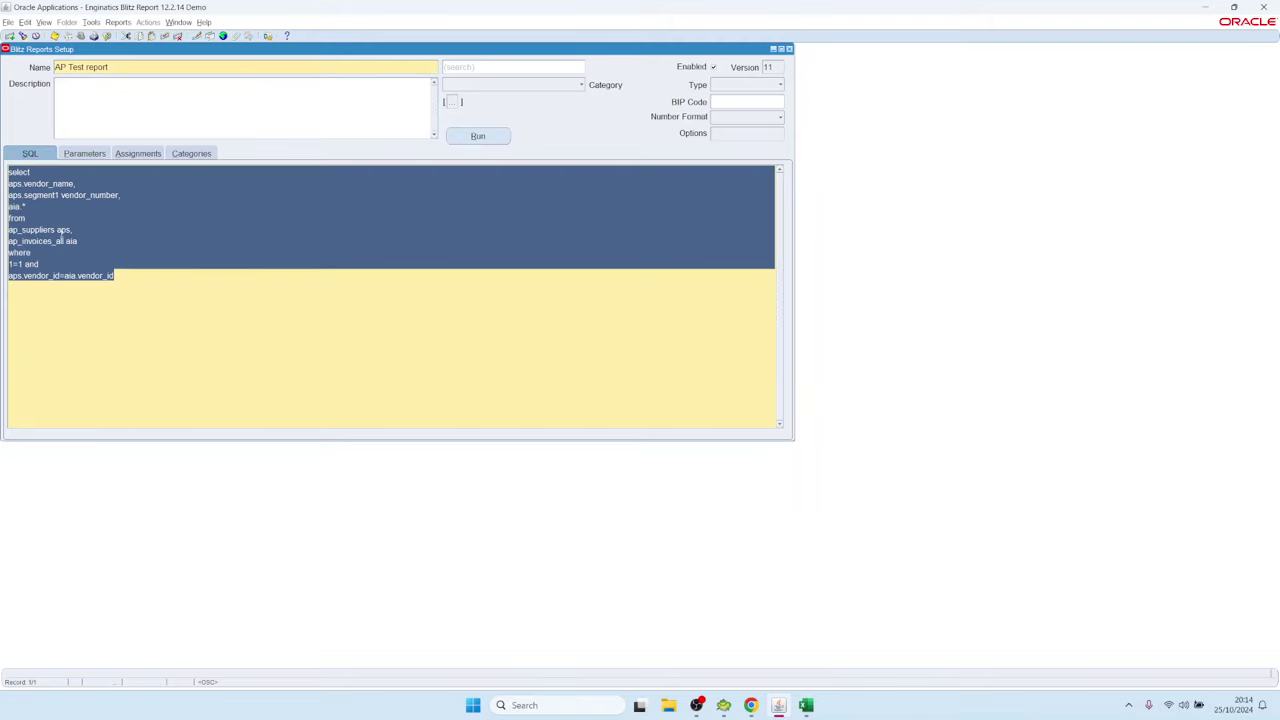
pyautogui.click(43, 262)
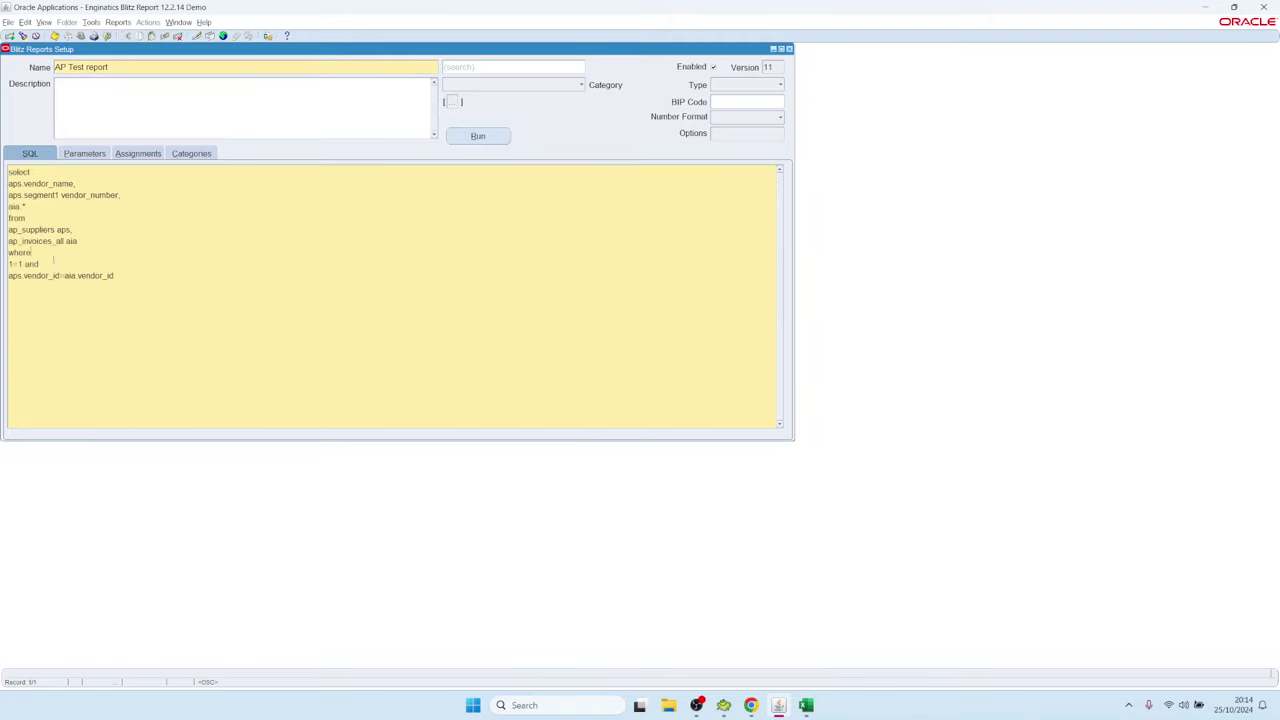
pyautogui.write('and ')
pyautogui.write('6=6')
# - Set the anchor of the Supplier Number parameter to 6=6
pyautogui.click(85, 153)
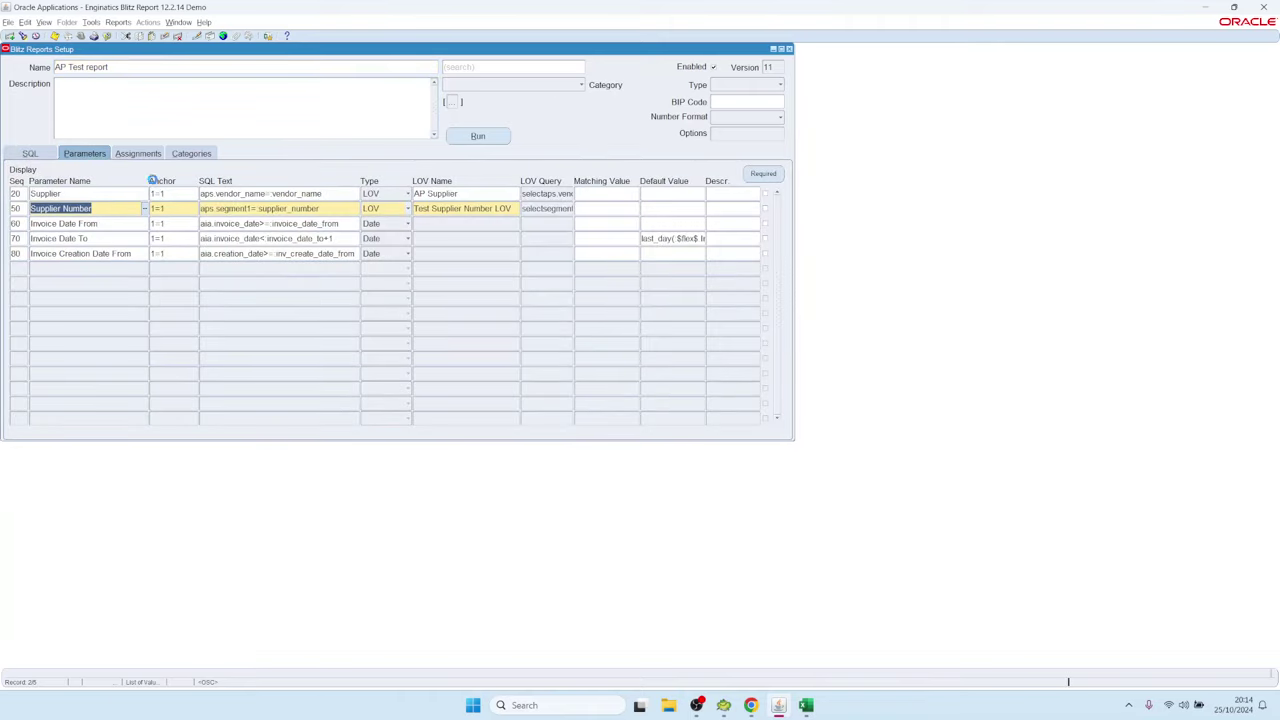
pyautogui.doubleClick(187, 208)
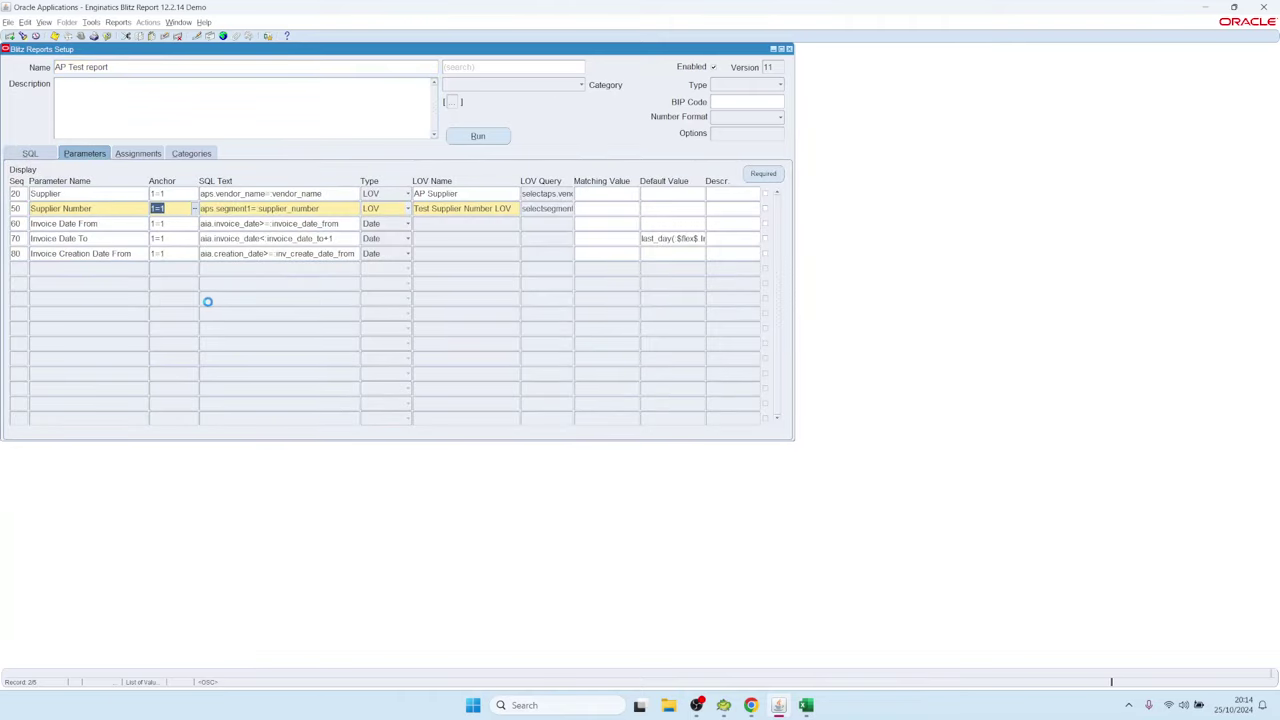
pyautogui.click(169, 288)
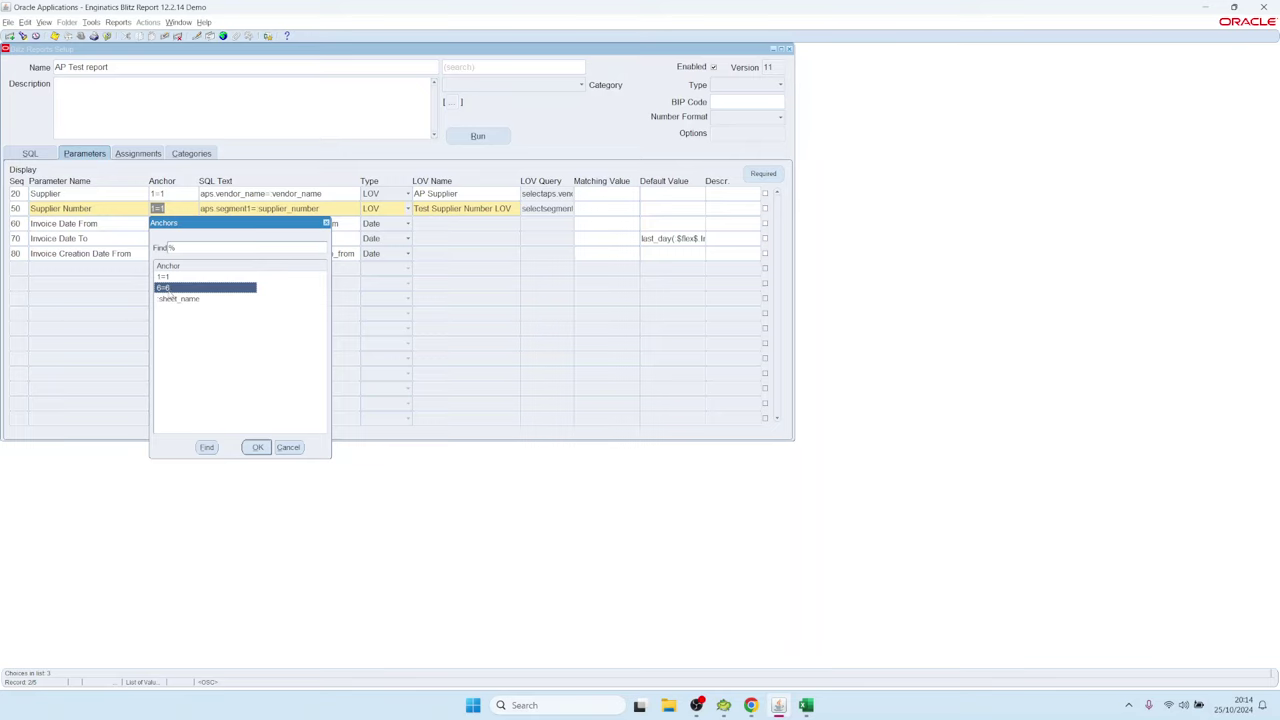
pyautogui.doubleClick(169, 288)
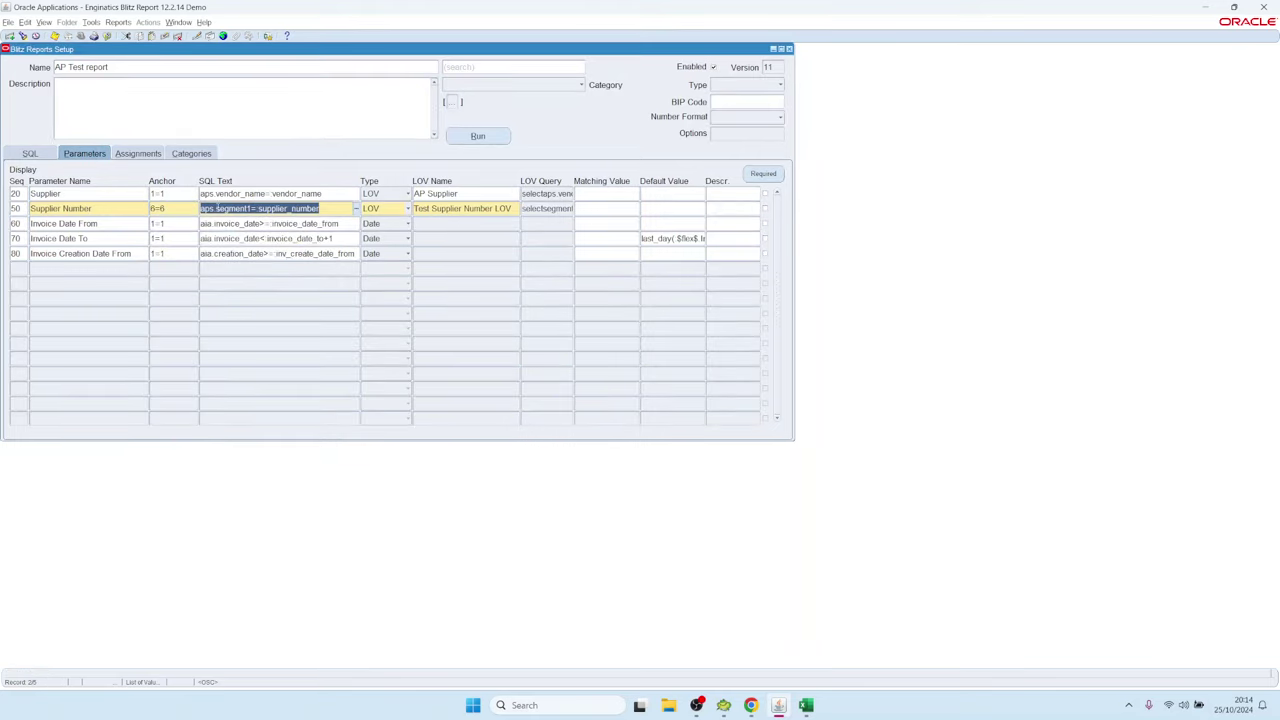
# - Run the AP Test report with the Supplier Number parameter set to the GE Plastics entry
pyautogui.click(486, 142)
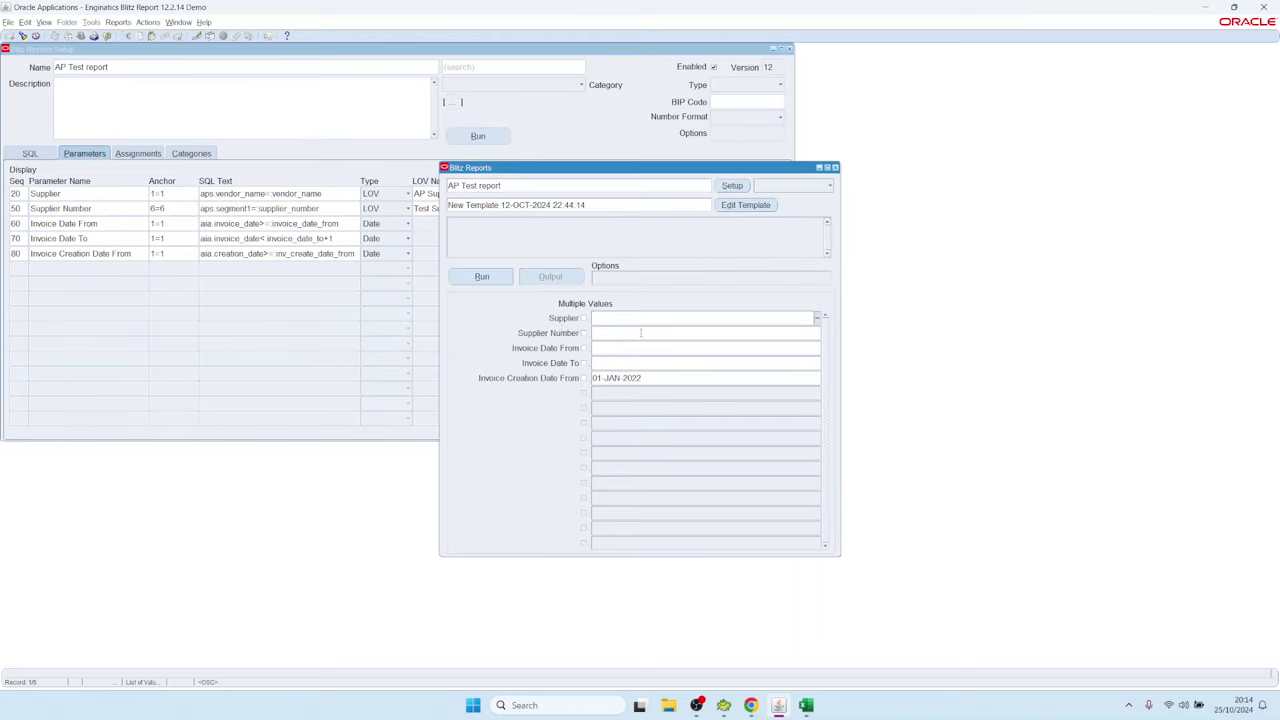
pyautogui.doubleClick(640, 332)
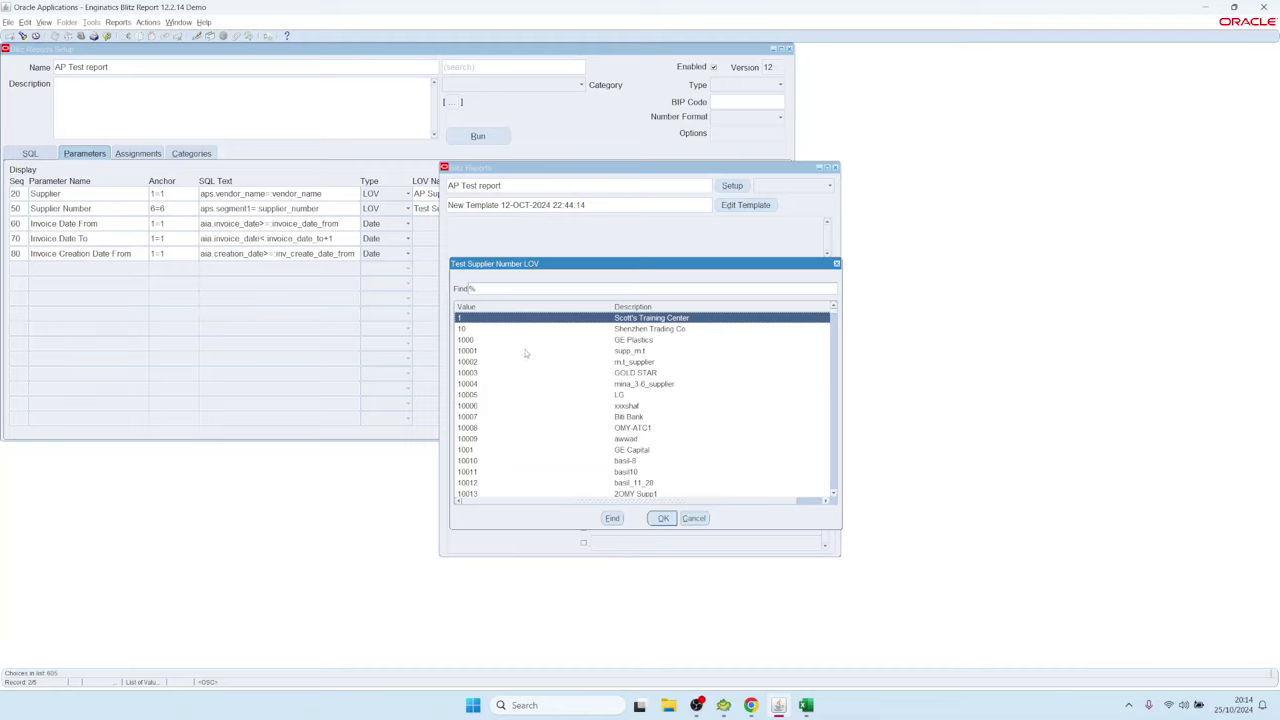
pyautogui.click(527, 351)
pyautogui.click(556, 341)
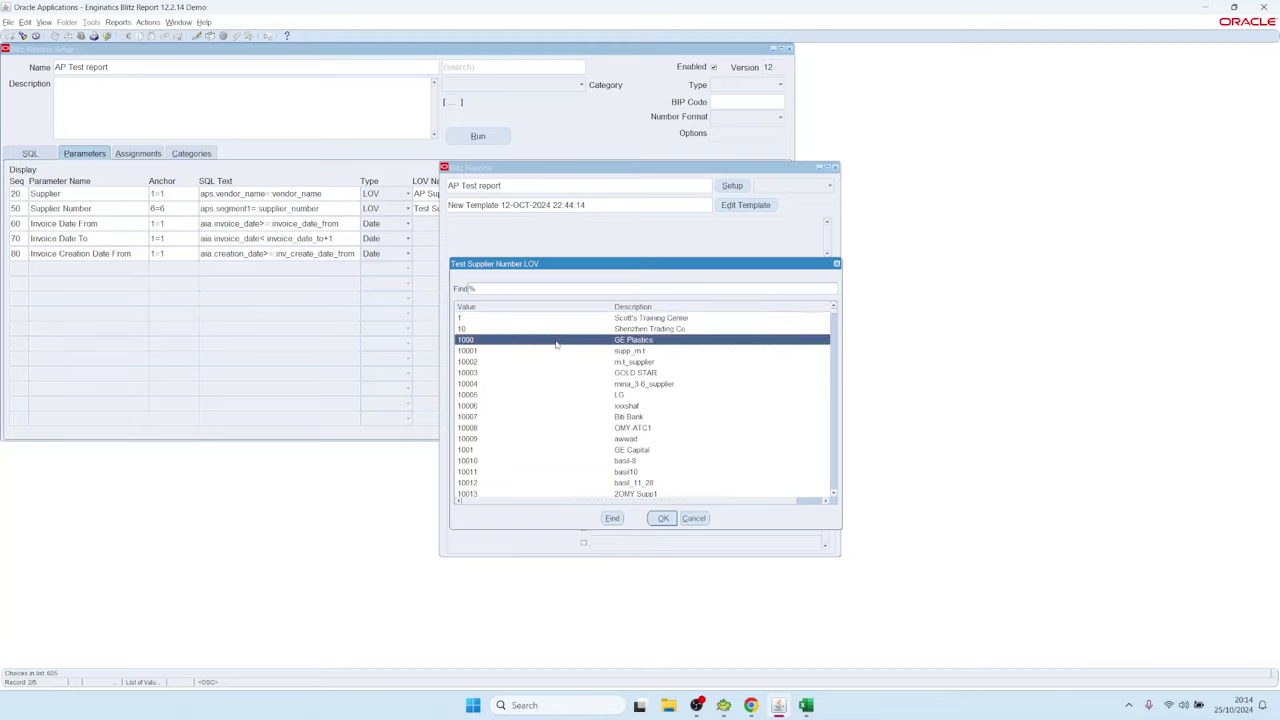
pyautogui.click(662, 518)
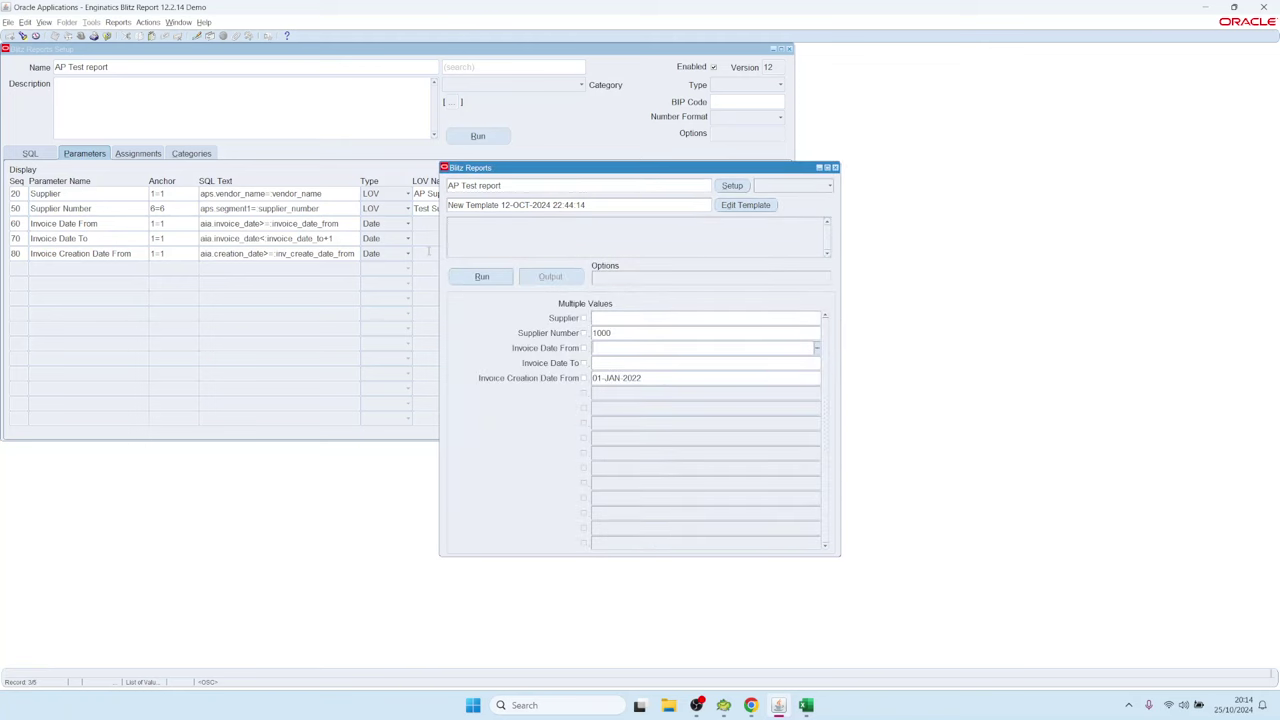
pyautogui.click(484, 277)
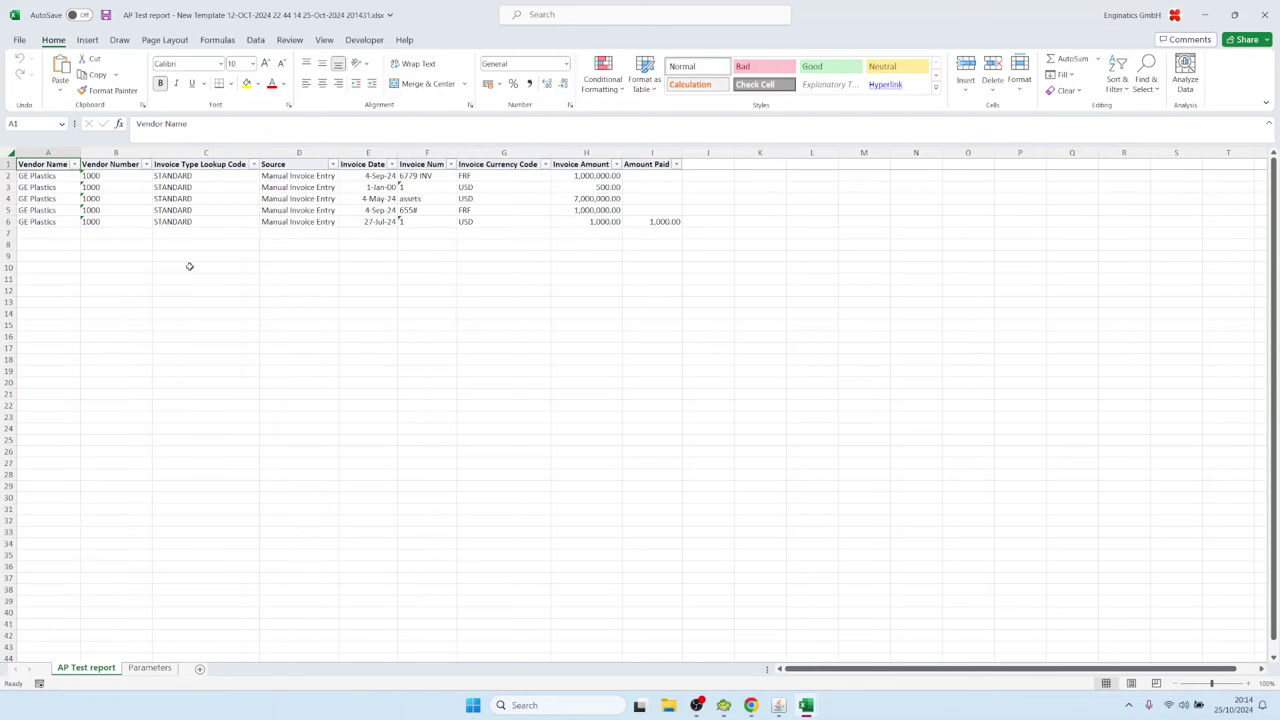
# - Examine the creation date and supplier number conditions beside the 1=1 and 6=6 anchors in the Parameters sheet's SQL, leaving the cell unedited
pyautogui.click(157, 670)
pyautogui.doubleClick(167, 234)
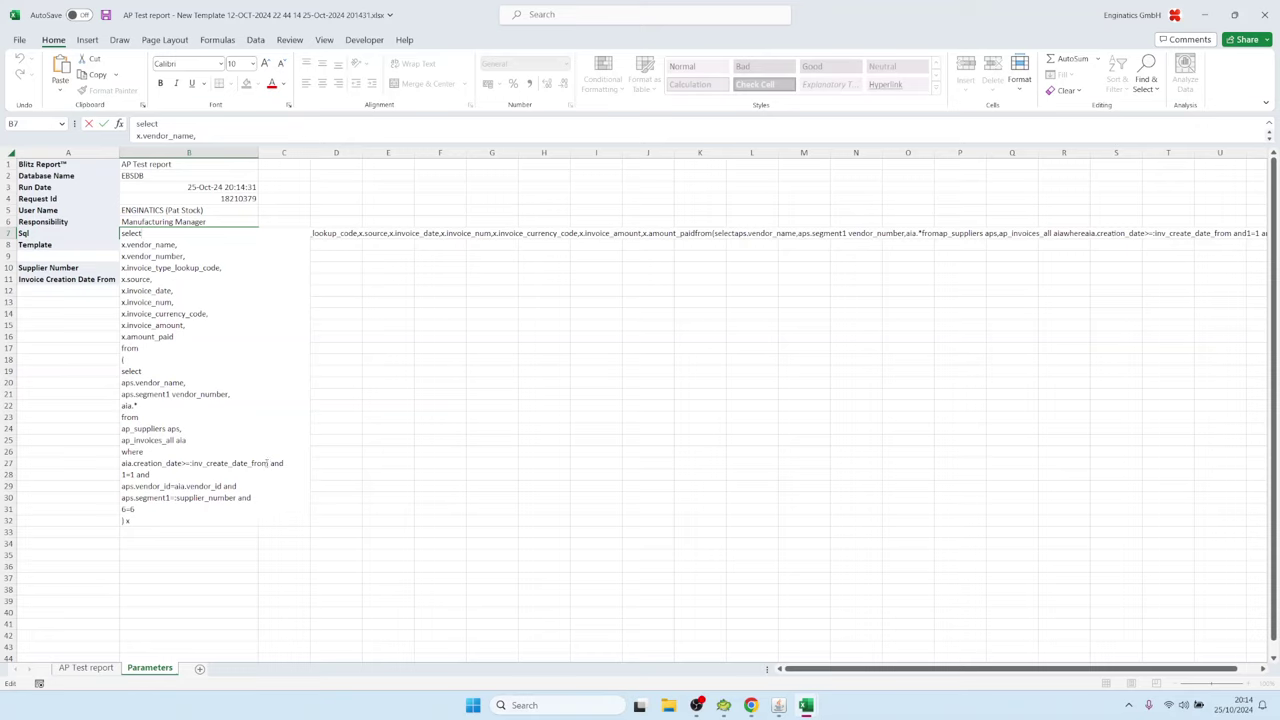
pyautogui.moveTo(267, 463); pyautogui.dragTo(150, 440)
pyautogui.click(128, 474)
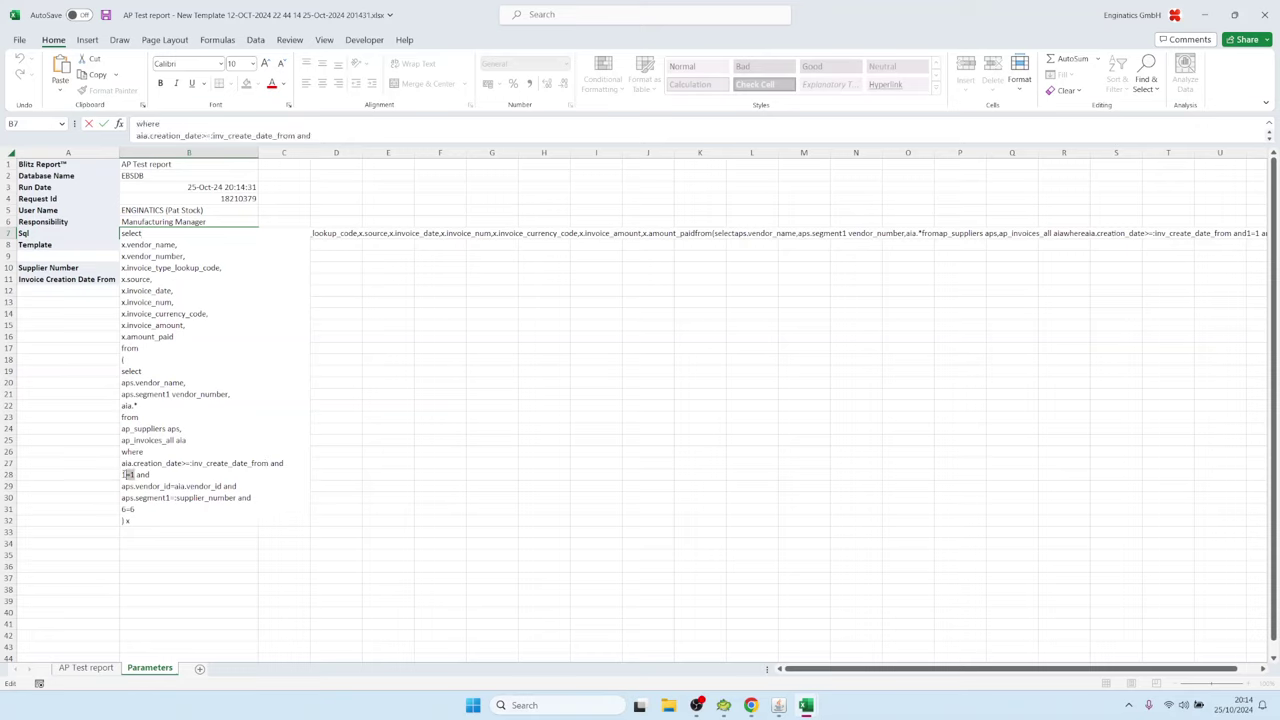
pyautogui.doubleClick(128, 474)
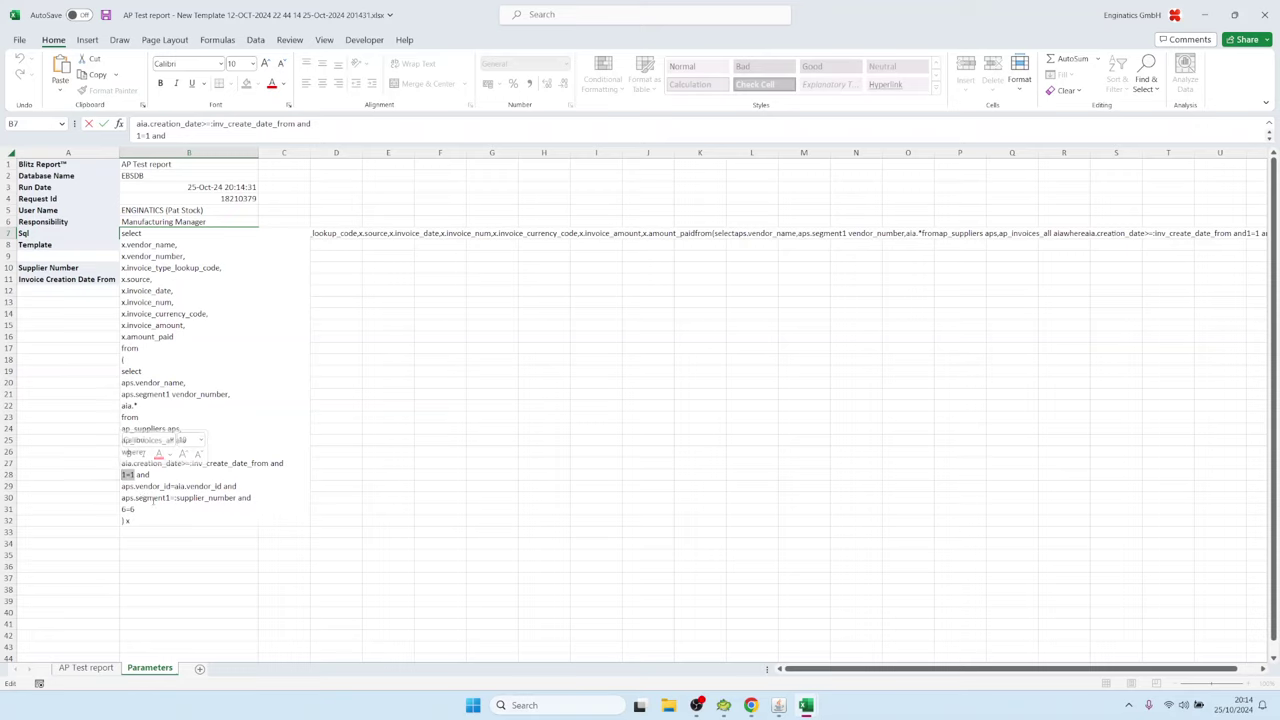
pyautogui.moveTo(237, 497); pyautogui.dragTo(120, 509)
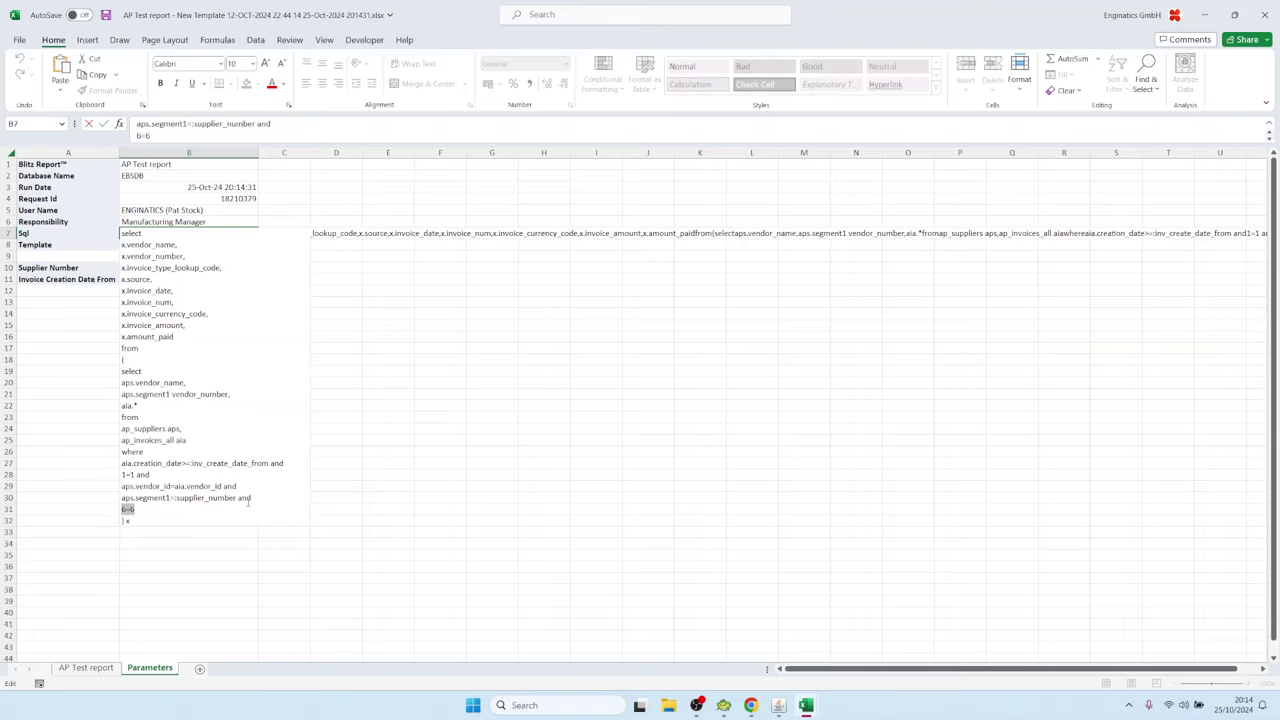
pyautogui.moveTo(258, 497); pyautogui.dragTo(121, 497)
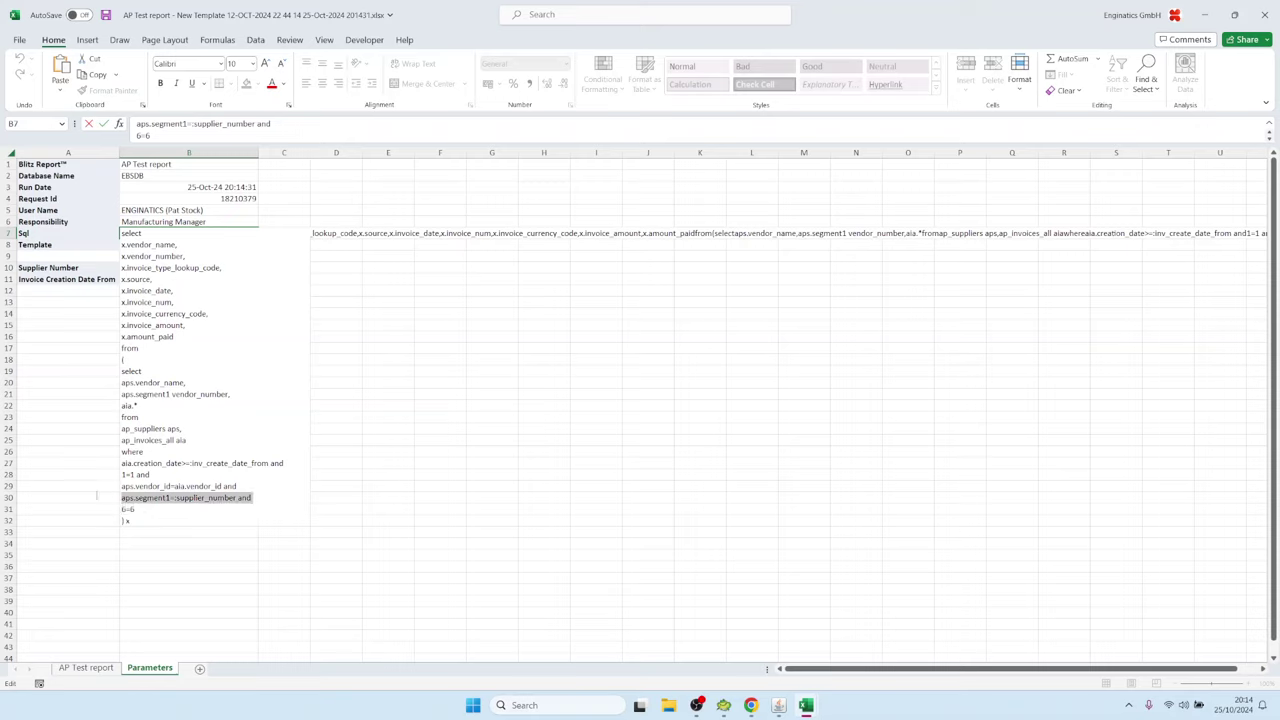
pyautogui.moveTo(282, 462); pyautogui.dragTo(103, 460)
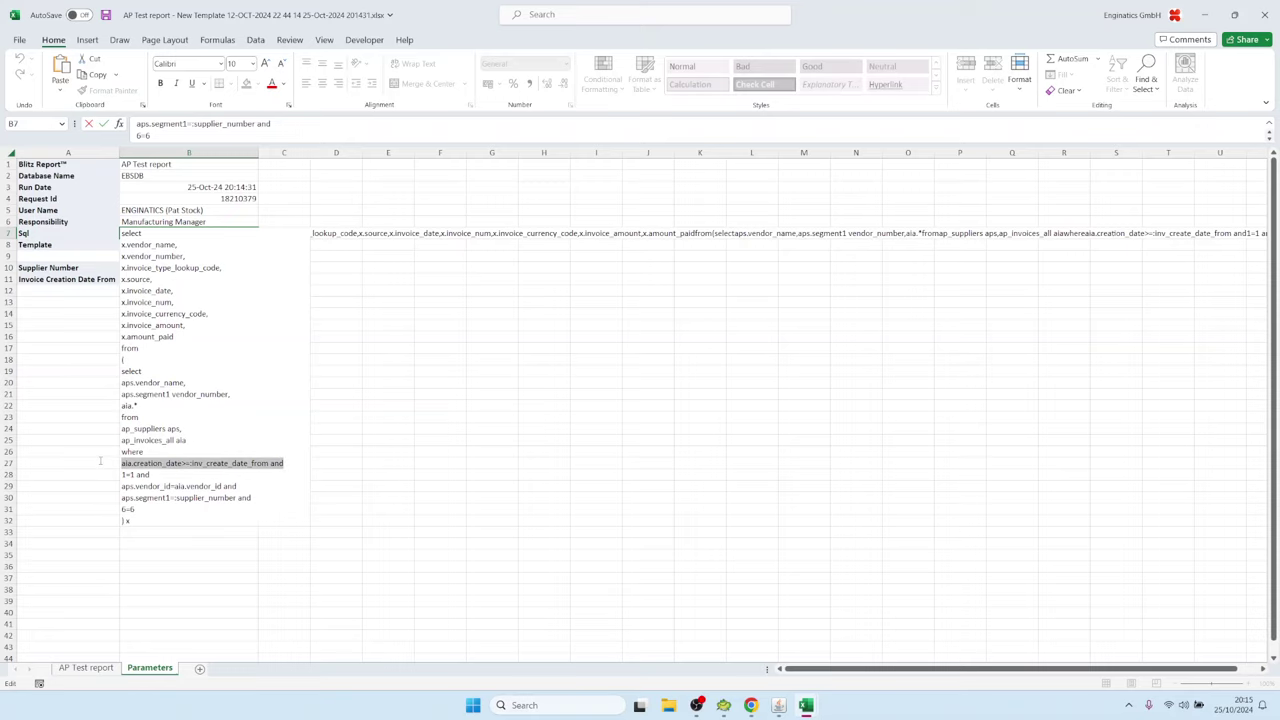
pyautogui.press('Escape')
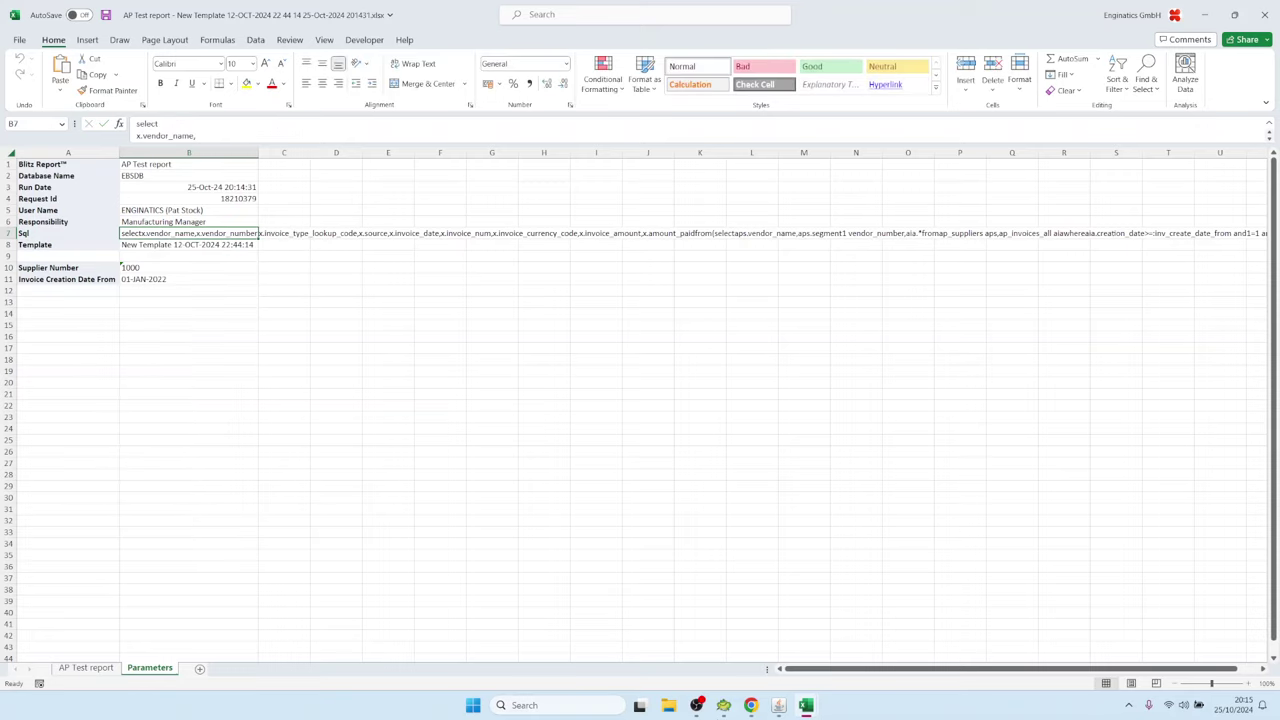
# - Switch to Chrome, review the Developer Guide's n=n and &lexical sections, and return to Oracle Applications
pyautogui.click(766, 709)
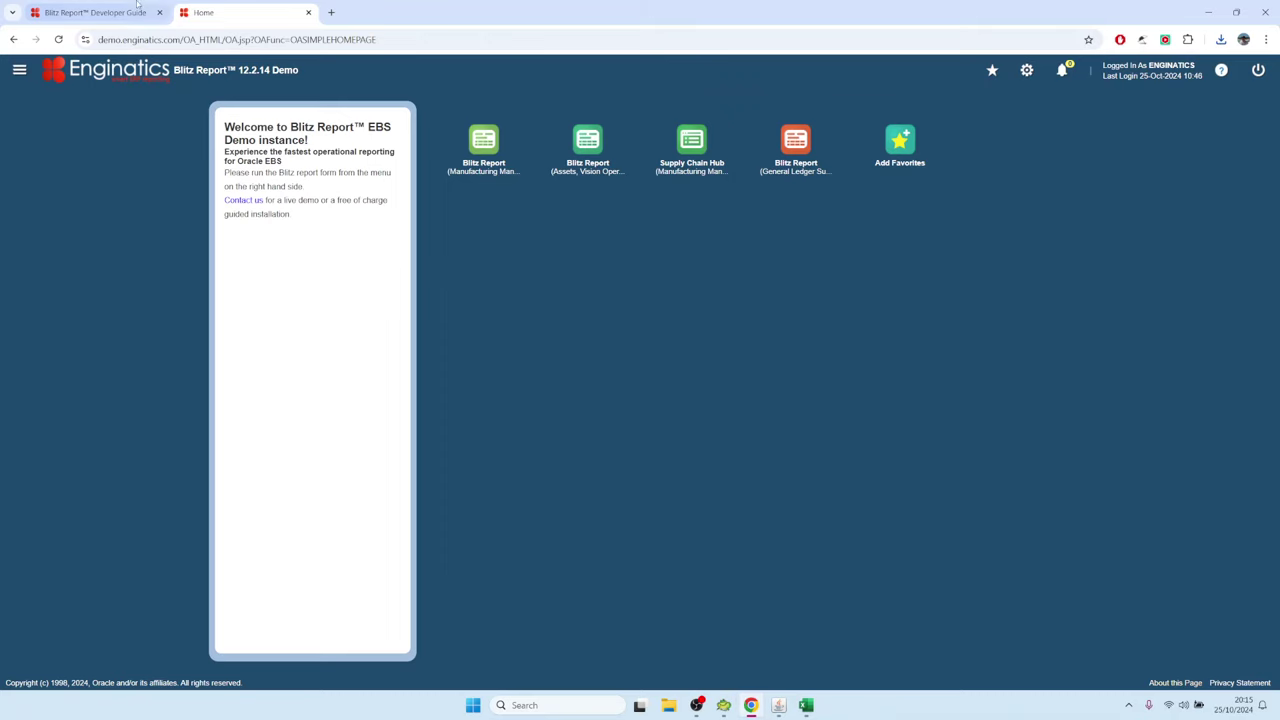
pyautogui.click(95, 12)
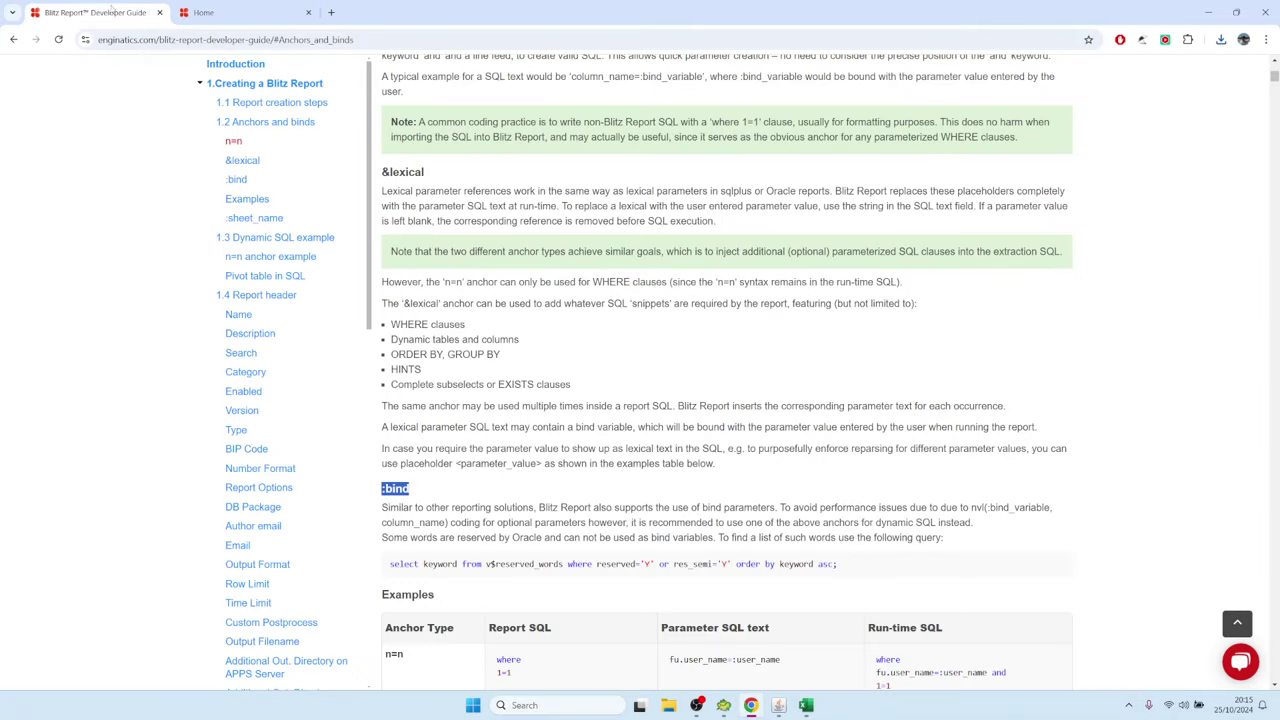
pyautogui.click(237, 144)
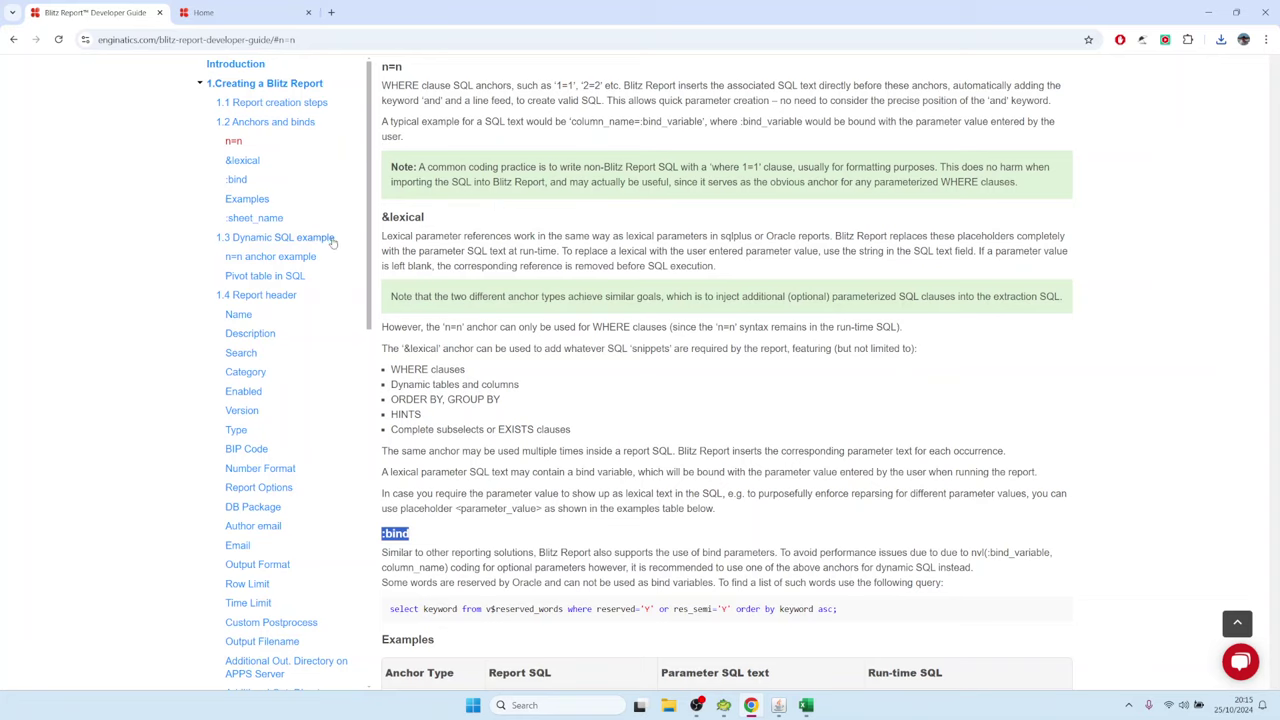
pyautogui.moveTo(432, 222); pyautogui.dragTo(382, 226)
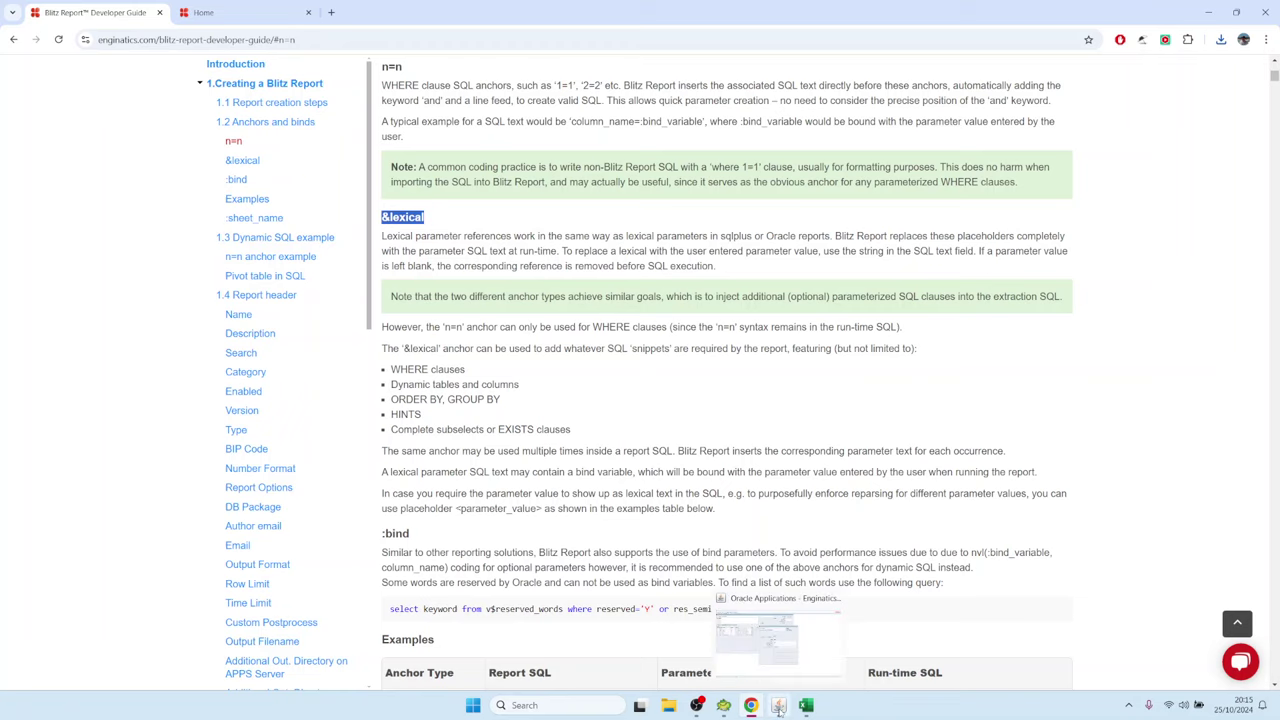
pyautogui.click(783, 665)
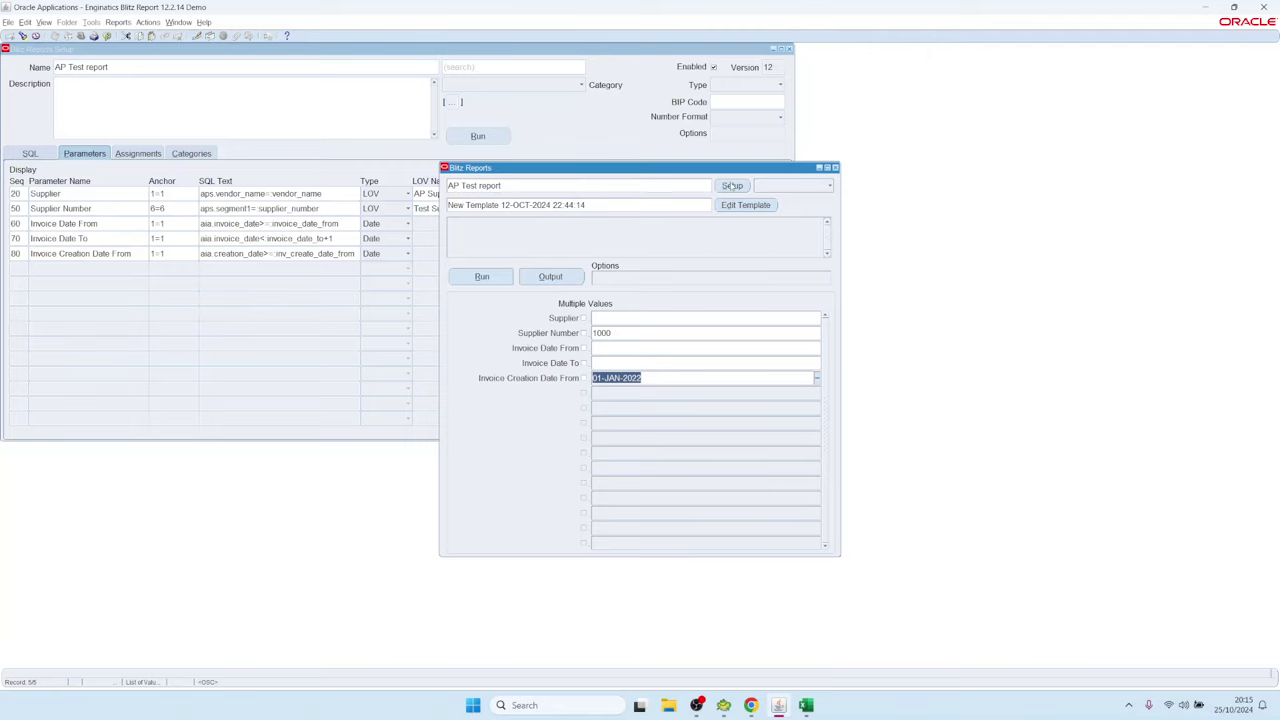
# - Open the AP Test report's setup and add &where_clause on a new line after "1=1 and" in the SQL
pyautogui.click(732, 186)
pyautogui.click(36, 152)
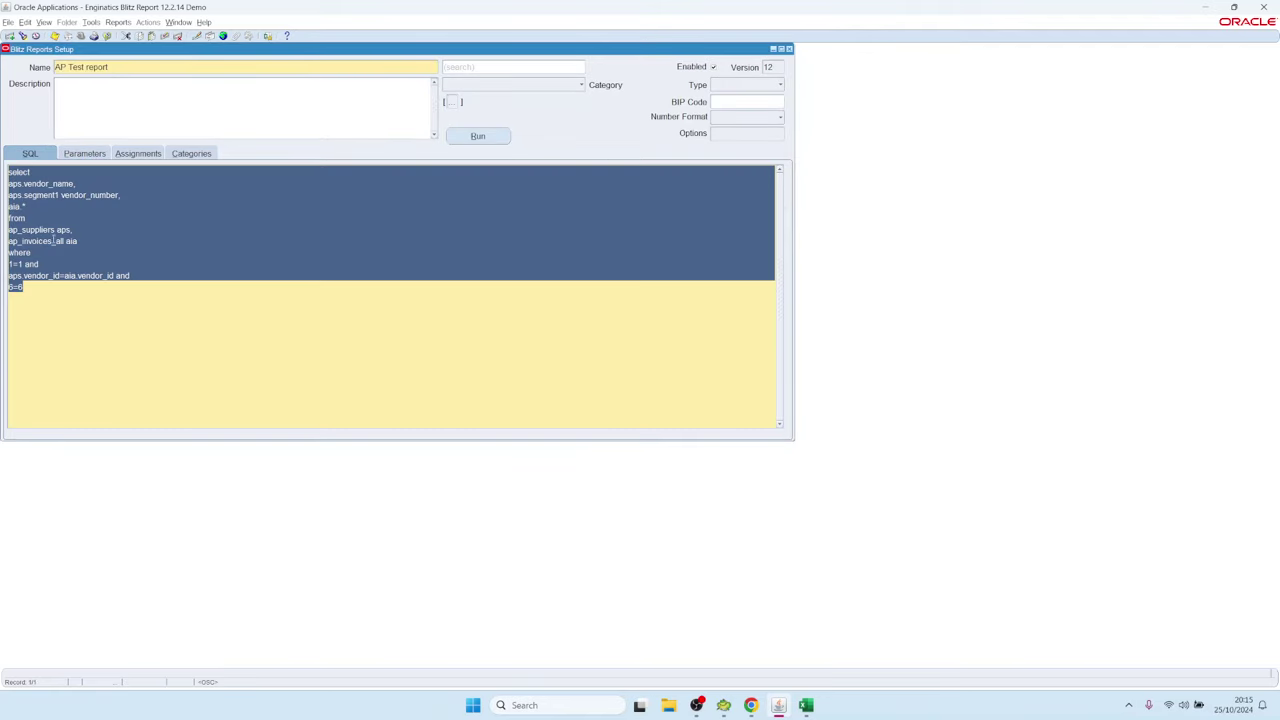
pyautogui.click(54, 252)
pyautogui.click(57, 263)
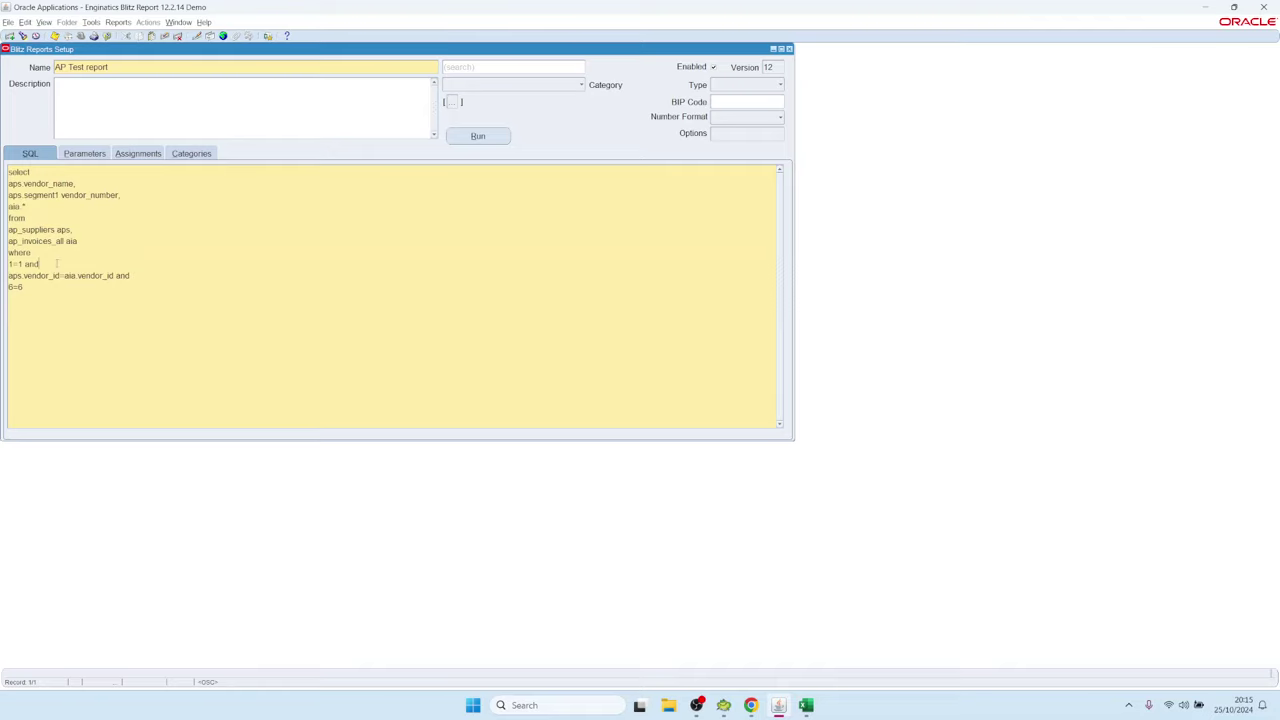
pyautogui.press('Return')
pyautogui.write('&where_clause')
pyautogui.moveTo(65, 275); pyautogui.dragTo(3, 275)
# - Set the anchor of the Supplier parameter to &where_clause
pyautogui.click(85, 154)
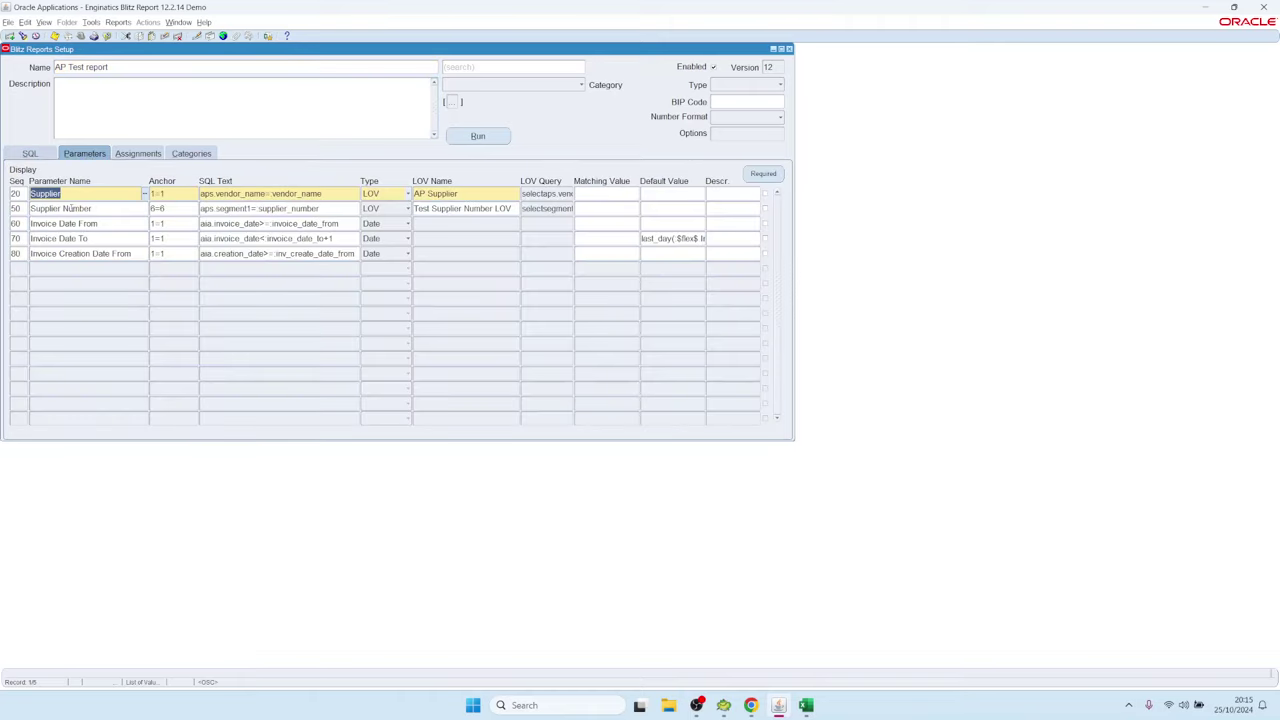
pyautogui.click(193, 195)
pyautogui.click(194, 194)
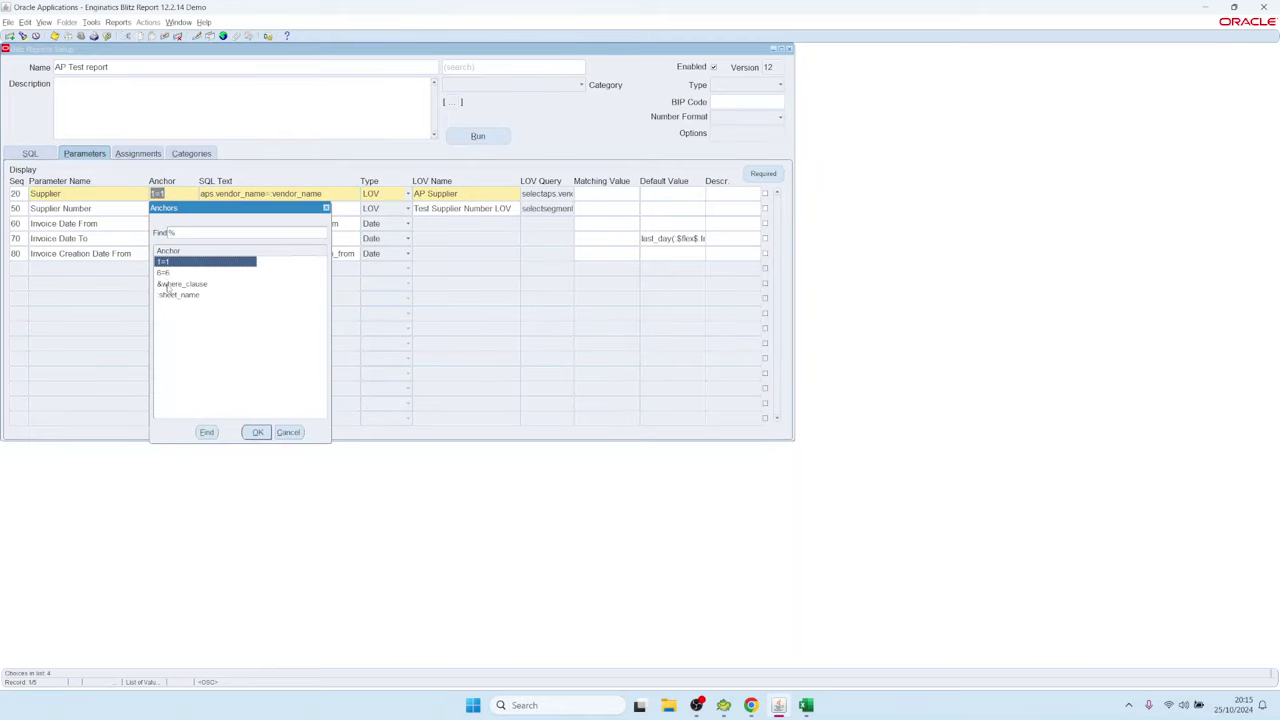
pyautogui.click(183, 285)
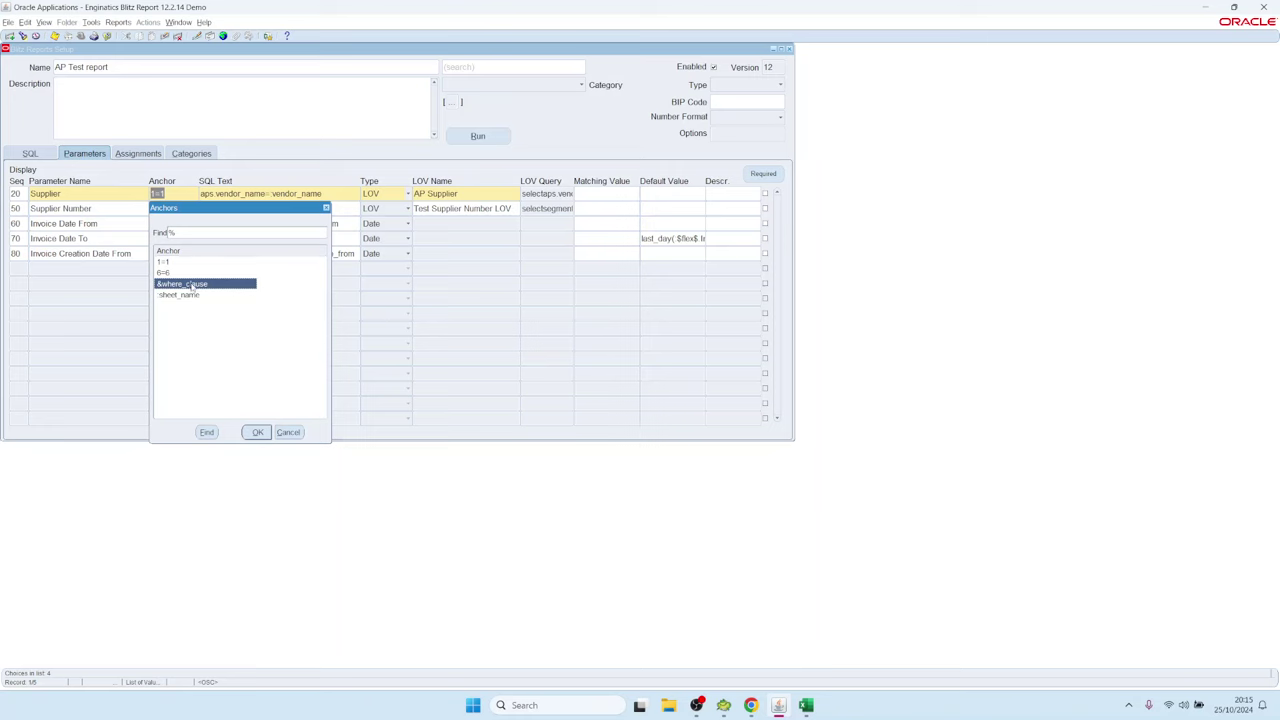
pyautogui.doubleClick(190, 284)
# - Append "and" to the Supplier parameter's SQL text after the vendor_name condition
pyautogui.moveTo(328, 193); pyautogui.dragTo(205, 193)
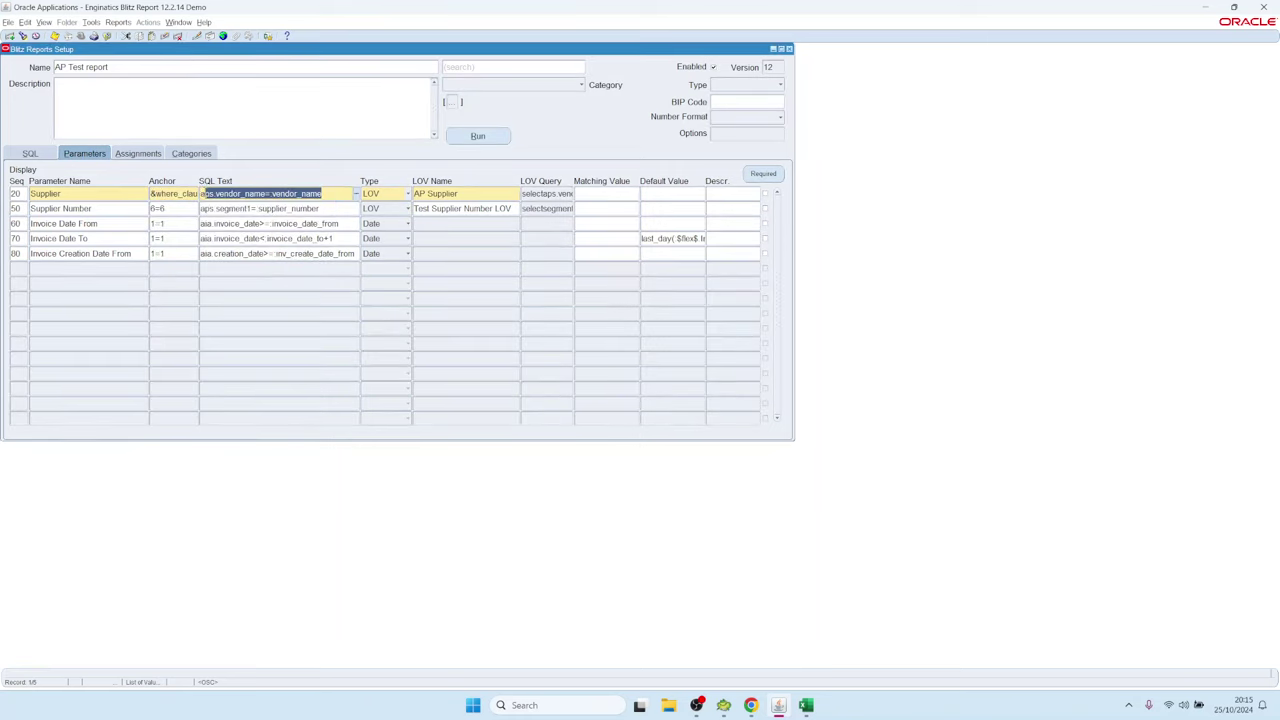
pyautogui.click(322, 193)
pyautogui.moveTo(322, 193); pyautogui.dragTo(210, 189)
pyautogui.doubleClick(330, 193)
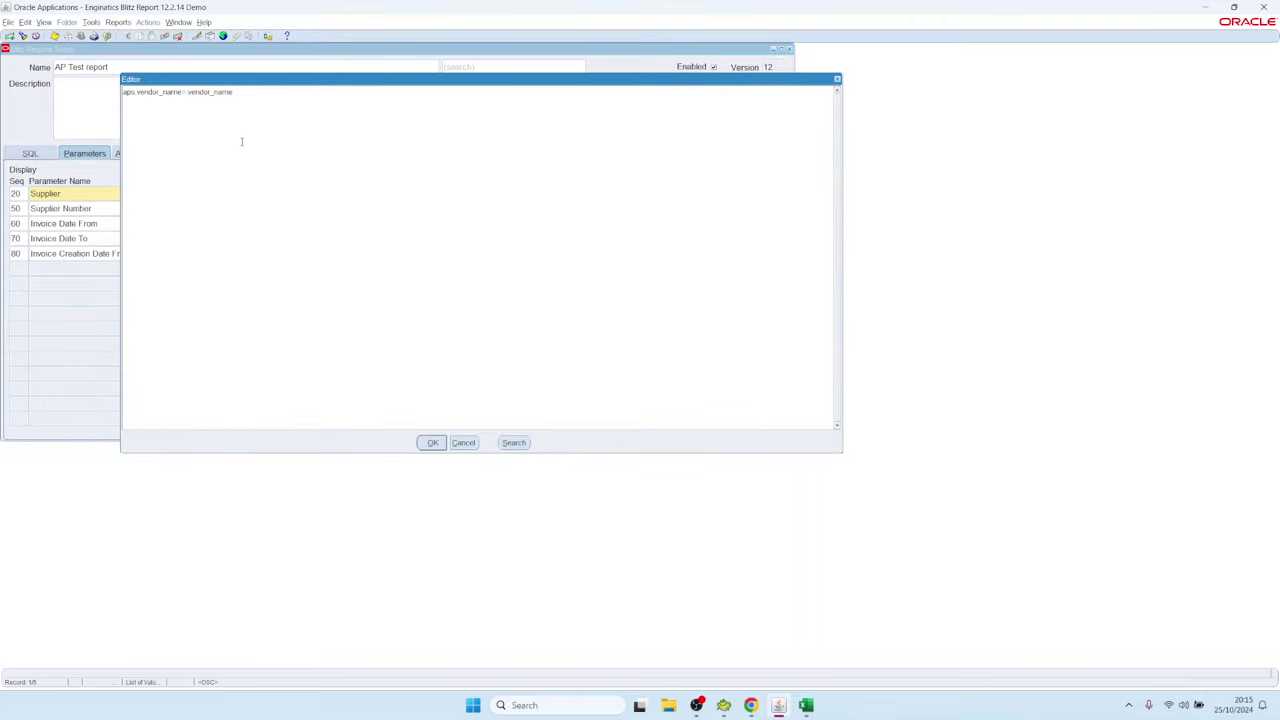
pyautogui.write('and')
pyautogui.click(433, 442)
# - Run the AP Test report with Supplier set to 3M Health Care, chosen from the full supplier list
pyautogui.click(477, 135)
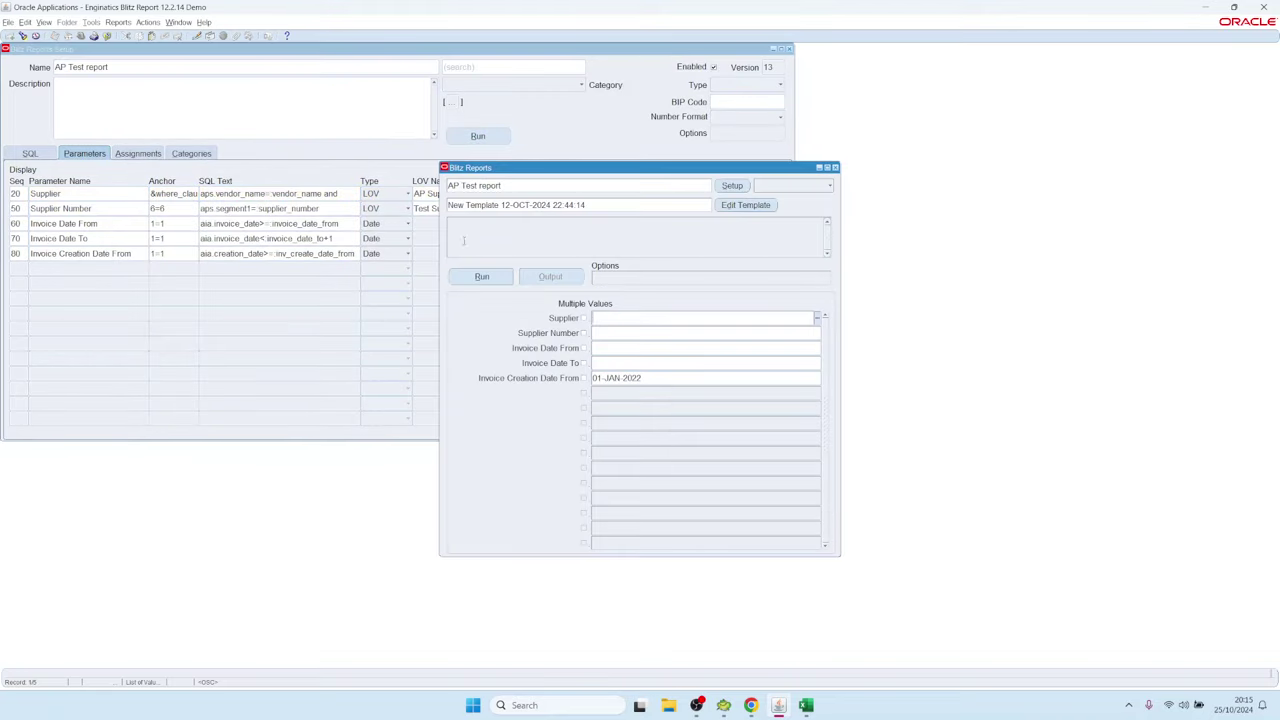
pyautogui.doubleClick(617, 318)
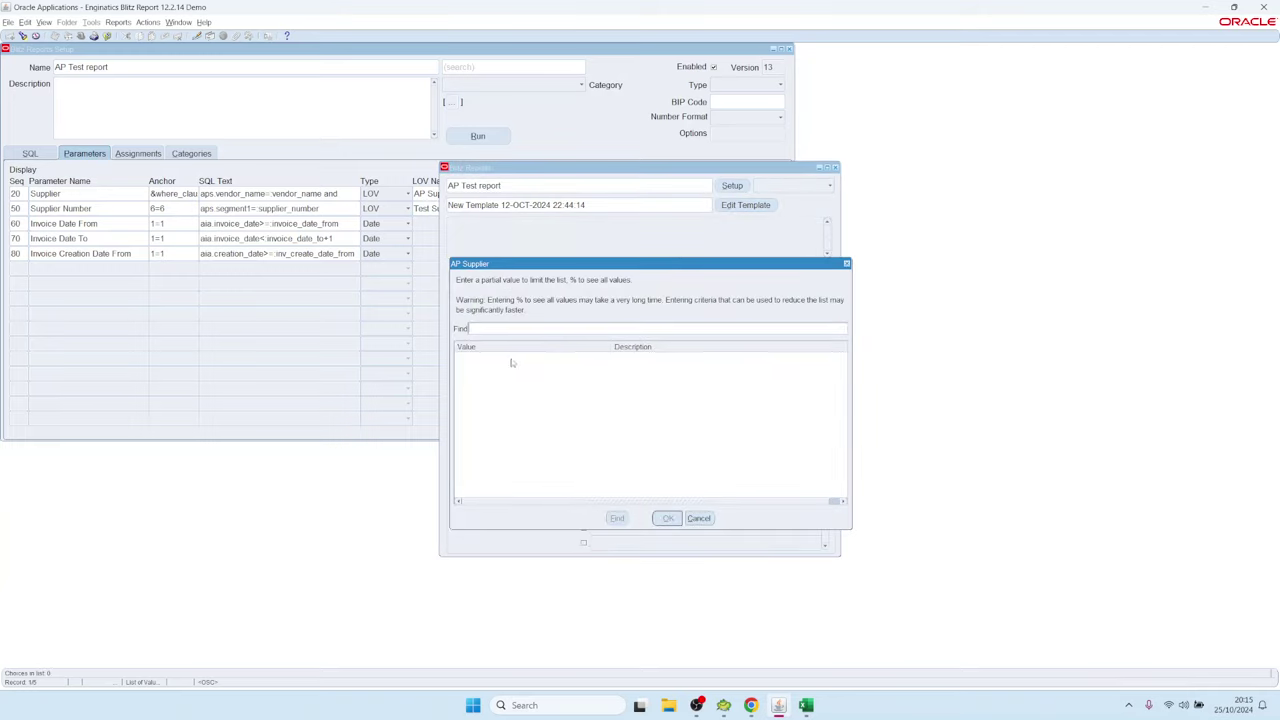
pyautogui.write('%')
pyautogui.press('Return')
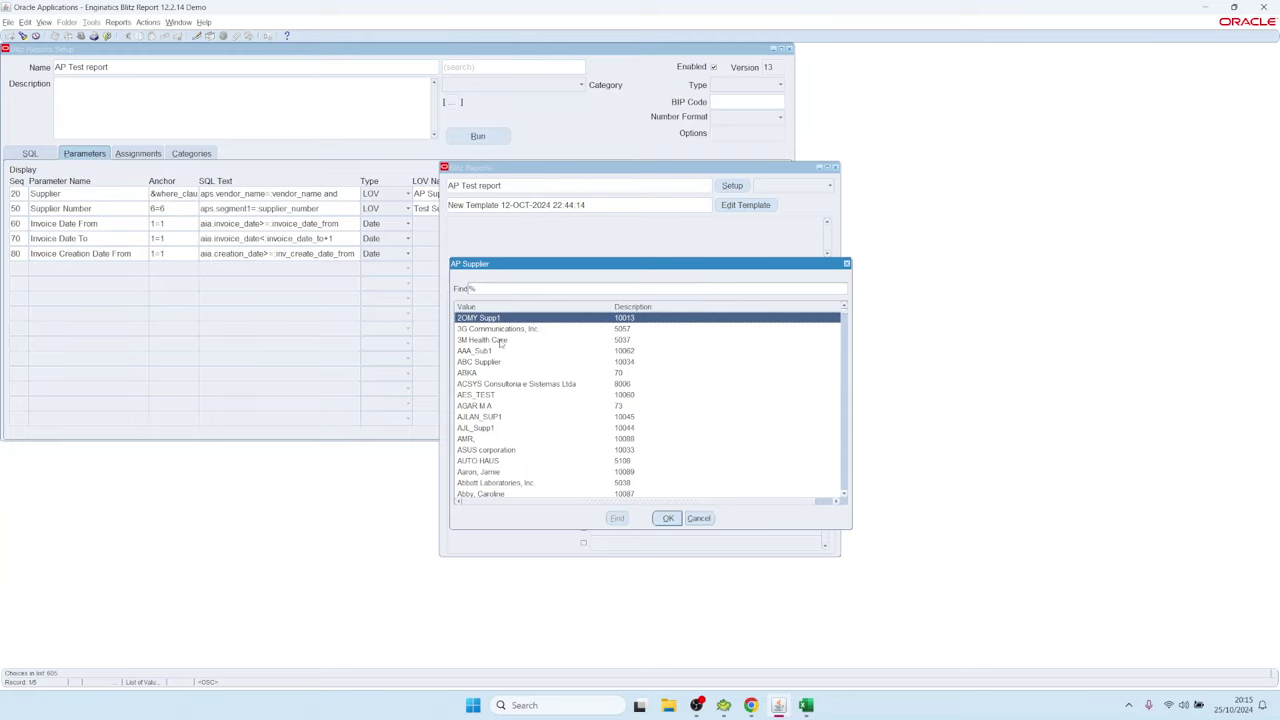
pyautogui.doubleClick(502, 340)
pyautogui.click(482, 277)
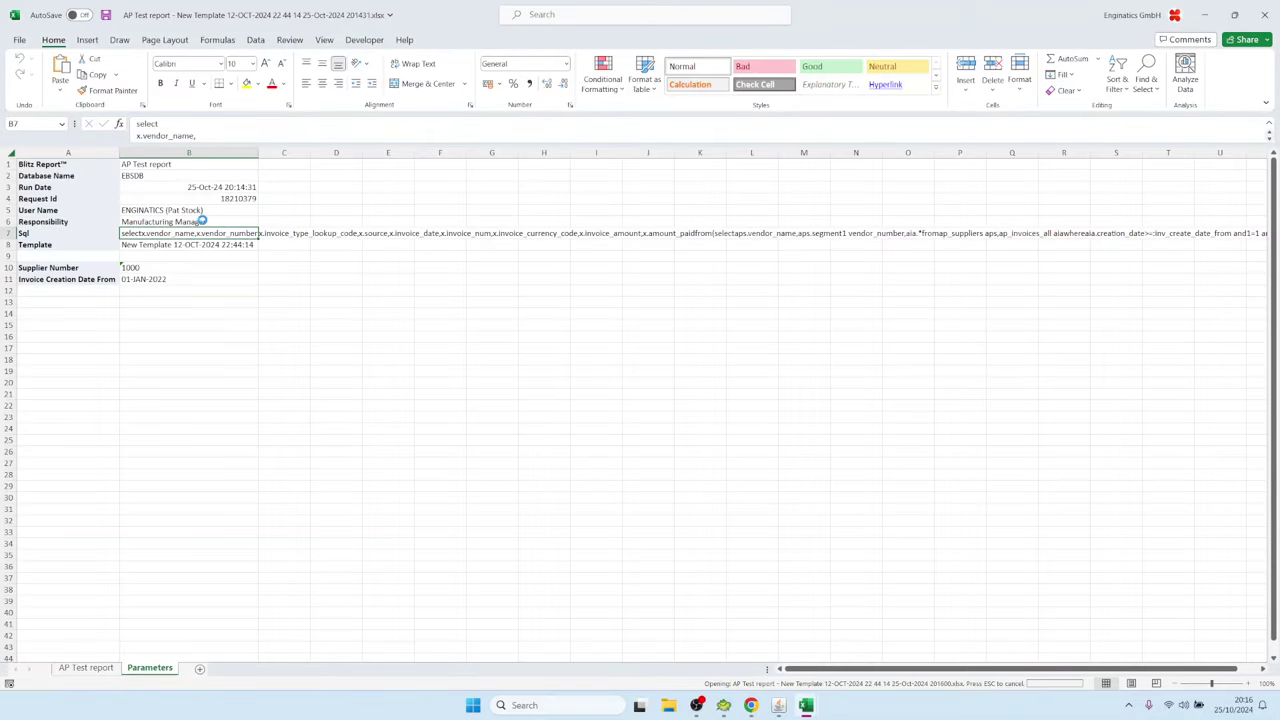
# - Open the executed SQL in the output's Parameters sheet and examine the vendor_name condition and the 1=1 line before it
pyautogui.click(148, 668)
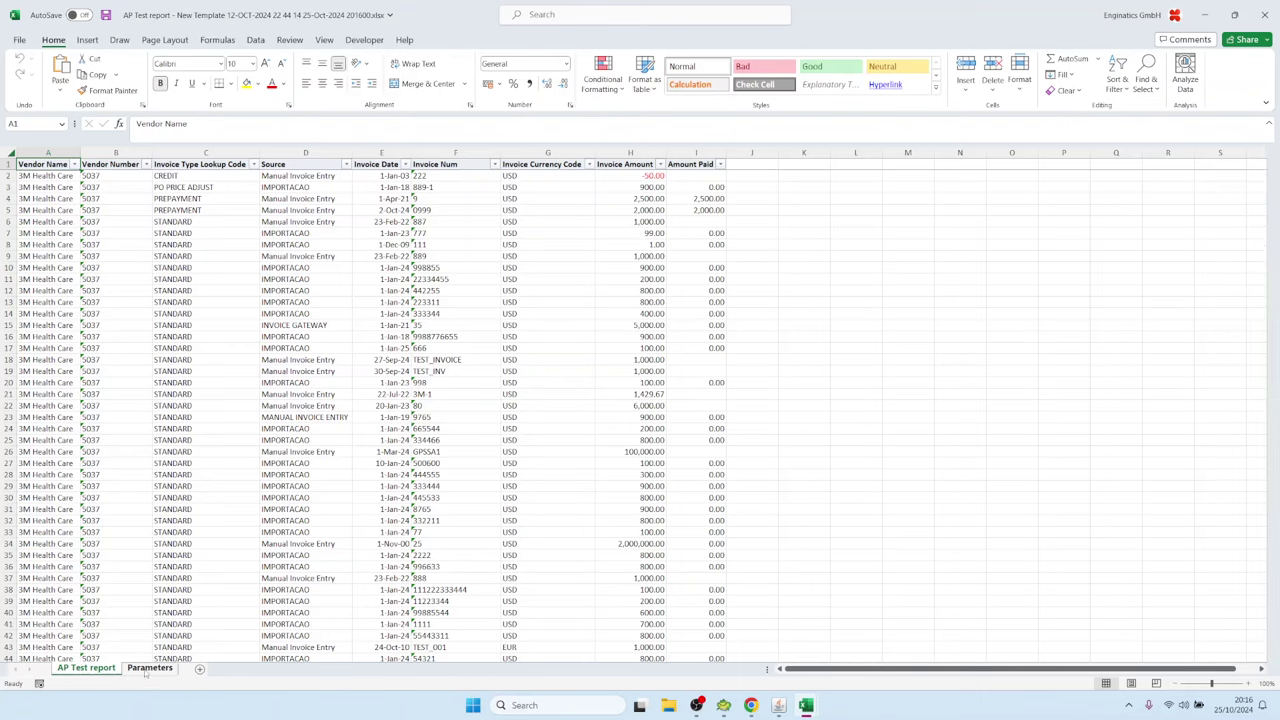
pyautogui.doubleClick(160, 233)
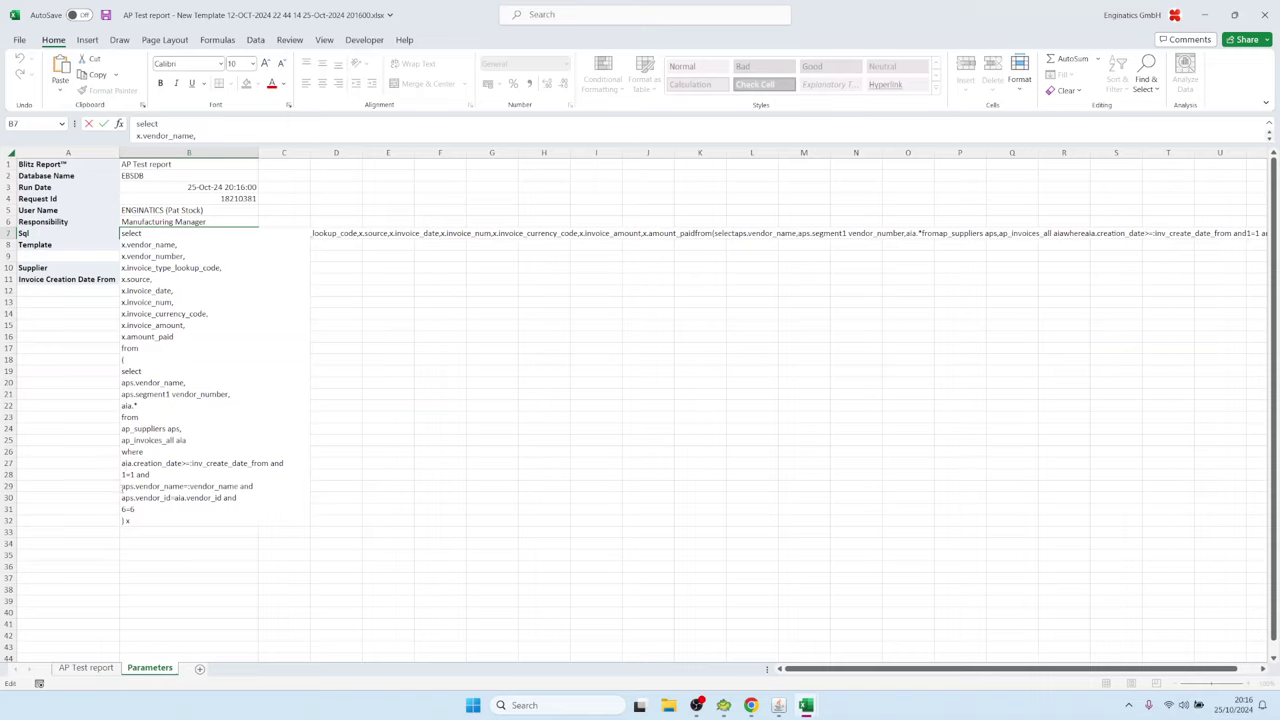
pyautogui.moveTo(122, 487); pyautogui.dragTo(256, 490)
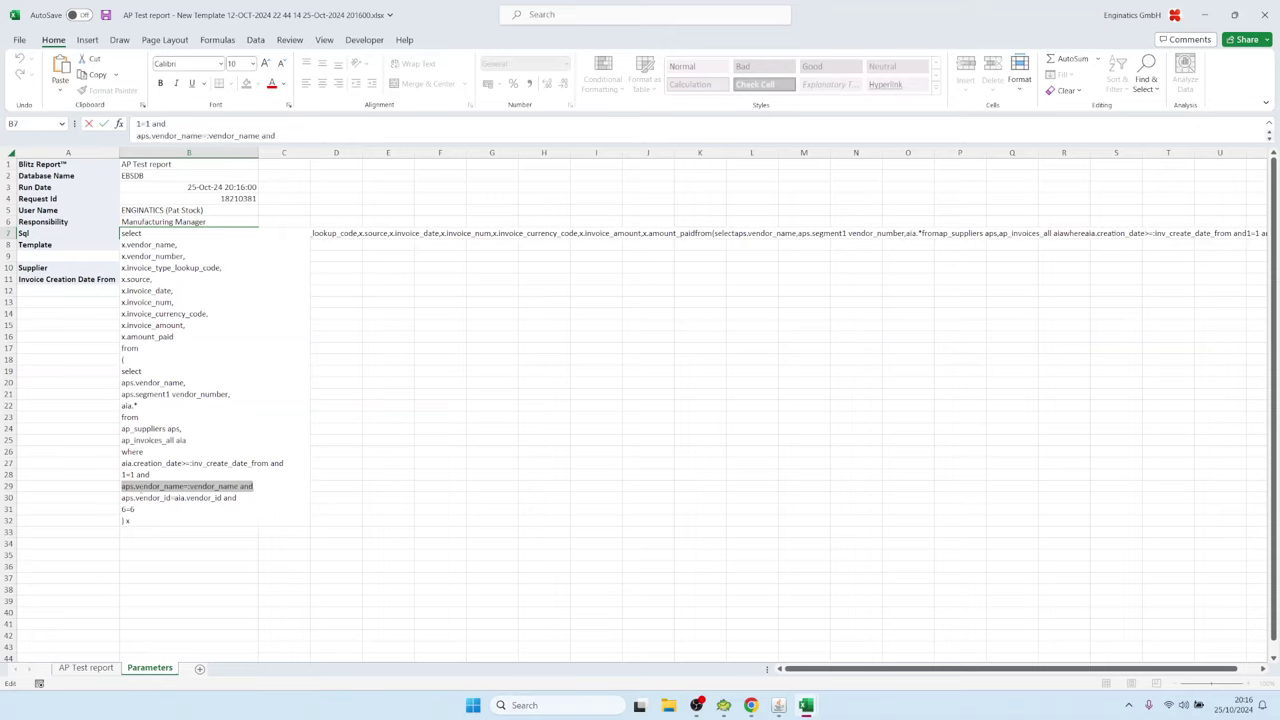
pyautogui.click(143, 233)
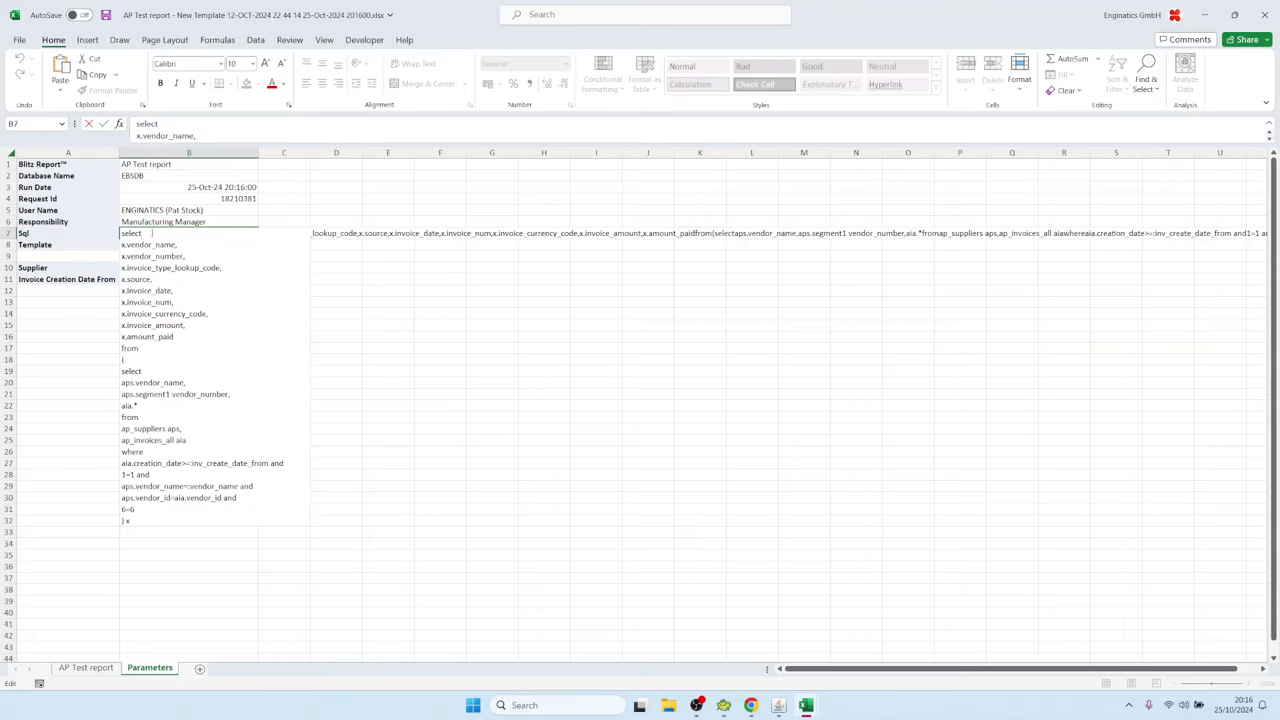
pyautogui.click(190, 257)
pyautogui.moveTo(136, 474); pyautogui.dragTo(121, 474)
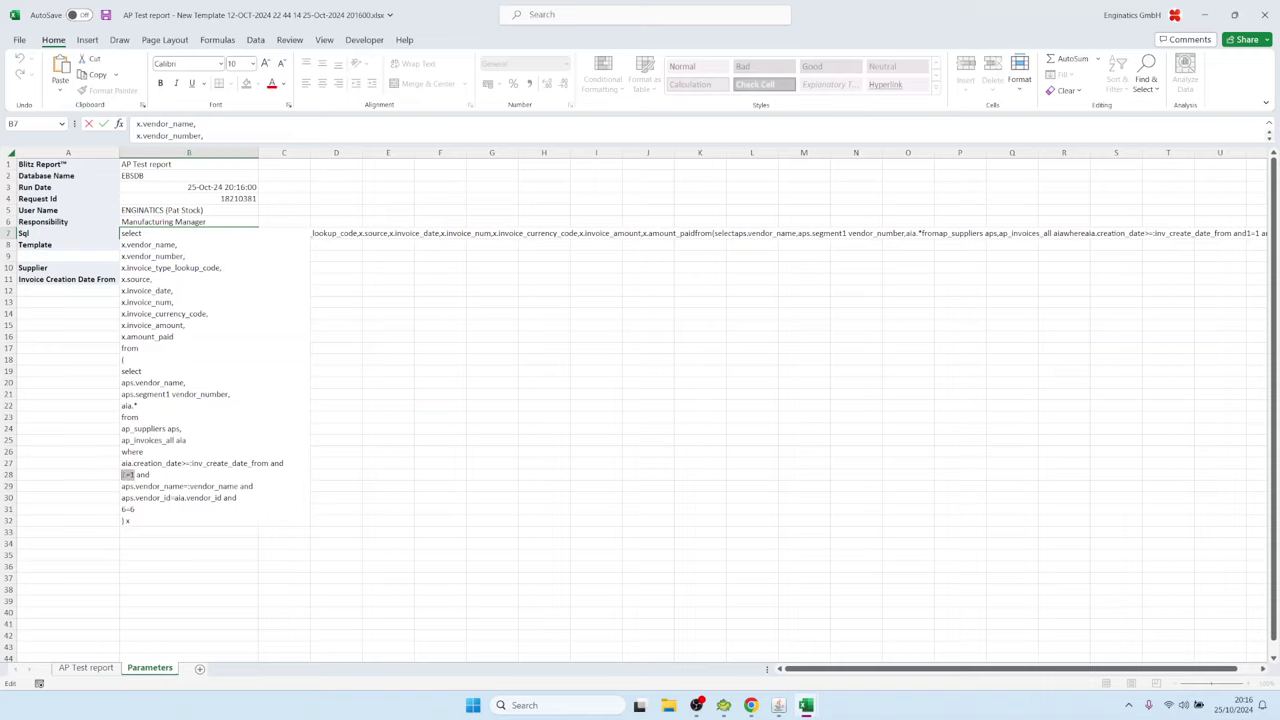
pyautogui.click(273, 487)
pyautogui.hotkey('shift', 'Home')
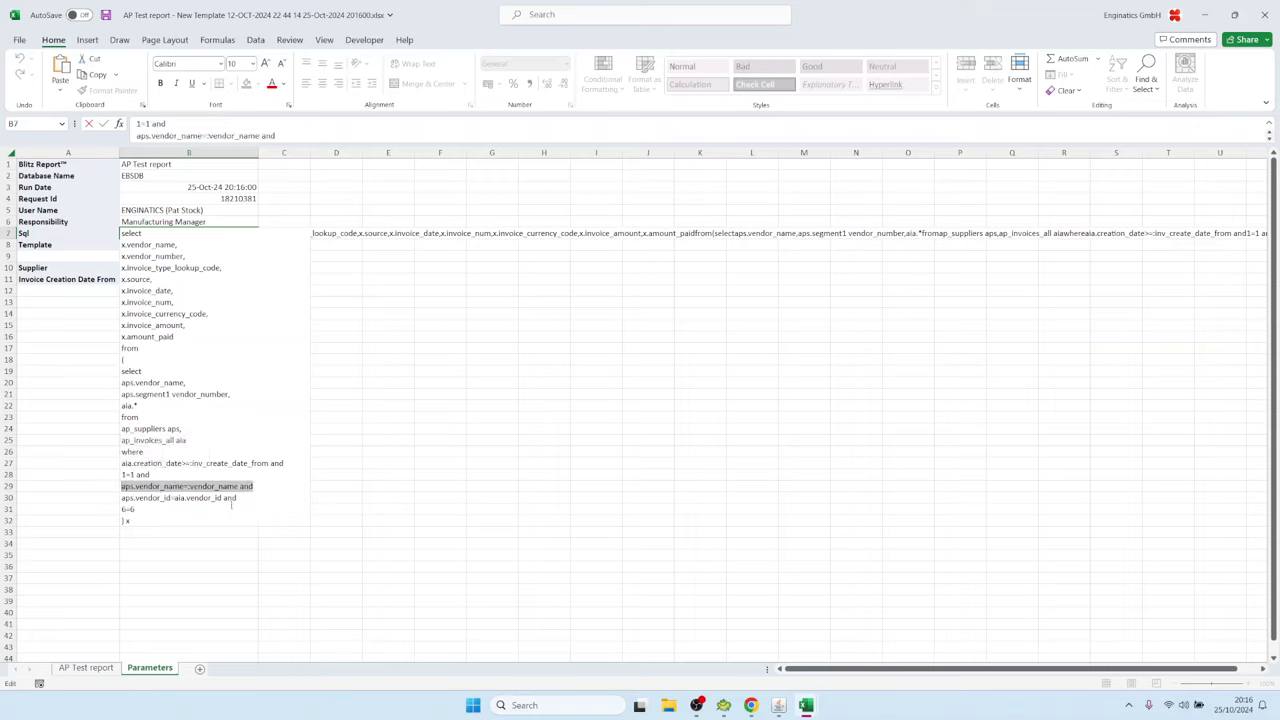
# - Compare where "and" stands in the vendor_name and inv_create_date_from conditions around 1=1, leaving the SQL cell unedited
pyautogui.click(252, 487)
pyautogui.moveTo(236, 487); pyautogui.dragTo(258, 487)
pyautogui.click(243, 486)
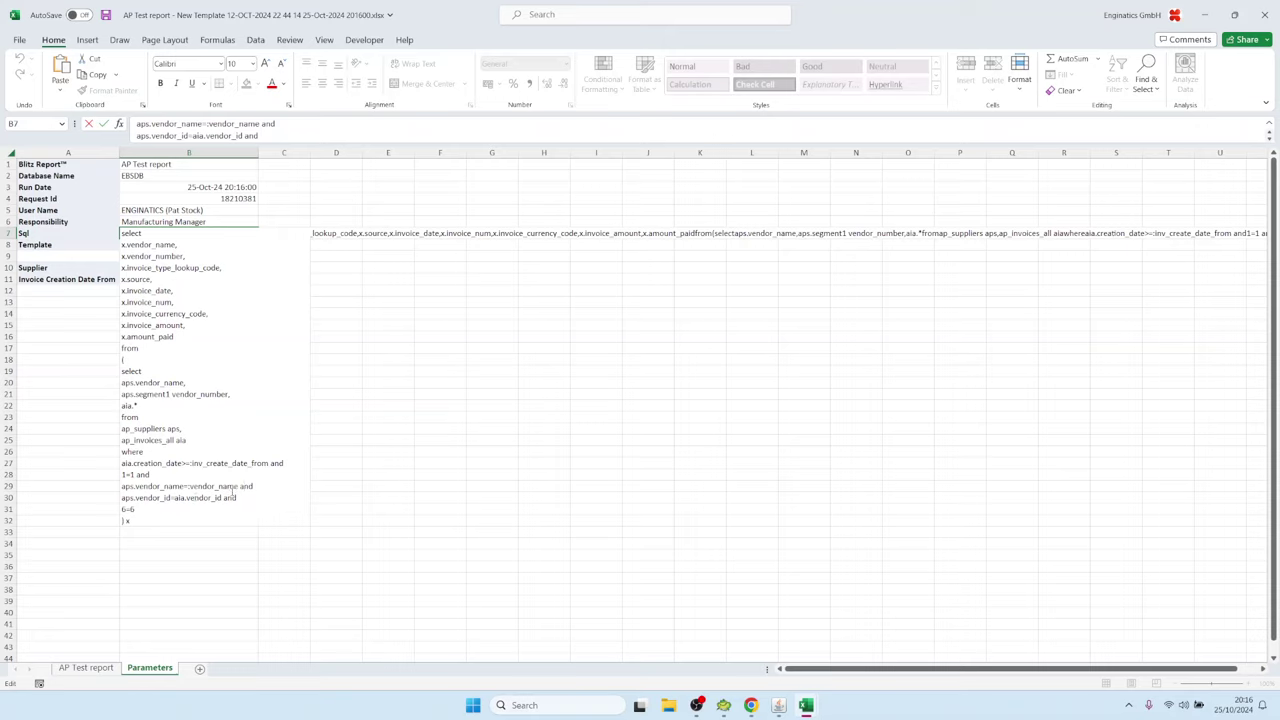
pyautogui.moveTo(241, 487); pyautogui.dragTo(254, 487)
pyautogui.click(183, 484)
pyautogui.doubleClick(133, 475)
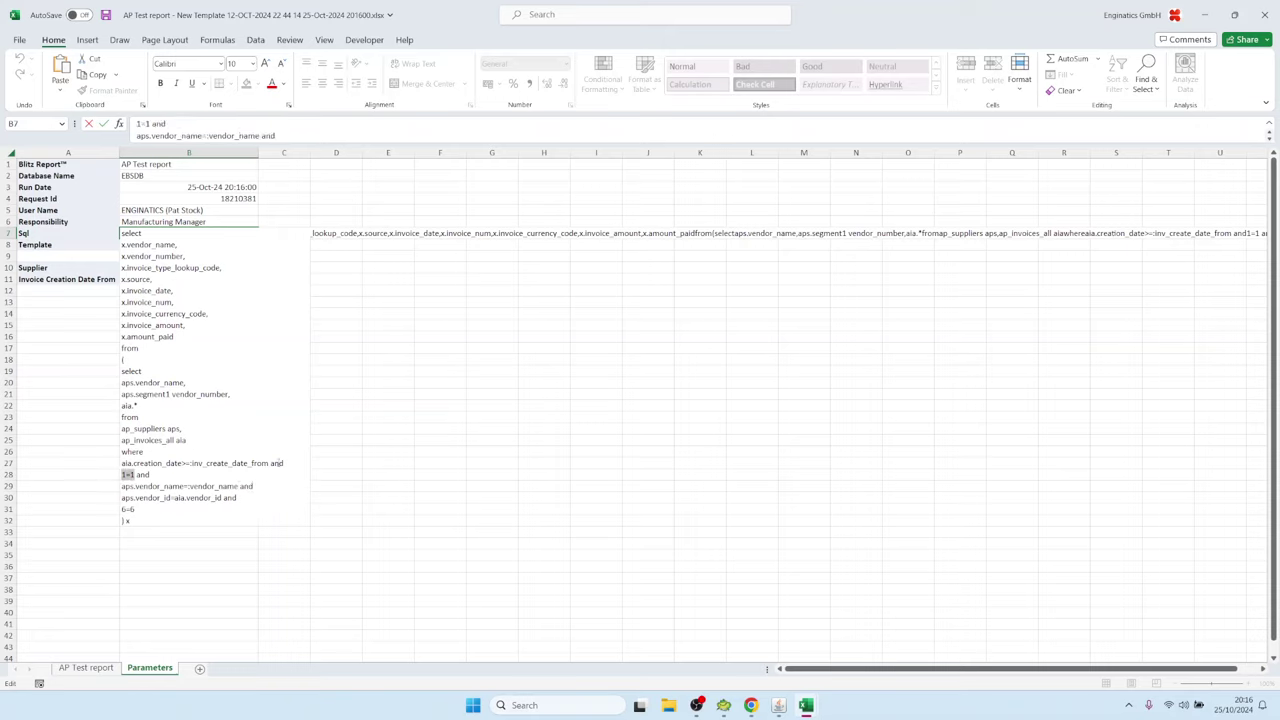
pyautogui.moveTo(268, 463); pyautogui.dragTo(285, 464)
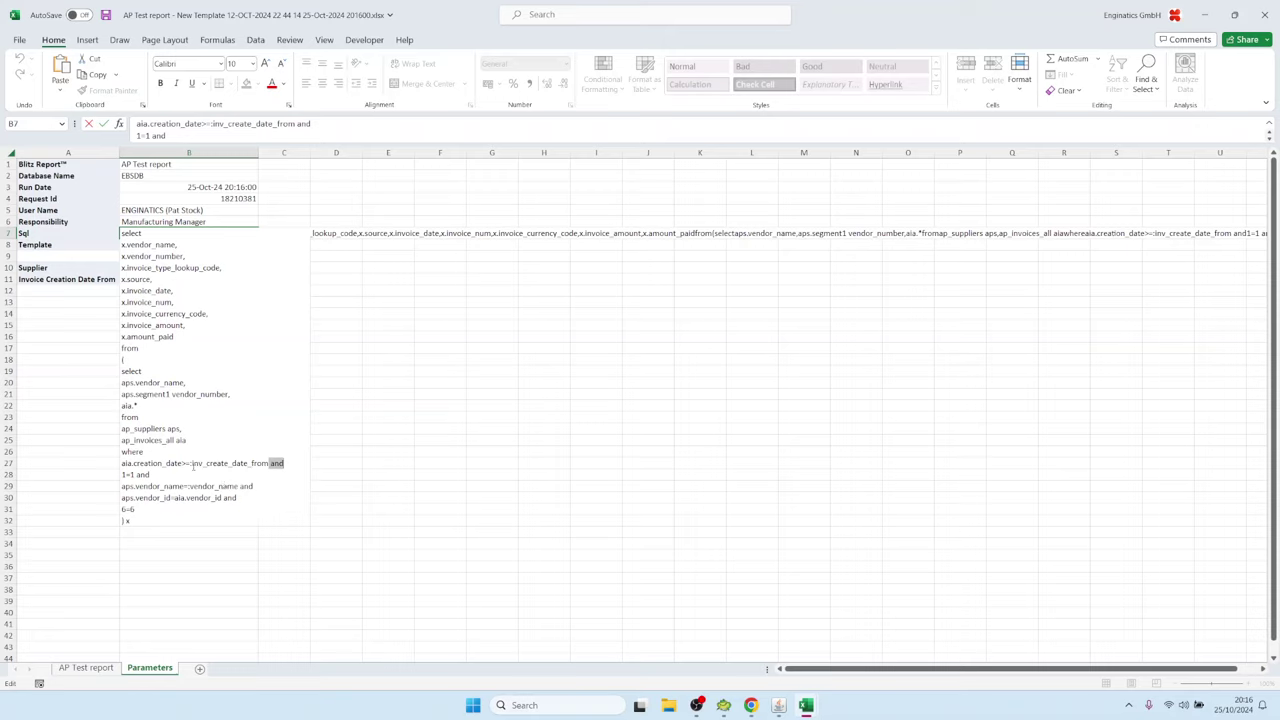
pyautogui.click(192, 464)
pyautogui.moveTo(267, 463); pyautogui.dragTo(121, 463)
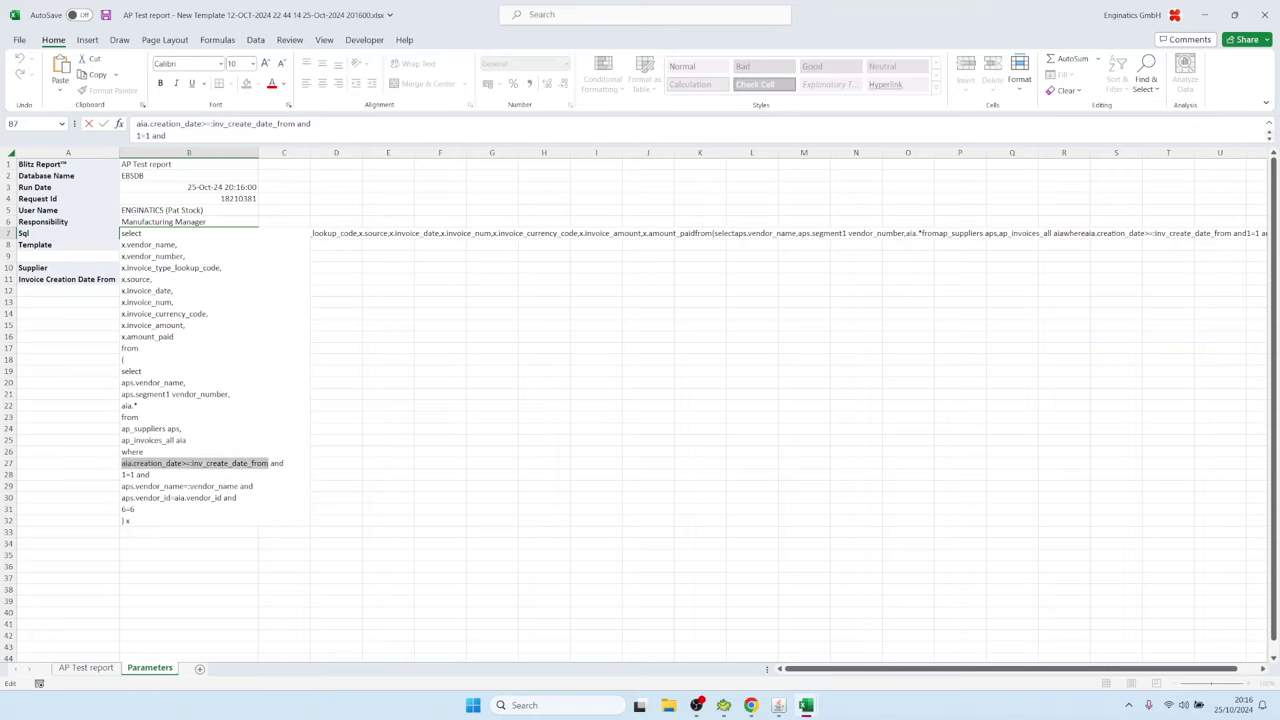
pyautogui.click(155, 279)
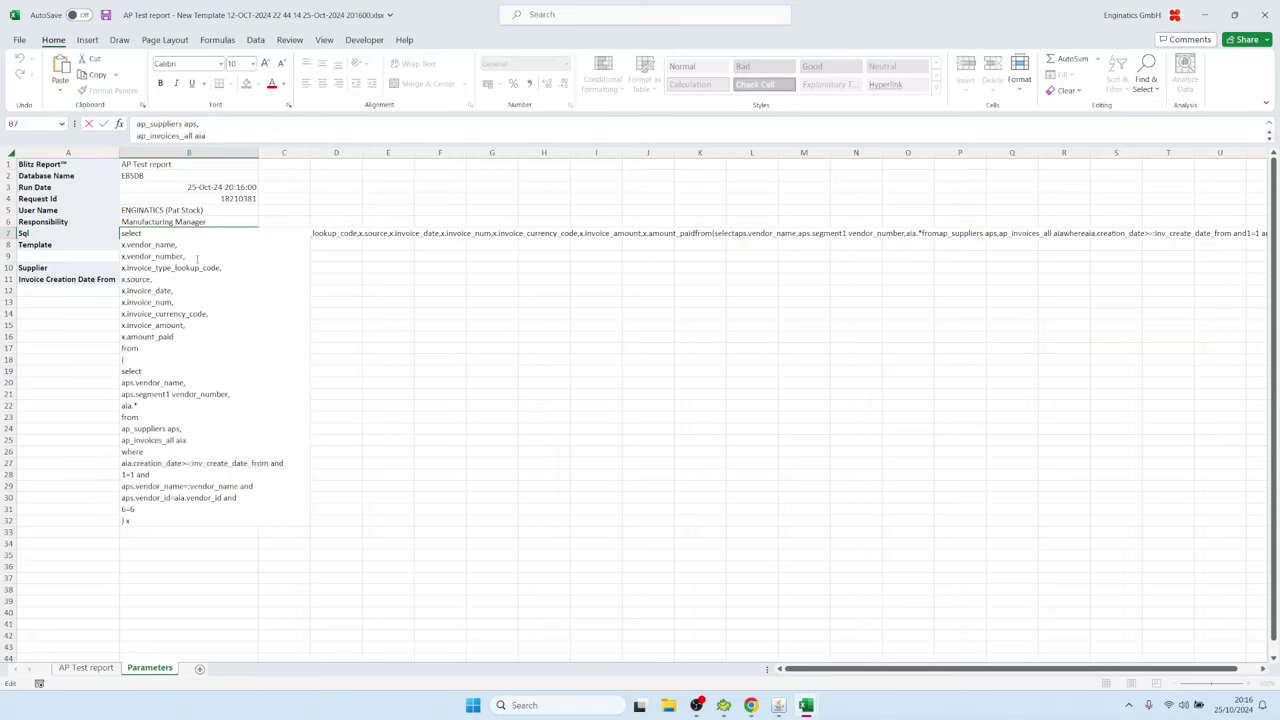
pyautogui.click(199, 258)
pyautogui.press('Escape')
# - Switch back to Oracle Applications and open the setup of the AP Test report
pyautogui.click(724, 705)
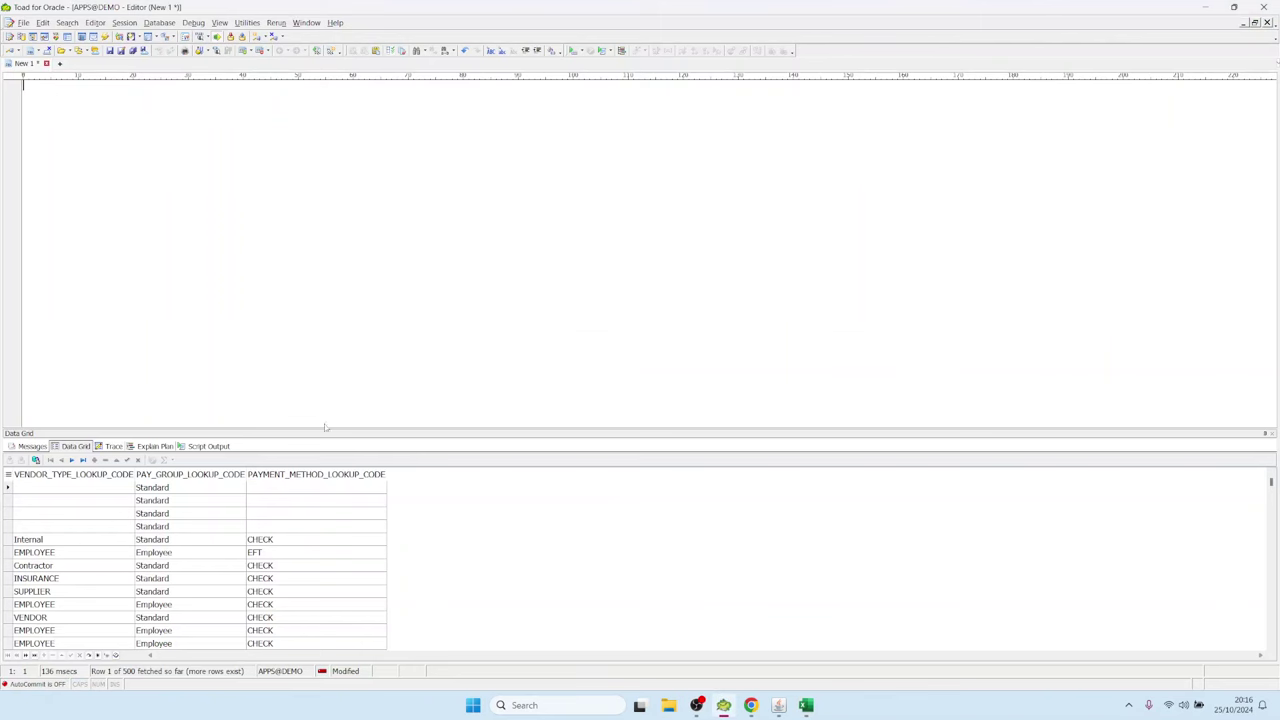
pyautogui.click(778, 705)
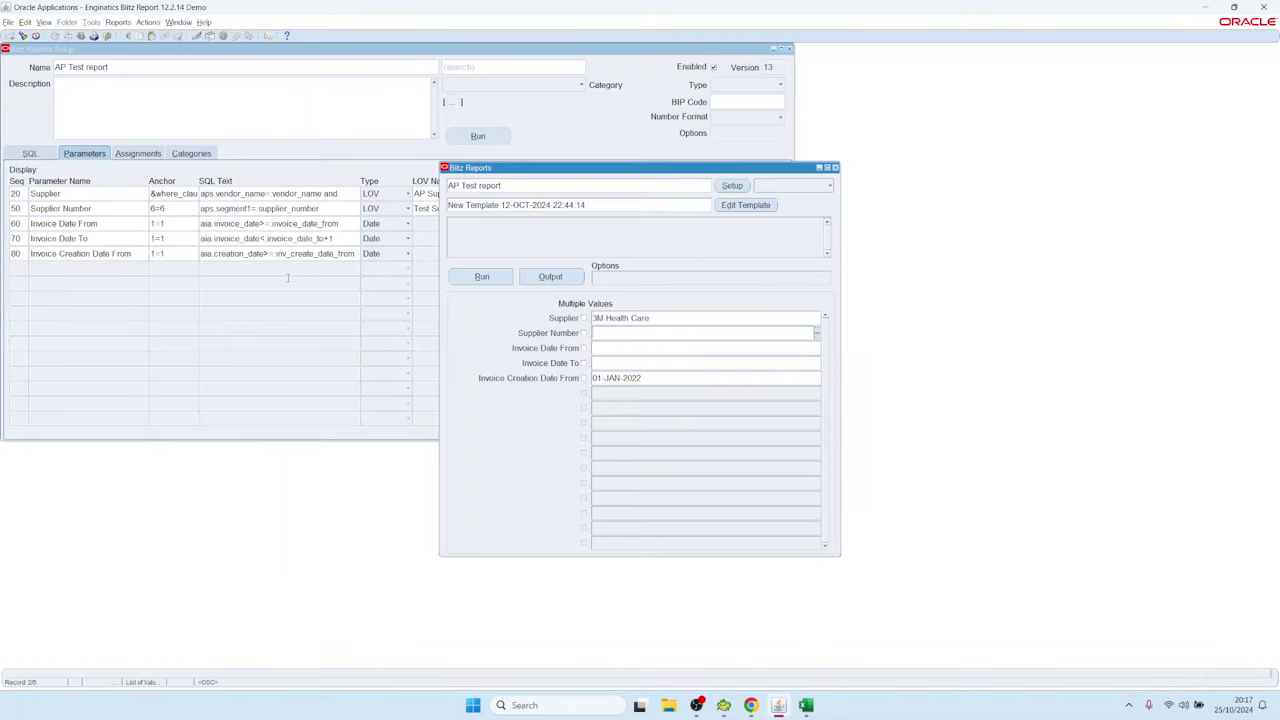
pyautogui.click(733, 186)
pyautogui.click(78, 268)
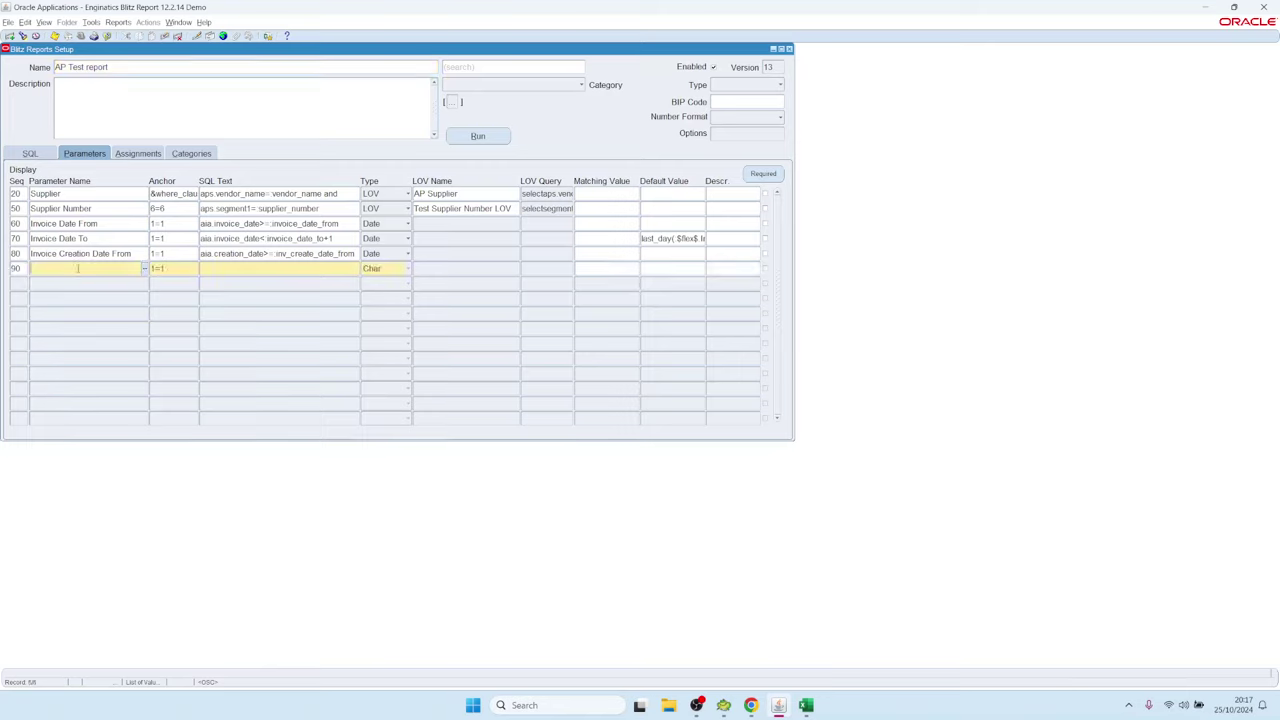
pyautogui.write('Sh')
pyautogui.press('BackSpace')
pyautogui.press('BackSpace')
pyautogui.click(178, 35)
# - In the report SQL, add &supplier_columns on a new line before aia.* and delete the &where_clause line
pyautogui.click(45, 153)
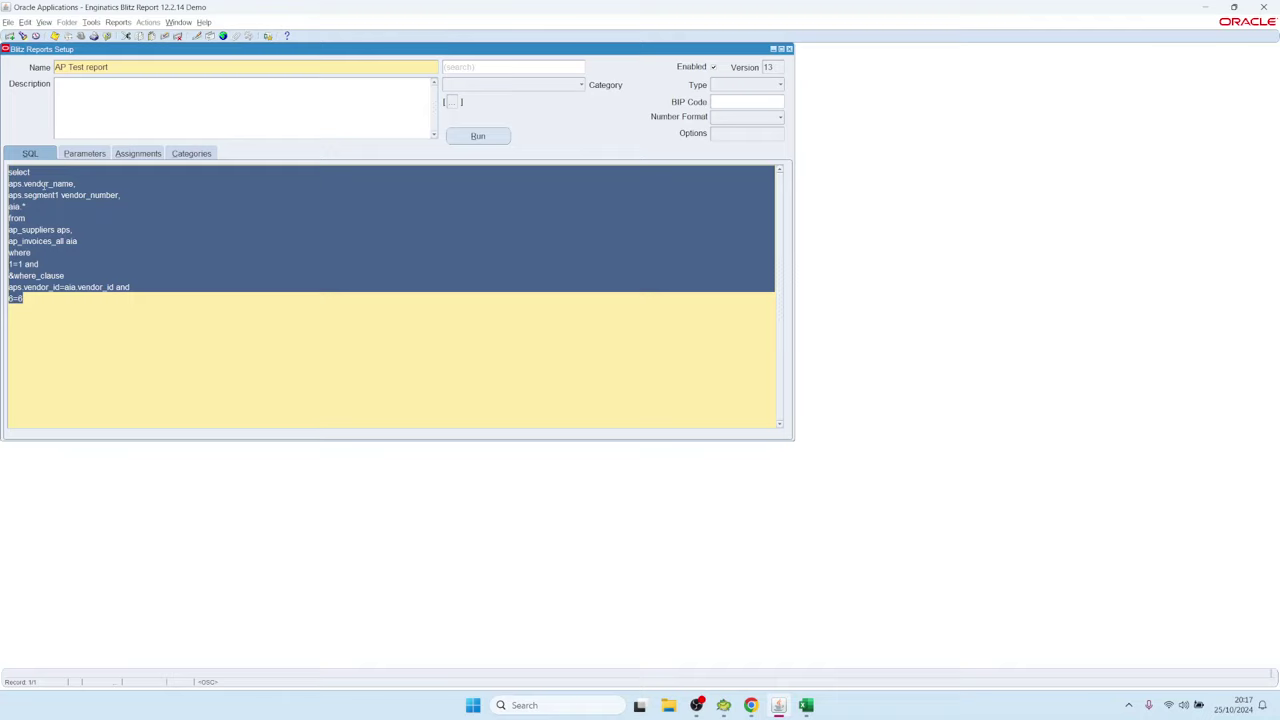
pyautogui.click(59, 248)
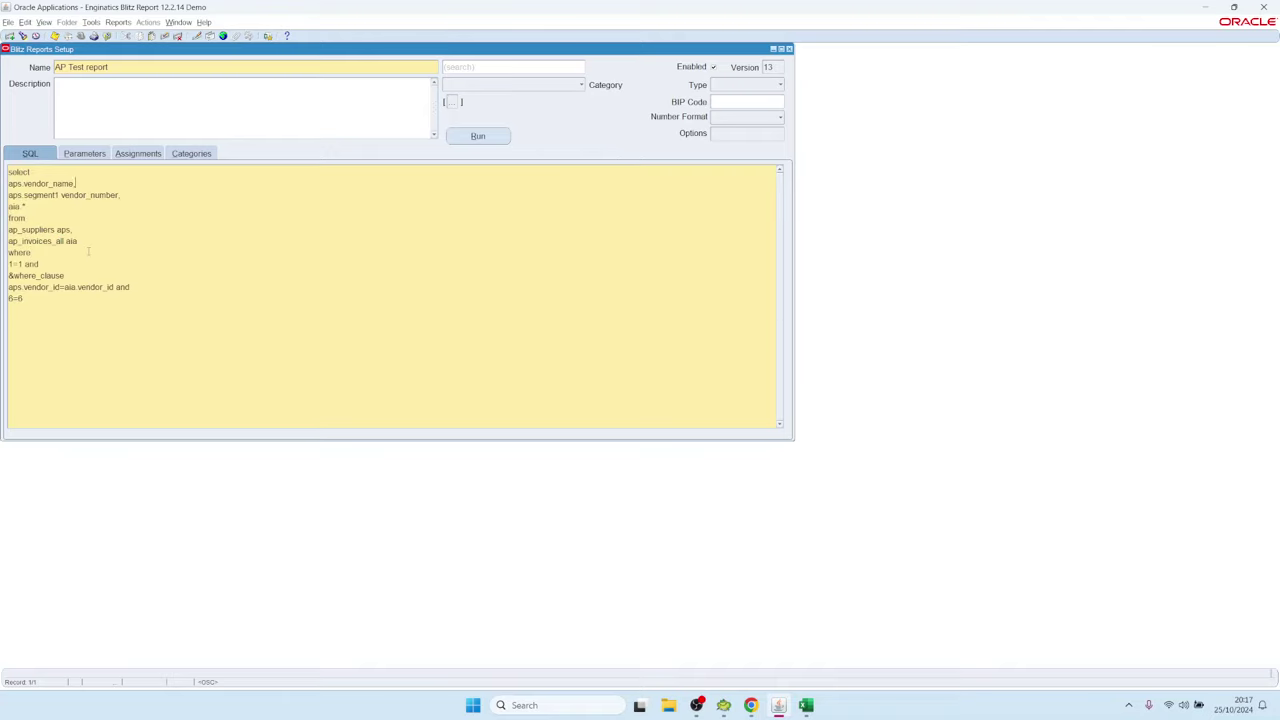
pyautogui.press('Return')
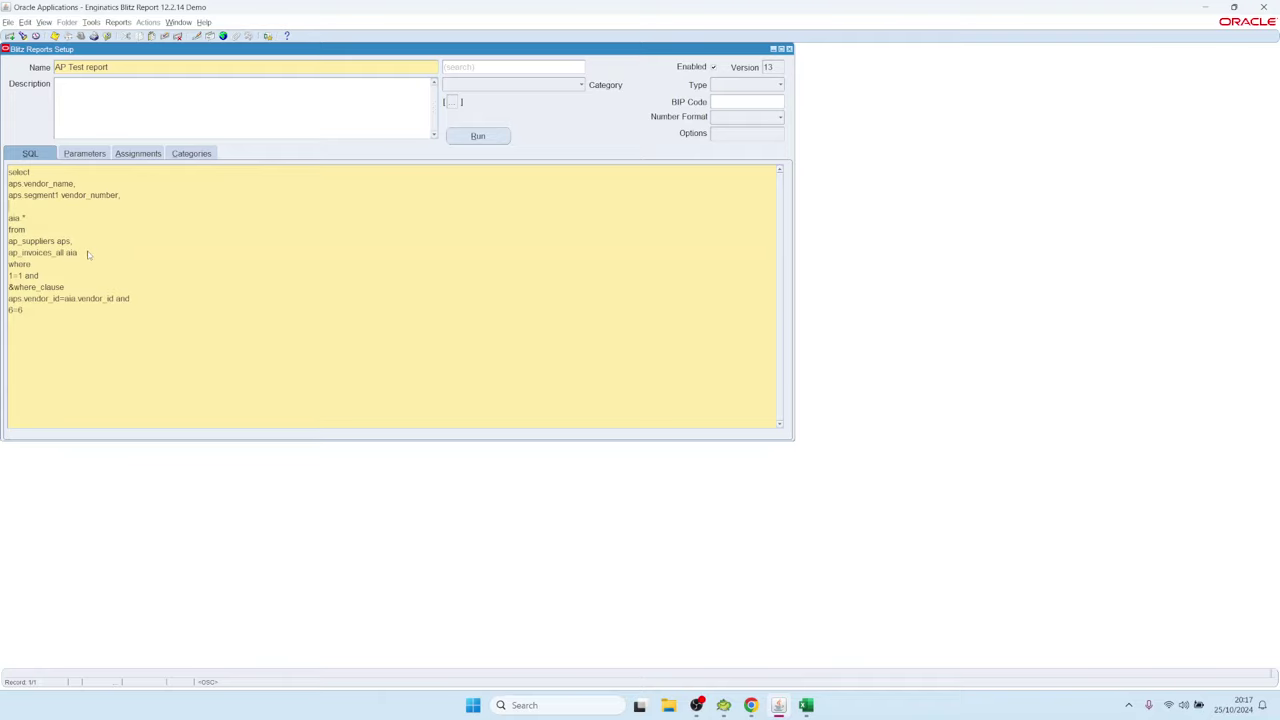
pyautogui.write('&supplier_columns')
pyautogui.doubleClick(91, 286)
pyautogui.press('Delete')
pyautogui.press('BackSpace')
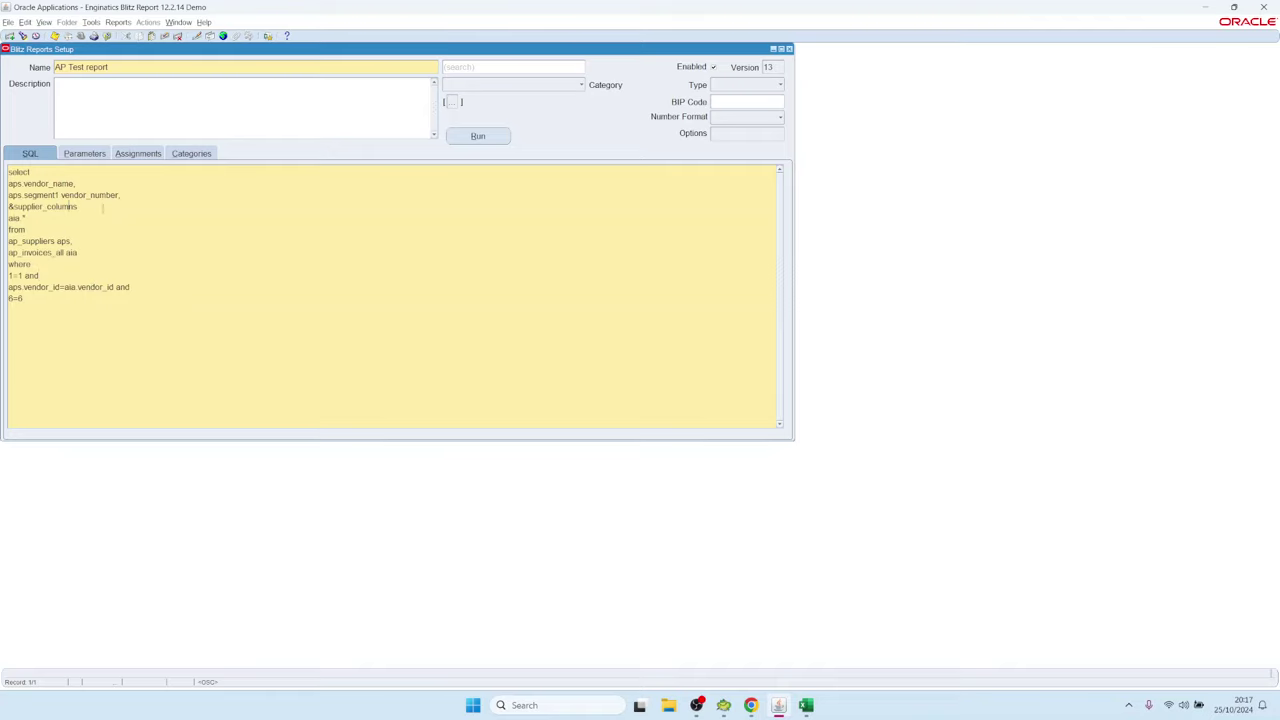
# - Review the &supplier_columns line in the report SQL and the list of existing parameters
pyautogui.moveTo(78, 206); pyautogui.dragTo(8, 206)
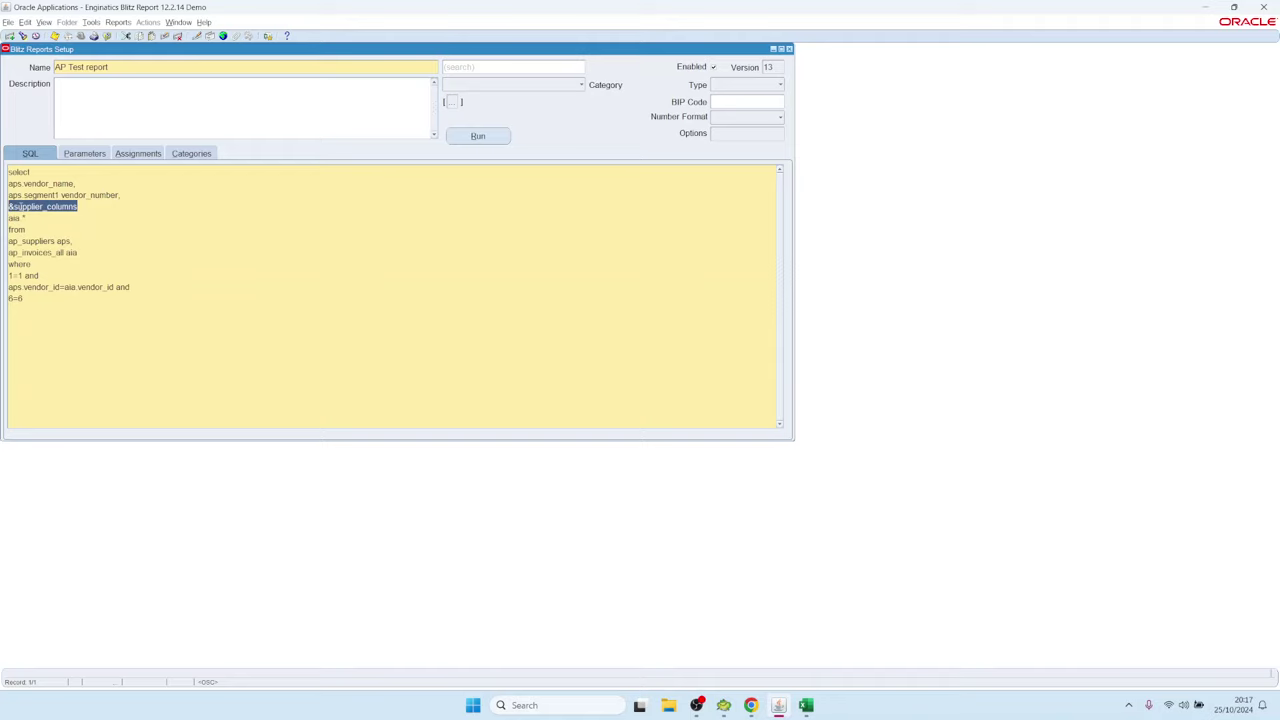
pyautogui.click(17, 207)
pyautogui.keyDown('shift'); pyautogui.click(97, 208); pyautogui.keyUp('shift')
pyautogui.click(97, 160)
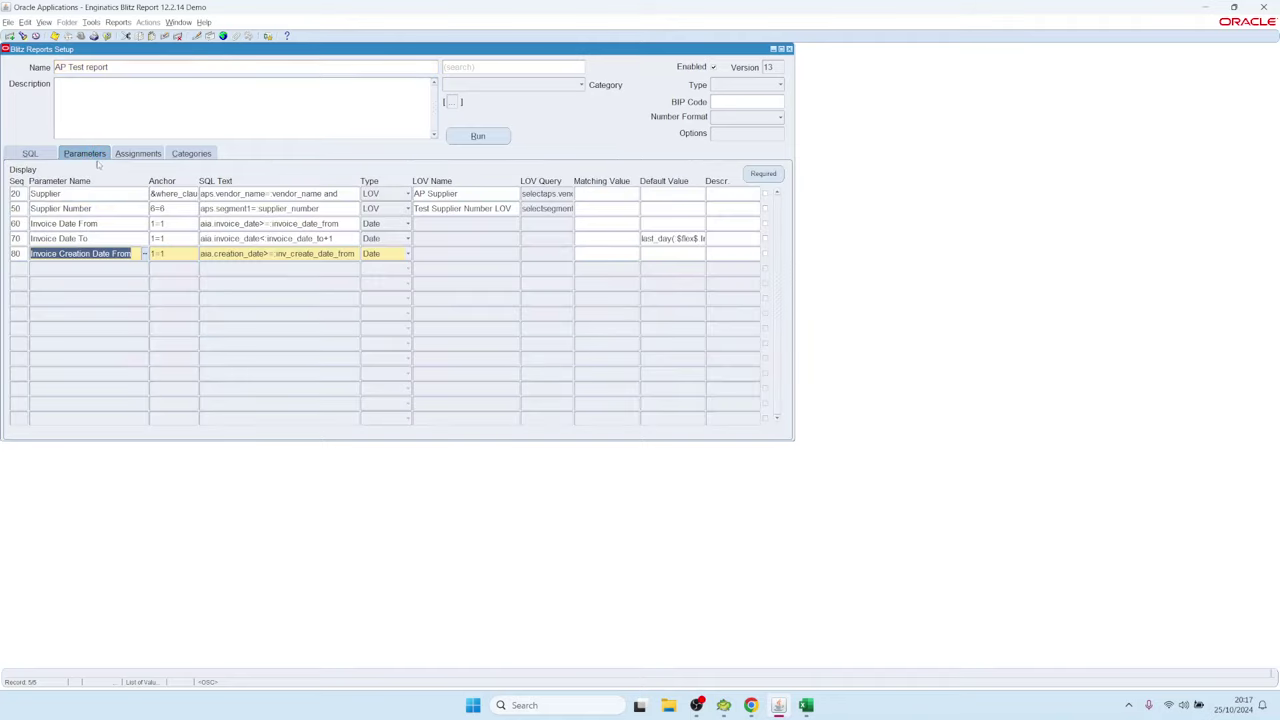
pyautogui.click(45, 154)
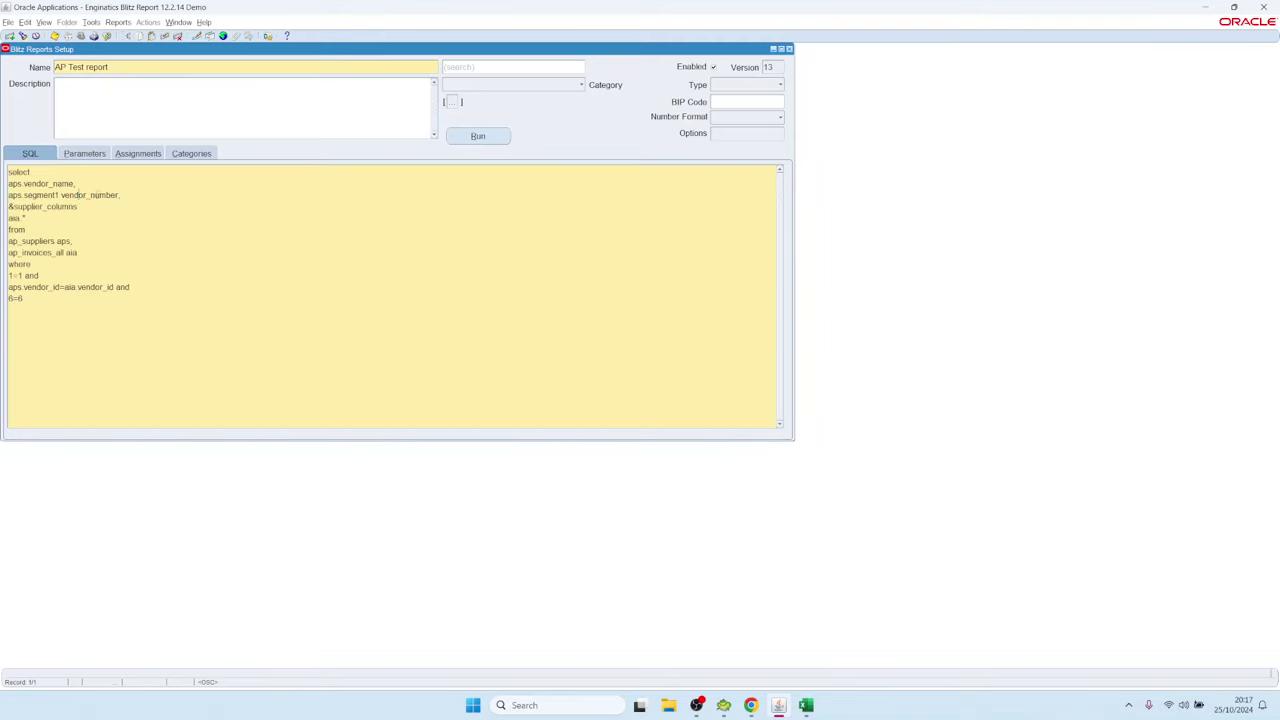
pyautogui.tripleClick(97, 207)
# - Set the Supplier parameter's anchor to 1=1 and run the AP Test report with no supplier chosen
pyautogui.click(86, 156)
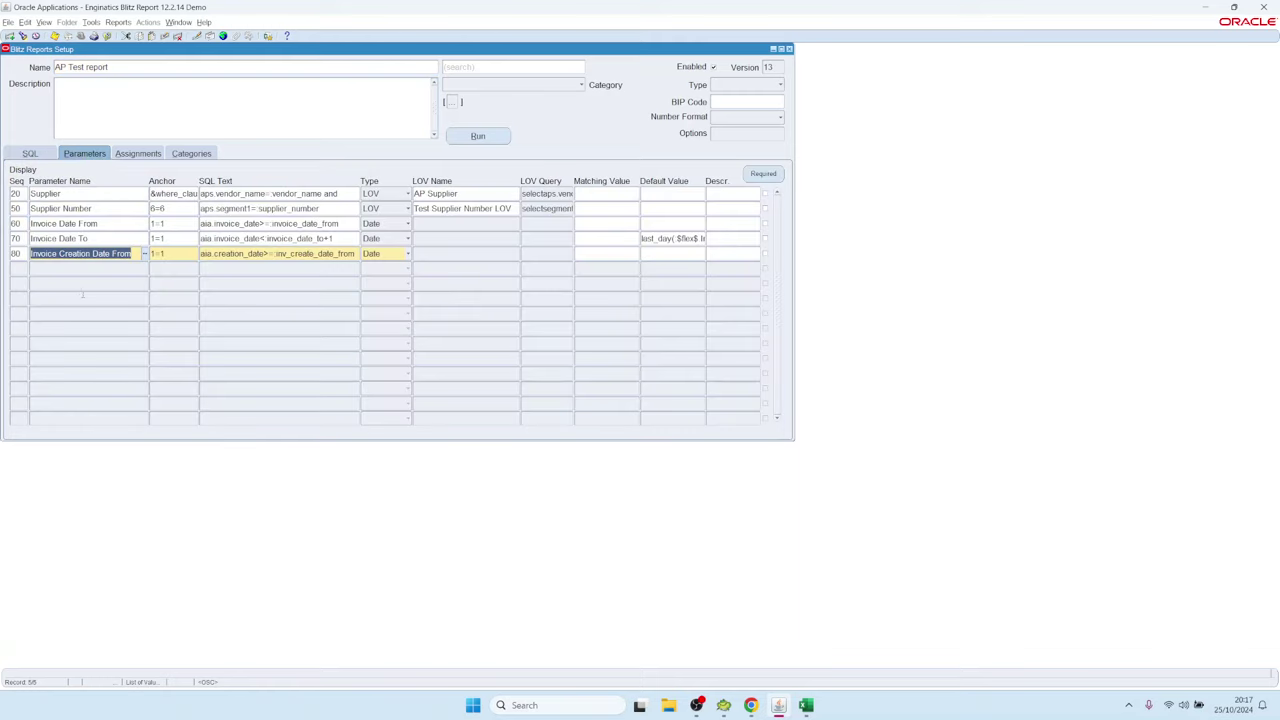
pyautogui.click(172, 194)
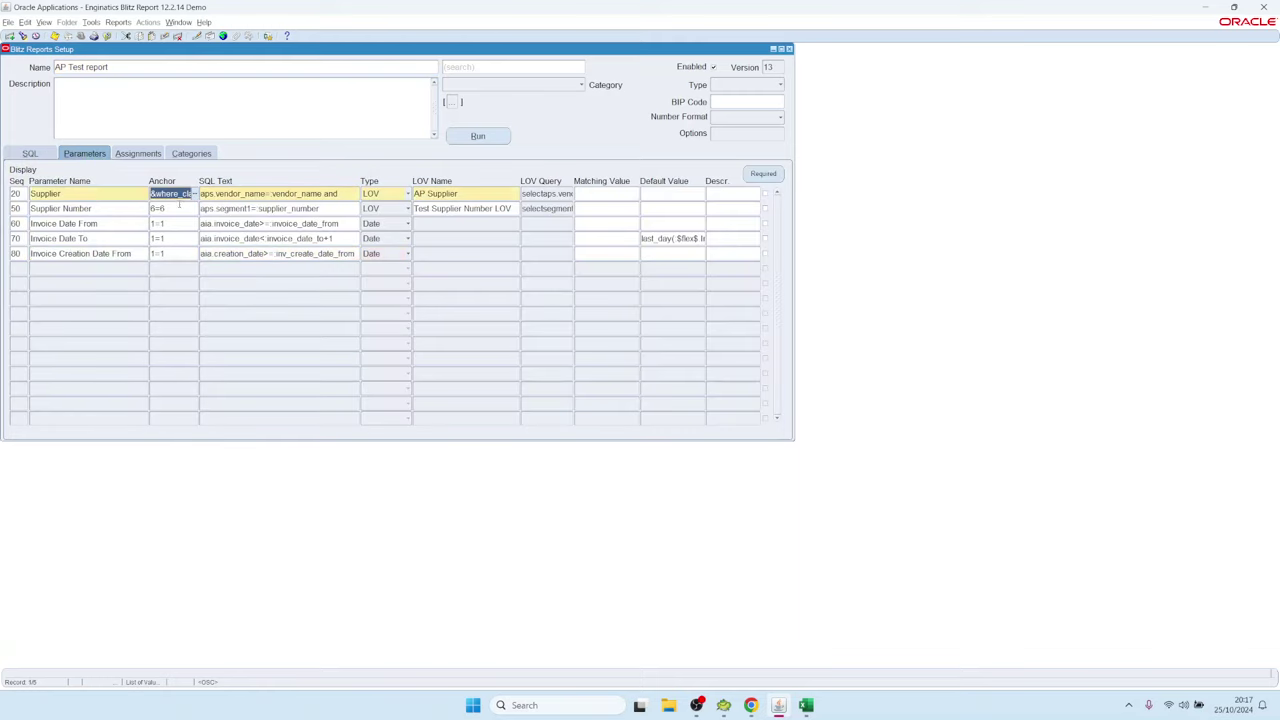
pyautogui.hotkey('ctrl', 'l')
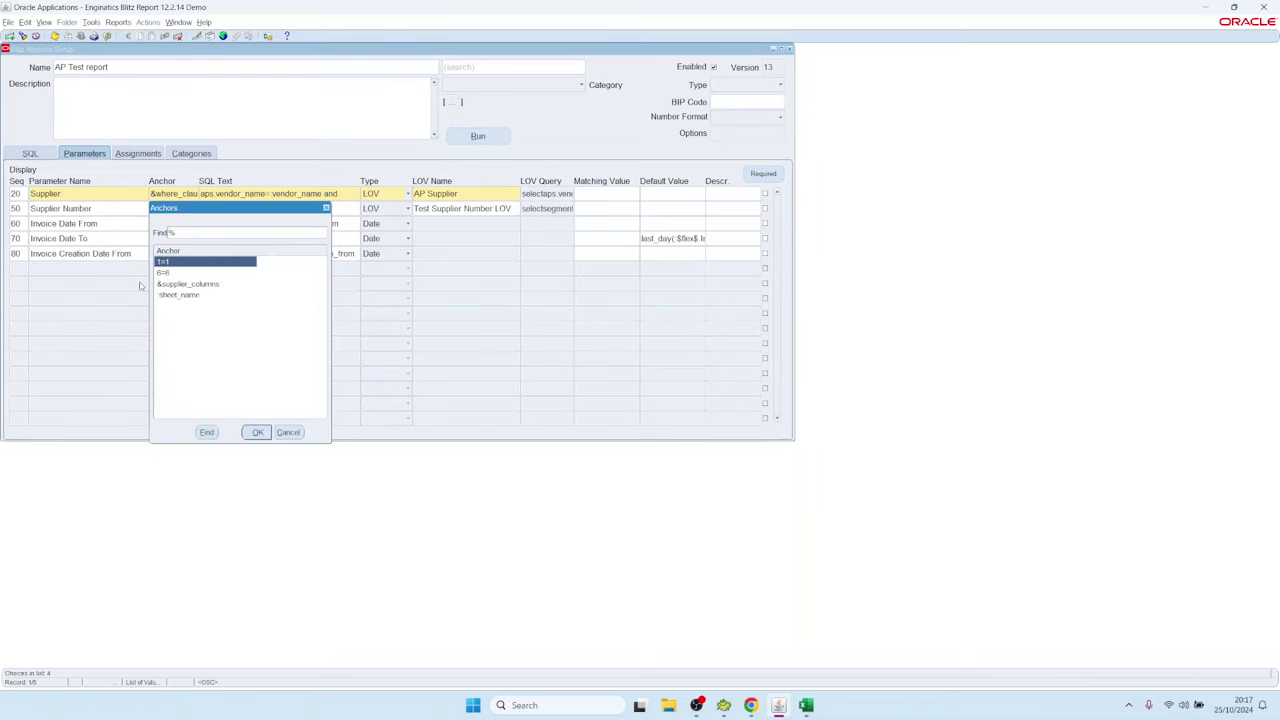
pyautogui.doubleClick(175, 263)
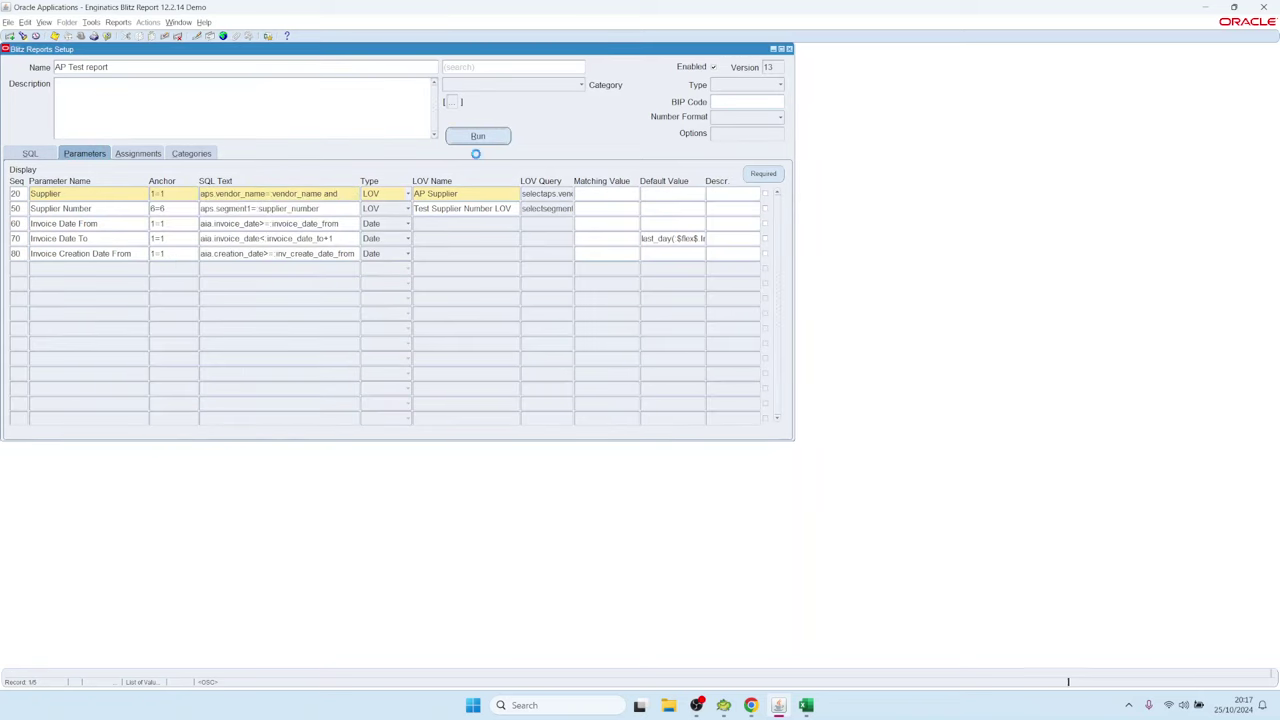
pyautogui.click(490, 278)
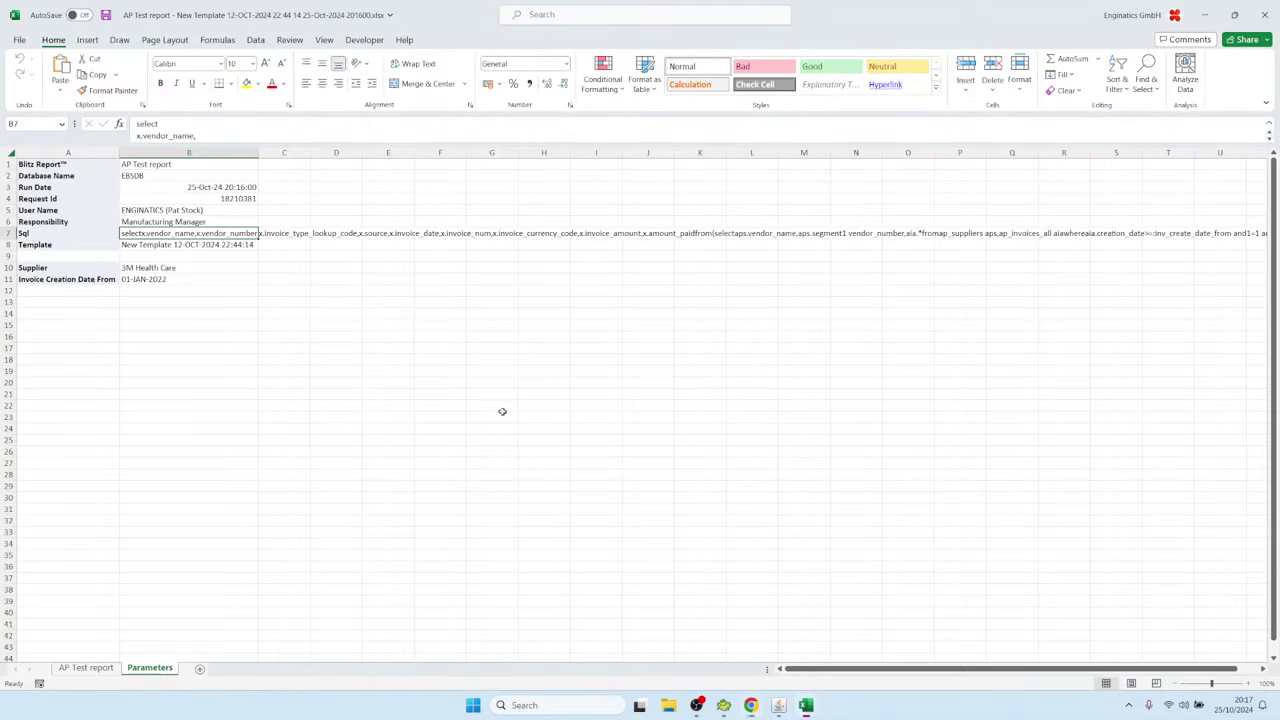
# - Examine the executed SQL in the new output's Parameters sheet, leaving the cell unedited
pyautogui.click(182, 325)
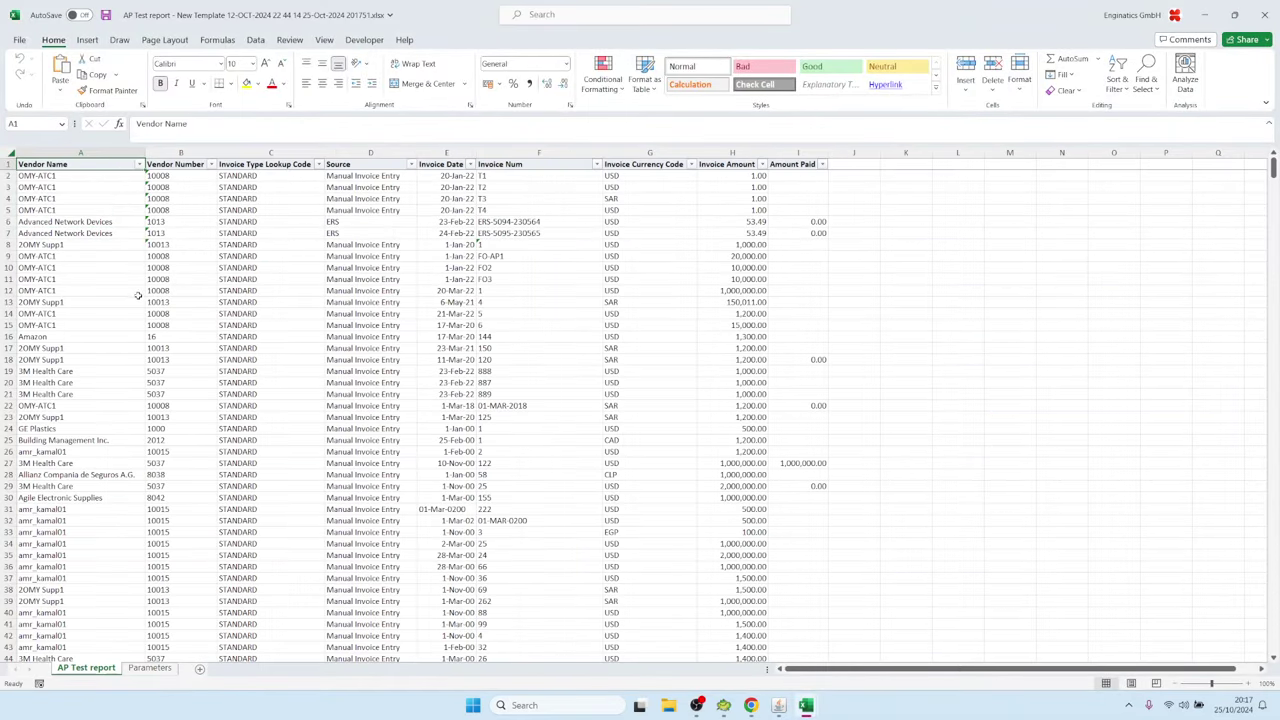
pyautogui.click(163, 672)
pyautogui.click(187, 234)
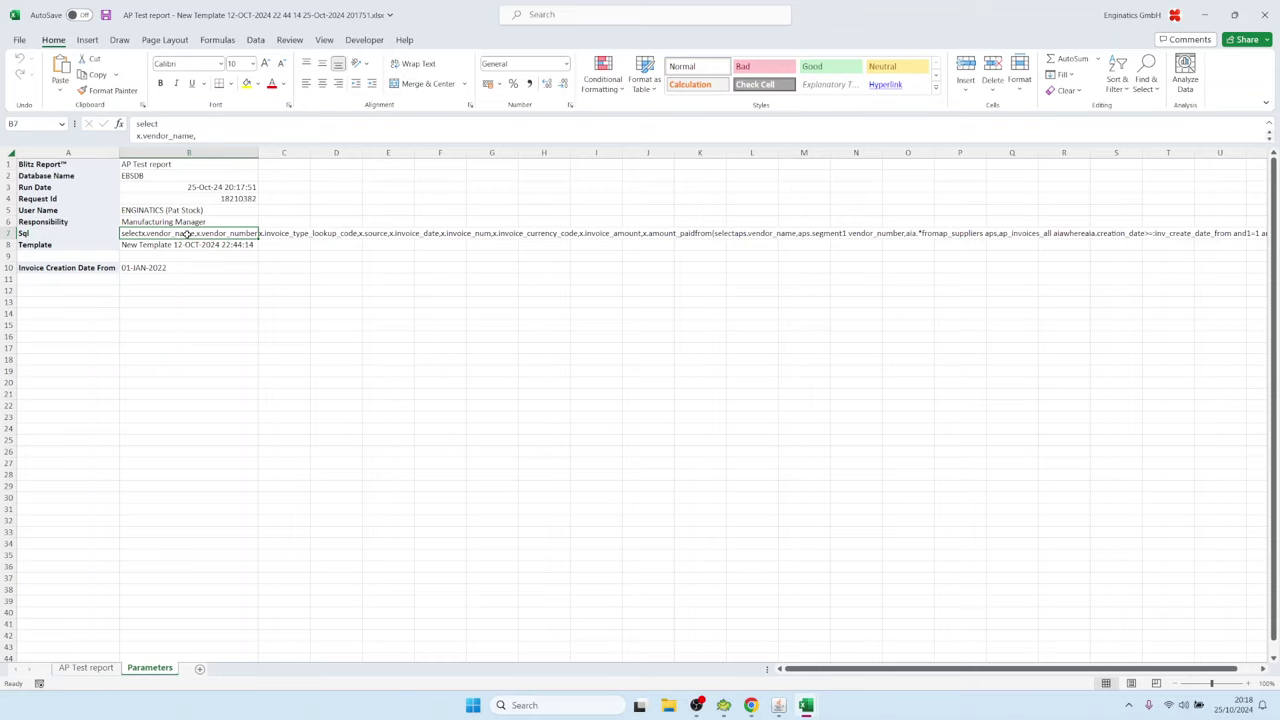
pyautogui.doubleClick(187, 234)
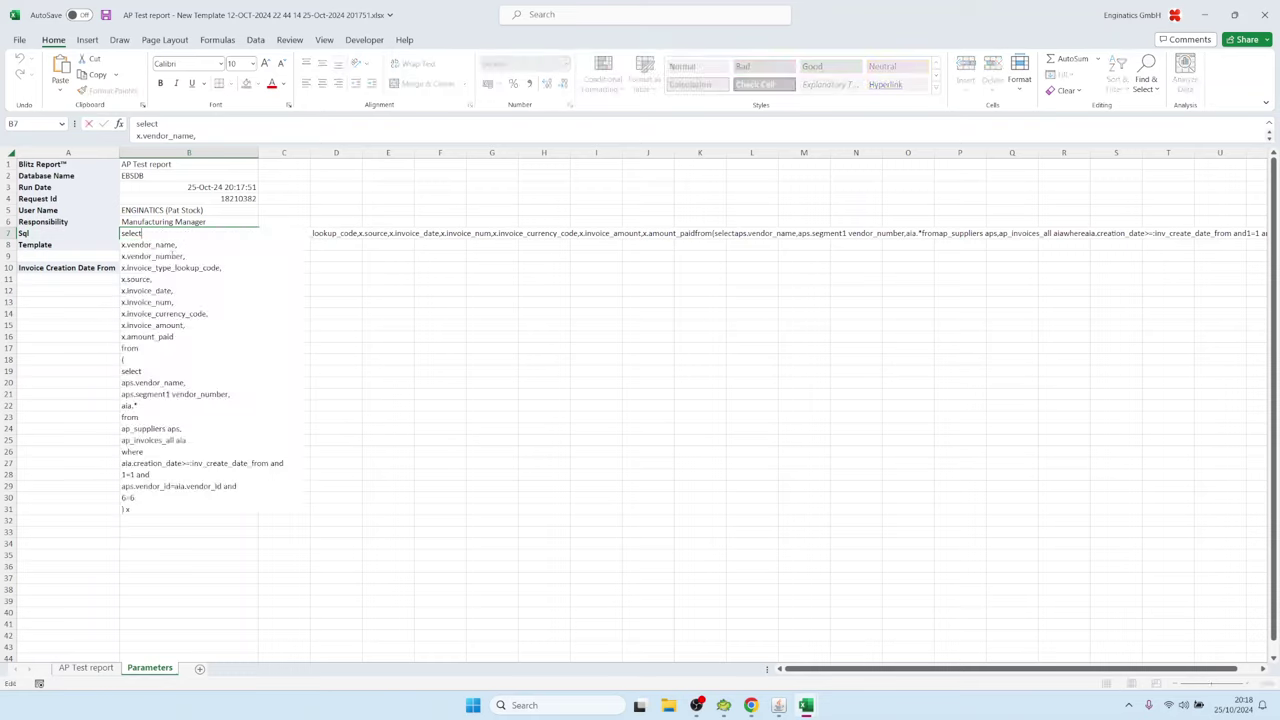
pyautogui.click(203, 258)
pyautogui.press('Escape')
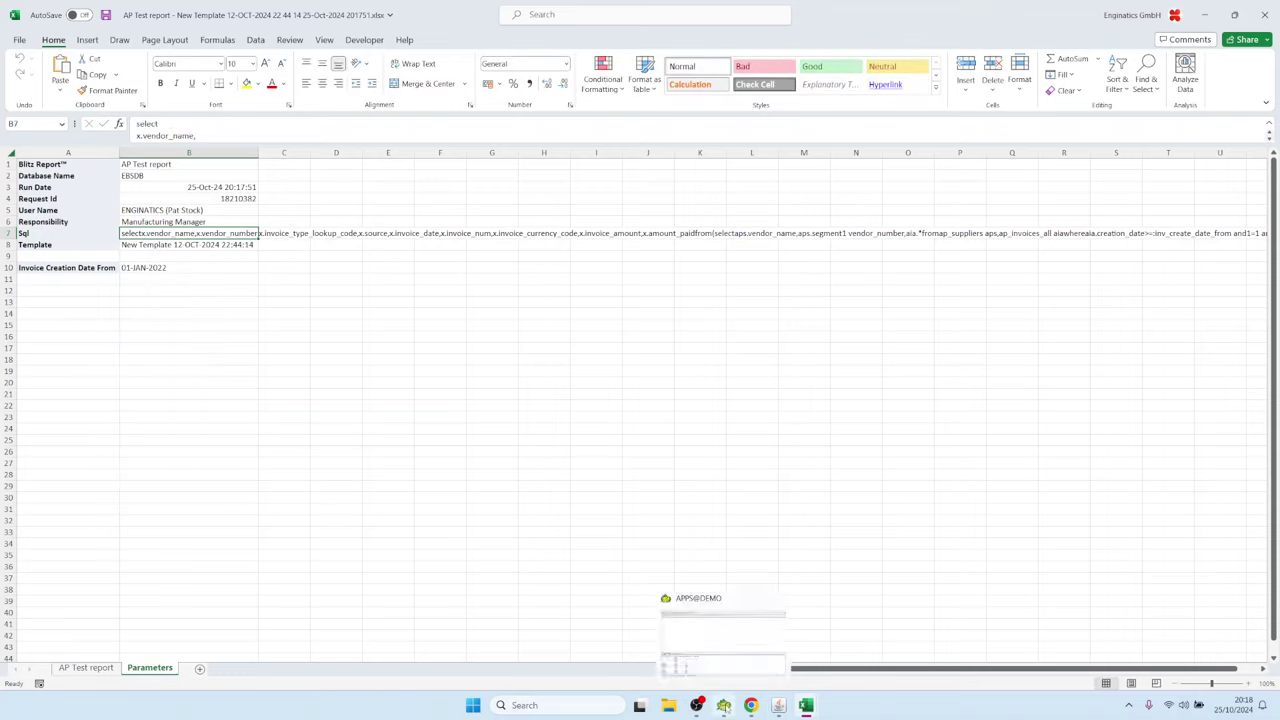
# - In Oracle Applications, add a Show supplier details parameter to AP Test report with anchor &supplier_columns and open its SQL text for editing
pyautogui.click(778, 705)
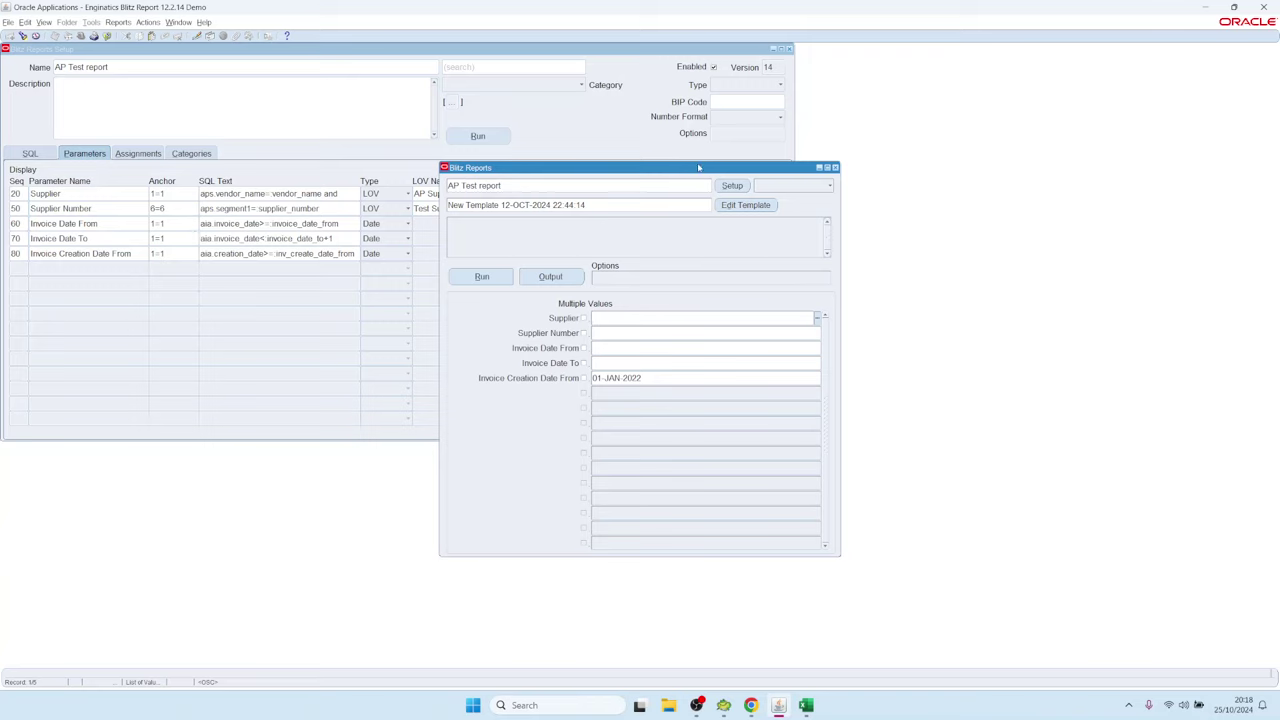
pyautogui.click(732, 186)
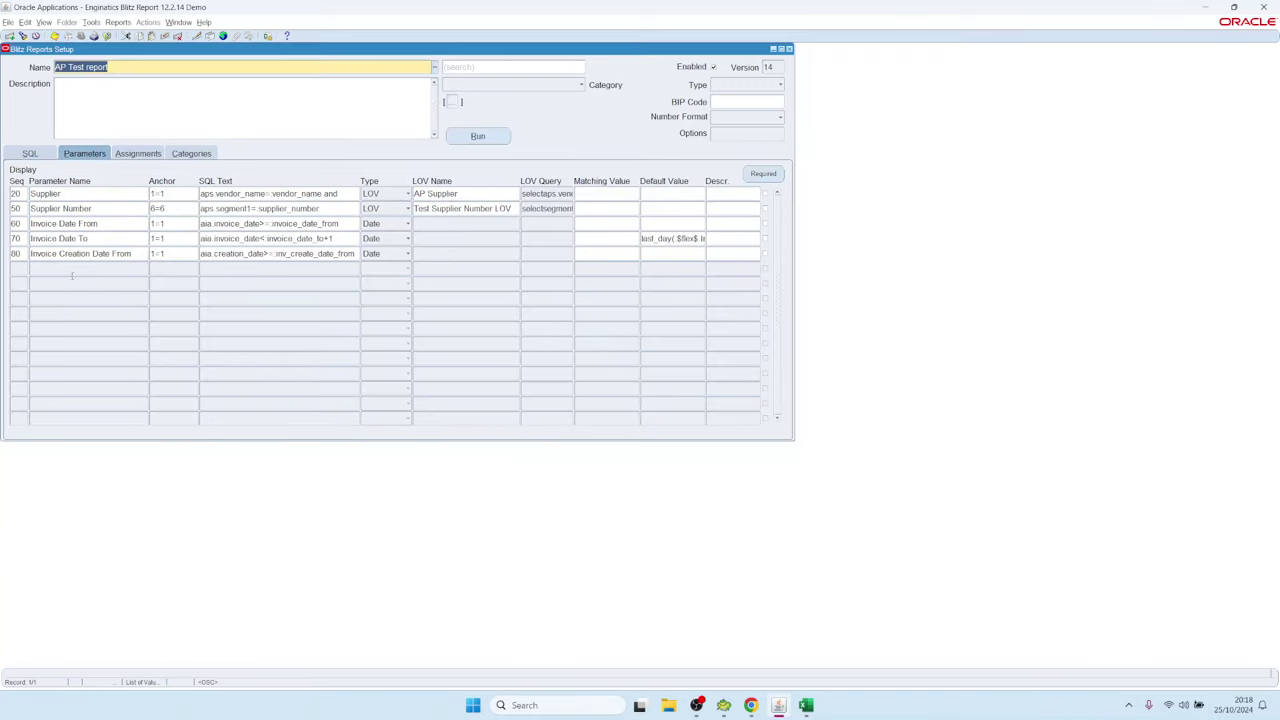
pyautogui.click(82, 270)
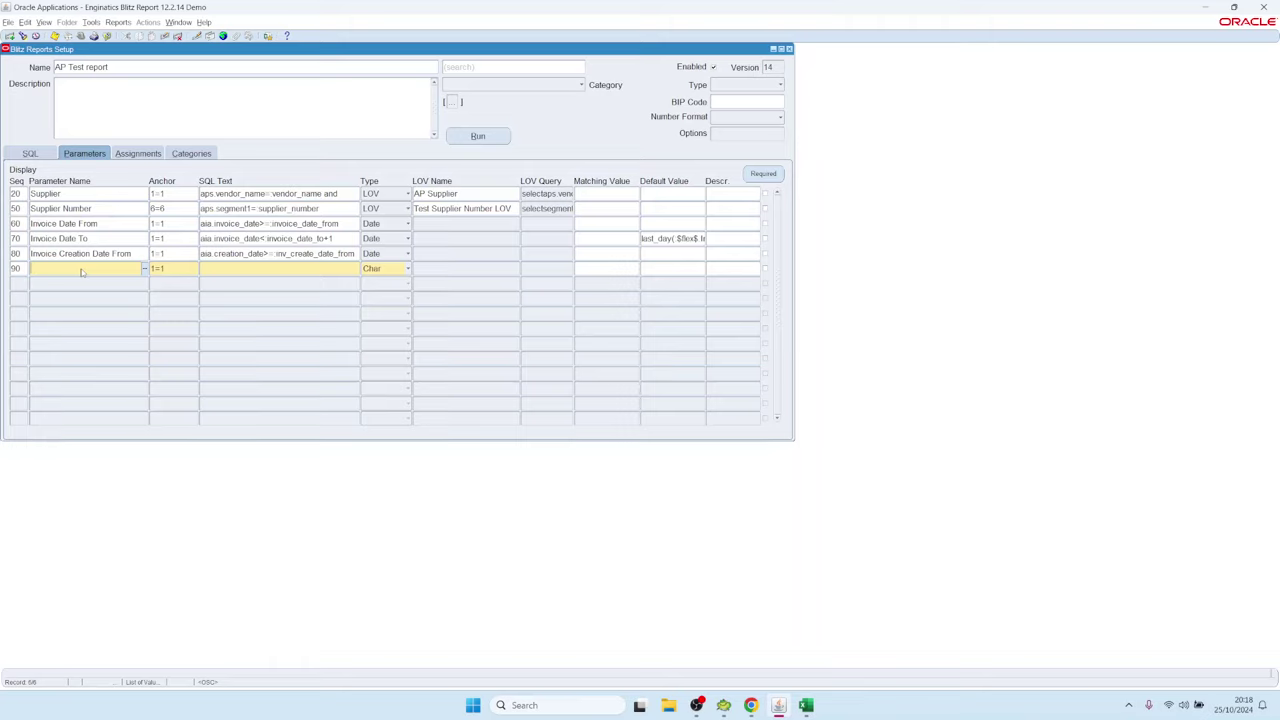
pyautogui.write('Show supplier details')
pyautogui.press('Tab')
pyautogui.click(195, 269)
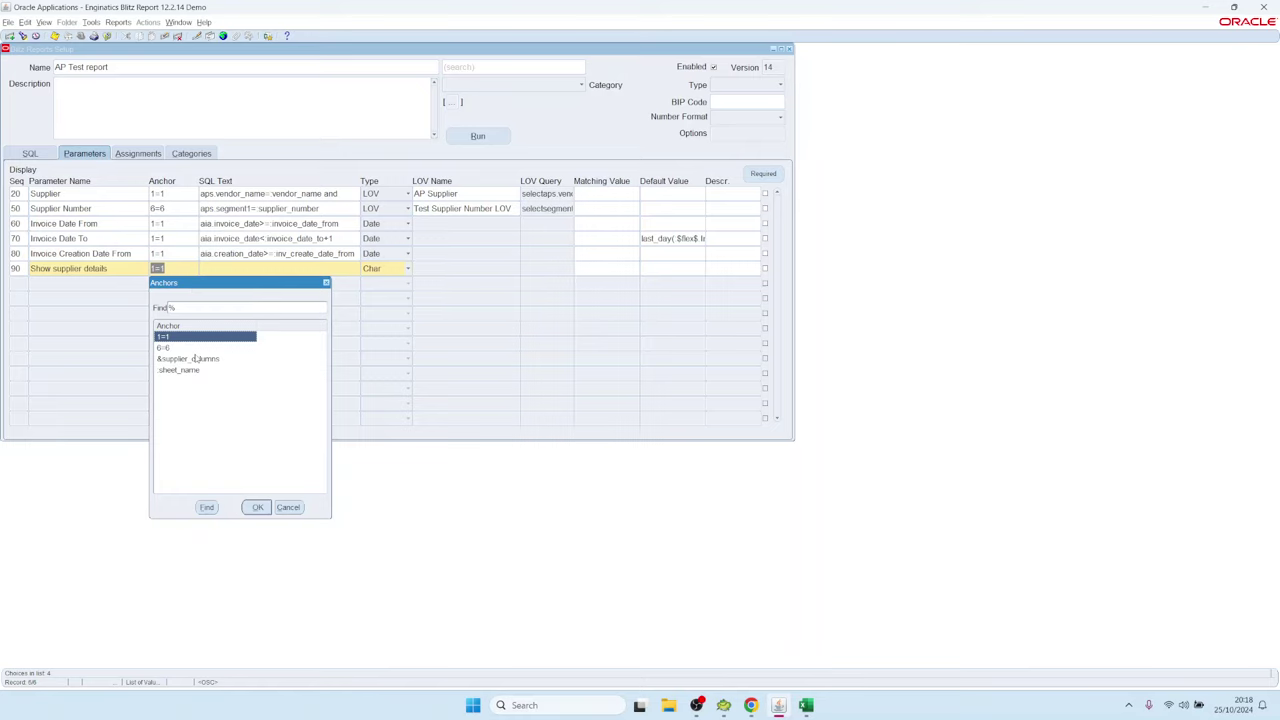
pyautogui.doubleClick(195, 358)
pyautogui.doubleClick(235, 269)
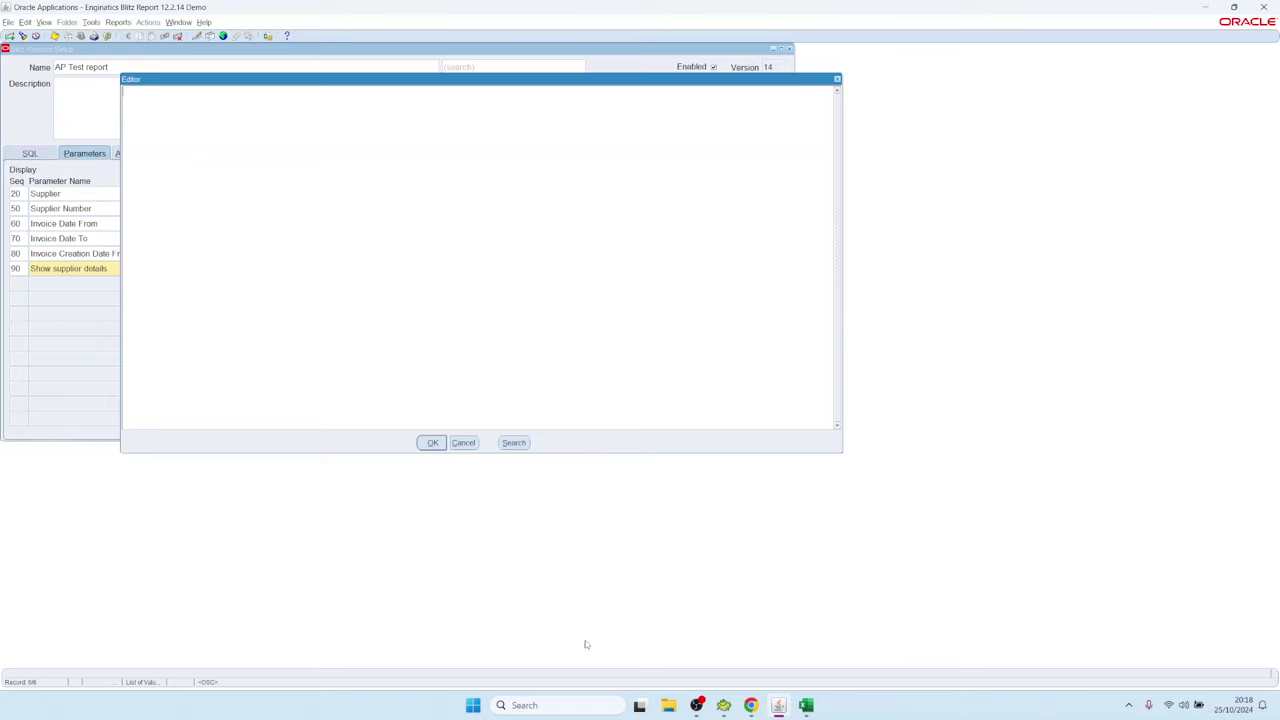
# - In Toad for Oracle, write a query skeleton that selects from ap_suppliers with the alias aps
pyautogui.click(723, 705)
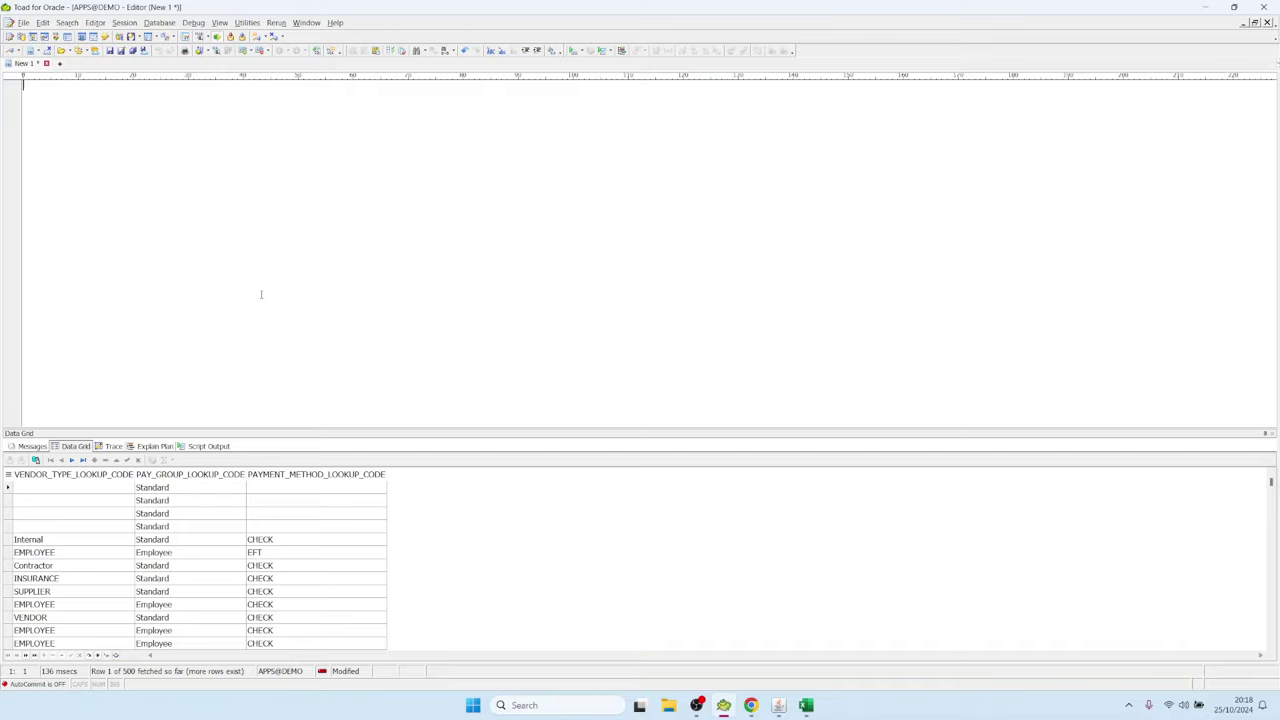
pyautogui.write('select')
pyautogui.press('Return')
pyautogui.write('* from')
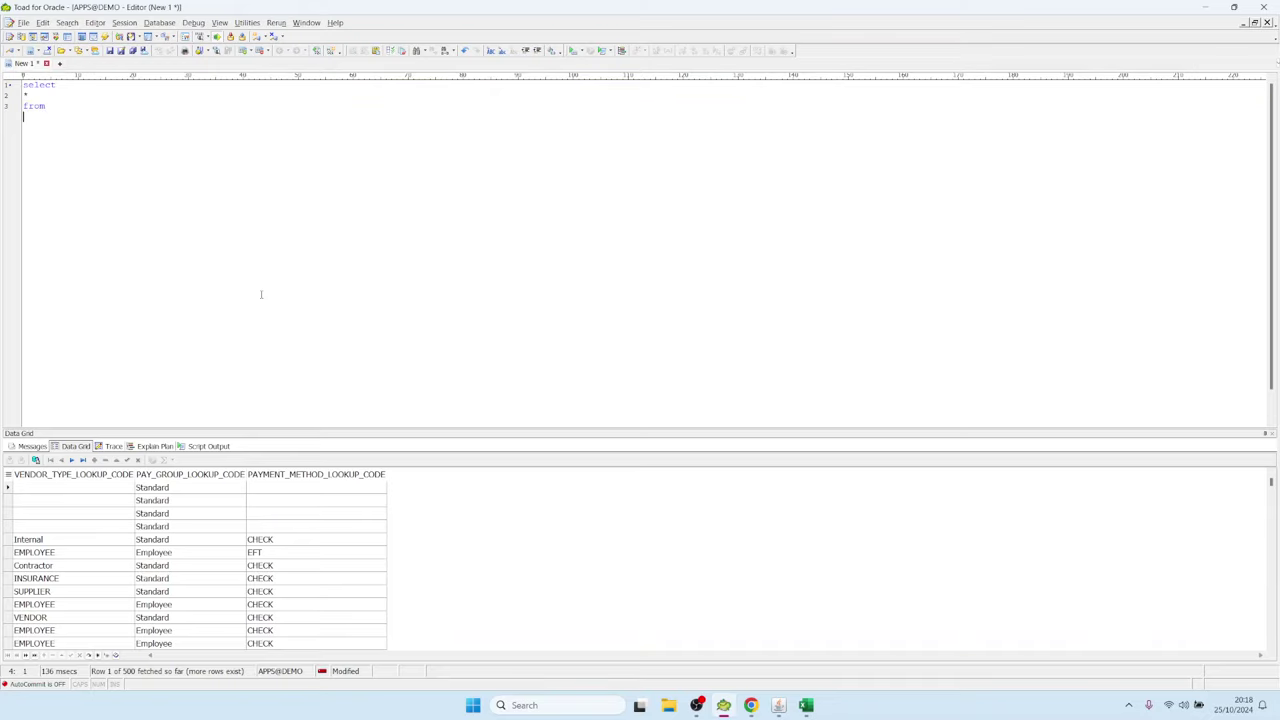
pyautogui.press('Return')
pyautogui.write('ap_suppliers aps,')
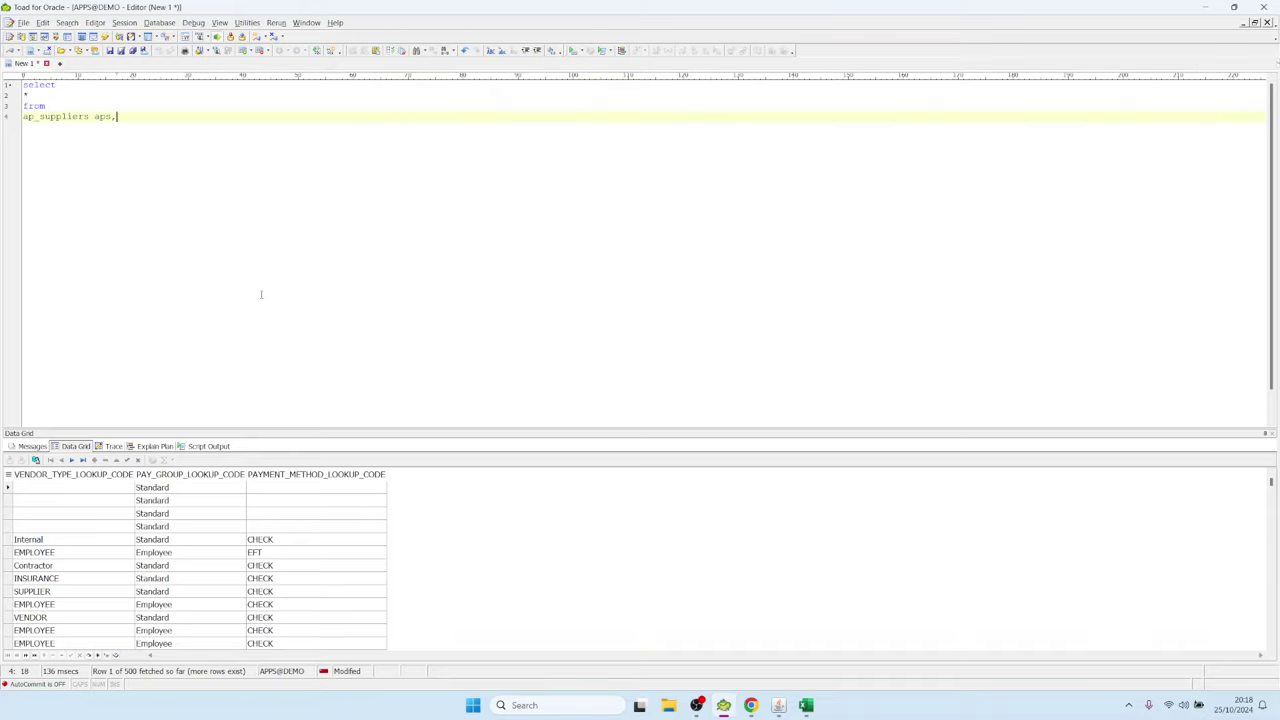
pyautogui.press('Up')
pyautogui.press('Up')
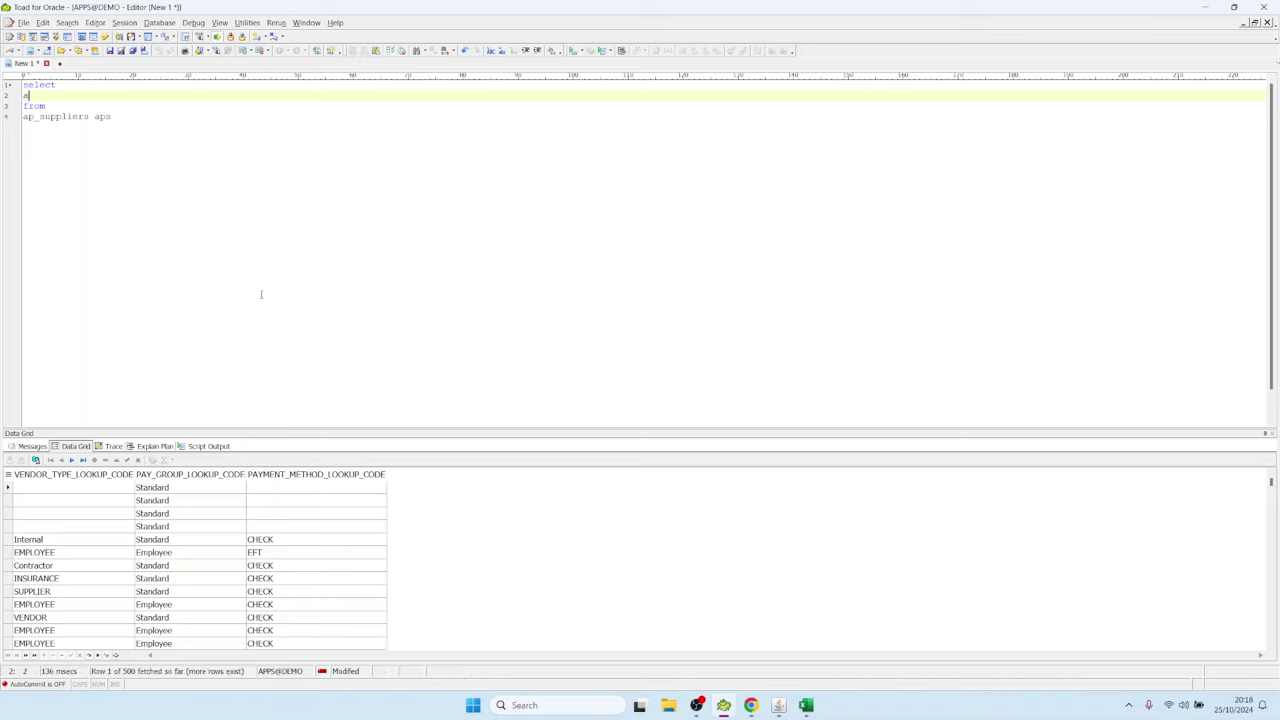
# - Replace the asterisk in the query's select list with aps.vendor_type_lookup_code
pyautogui.press('BackSpace')
pyautogui.write('aps.')
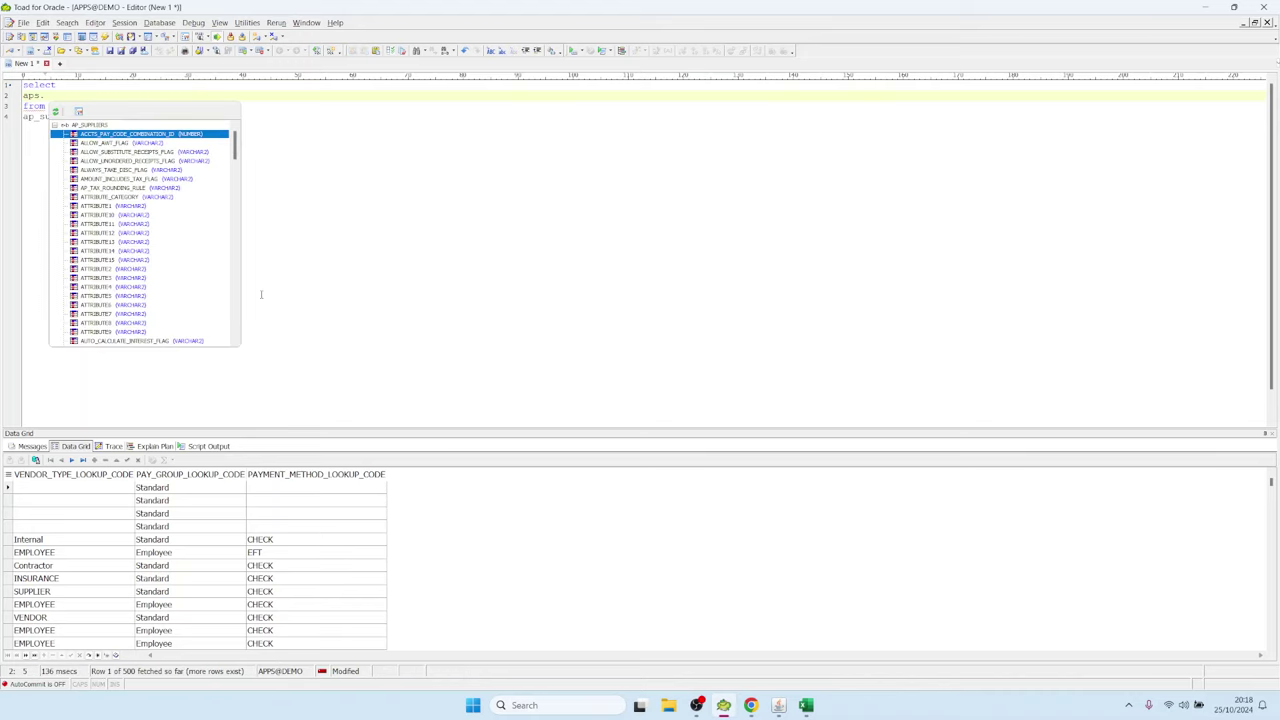
pyautogui.write('v')
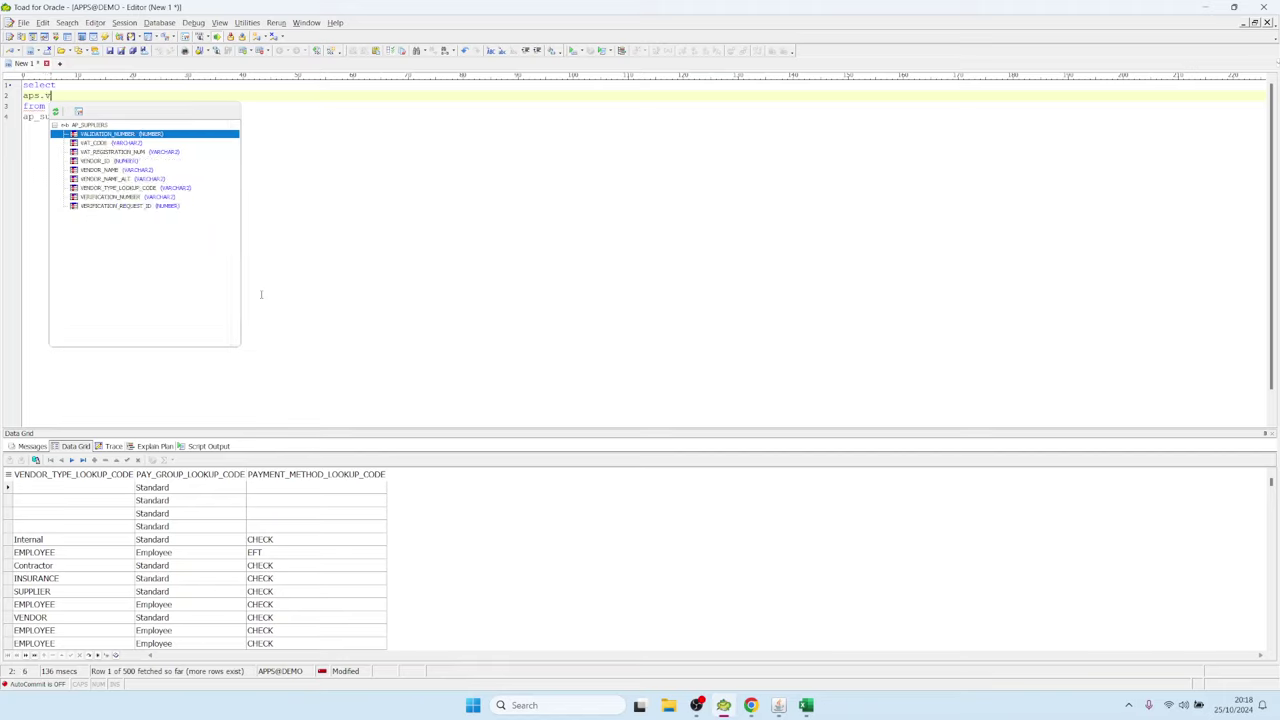
pyautogui.press('Down')
pyautogui.press('Down')
pyautogui.press('Down')
pyautogui.press('Down')
pyautogui.press('Down')
pyautogui.press('Down')
pyautogui.press('Return')
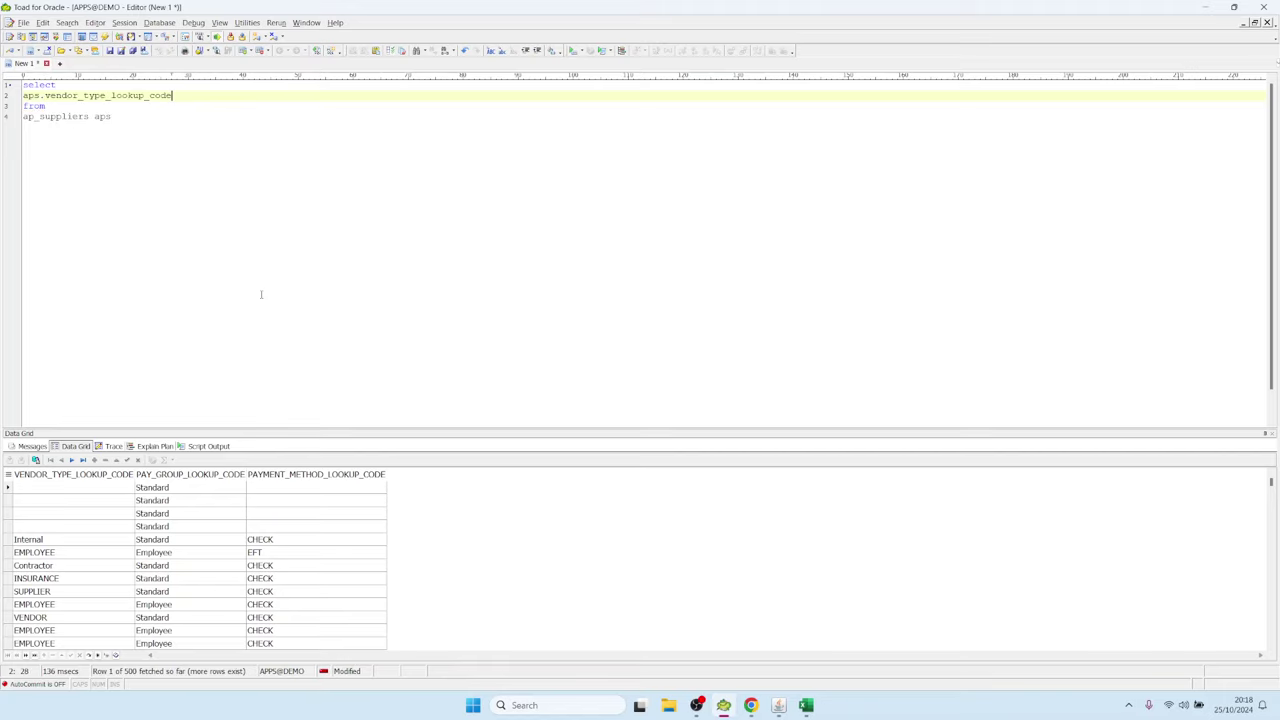
# - Add aps.pay_group_lookup_code as the second column of the select list, on a new line after a comma
pyautogui.write(',')
pyautogui.press('Return')
pyautogui.write('aps.')
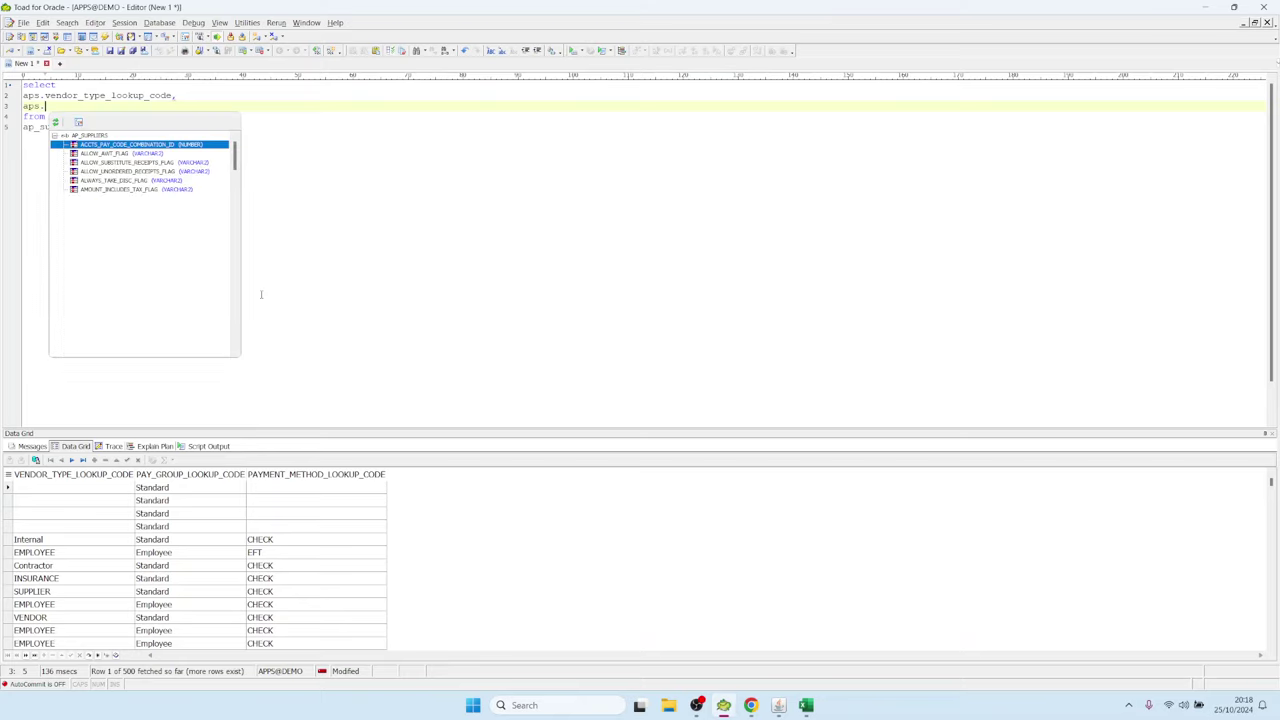
pyautogui.write('pa')
pyautogui.press('Down')
pyautogui.press('Down')
pyautogui.press('Down')
pyautogui.press('Down')
pyautogui.press('Down')
pyautogui.press('Down')
pyautogui.press('Down')
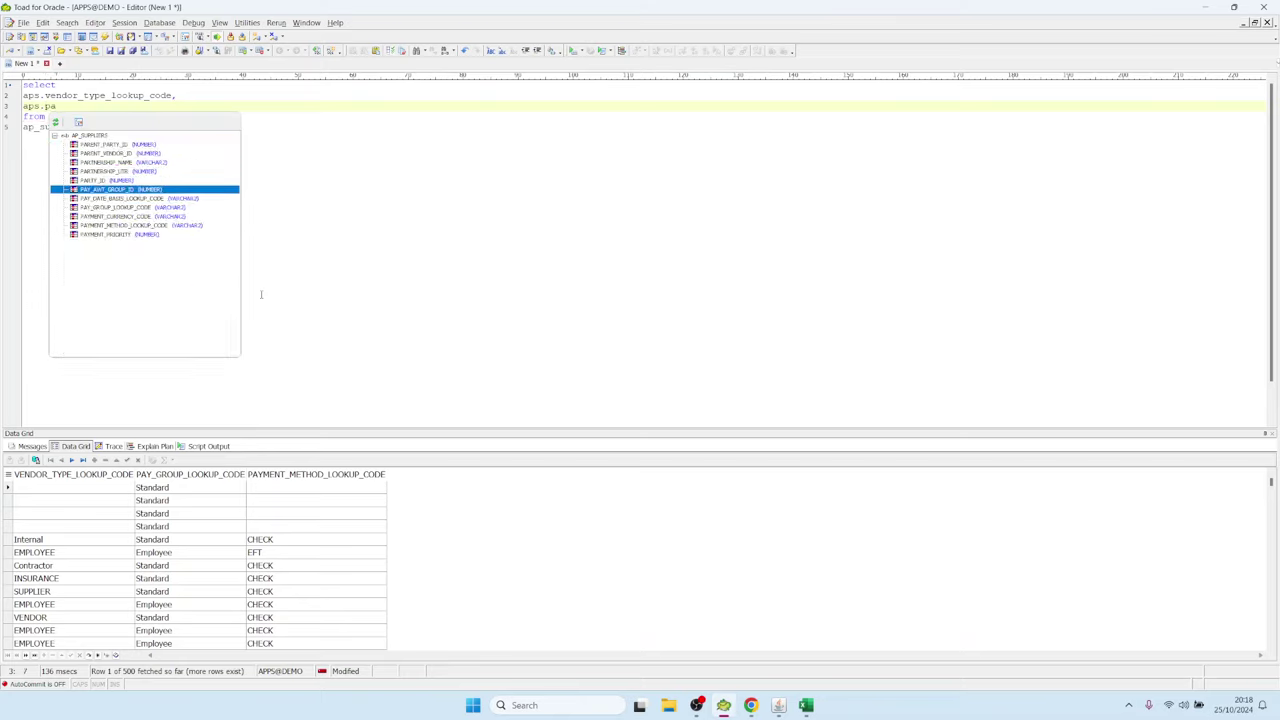
pyautogui.press('Return')
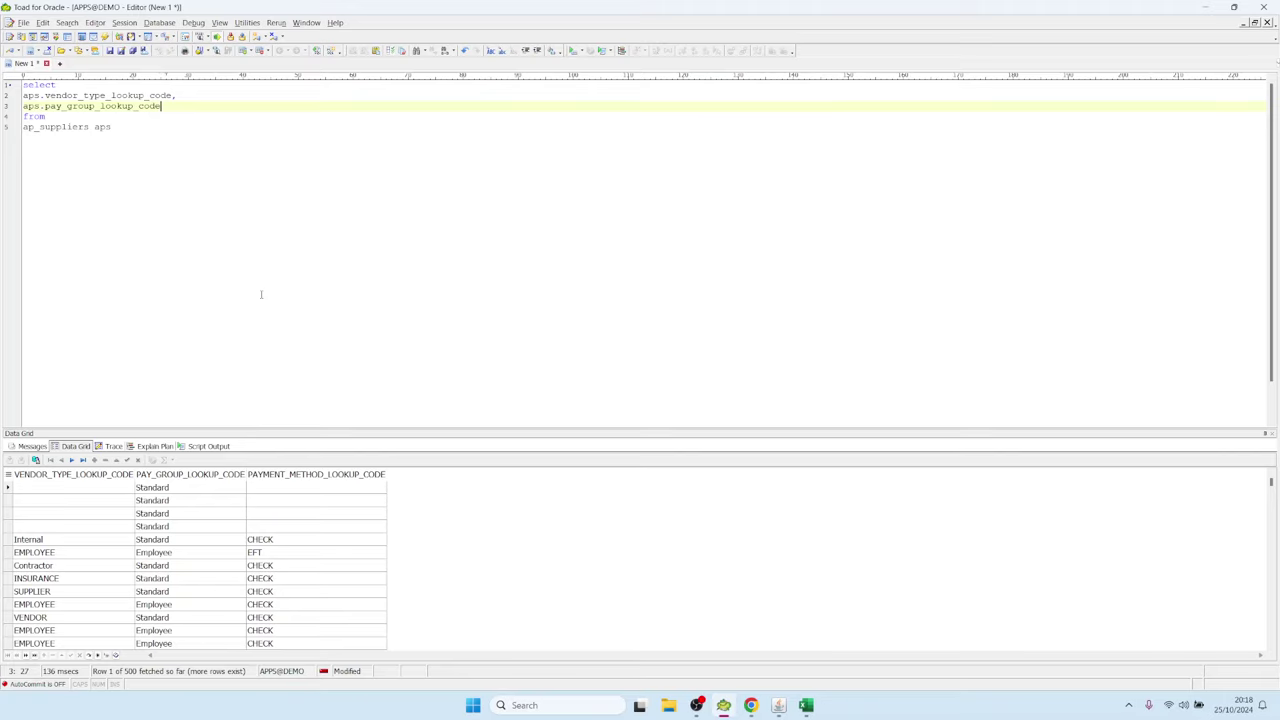
# - Add aps.payment_method_lookup_code as the third column of the select list, on its own line
pyautogui.write(',')
pyautogui.press('Return')
pyautogui.write('aps.')
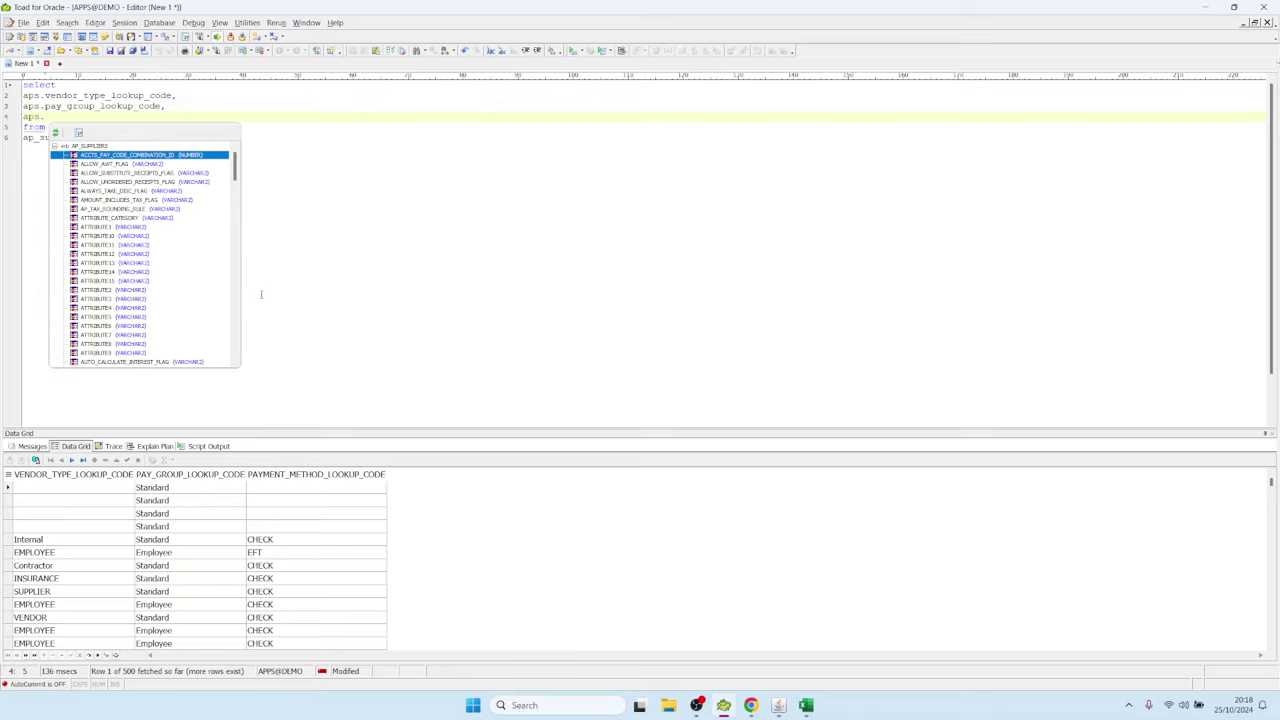
pyautogui.write('pay')
pyautogui.press('Down')
pyautogui.press('Down')
pyautogui.press('Down')
pyautogui.press('Down')
pyautogui.press('Down')
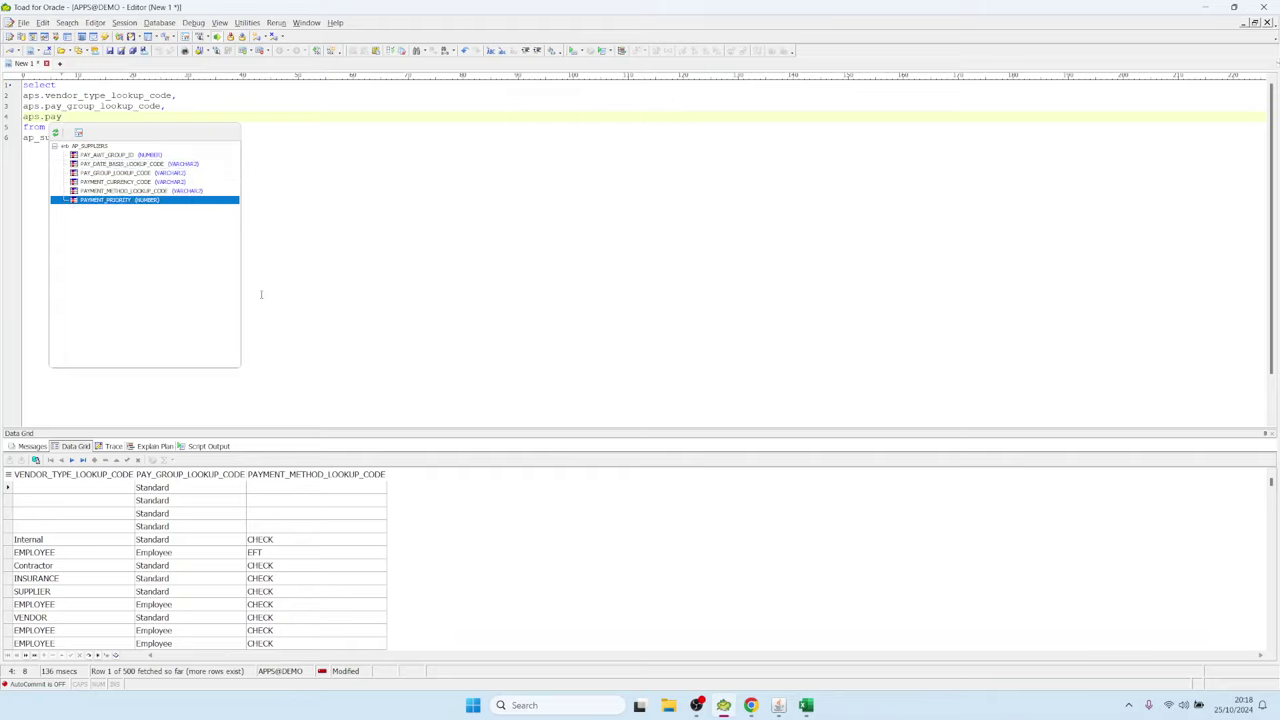
pyautogui.press('Up')
pyautogui.press('Return')
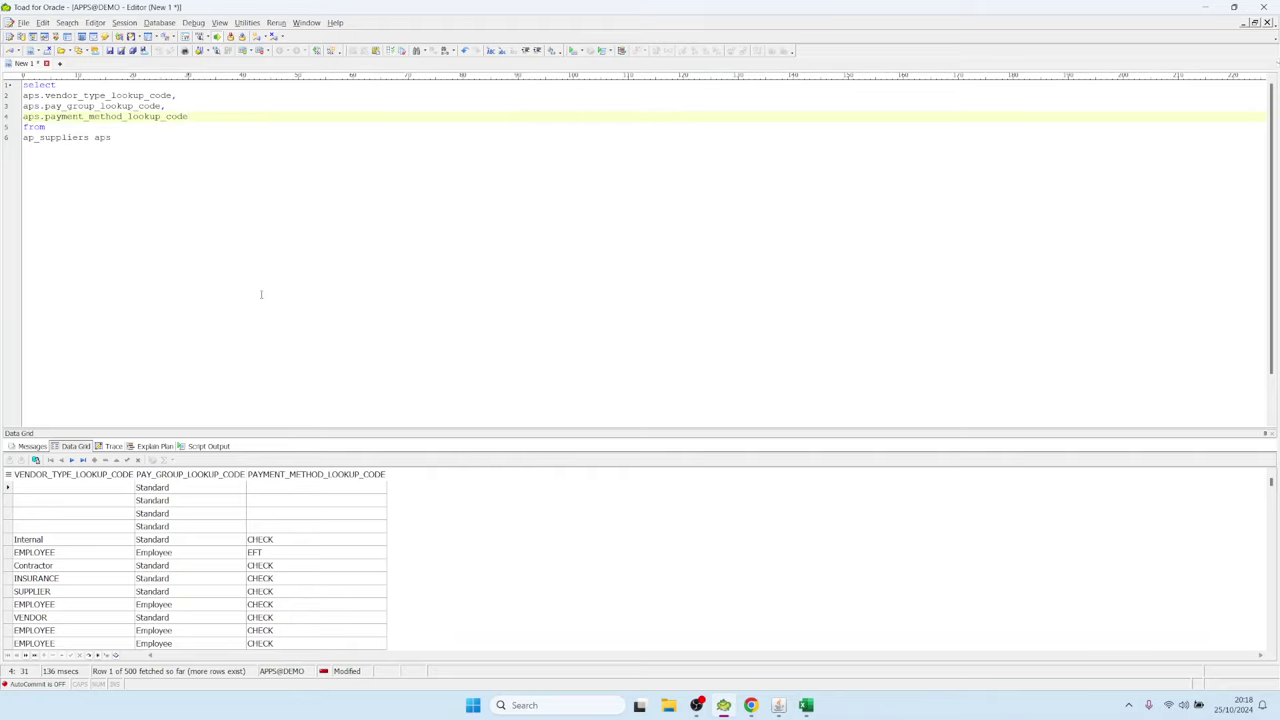
# - End the last column with a comma and copy the three column lines into the Show supplier details parameter's SQL text in Oracle Applications
pyautogui.write(',')
pyautogui.hotkey('shift', 'Up')
pyautogui.hotkey('shift', 'Up')
pyautogui.hotkey('shift', 'Home')
pyautogui.hotkey('ctrl', 'c')
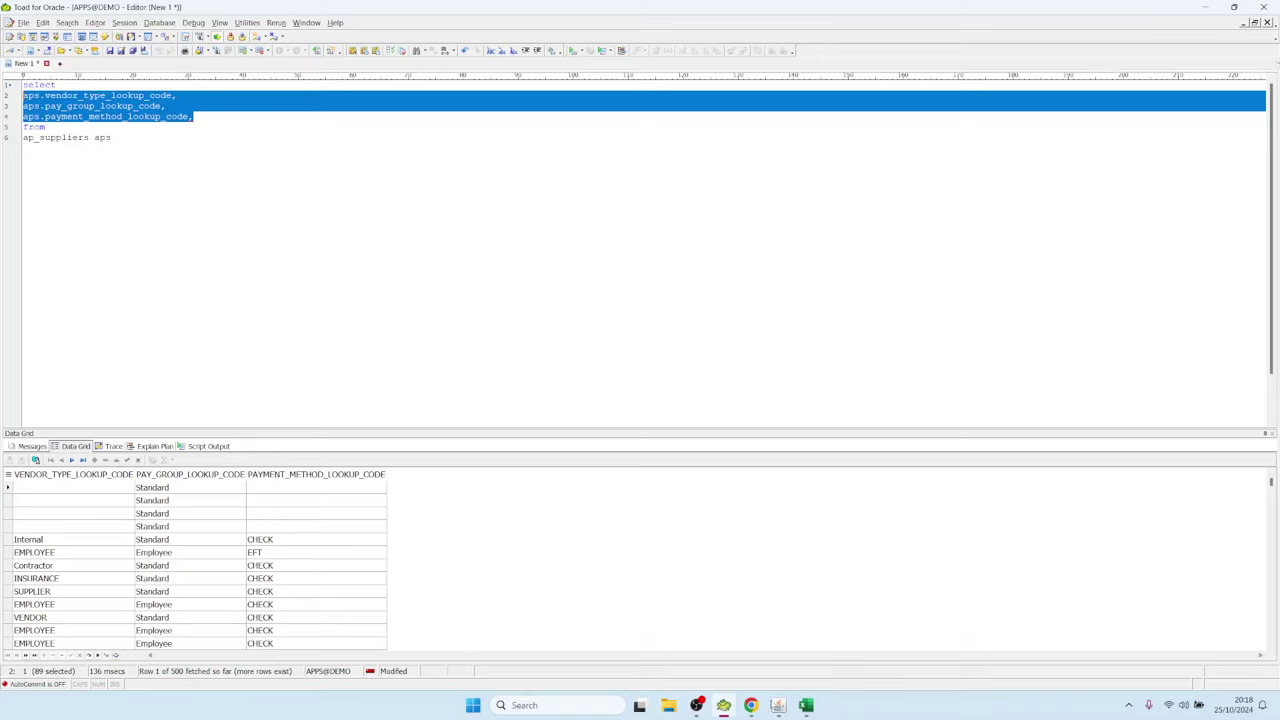
pyautogui.click(778, 705)
pyautogui.hotkey('ctrl', 'v')
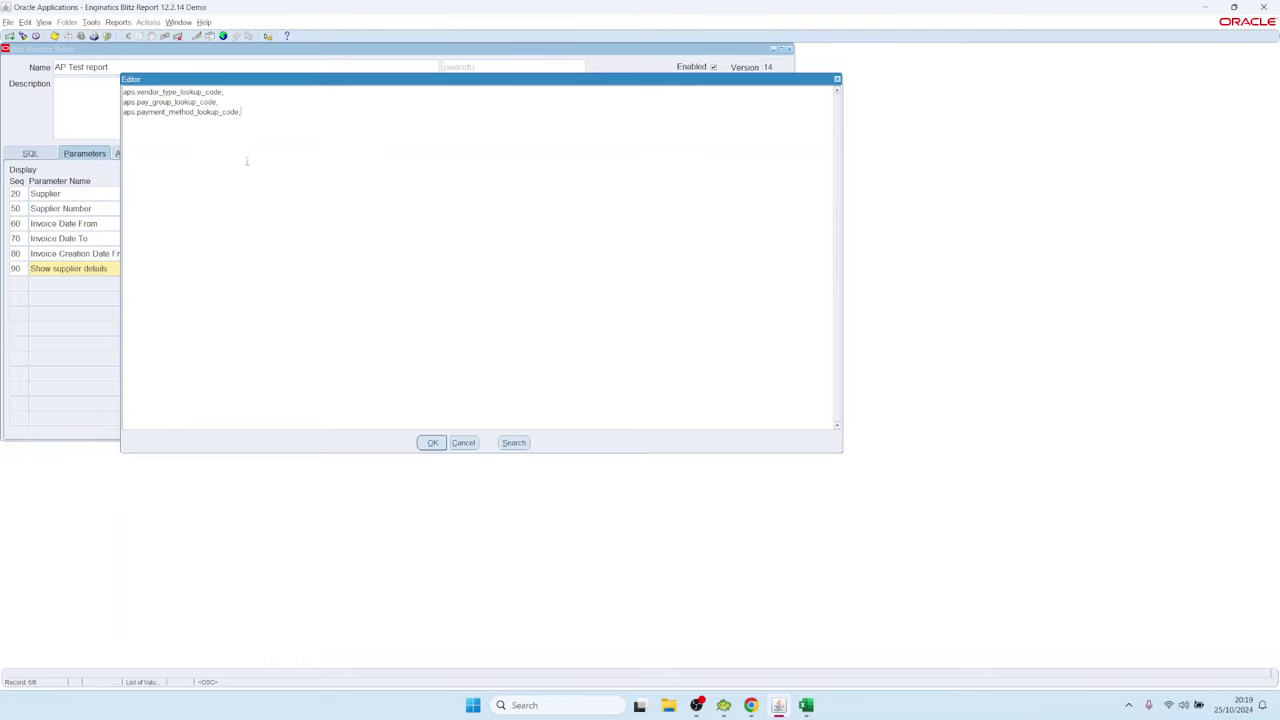
pyautogui.click(432, 442)
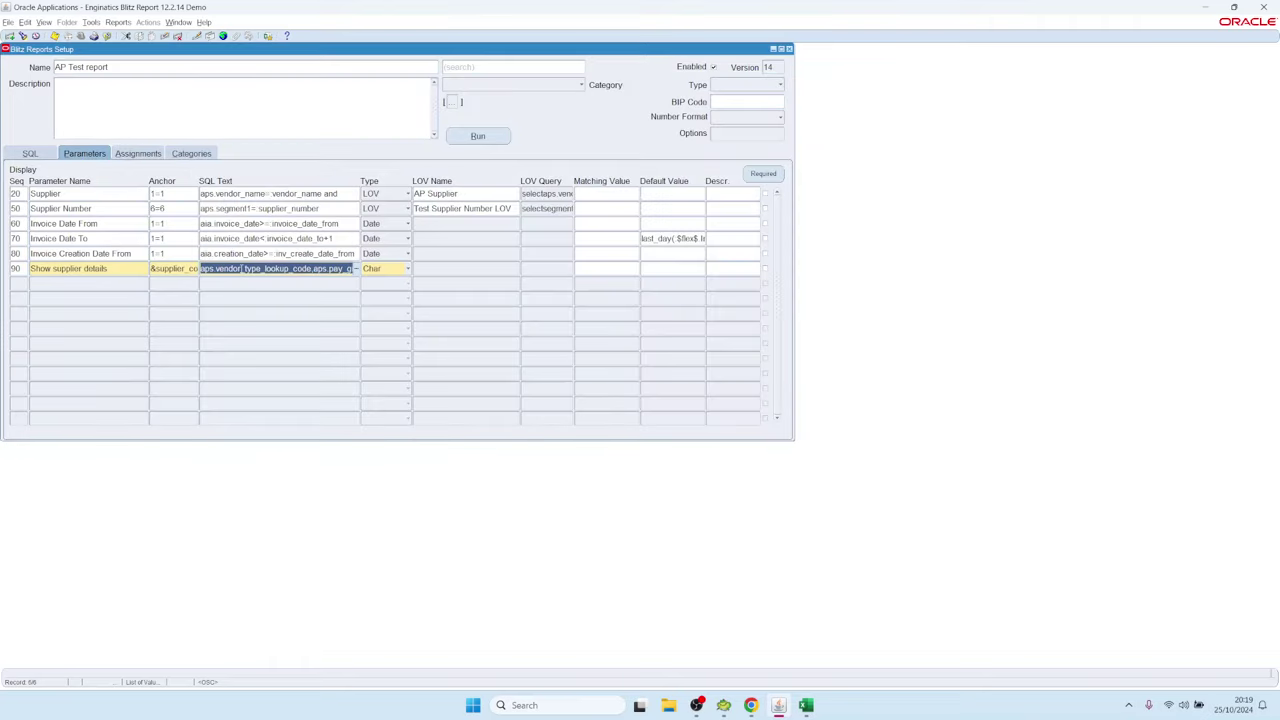
# - Open the run form for AP Test report and review the SQL text of the Show supplier details parameter
pyautogui.click(241, 270)
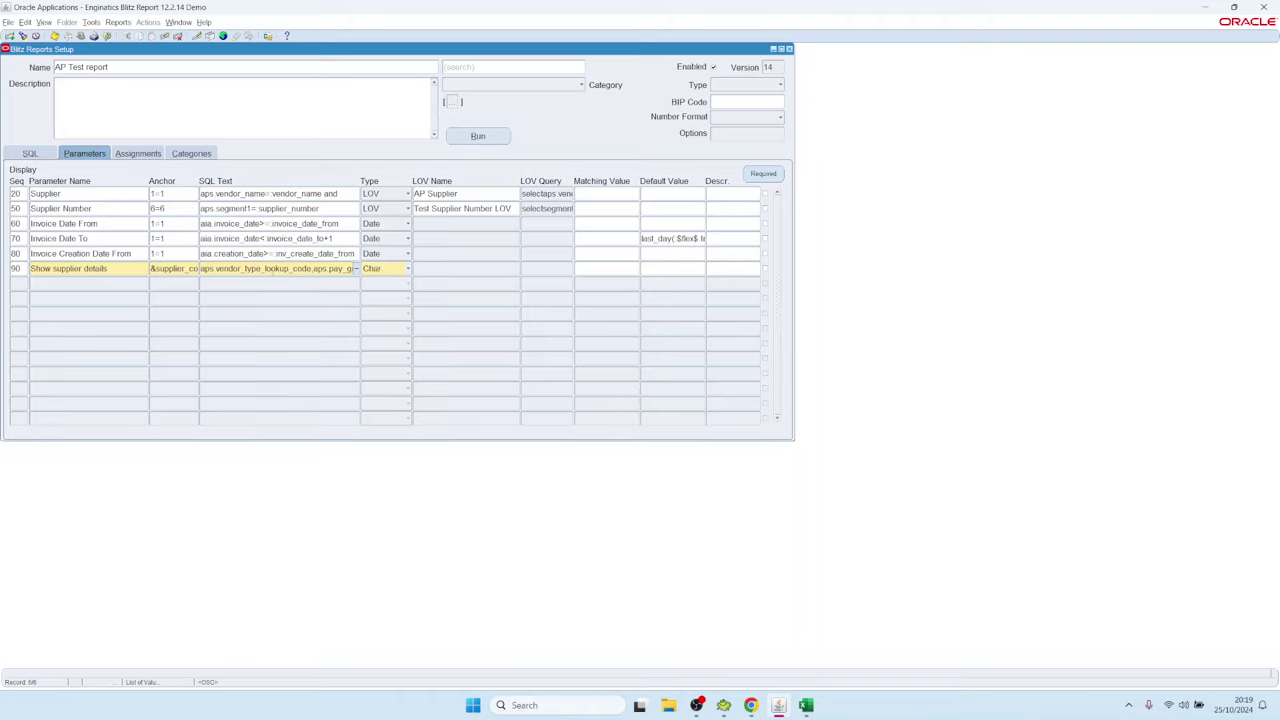
pyautogui.click(272, 268)
pyautogui.click(108, 268)
pyautogui.click(480, 136)
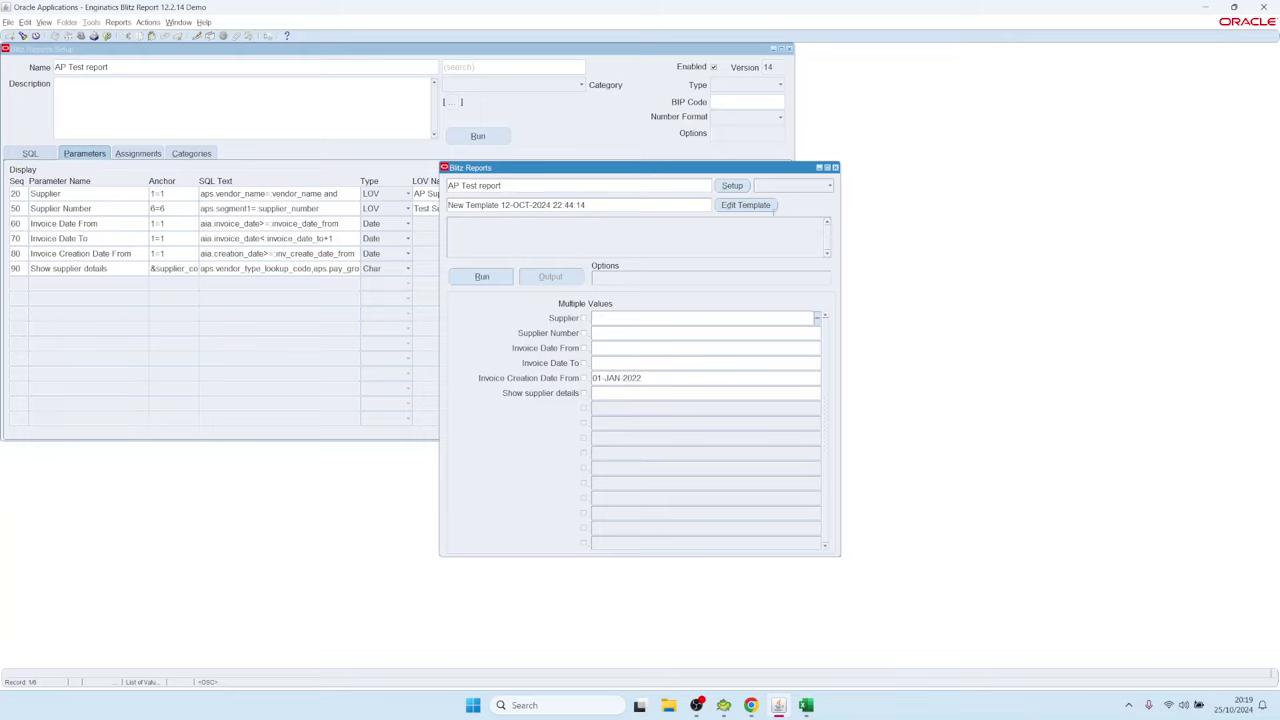
pyautogui.click(606, 392)
pyautogui.click(225, 268)
pyautogui.moveTo(201, 268); pyautogui.dragTo(471, 266)
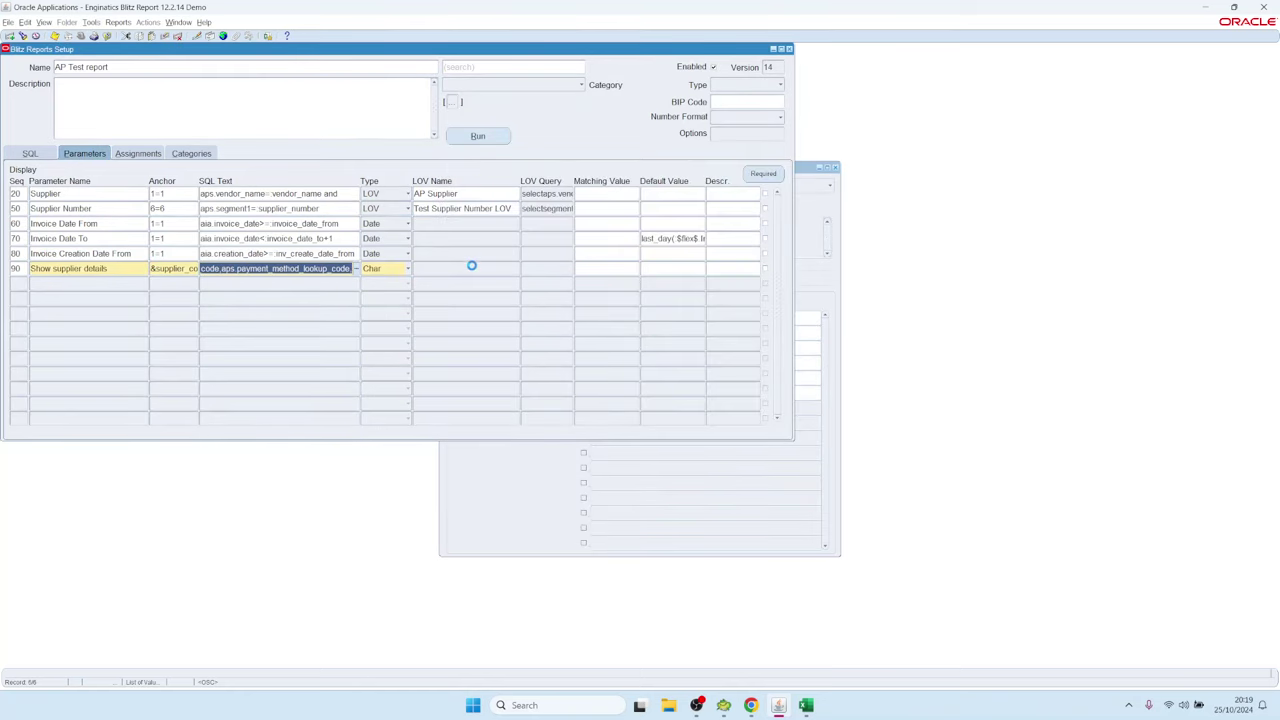
pyautogui.click(665, 397)
pyautogui.write('qf3wfrew')
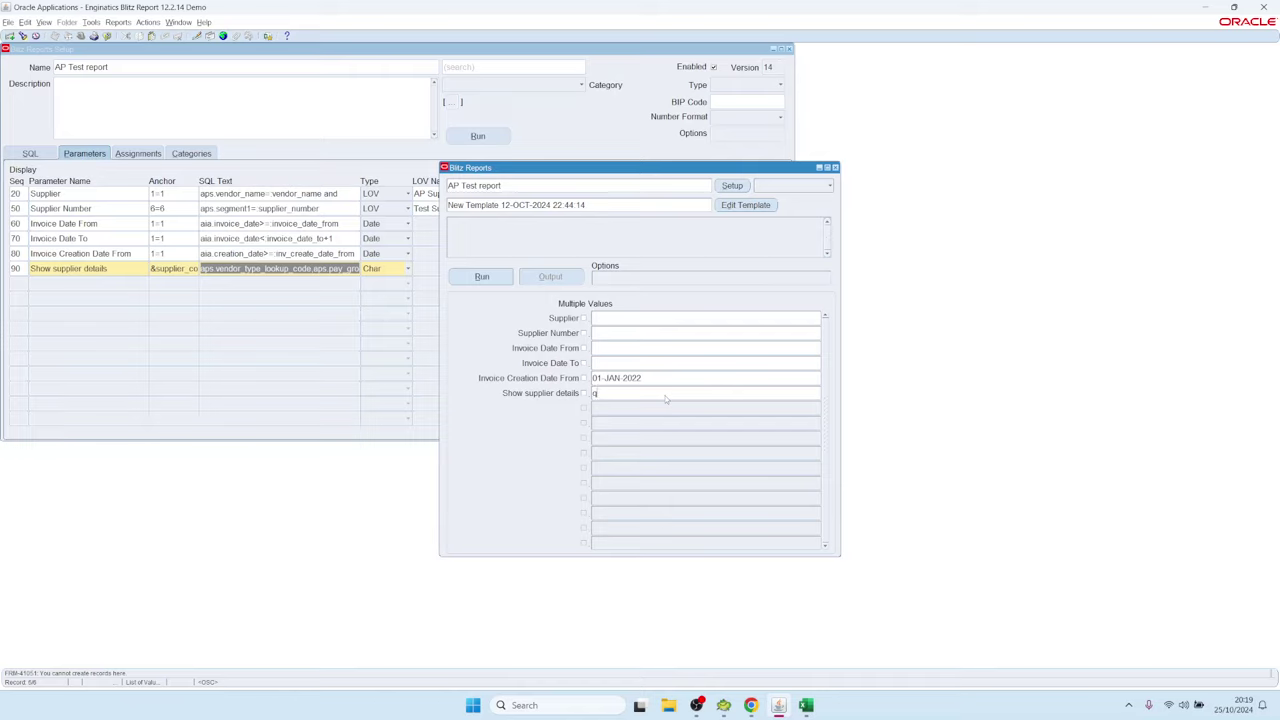
pyautogui.write('f')
pyautogui.press('BackSpace')
pyautogui.press('BackSpace')
pyautogui.press('BackSpace')
pyautogui.press('BackSpace')
pyautogui.press('BackSpace')
pyautogui.press('BackSpace')
pyautogui.press('BackSpace')
pyautogui.press('BackSpace')
pyautogui.press('BackSpace')
# - Set Show supplier details to Y and run the AP Test report
pyautogui.write('Y')
pyautogui.click(505, 279)
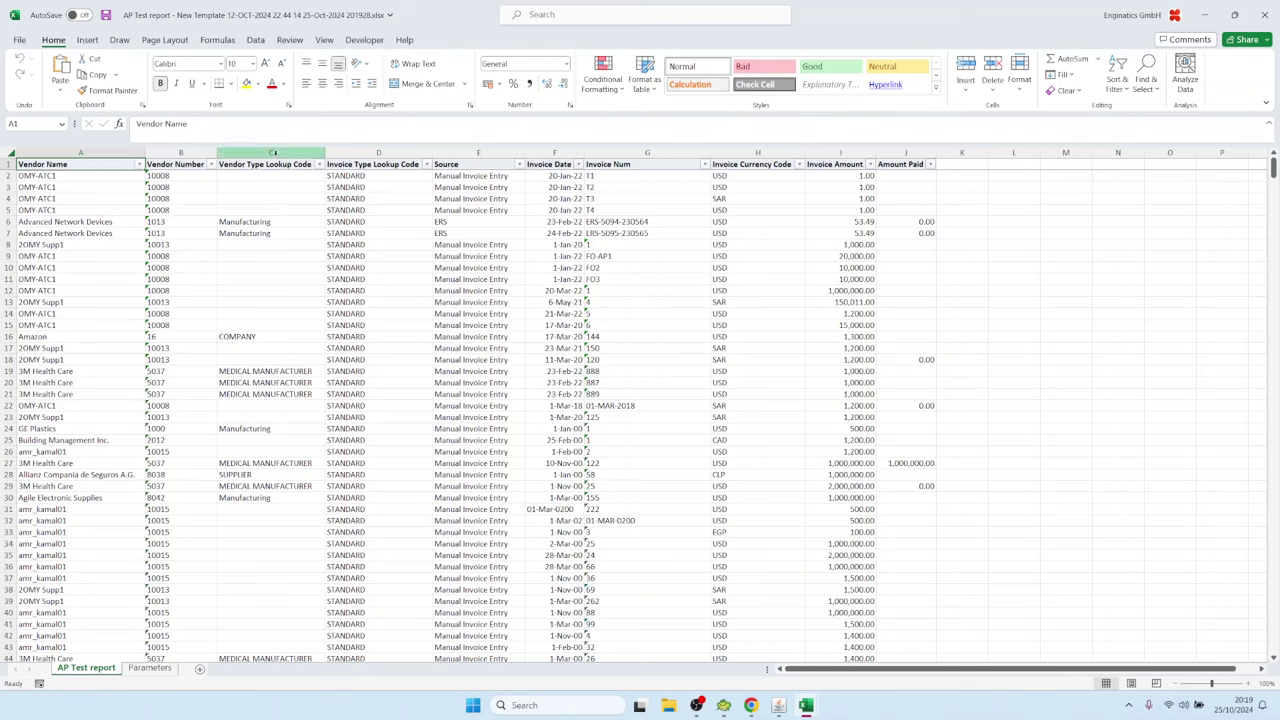
# - Examine the Vendor Type Lookup Code column in the output and the executed SQL in the Parameters sheet, leaving the cell unedited
pyautogui.moveTo(316, 152); pyautogui.dragTo(345, 151)
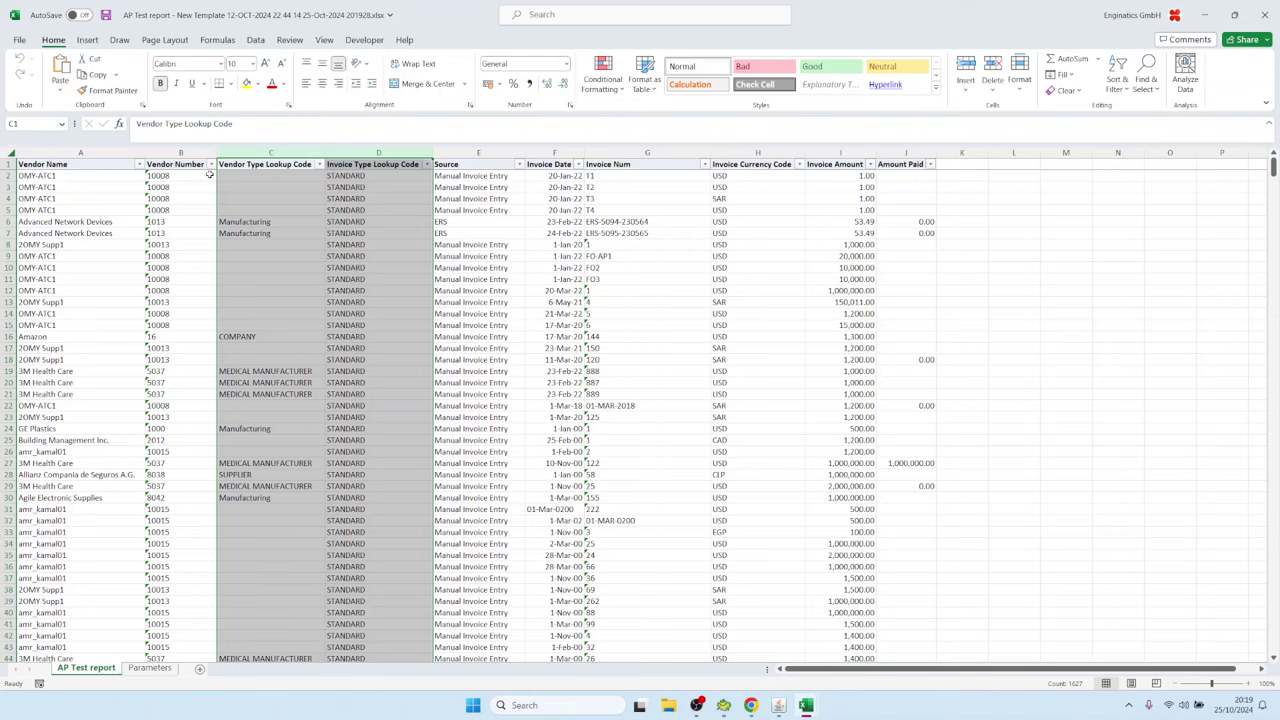
pyautogui.moveTo(241, 201); pyautogui.dragTo(243, 208)
pyautogui.click(150, 668)
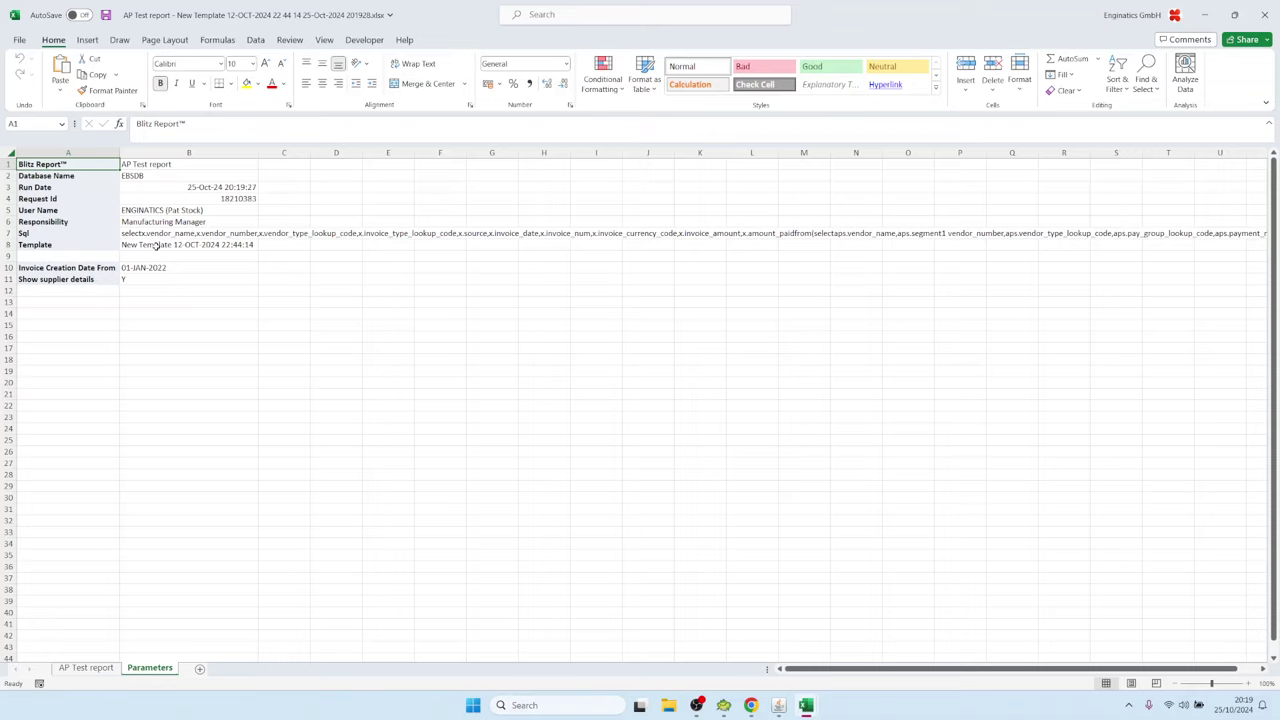
pyautogui.click(156, 246)
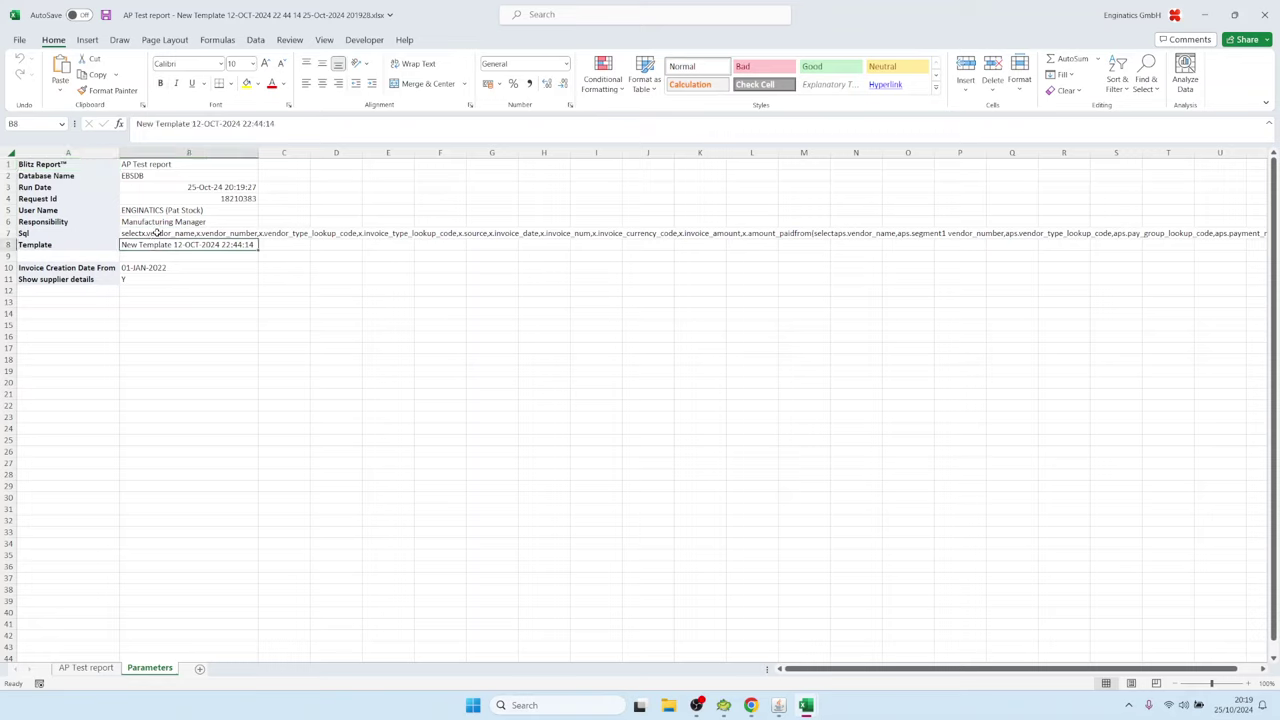
pyautogui.doubleClick(156, 233)
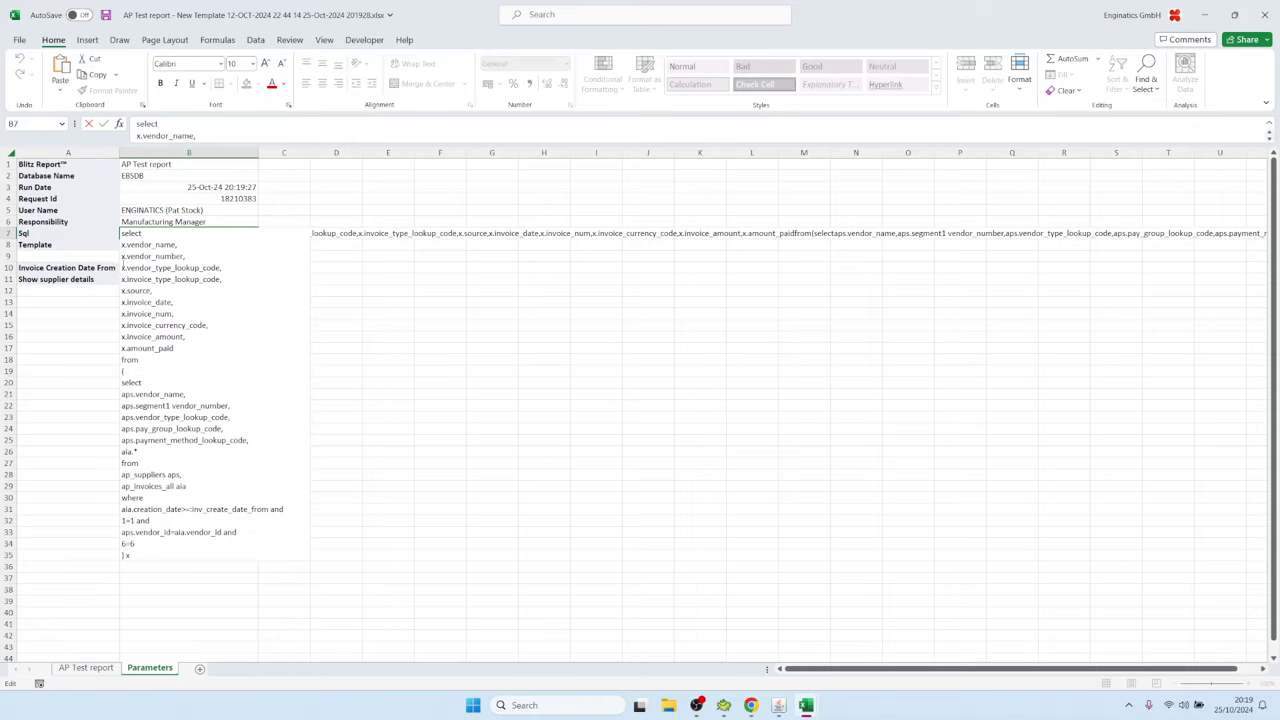
pyautogui.moveTo(122, 267); pyautogui.dragTo(231, 266)
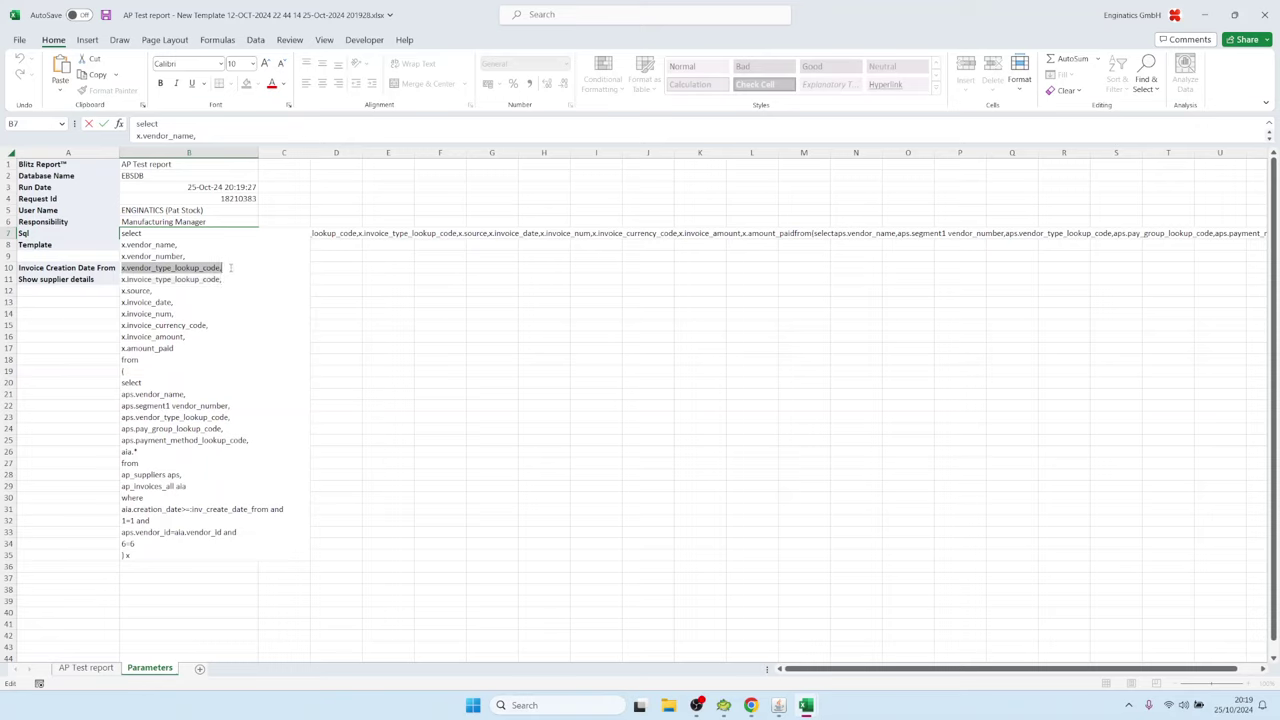
pyautogui.click(196, 268)
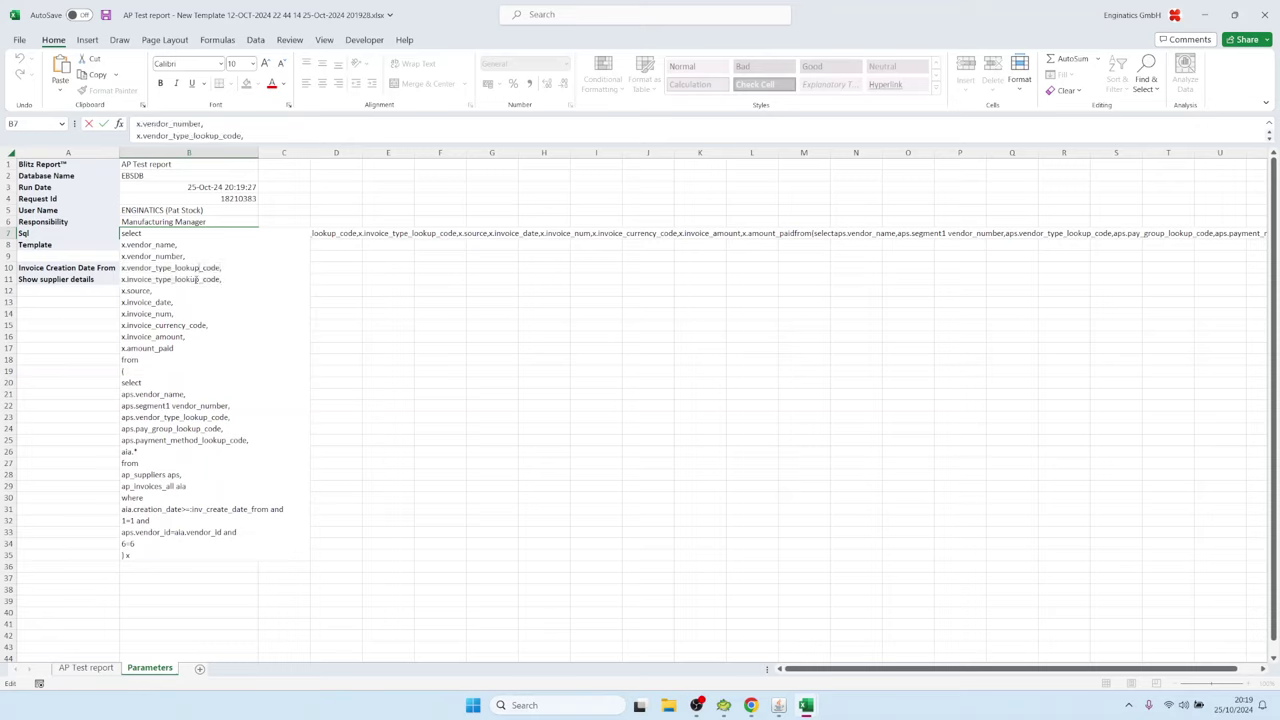
pyautogui.press('Escape')
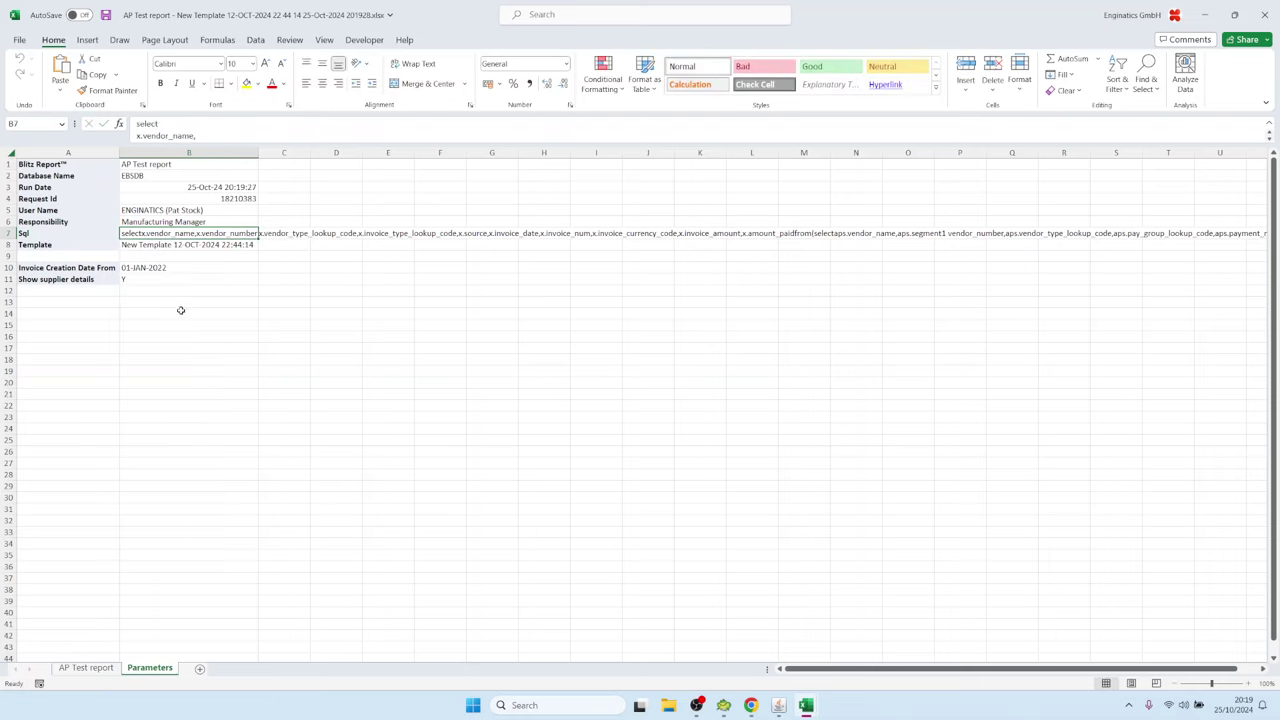
# - Clear the template in the Oracle Applications run form, run AP Test report and select the three supplier lookup code columns in the output
pyautogui.moveTo(778, 706)
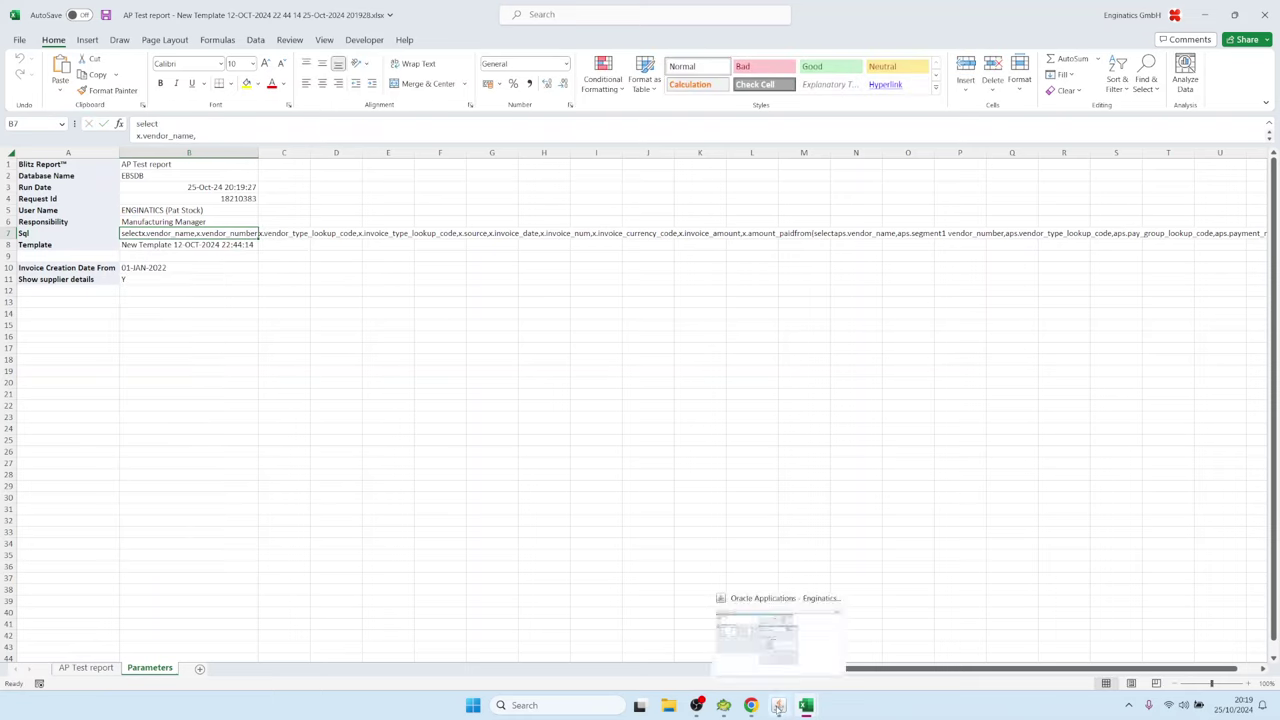
pyautogui.click(770, 648)
pyautogui.click(598, 206)
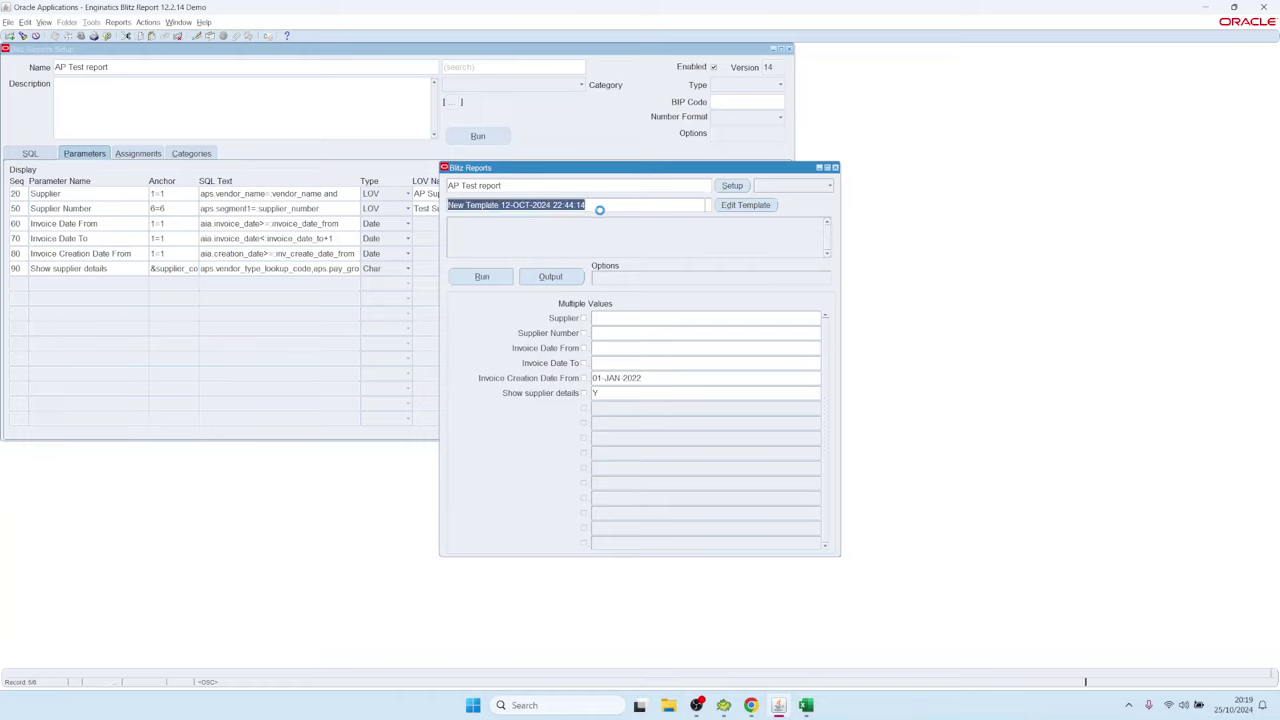
pyautogui.press('Delete')
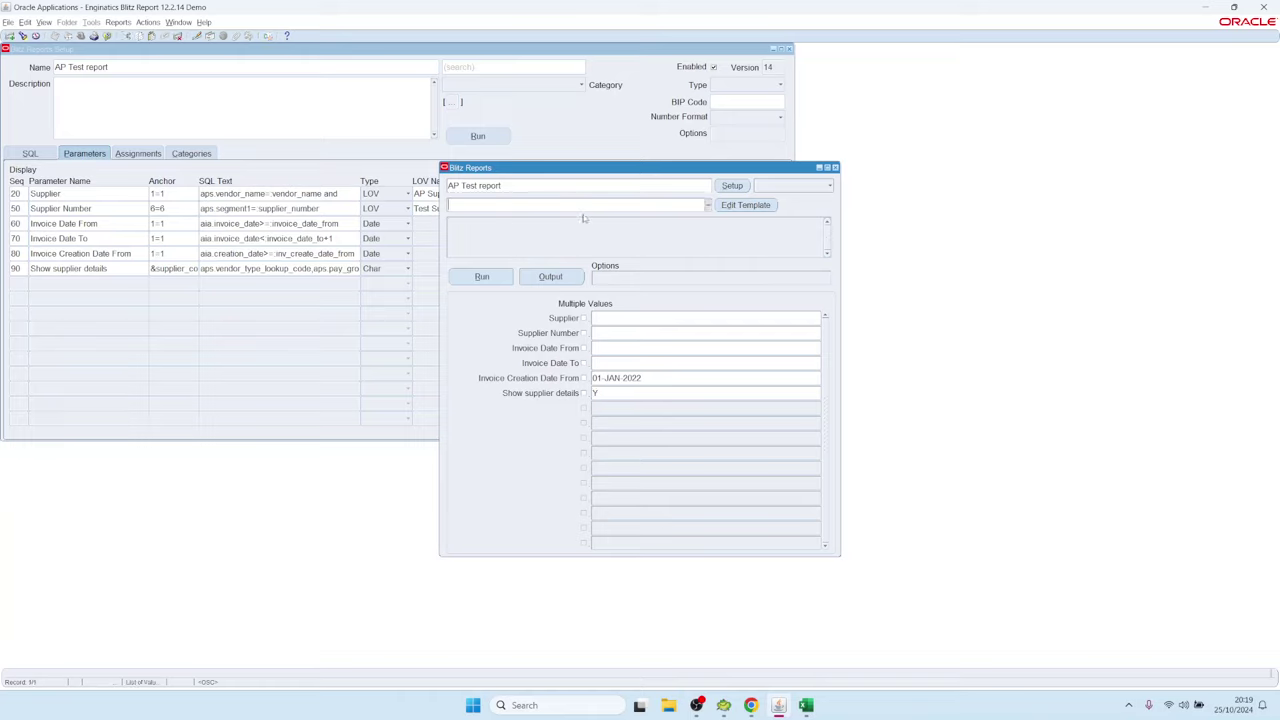
pyautogui.click(487, 271)
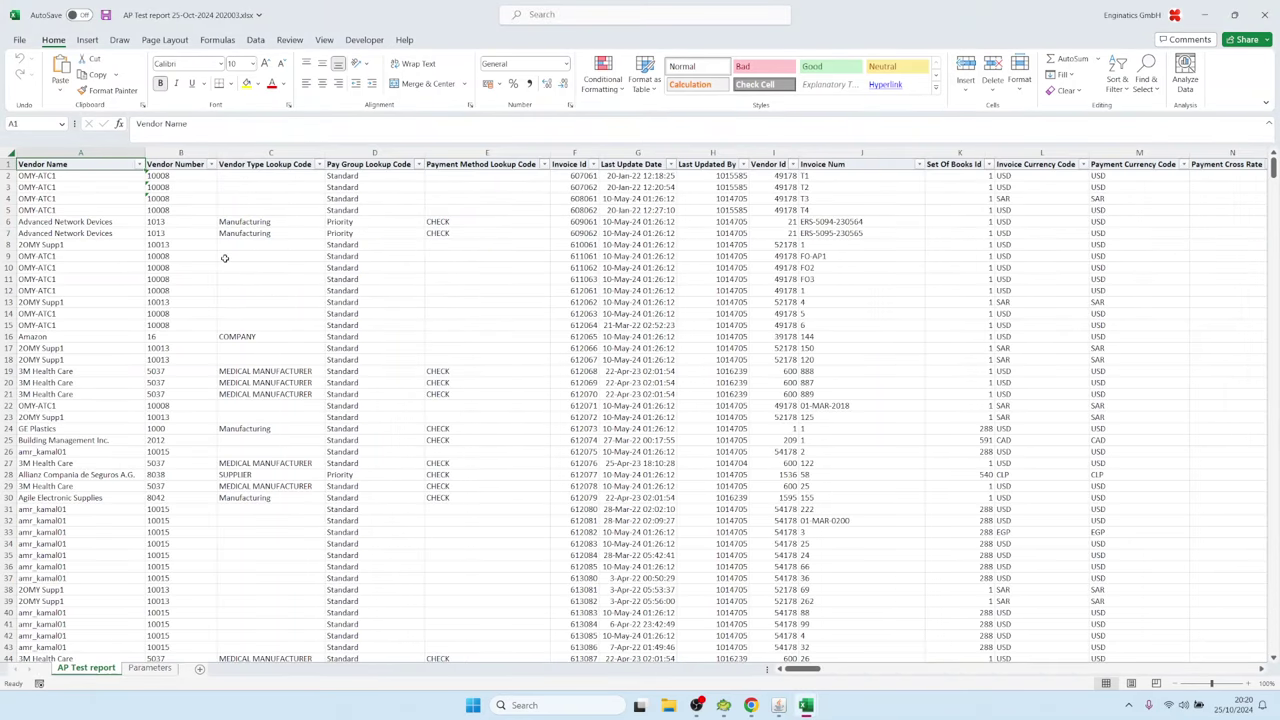
pyautogui.moveTo(270, 153); pyautogui.dragTo(437, 345)
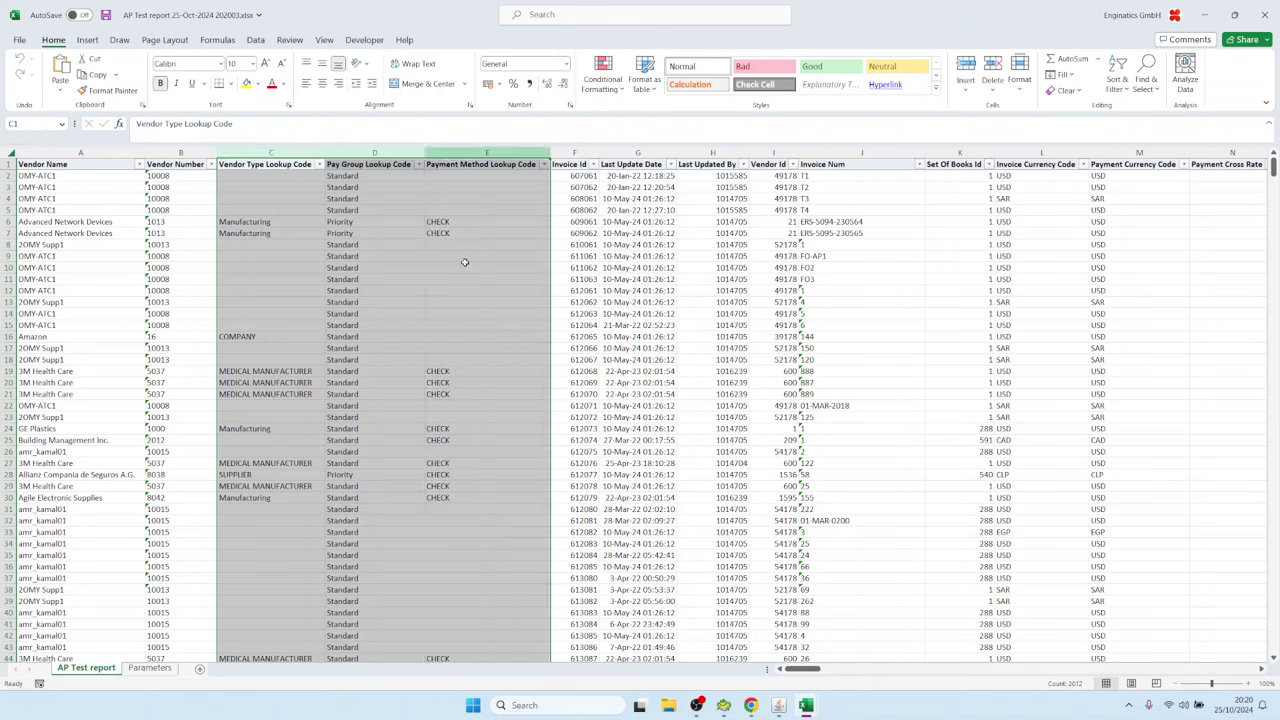
# - Return to Oracle Applications, clear the Show supplier details value and run AP Test report again
pyautogui.moveTo(778, 705)
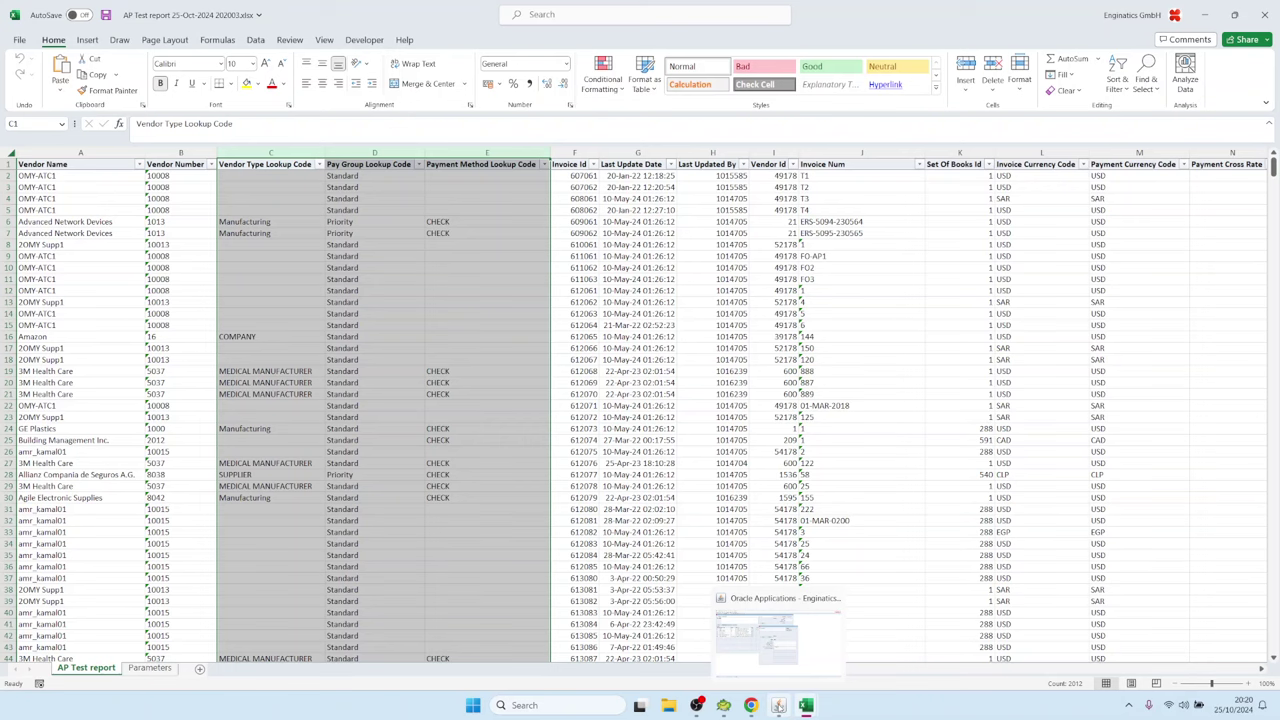
pyautogui.click(778, 705)
pyautogui.click(624, 393)
pyautogui.press('BackSpace')
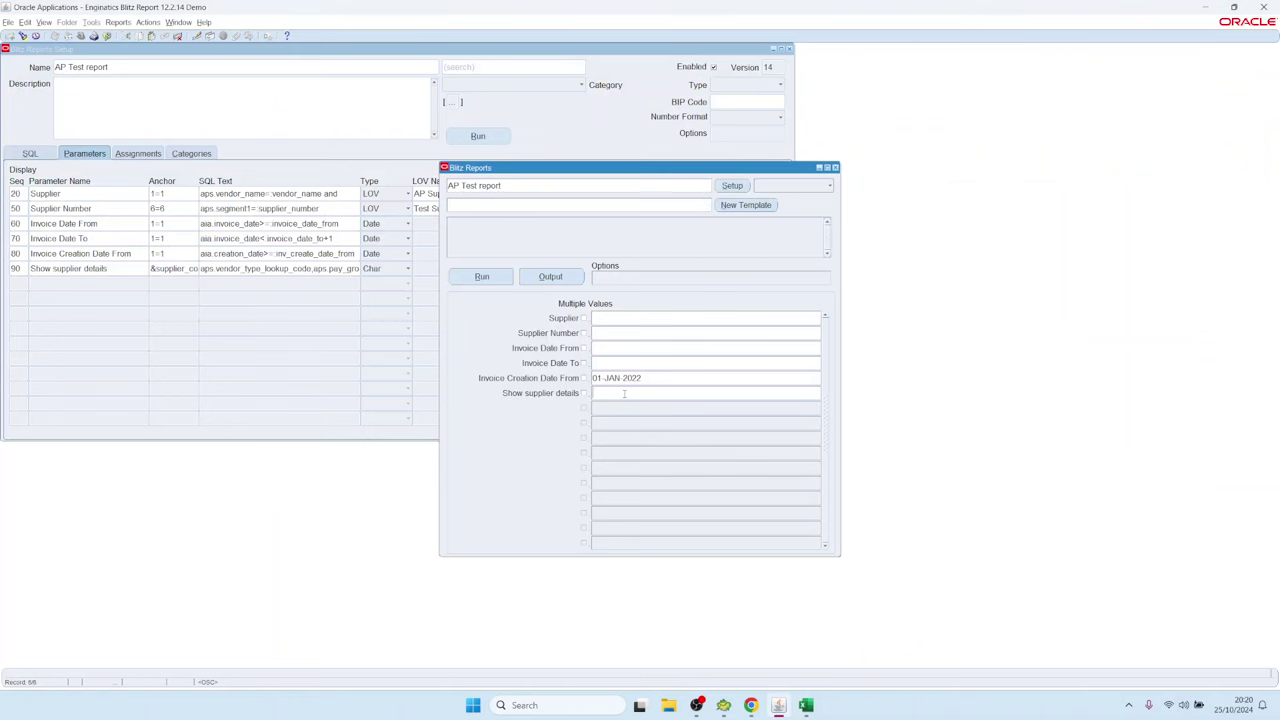
pyautogui.click(482, 277)
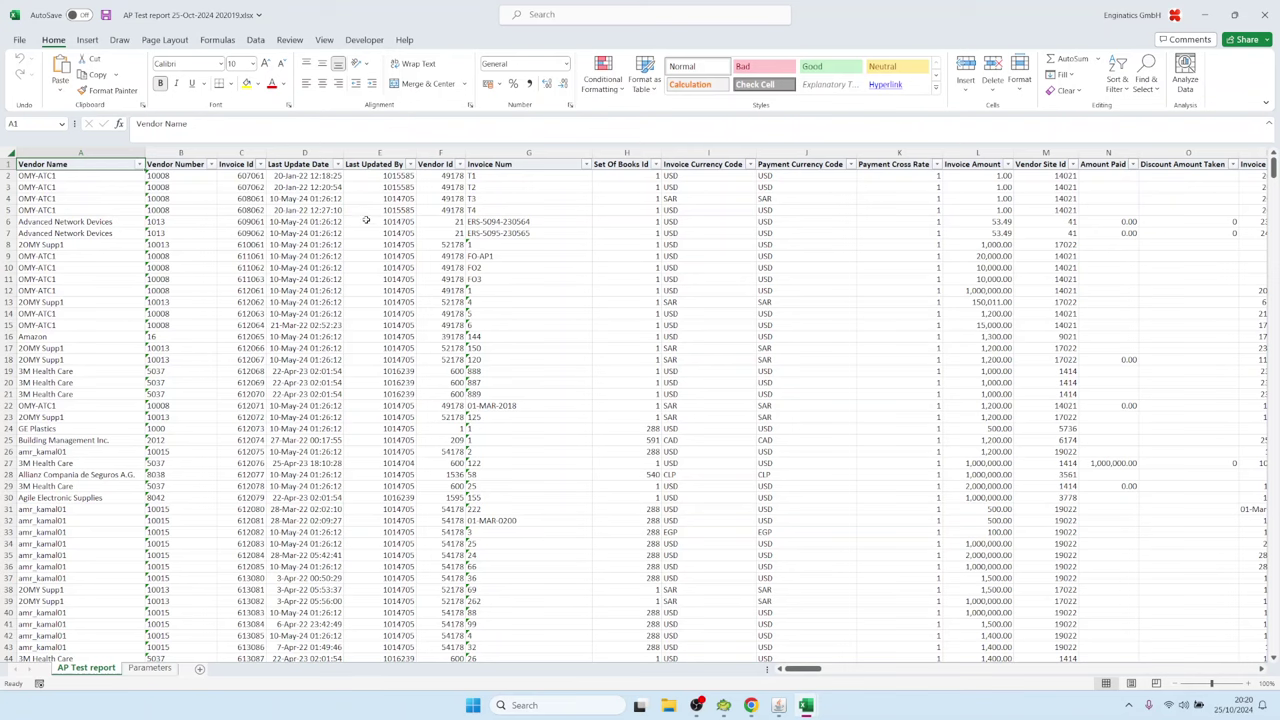
# - In the AP Test report setup in Oracle Applications, change the Show supplier details parameter's type to LOV and assign the Yes LOV
pyautogui.click(779, 705)
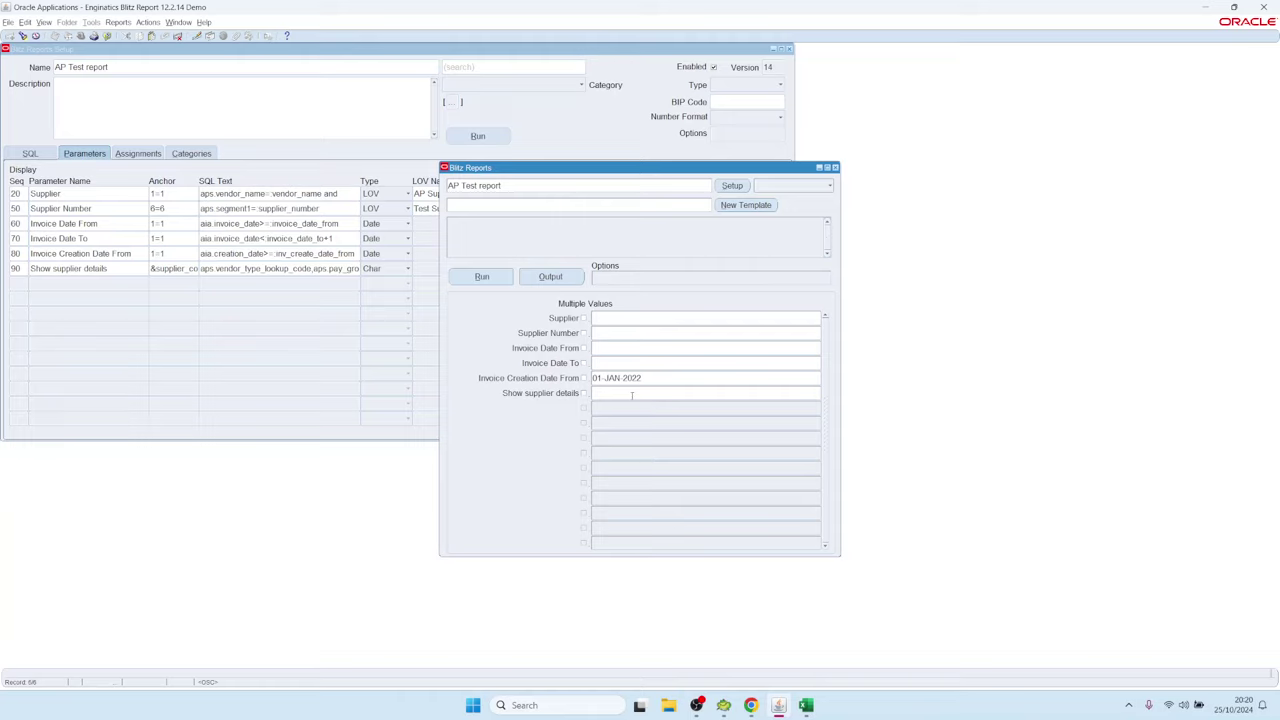
pyautogui.click(732, 186)
pyautogui.click(388, 269)
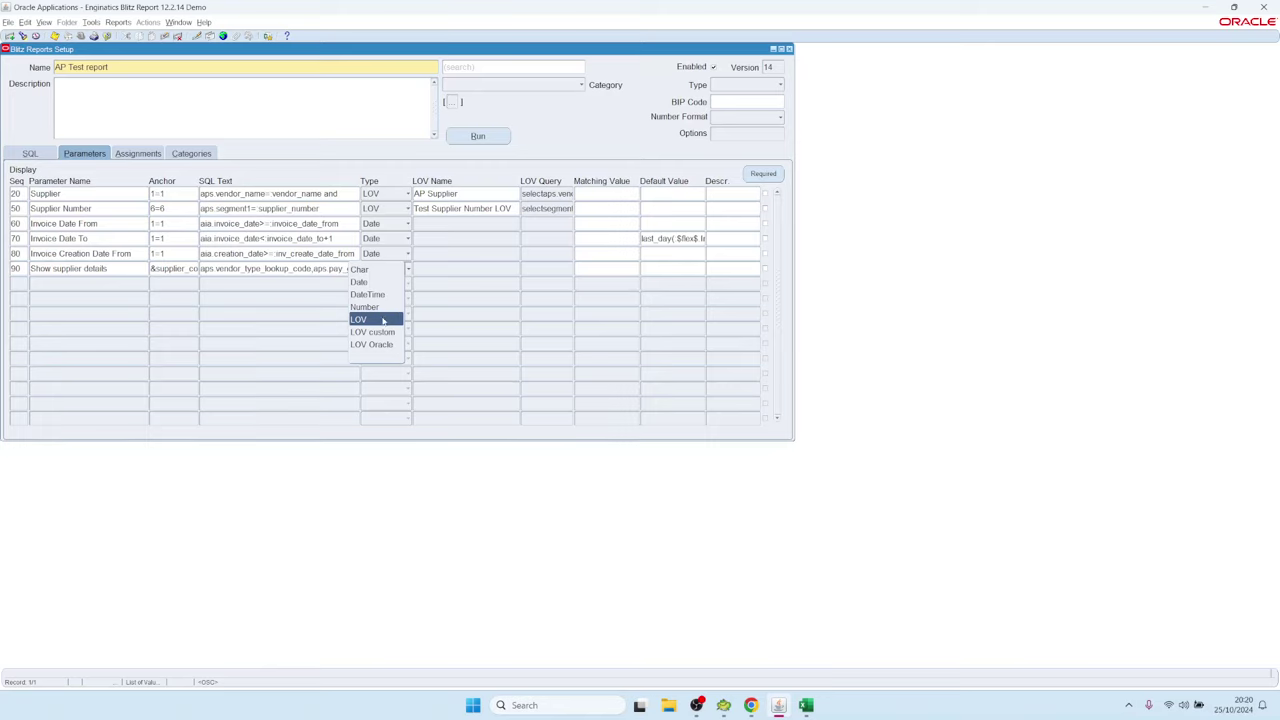
pyautogui.click(78, 268)
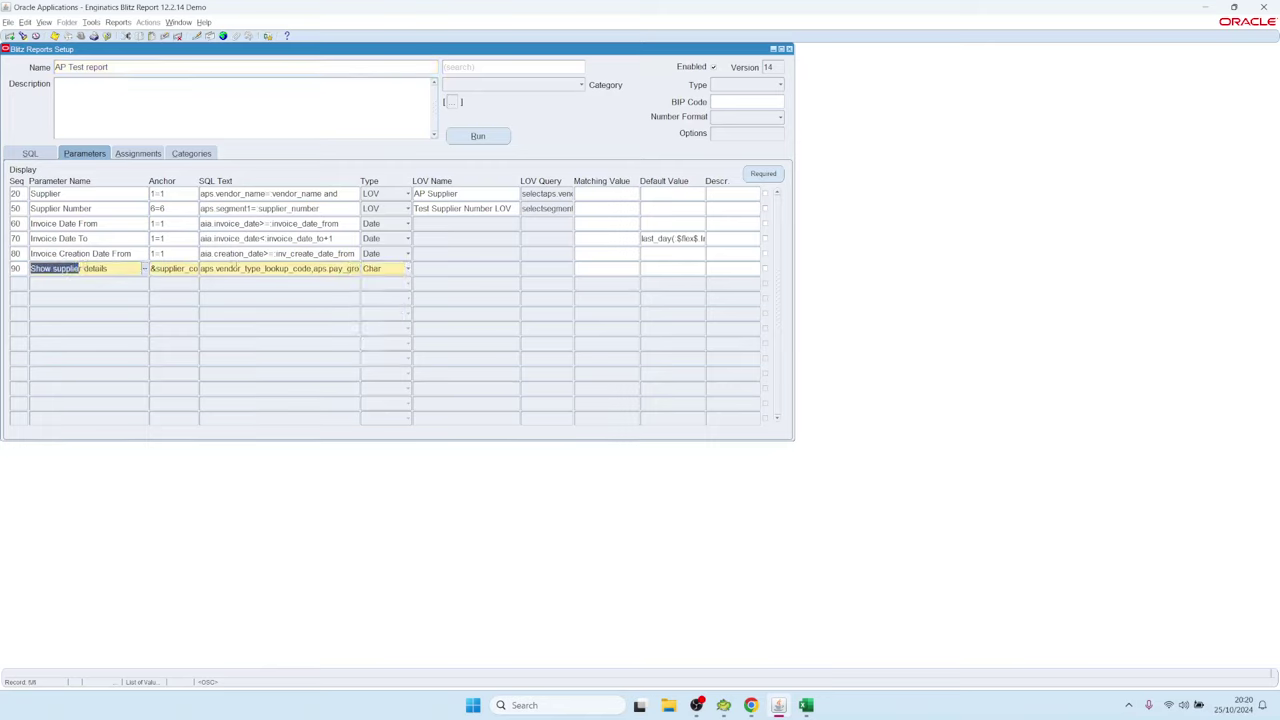
pyautogui.click(244, 268)
pyautogui.click(378, 269)
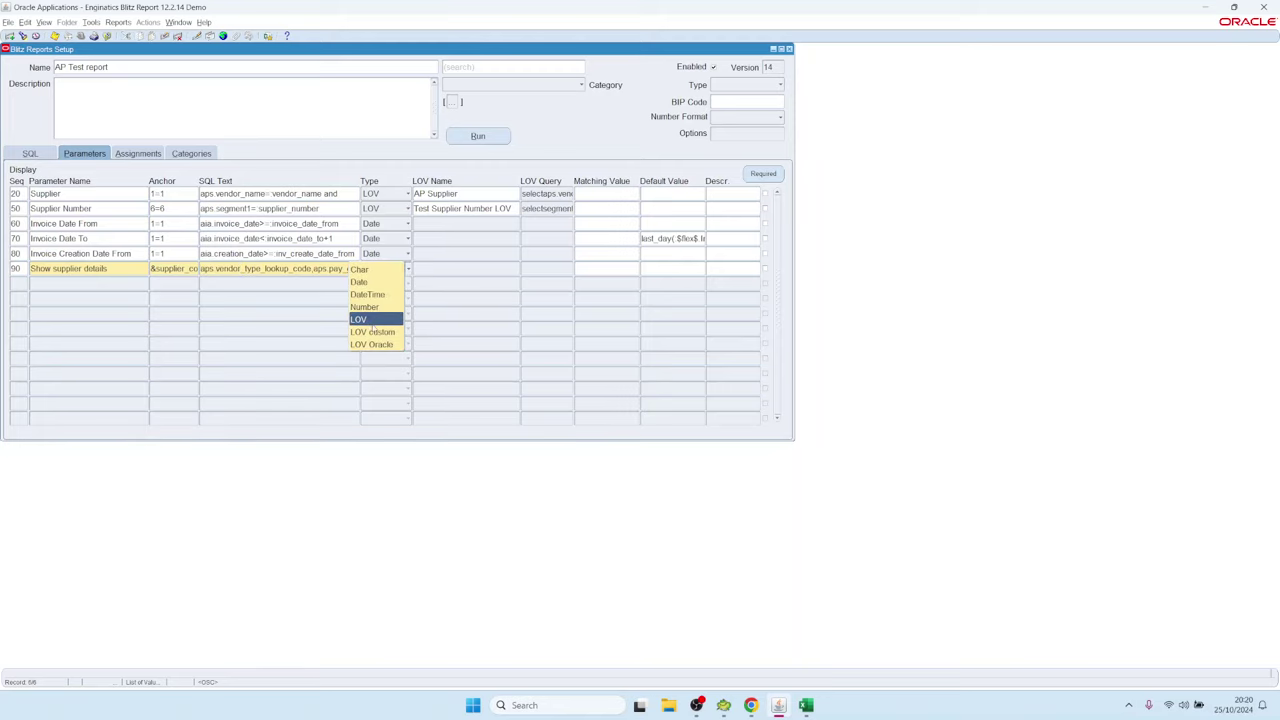
pyautogui.click(372, 319)
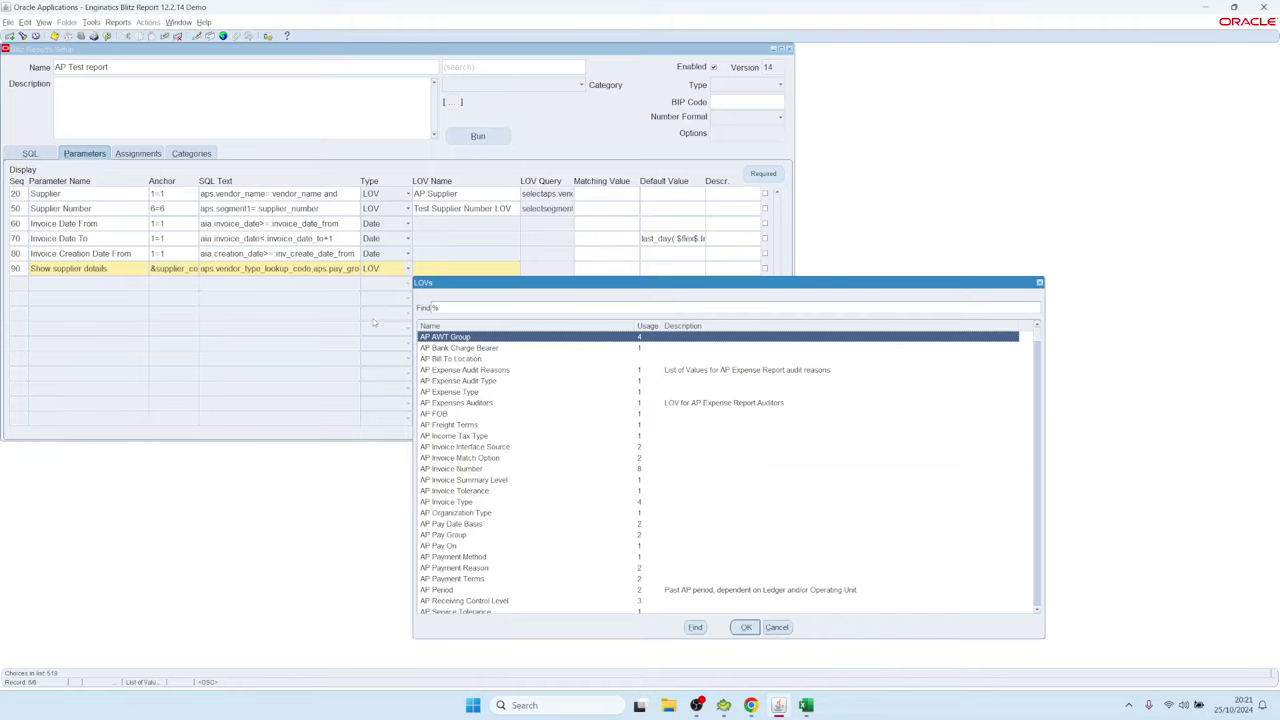
pyautogui.write('yes')
pyautogui.click(428, 348)
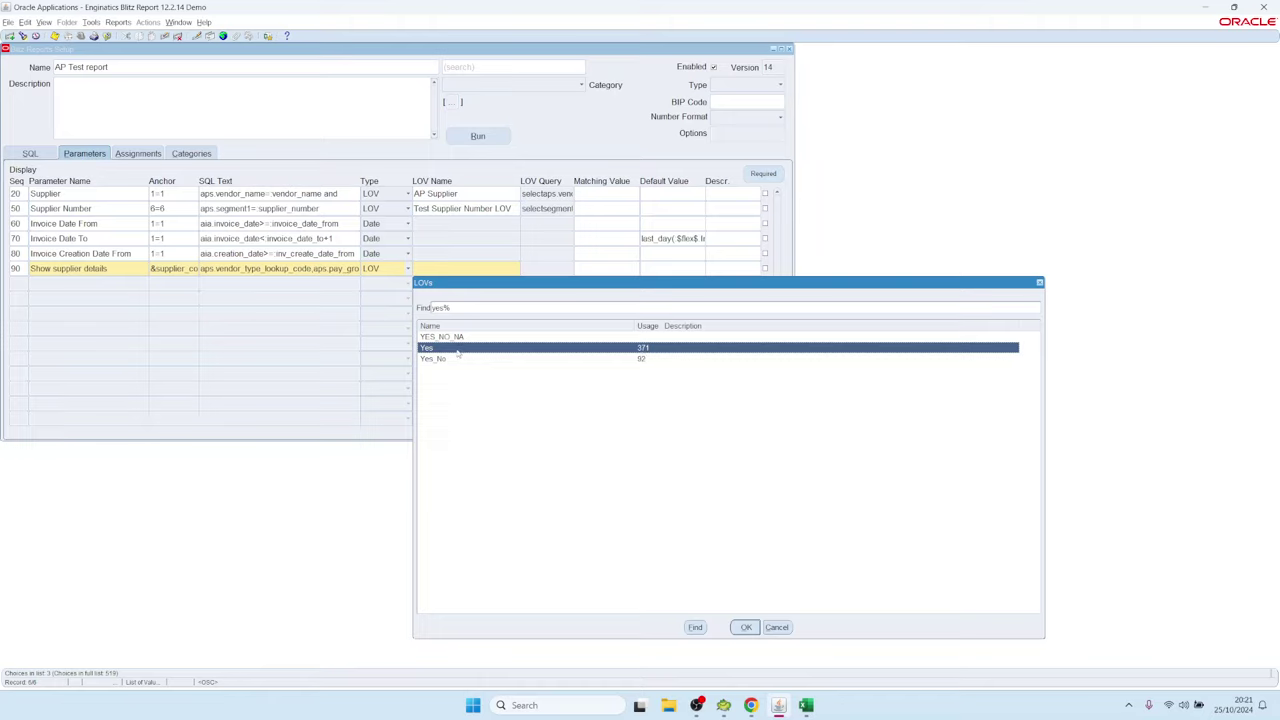
pyautogui.doubleClick(457, 350)
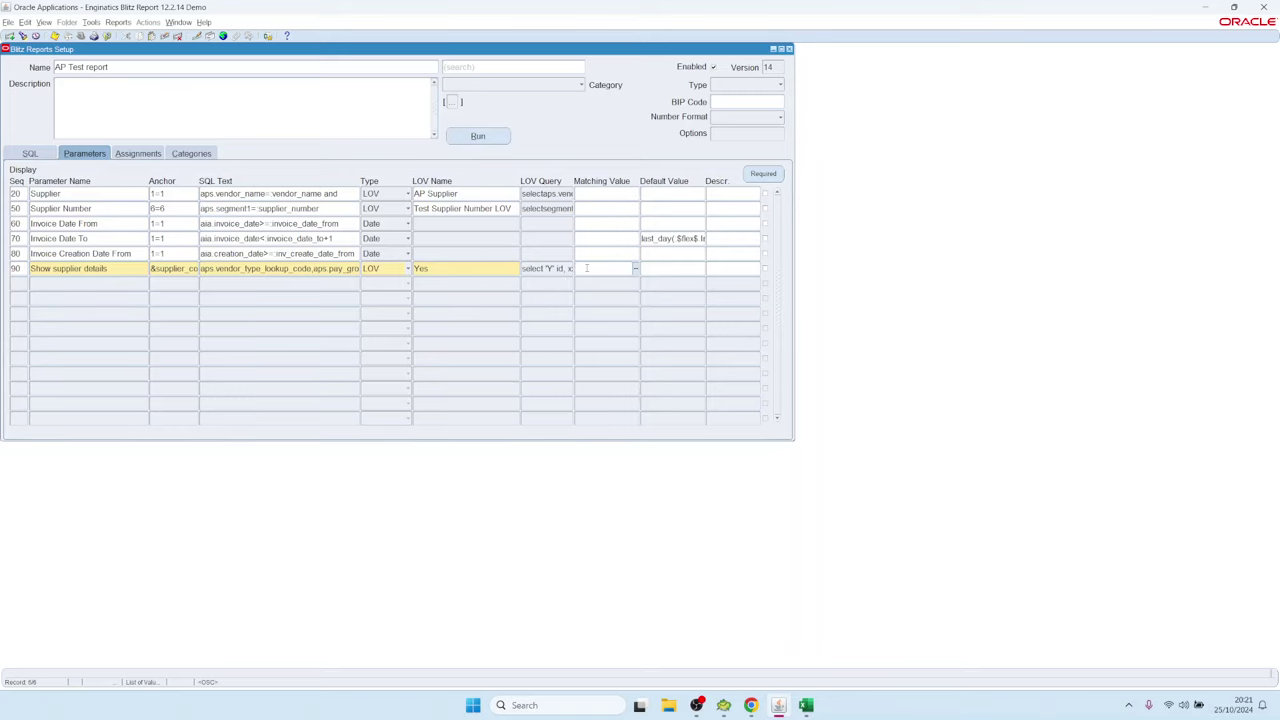
# - Review the query behind the Yes LOV of Show supplier details, and save and close its definition
pyautogui.doubleClick(536, 269)
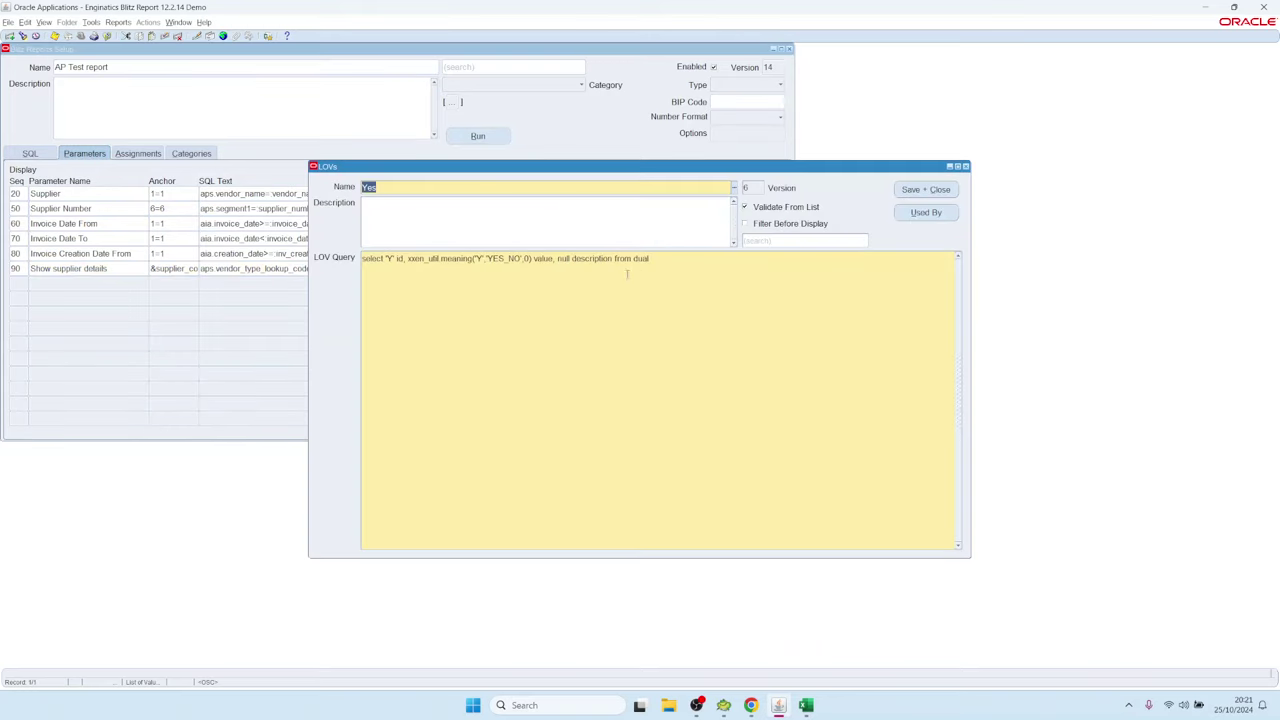
pyautogui.click(665, 260)
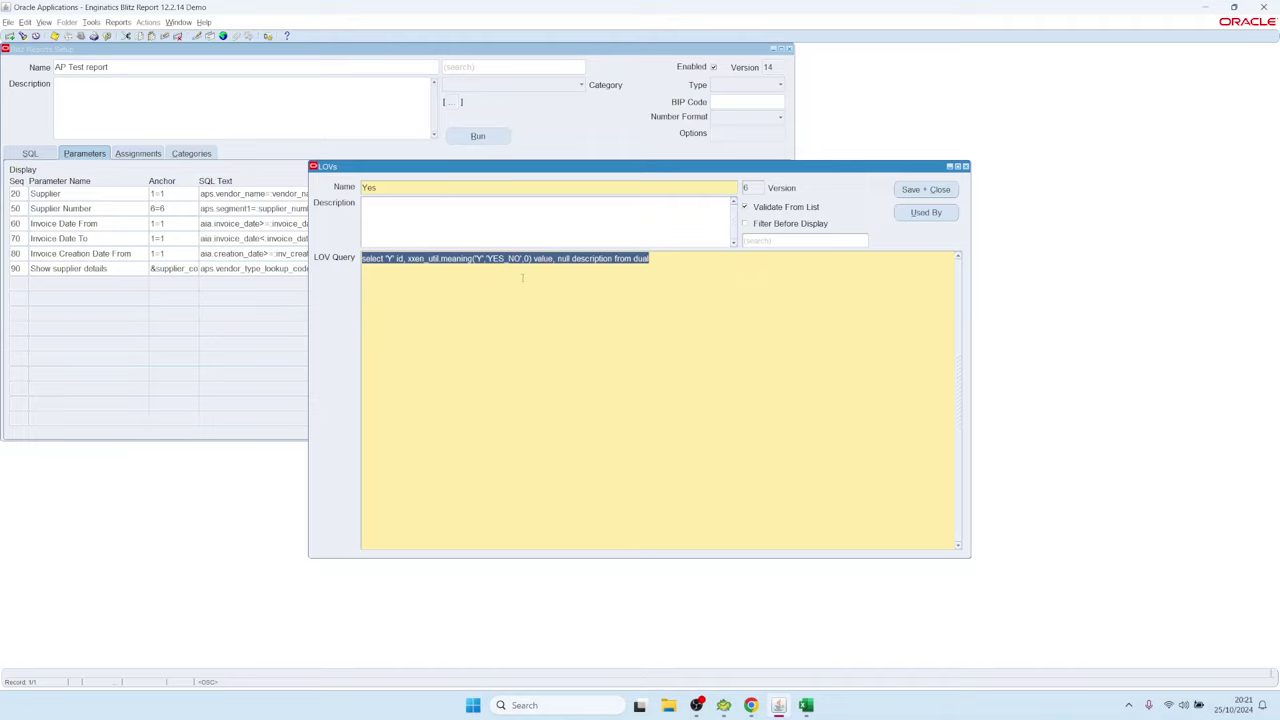
pyautogui.click(926, 189)
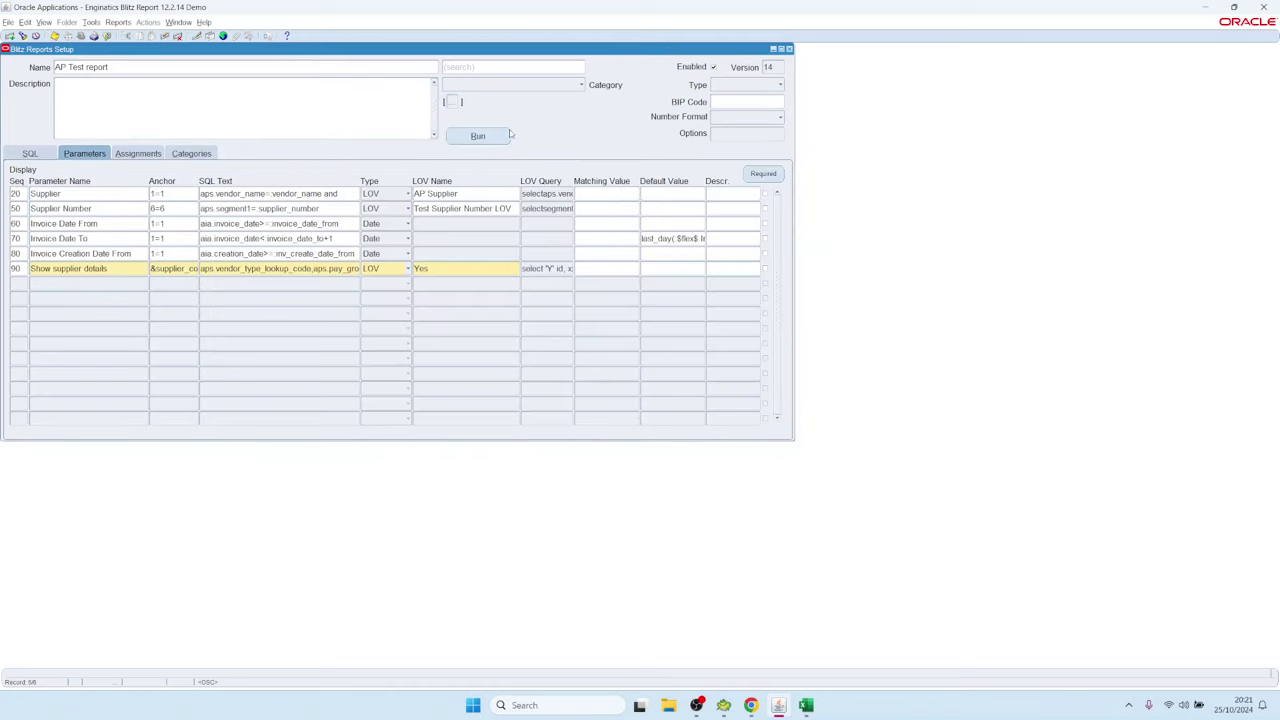
# - Run AP Test report with Show supplier details set to Yes and select the three supplier lookup code columns in the output
pyautogui.click(478, 136)
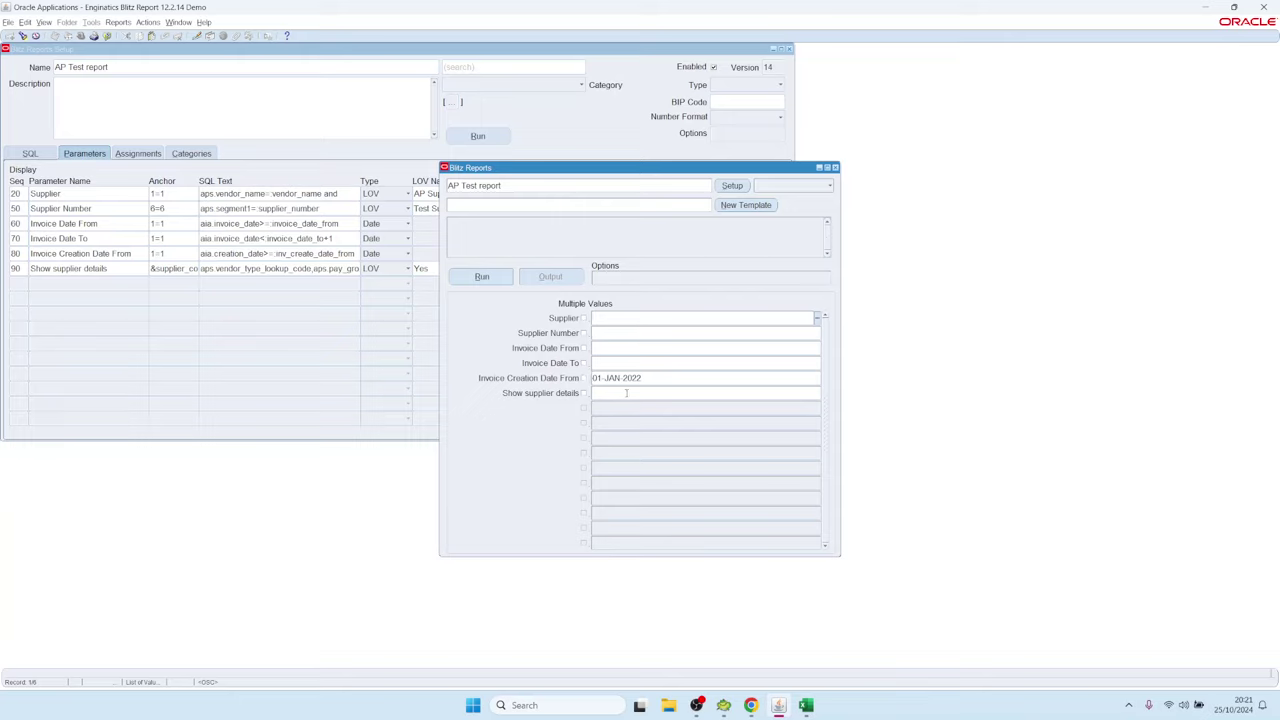
pyautogui.click(631, 393)
pyautogui.write('Yes')
pyautogui.click(482, 276)
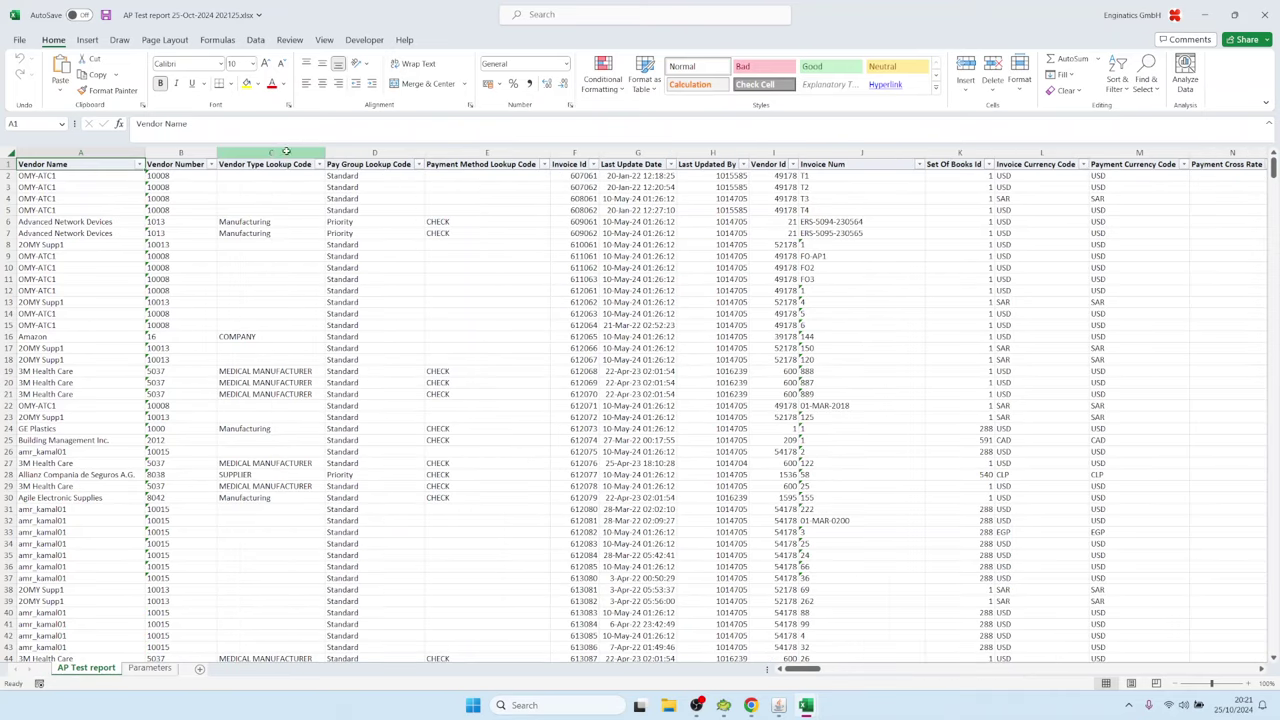
pyautogui.moveTo(287, 152); pyautogui.dragTo(490, 152)
# - Clear Show supplier details in the Oracle Applications run form and return to that parameter's anchor in the report setup
pyautogui.click(778, 705)
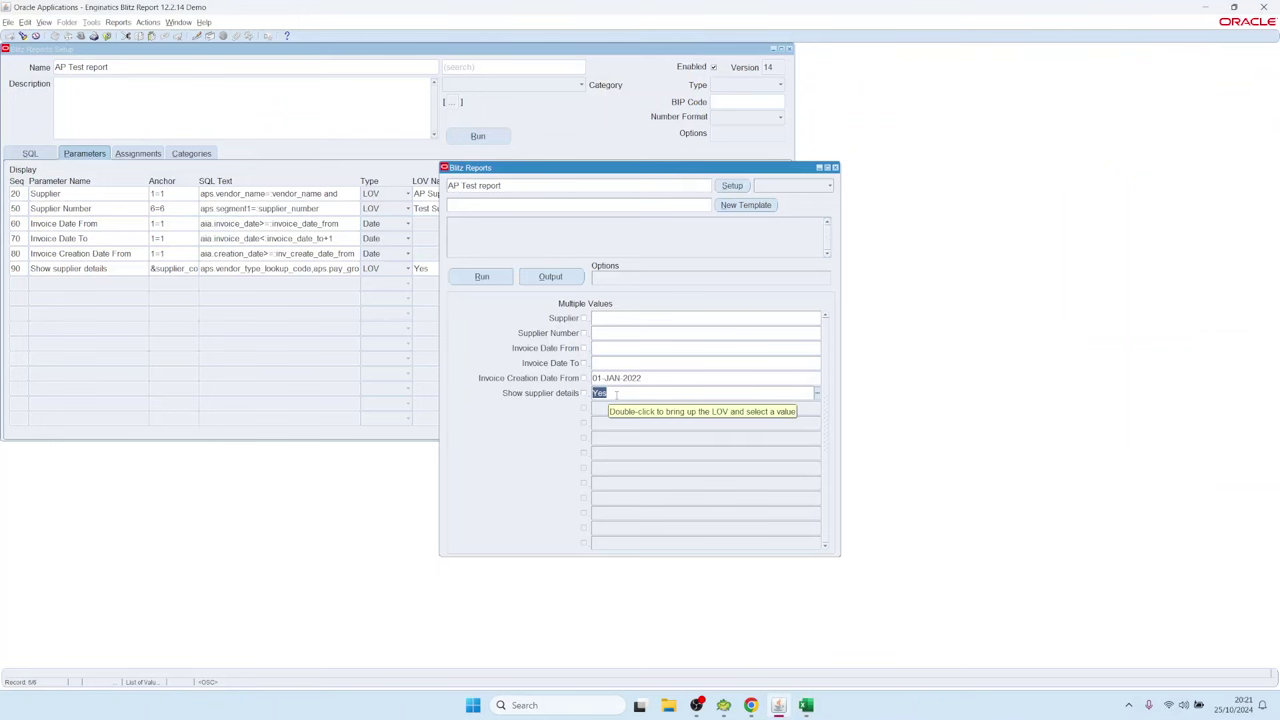
pyautogui.press('Delete')
pyautogui.click(732, 186)
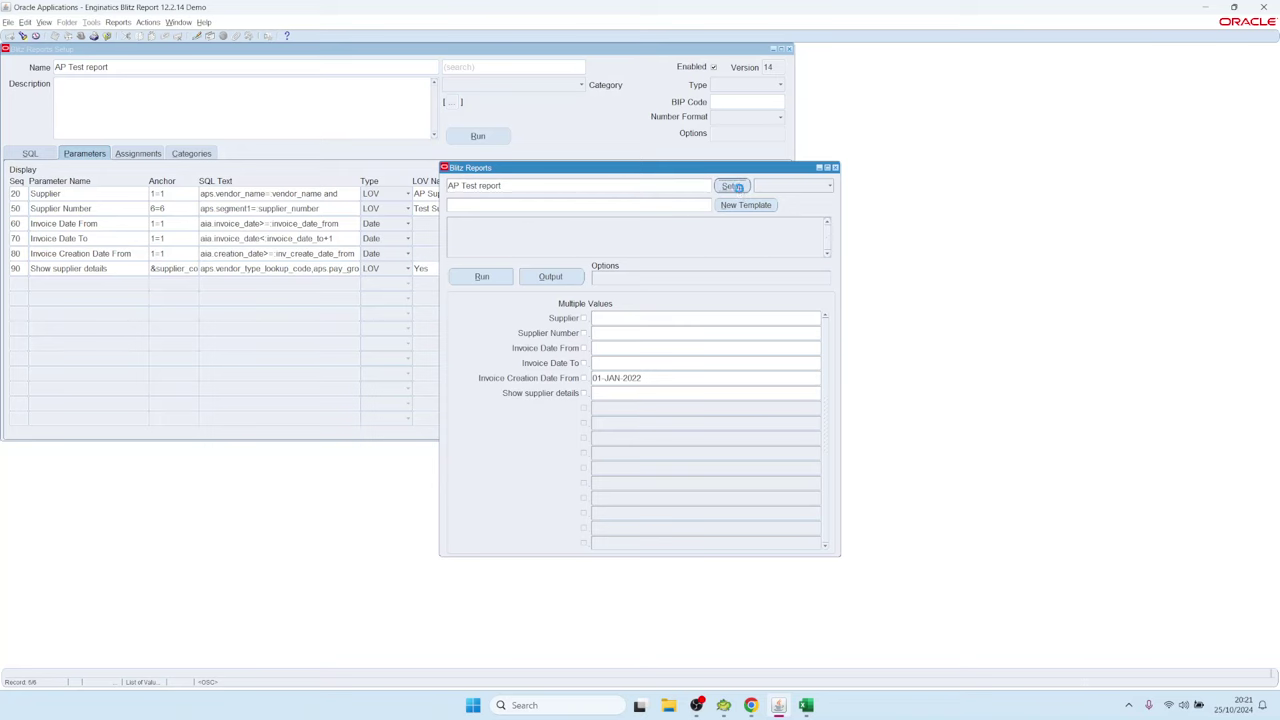
pyautogui.click(176, 269)
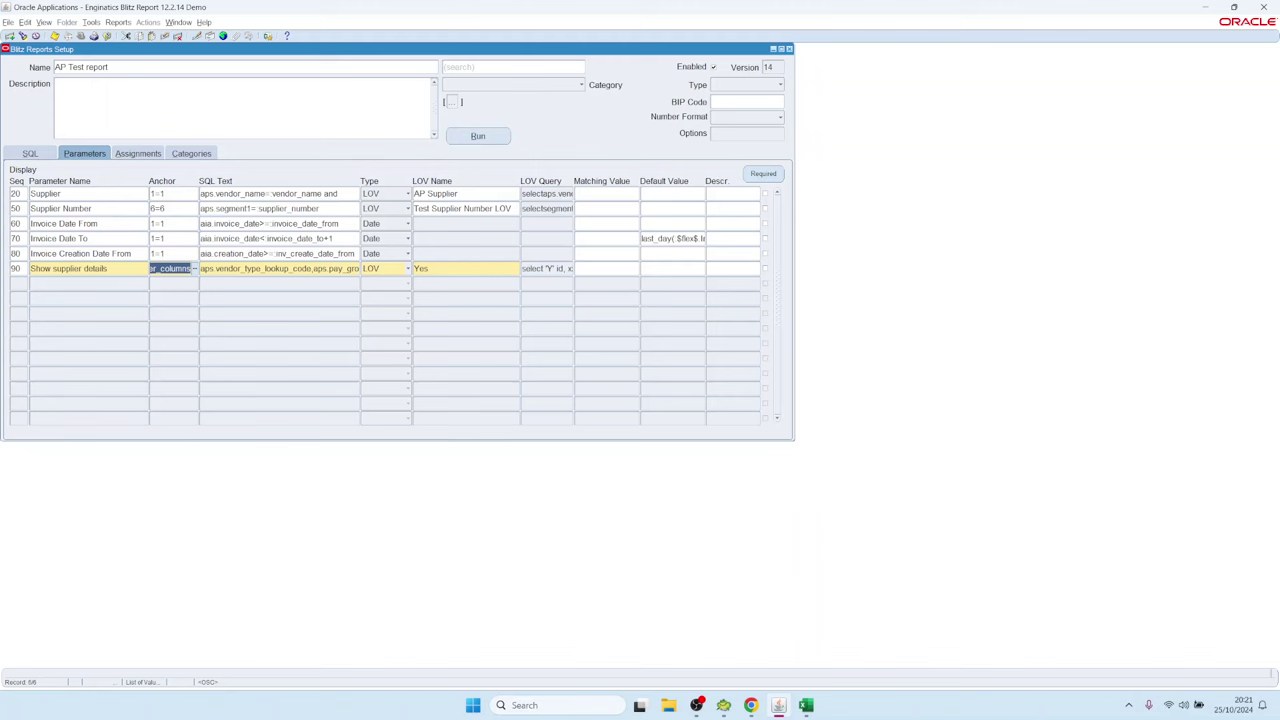
# - Switch to Chrome and examine the :bind section of the Blitz Report Developer Guide
pyautogui.click(750, 705)
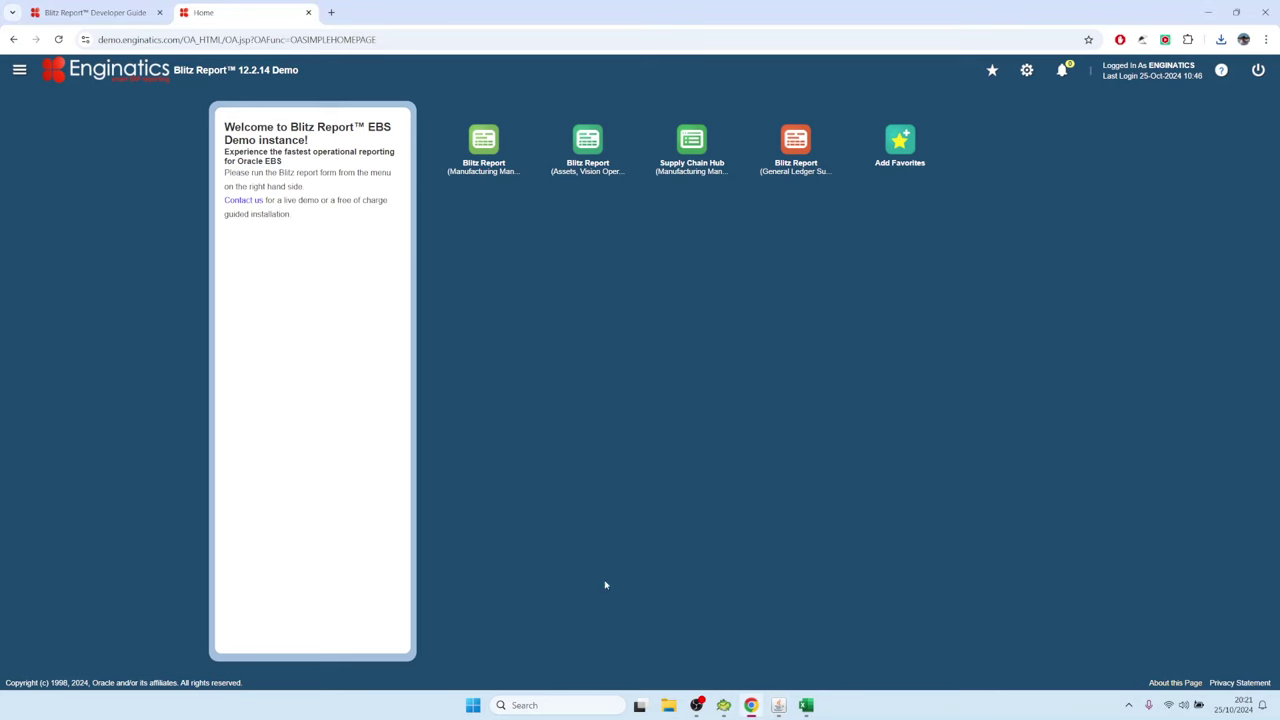
pyautogui.click(110, 13)
pyautogui.scroll(-4, 415, 428)
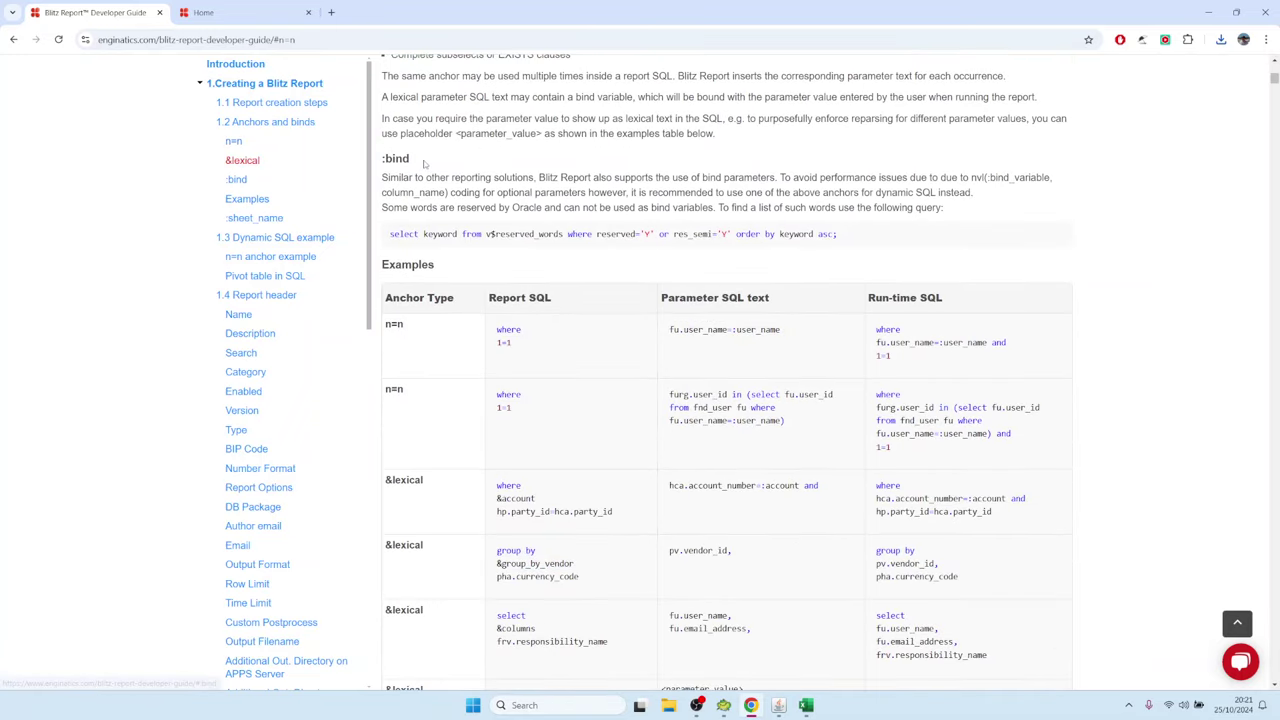
pyautogui.moveTo(421, 163); pyautogui.dragTo(379, 155)
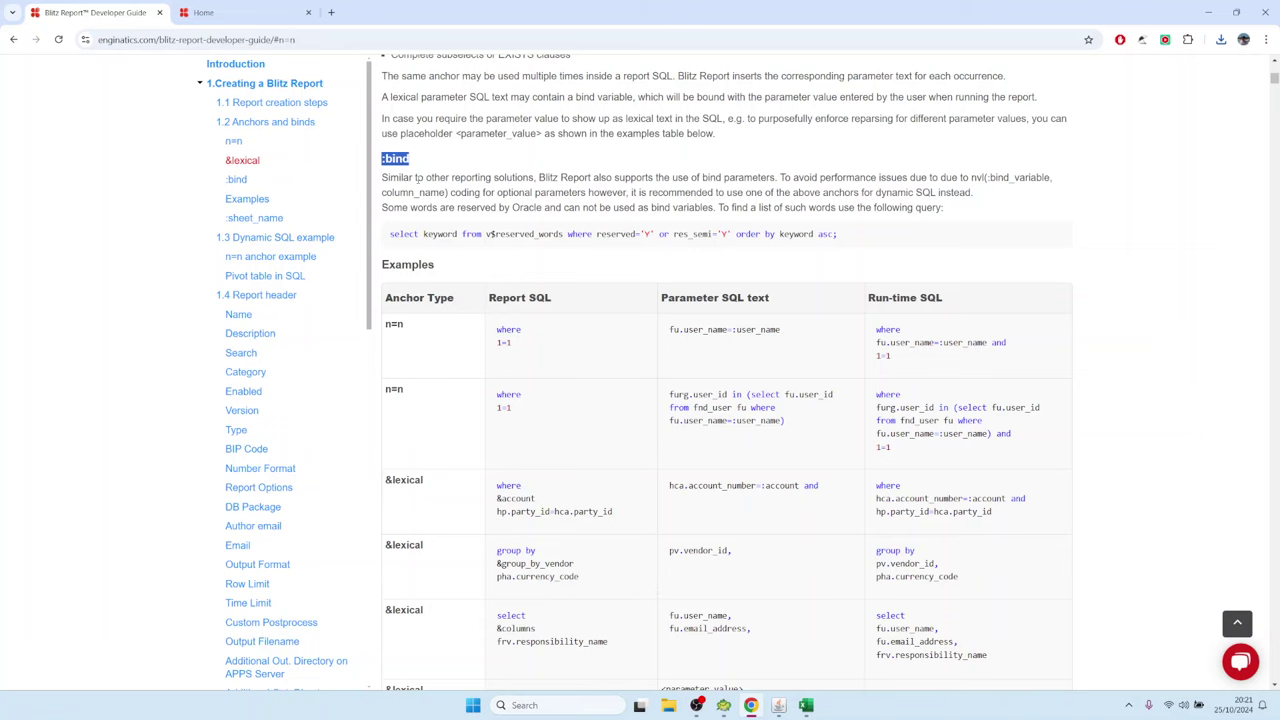
# - Switch back to Oracle Applications and copy the Supplier parameter's SQL text
pyautogui.click(778, 705)
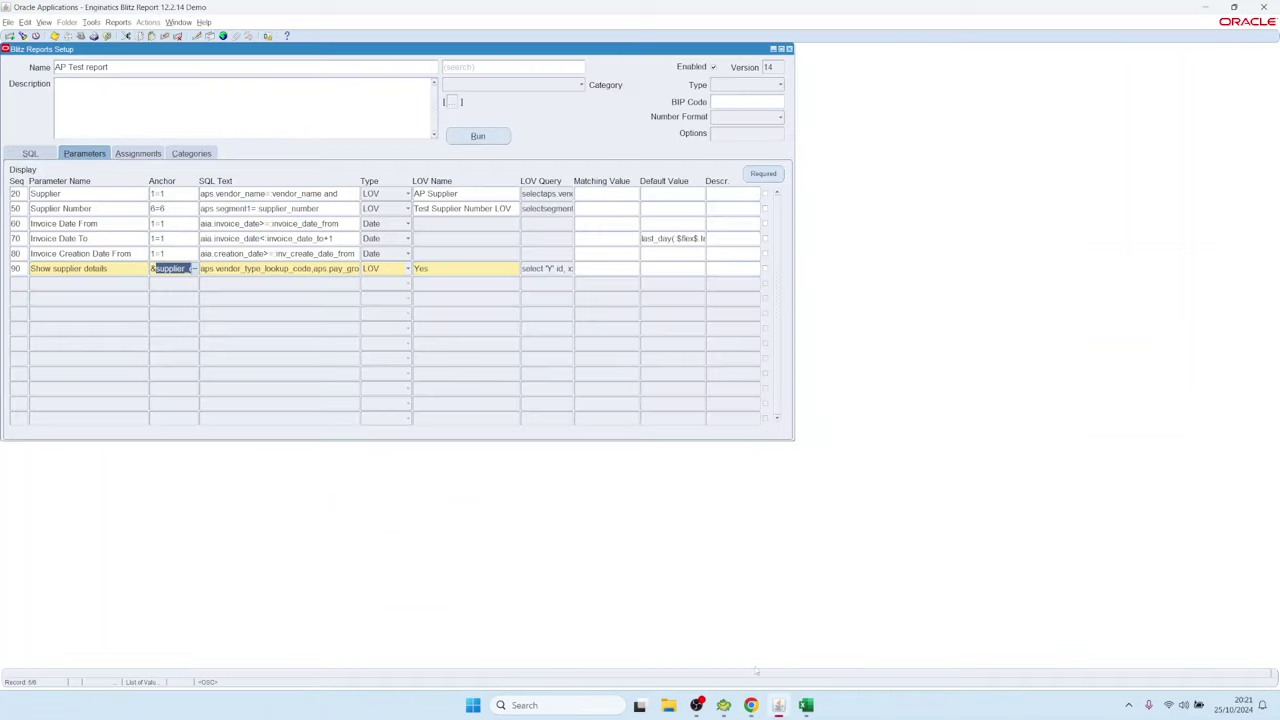
pyautogui.click(92, 193)
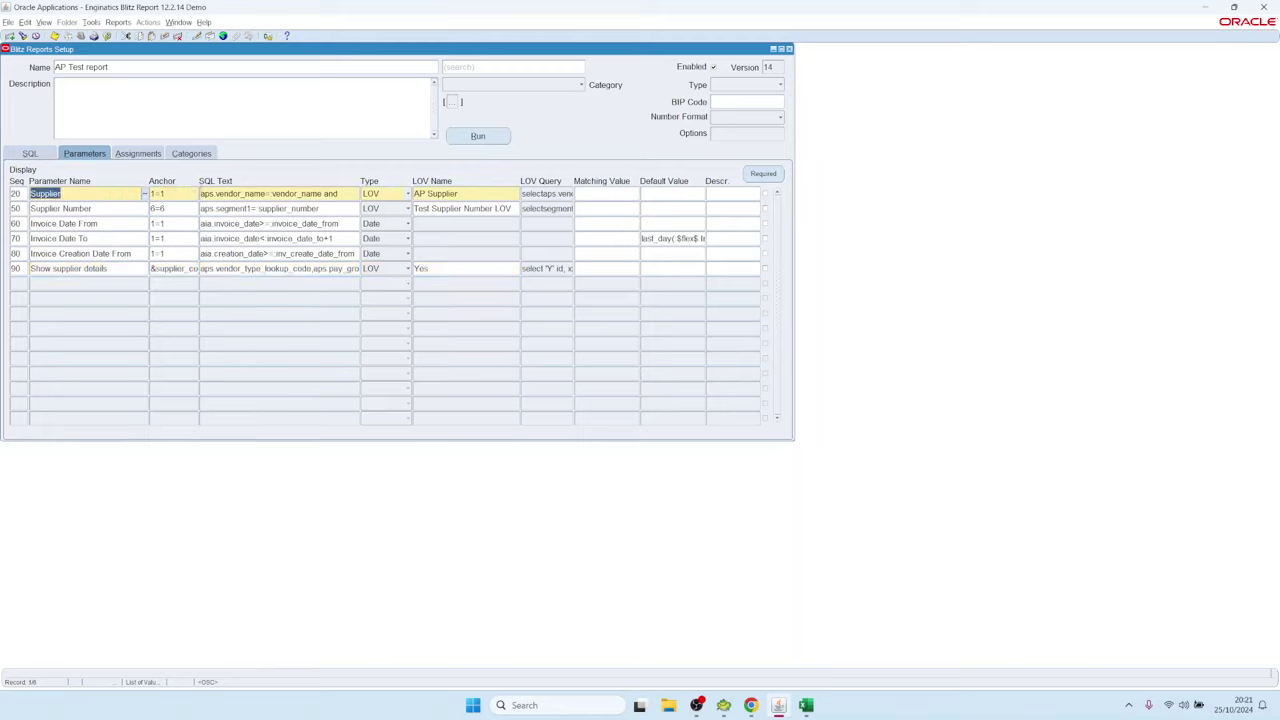
pyautogui.click(342, 196)
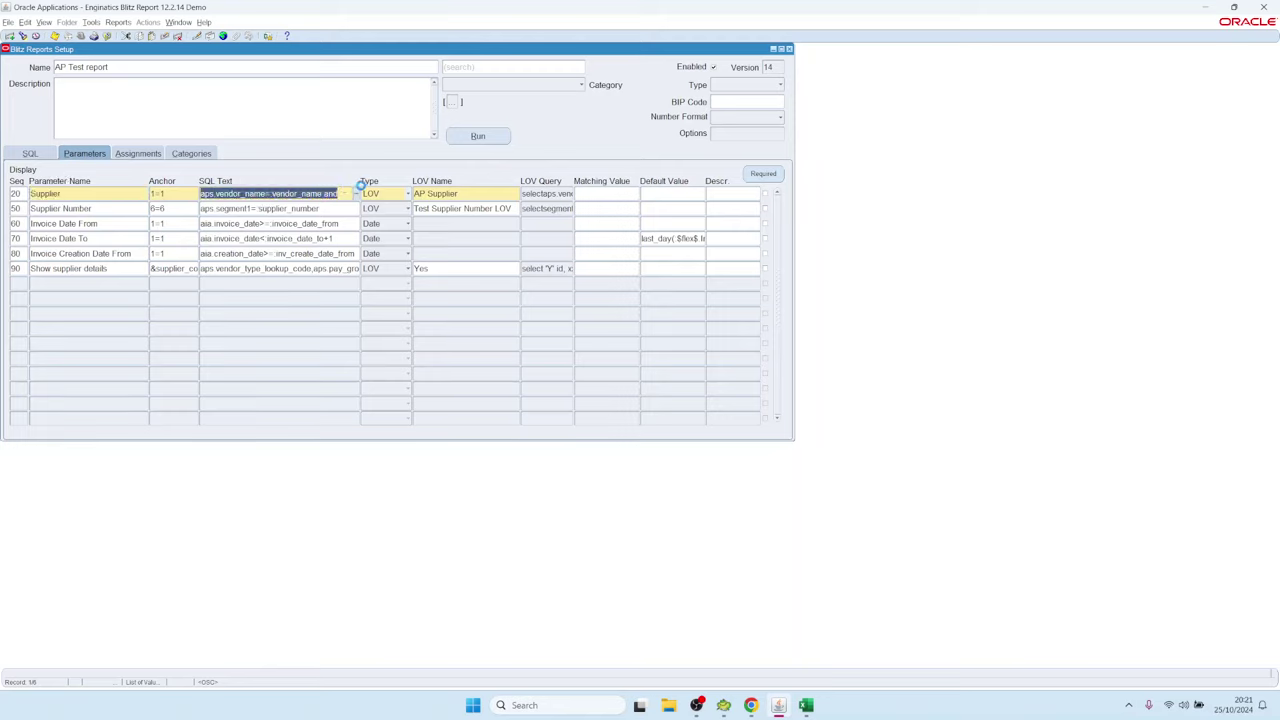
# - Add the line "aps.vendor_name=:vendor_name_2 and" above 6=6 in the report SQL, and open the run form to save the change
pyautogui.click(50, 153)
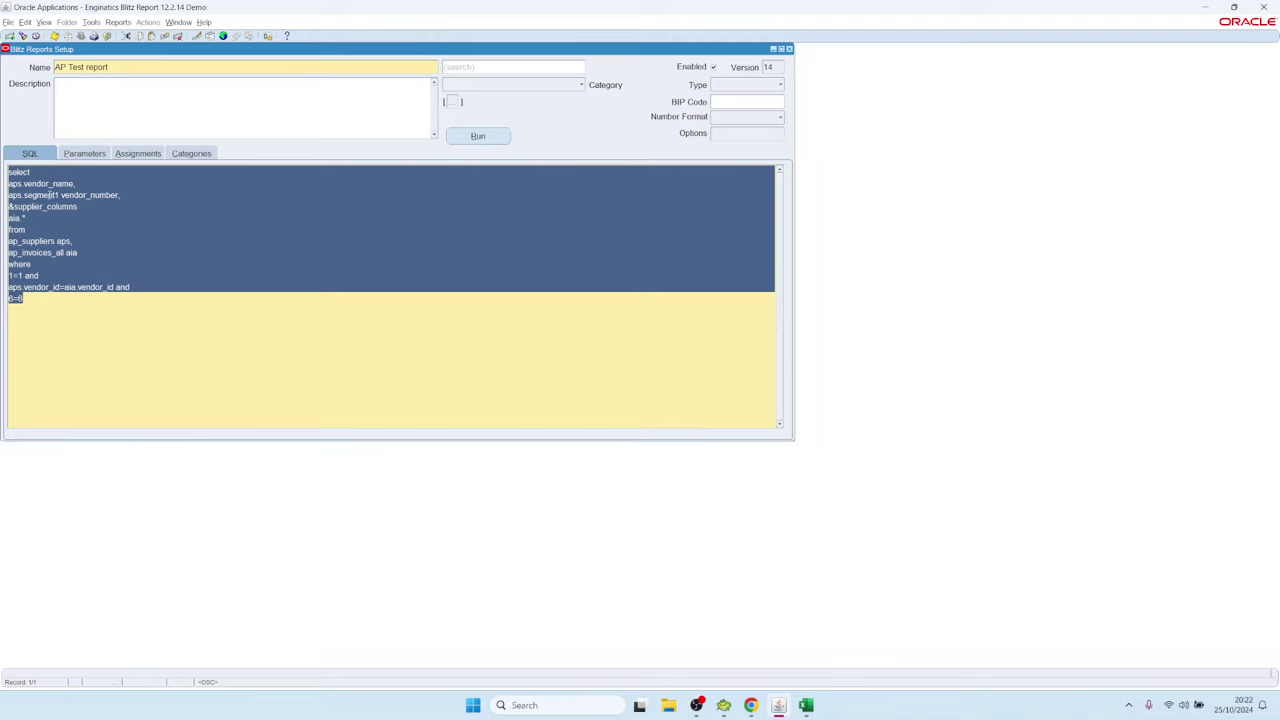
pyautogui.click(51, 228)
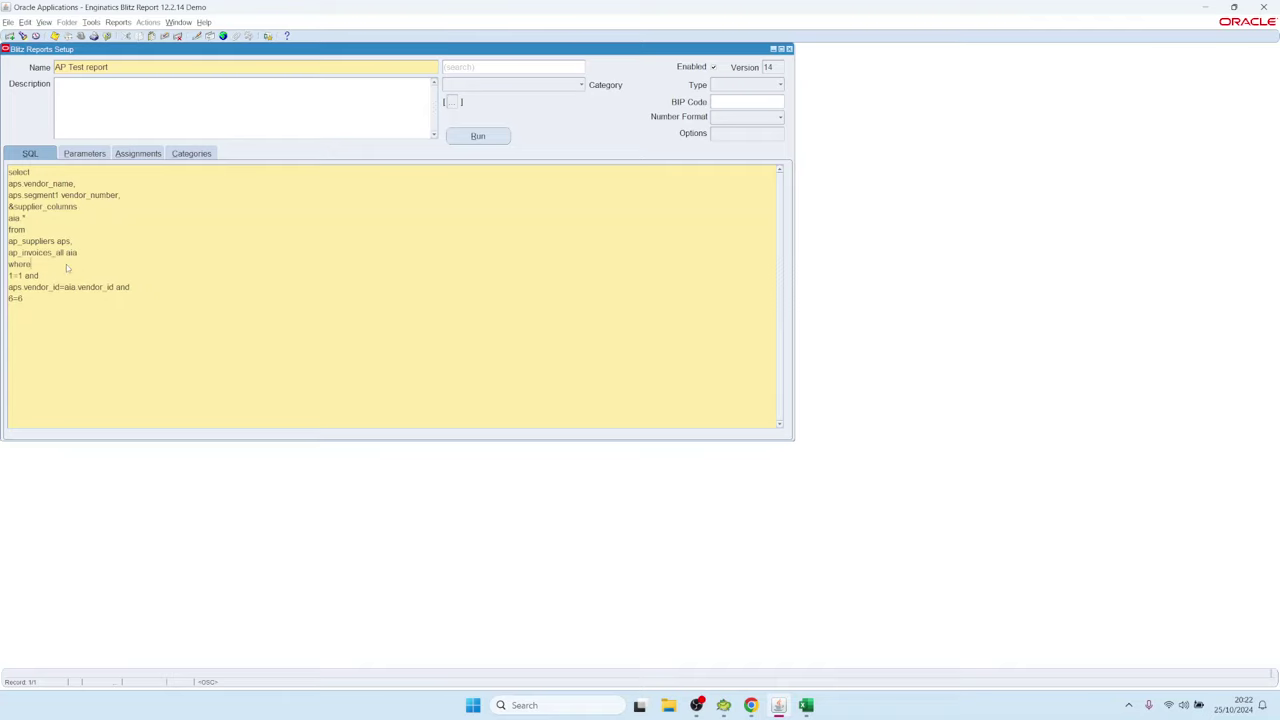
pyautogui.write('and')
pyautogui.press('BackSpace')
pyautogui.press('BackSpace')
pyautogui.press('BackSpace')
pyautogui.press('BackSpace')
pyautogui.press('Home')
pyautogui.press('Return')
pyautogui.write('aps.vendor_name= vendor_name and')
pyautogui.write('_2')
pyautogui.click(478, 135)
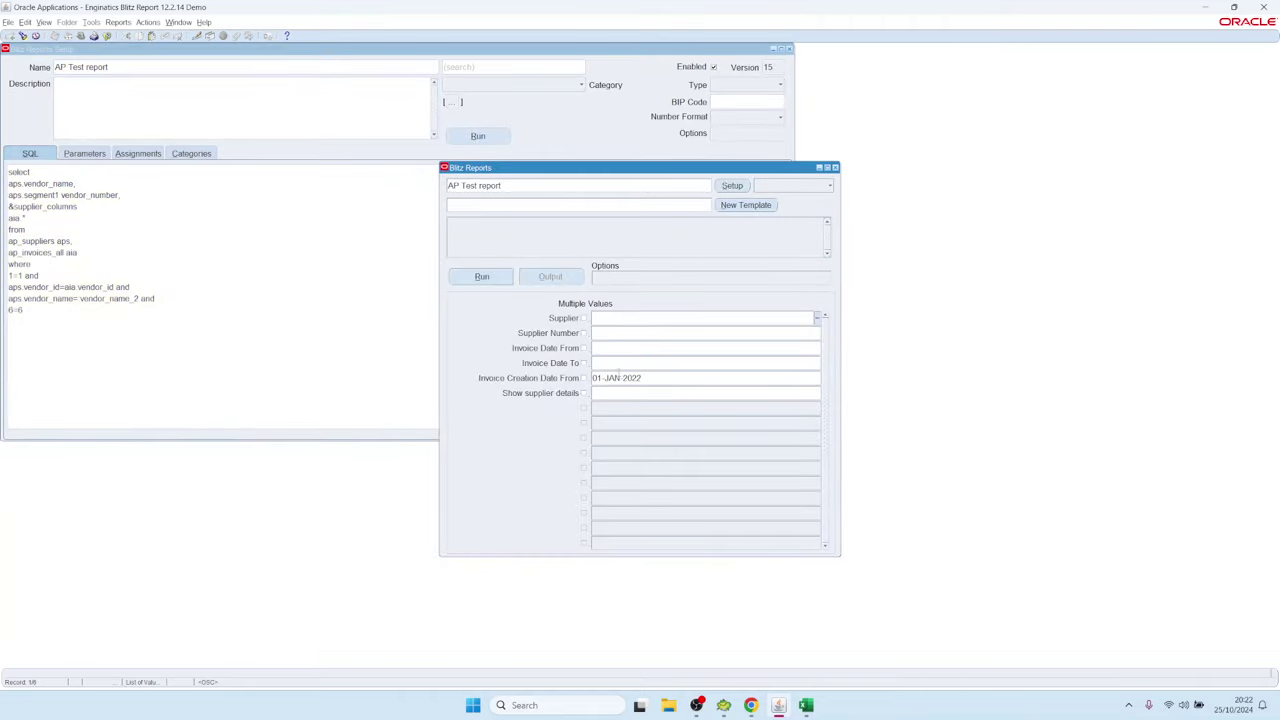
# - Return to the report setup and change the Supplier parameter's anchor to :vendor_name_2
pyautogui.click(733, 185)
pyautogui.click(98, 154)
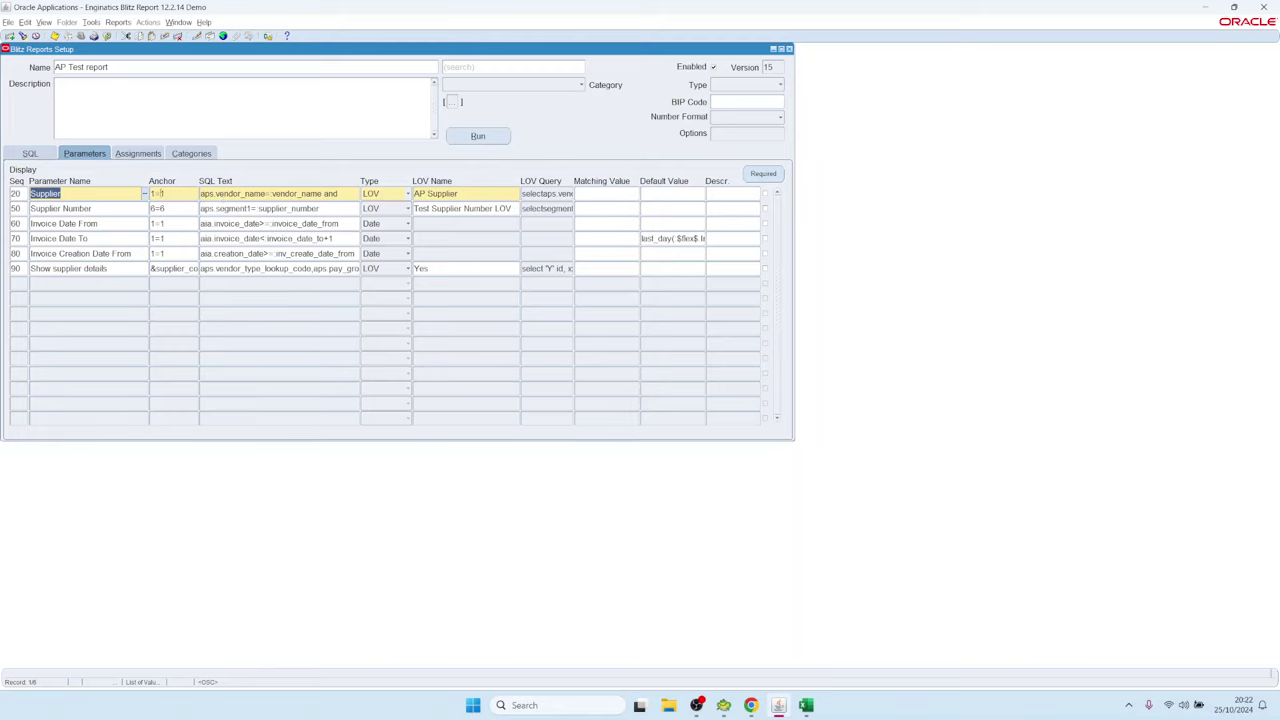
pyautogui.click(64, 196)
pyautogui.moveTo(201, 195); pyautogui.dragTo(358, 198)
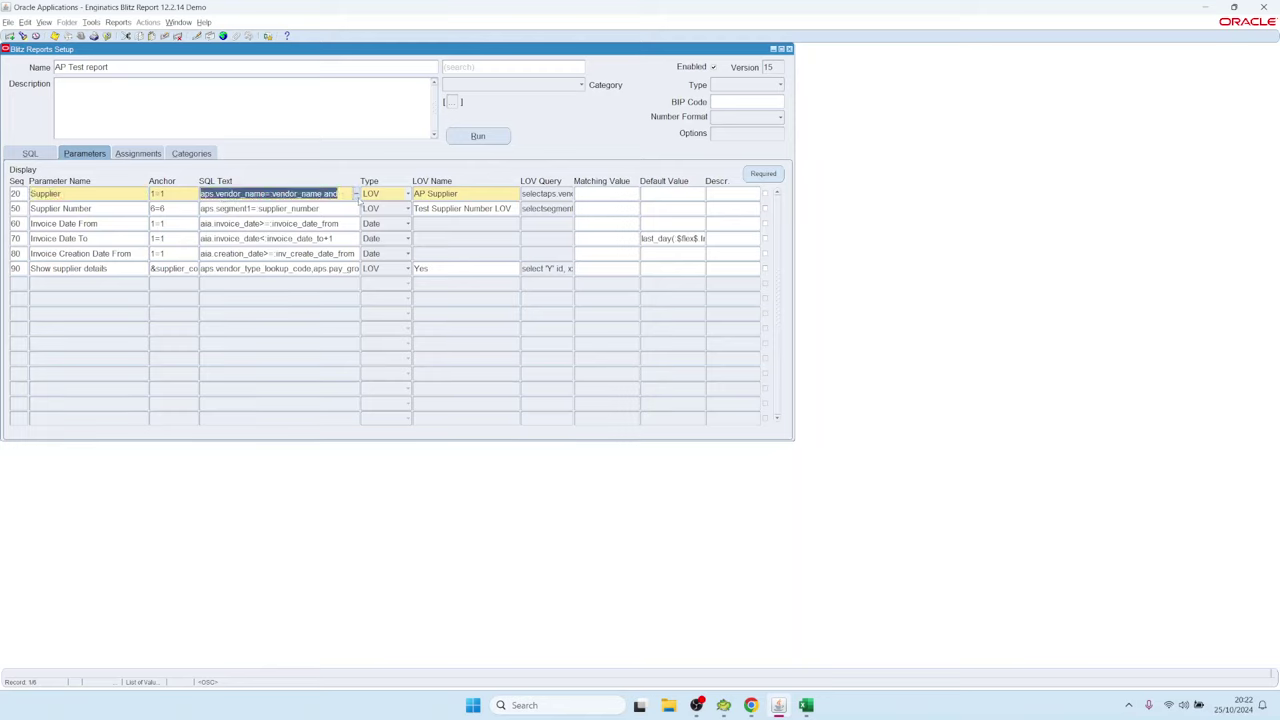
pyautogui.doubleClick(192, 196)
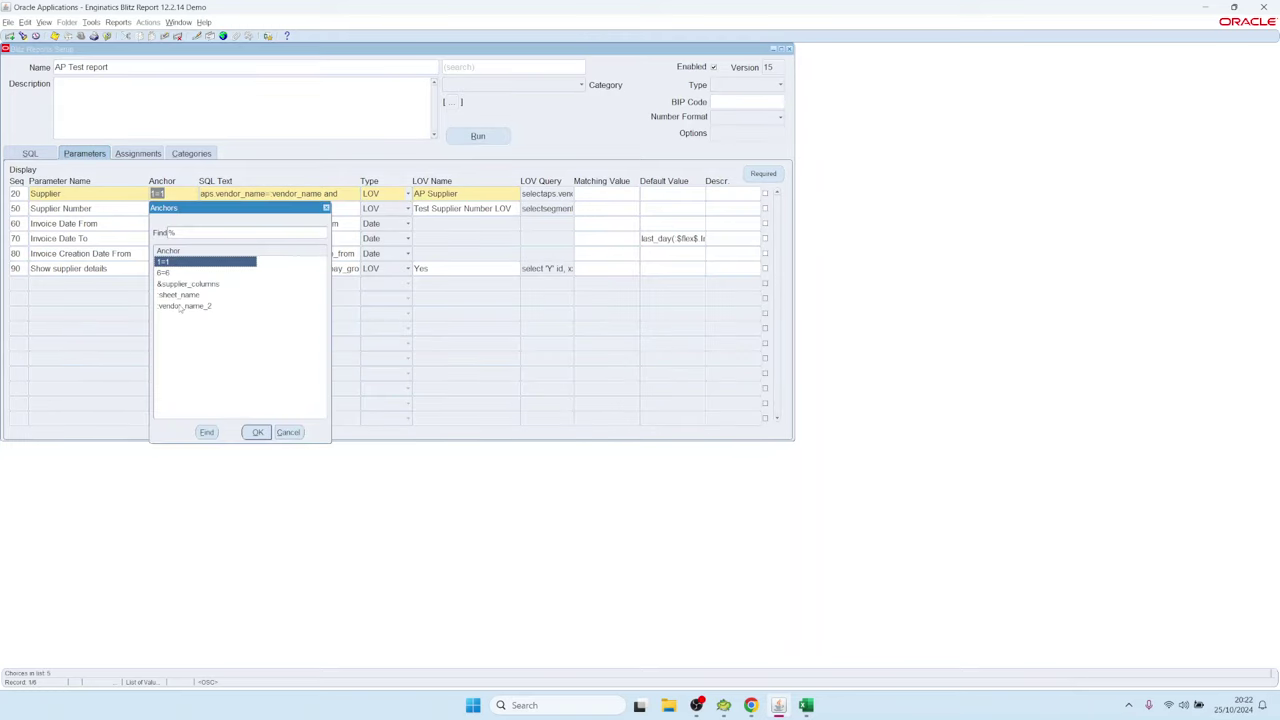
pyautogui.click(182, 306)
pyautogui.doubleClick(198, 308)
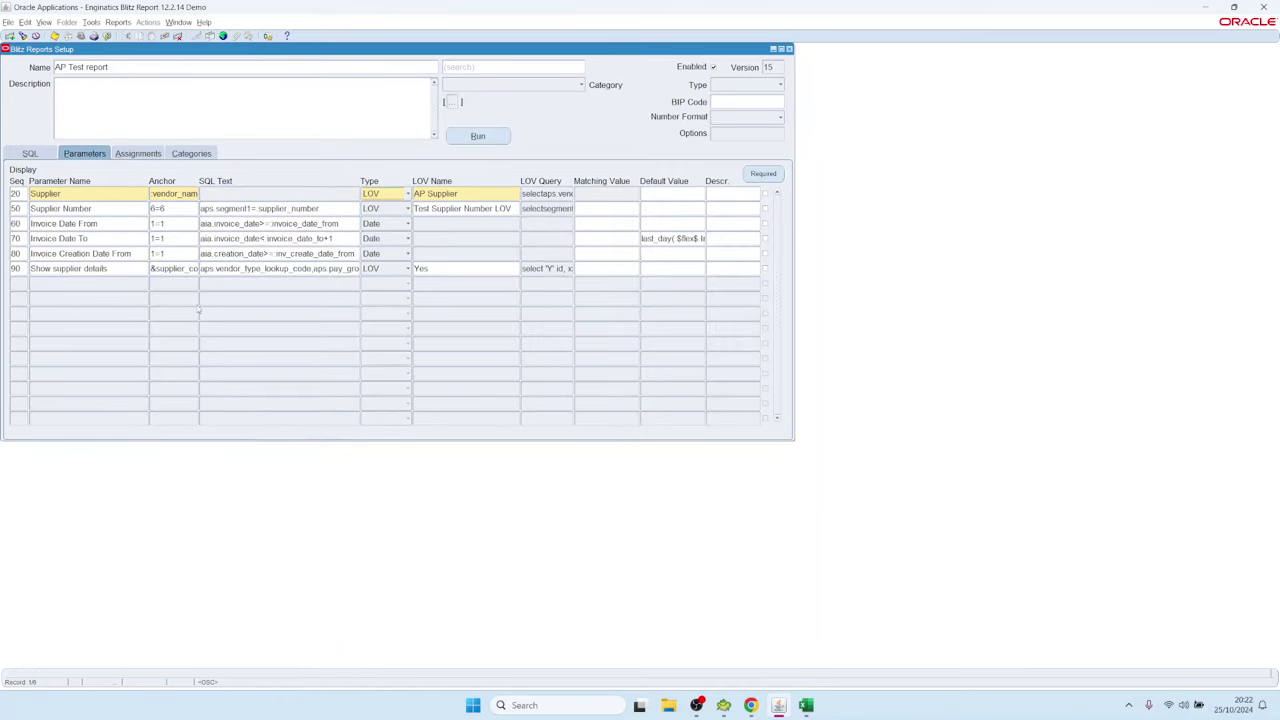
# - Run the report for supplier 3M Health Care and check the Vendor Name column in the Excel output
pyautogui.click(474, 138)
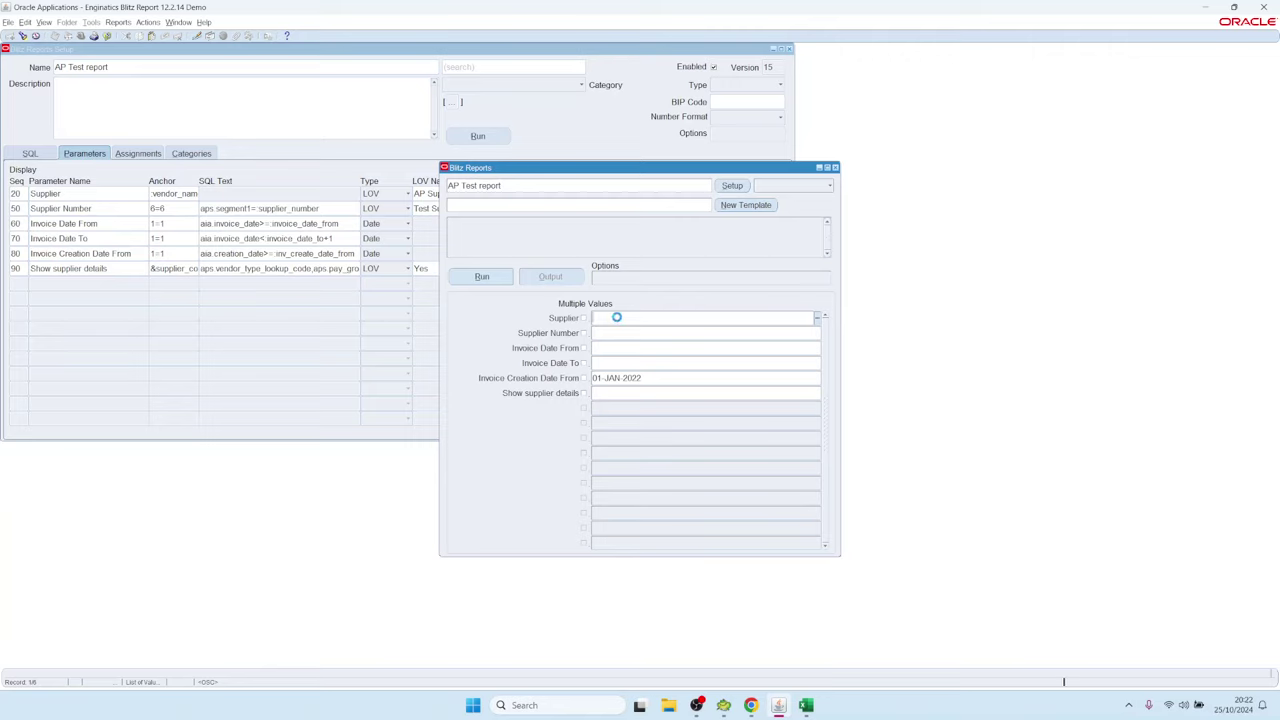
pyautogui.doubleClick(614, 320)
pyautogui.write('3m')
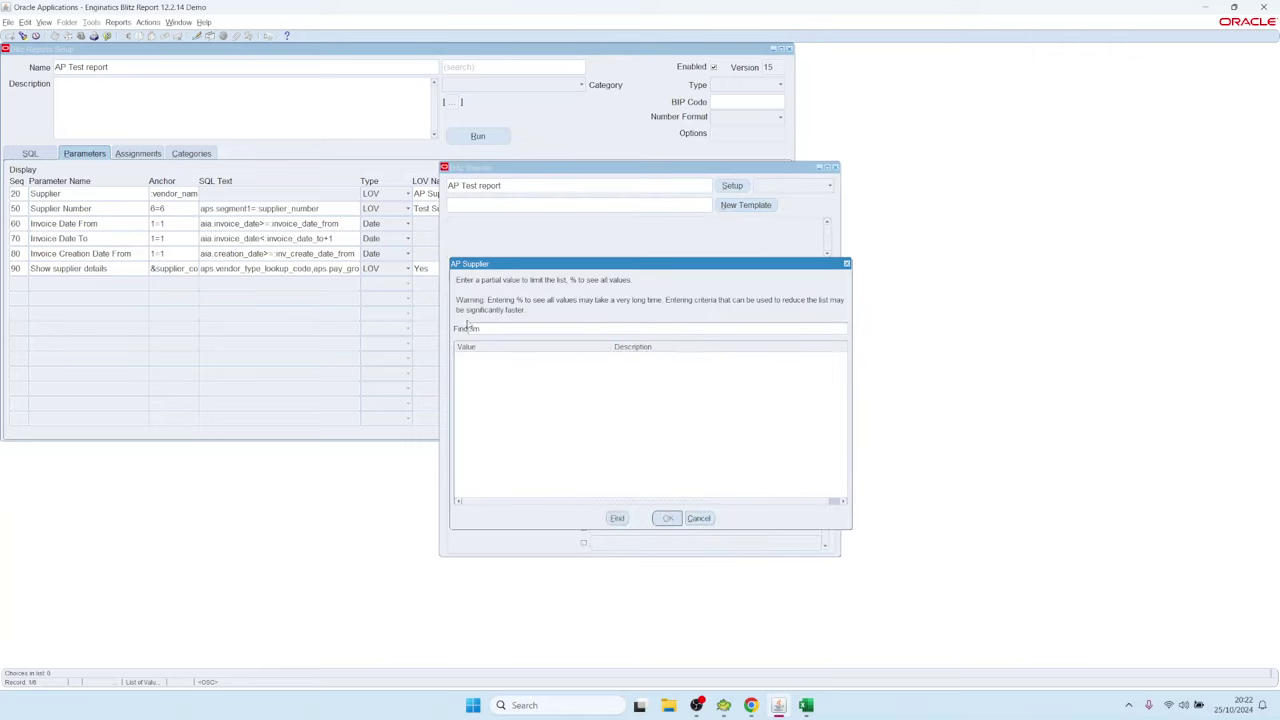
pyautogui.press('Return')
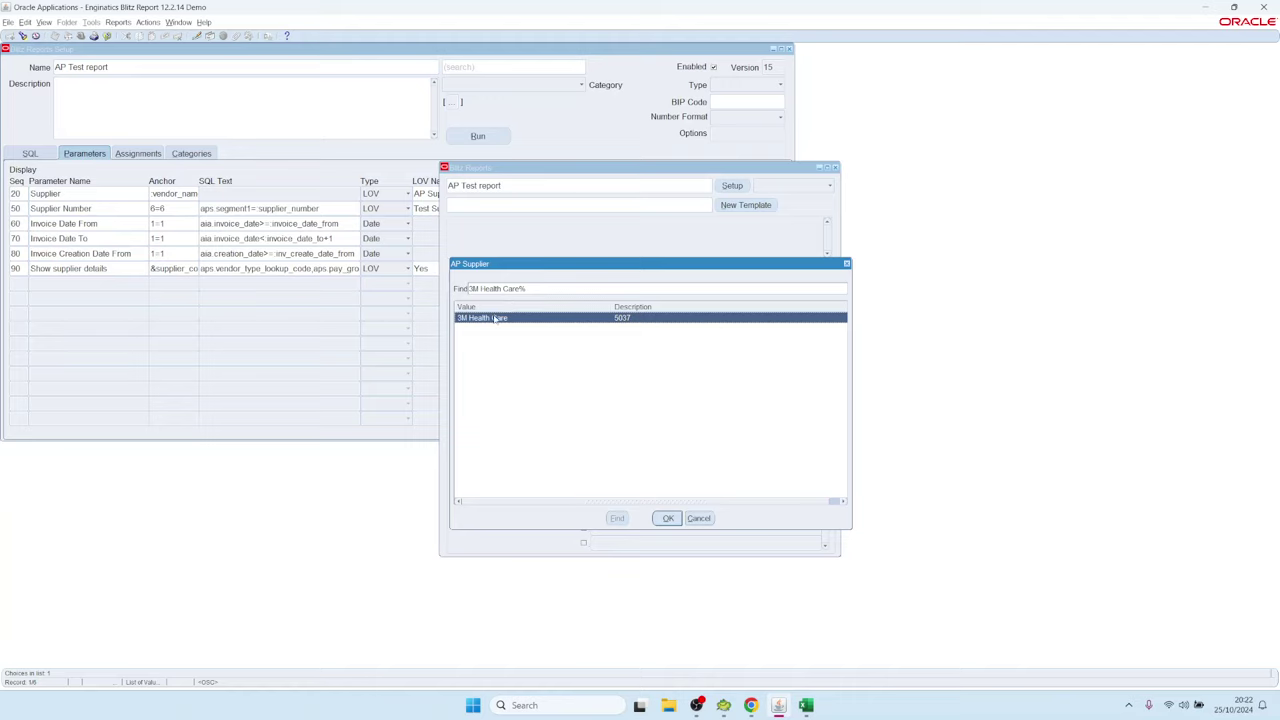
pyautogui.doubleClick(495, 318)
pyautogui.click(481, 277)
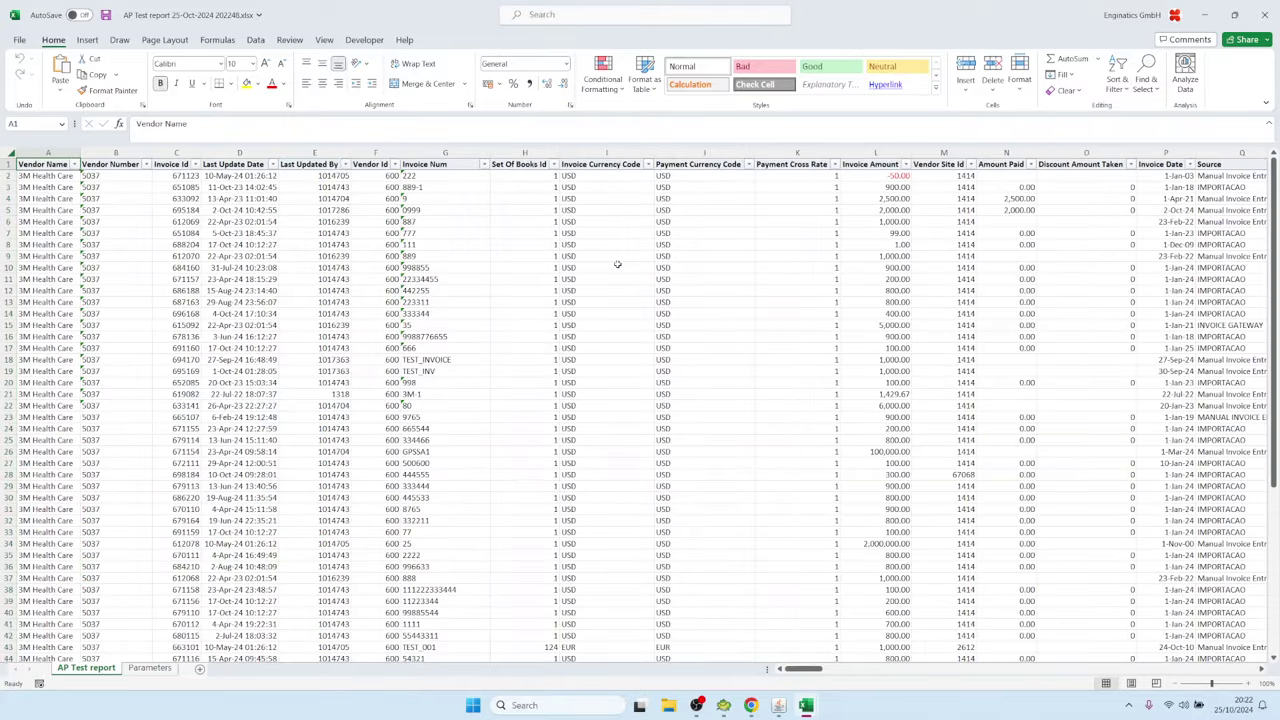
pyautogui.moveTo(55, 187); pyautogui.dragTo(60, 424)
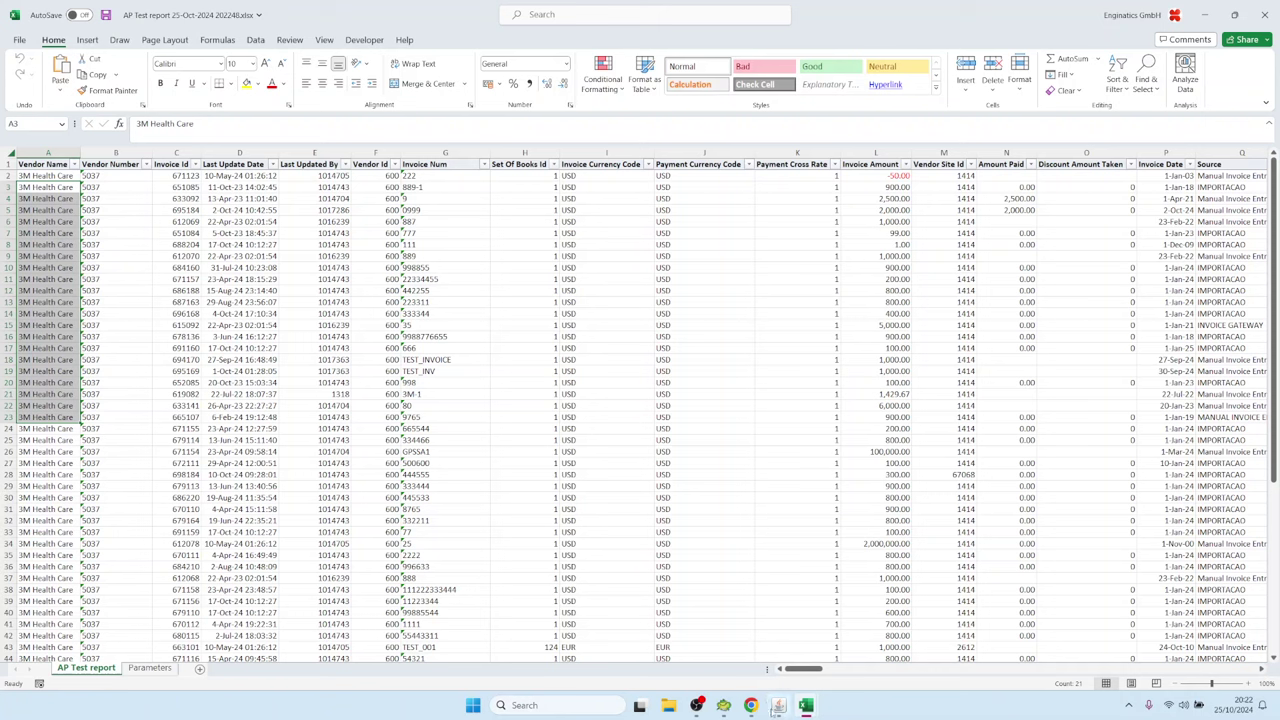
# - Switch back to Oracle Applications, clear the Supplier value and rerun the report
pyautogui.click(778, 707)
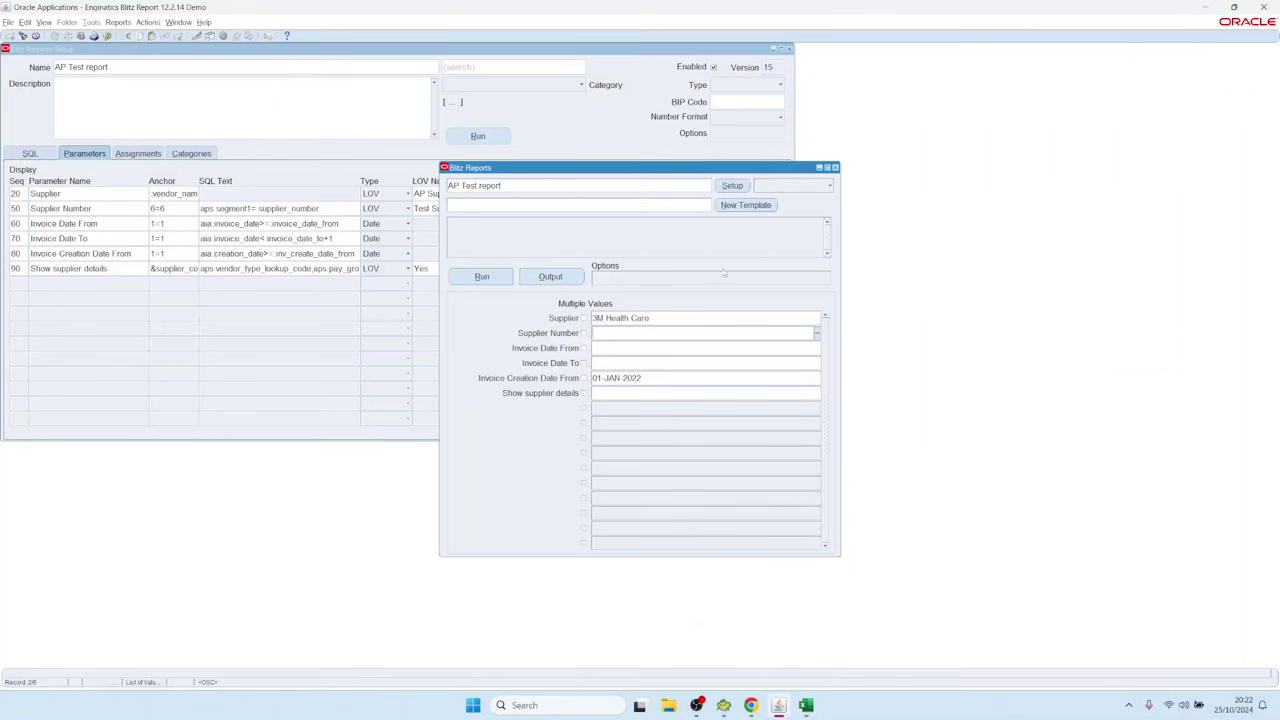
pyautogui.tripleClick(658, 320)
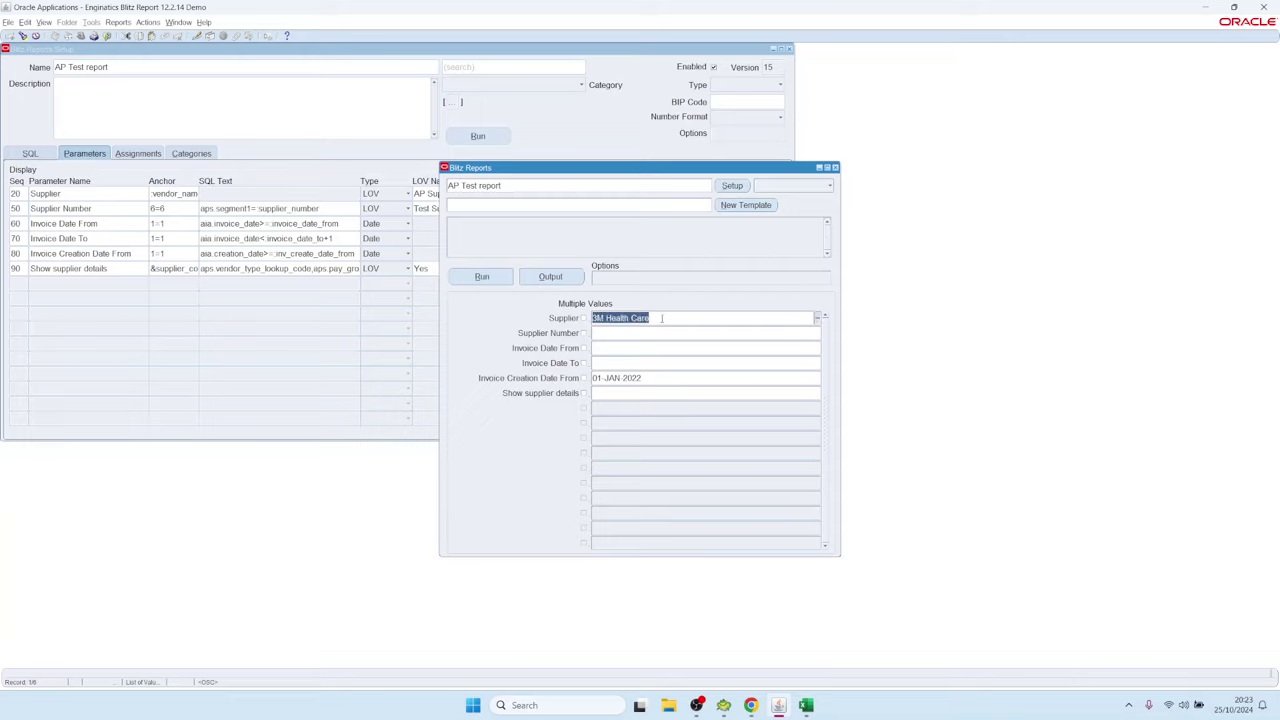
pyautogui.press('Delete')
pyautogui.click(481, 277)
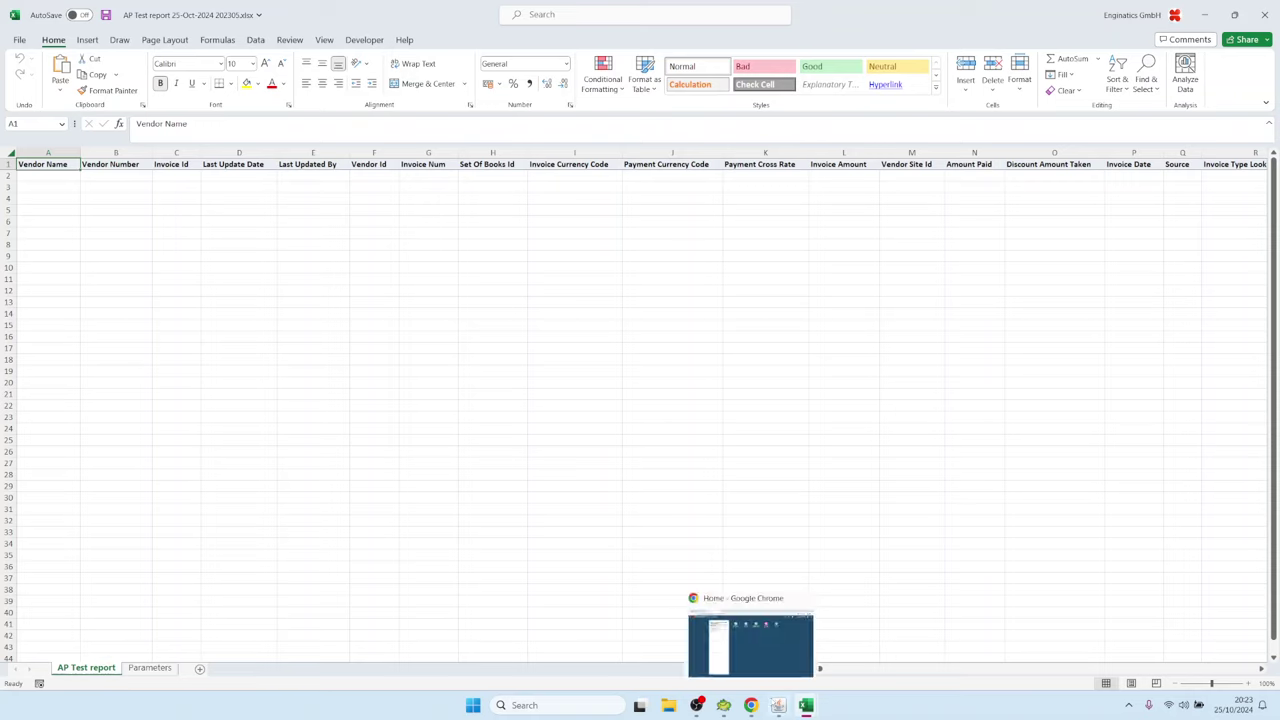
# - Back in Oracle Applications, change the report SQL condition to aps.vendor_name=nvl(:vendor_name_2,aps.vendor_name) and open the run form to save it
pyautogui.click(778, 706)
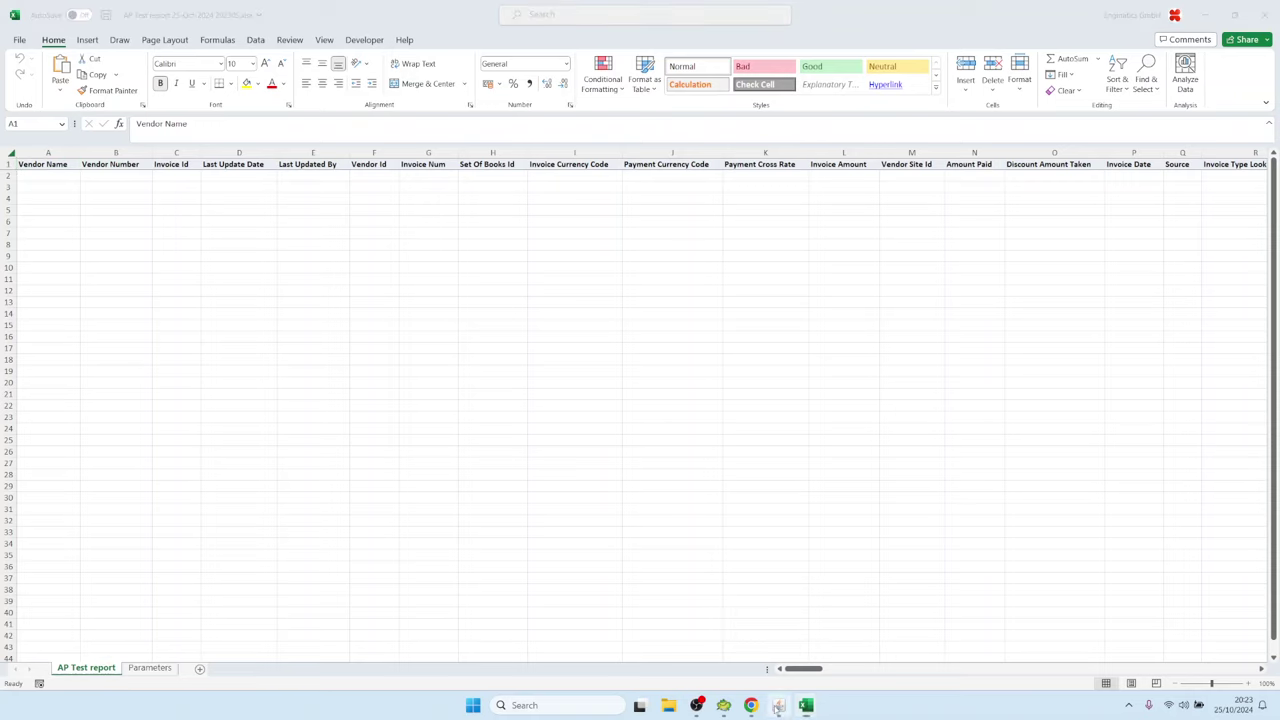
pyautogui.click(174, 194)
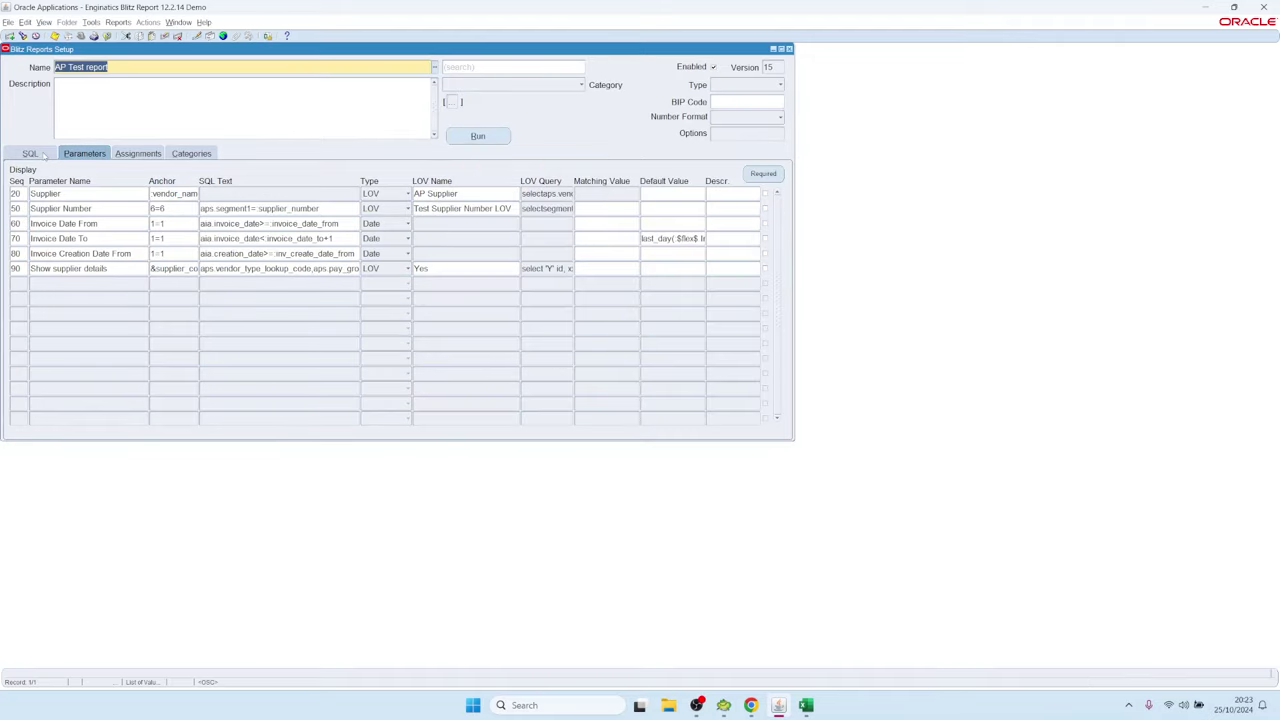
pyautogui.click(30, 153)
pyautogui.click(55, 298)
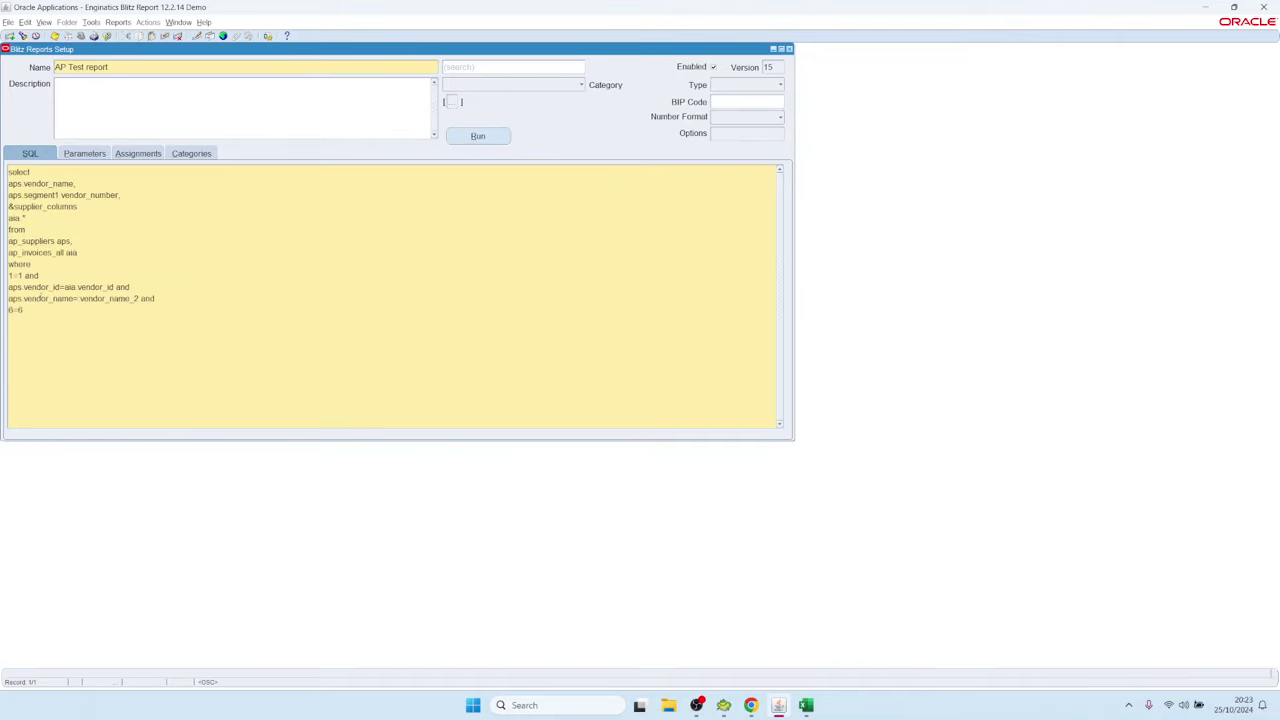
pyautogui.moveTo(8, 298); pyautogui.dragTo(74, 298)
pyautogui.hotkey('ctrl', 'c')
pyautogui.click(105, 298)
pyautogui.write('nvl(')
pyautogui.write(',')
pyautogui.hotkey('ctrl', 'v')
pyautogui.write(')')
pyautogui.hotkey('alt', 'r')
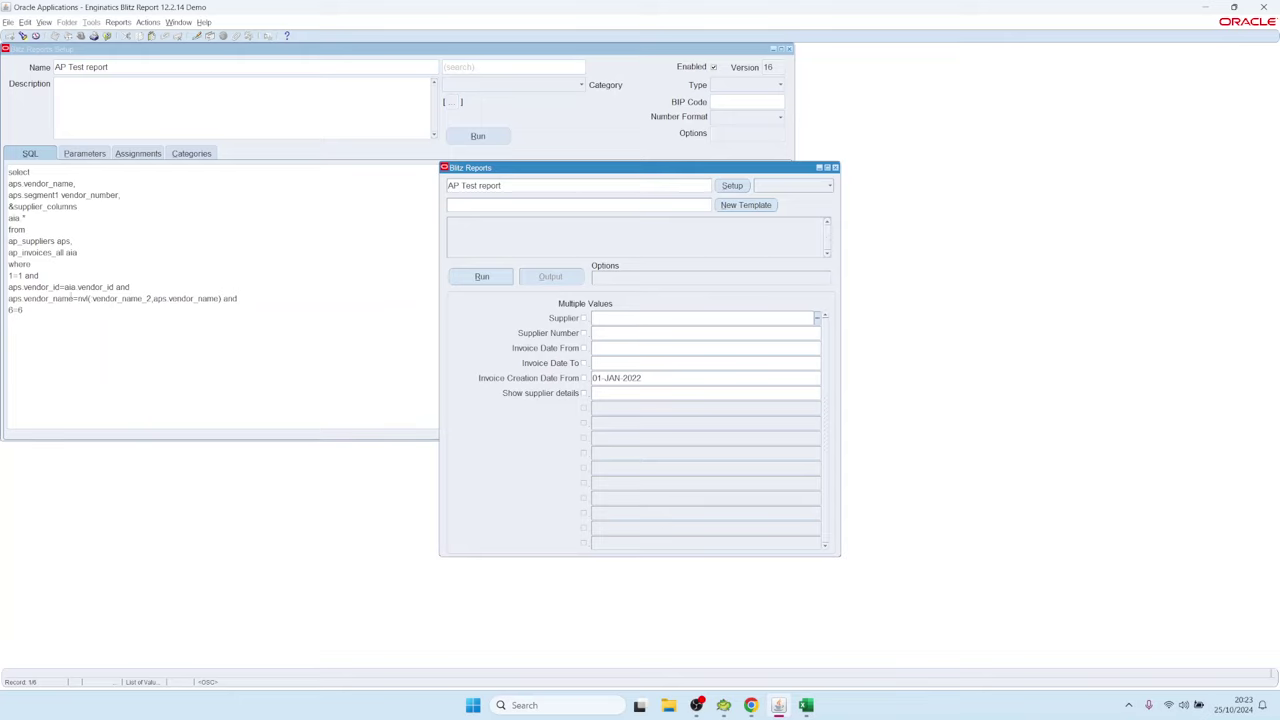
# - Return to the setup and compare the nvl condition and 1=1 anchor in the SQL with the Supplier Number parameter's SQL text
pyautogui.click(733, 187)
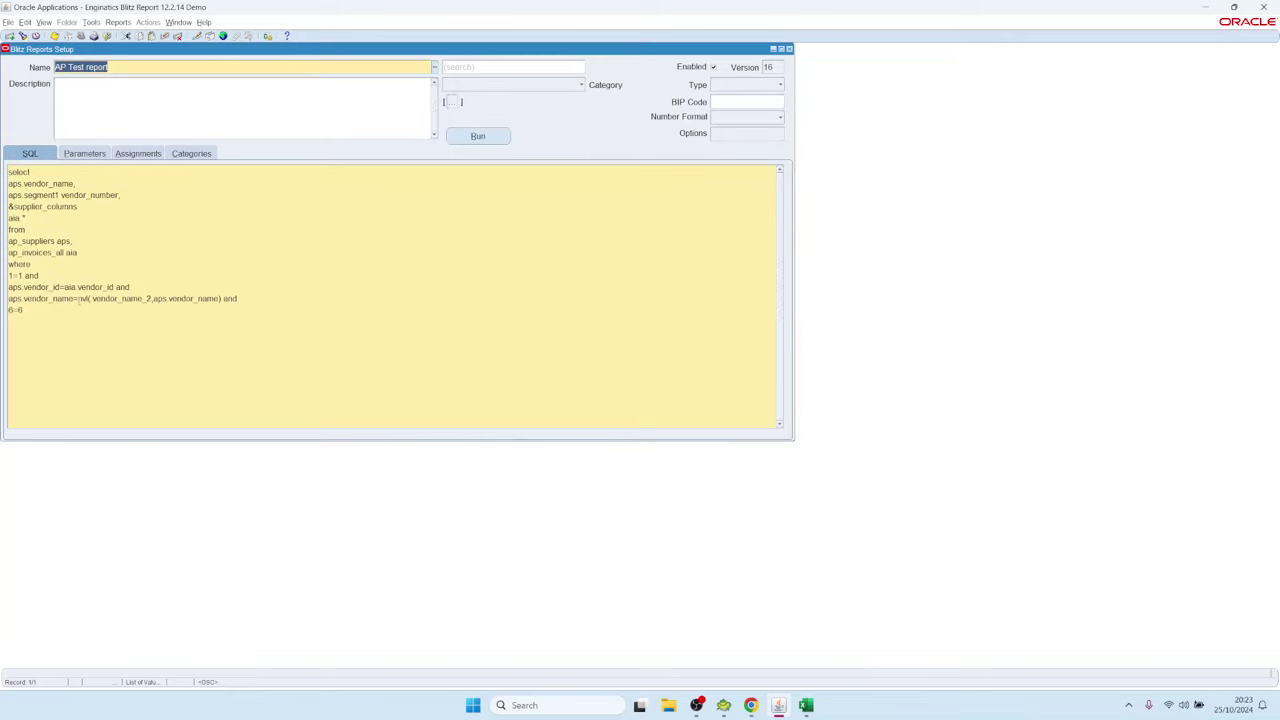
pyautogui.keyDown('shift'); pyautogui.click(90, 298); pyautogui.keyUp('shift')
pyautogui.click(81, 298)
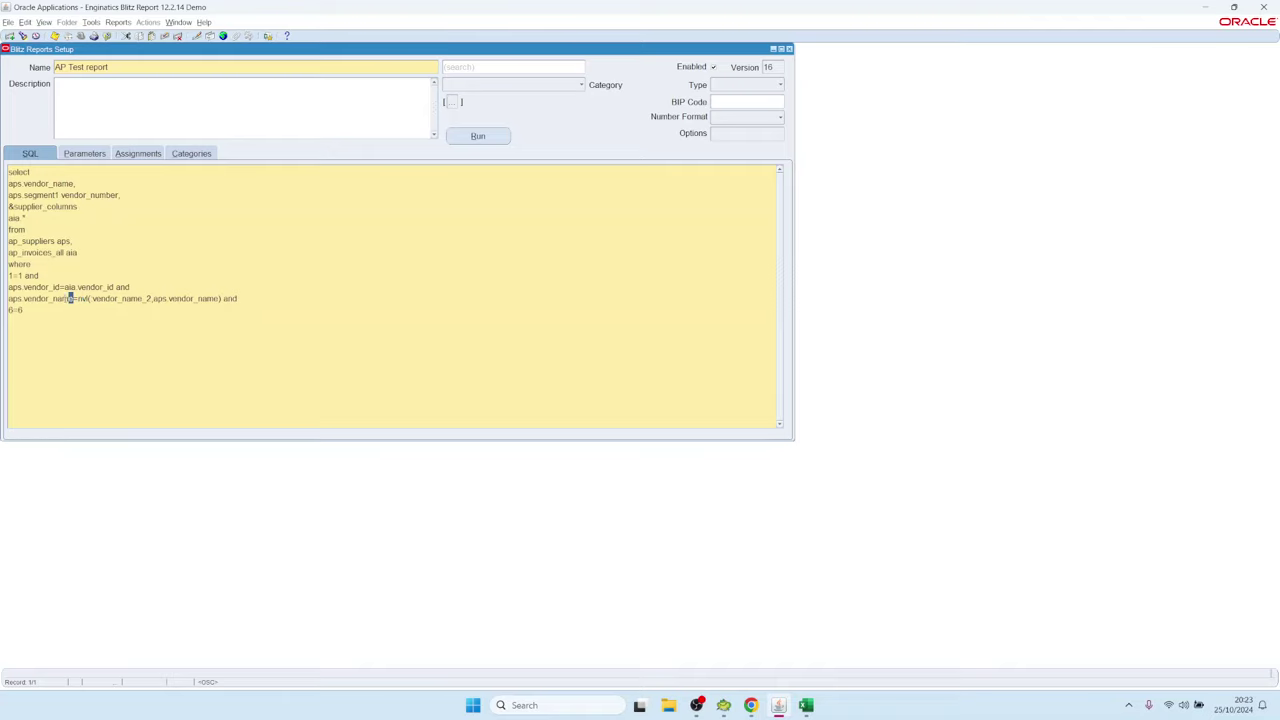
pyautogui.moveTo(73, 298); pyautogui.dragTo(8, 298)
pyautogui.moveTo(78, 298); pyautogui.dragTo(6, 300)
pyautogui.click(222, 310)
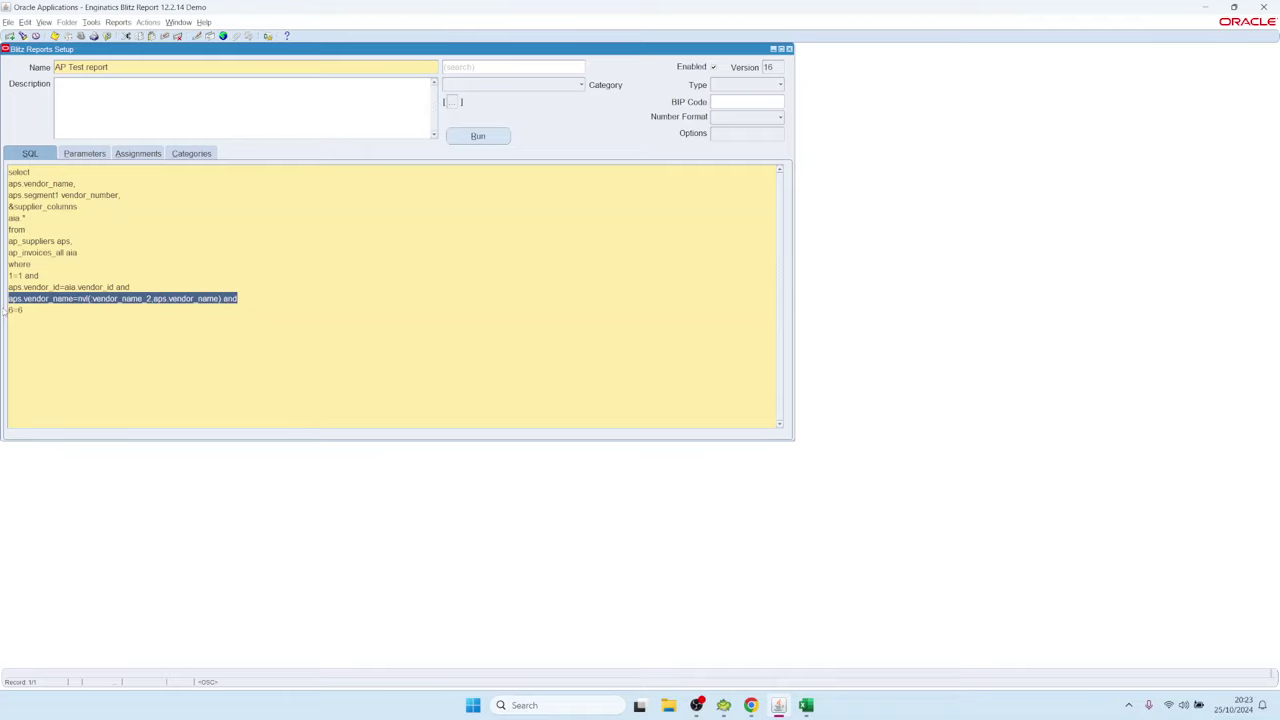
pyautogui.moveTo(26, 275); pyautogui.dragTo(2, 277)
pyautogui.click(78, 151)
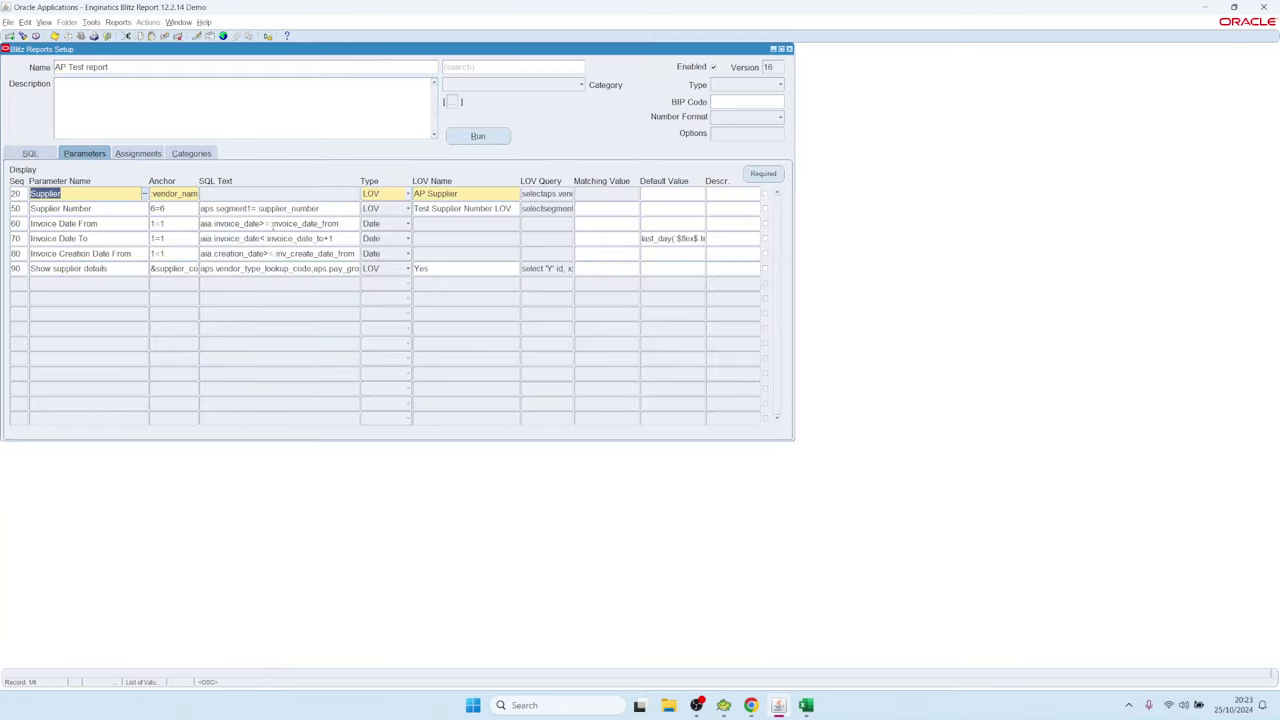
pyautogui.click(326, 208)
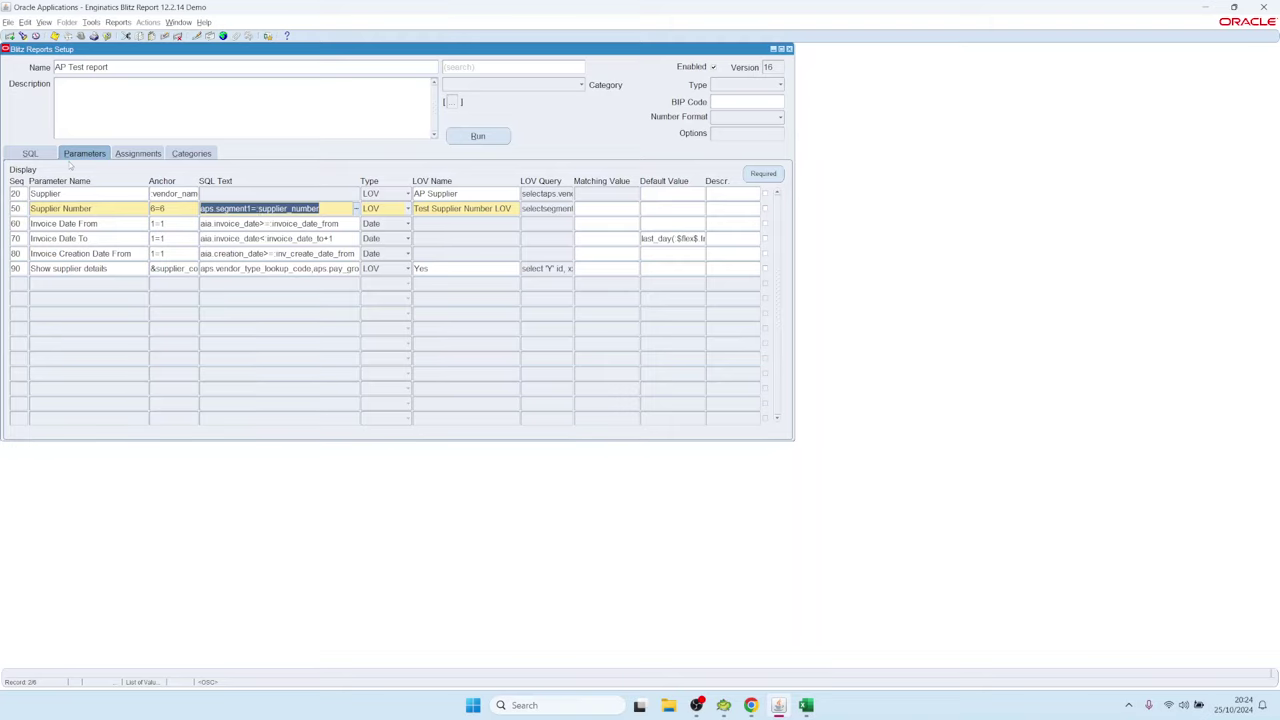
# - Delete the aps.vendor_name=nvl(:vendor_name_2,aps.vendor_name) line from the report SQL
pyautogui.click(38, 154)
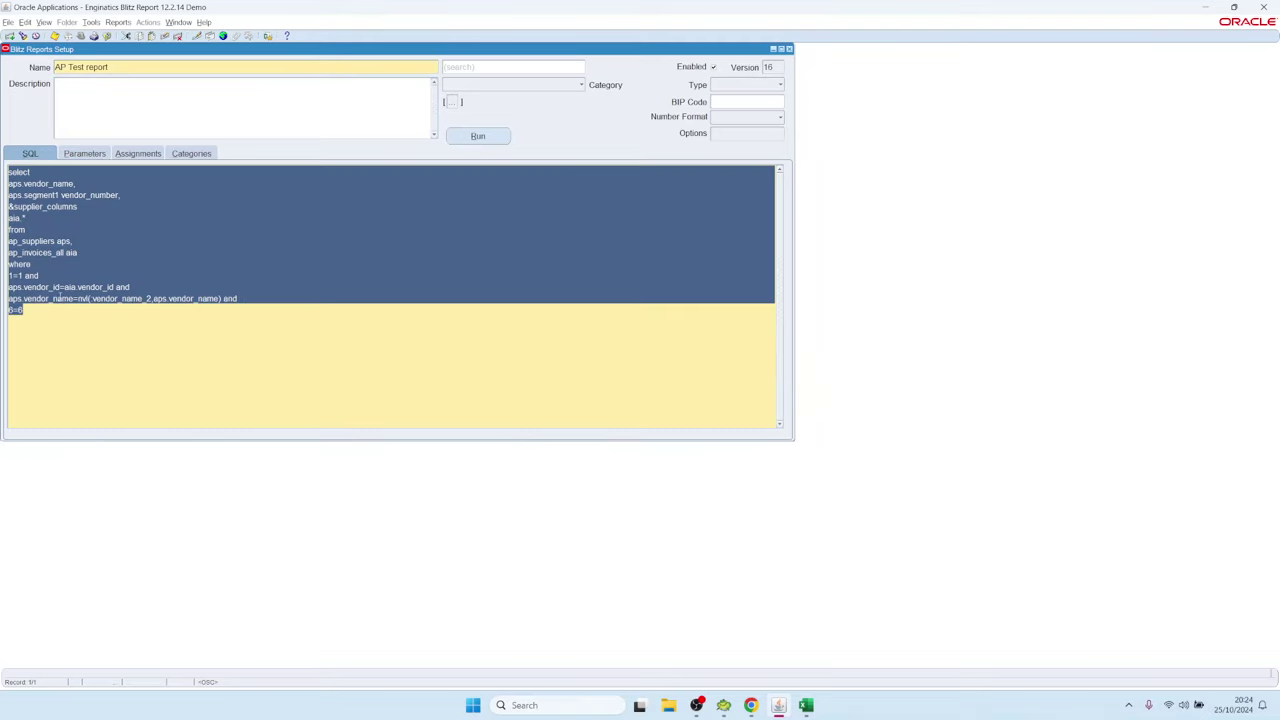
pyautogui.click(60, 298)
pyautogui.press('Home')
pyautogui.hotkey('shift', 'End')
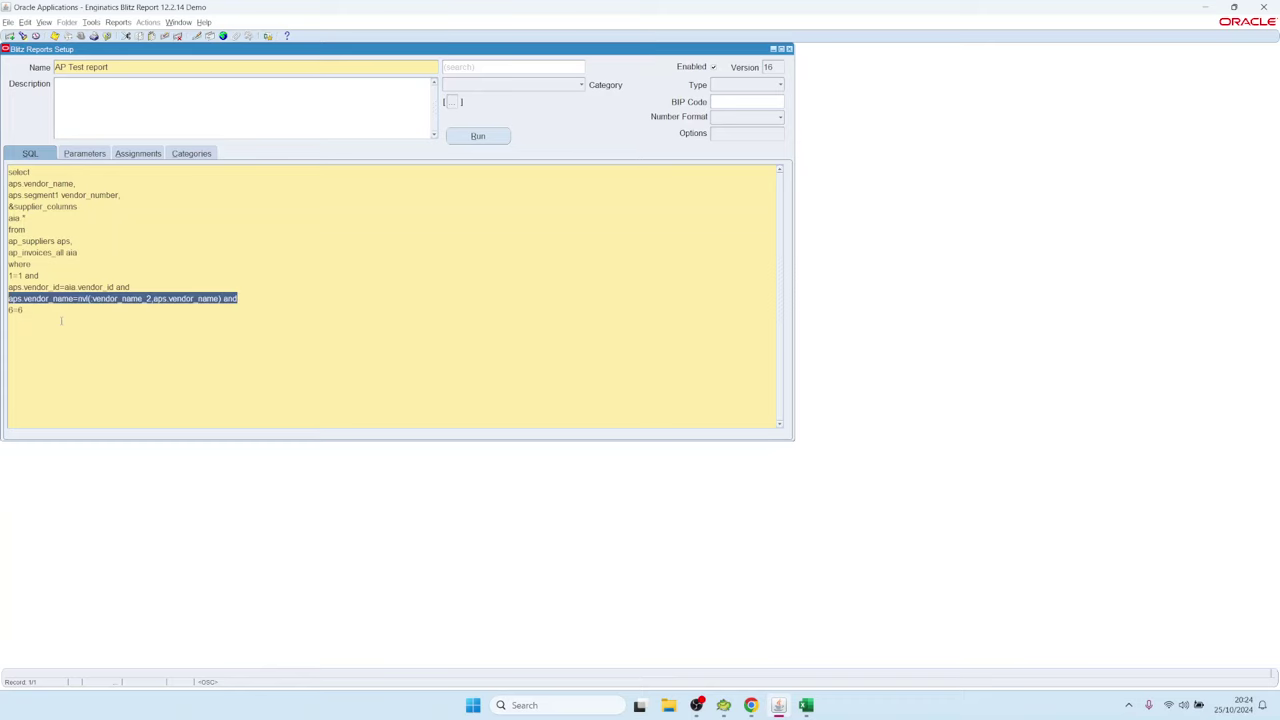
pyautogui.press('BackSpace')
pyautogui.press('BackSpace')
# - Set the Supplier parameter's anchor to 1=1
pyautogui.click(86, 154)
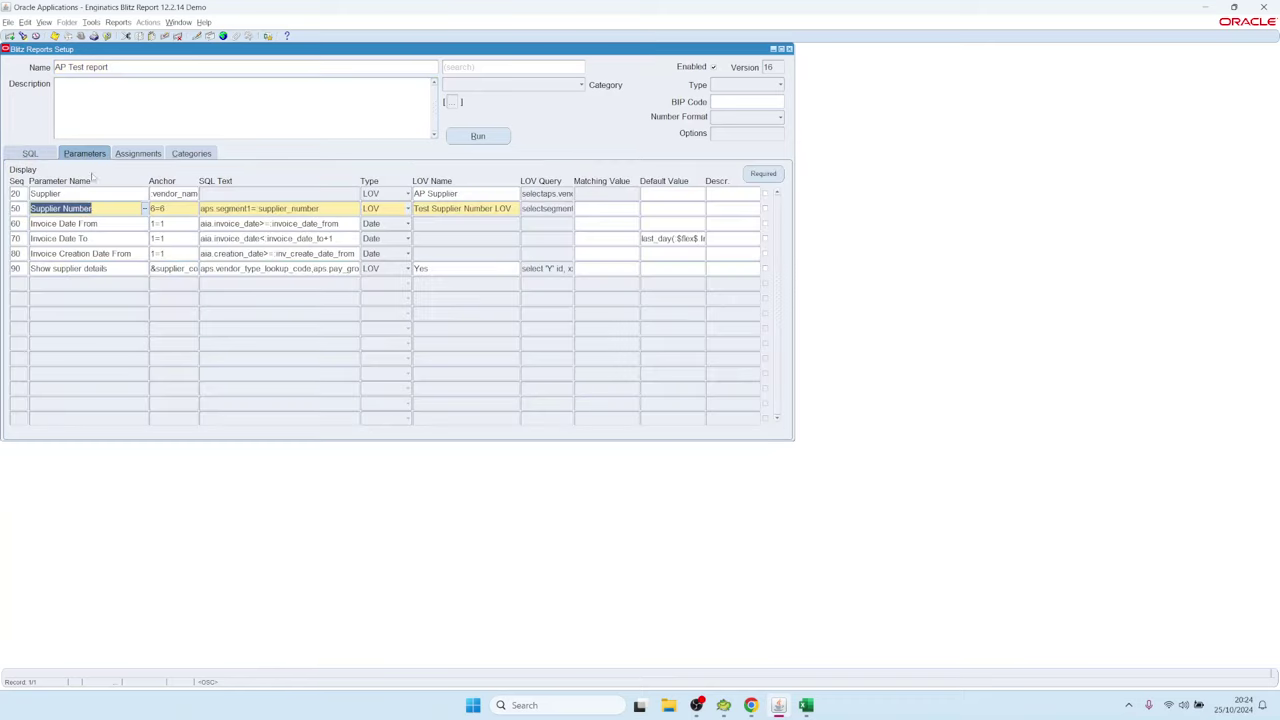
pyautogui.click(190, 195)
pyautogui.click(195, 195)
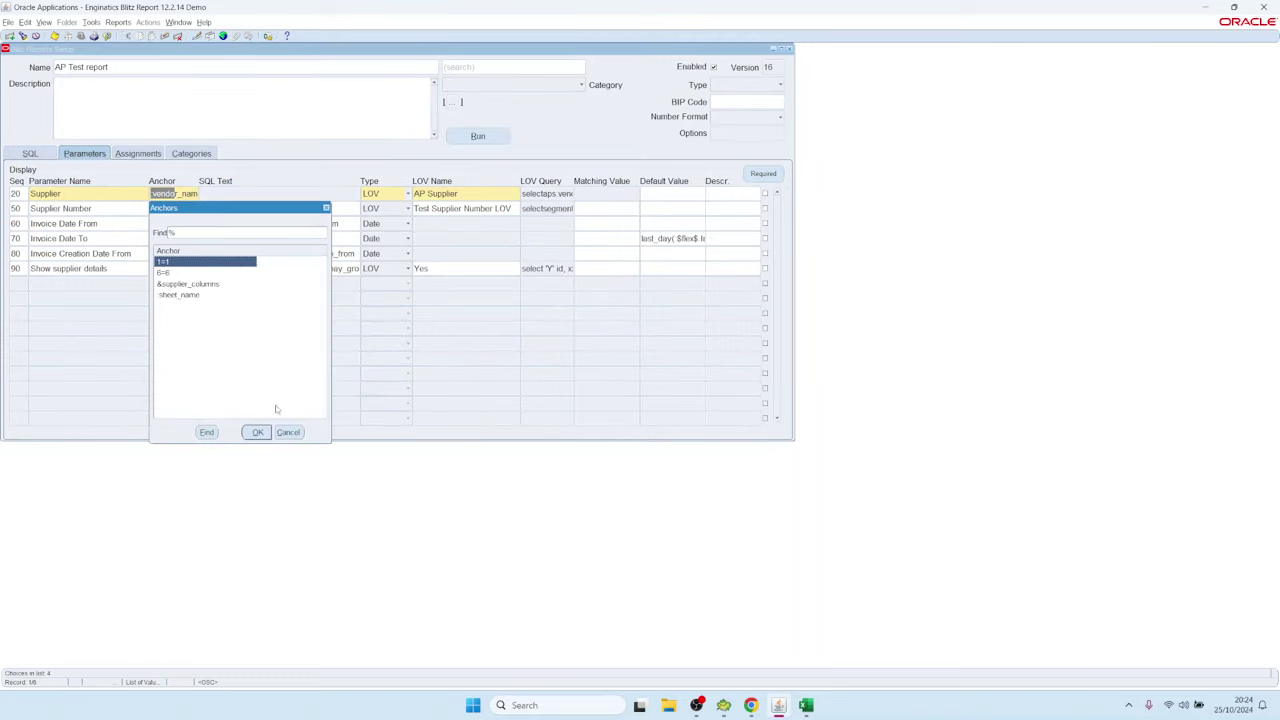
pyautogui.click(257, 432)
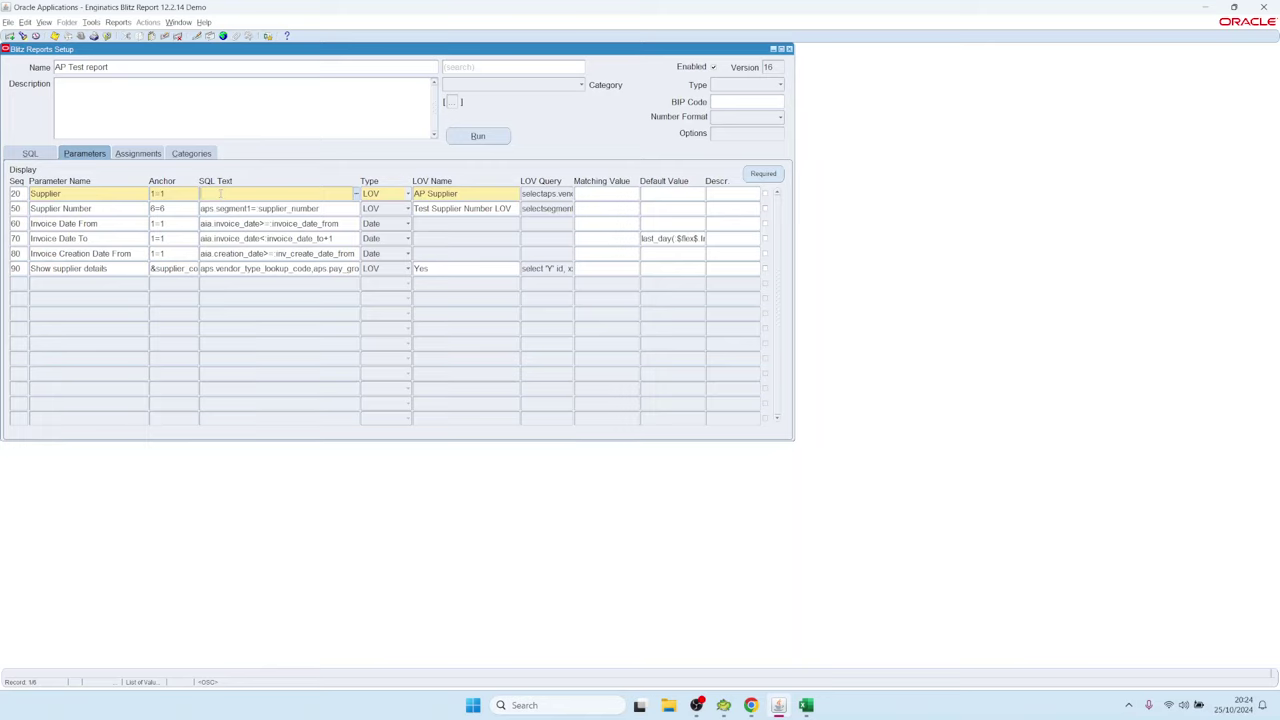
# - Enter aps.vendor_name=:bind1 as the Supplier parameter's SQL text
pyautogui.click(220, 195)
pyautogui.write('aps.vendor_name=:vendor_name')
pyautogui.press('End')
pyautogui.hotkey('ctrl', 'shift', 'Left')
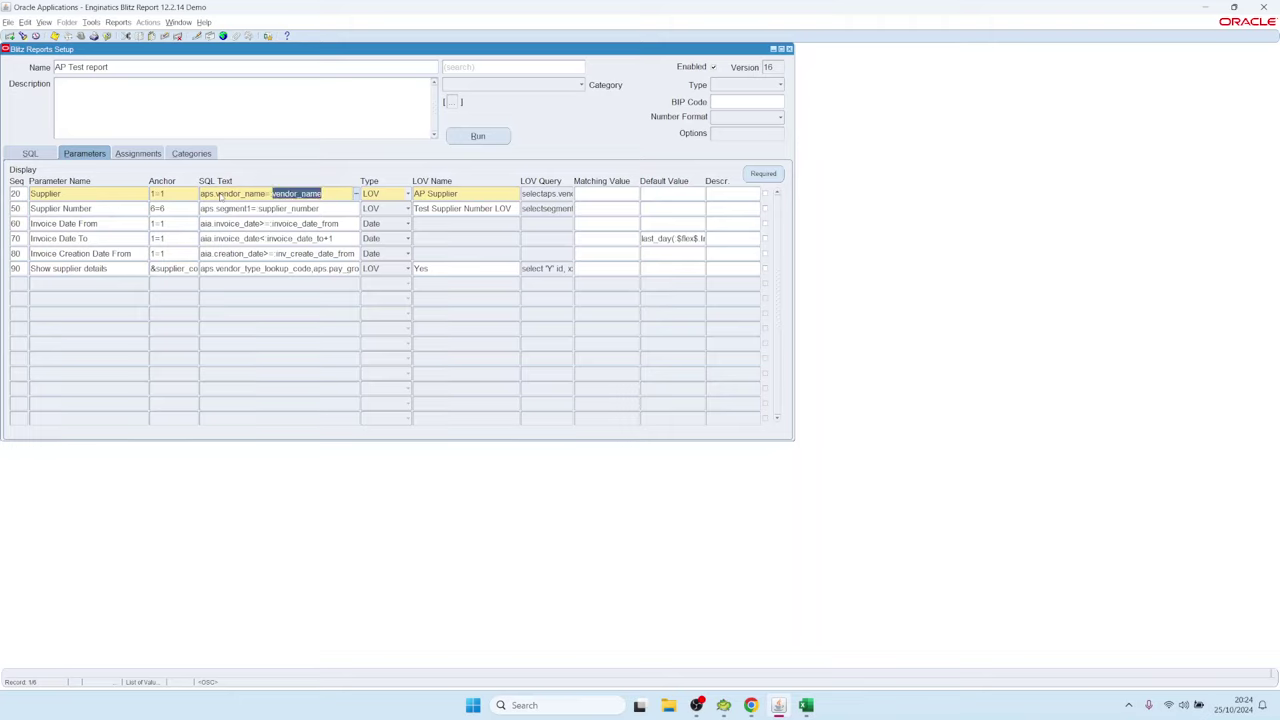
pyautogui.write('bind1')
pyautogui.press('Down')
pyautogui.press('Down')
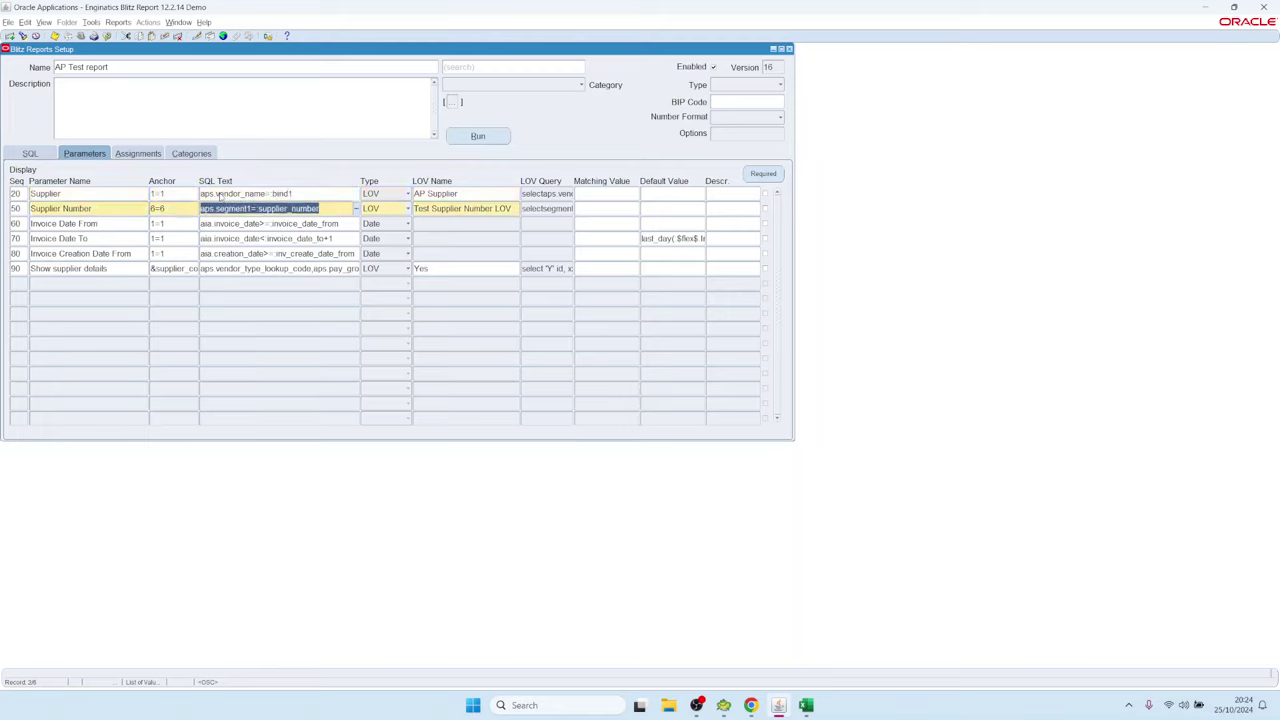
# - Reuse the Supplier bind name in the Supplier Number parameter's SQL text as aps.segment1=:bind1, and compare both rows
pyautogui.click(275, 194)
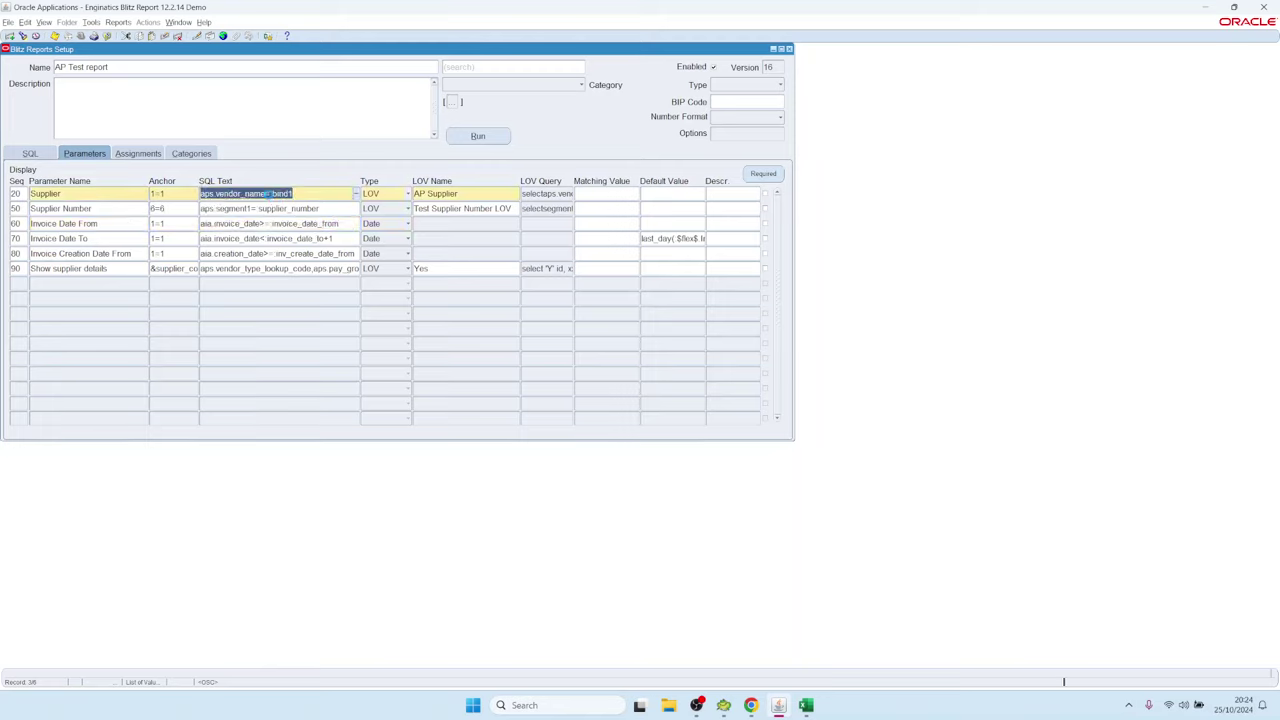
pyautogui.moveTo(271, 193); pyautogui.dragTo(302, 193)
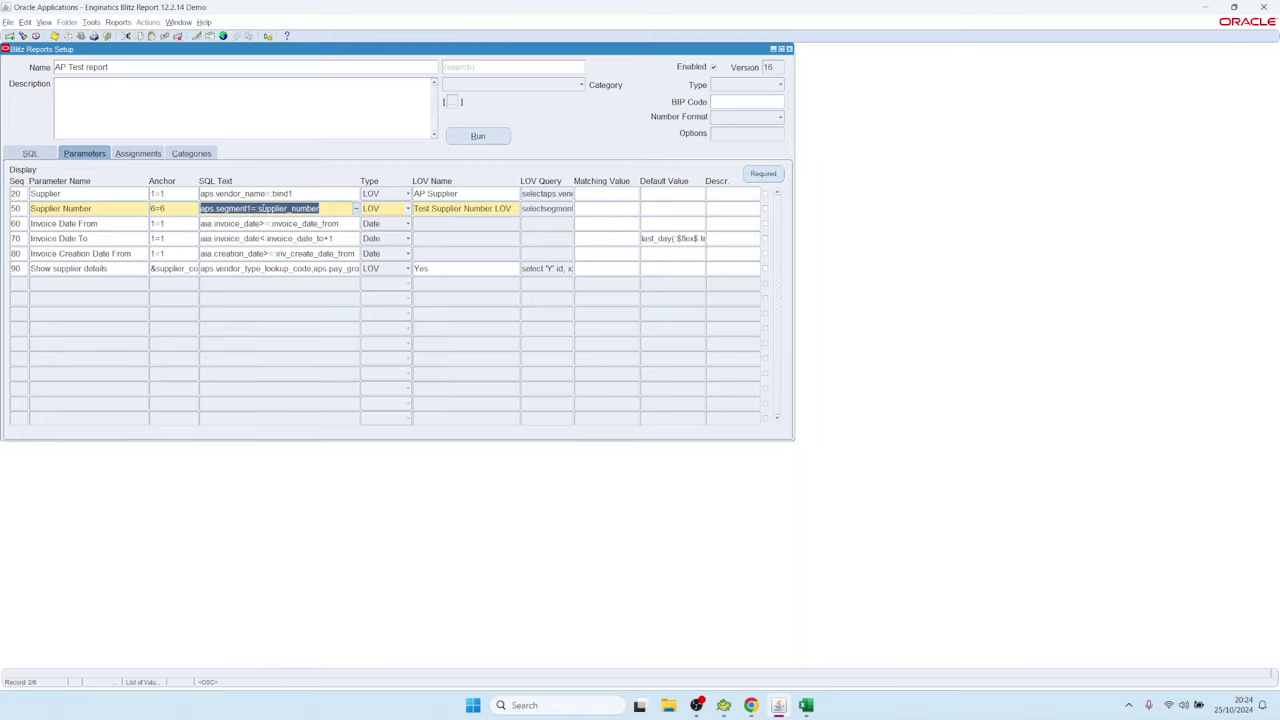
pyautogui.moveTo(259, 208); pyautogui.dragTo(320, 208)
pyautogui.write('bind1')
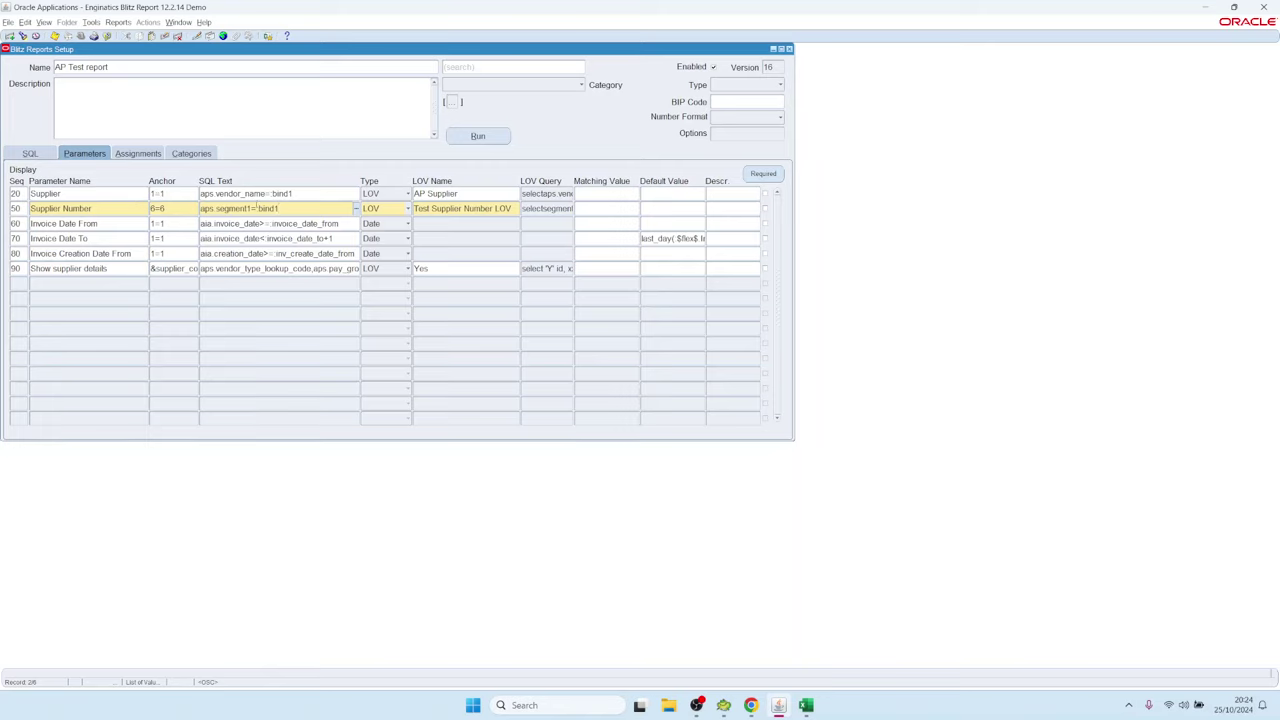
pyautogui.press('Up')
pyautogui.press('Down')
pyautogui.press('Up')
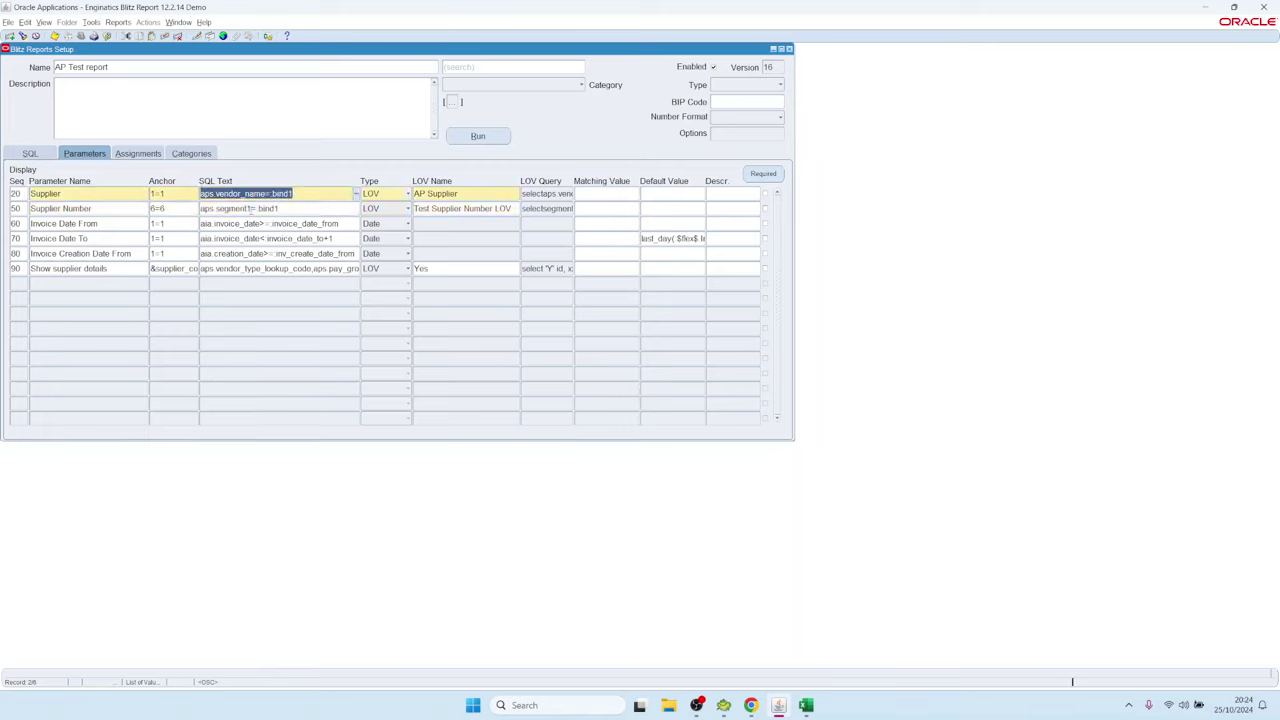
pyautogui.press('Down')
pyautogui.press('Up')
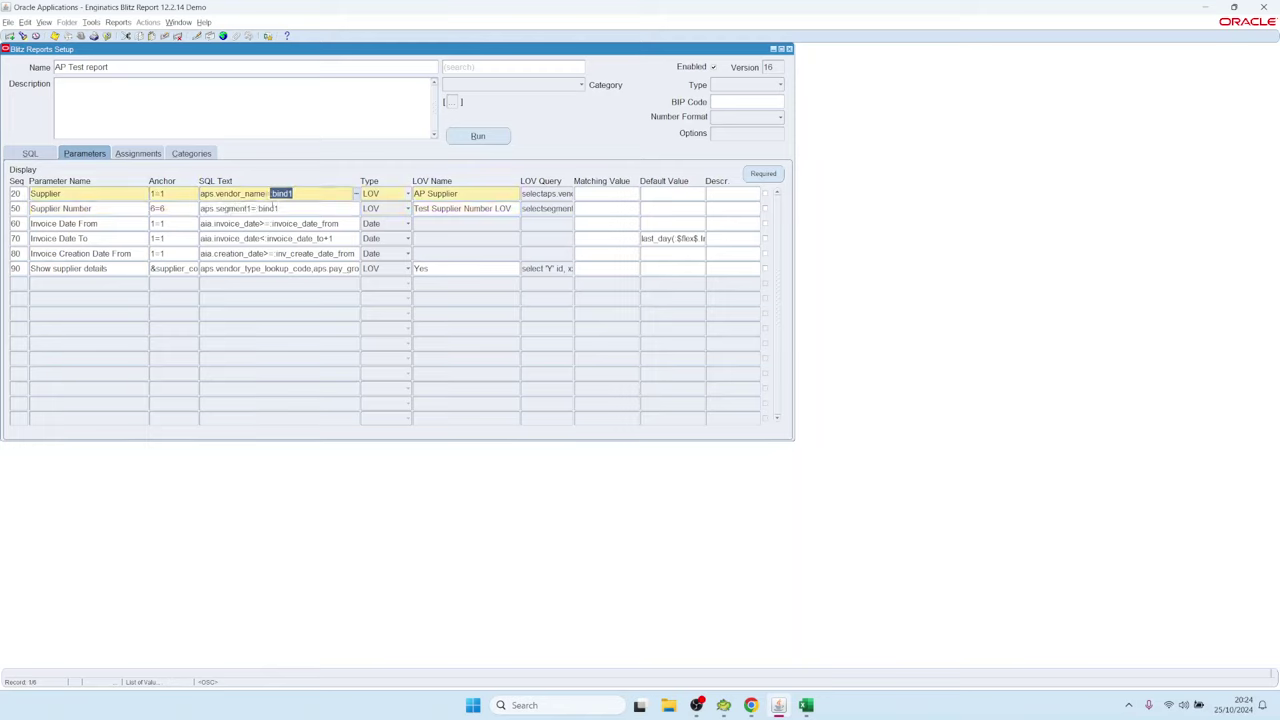
# - Give Supplier Number its own bind name by changing its SQL text to aps.segment1=:bind2
pyautogui.press('Down')
pyautogui.click(288, 207)
pyautogui.press('BackSpace')
pyautogui.write('2')
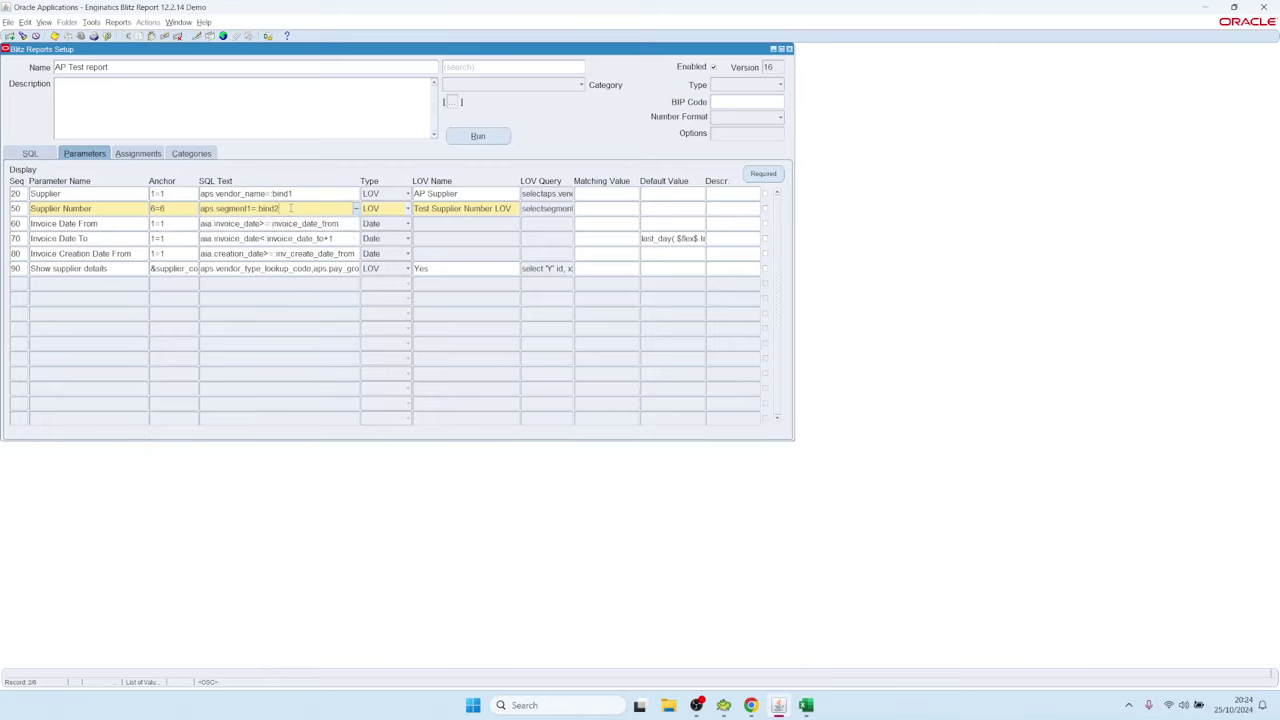
pyautogui.press('Up')
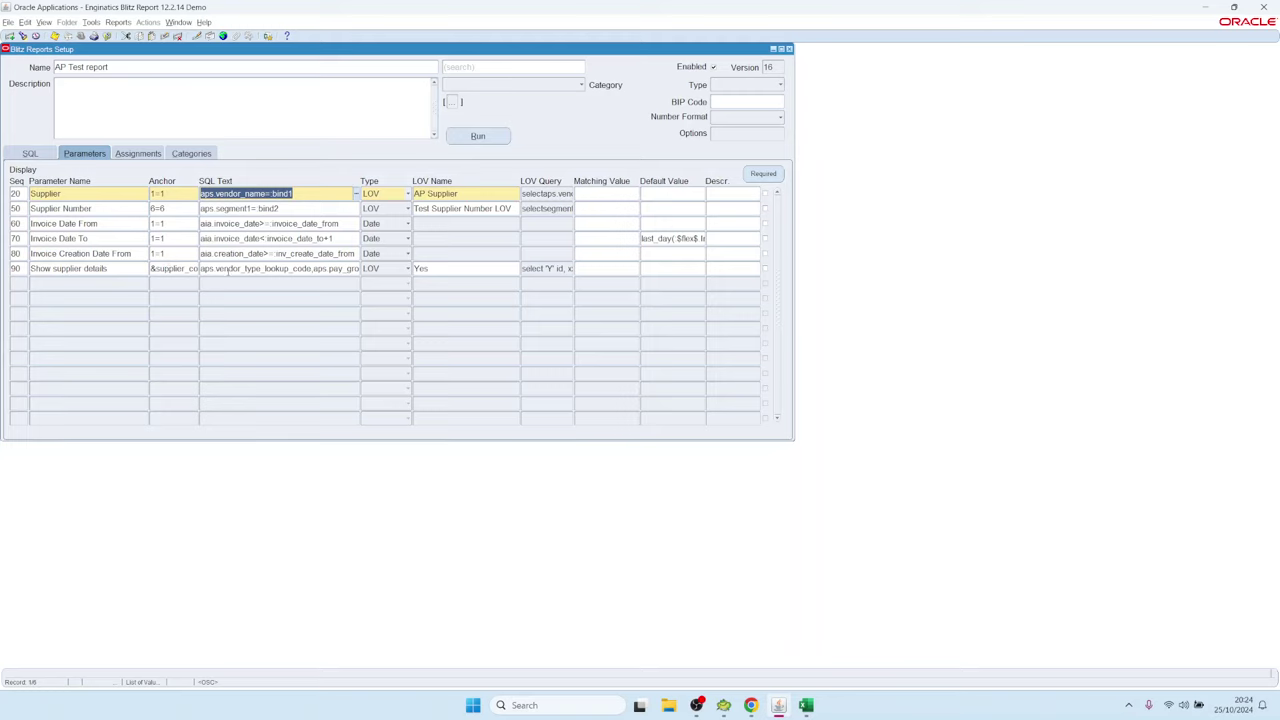
# - Save the AP Test report's parameter changes and load the AP Suppliers report in the setup form
pyautogui.click(228, 270)
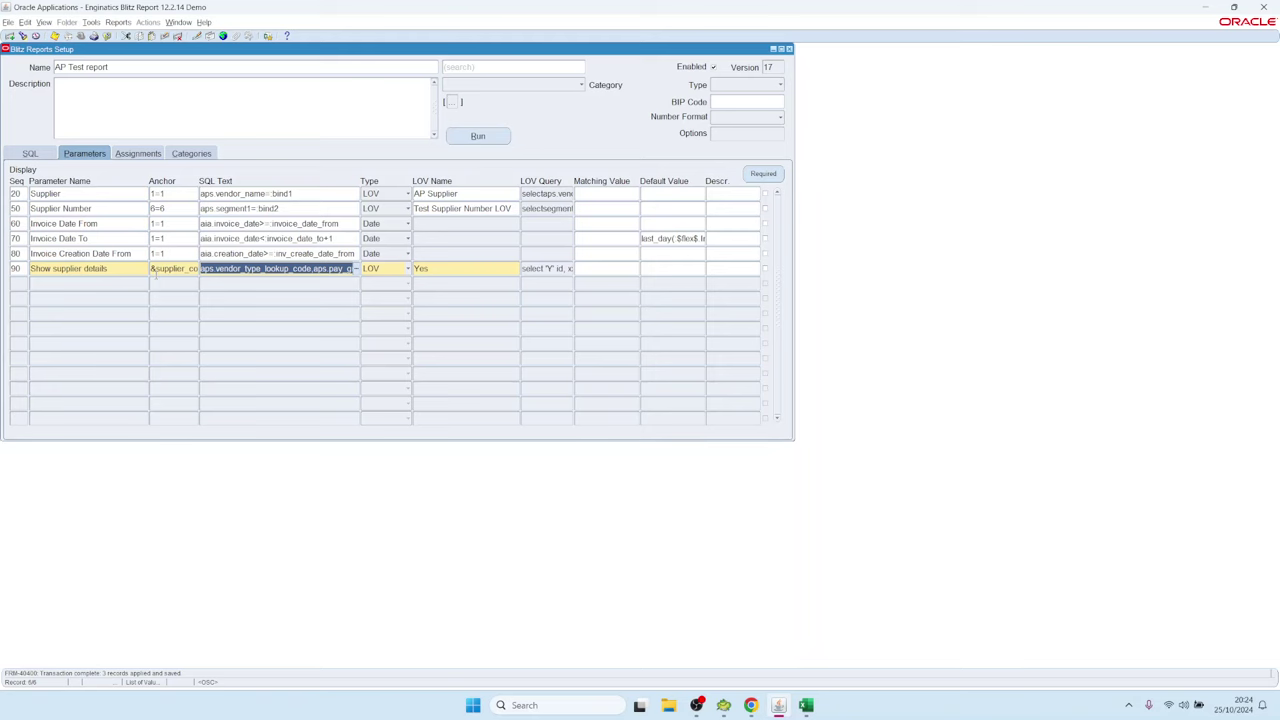
pyautogui.click(121, 68)
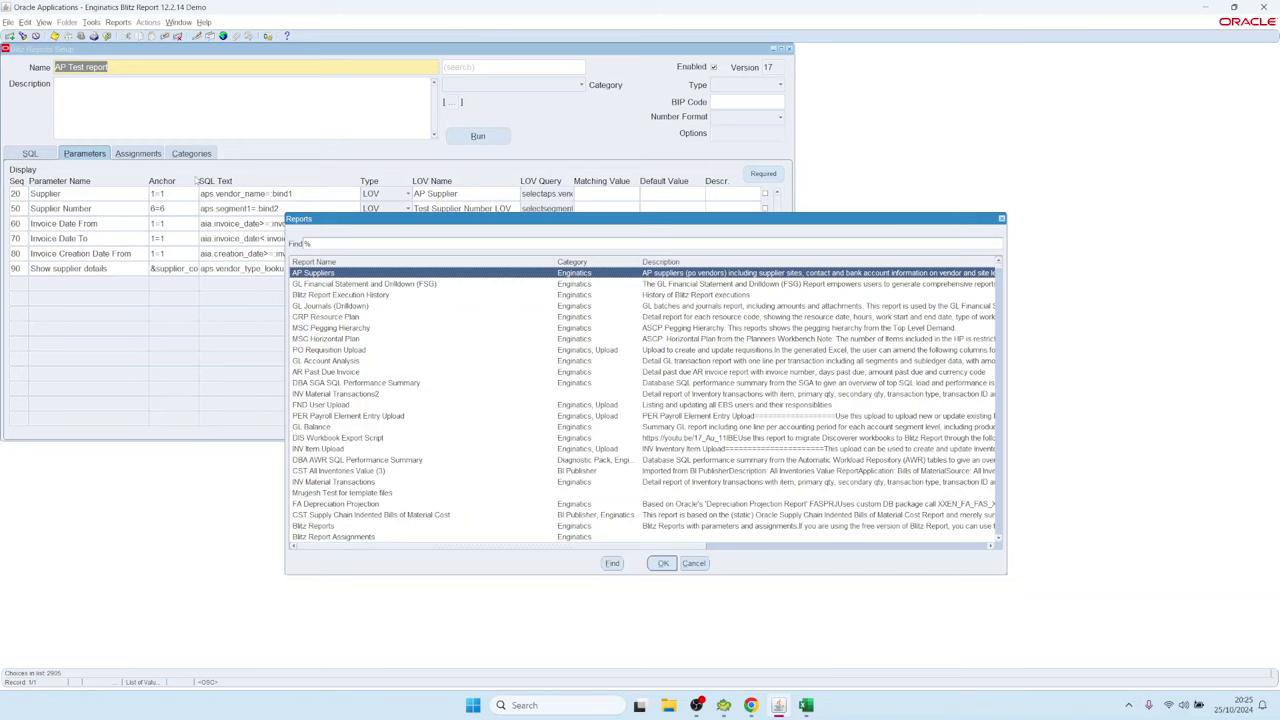
pyautogui.press('Return')
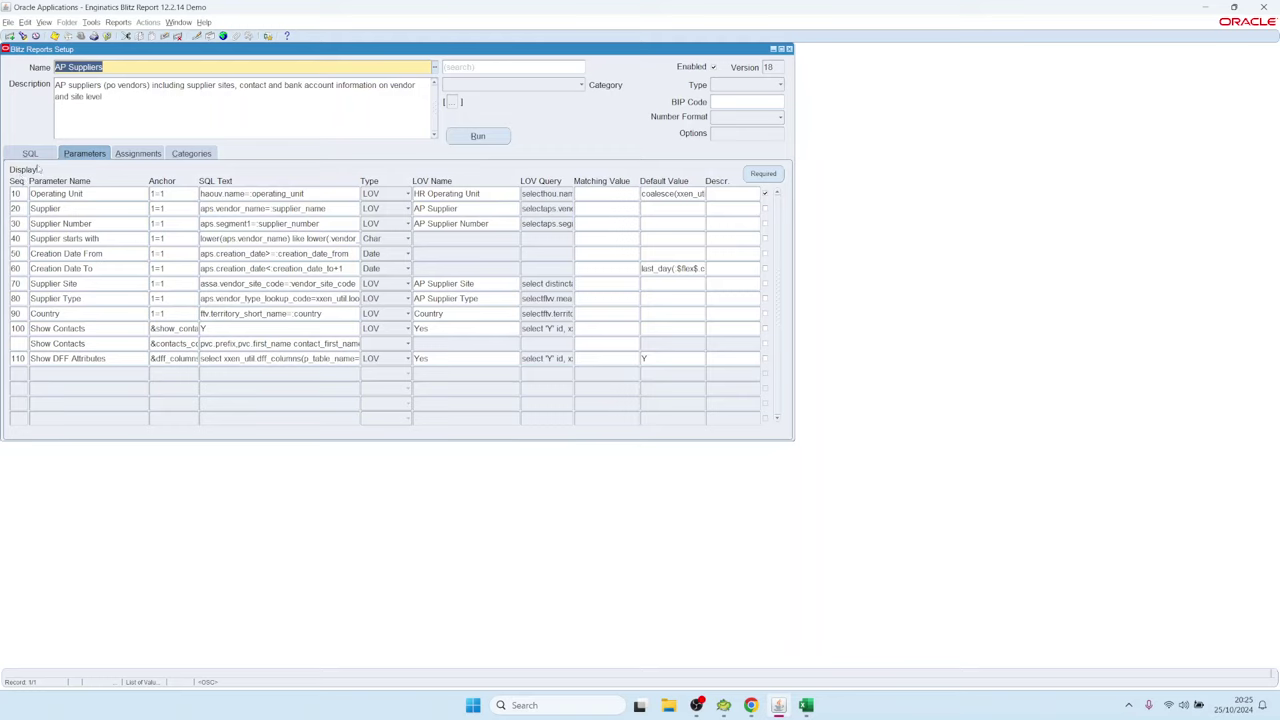
# - Examine the anchors, bind names in the SQL text and LOV names of the AP Suppliers parameters, including both Show Contacts rows
pyautogui.click(175, 193)
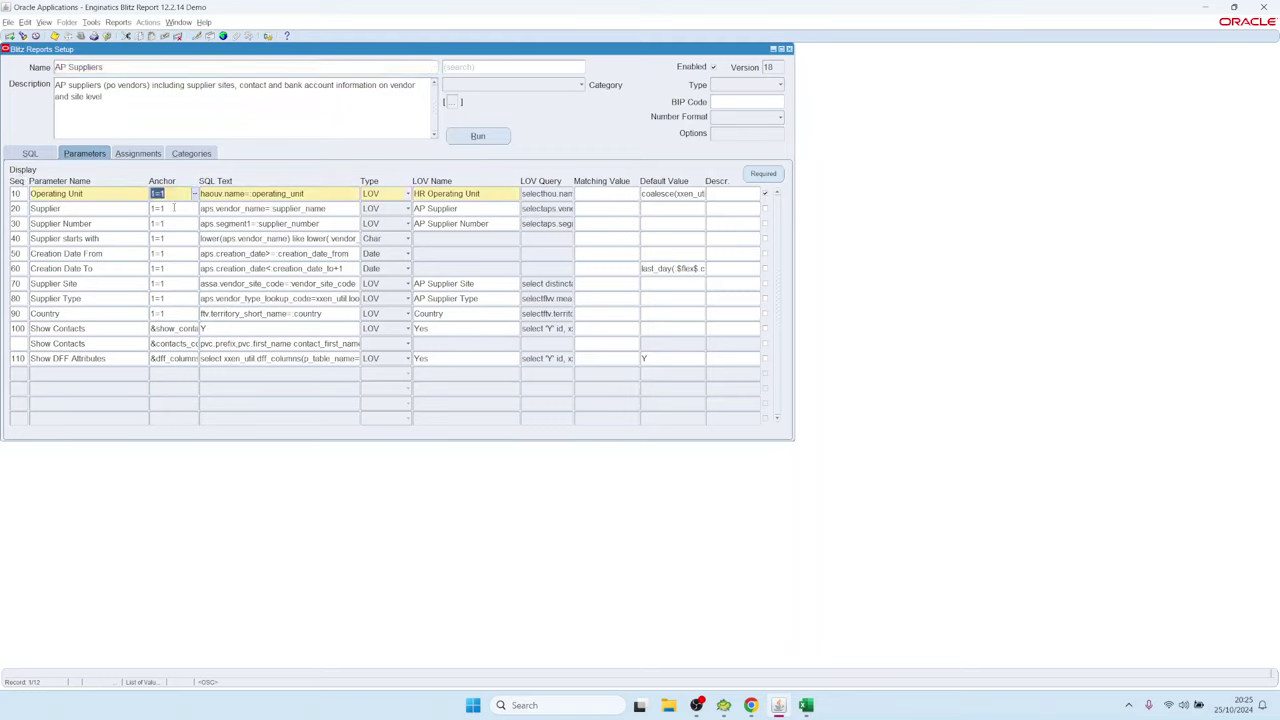
pyautogui.click(172, 208)
pyautogui.click(175, 223)
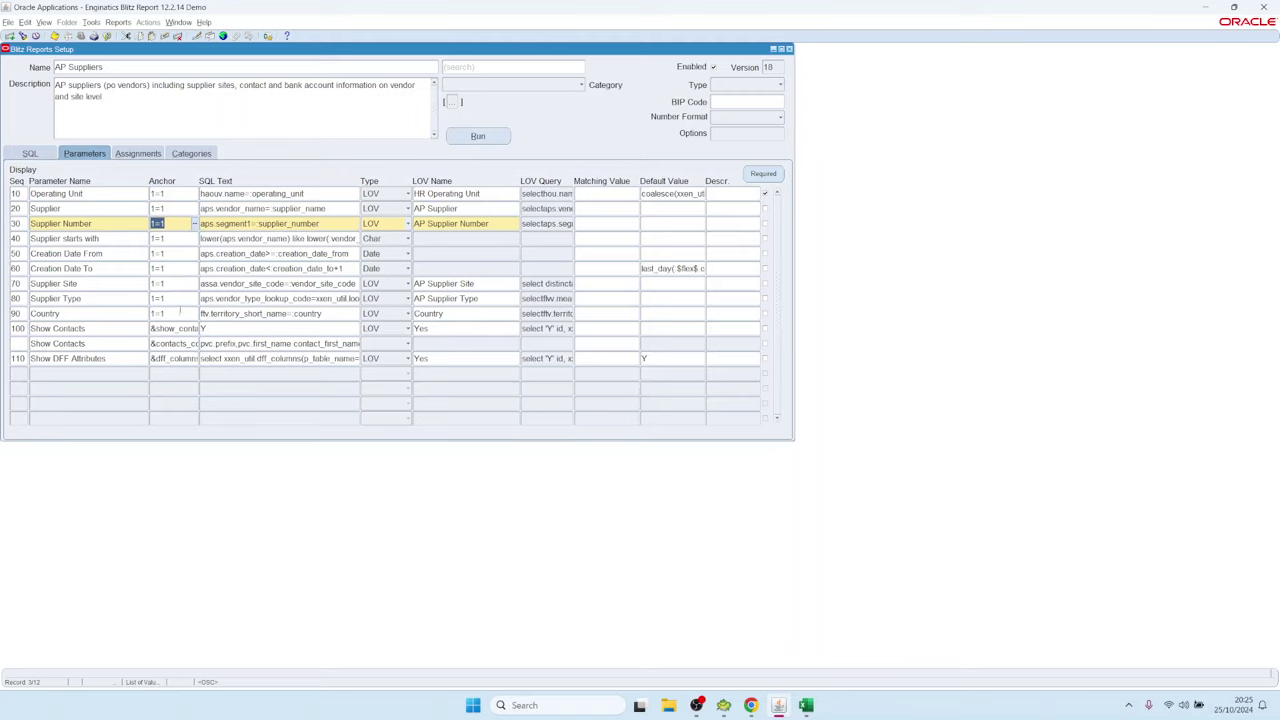
pyautogui.click(252, 209)
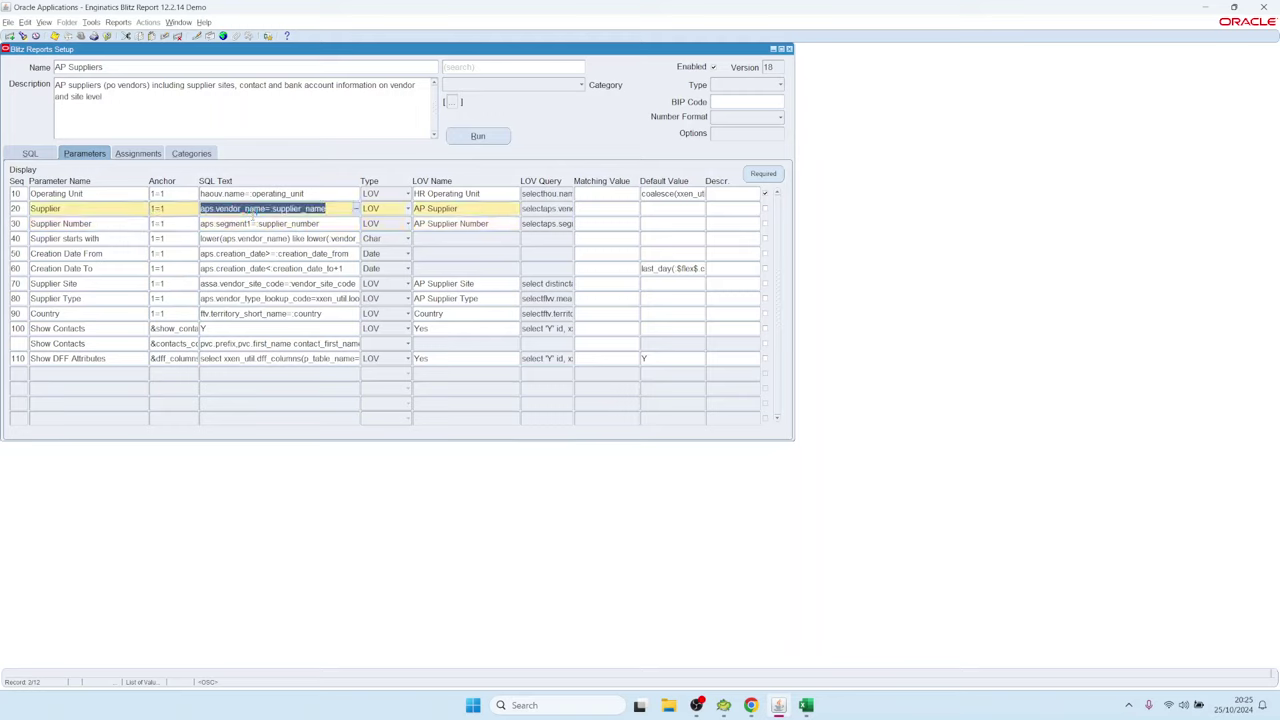
pyautogui.doubleClick(275, 208)
pyautogui.click(70, 313)
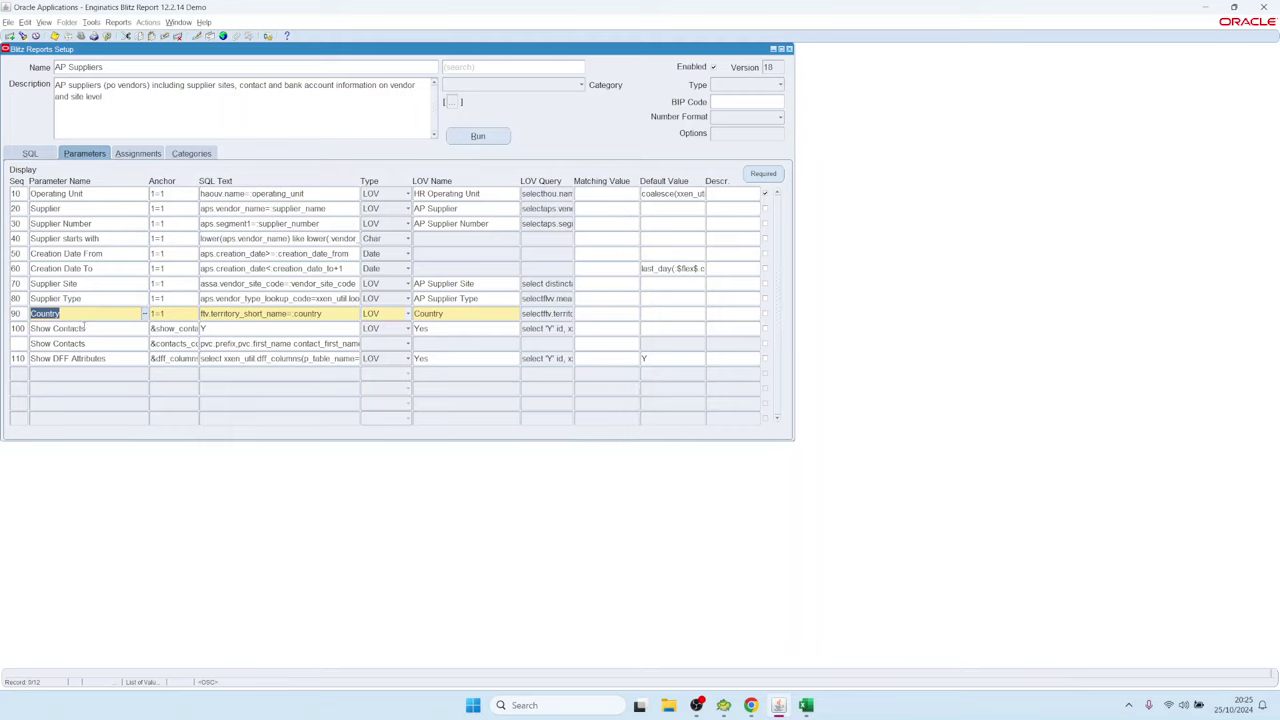
pyautogui.click(80, 328)
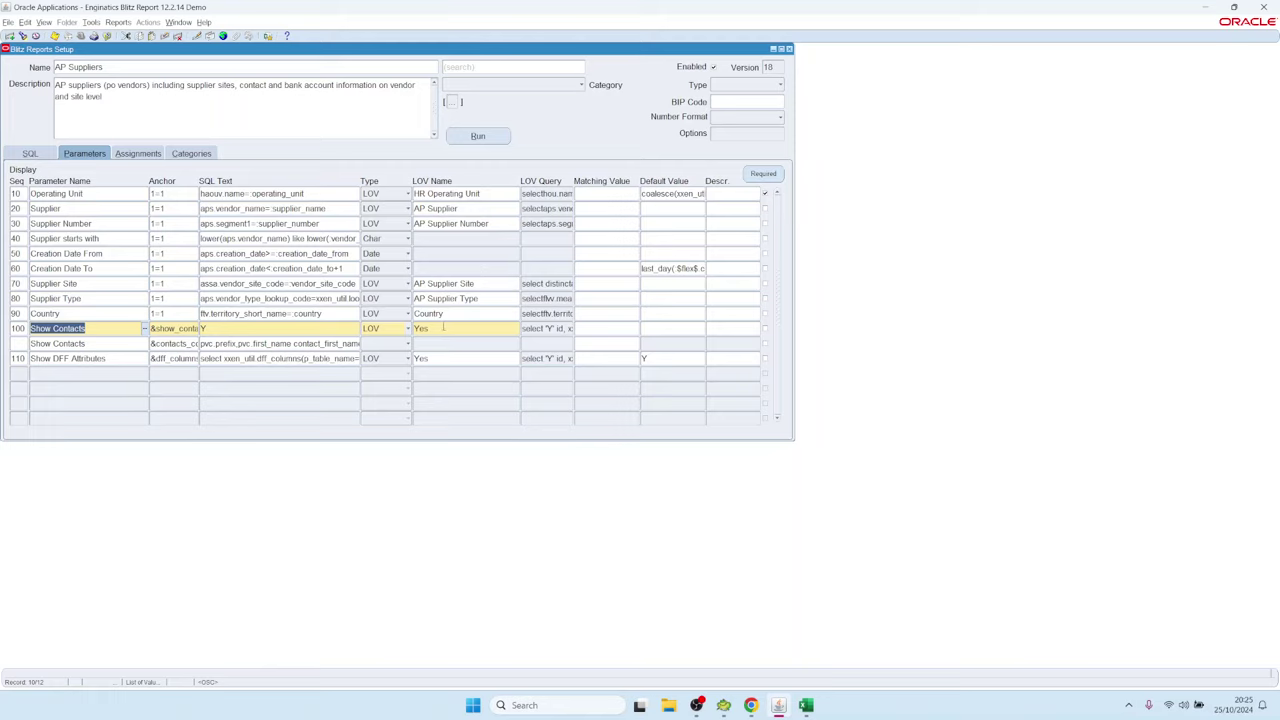
pyautogui.click(443, 328)
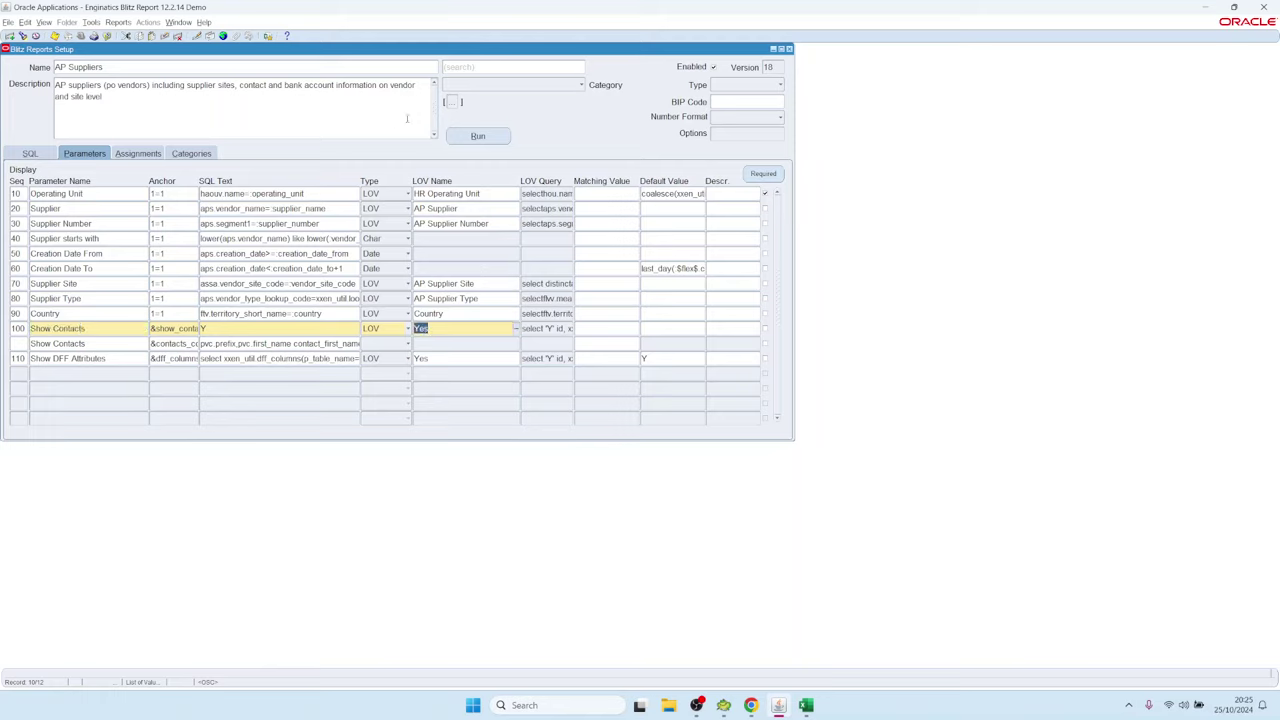
# - Open the AP Suppliers run form, try setting Show Contacts to Yes, and clear the value again
pyautogui.click(478, 136)
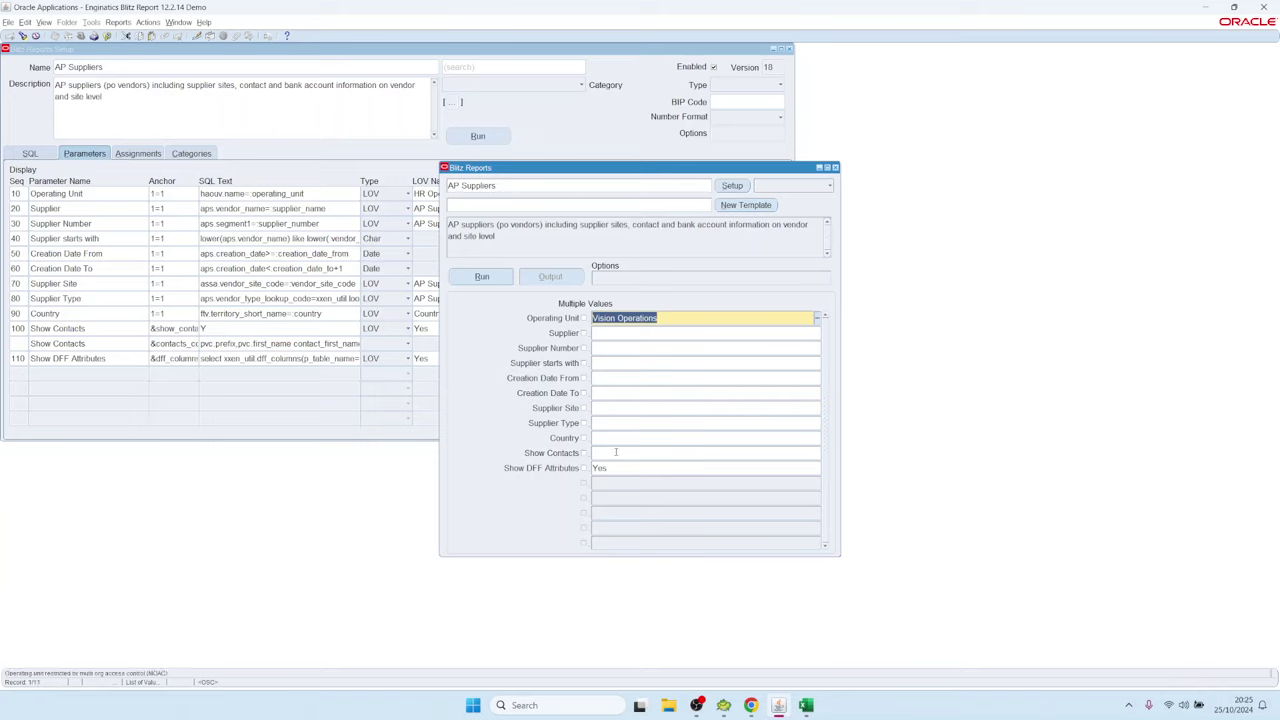
pyautogui.click(620, 453)
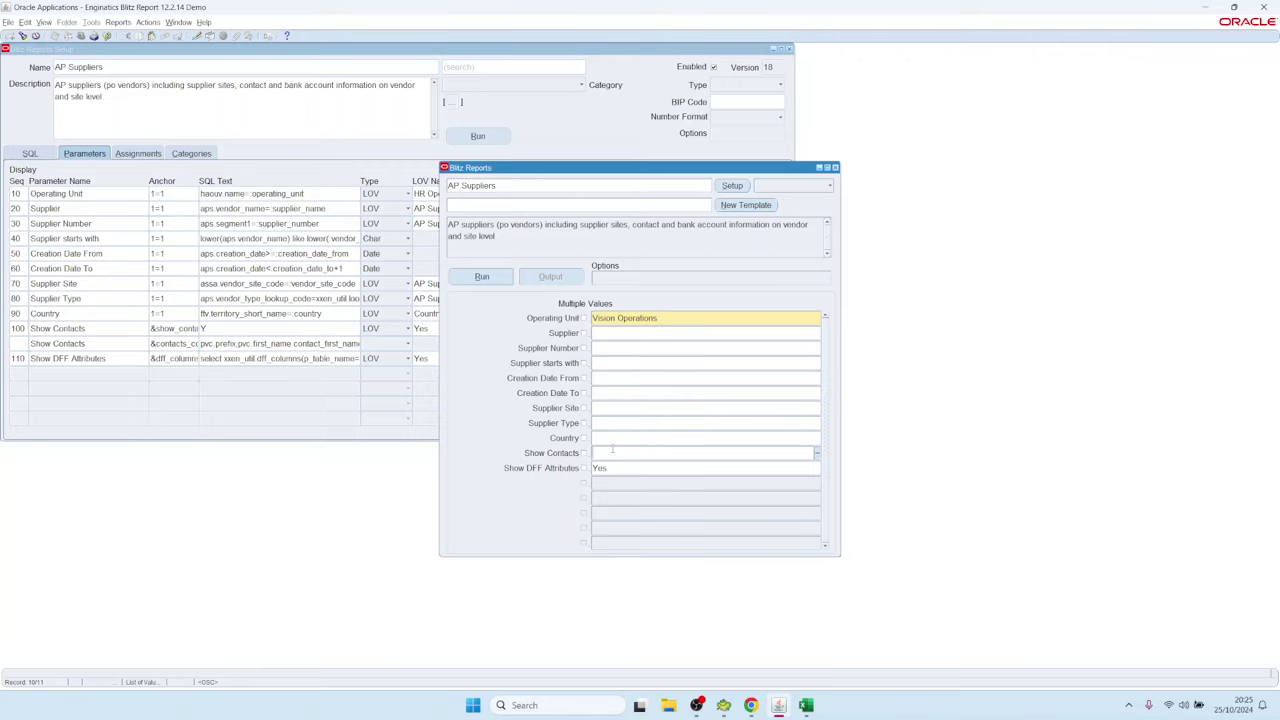
pyautogui.write('Y')
pyautogui.press('Tab')
pyautogui.click(606, 453)
pyautogui.press('BackSpace')
# - Open the AP Suppliers SQL in an enlarged editor and search for & to reach the &contacts_columns anchor
pyautogui.click(732, 186)
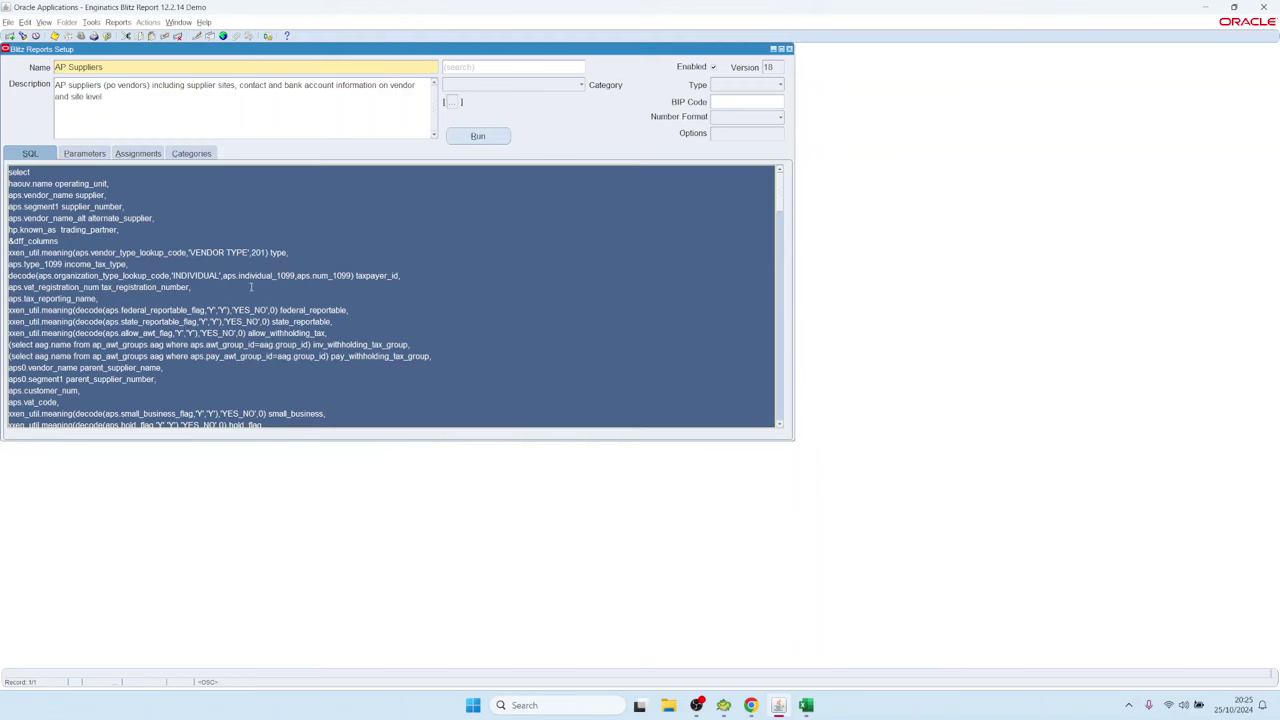
pyautogui.doubleClick(230, 214)
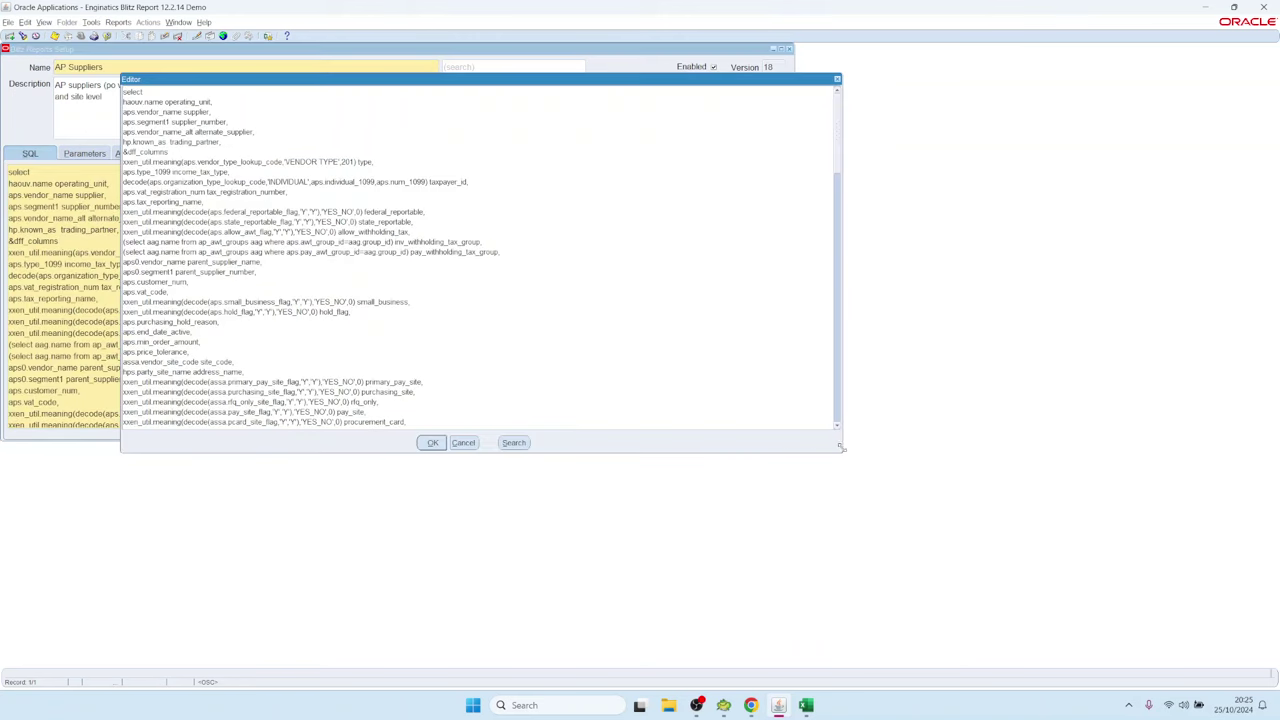
pyautogui.moveTo(841, 448); pyautogui.dragTo(1236, 635)
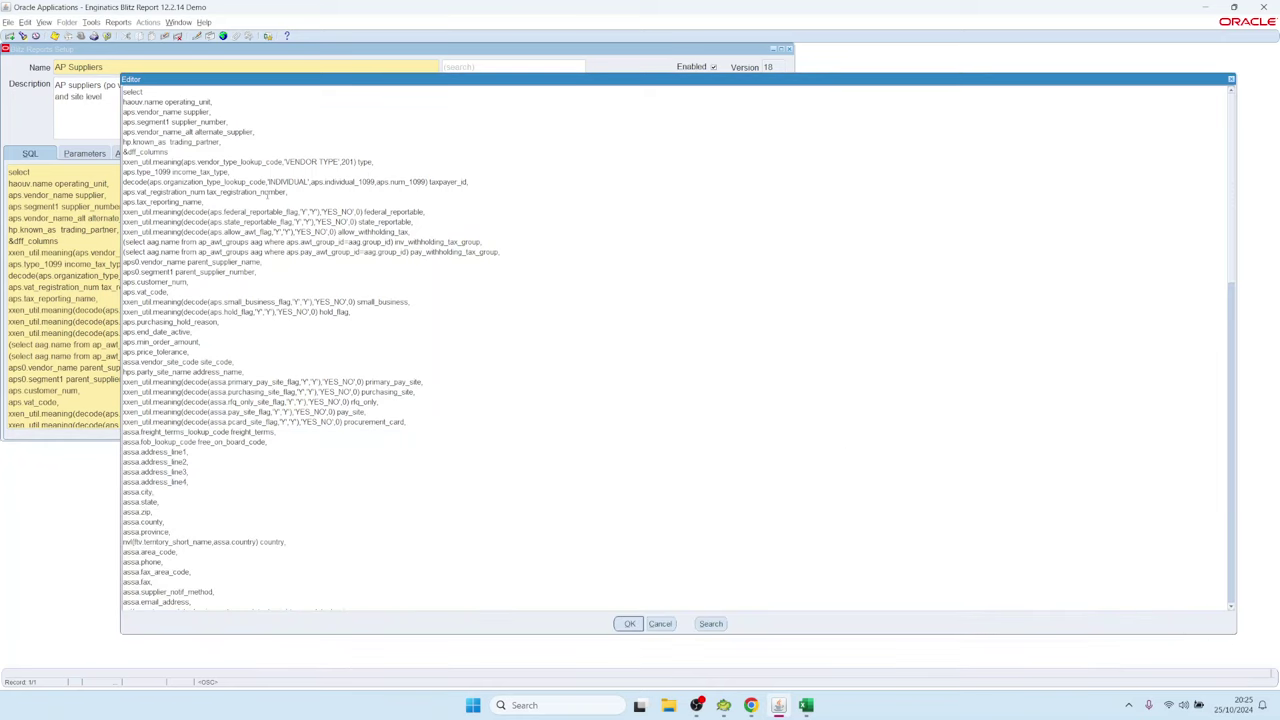
pyautogui.hotkey('alt', 's')
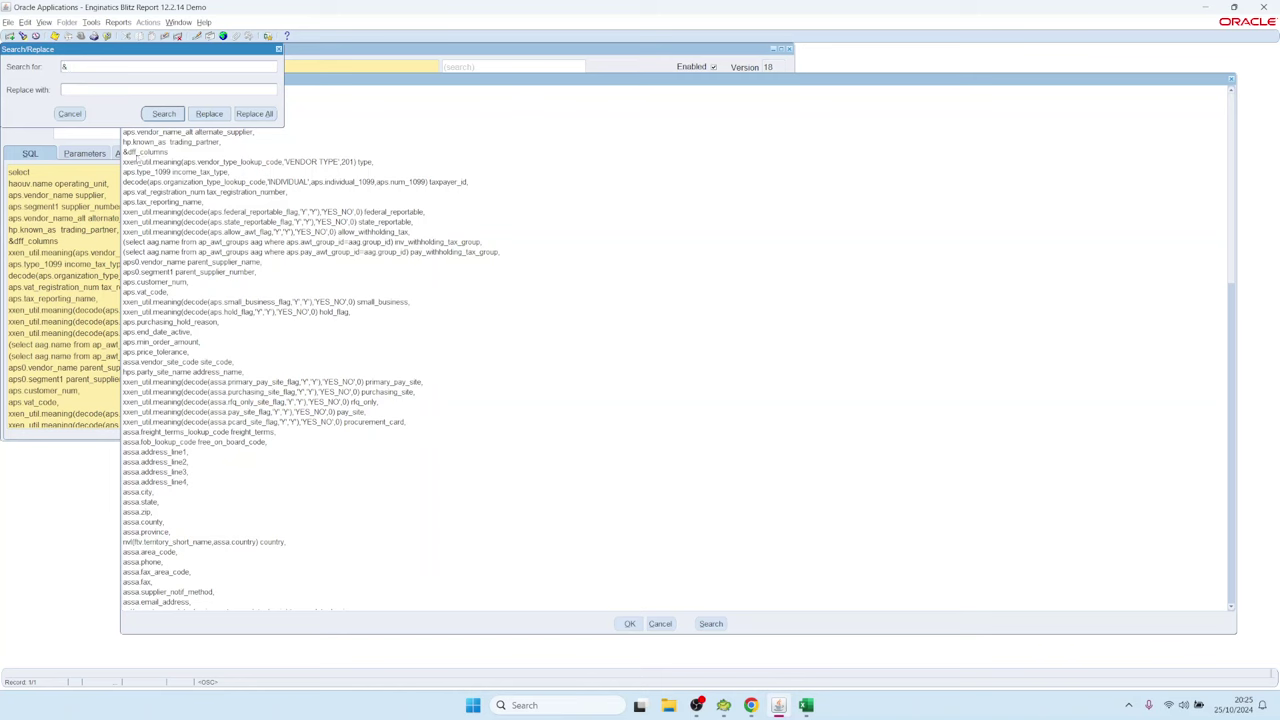
pyautogui.click(164, 114)
pyautogui.click(164, 114)
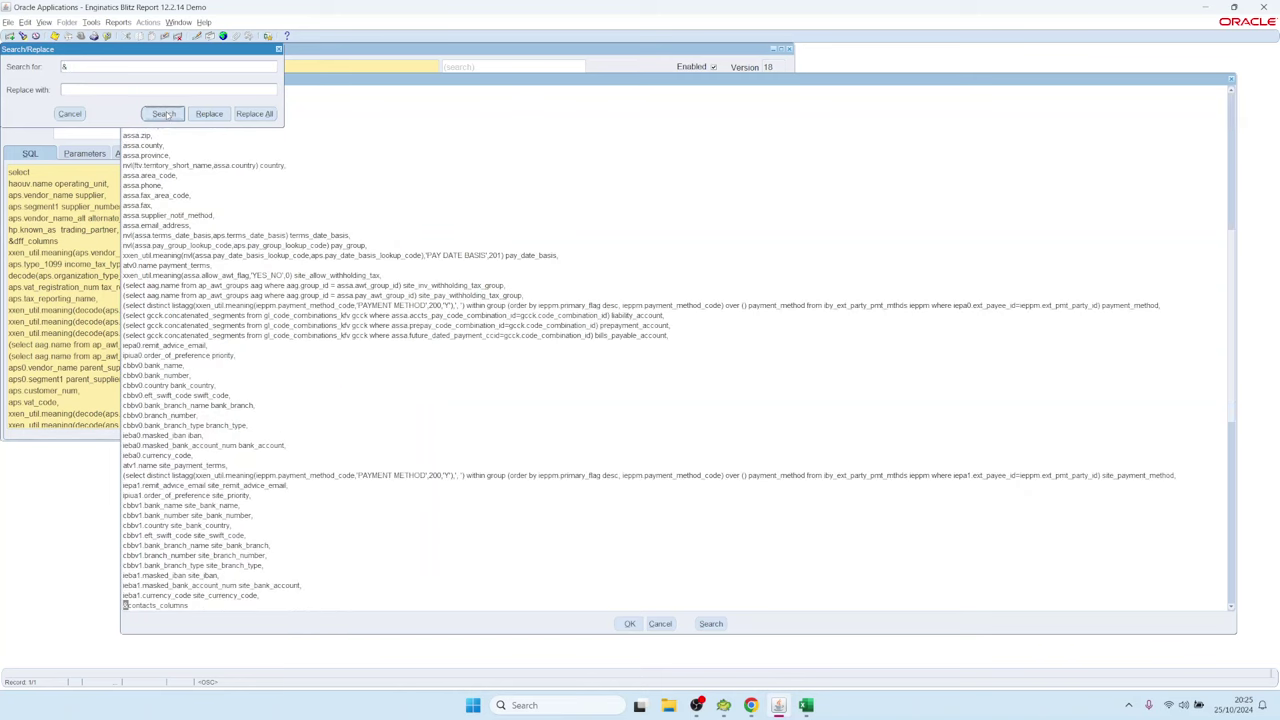
pyautogui.click(164, 114)
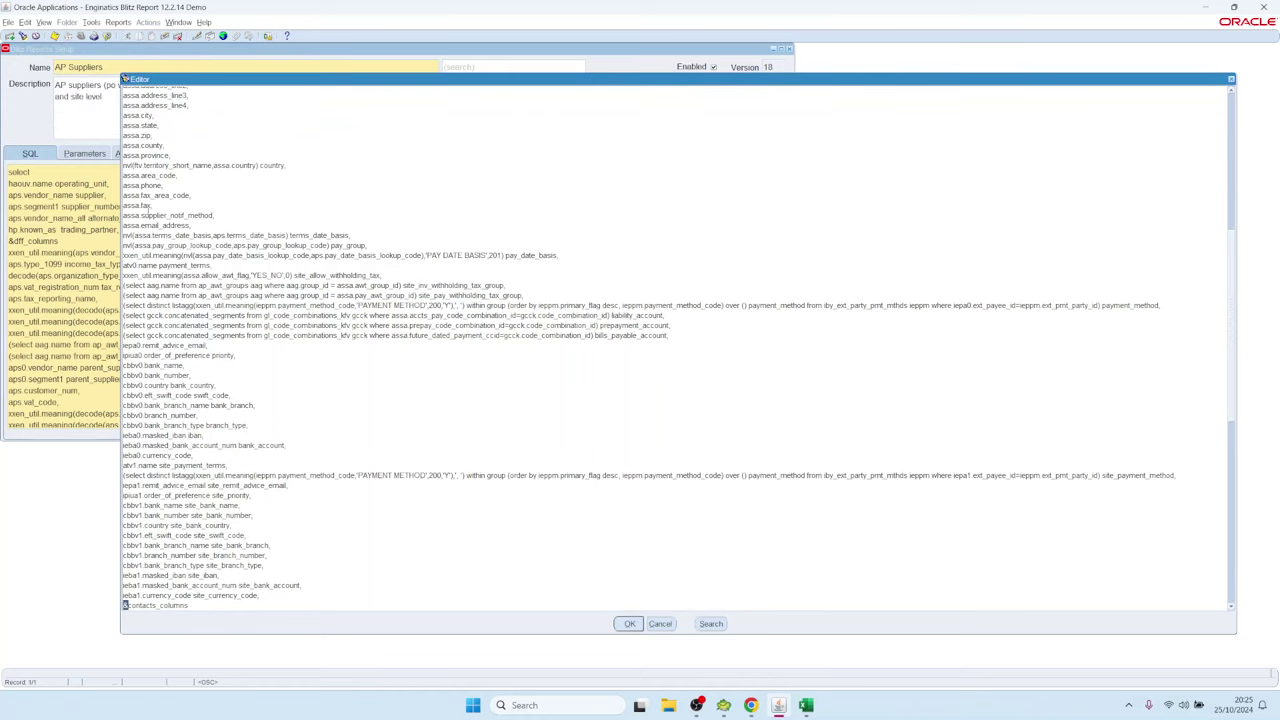
# - Examine the &contacts_columns anchor and the &show_contacts condition in the po_vendor_contacts subquery
pyautogui.moveTo(190, 192); pyautogui.dragTo(122, 192)
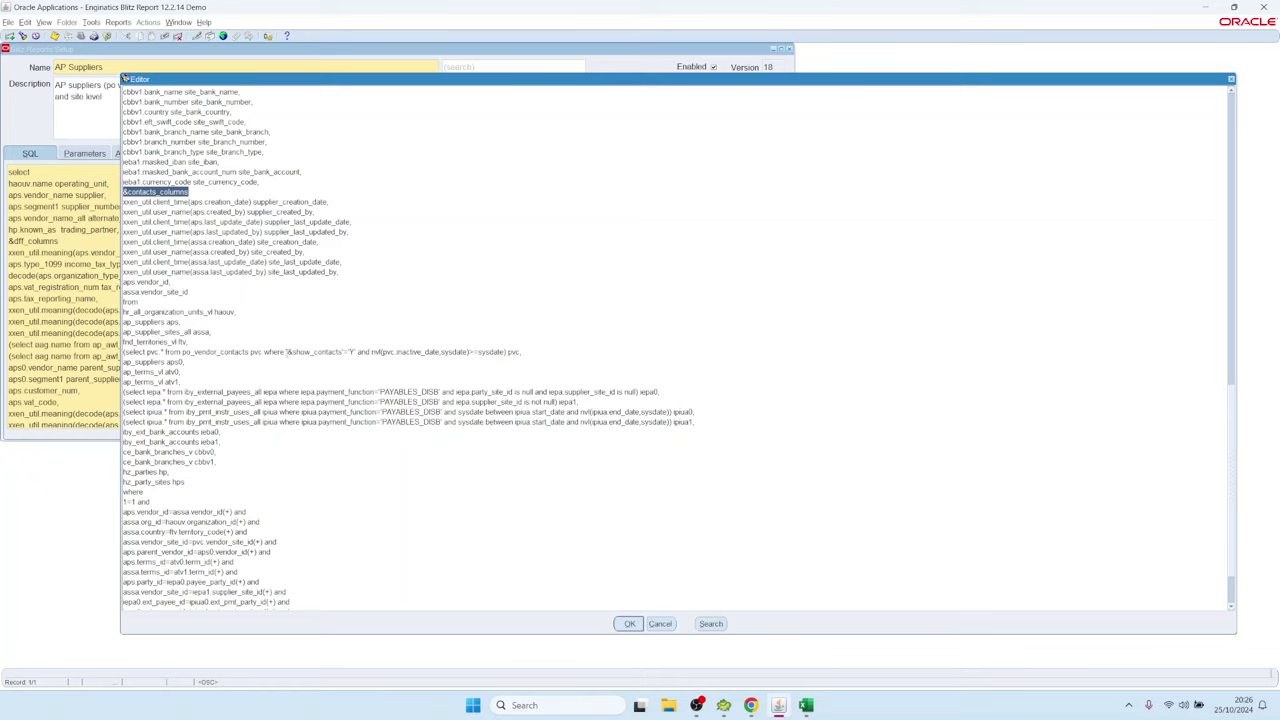
pyautogui.moveTo(288, 352); pyautogui.dragTo(343, 352)
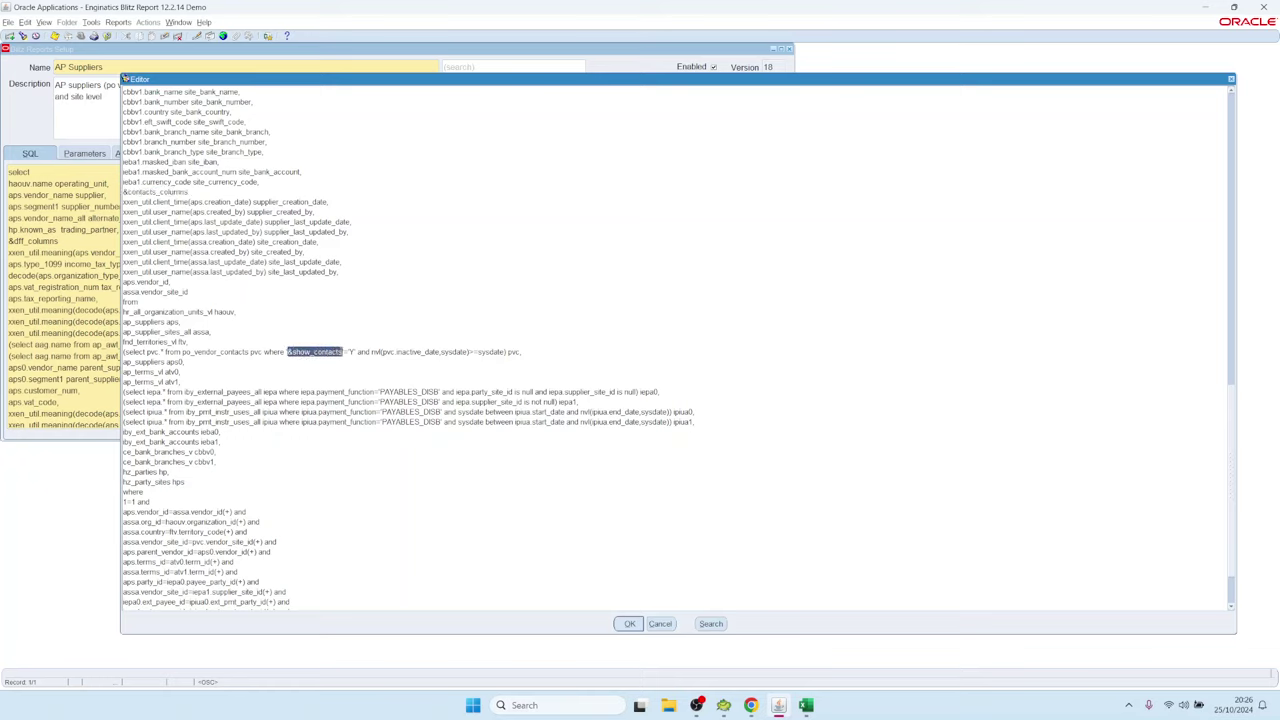
pyautogui.tripleClick(528, 352)
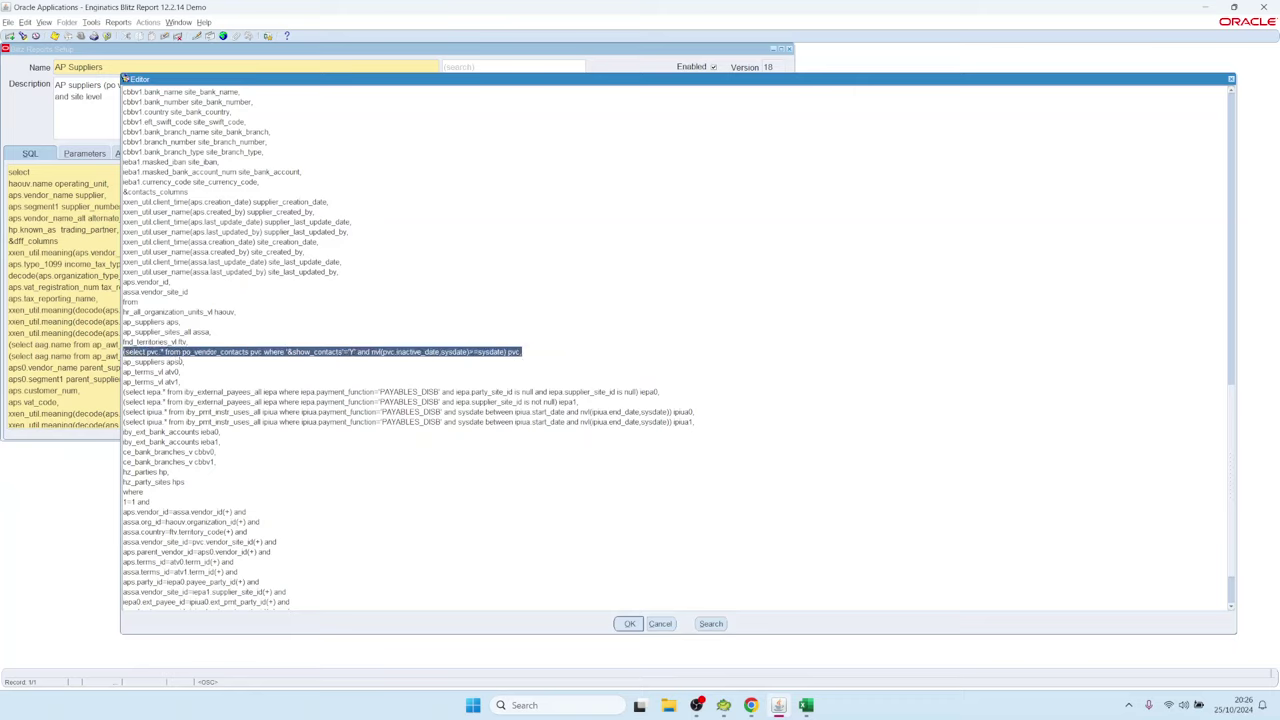
pyautogui.moveTo(182, 352); pyautogui.dragTo(250, 353)
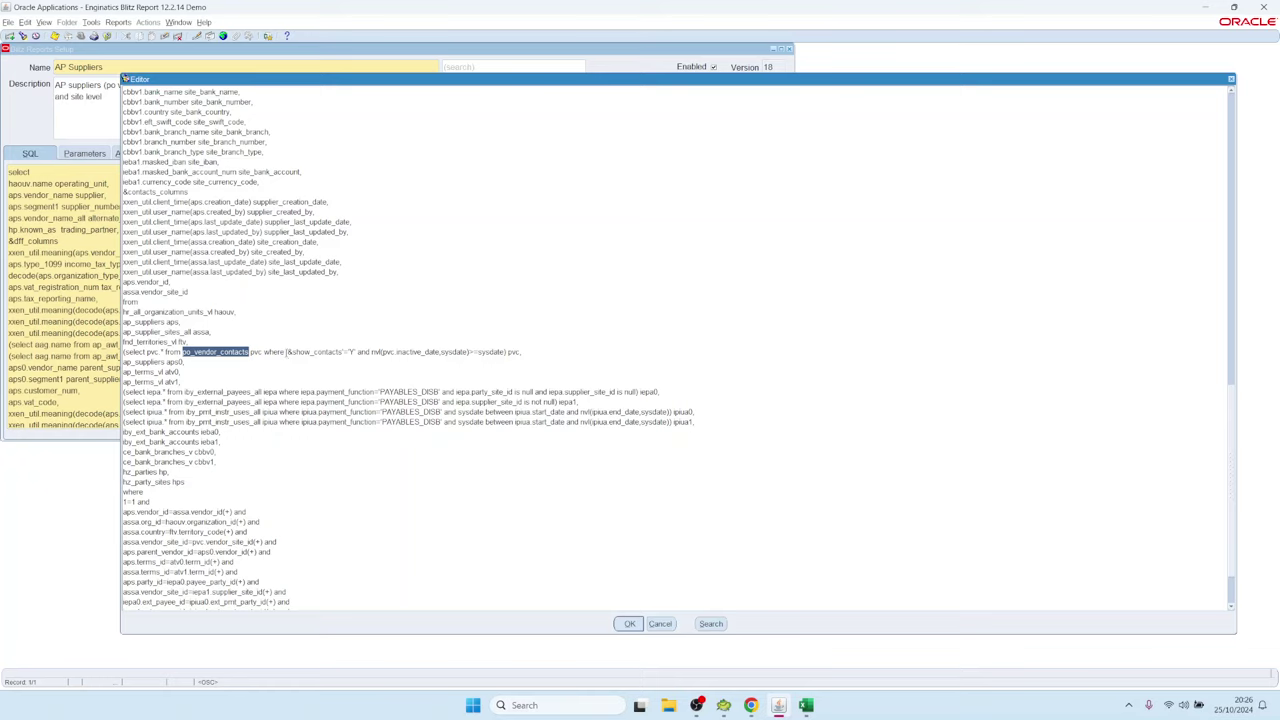
pyautogui.moveTo(287, 352); pyautogui.dragTo(344, 352)
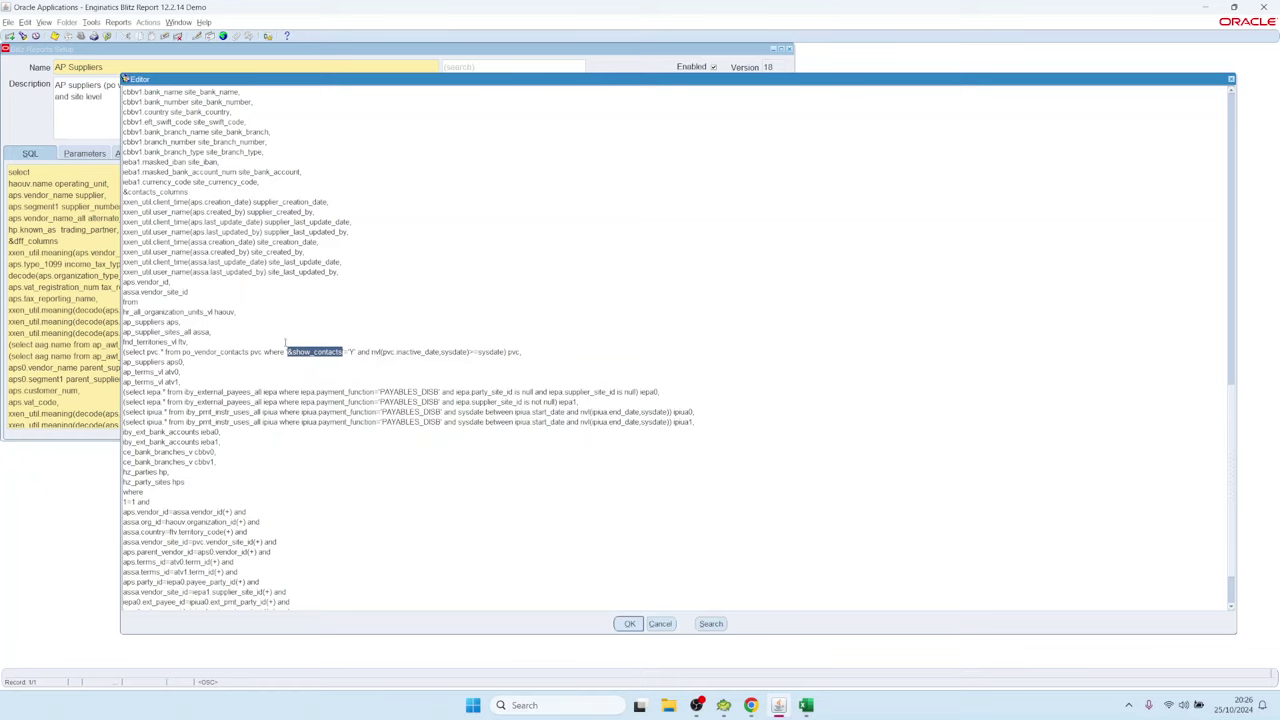
# - Trace the contacts subquery's pvc alias to its outer join on vendor_site_id, and close the editor without changes
pyautogui.tripleClick(520, 352)
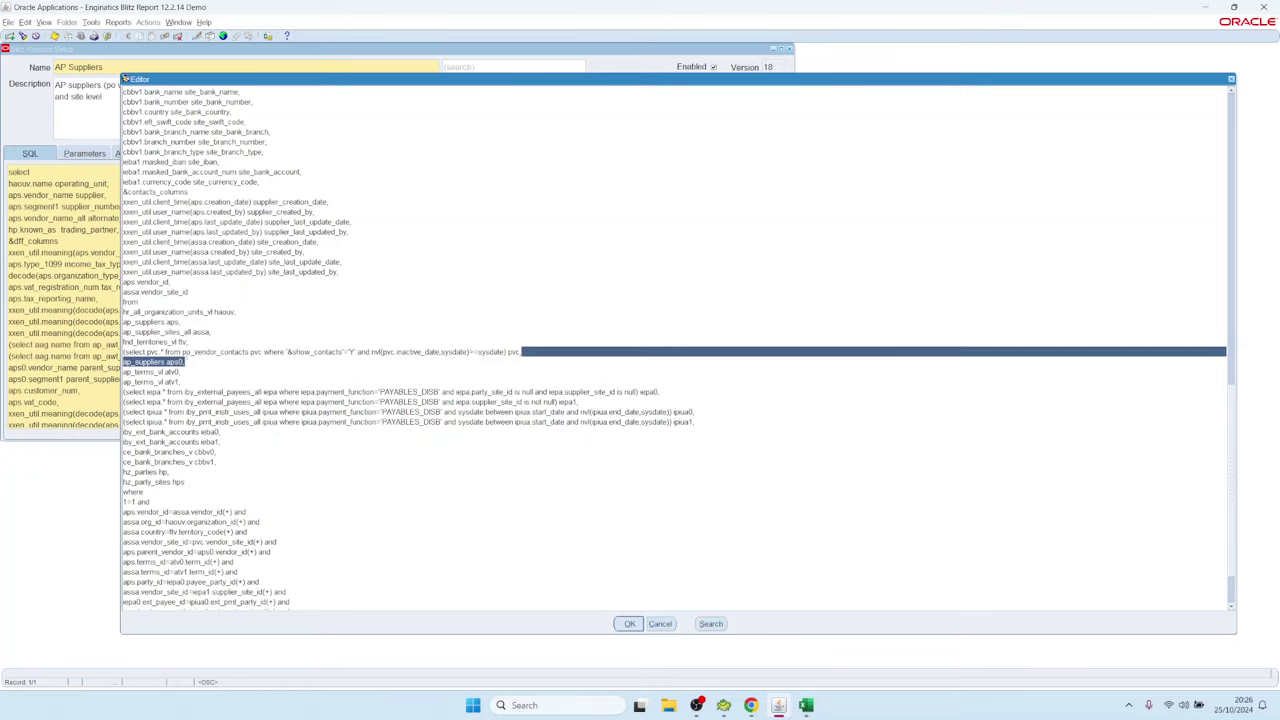
pyautogui.click(474, 365)
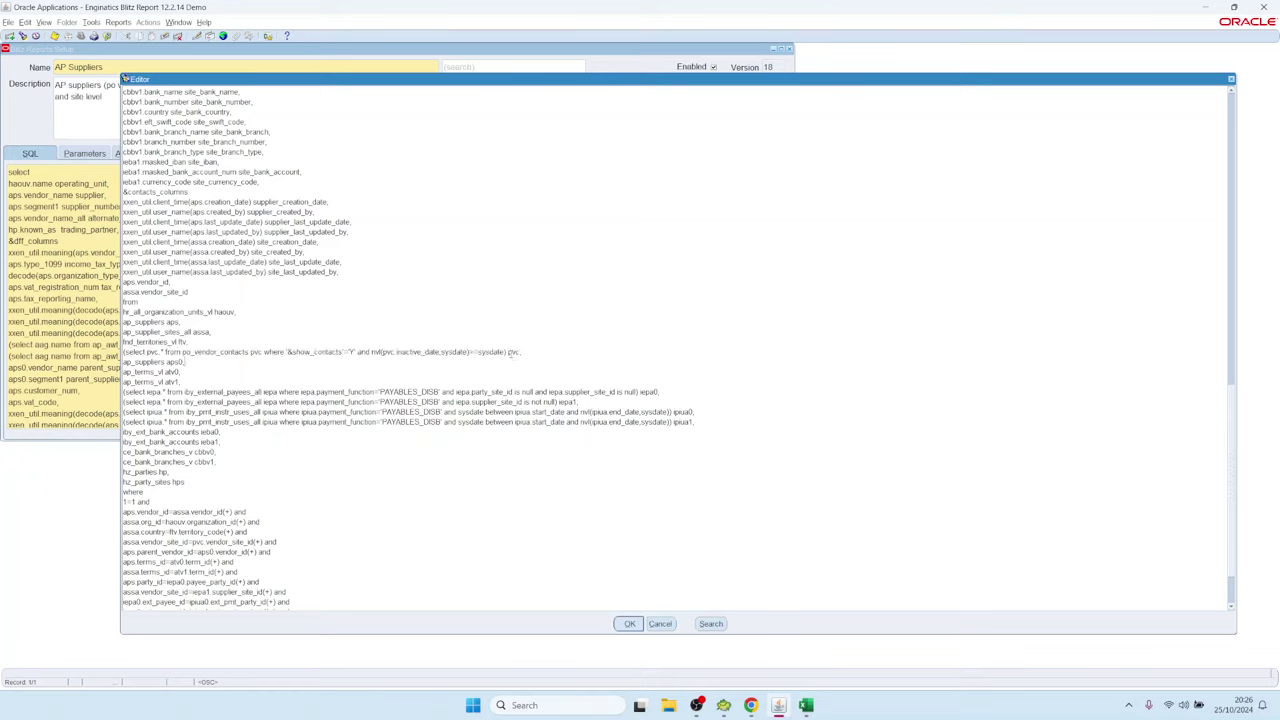
pyautogui.doubleClick(513, 352)
pyautogui.scroll(-3, 470, 430)
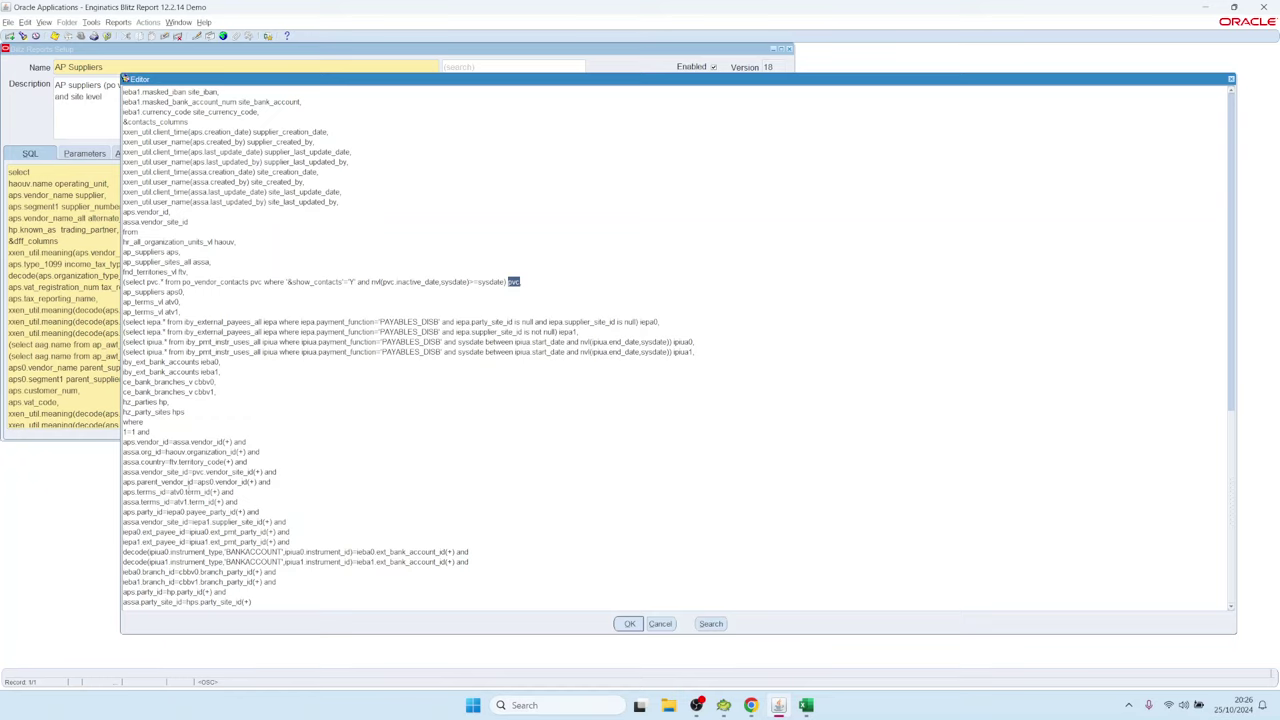
pyautogui.moveTo(193, 472); pyautogui.dragTo(277, 472)
pyautogui.click(658, 624)
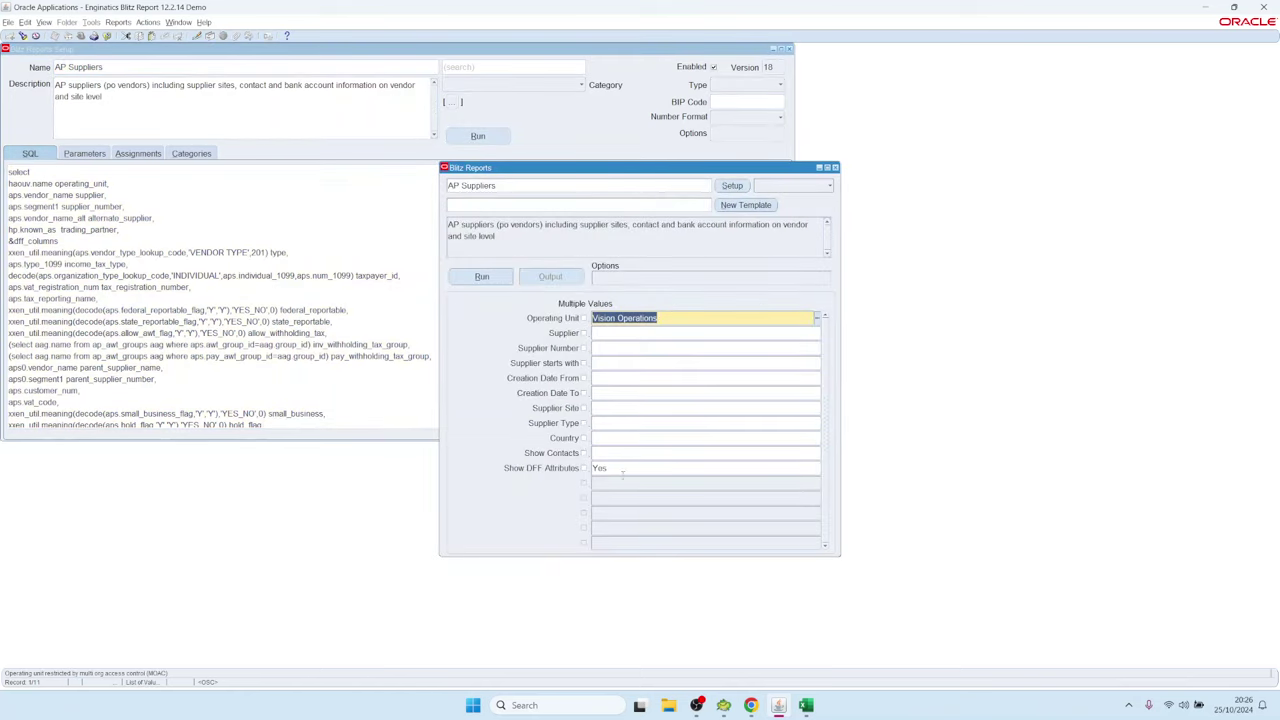
# - Run AP Suppliers for Vision Operations with Show Contacts set to Yes, and open the downloaded output in Excel
pyautogui.click(626, 452)
pyautogui.write('Y')
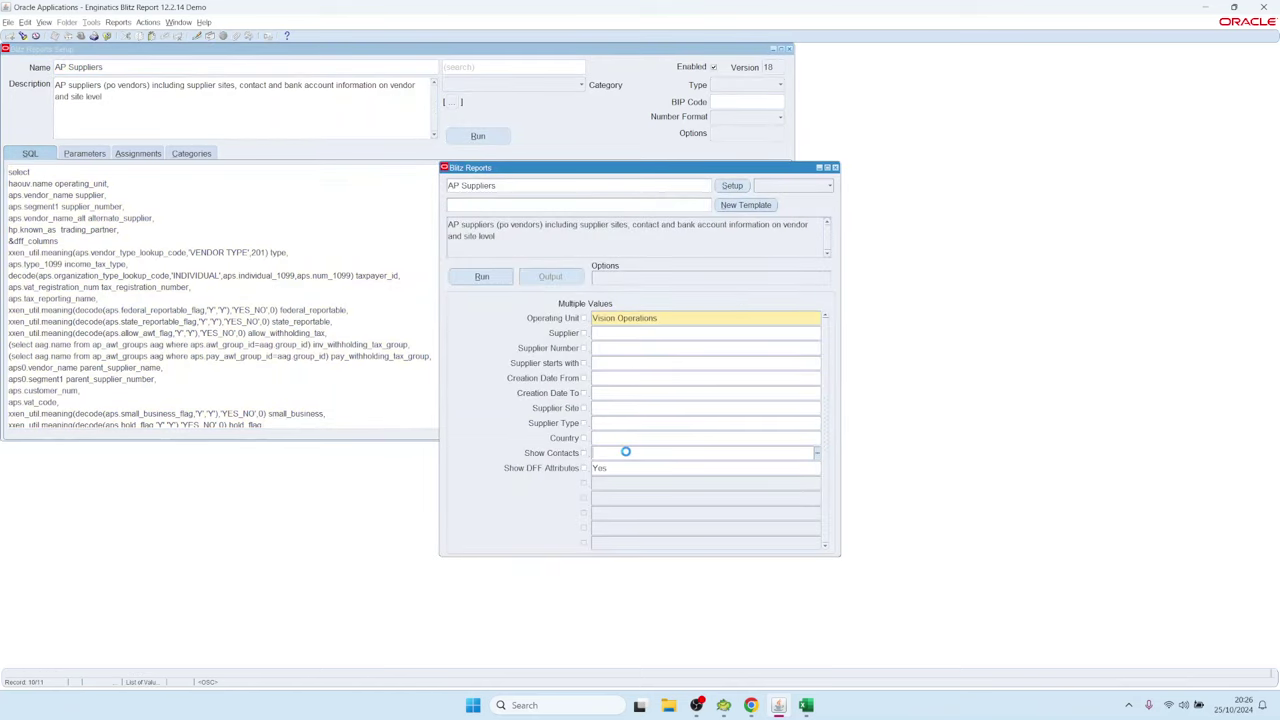
pyautogui.press('Tab')
pyautogui.click(481, 278)
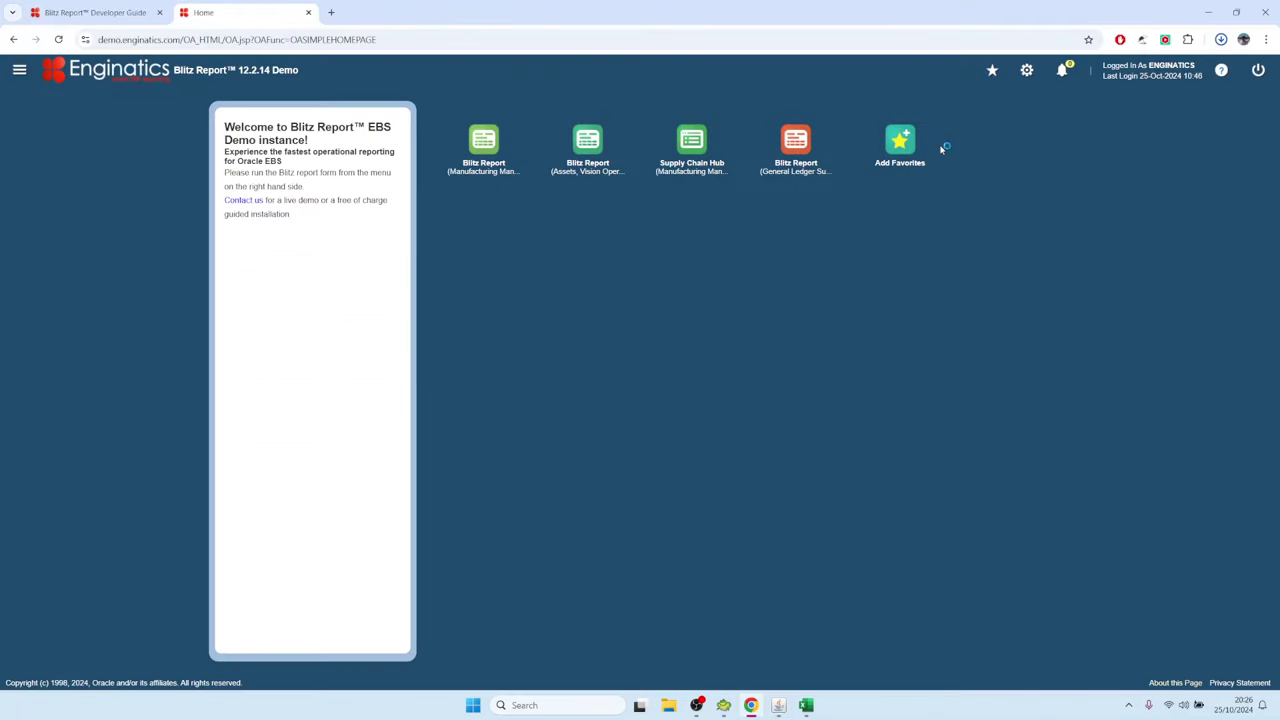
pyautogui.click(1195, 66)
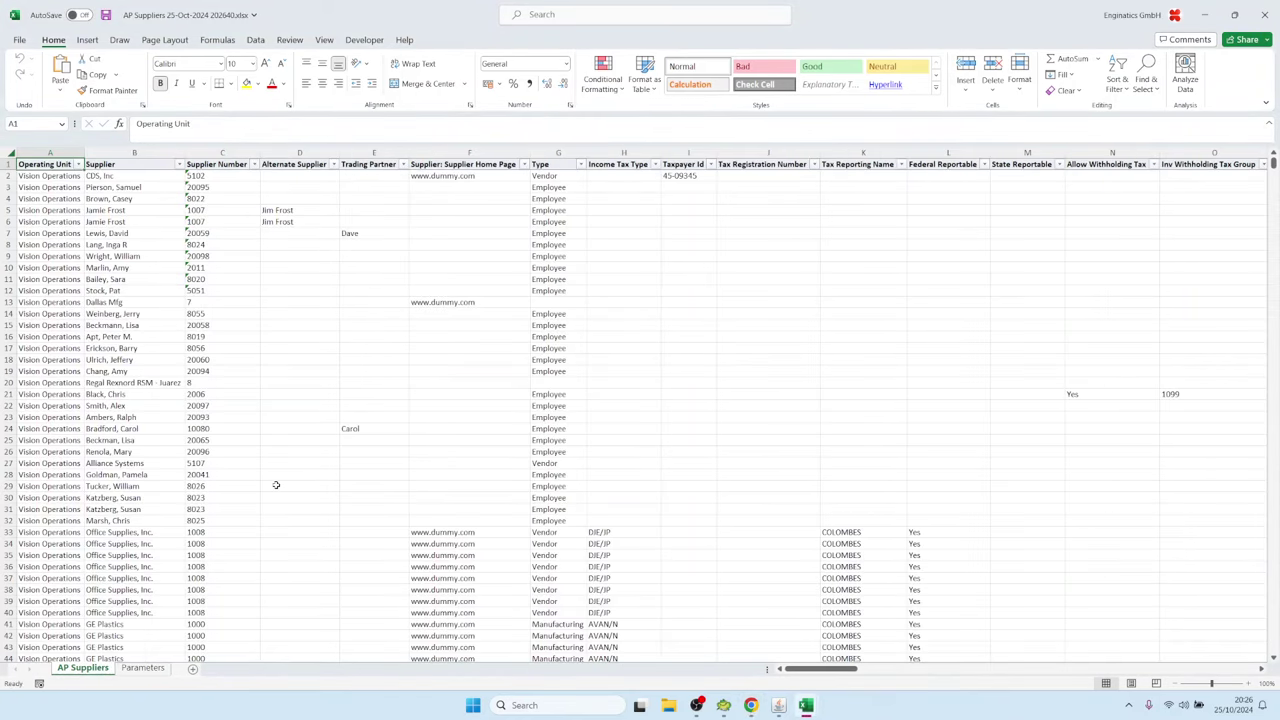
# - Examine the executed SQL on the output's Parameters sheet to see how the contact columns and Show Contacts condition were substituted
pyautogui.click(706, 309)
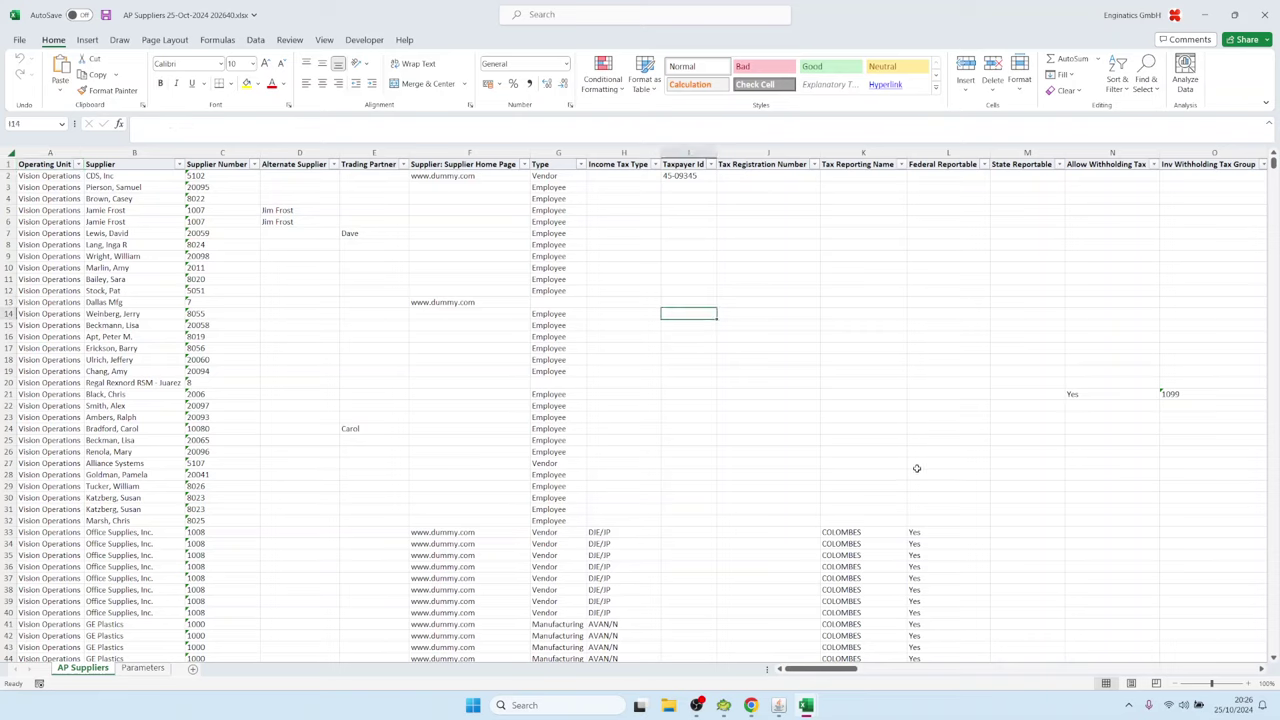
pyautogui.click(917, 464)
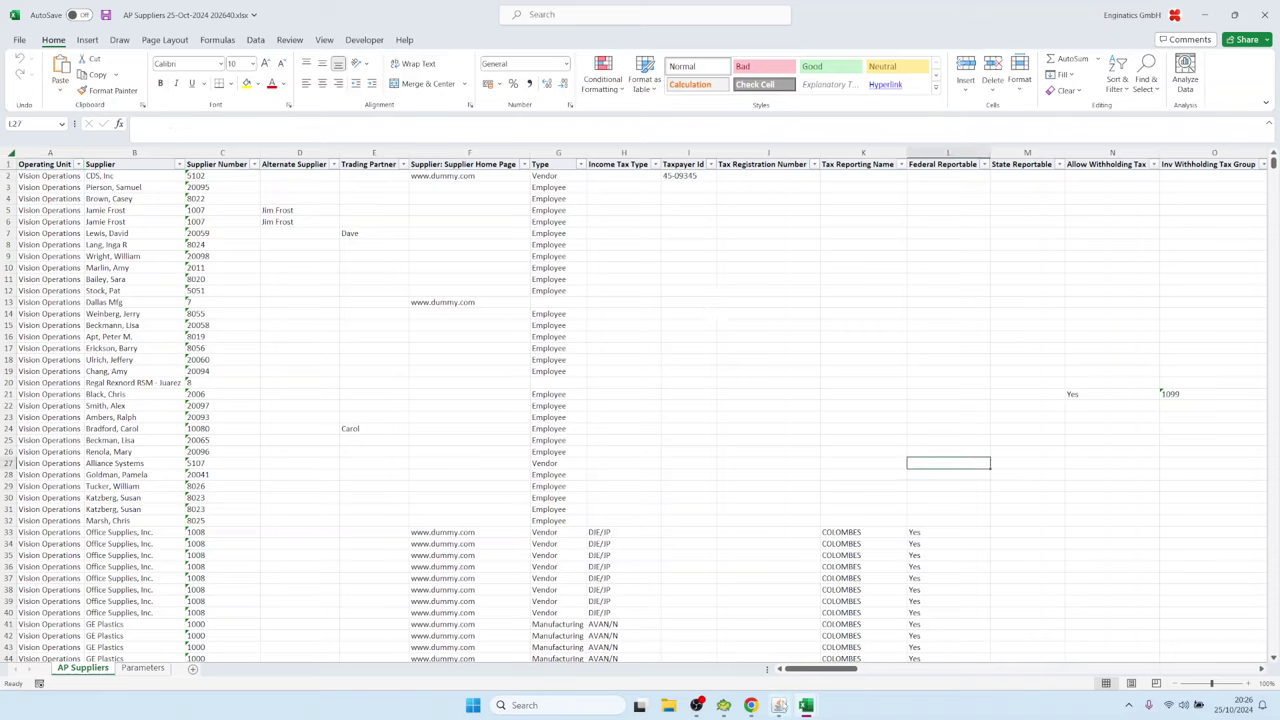
pyautogui.moveTo(780, 706)
pyautogui.click(143, 667)
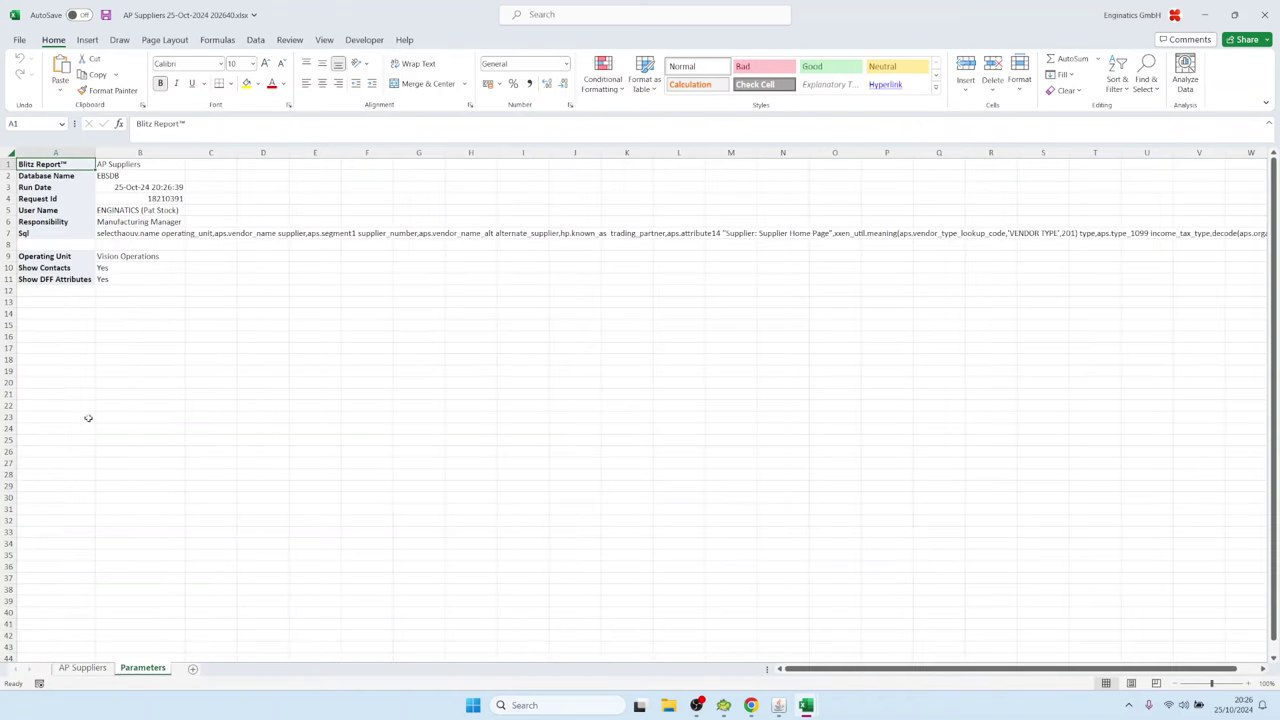
pyautogui.click(128, 234)
pyautogui.doubleClick(128, 234)
pyautogui.moveTo(128, 234); pyautogui.dragTo(136, 685)
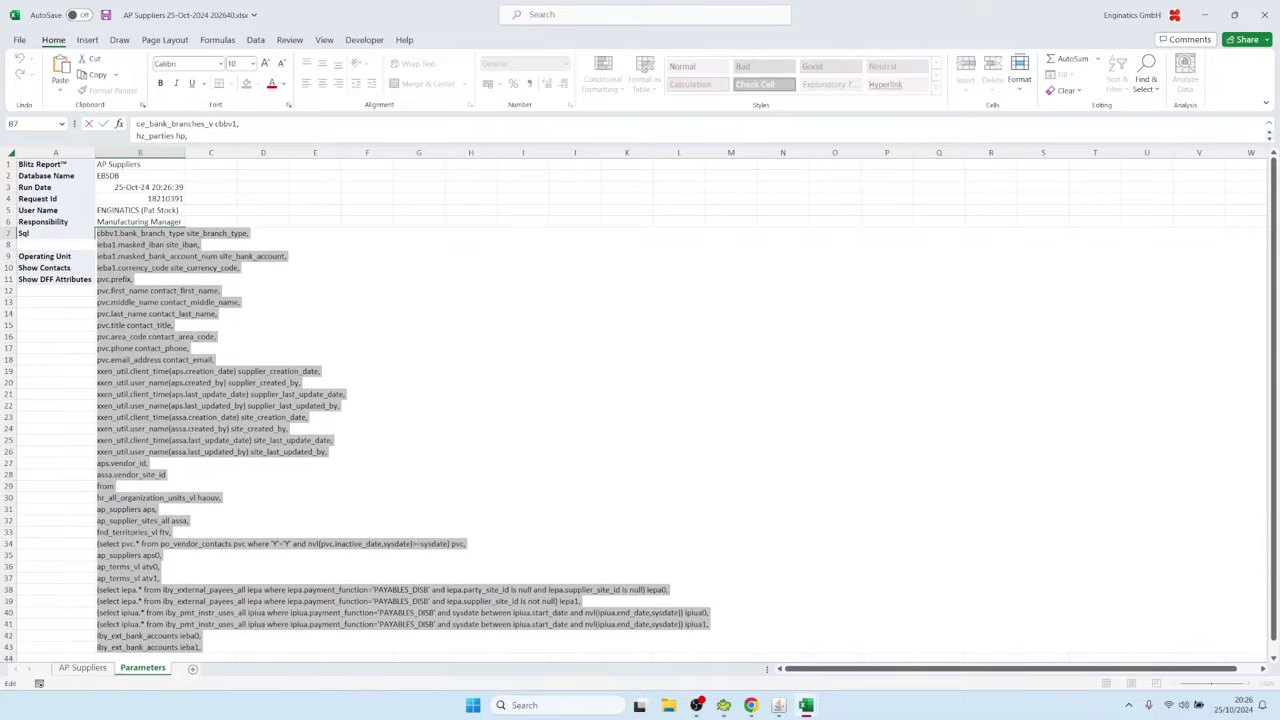
pyautogui.press('Escape')
# - Return to Oracle Applications and open the concurrent request log of the AP Suppliers run
pyautogui.click(778, 705)
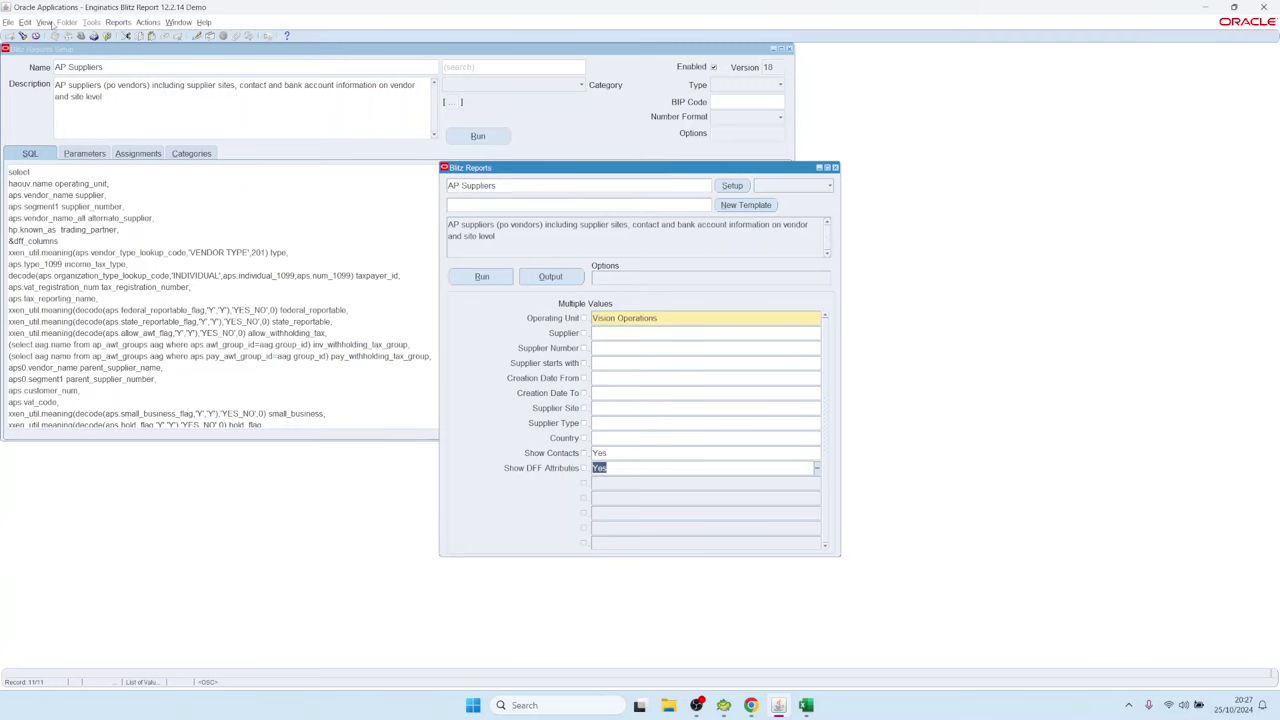
pyautogui.click(45, 22)
pyautogui.click(54, 169)
pyautogui.click(373, 341)
pyautogui.click(410, 350)
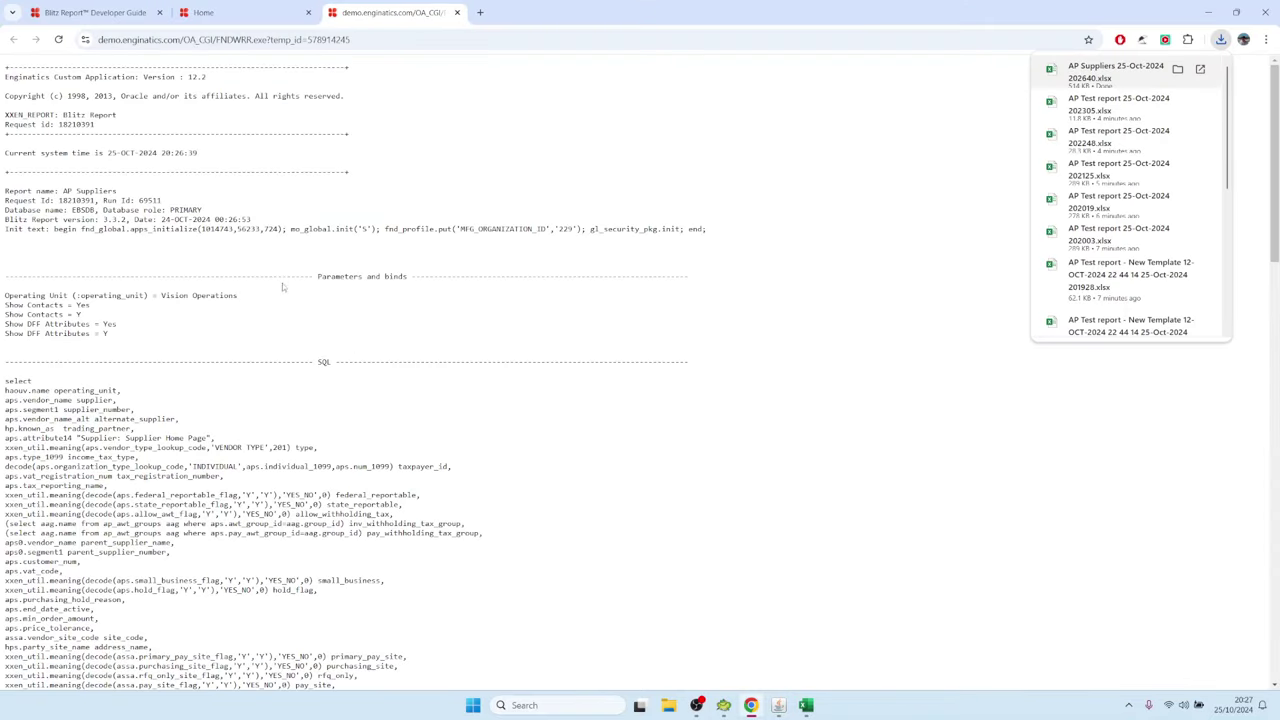
# - Examine the log's Parameters and binds section, comparing the Operating Unit bind with the Show Contacts and Show DFF Attributes entries
pyautogui.moveTo(10, 296); pyautogui.dragTo(158, 342)
pyautogui.click(22, 300)
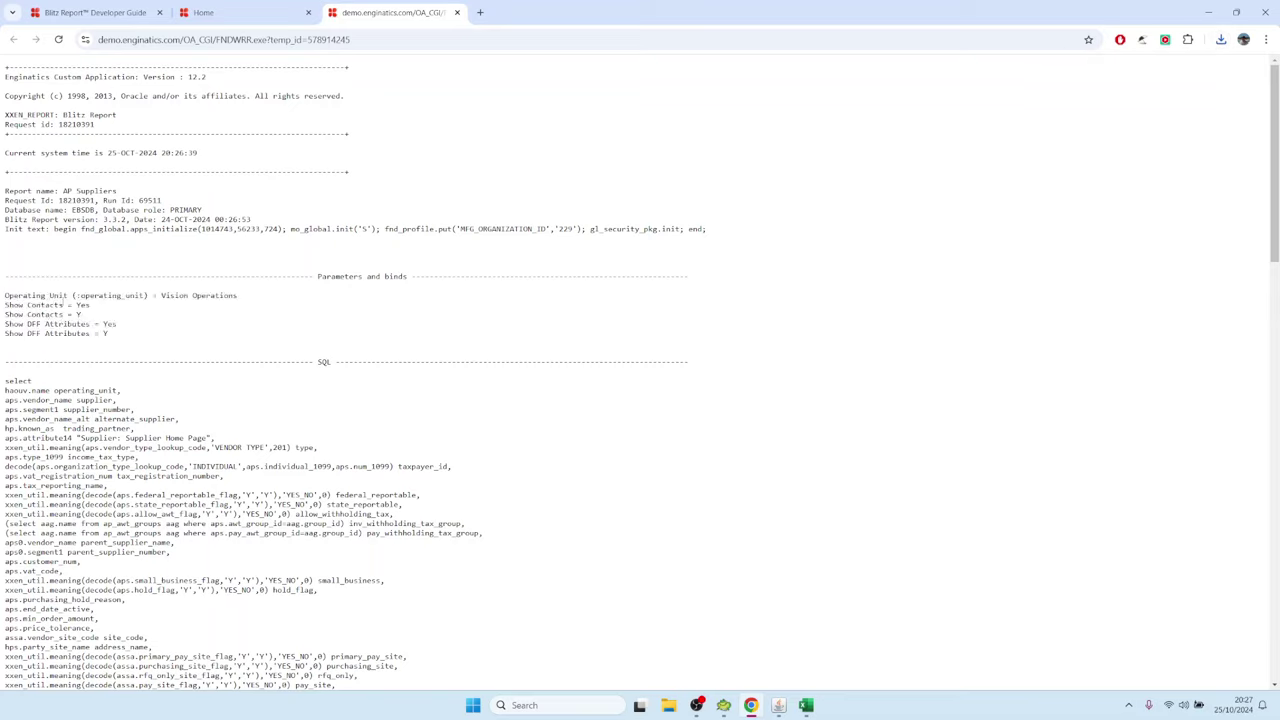
pyautogui.doubleClick(84, 305)
pyautogui.click(78, 314)
pyautogui.doubleClick(78, 314)
pyautogui.moveTo(162, 296); pyautogui.dragTo(246, 296)
pyautogui.moveTo(77, 296); pyautogui.dragTo(146, 293)
pyautogui.click(57, 337)
# - Examine the executed SQL in the log for the substituted Show Contacts condition in the po_vendor_contacts subquery and the inserted pvc contact columns
pyautogui.scroll(-4, 184, 494)
pyautogui.scroll(2, 160, 440)
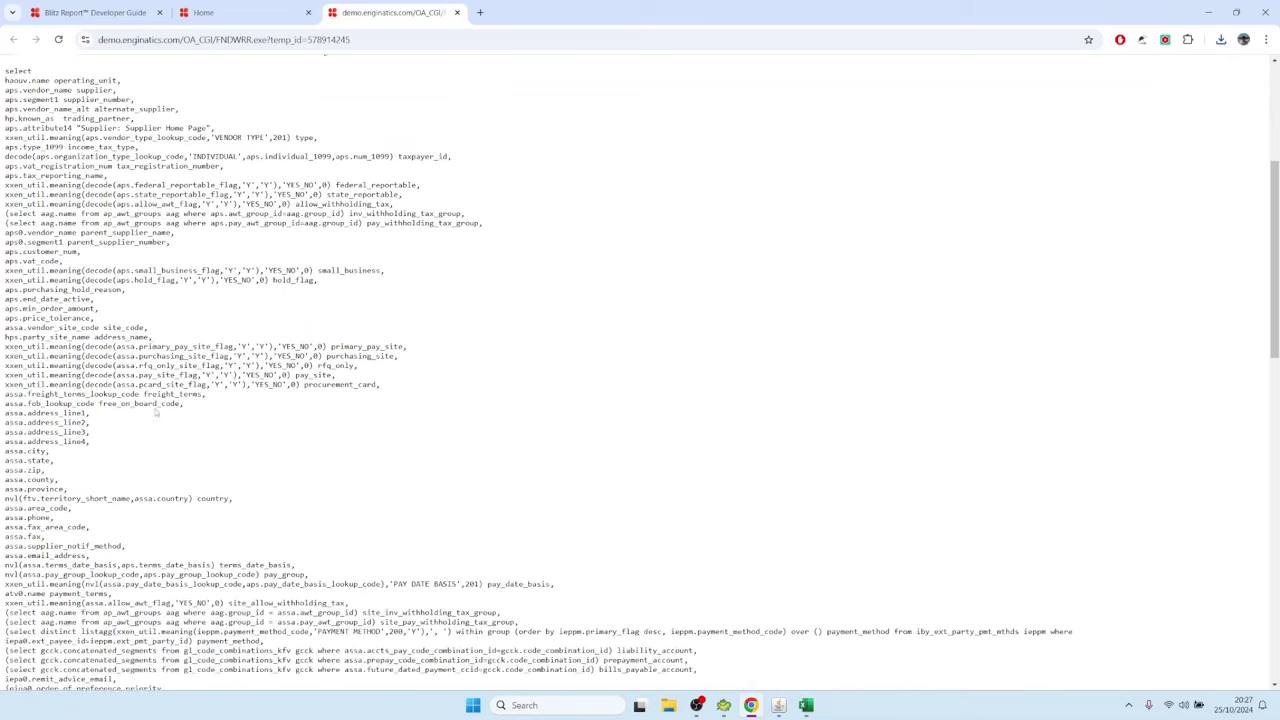
pyautogui.scroll(-5, 140, 390)
pyautogui.scroll(-3, 139, 390)
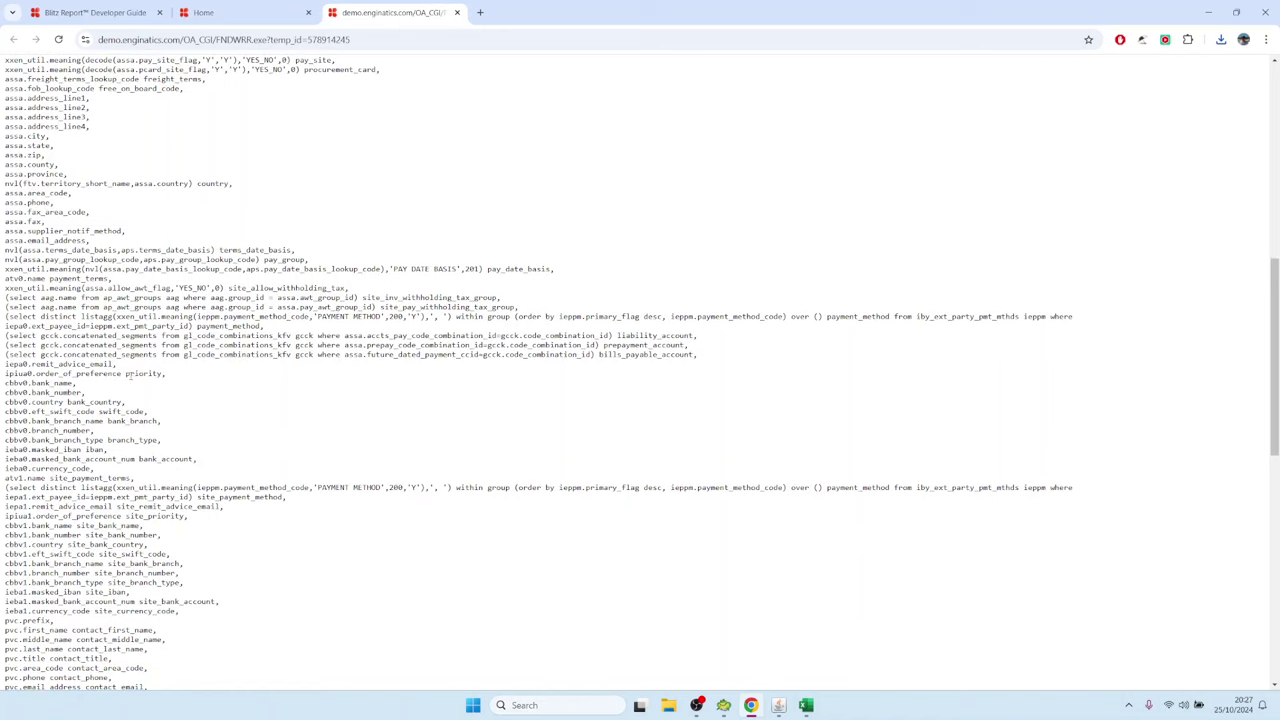
pyautogui.scroll(-10, 93, 316)
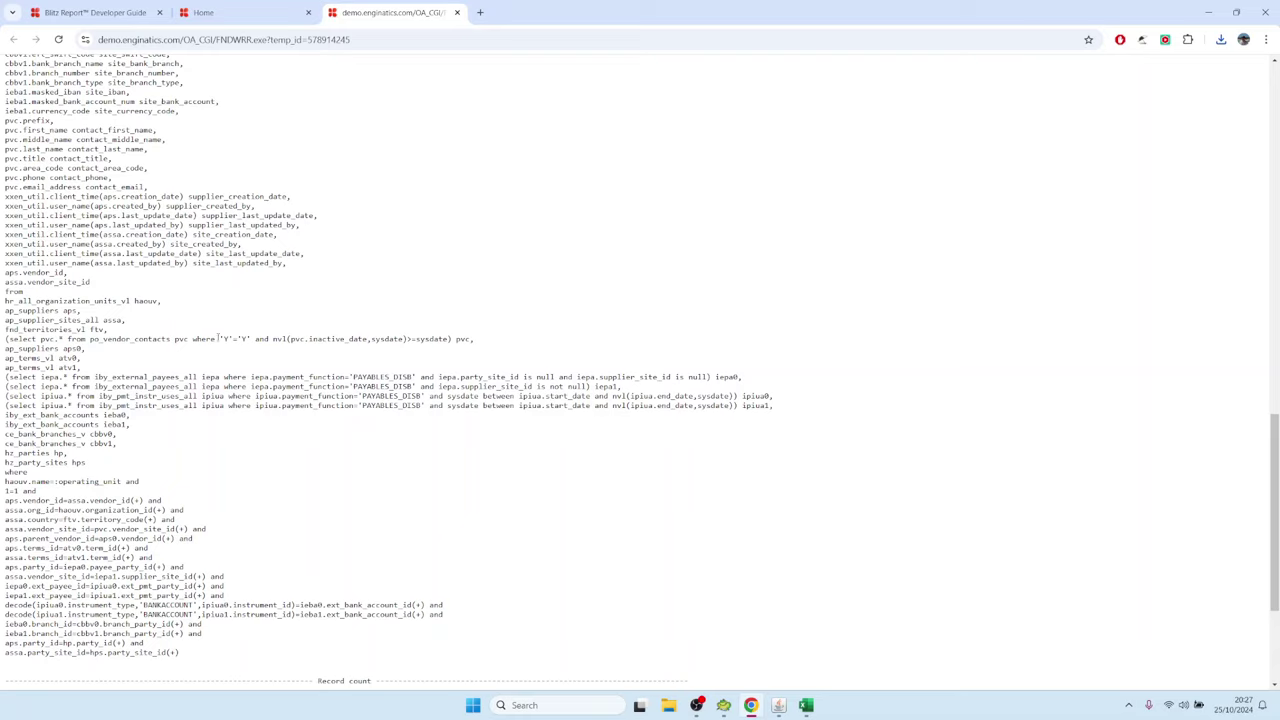
pyautogui.moveTo(219, 339); pyautogui.dragTo(229, 339)
pyautogui.click(229, 346)
pyautogui.doubleClick(227, 339)
pyautogui.moveTo(14, 339); pyautogui.dragTo(446, 340)
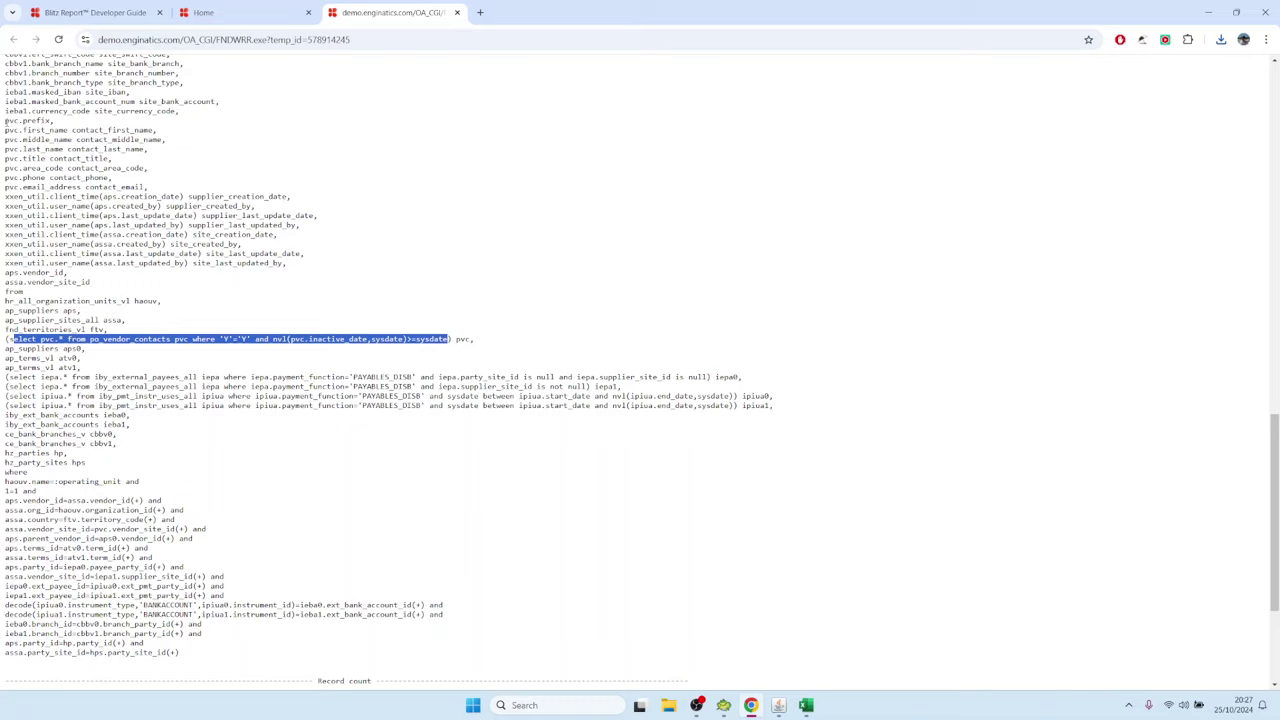
pyautogui.moveTo(6, 121); pyautogui.dragTo(150, 189)
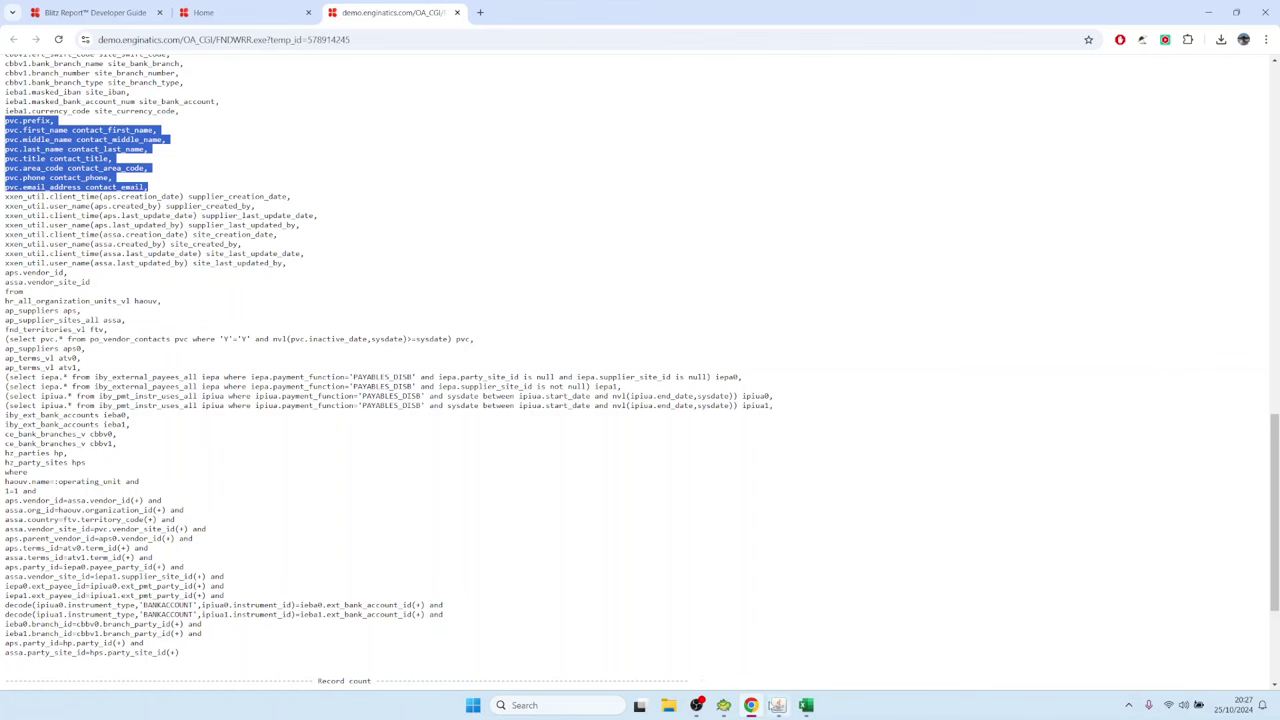
# - Return to Oracle Applications, review the contact columns SQL text of the second Show Contacts parameter in AP Suppliers, and close the editor without changes
pyautogui.click(779, 700)
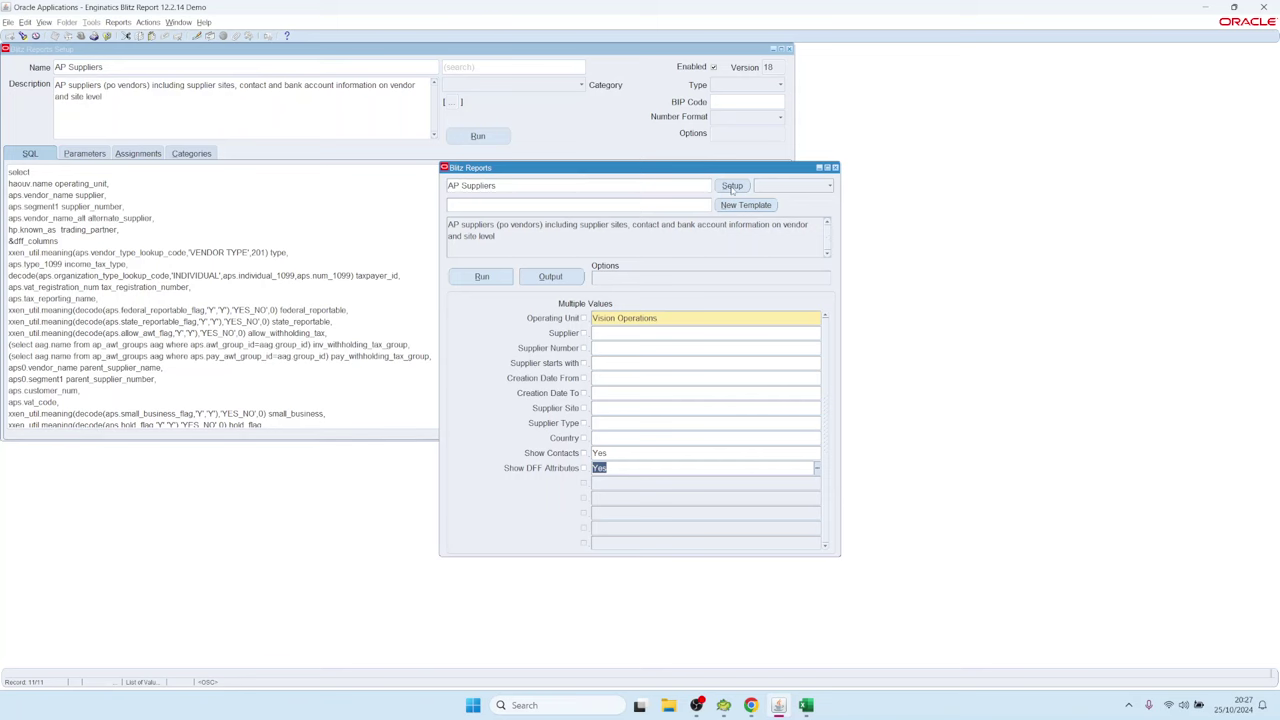
pyautogui.click(87, 155)
pyautogui.click(87, 155)
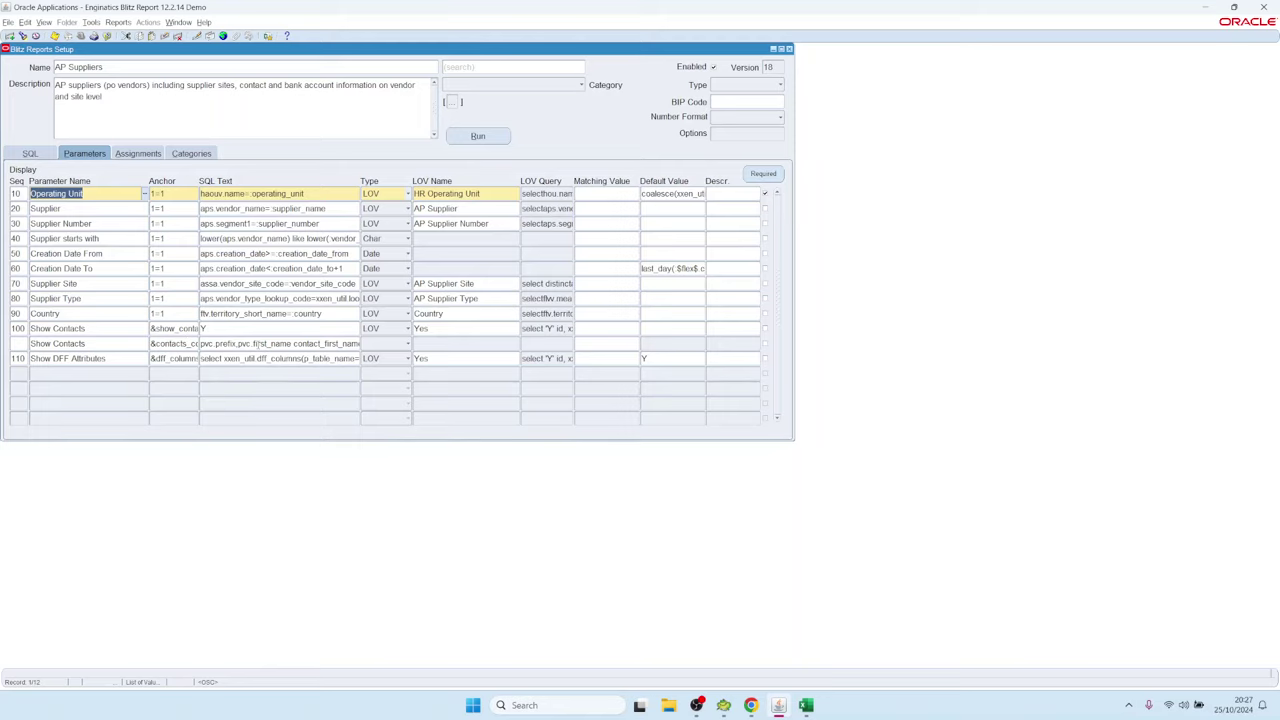
pyautogui.doubleClick(257, 343)
pyautogui.moveTo(288, 190); pyautogui.dragTo(130, 90)
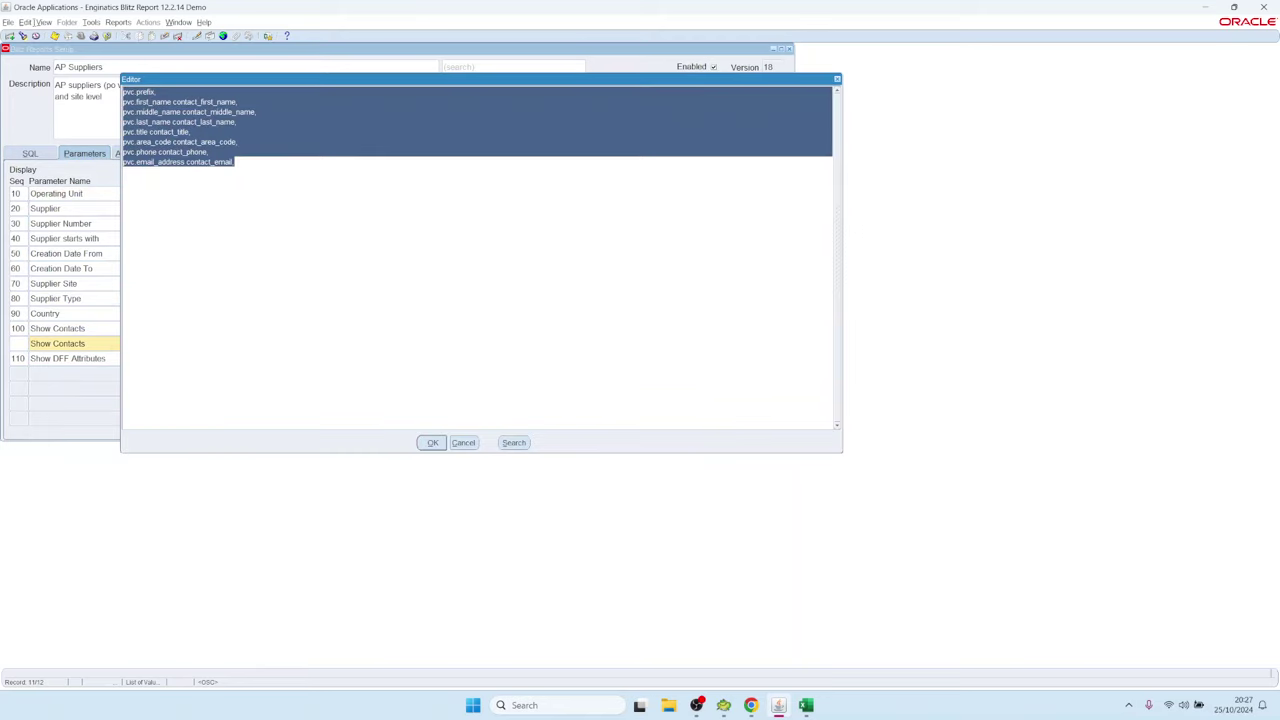
pyautogui.click(463, 443)
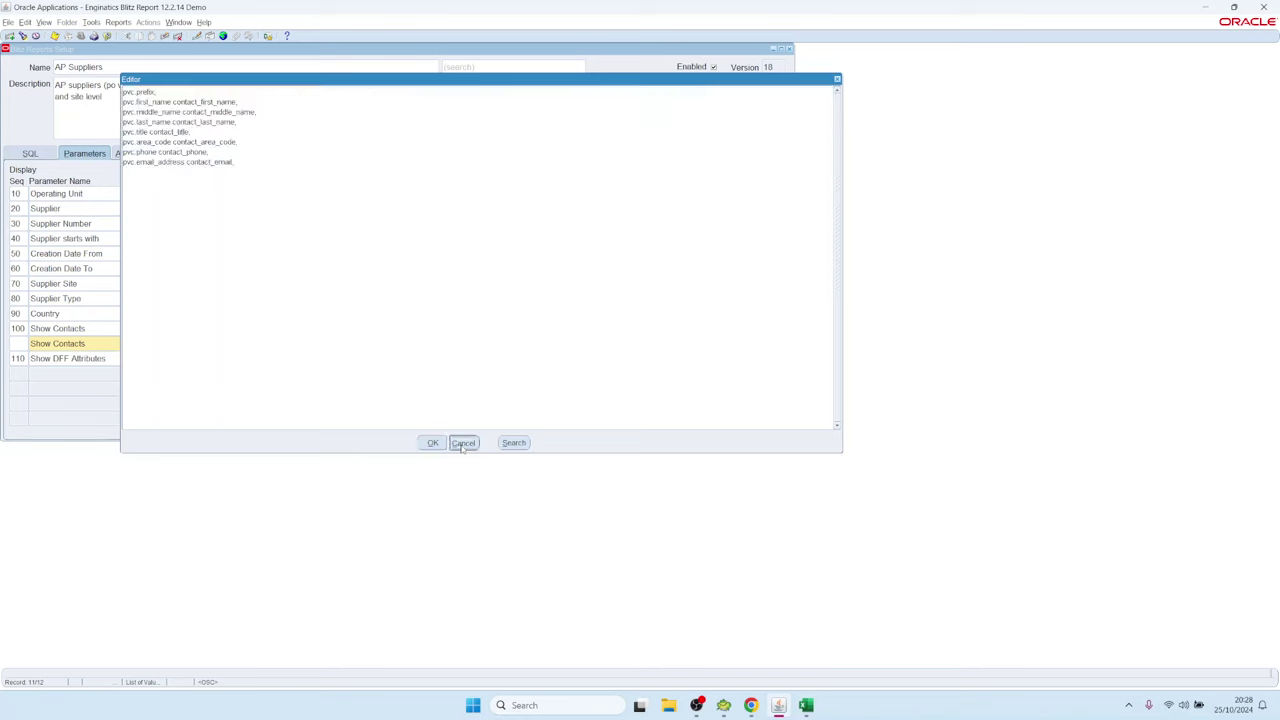
# - Compare the anchors of the two Show Contacts parameter rows, &show_contacts and &contacts_columns, and the first row's SQL text
pyautogui.click(108, 330)
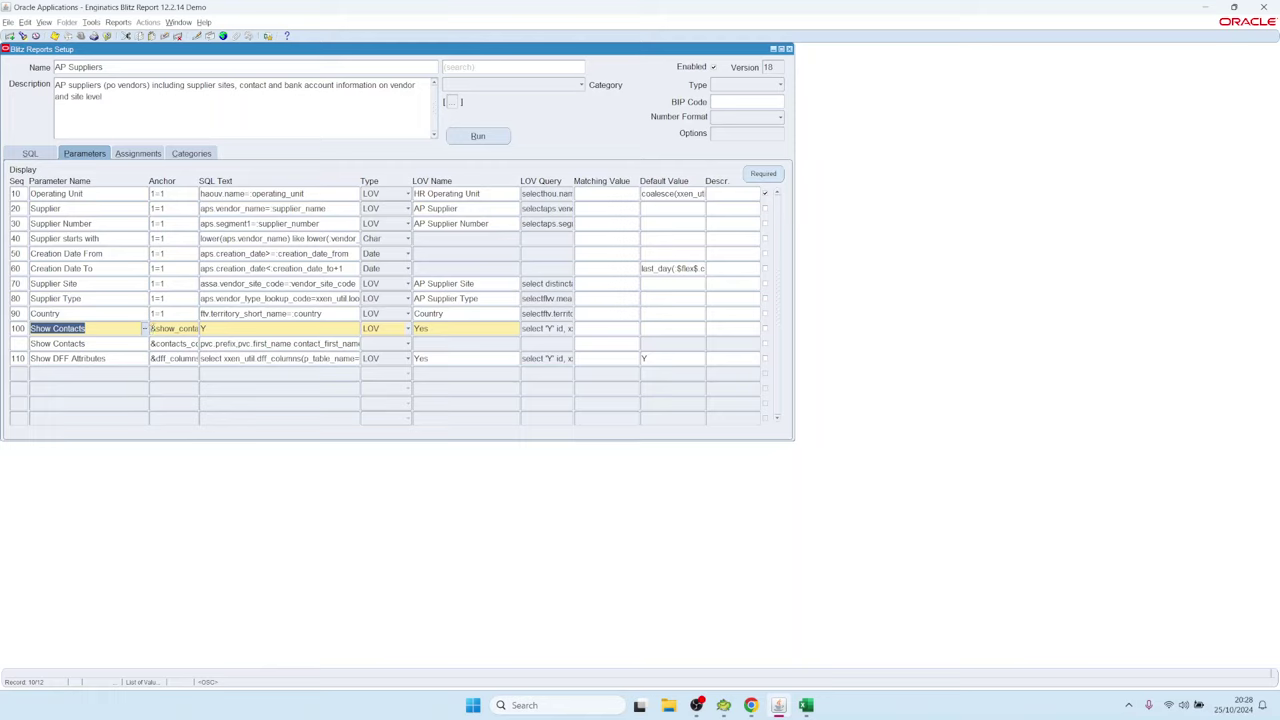
pyautogui.moveTo(155, 330); pyautogui.dragTo(234, 331)
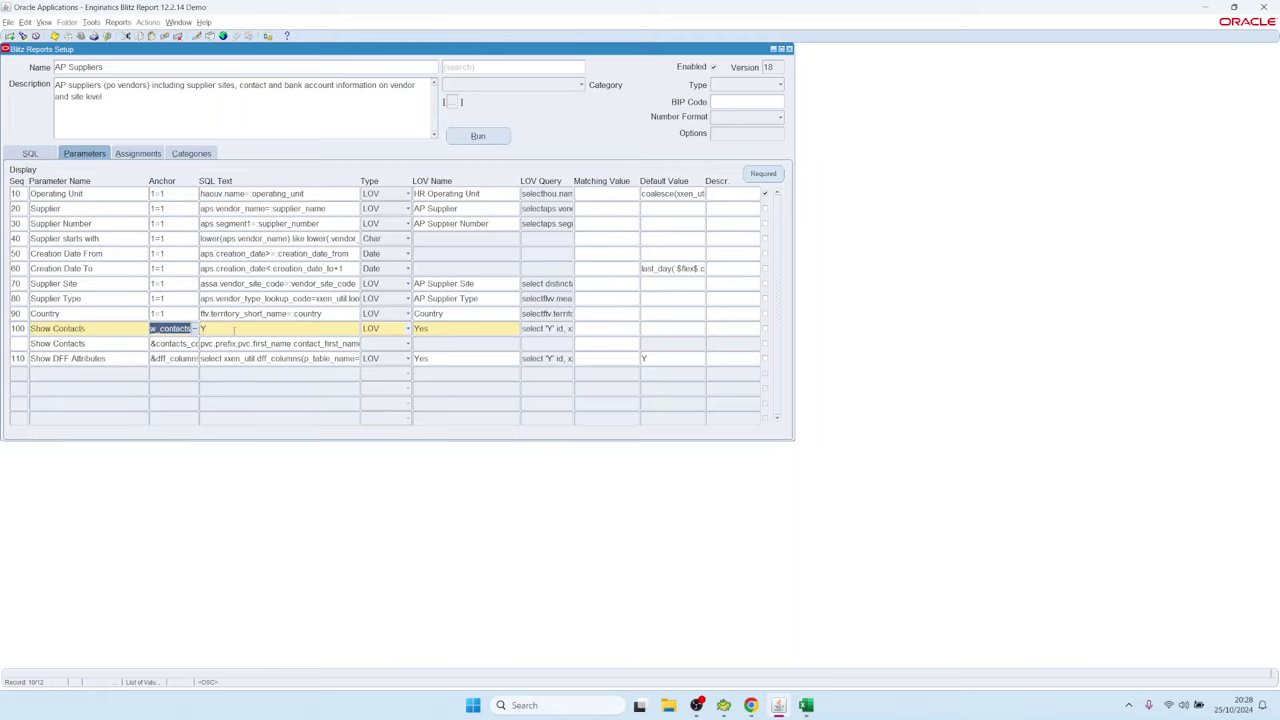
pyautogui.click(234, 331)
pyautogui.doubleClick(170, 329)
pyautogui.click(155, 343)
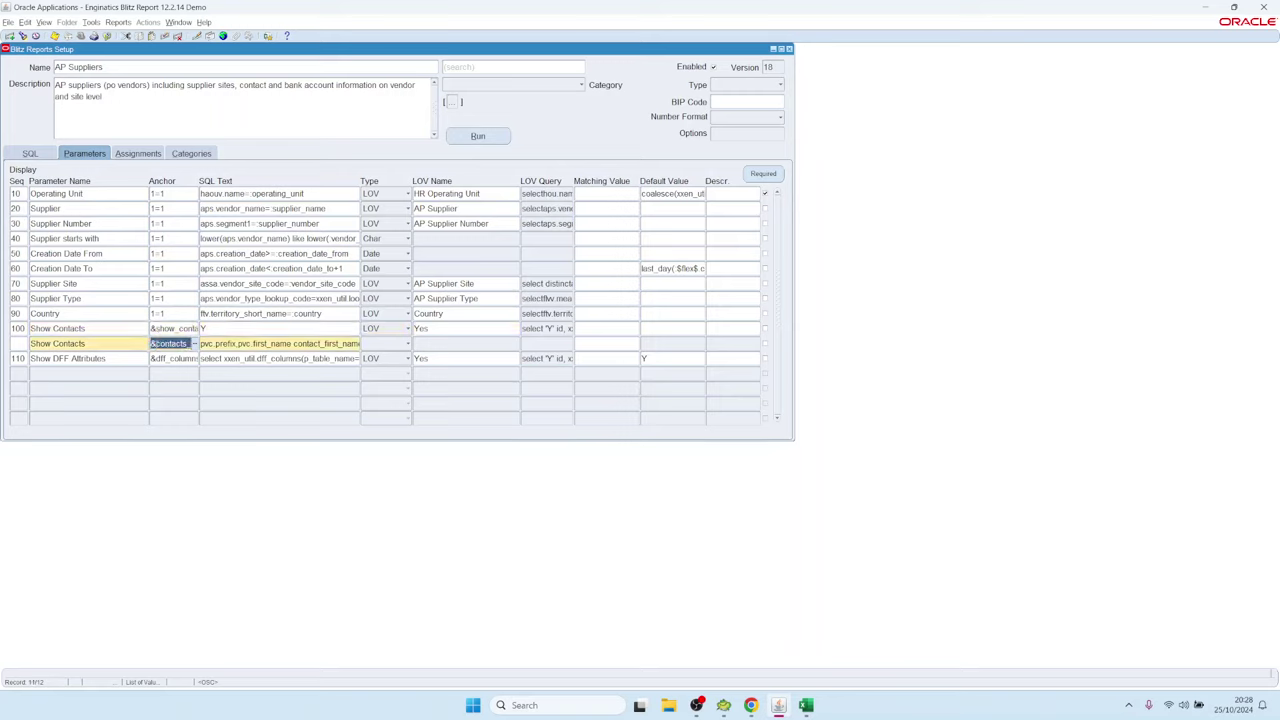
pyautogui.doubleClick(165, 343)
pyautogui.click(203, 328)
pyautogui.hotkey('shift', 'Tab')
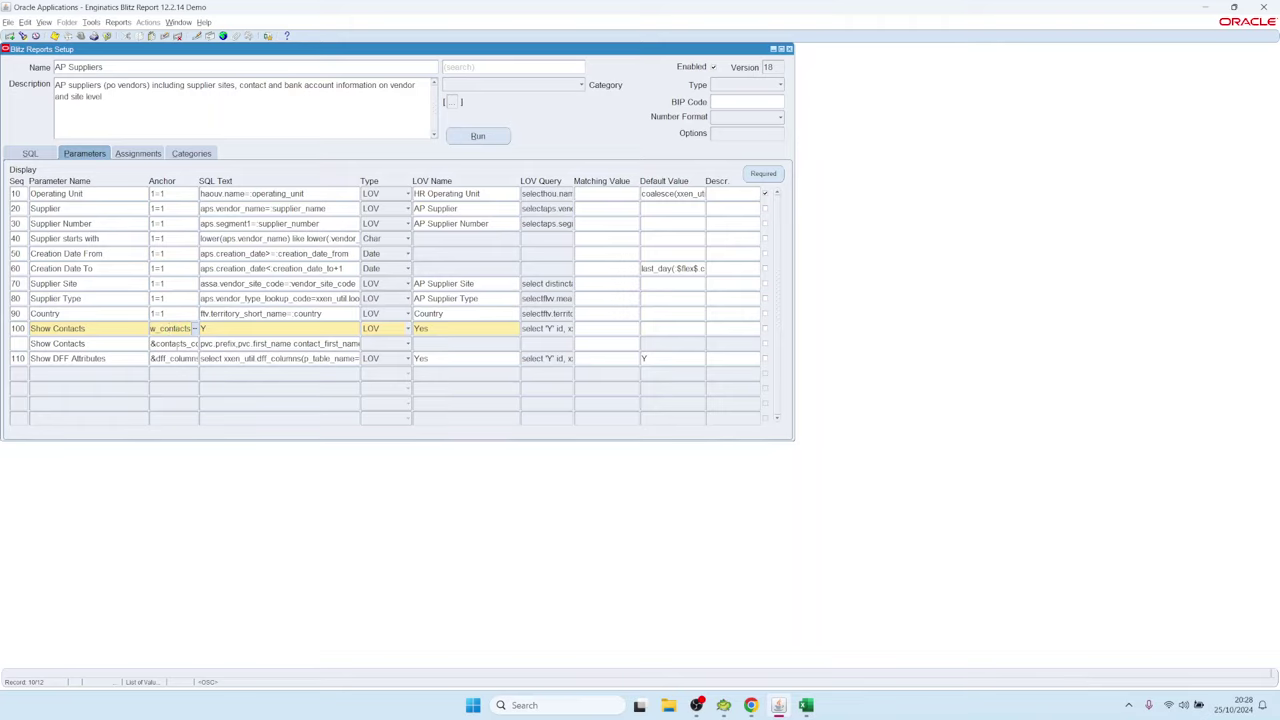
# - Reopen the full SQL text of the &contacts_columns row, review its column list, and close the editor without changes
pyautogui.press('Down')
pyautogui.press('Tab')
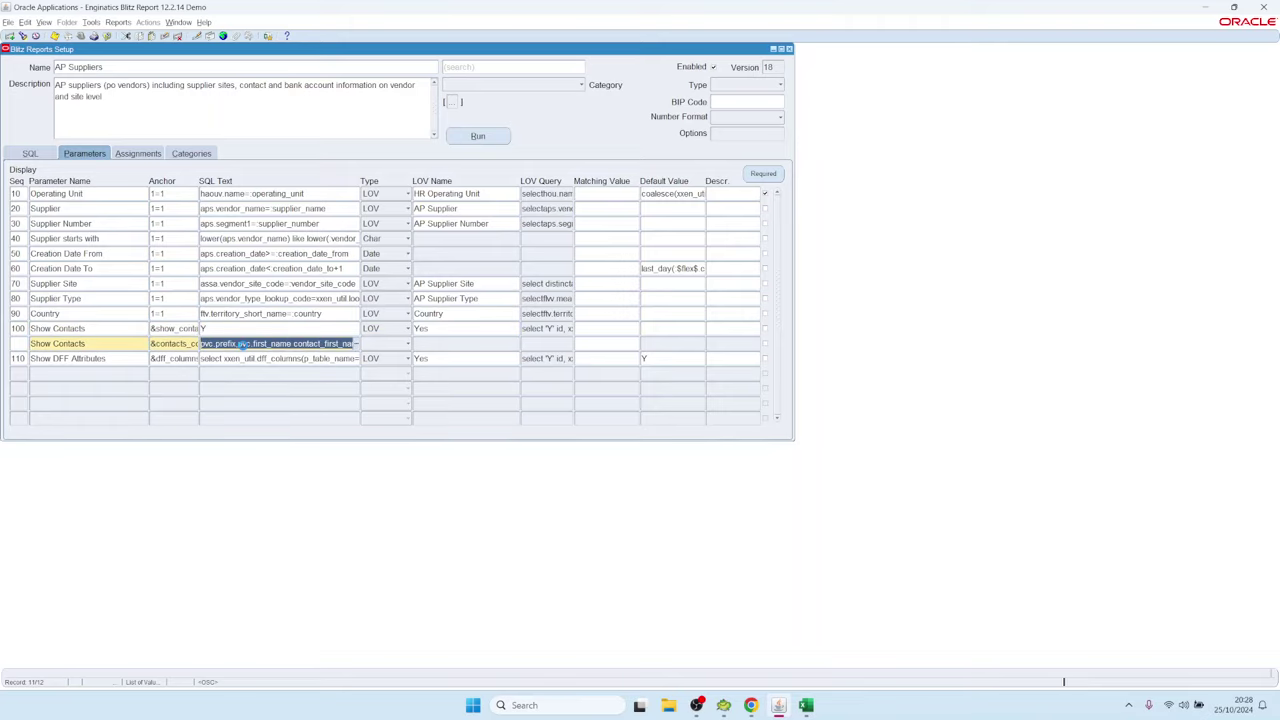
pyautogui.hotkey('ctrl', 'e')
pyautogui.hotkey('ctrl', 'a')
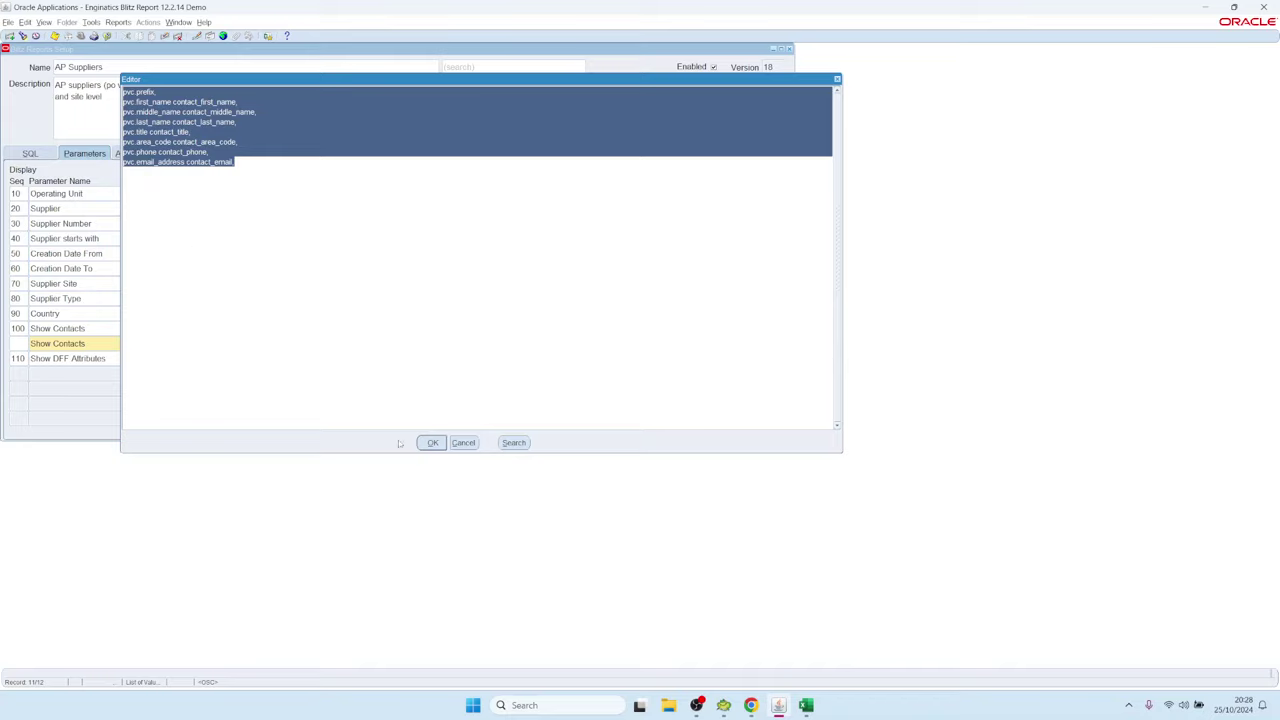
pyautogui.click(462, 443)
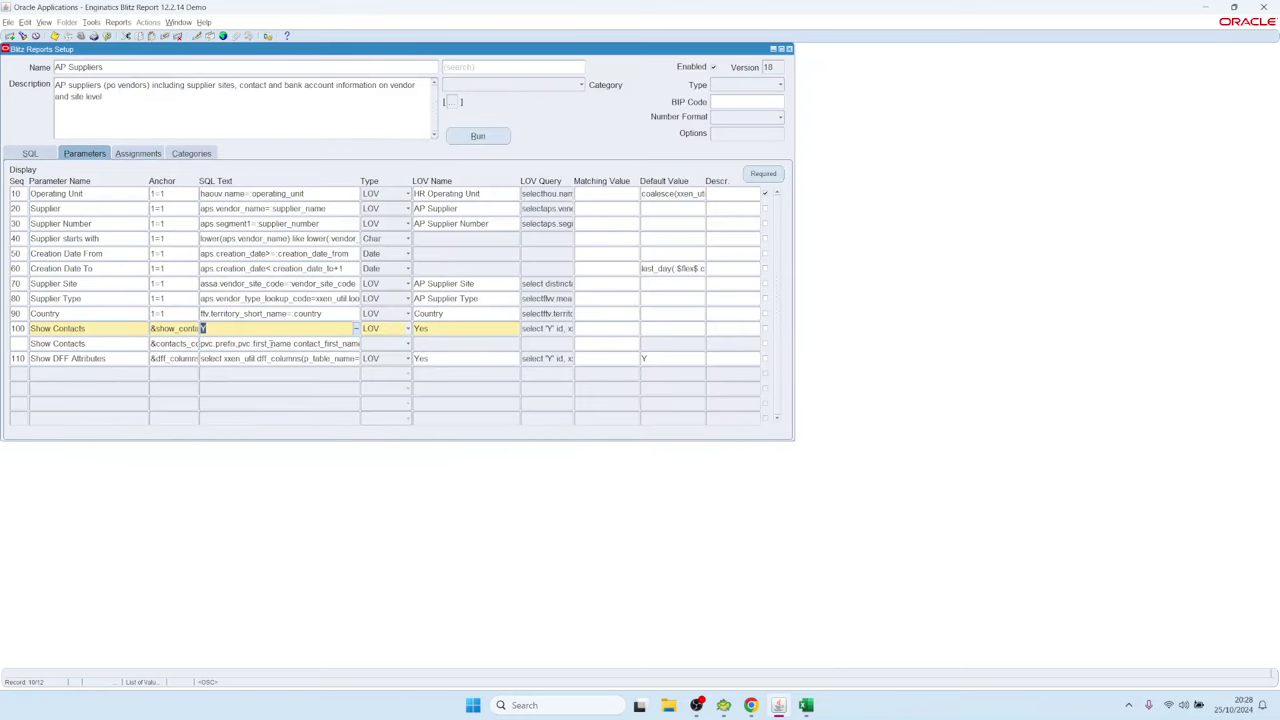
# - Compare the display sequence fields of the two Show Contacts rows
pyautogui.click(92, 328)
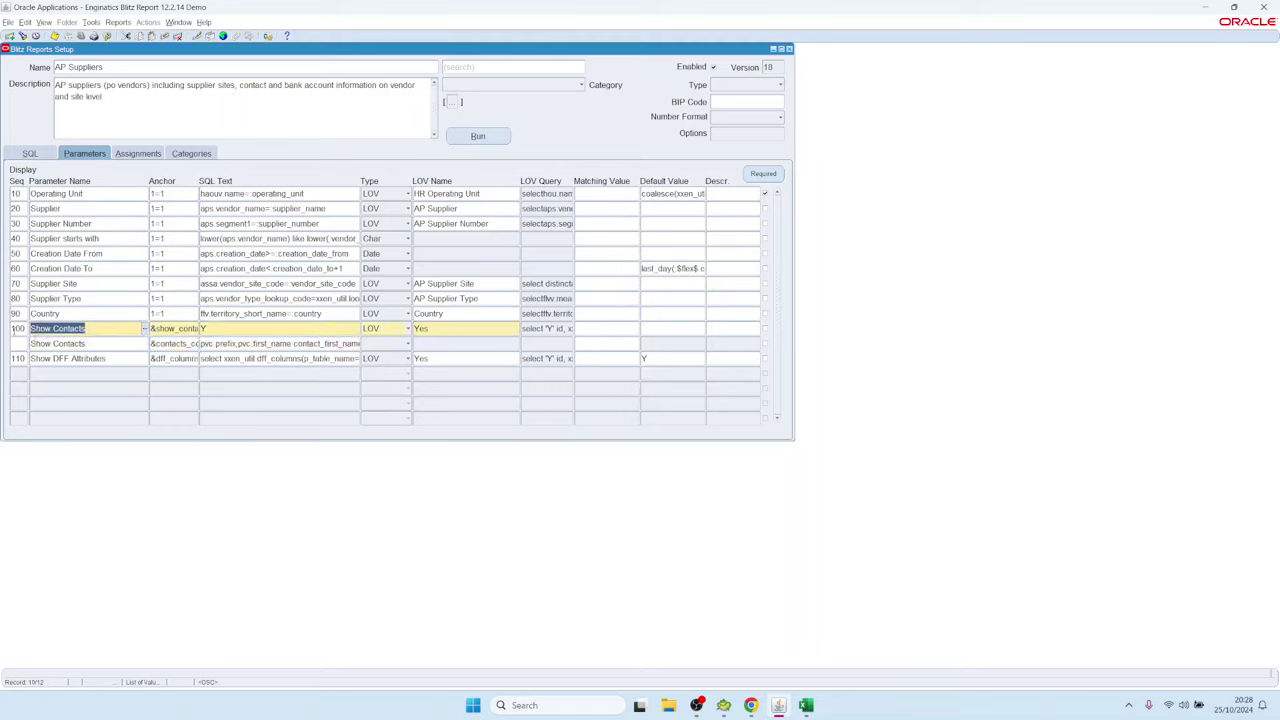
pyautogui.click(17, 328)
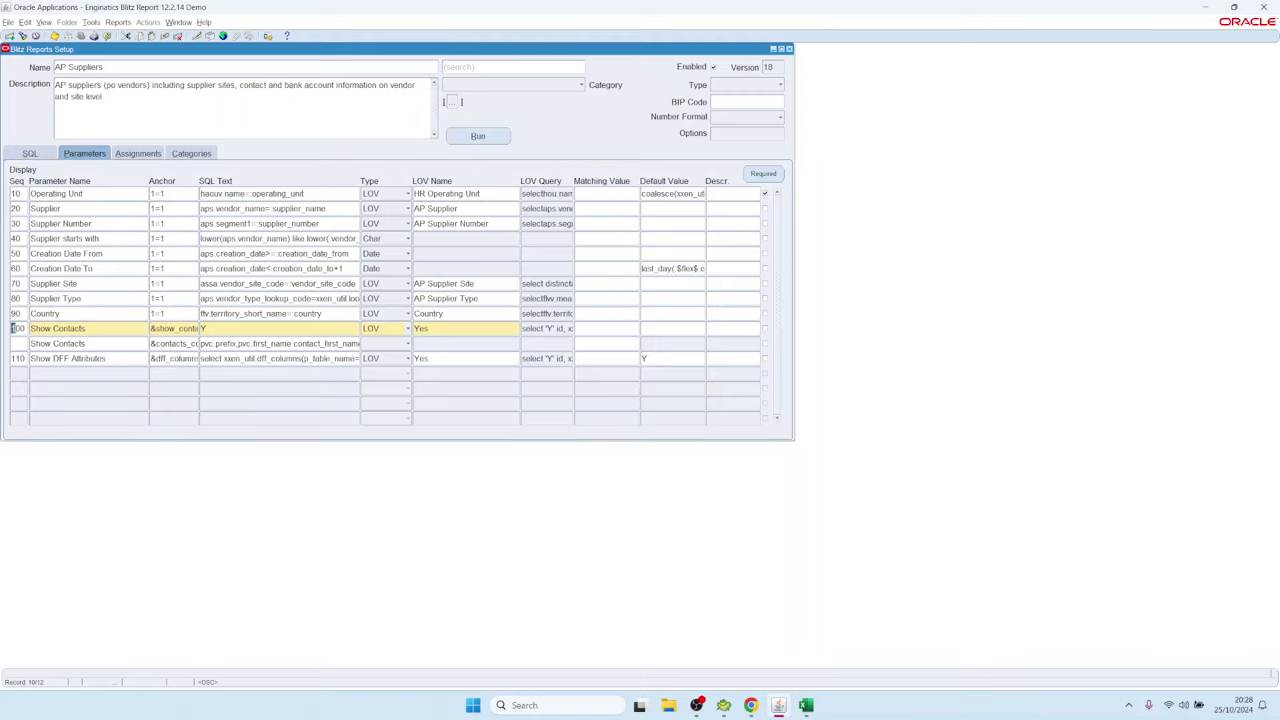
pyautogui.press('Down')
pyautogui.press('Up')
pyautogui.click(19, 343)
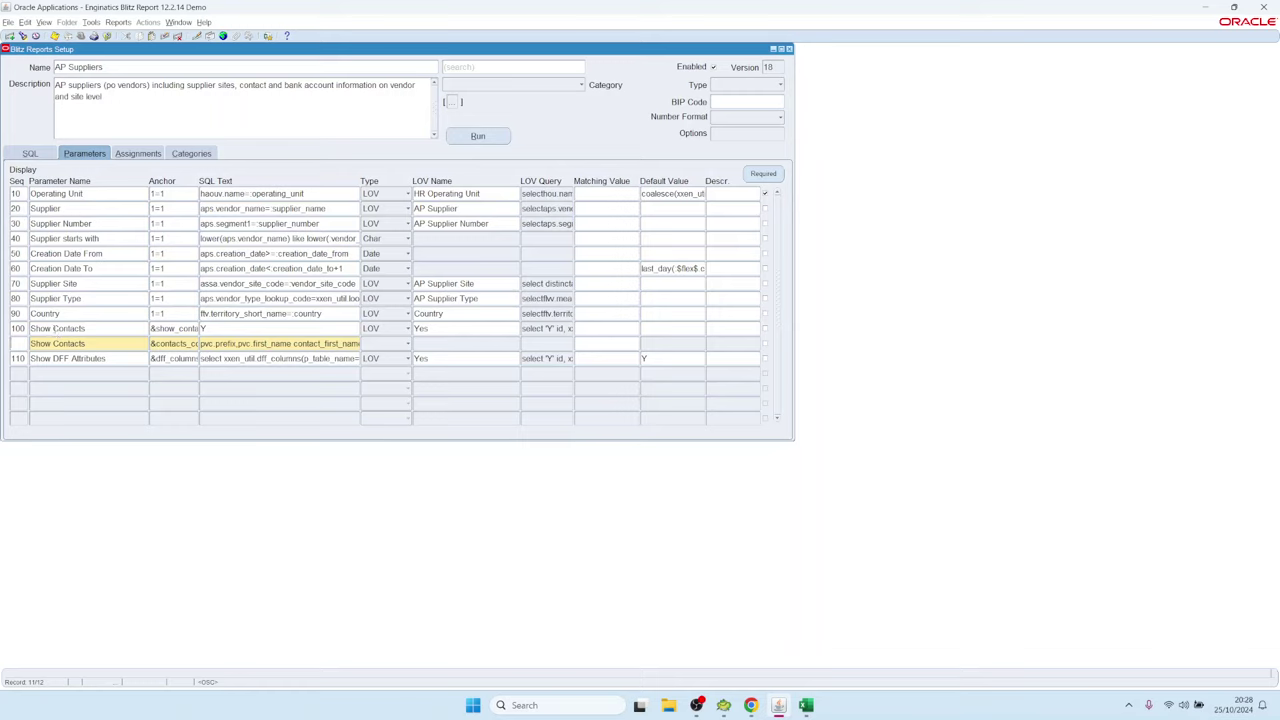
# - Try an additional Show Contacts row below sequence 100 with anchor 1=1 and SQL text "wefw", and delete that row
pyautogui.click(55, 328)
pyautogui.hotkey('ctrl', 'Down')
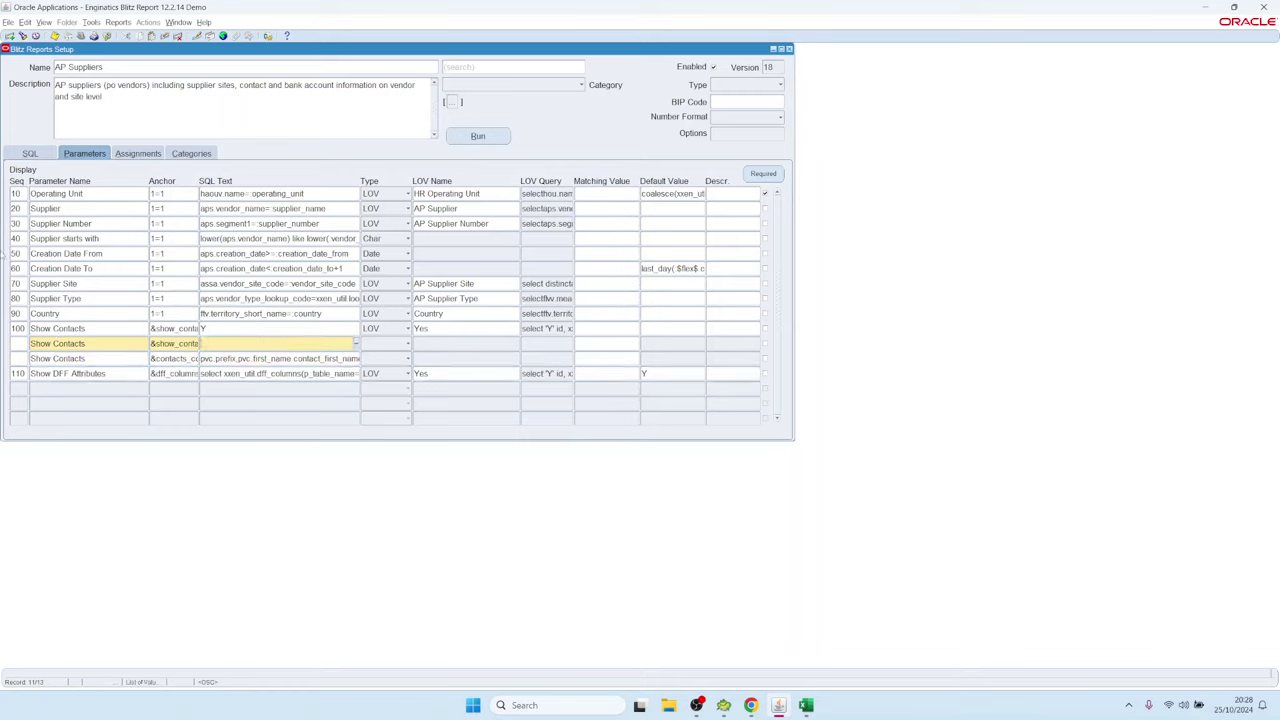
pyautogui.click(196, 343)
pyautogui.hotkey('ctrl', 'l')
pyautogui.click(188, 422)
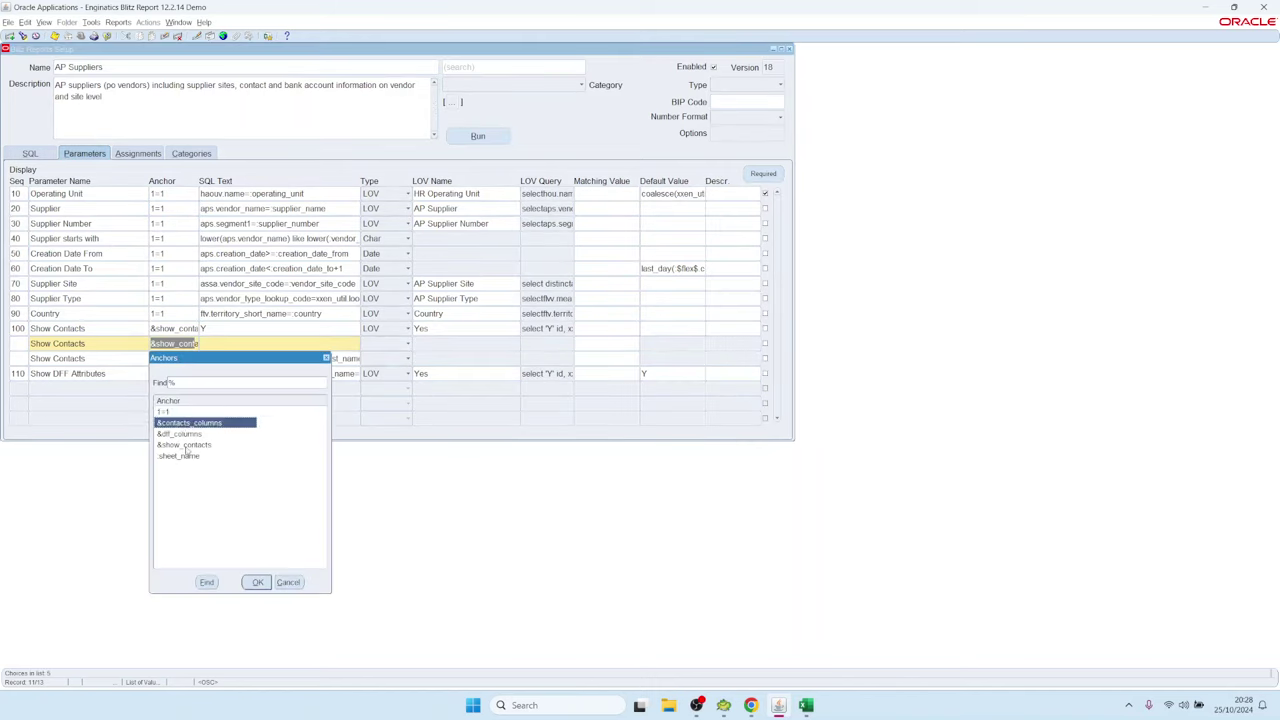
pyautogui.click(189, 456)
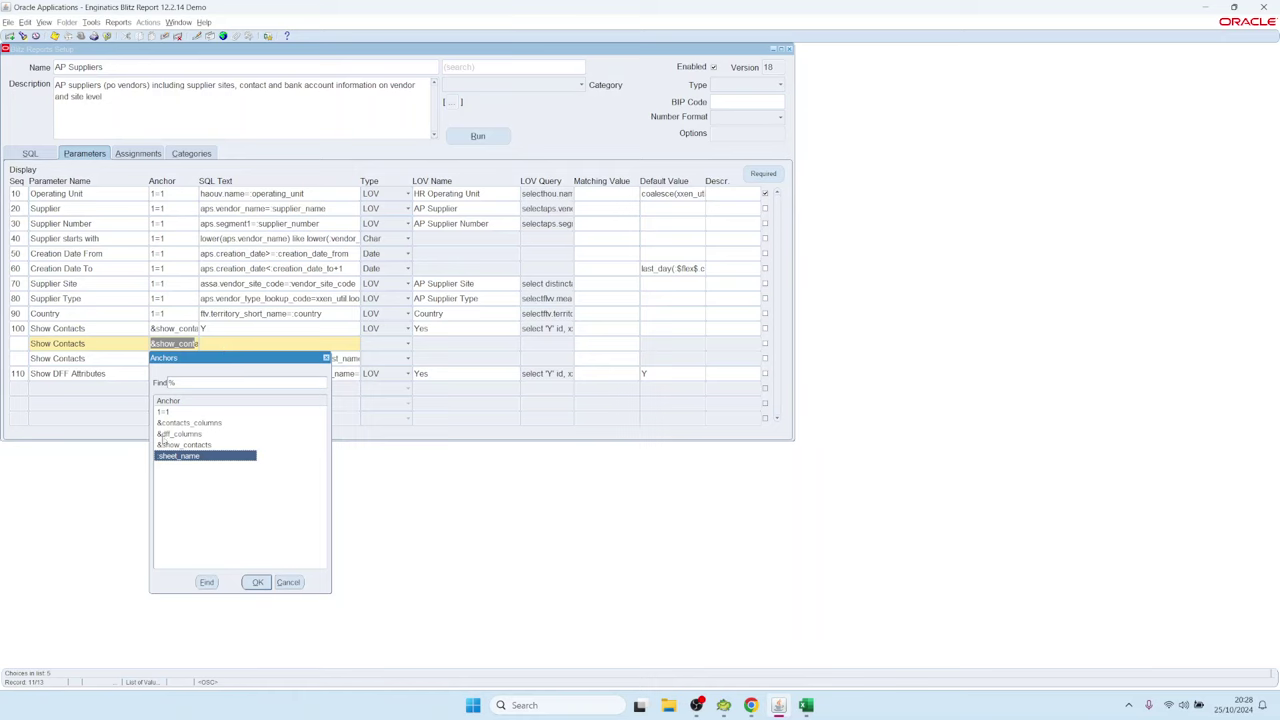
pyautogui.doubleClick(166, 411)
pyautogui.press('Tab')
pyautogui.write('wefw')
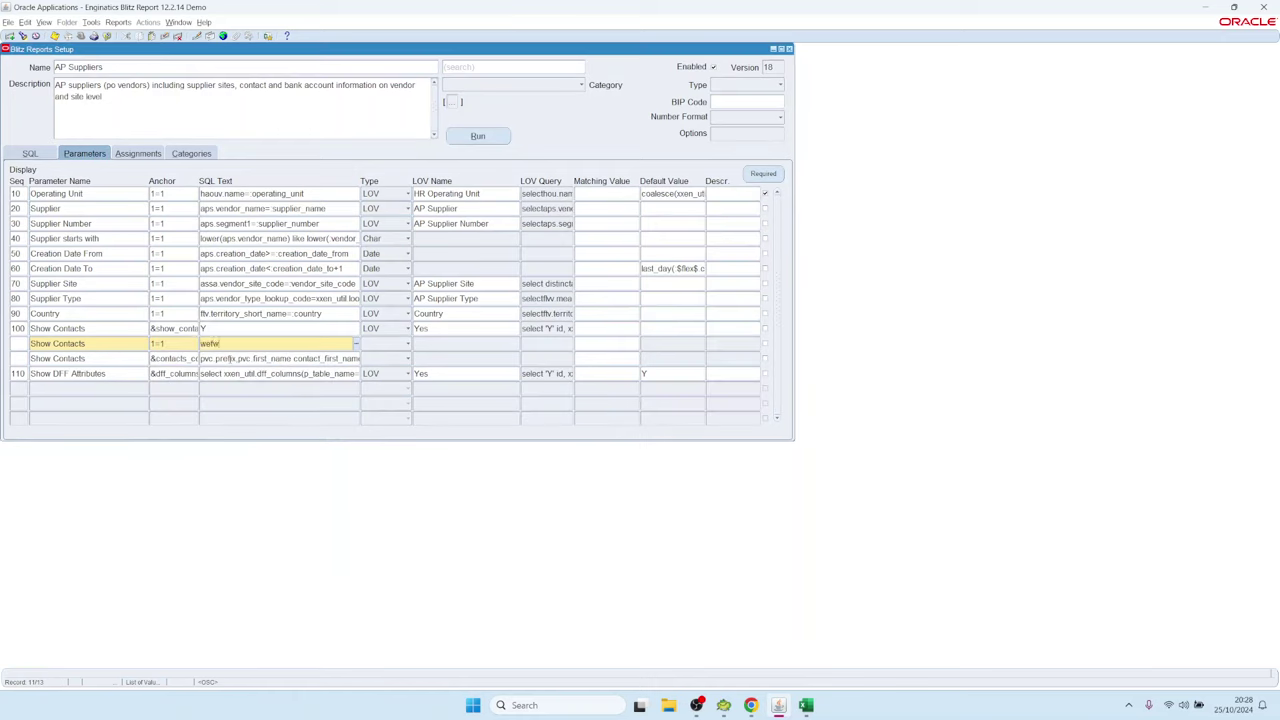
pyautogui.click(177, 36)
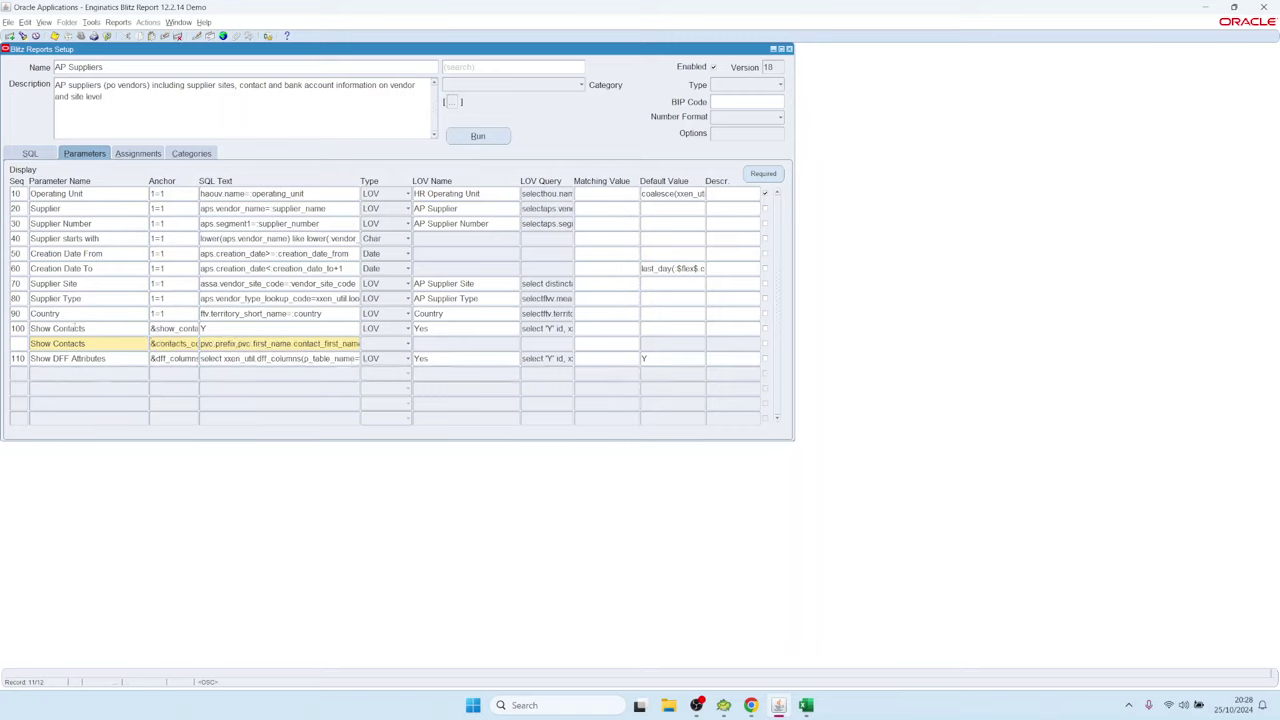
# - Load AP Test report in the report setup, view its SQL, and return to its parameter definitions
pyautogui.click(108, 328)
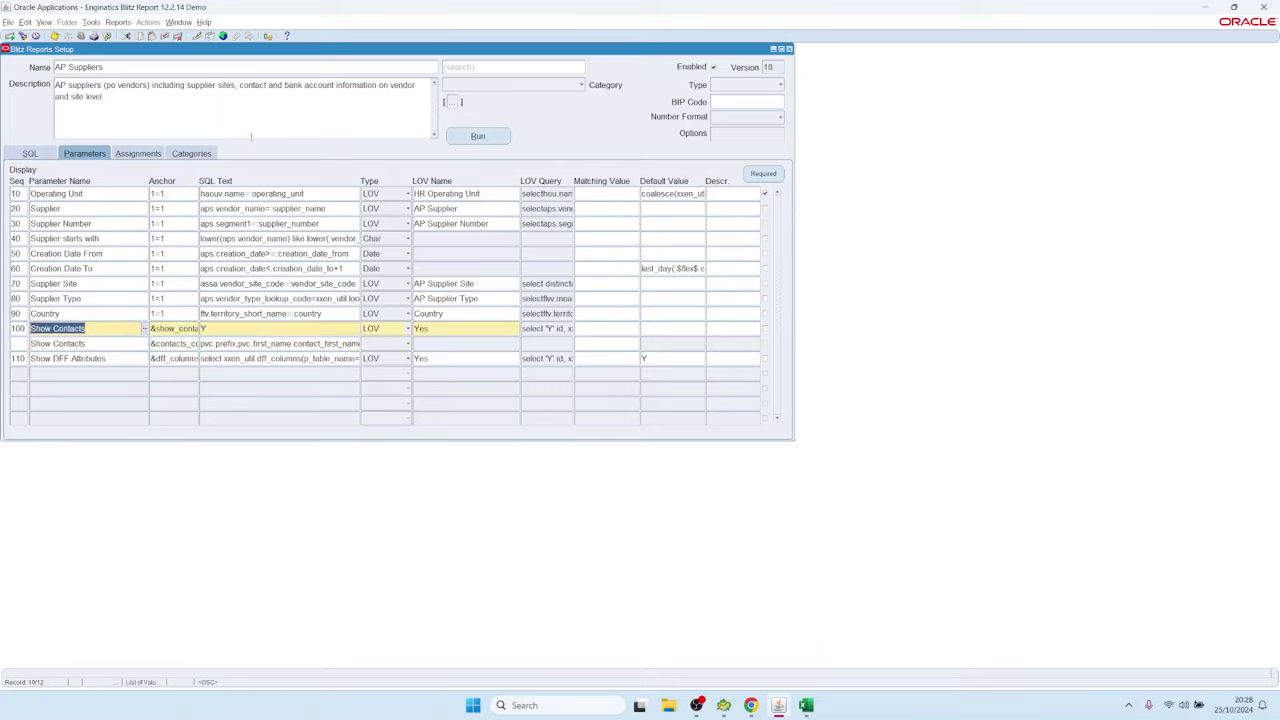
pyautogui.click(113, 67)
pyautogui.hotkey('ctrl', 'l')
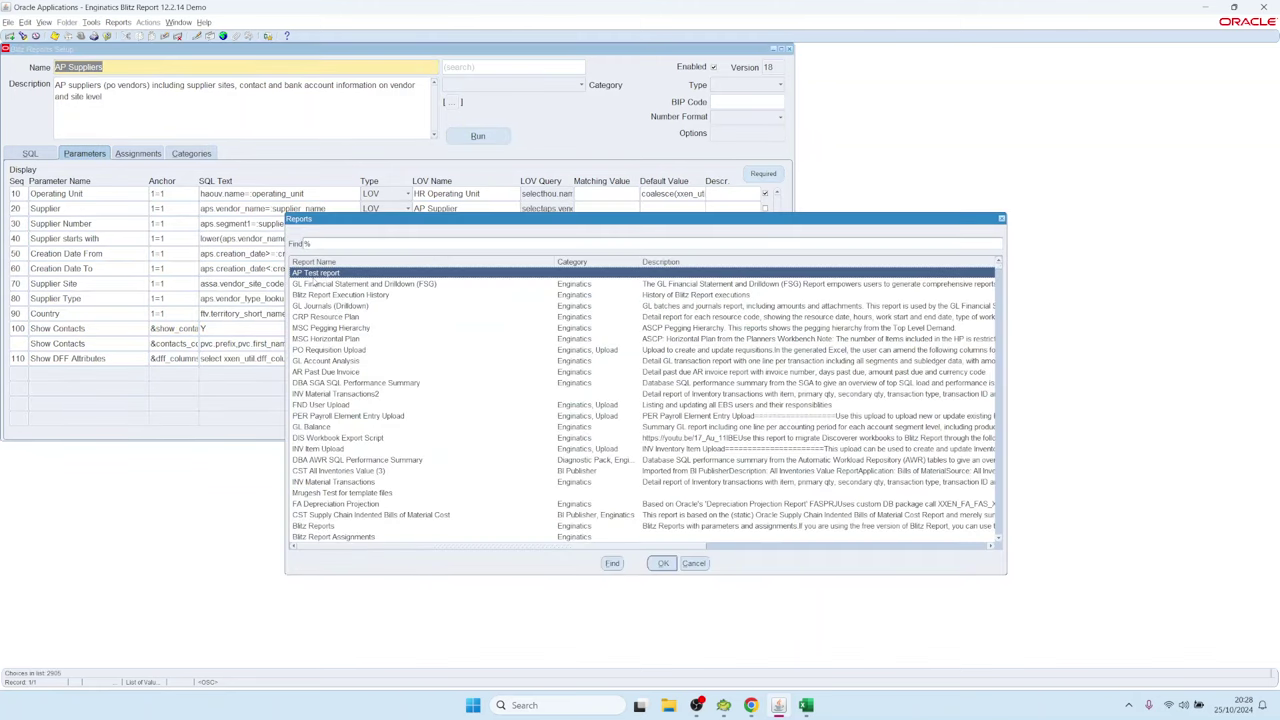
pyautogui.doubleClick(315, 273)
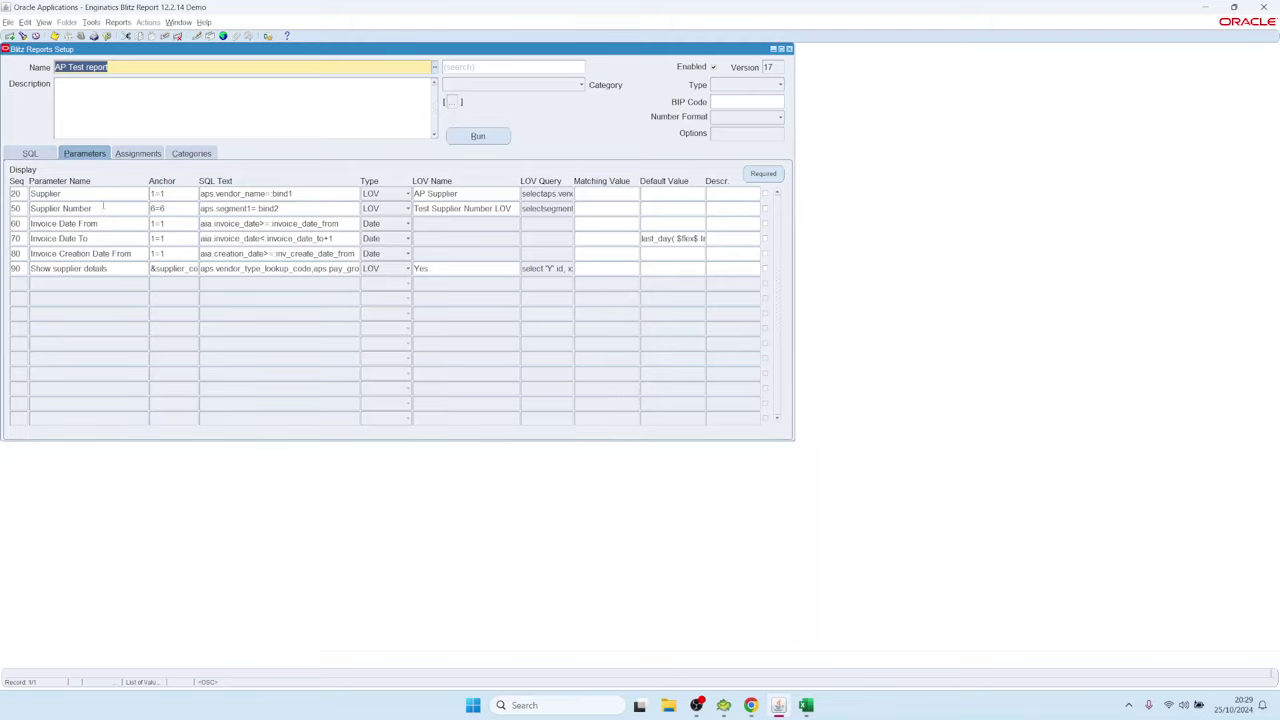
pyautogui.click(36, 155)
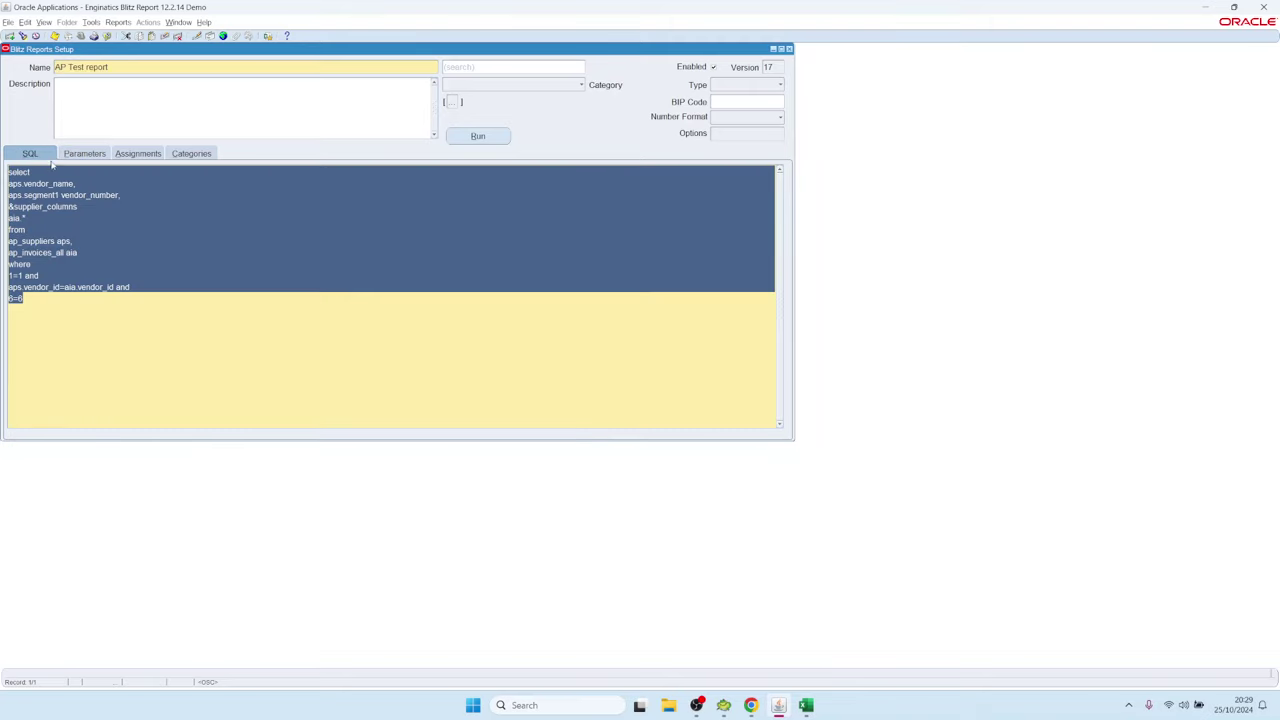
pyautogui.click(82, 154)
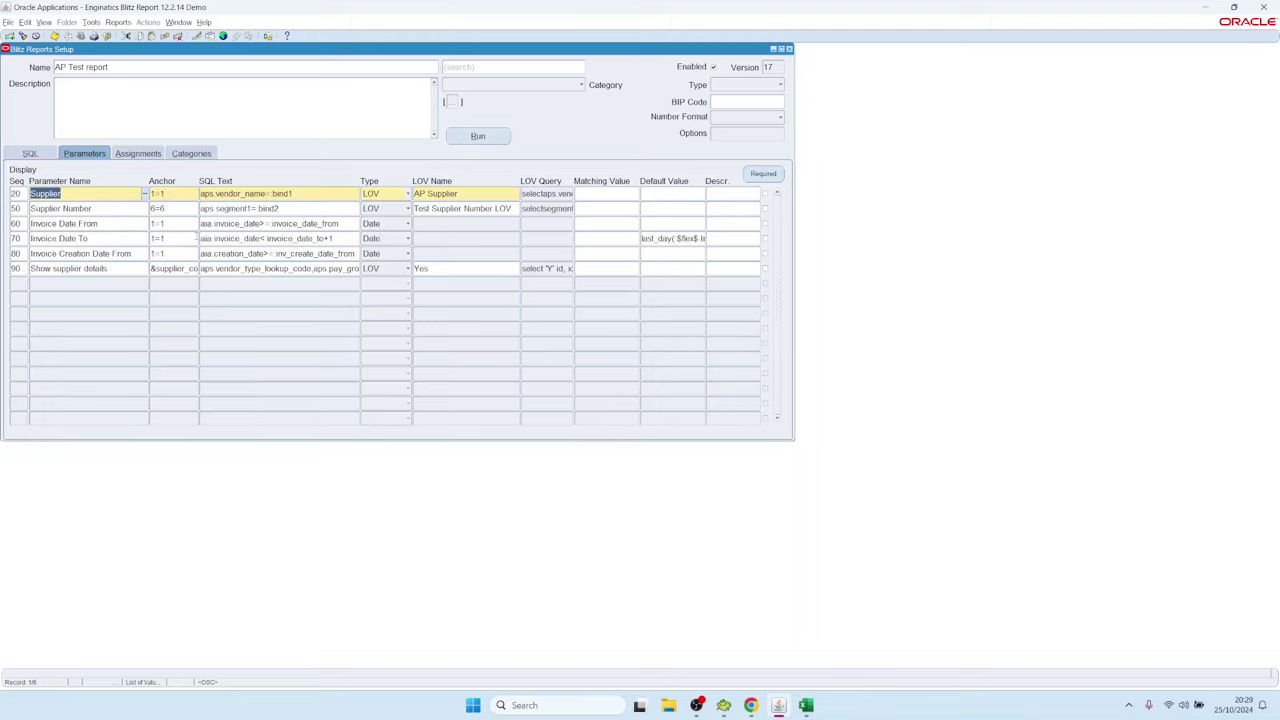
# - Examine the Matching Value fields and the SQL text of the Invoice Creation Date From and Show supplier details parameters
pyautogui.click(84, 253)
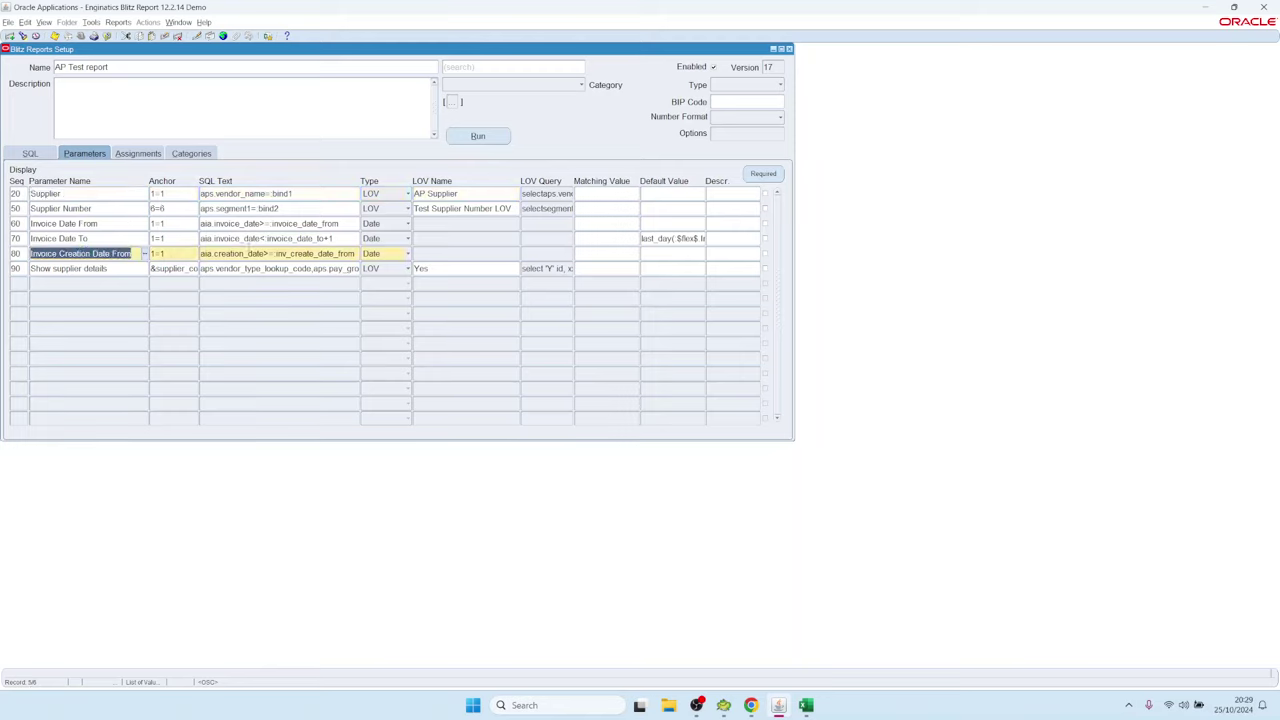
pyautogui.click(609, 194)
pyautogui.click(606, 255)
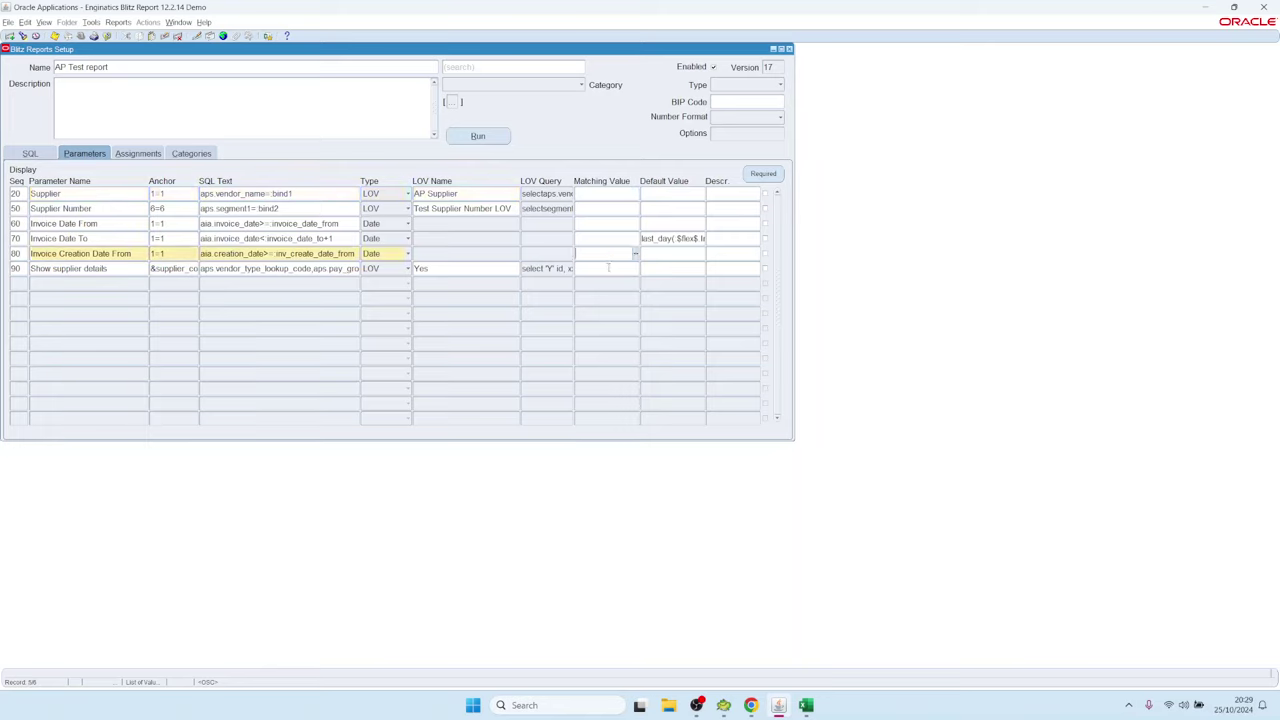
pyautogui.click(606, 268)
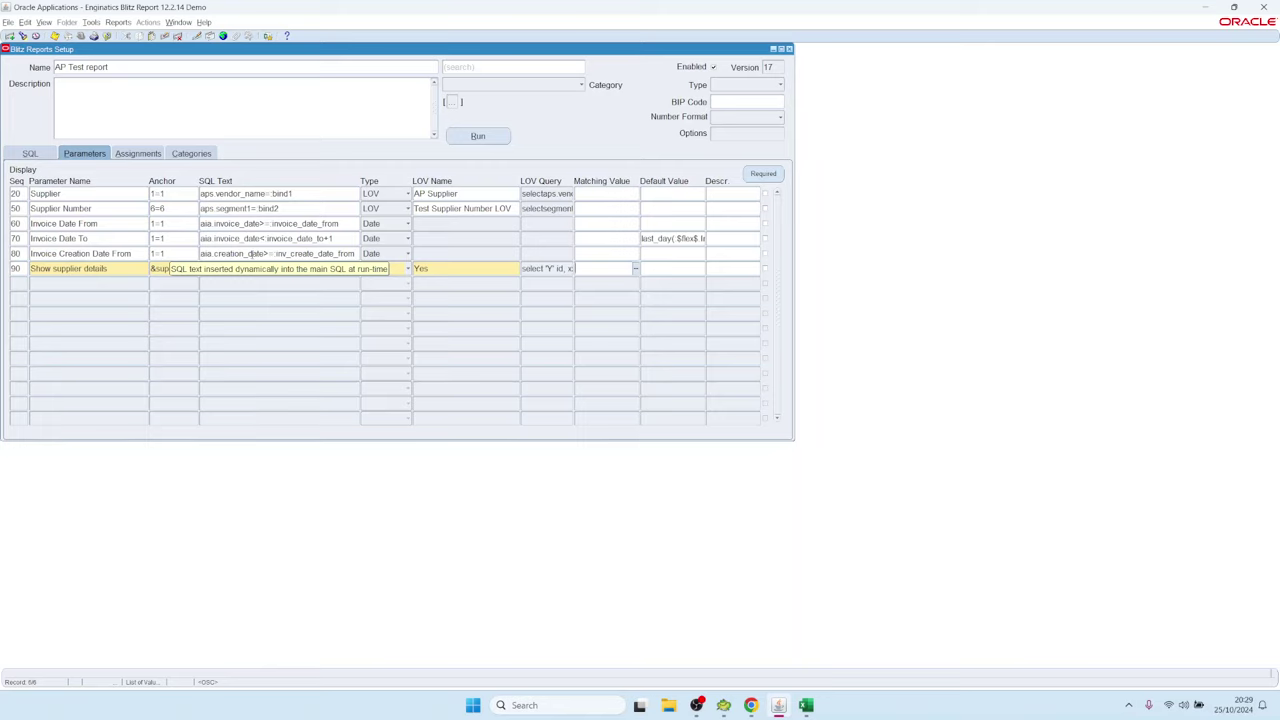
pyautogui.click(250, 254)
pyautogui.click(108, 253)
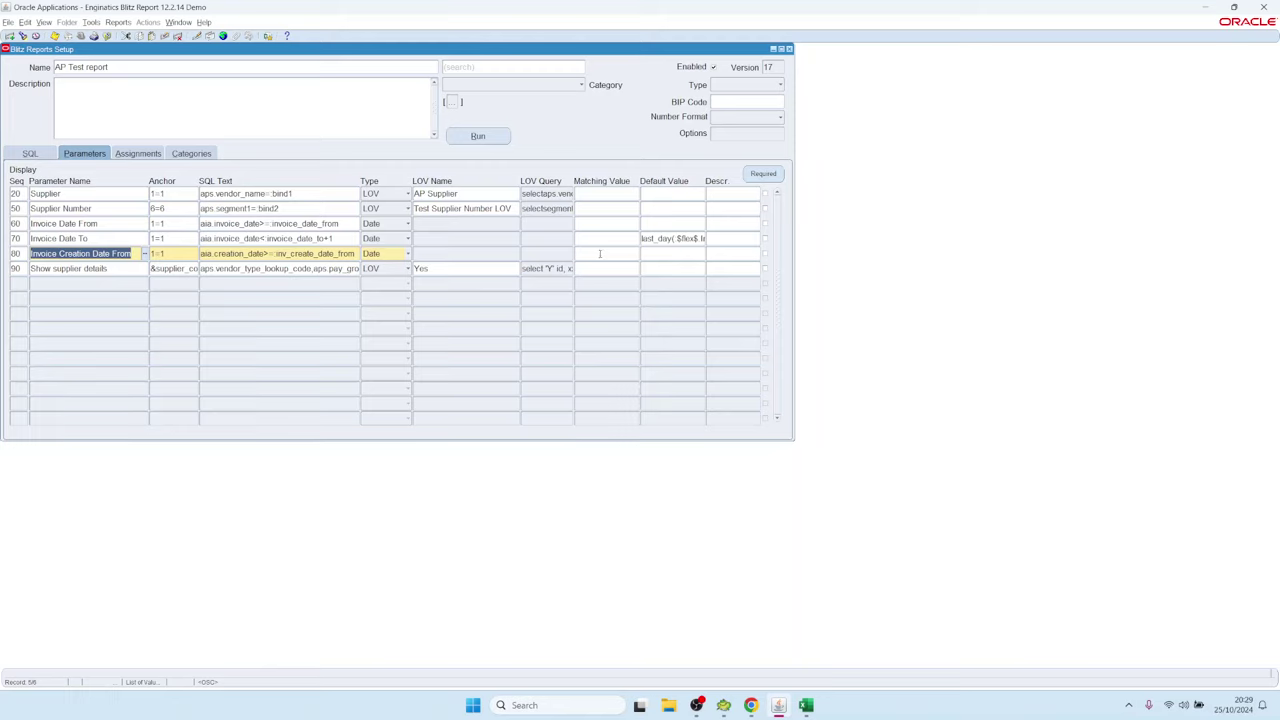
pyautogui.click(272, 254)
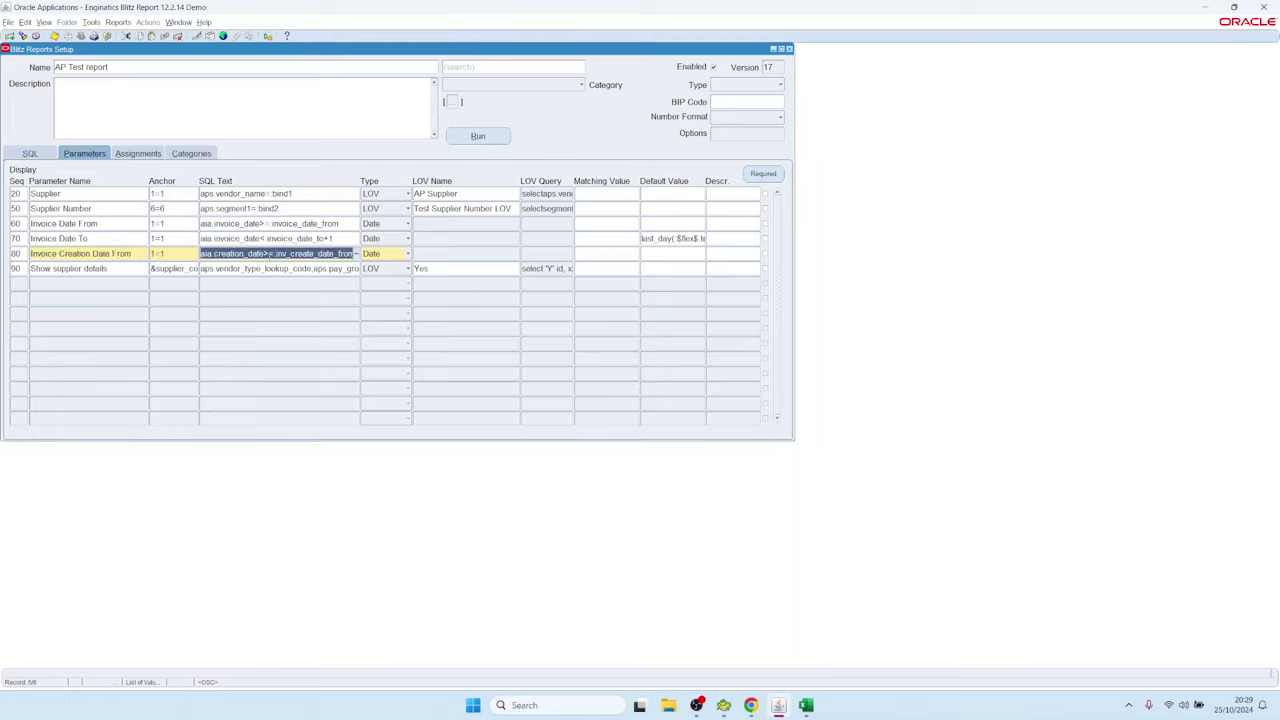
# - Check the Show supplier details SQL text and the creation date Matching Value, and load the AP Invoices and Lines report in the setup
pyautogui.moveTo(201, 269); pyautogui.dragTo(255, 270)
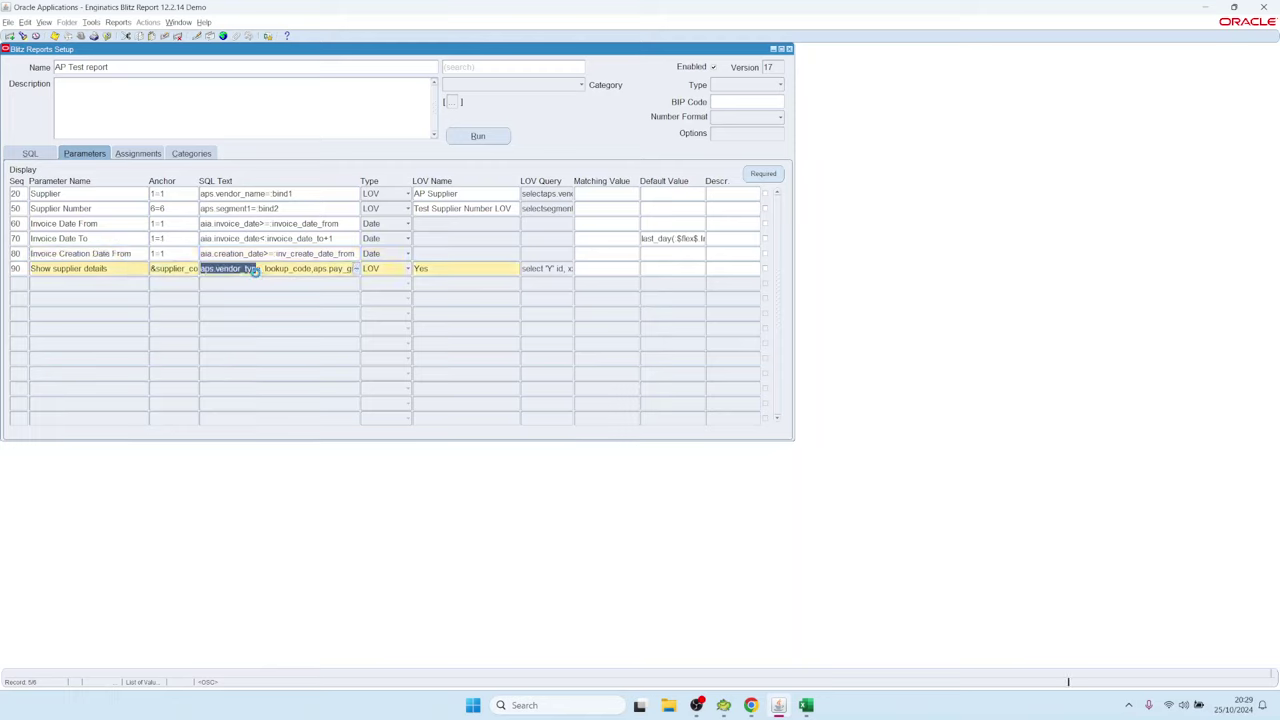
pyautogui.click(612, 254)
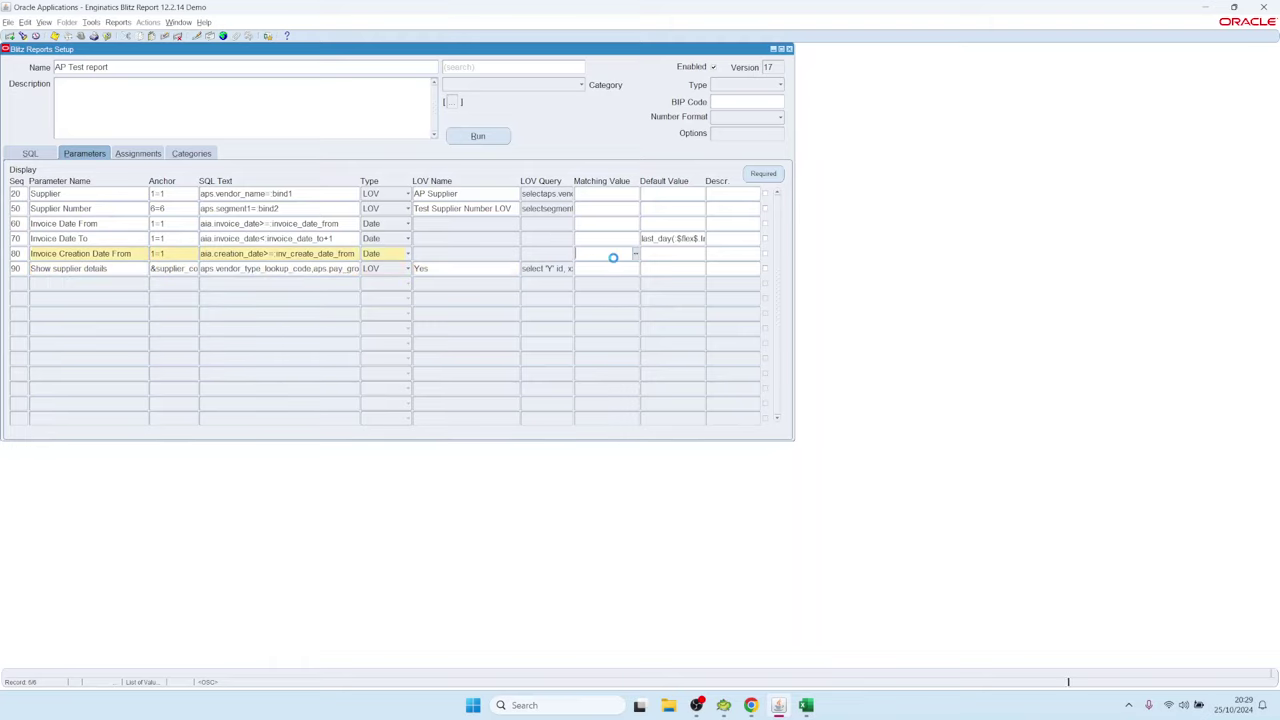
pyautogui.doubleClick(129, 69)
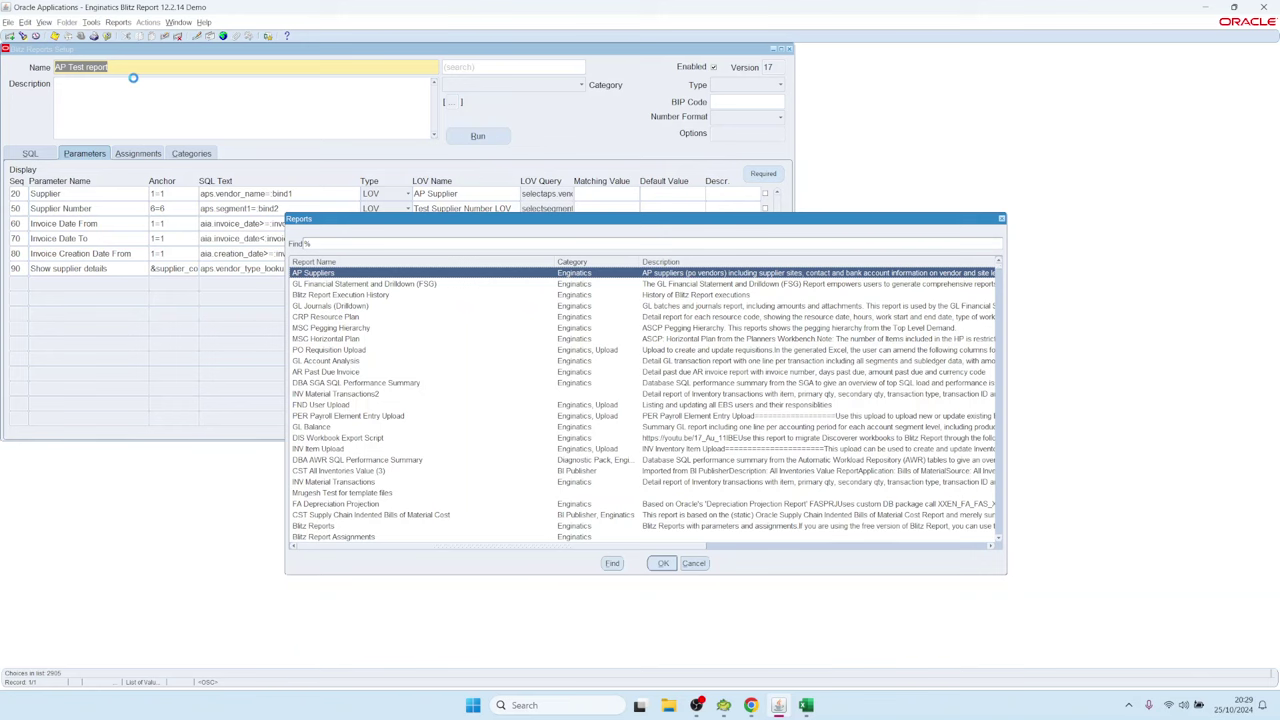
pyautogui.write('ap in')
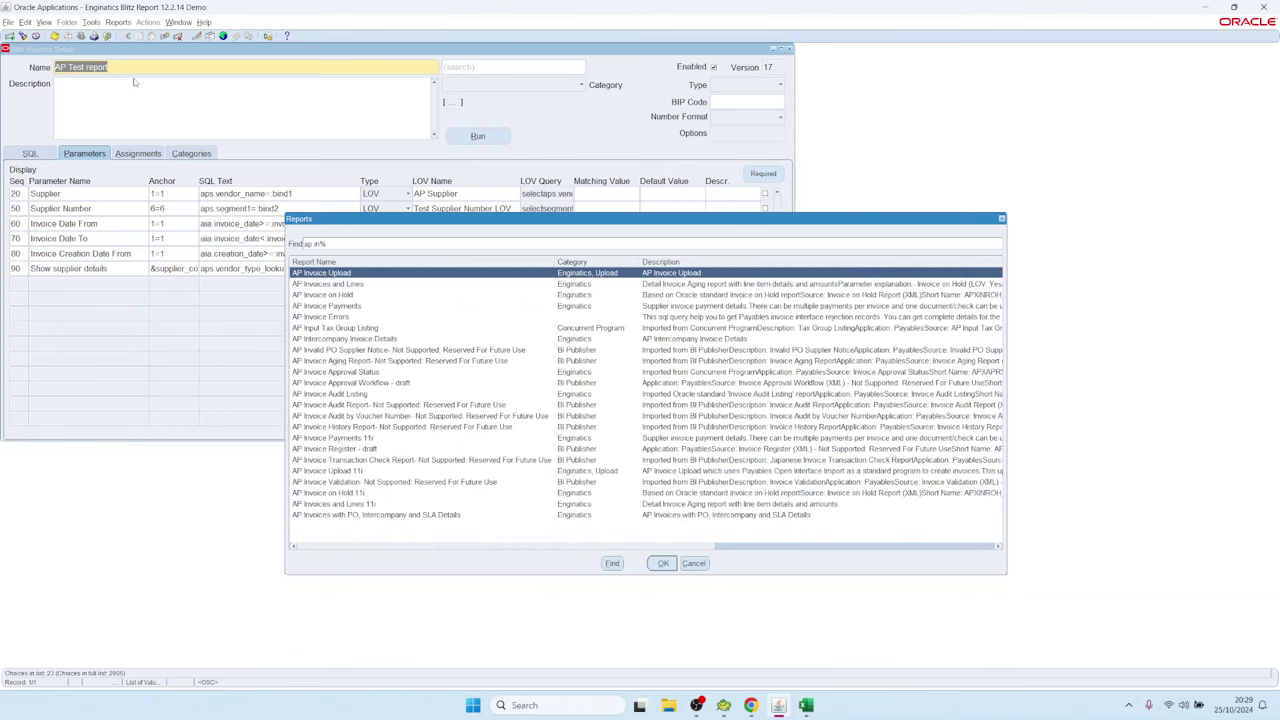
pyautogui.press('Down')
pyautogui.press('Return')
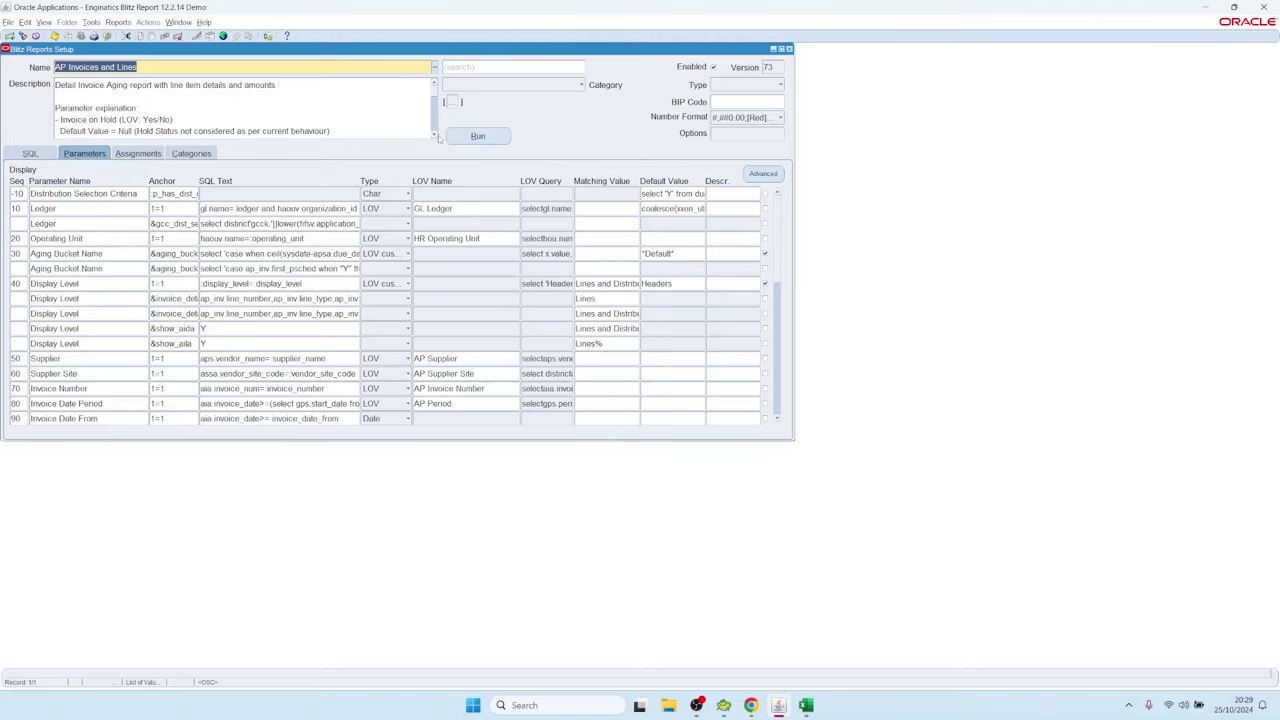
# - Open the run form of AP Invoices and Lines, browse the available Display Level values, and return to the setup without choosing one
pyautogui.click(476, 136)
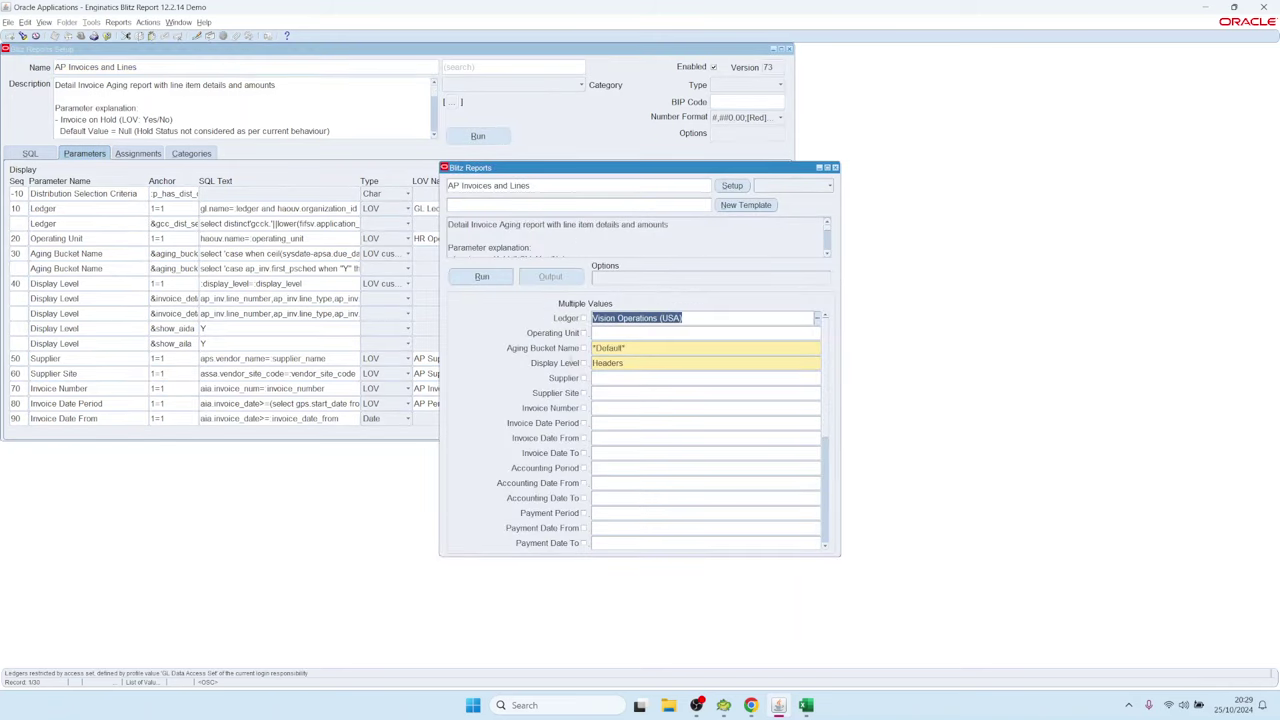
pyautogui.click(607, 363)
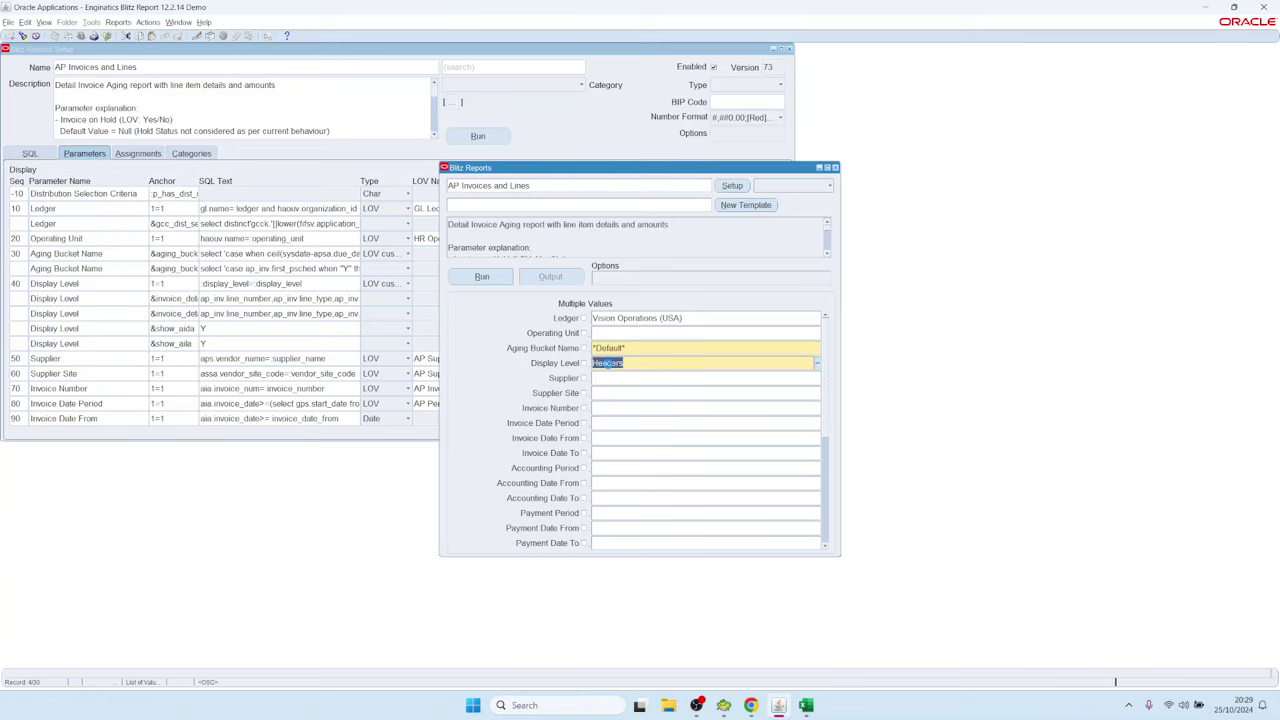
pyautogui.hotkey('ctrl', 'l')
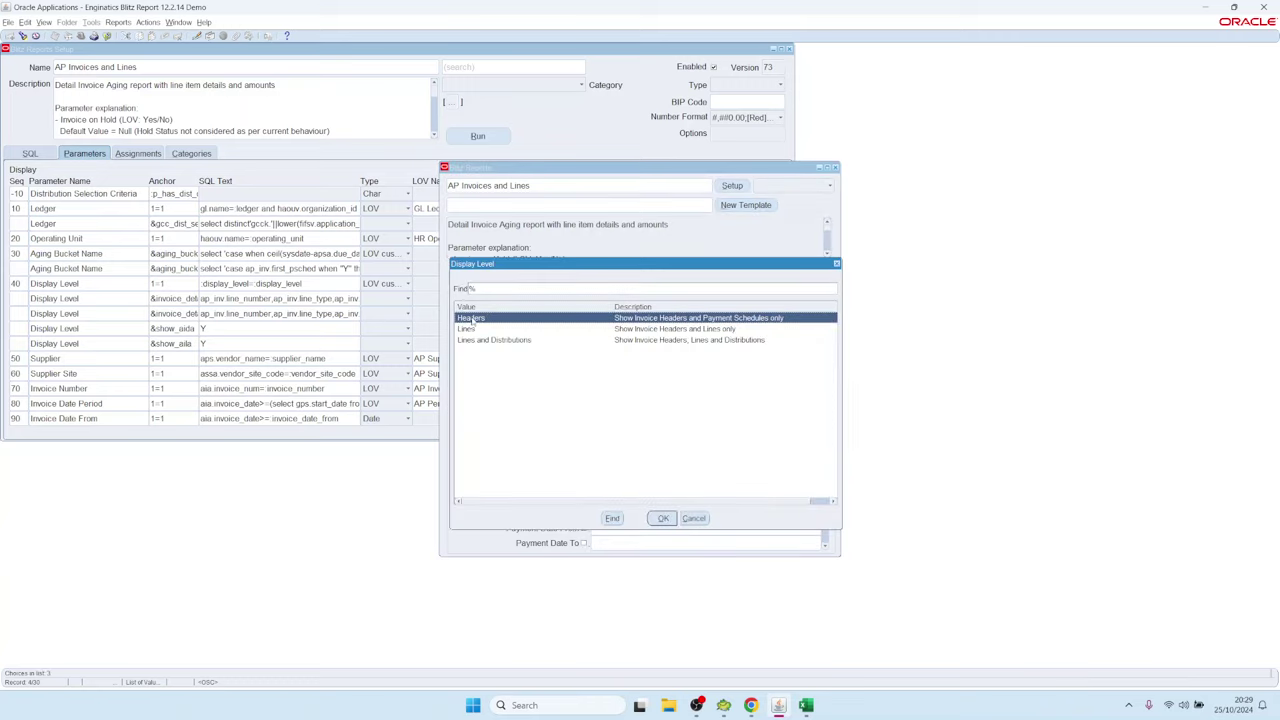
pyautogui.click(471, 331)
pyautogui.click(490, 342)
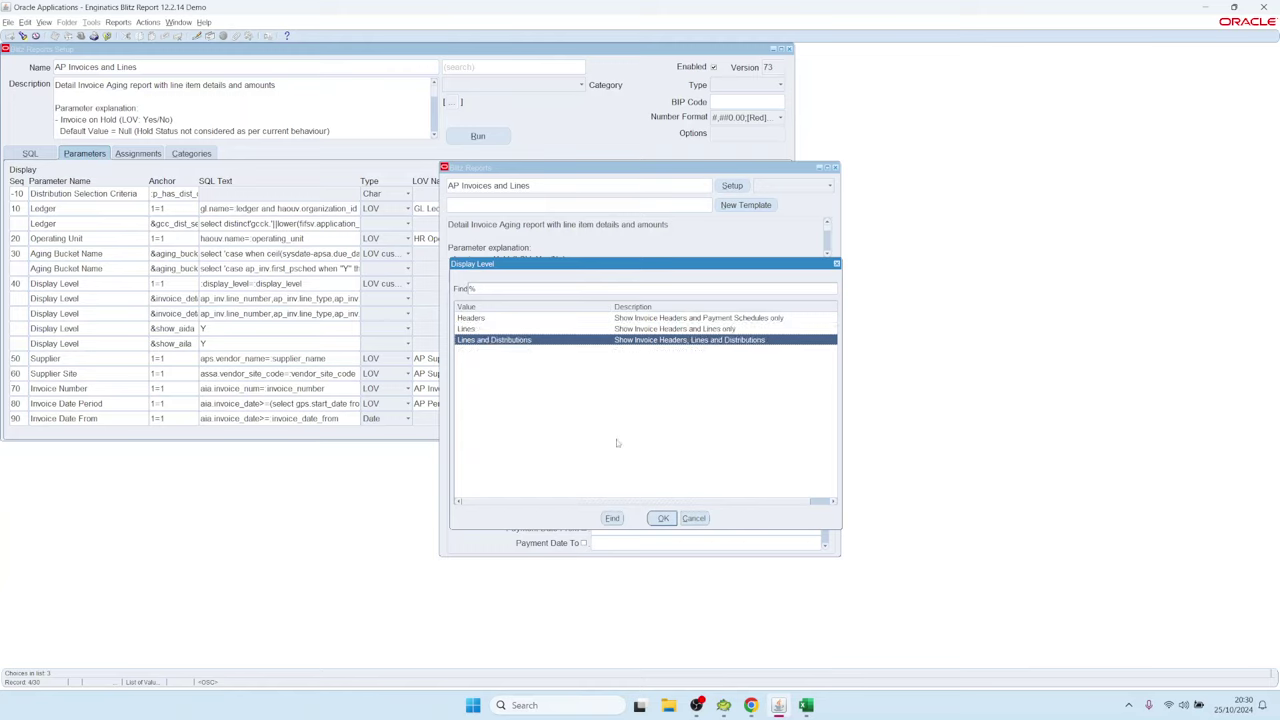
pyautogui.click(471, 318)
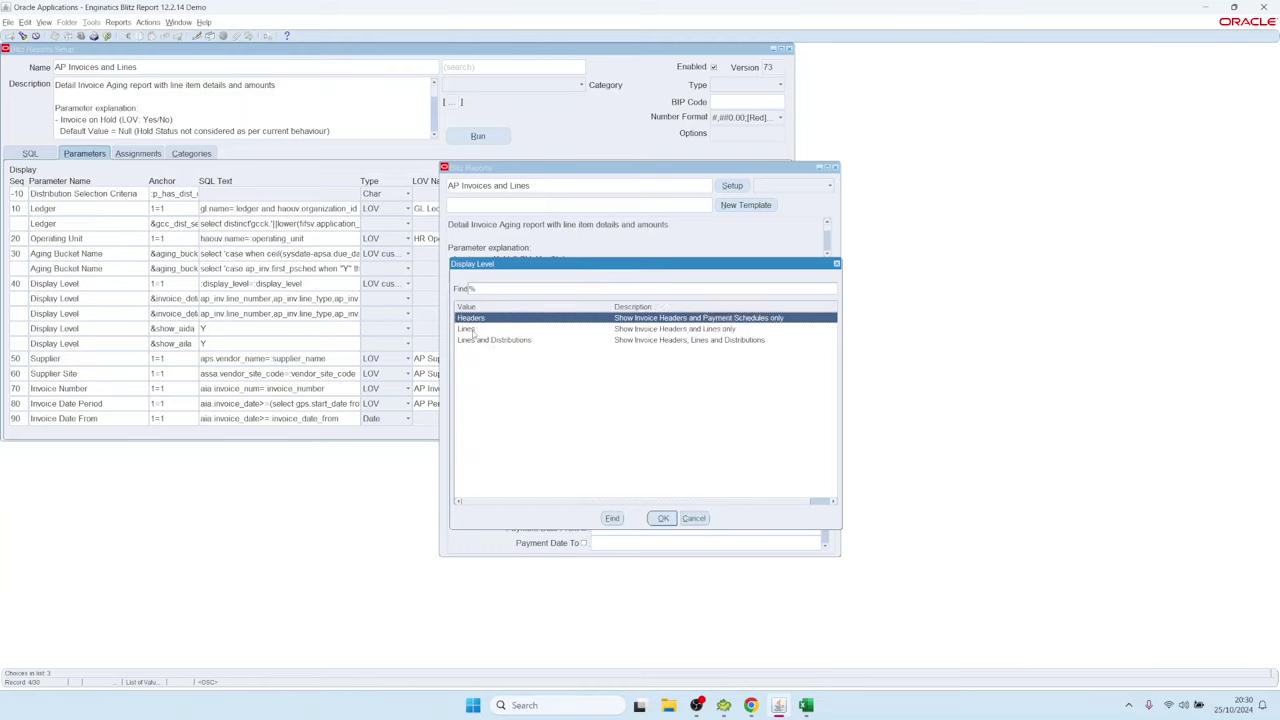
pyautogui.click(472, 330)
pyautogui.click(478, 341)
pyautogui.click(477, 326)
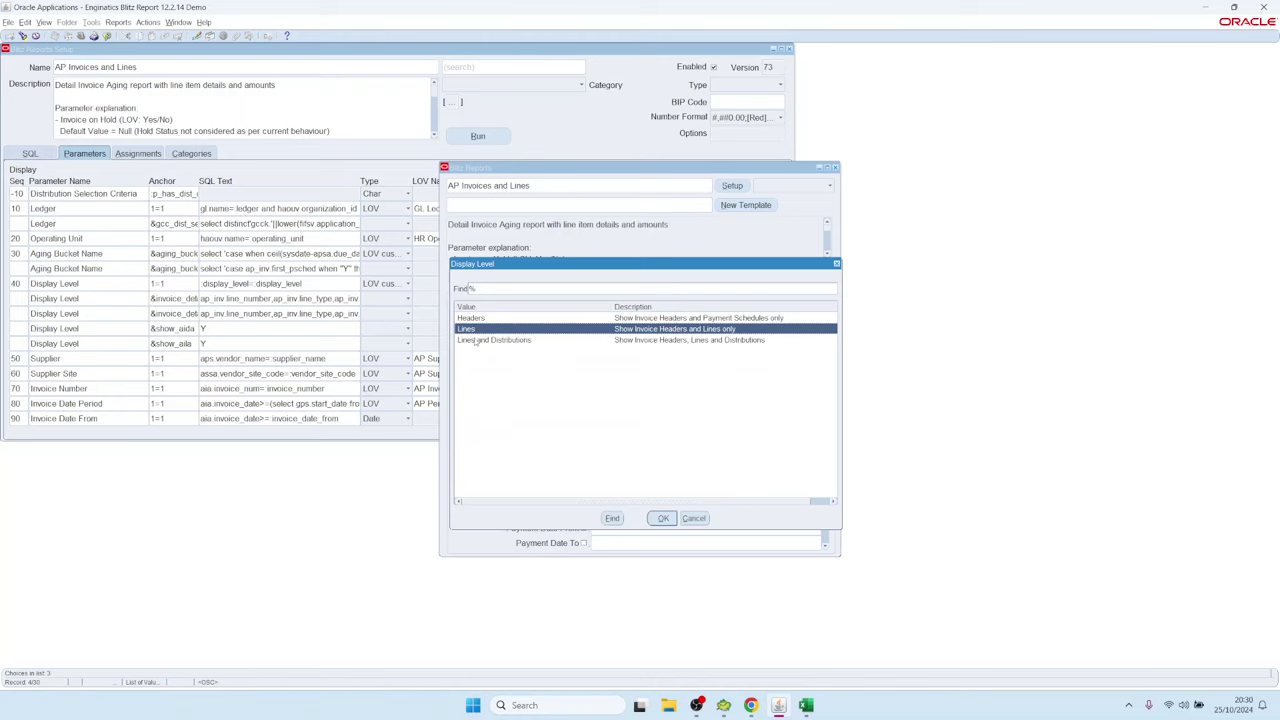
pyautogui.click(694, 518)
pyautogui.moveTo(598, 170); pyautogui.dragTo(470, 148)
pyautogui.click(603, 162)
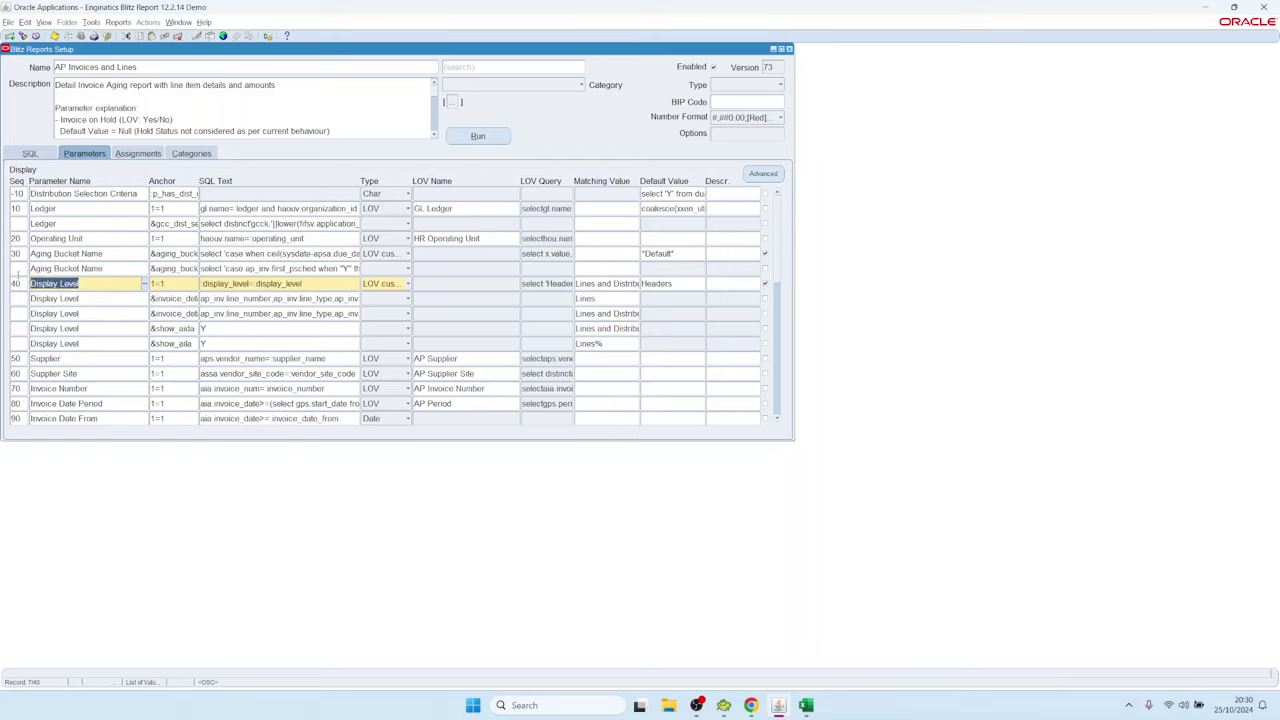
# - Compare the display sequence fields of the Display Level rows and inspect the anchor of the row with matching value Lines
pyautogui.click(16, 283)
pyautogui.doubleClick(16, 283)
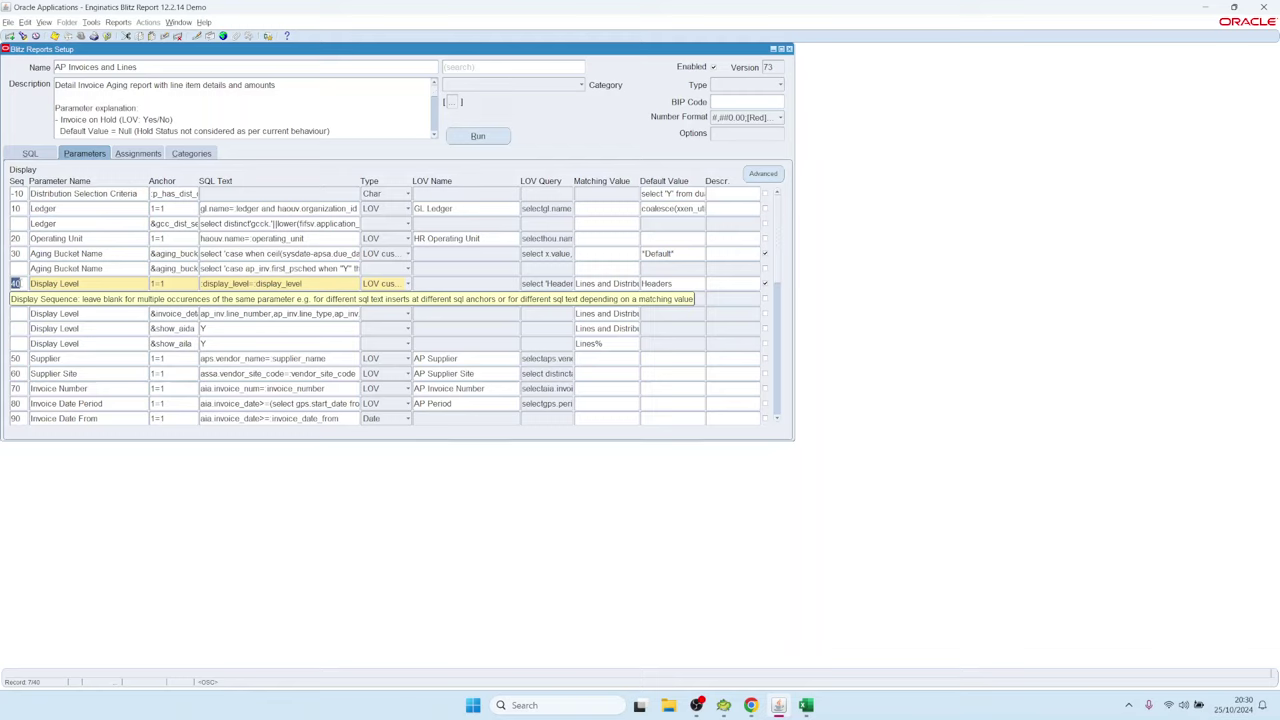
pyautogui.press('Down')
pyautogui.press('Down')
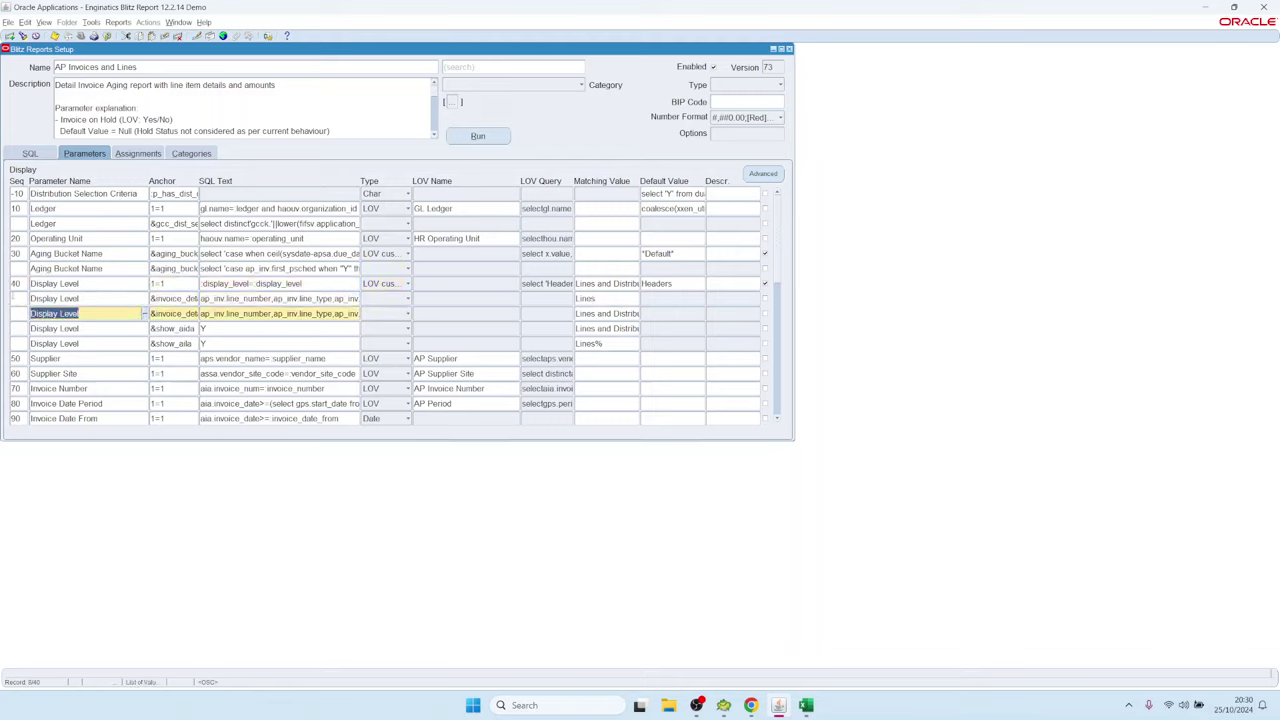
pyautogui.click(16, 313)
pyautogui.click(173, 298)
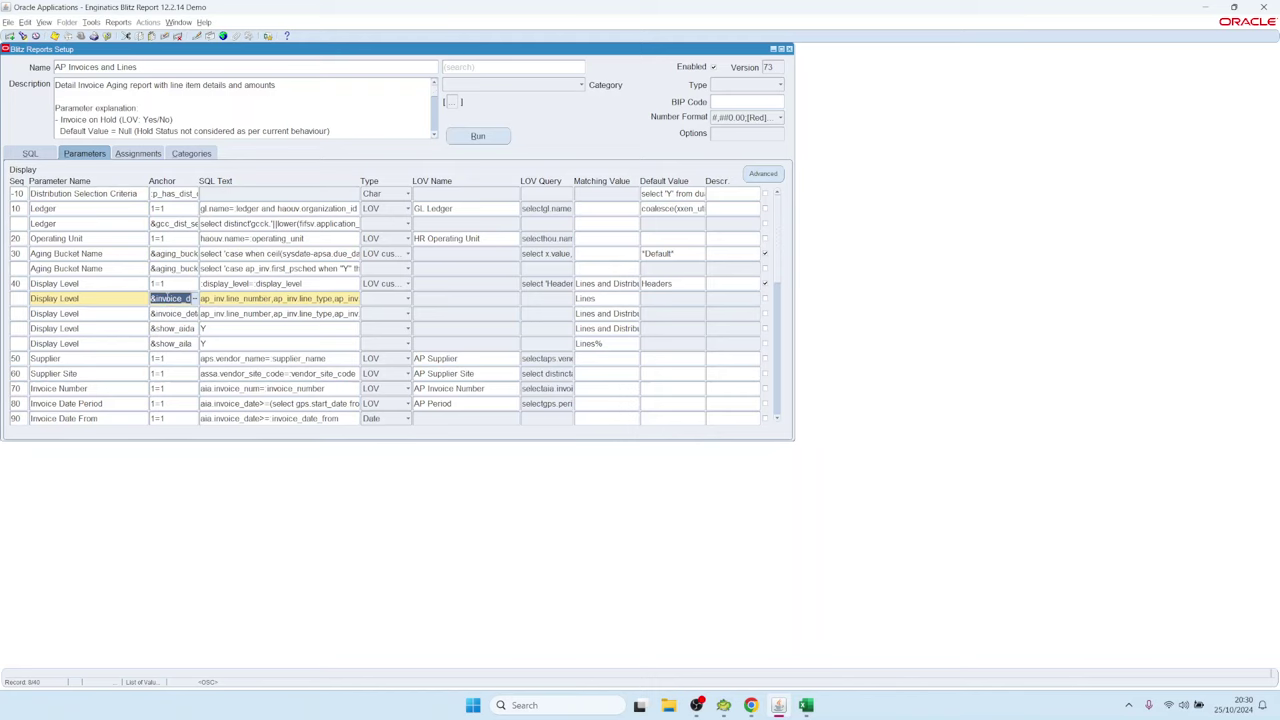
# - View the SQL of AP Invoices and Lines in the text editor and enlarge the editor window
pyautogui.click(30, 153)
pyautogui.click(172, 283)
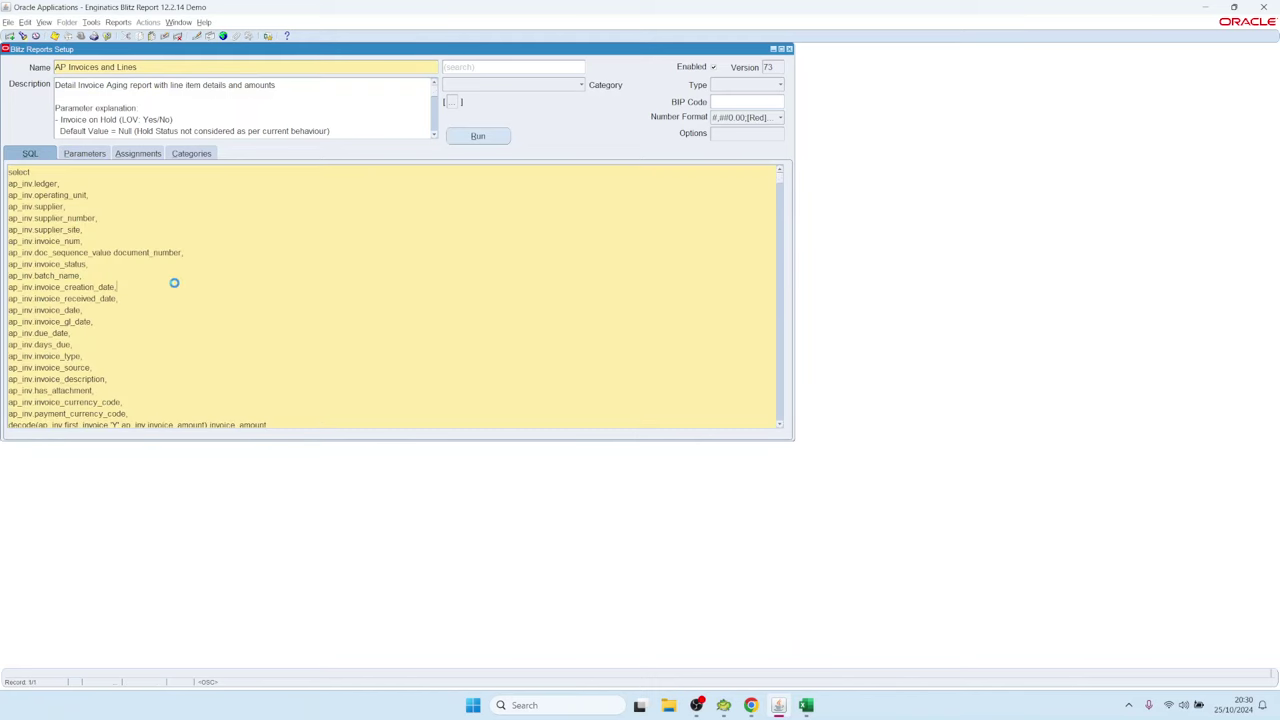
pyautogui.scroll(-5, 165, 278)
pyautogui.scroll(-6, 165, 264)
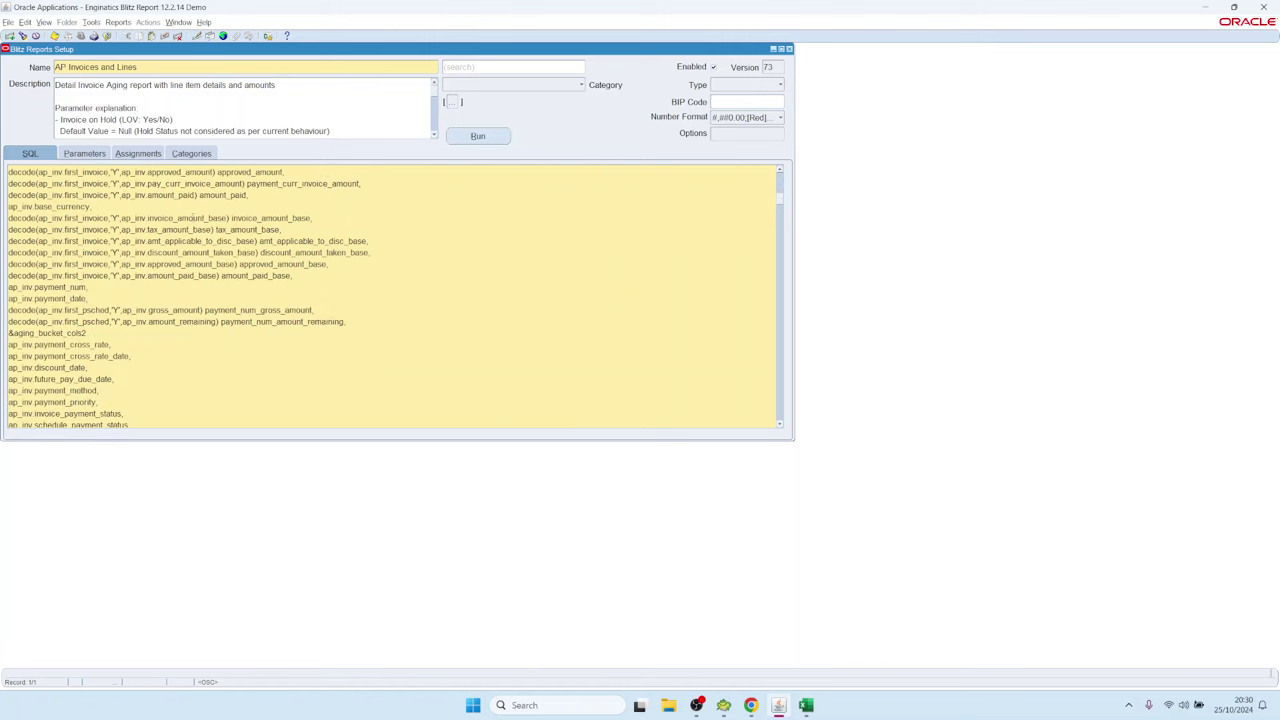
pyautogui.doubleClick(198, 272)
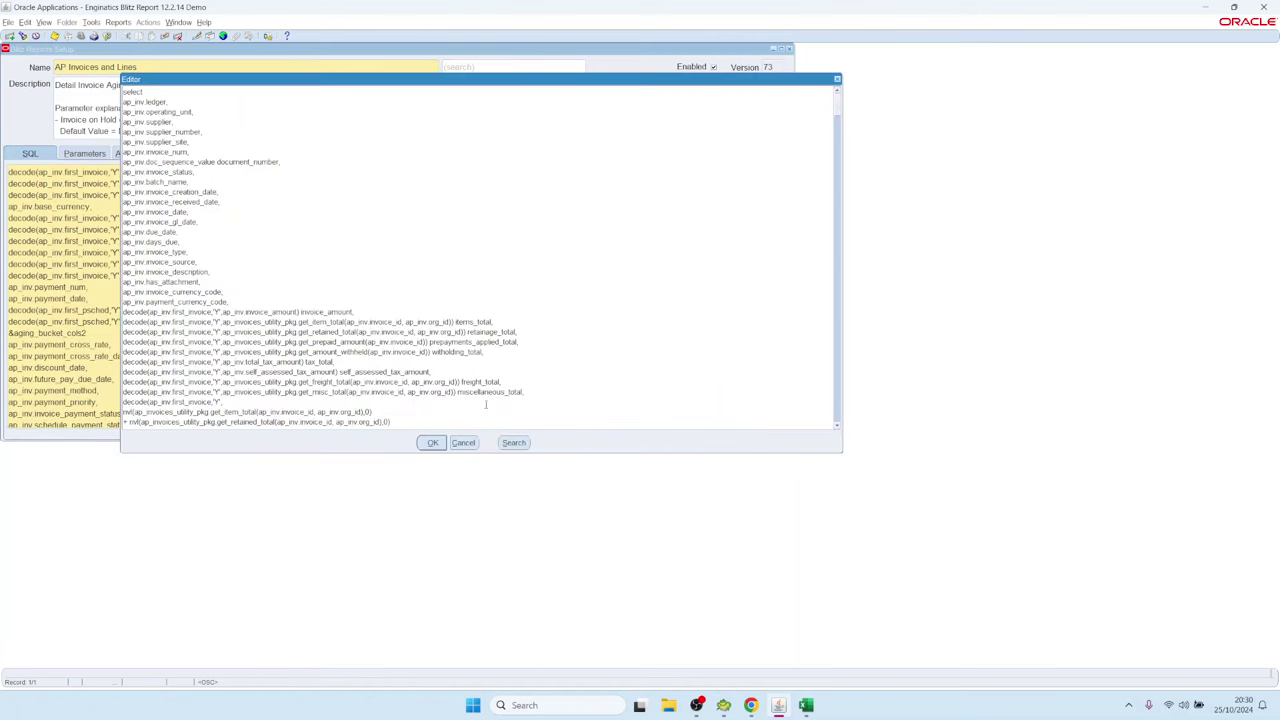
pyautogui.moveTo(829, 453); pyautogui.dragTo(1195, 625)
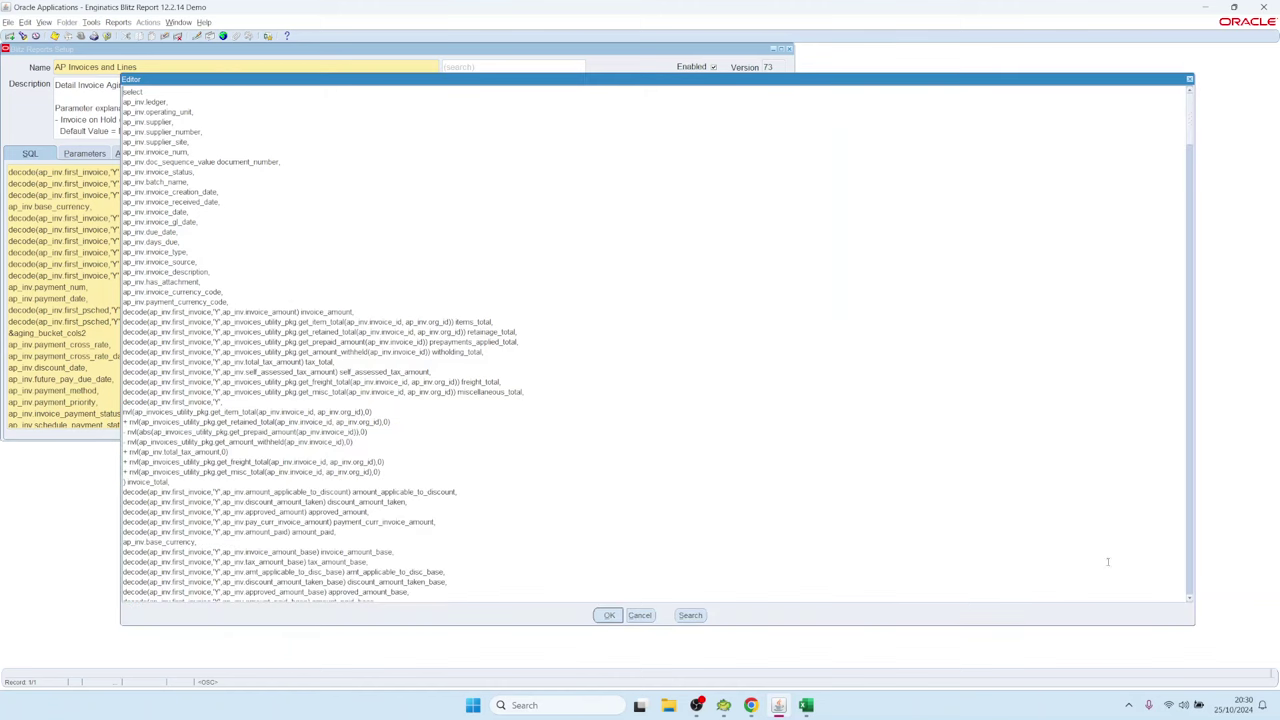
# - Search the report SQL for & and go through the successive lexical anchors up to &show_aila
pyautogui.moveTo(269, 119); pyautogui.dragTo(254, 107)
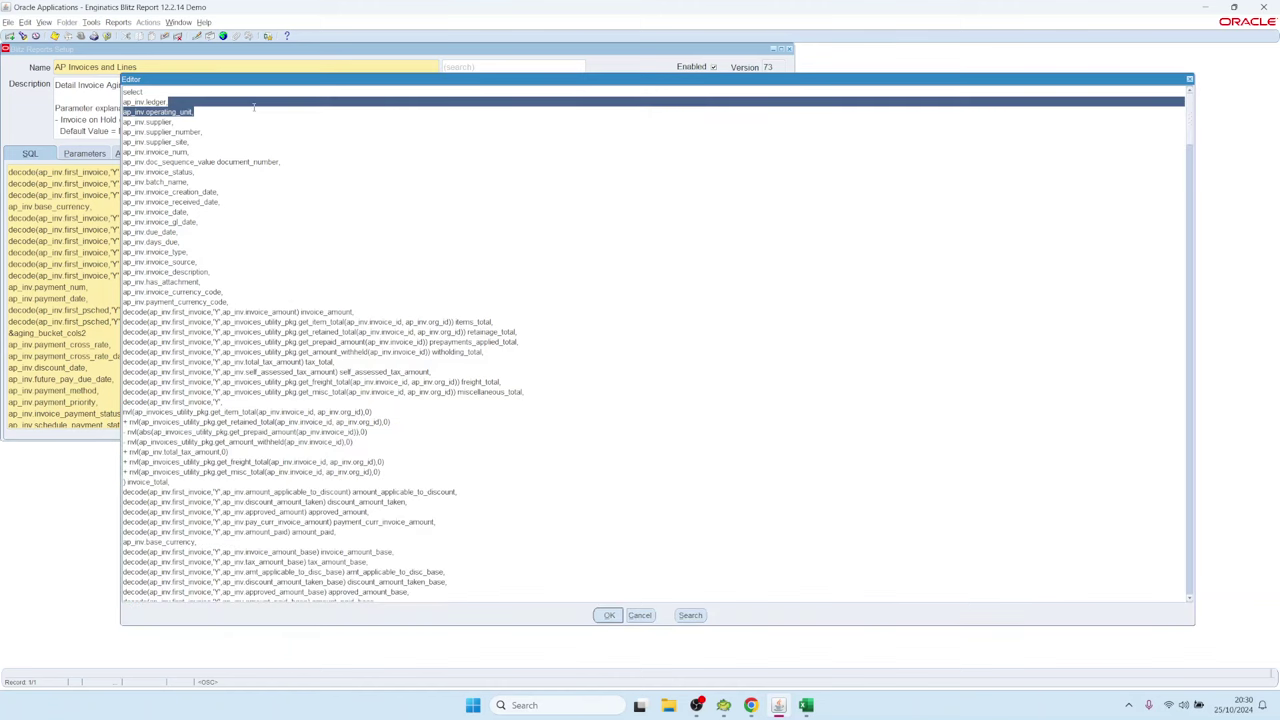
pyautogui.press('Delete')
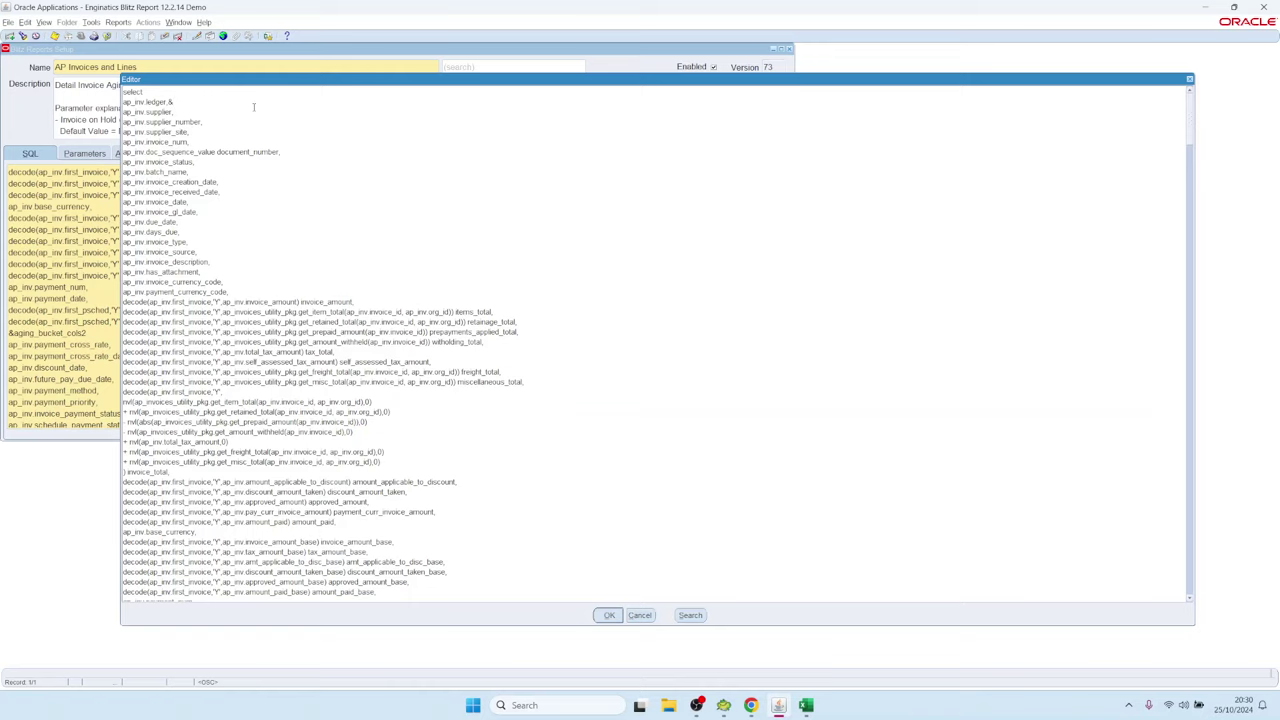
pyautogui.hotkey('alt', 's')
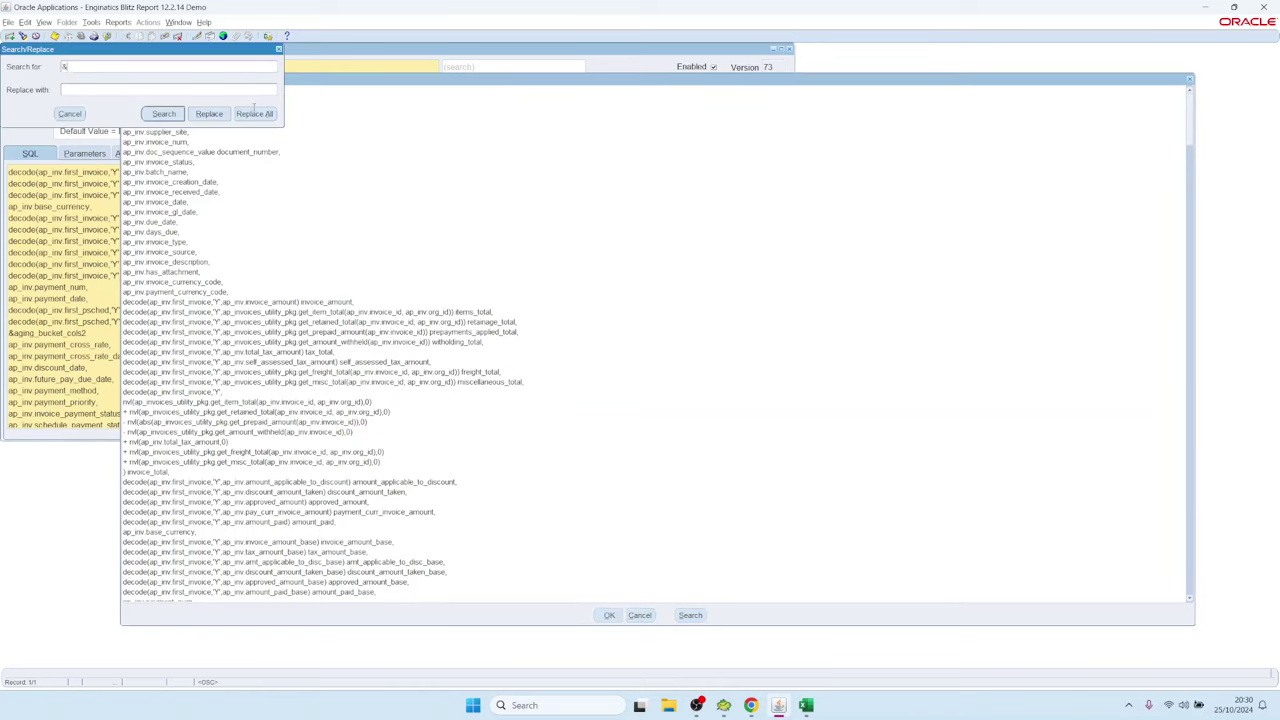
pyautogui.click(163, 113)
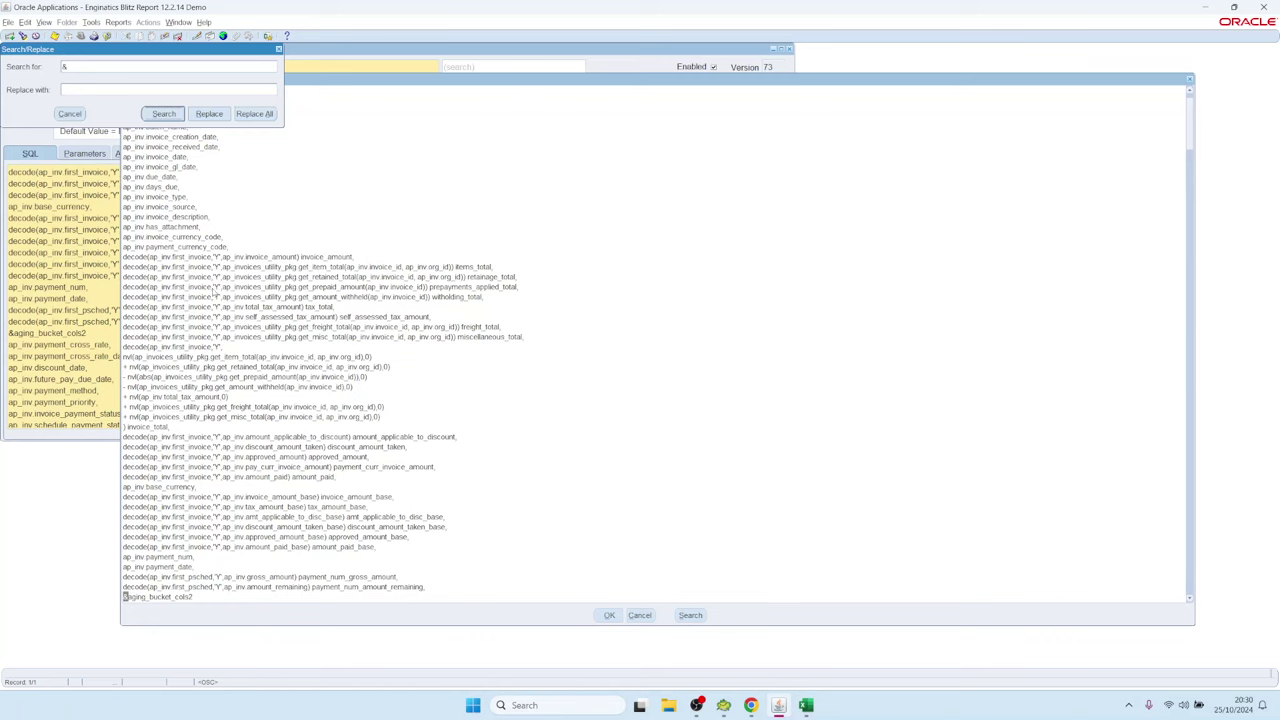
pyautogui.click(172, 114)
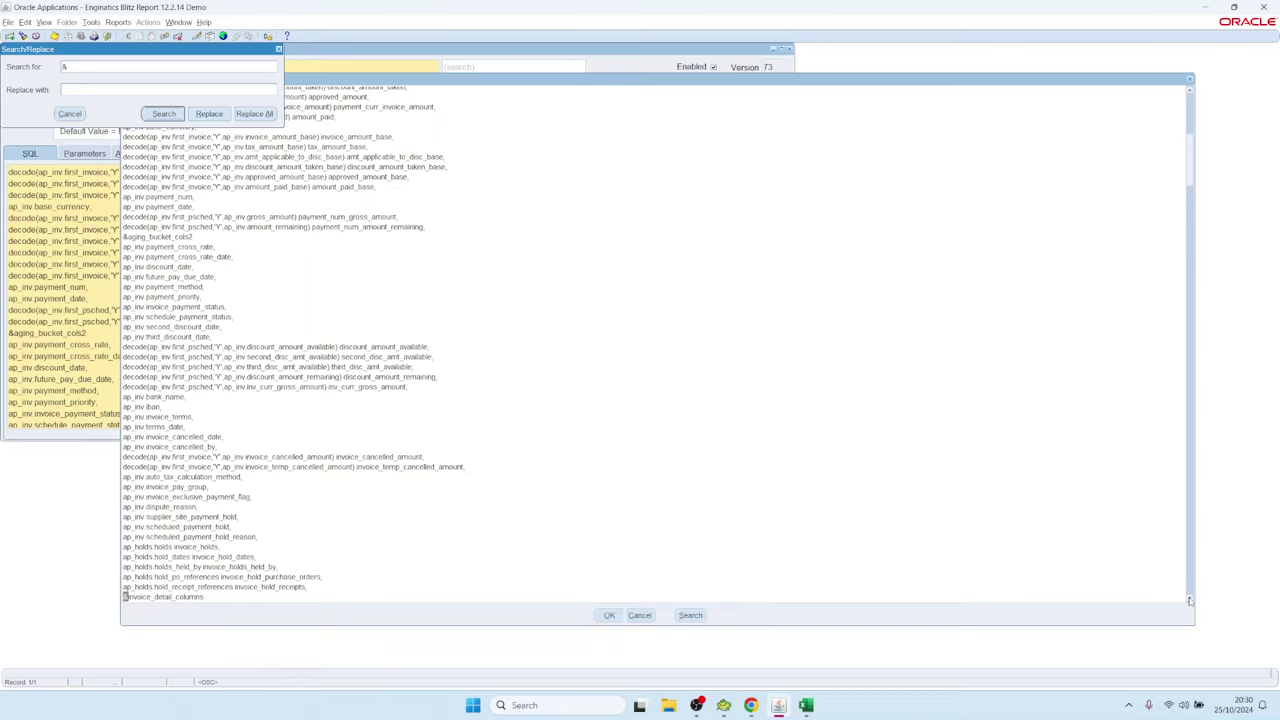
pyautogui.click(172, 115)
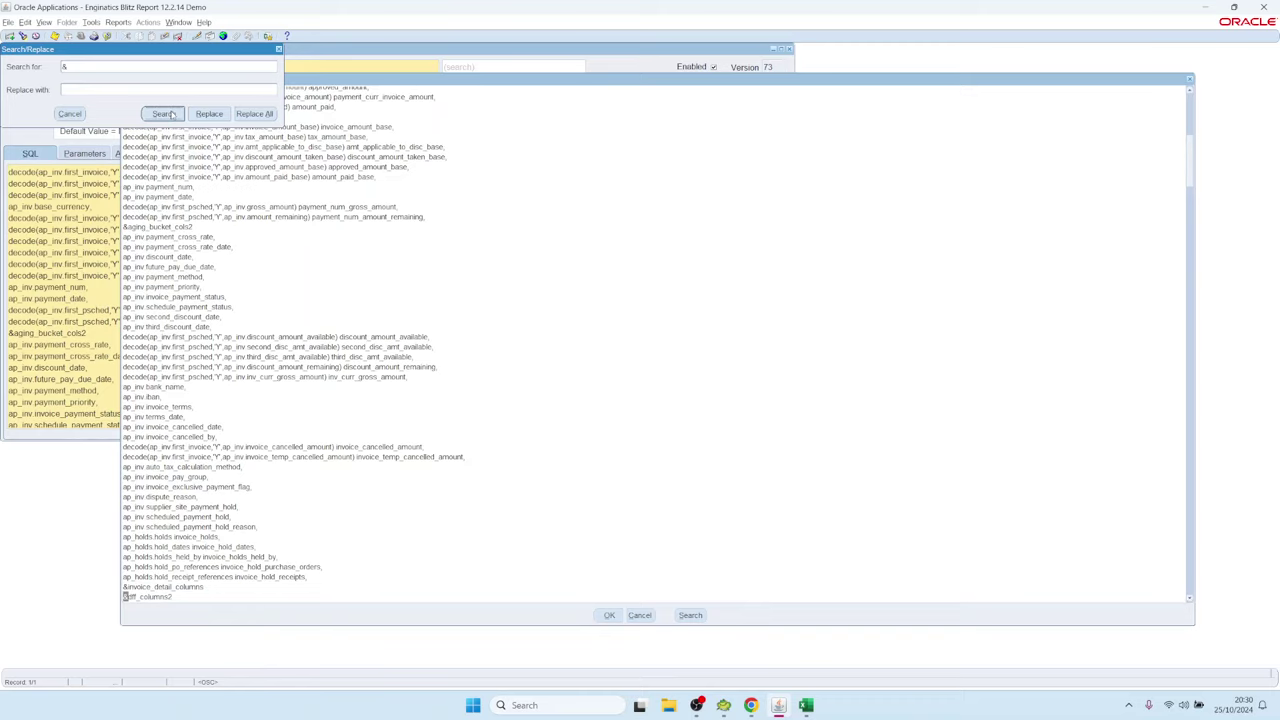
pyautogui.click(172, 114)
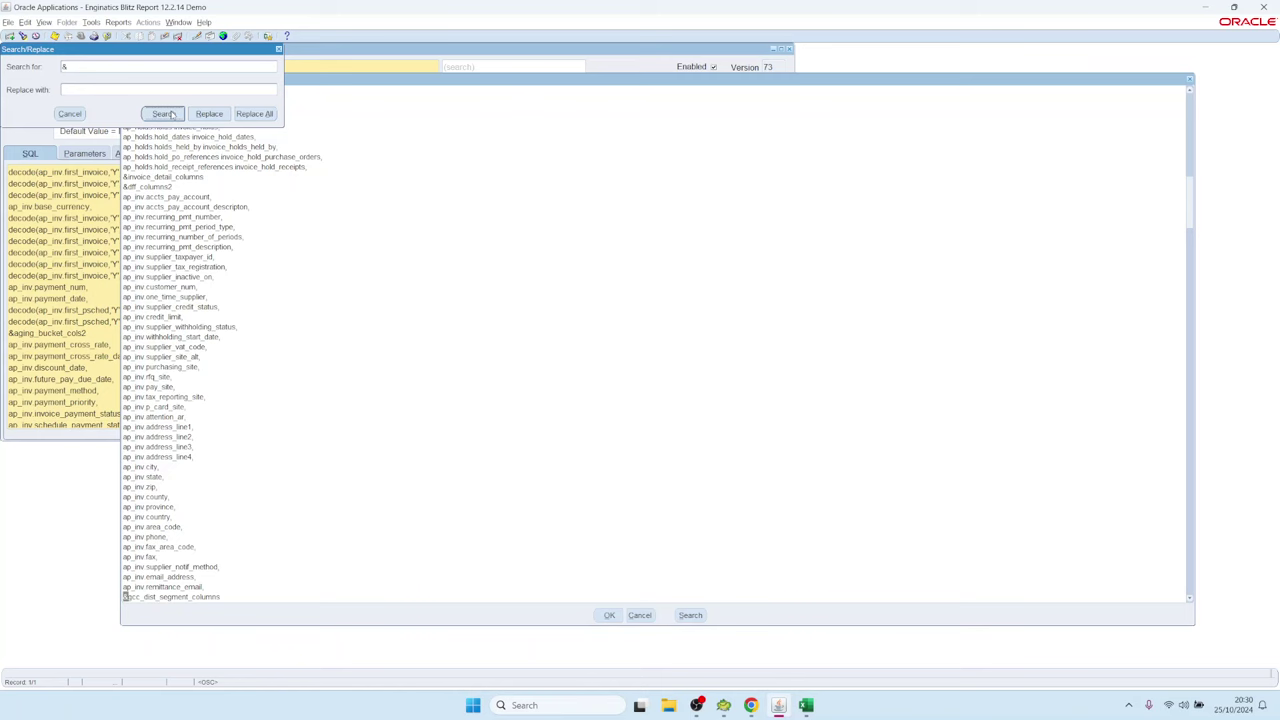
pyautogui.click(172, 114)
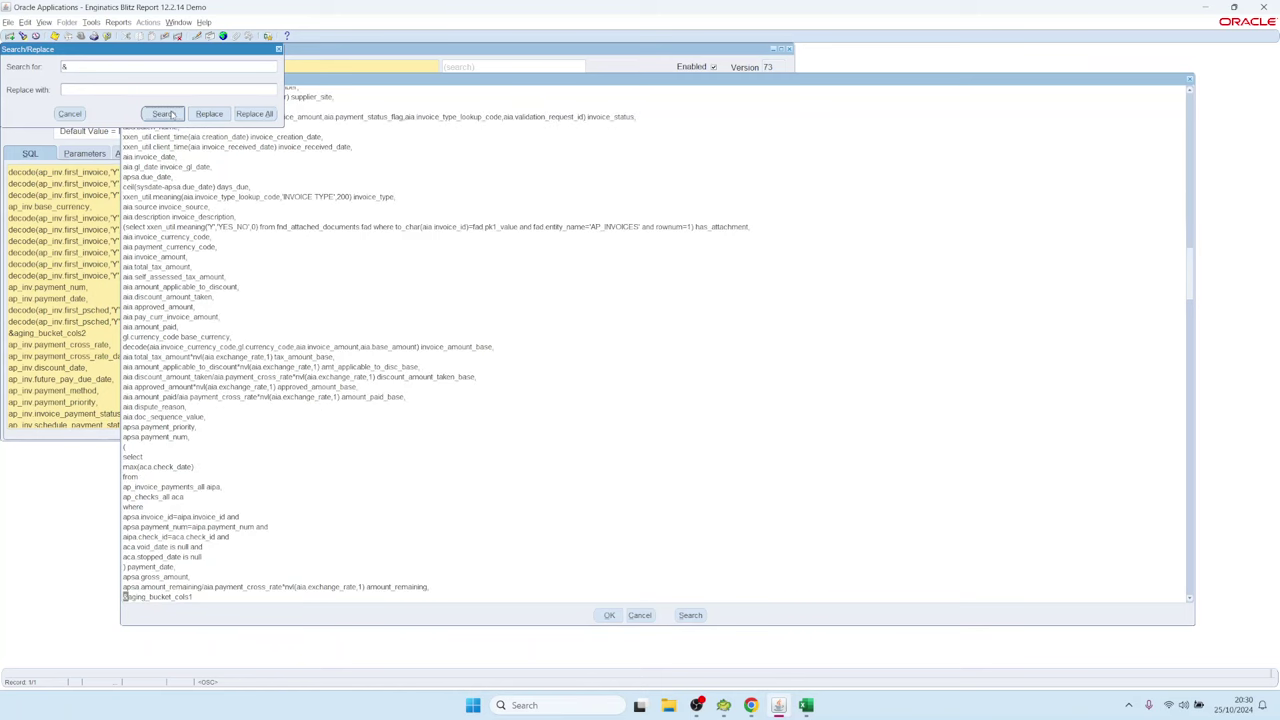
pyautogui.click(172, 114)
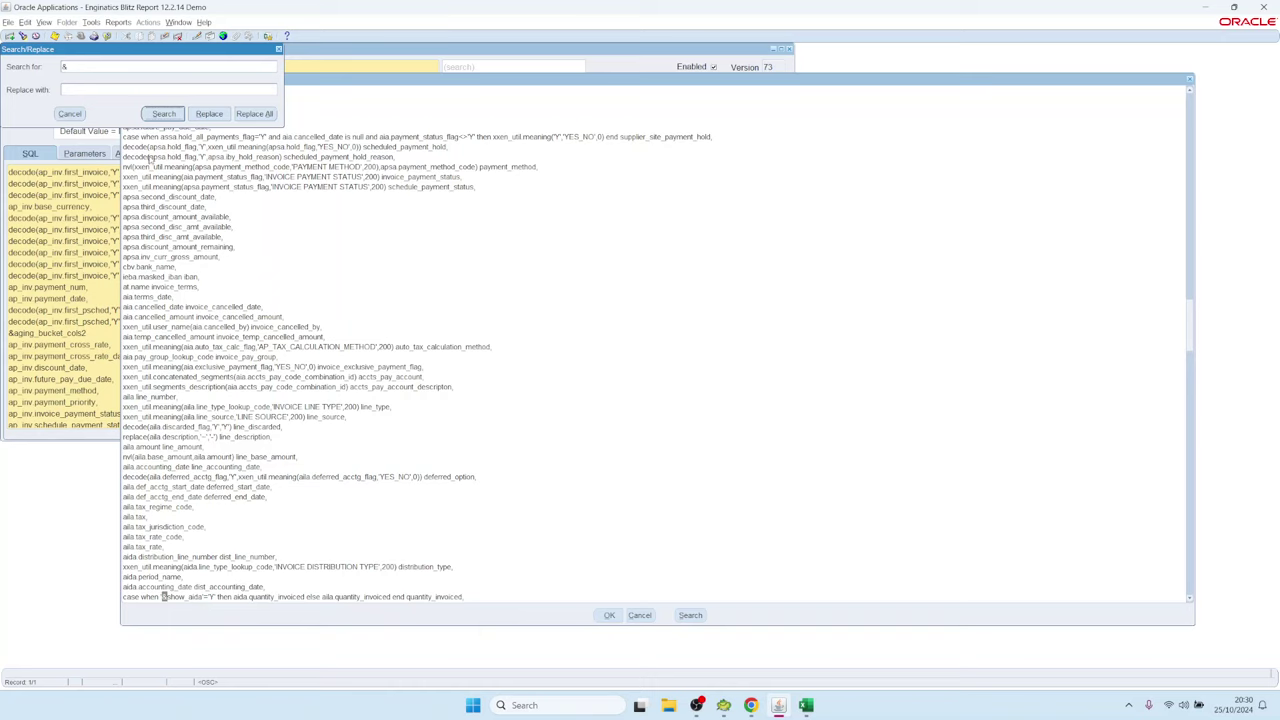
pyautogui.click(164, 114)
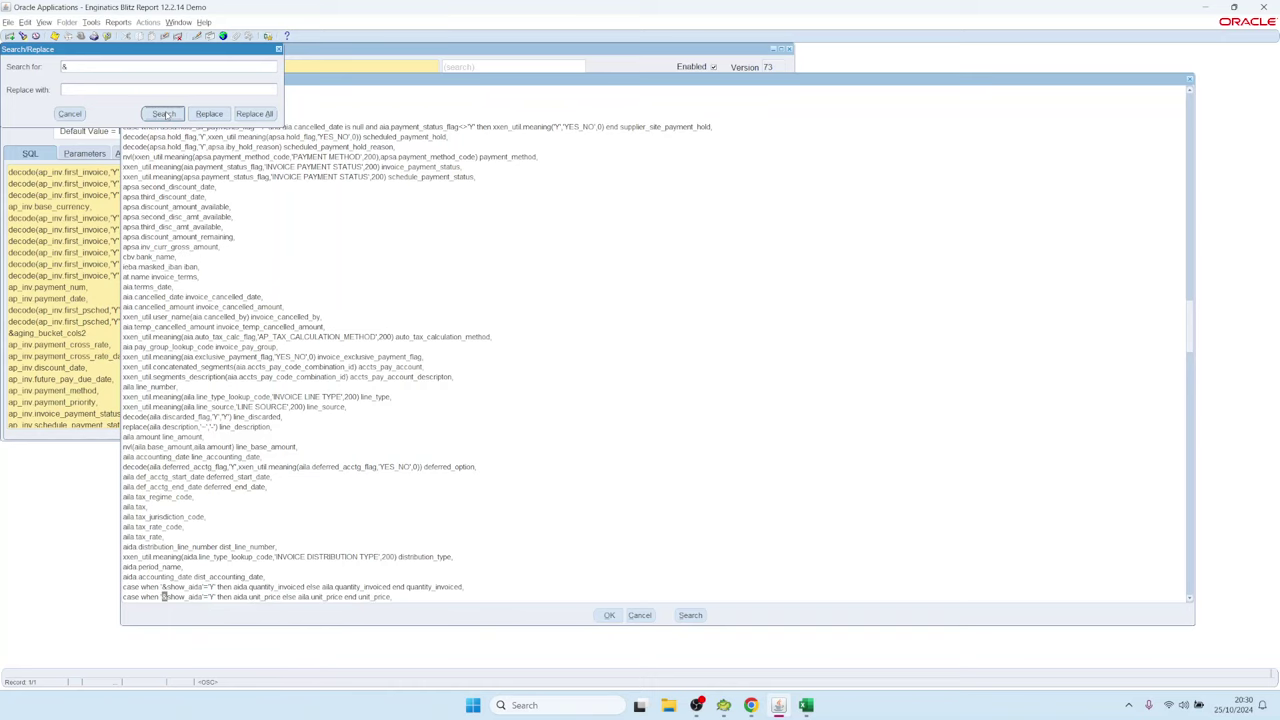
pyautogui.click(164, 114)
pyautogui.click(164, 114)
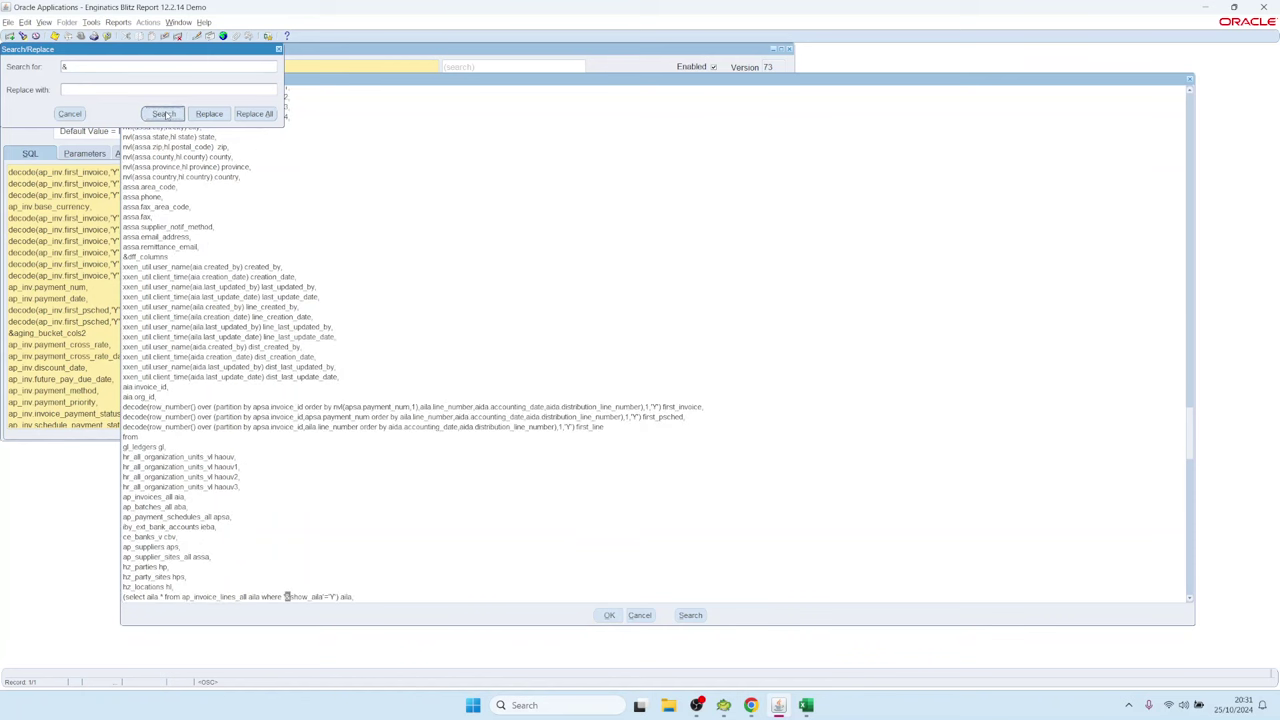
# - Close the search and the SQL editor without keeping changes, and return to the parameter definitions
pyautogui.click(70, 114)
pyautogui.click(636, 615)
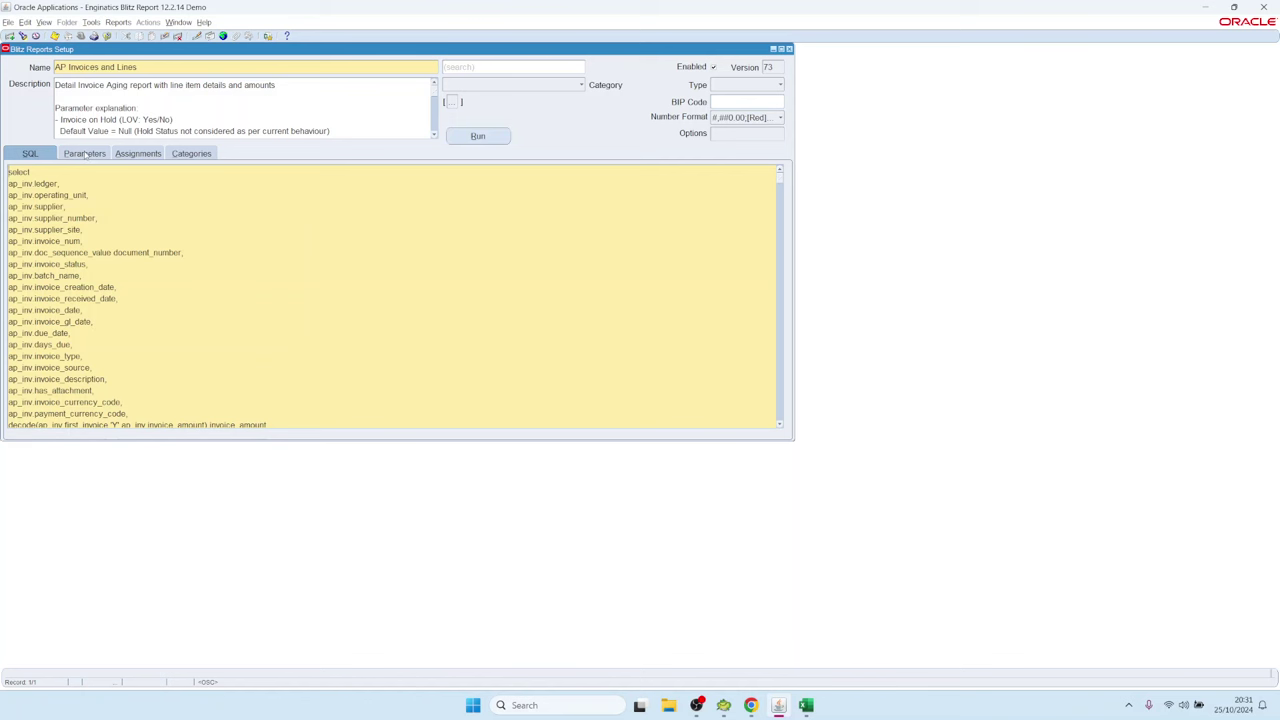
pyautogui.click(88, 154)
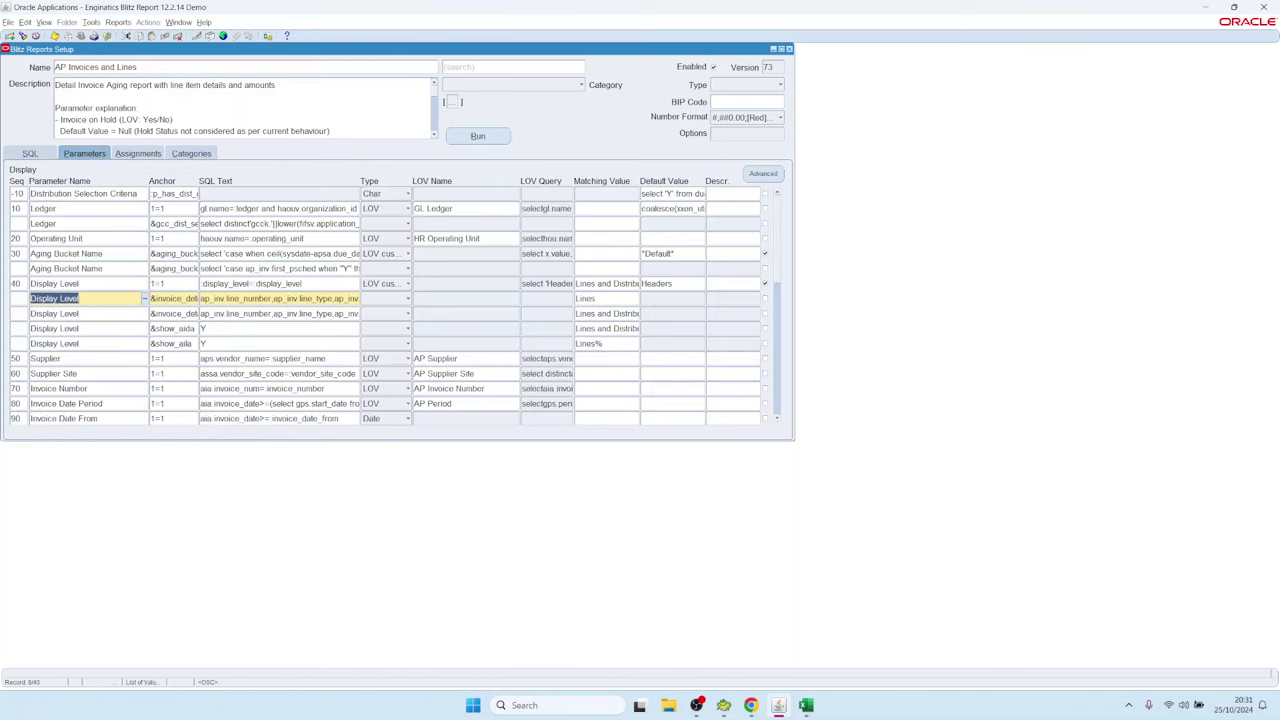
# - Check the &invoice_detail_columns anchor of the Display Level row matching Lines and open that row's SQL text in the editor
pyautogui.click(250, 283)
pyautogui.click(170, 313)
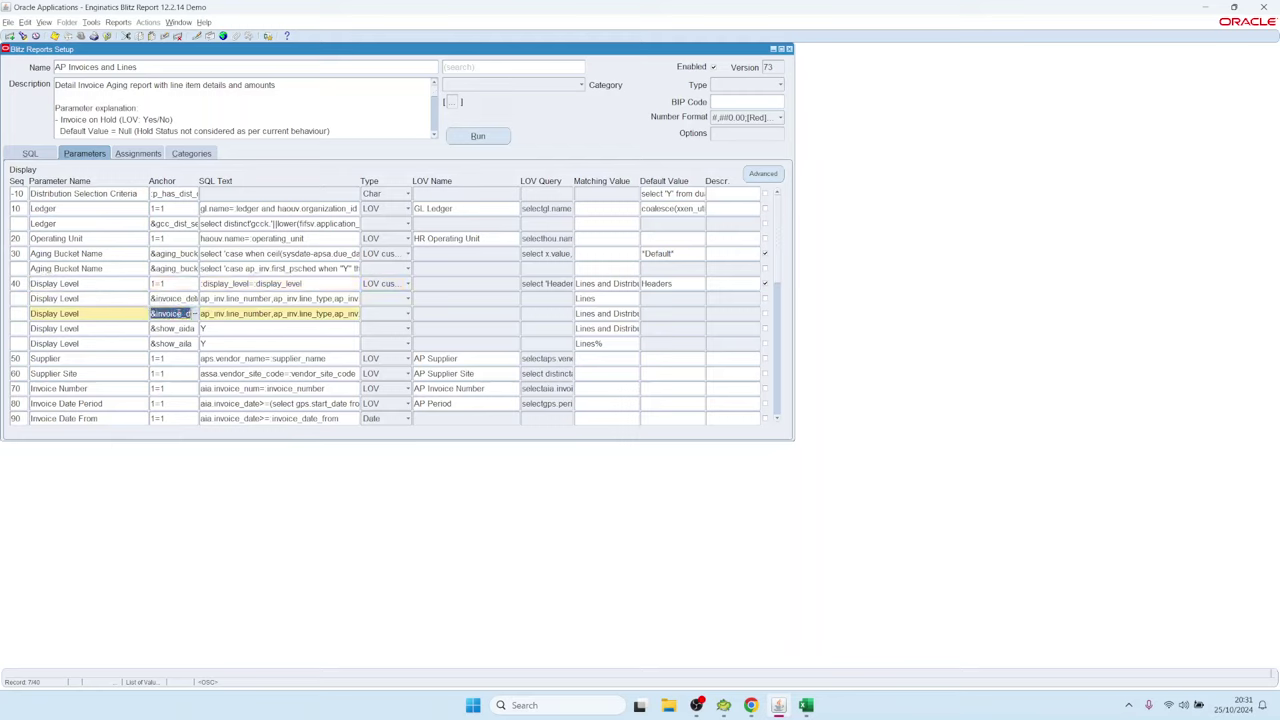
pyautogui.click(262, 298)
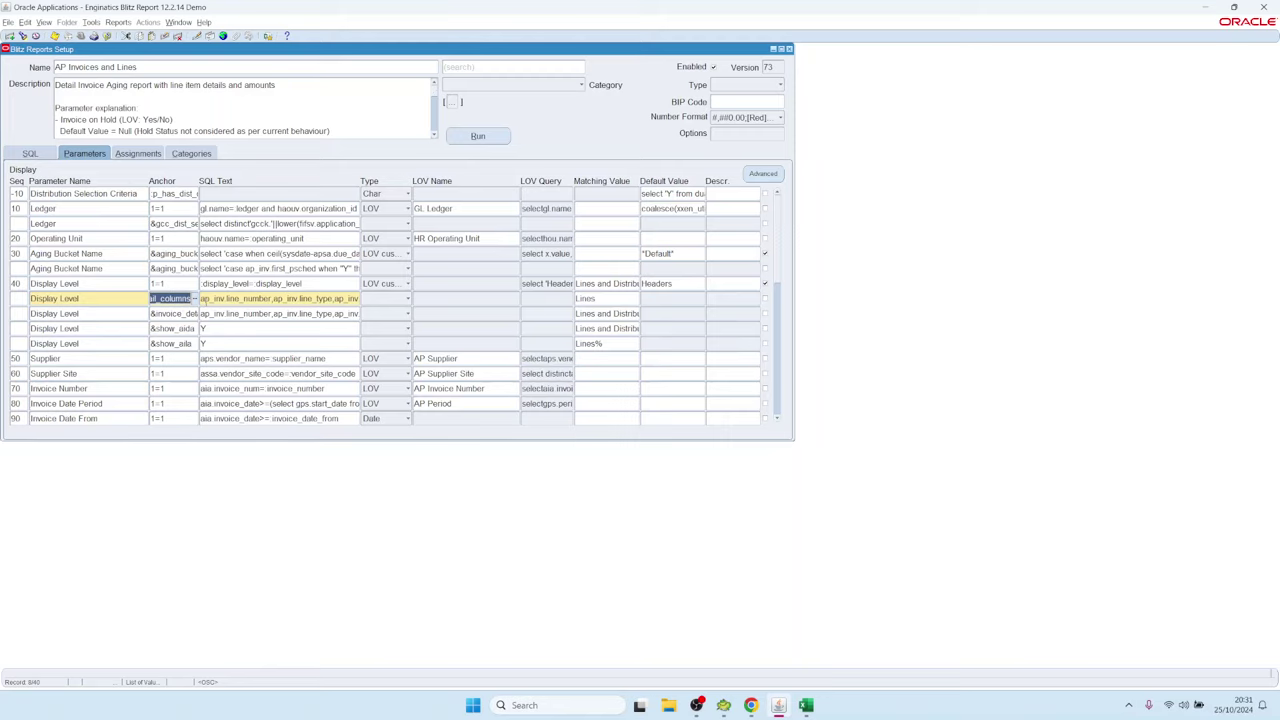
pyautogui.hotkey('shift', 'End')
pyautogui.press('Tab')
pyautogui.hotkey('ctrl', 'e')
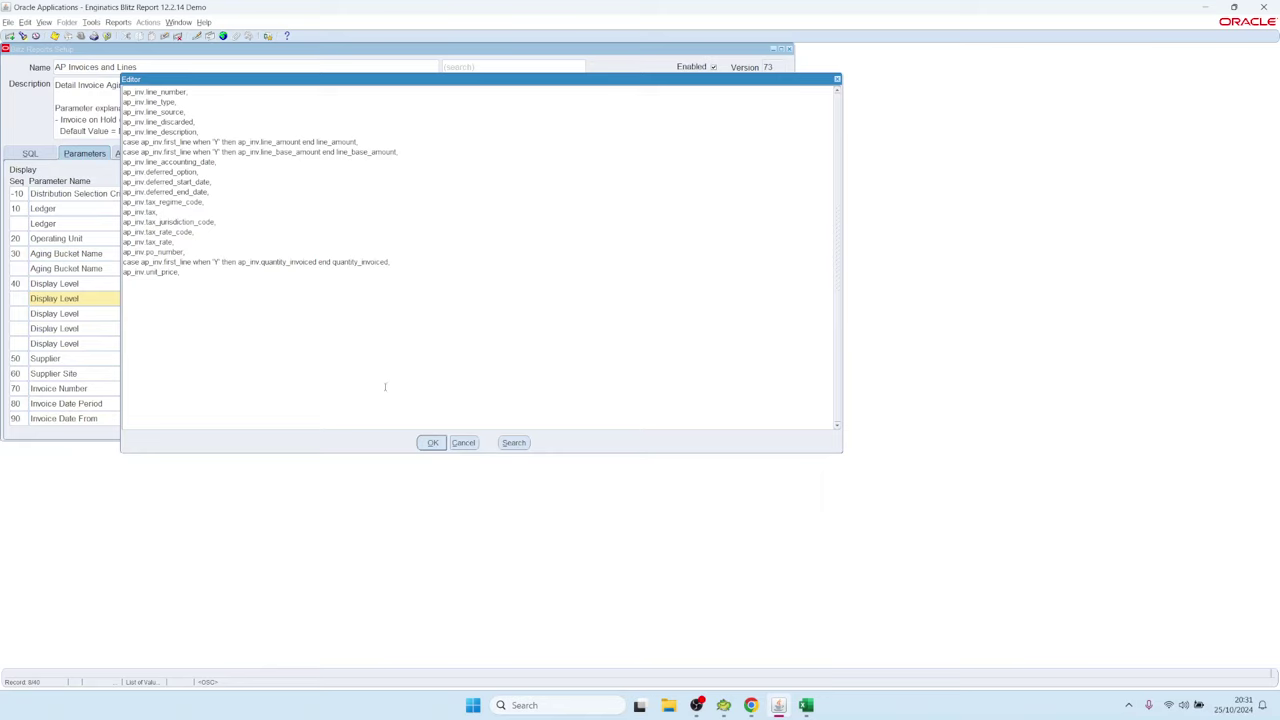
# - Review the full list of line columns in the SQL text of the Lines row and close the editor
pyautogui.hotkey('ctrl', 'a')
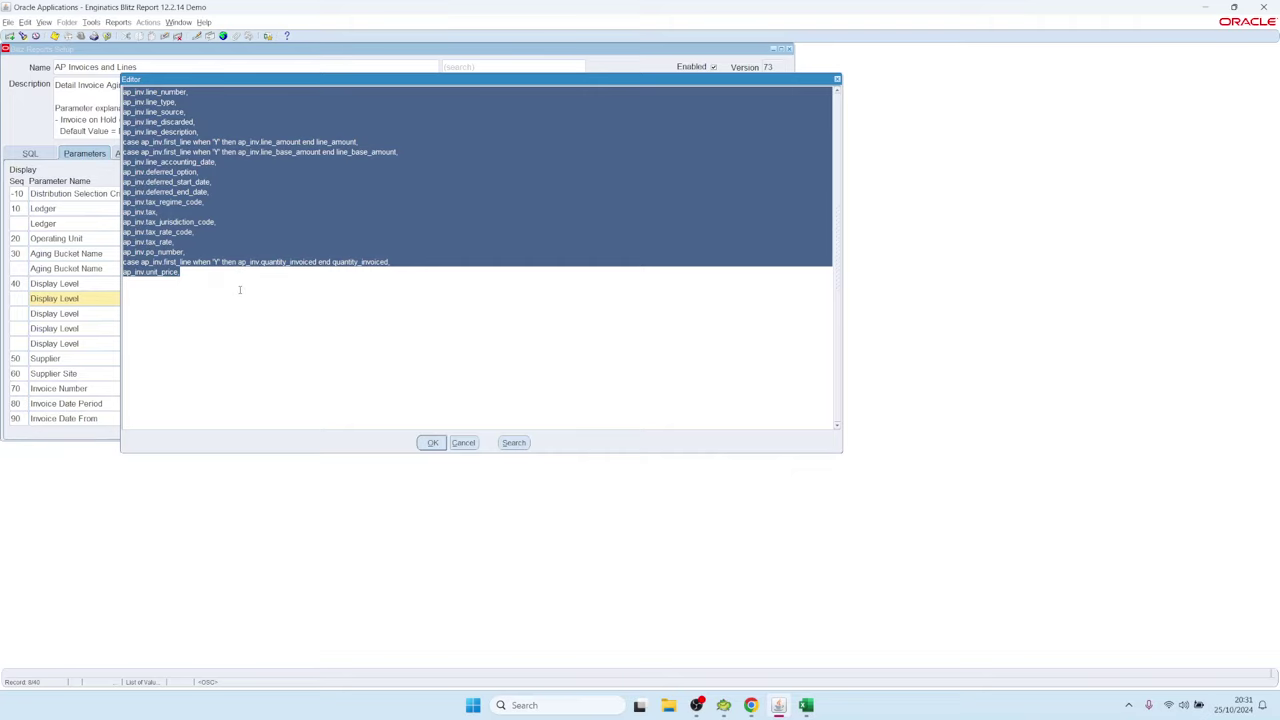
pyautogui.moveTo(152, 102); pyautogui.dragTo(240, 279)
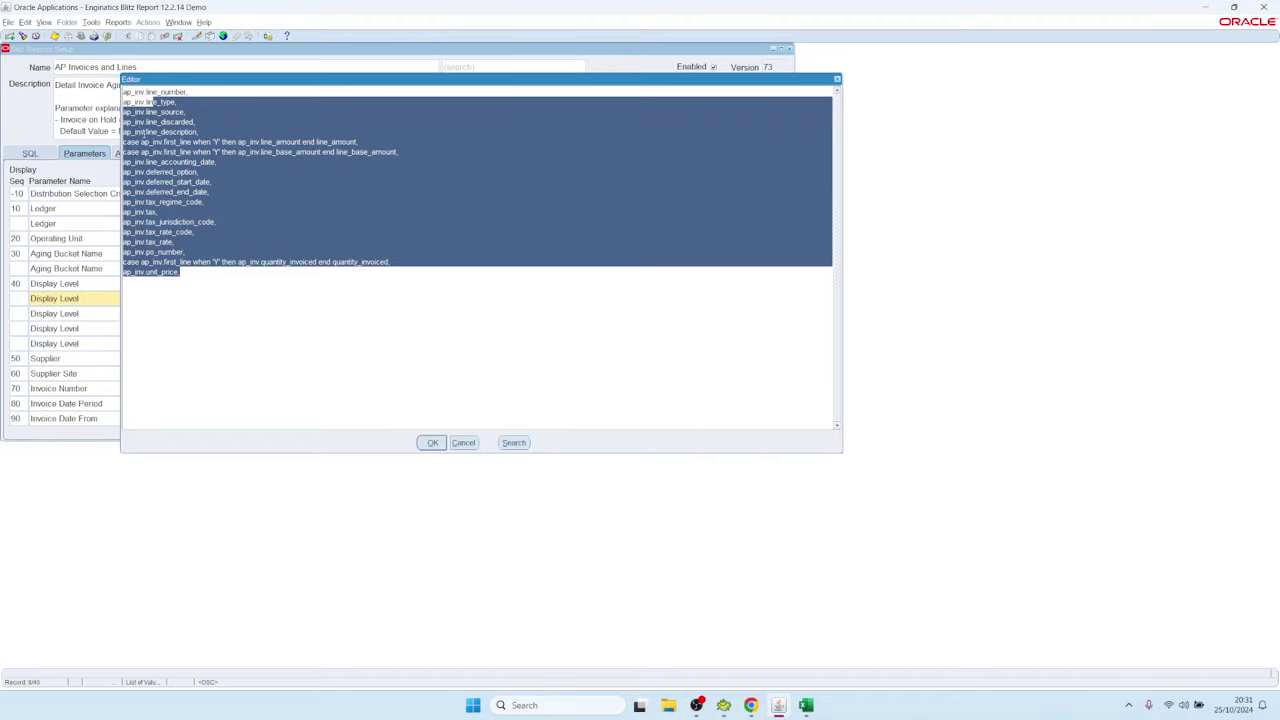
pyautogui.moveTo(123, 91); pyautogui.dragTo(196, 288)
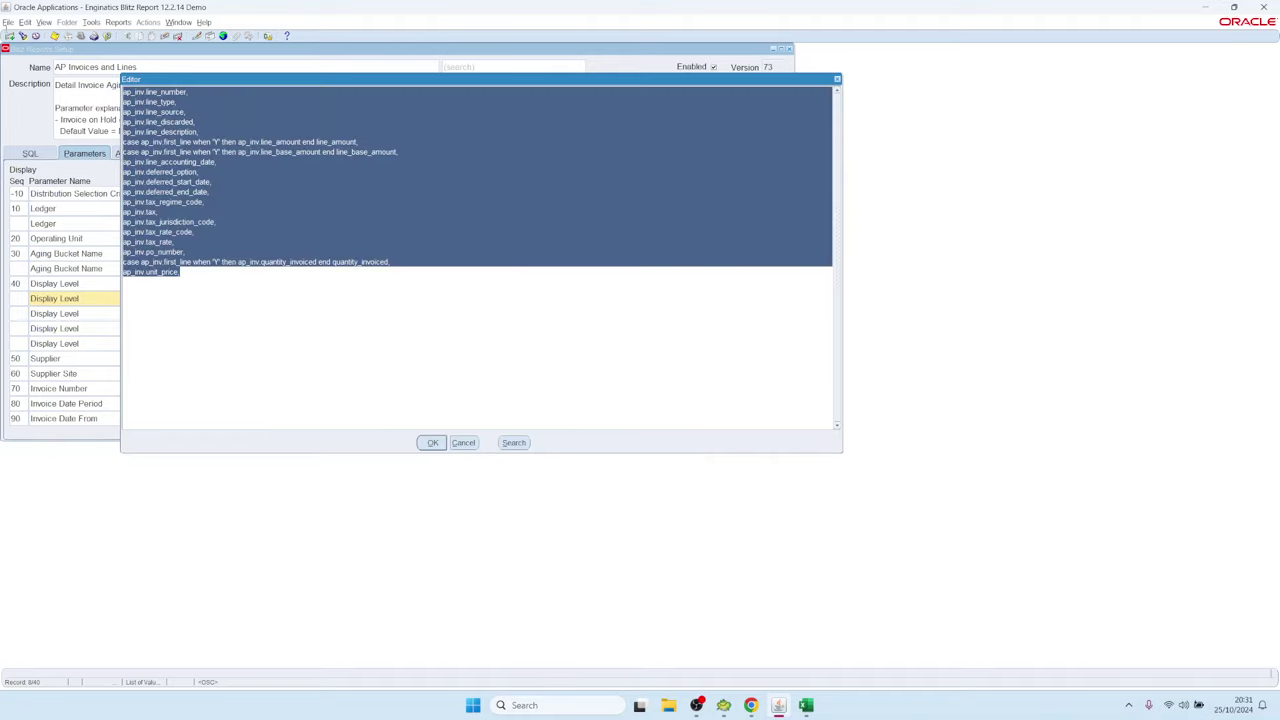
pyautogui.click(190, 268)
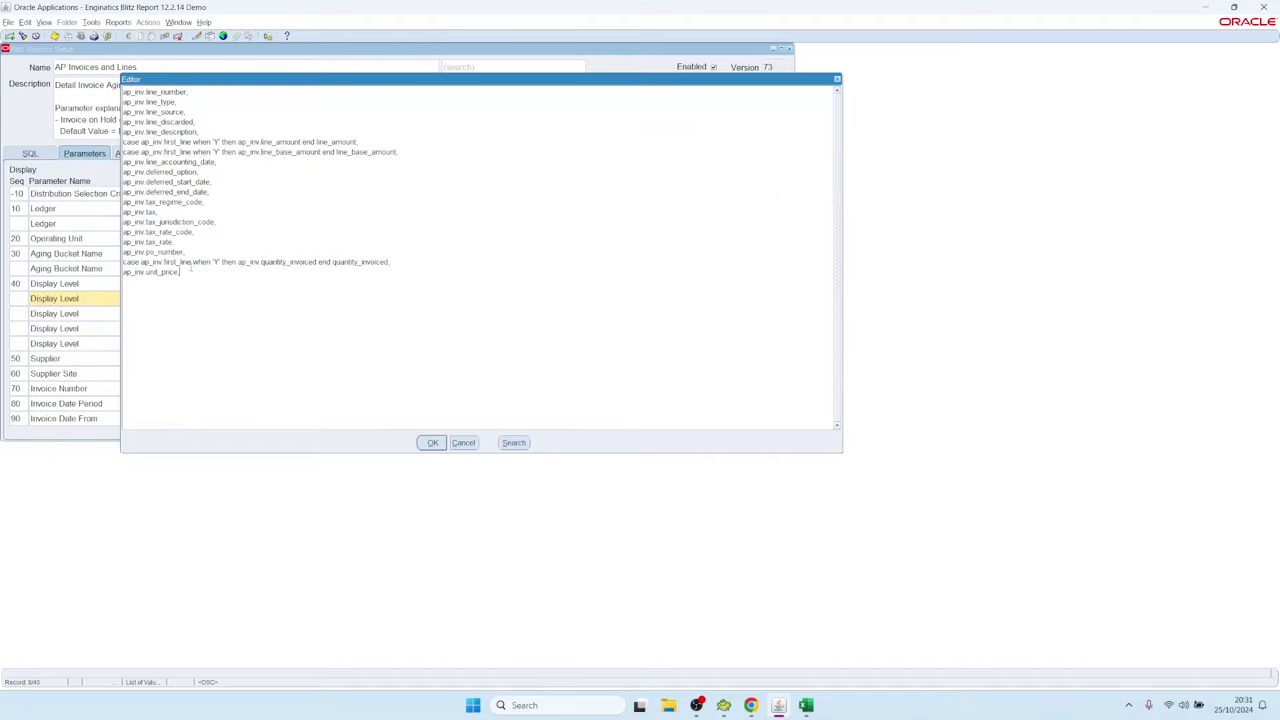
pyautogui.click(433, 442)
# - View the list of available matching values for the Display Level row matching Lines and close it without choosing another value
pyautogui.click(617, 300)
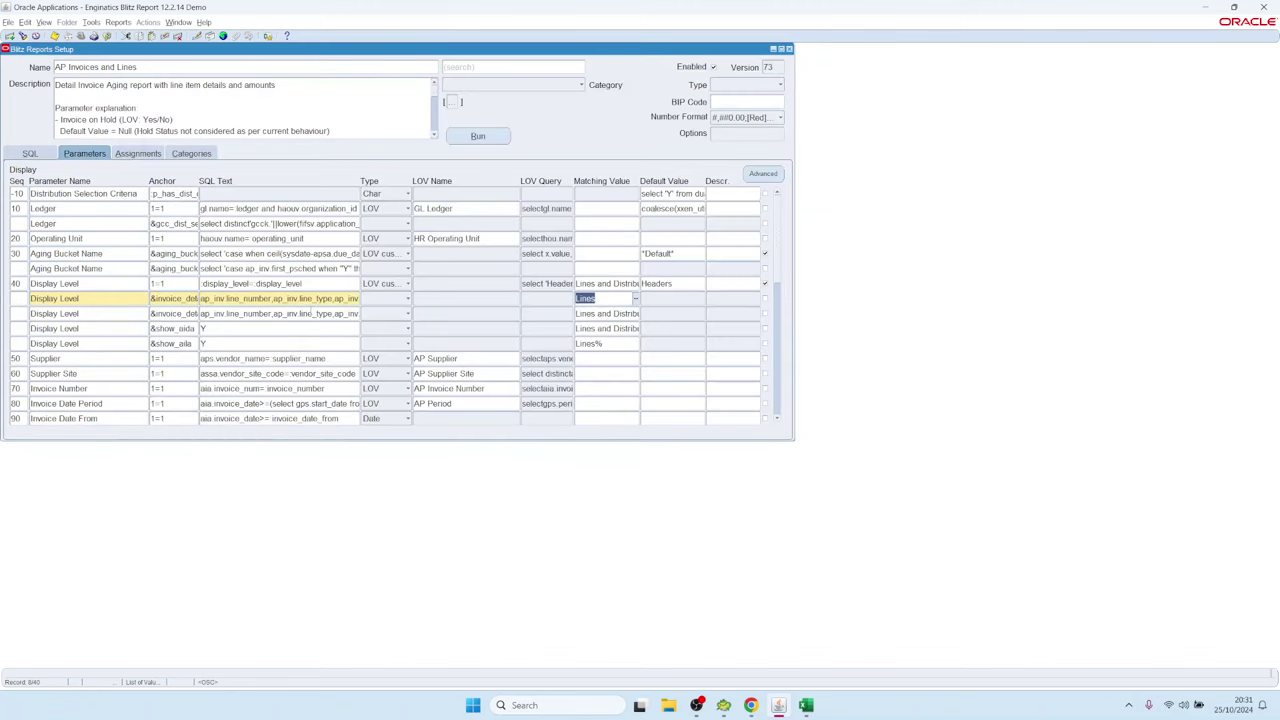
pyautogui.click(612, 298)
pyautogui.click(635, 300)
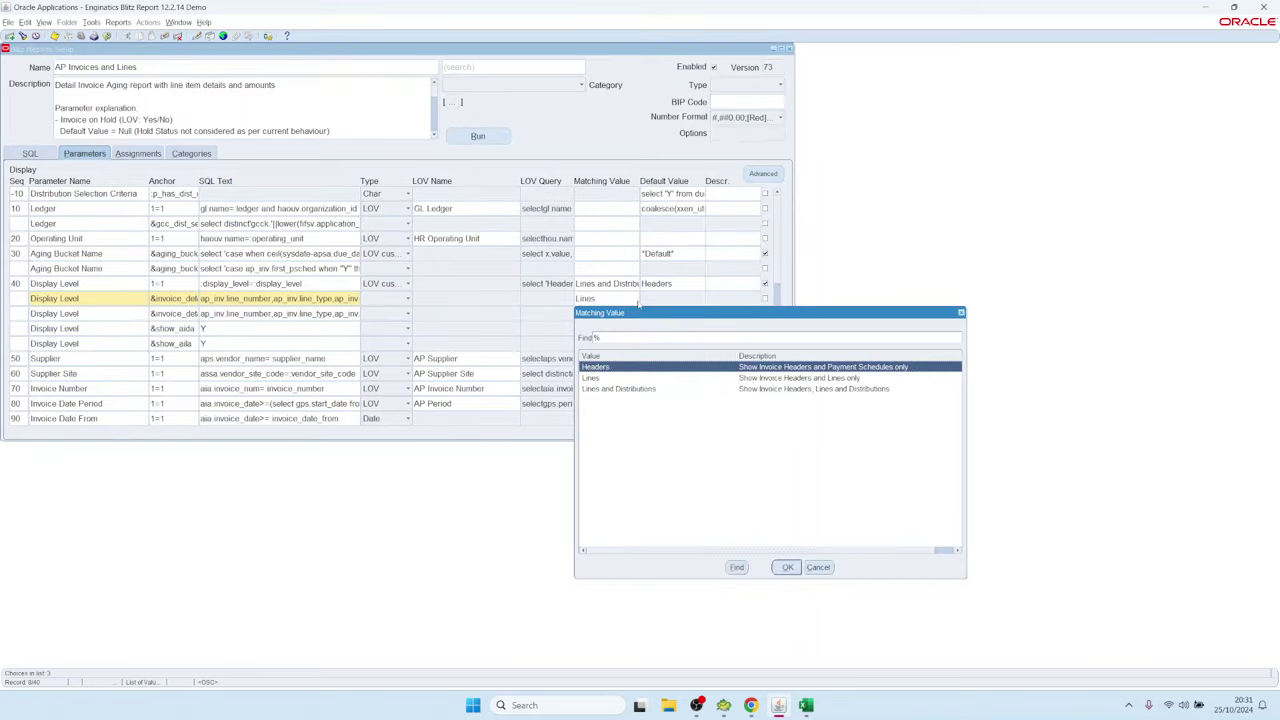
pyautogui.click(826, 568)
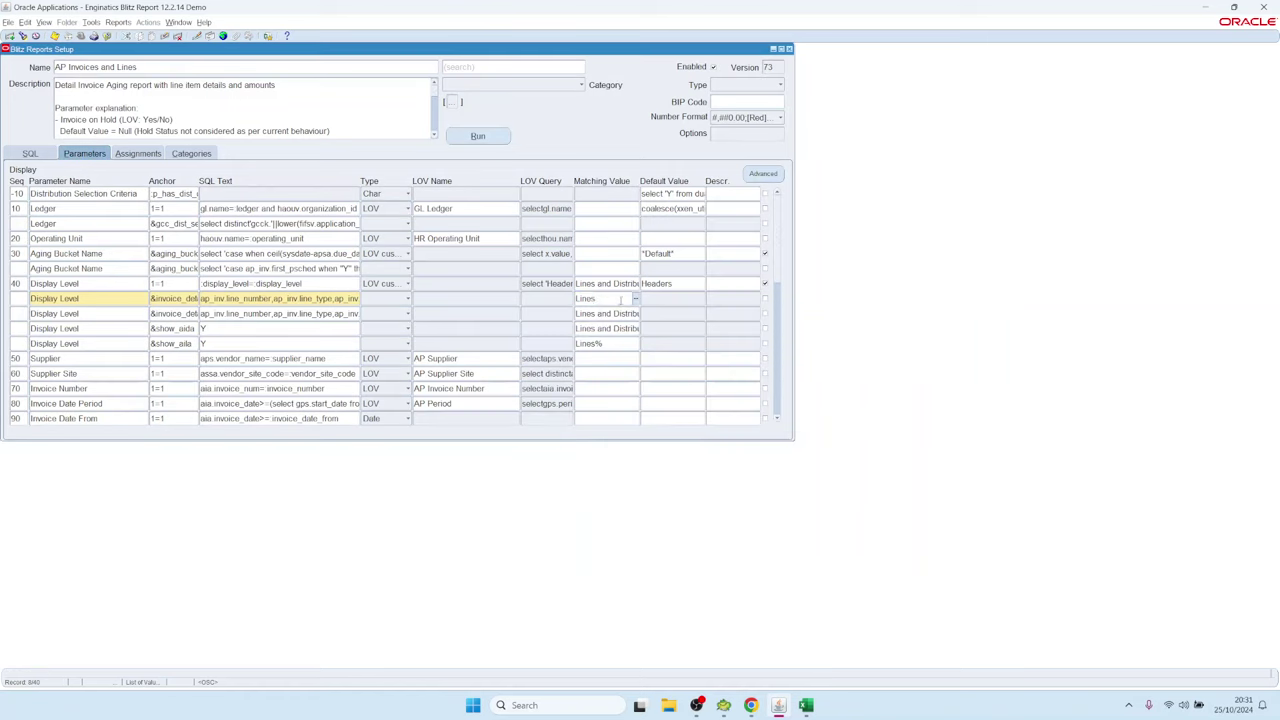
# - Check the Lines matching value, reopen that row's SQL text with all columns highlighted, and close the editor without changes
pyautogui.doubleClick(584, 299)
pyautogui.doubleClick(285, 298)
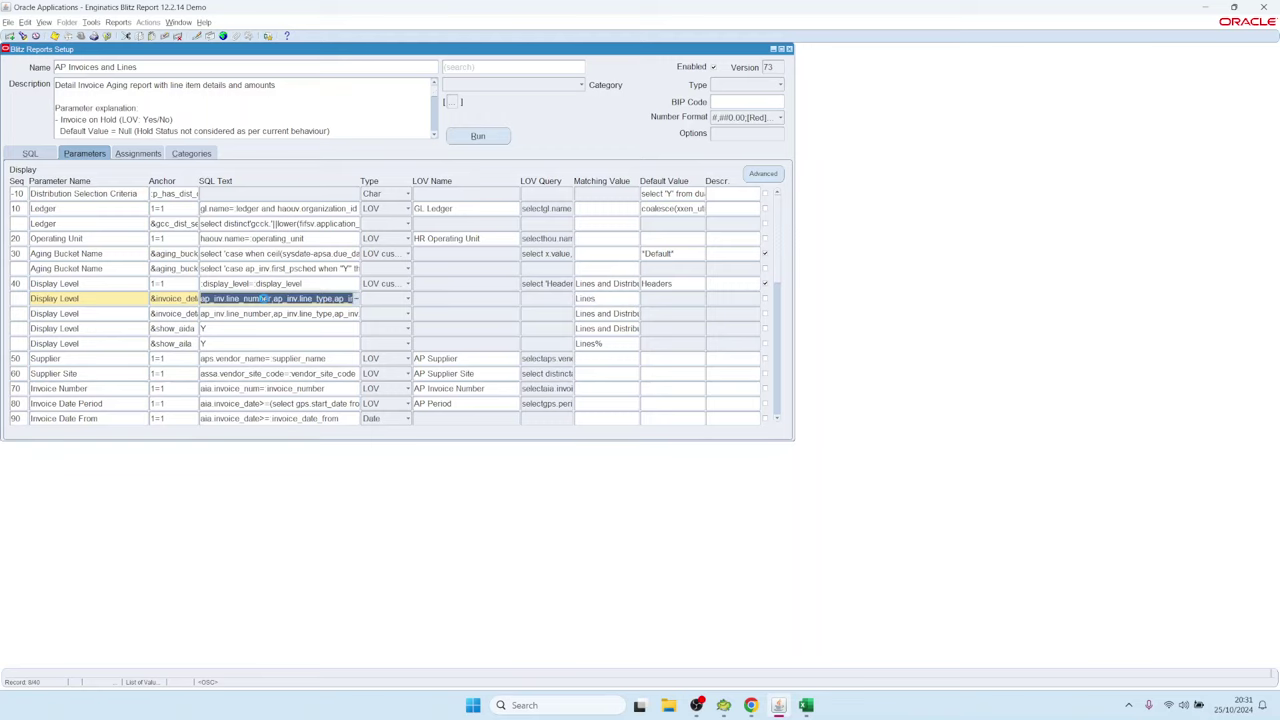
pyautogui.hotkey('ctrl', 'a')
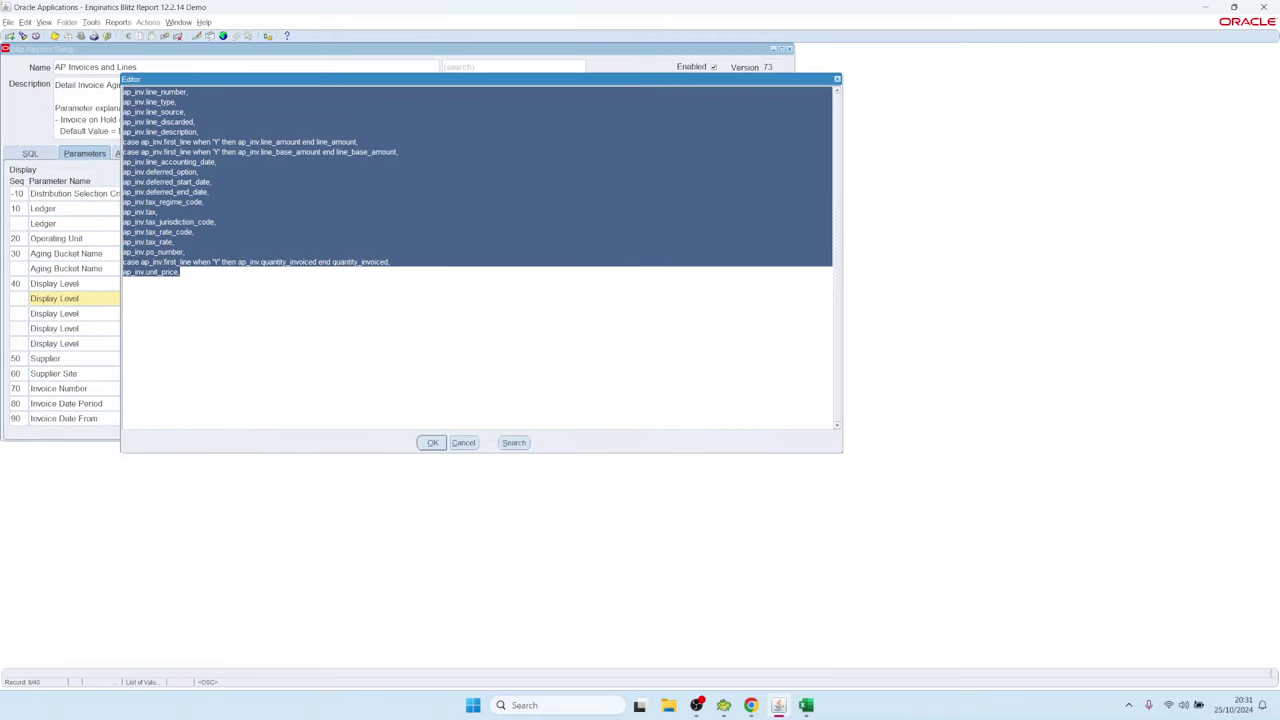
pyautogui.click(463, 443)
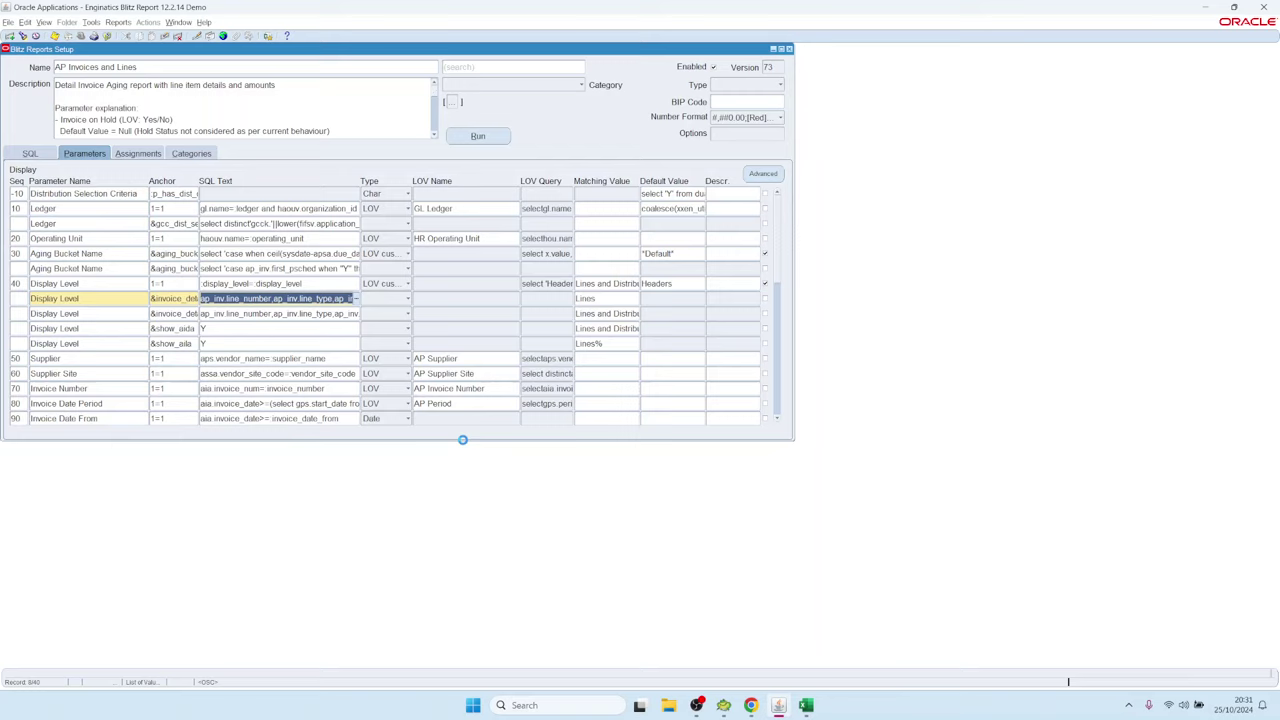
# - Review the SQL text of the first additional Display Level row matching Lines and Distributions, down to the project and task columns, and close the editor
pyautogui.click(604, 313)
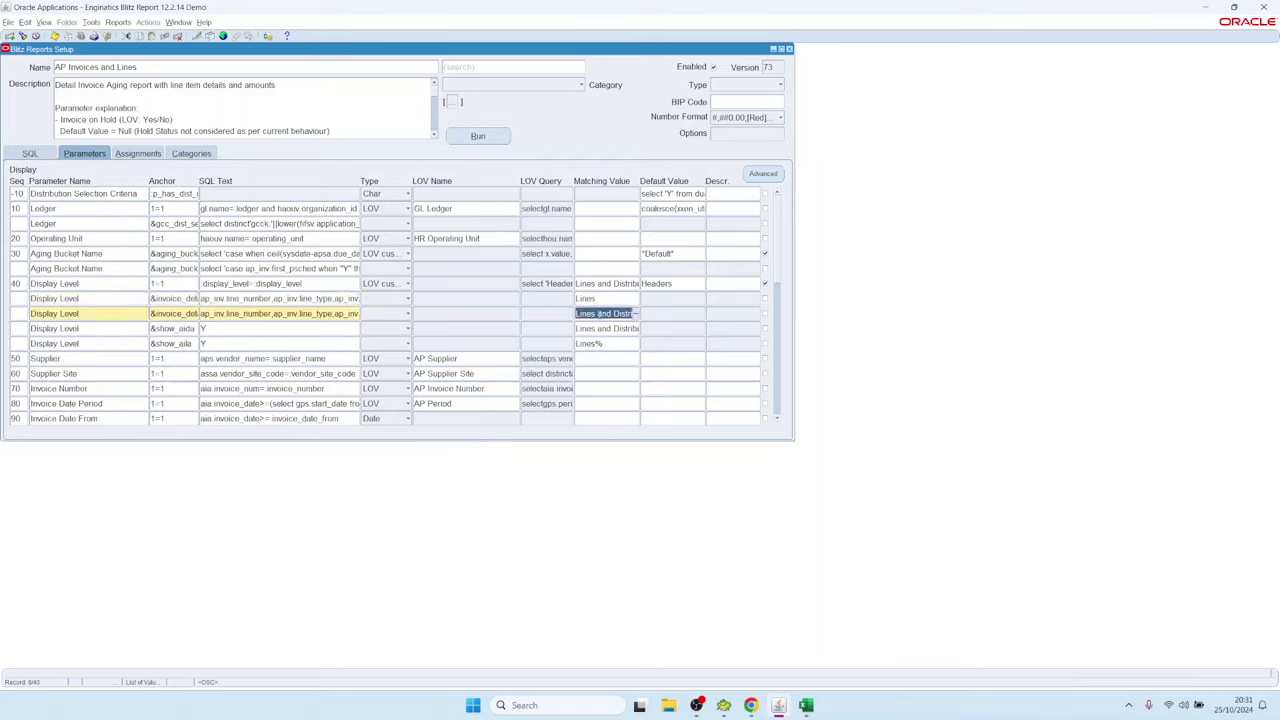
pyautogui.moveTo(599, 313); pyautogui.dragTo(640, 314)
pyautogui.doubleClick(310, 313)
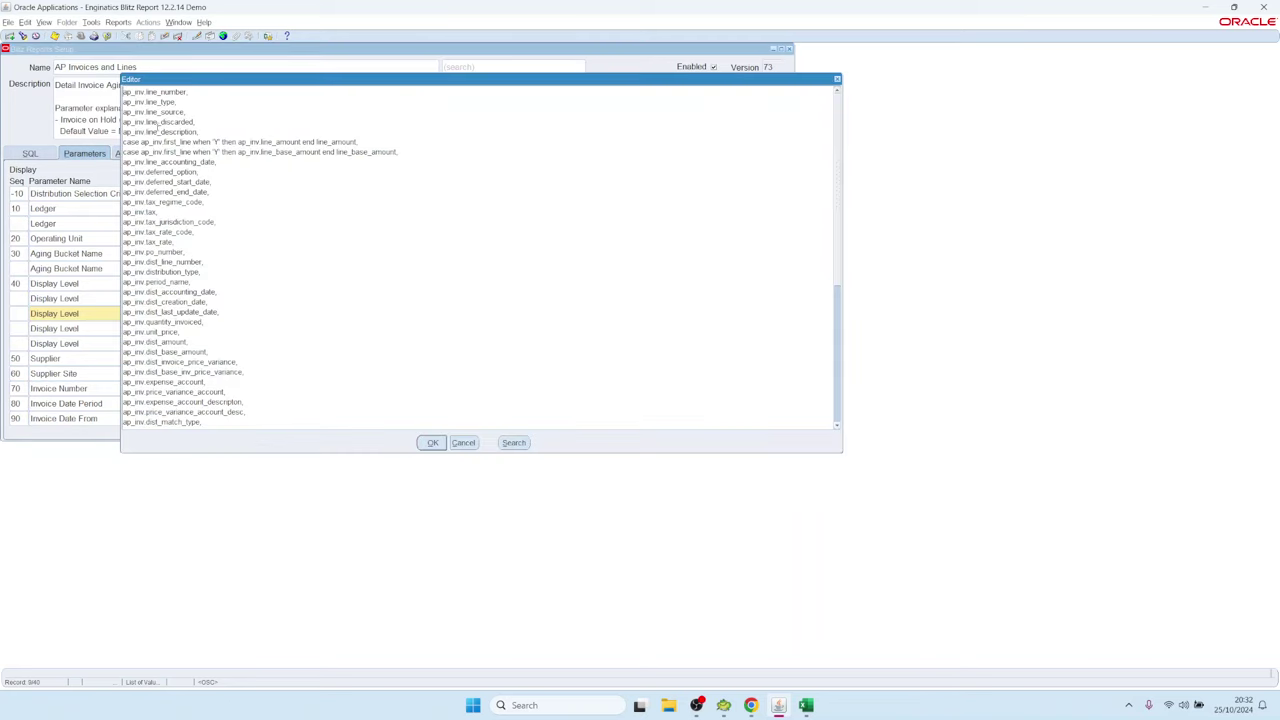
pyautogui.moveTo(157, 128); pyautogui.dragTo(270, 487)
pyautogui.click(197, 305)
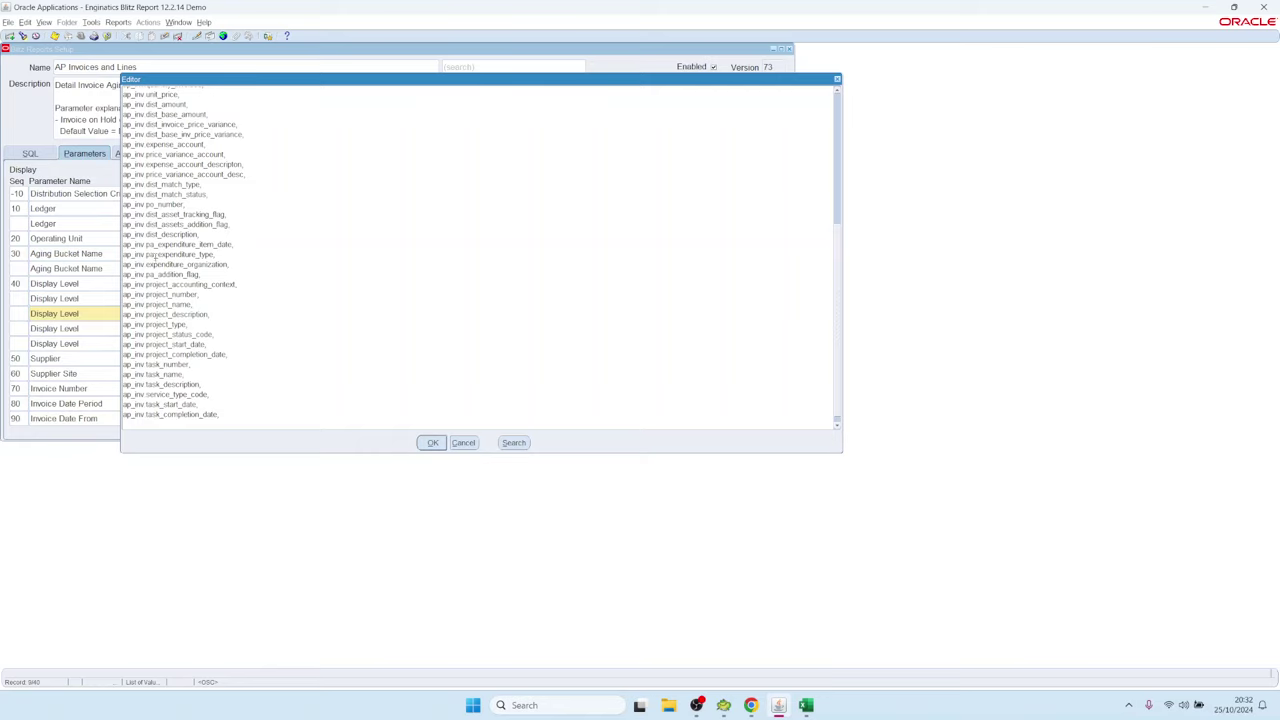
pyautogui.moveTo(144, 194); pyautogui.dragTo(248, 423)
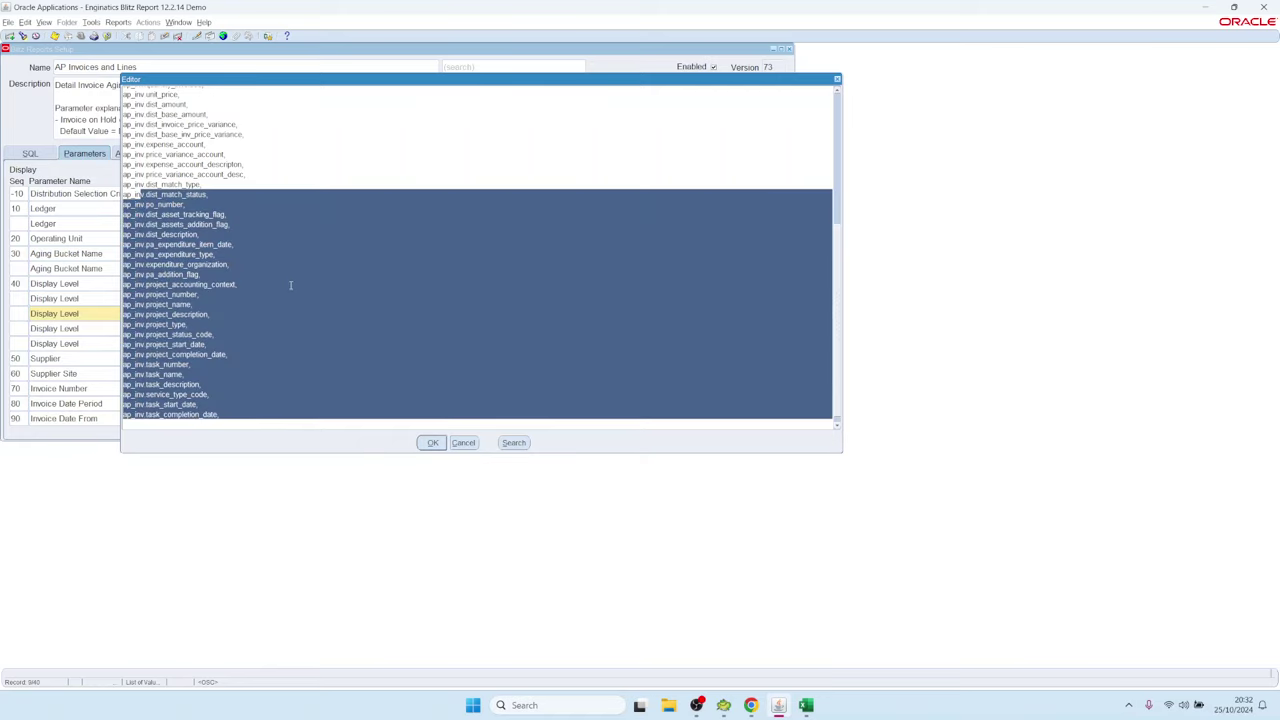
pyautogui.press('Delete')
pyautogui.click(432, 442)
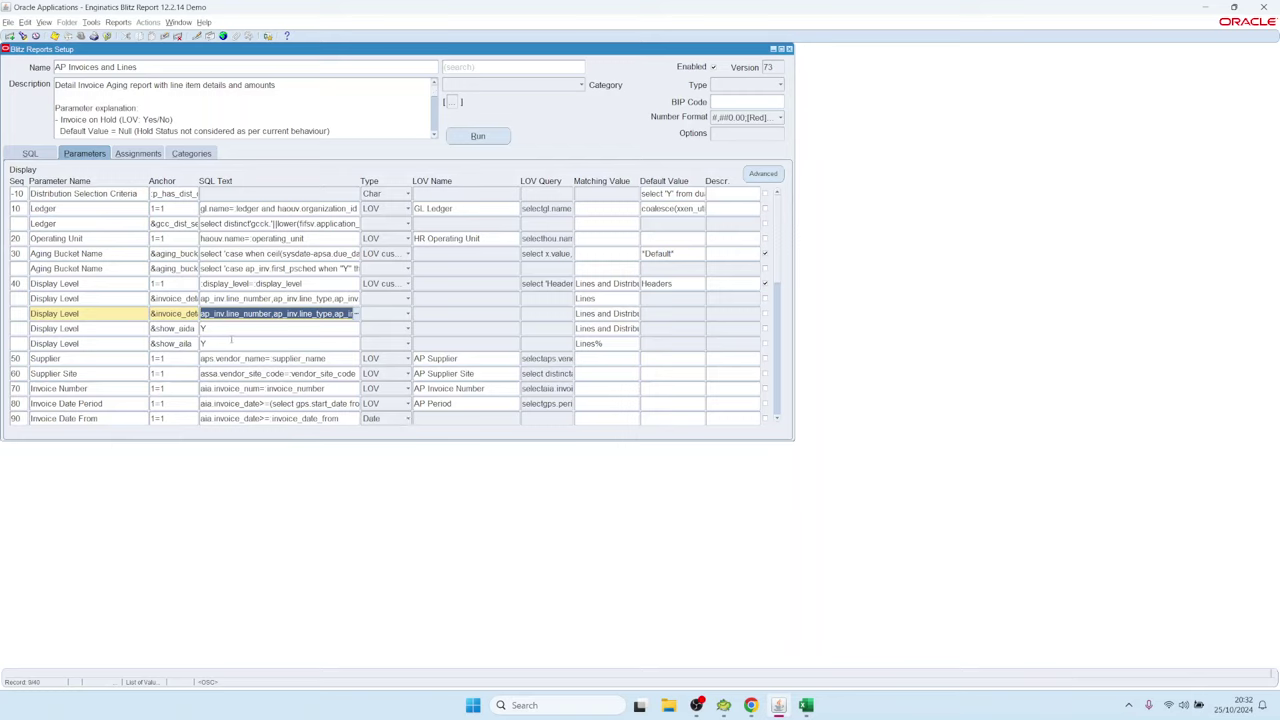
# - Compare the matching values of the &show_aida and &show_aila rows with those of the two invoice detail column rows
pyautogui.click(603, 328)
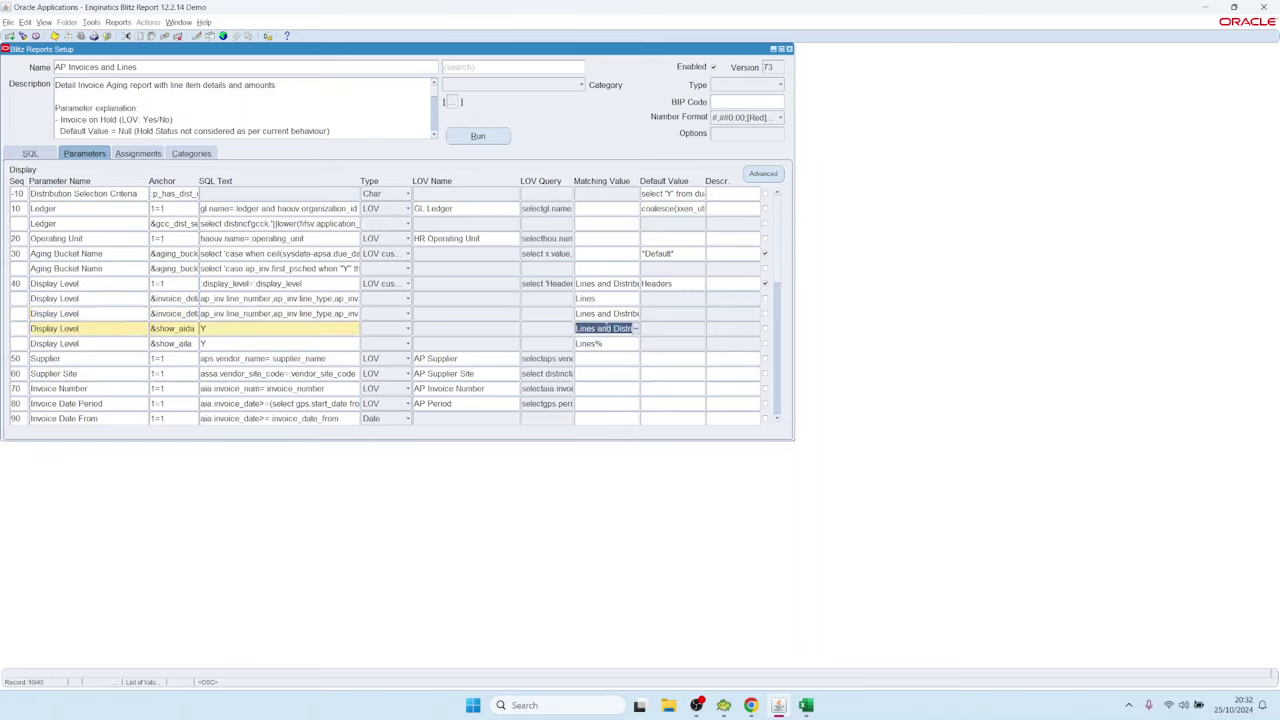
pyautogui.click(590, 343)
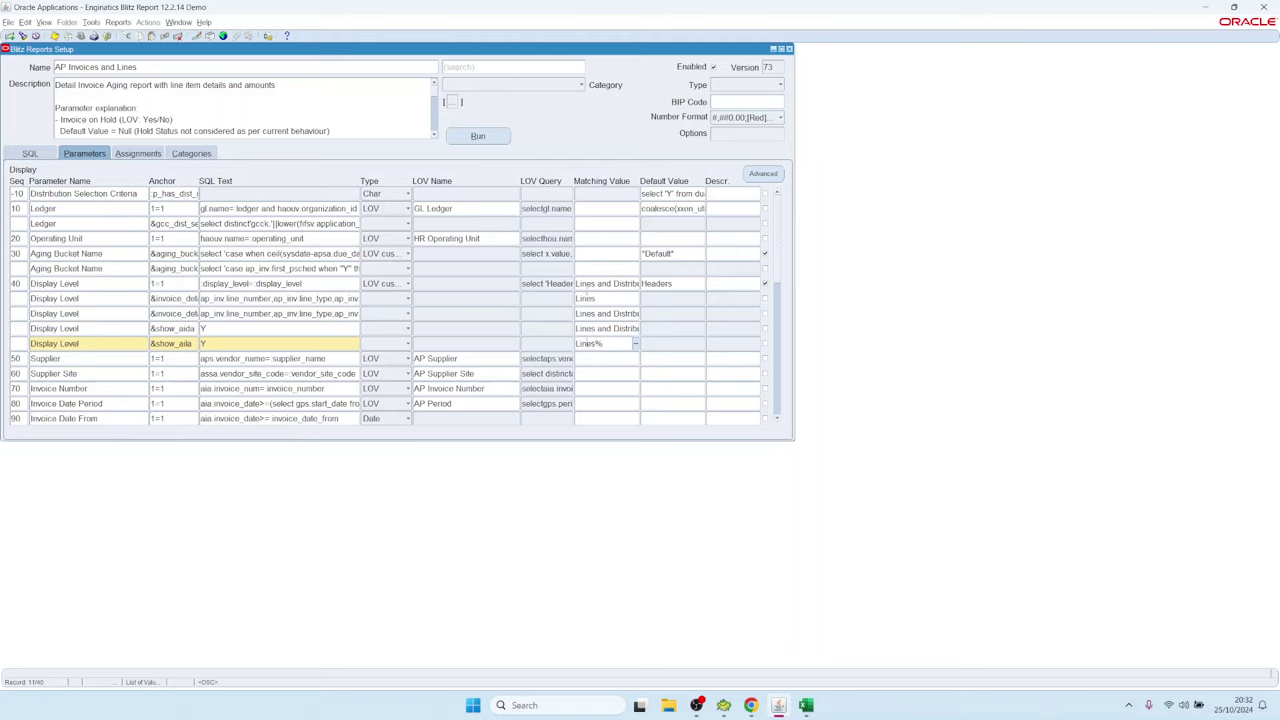
pyautogui.click(585, 298)
pyautogui.click(603, 313)
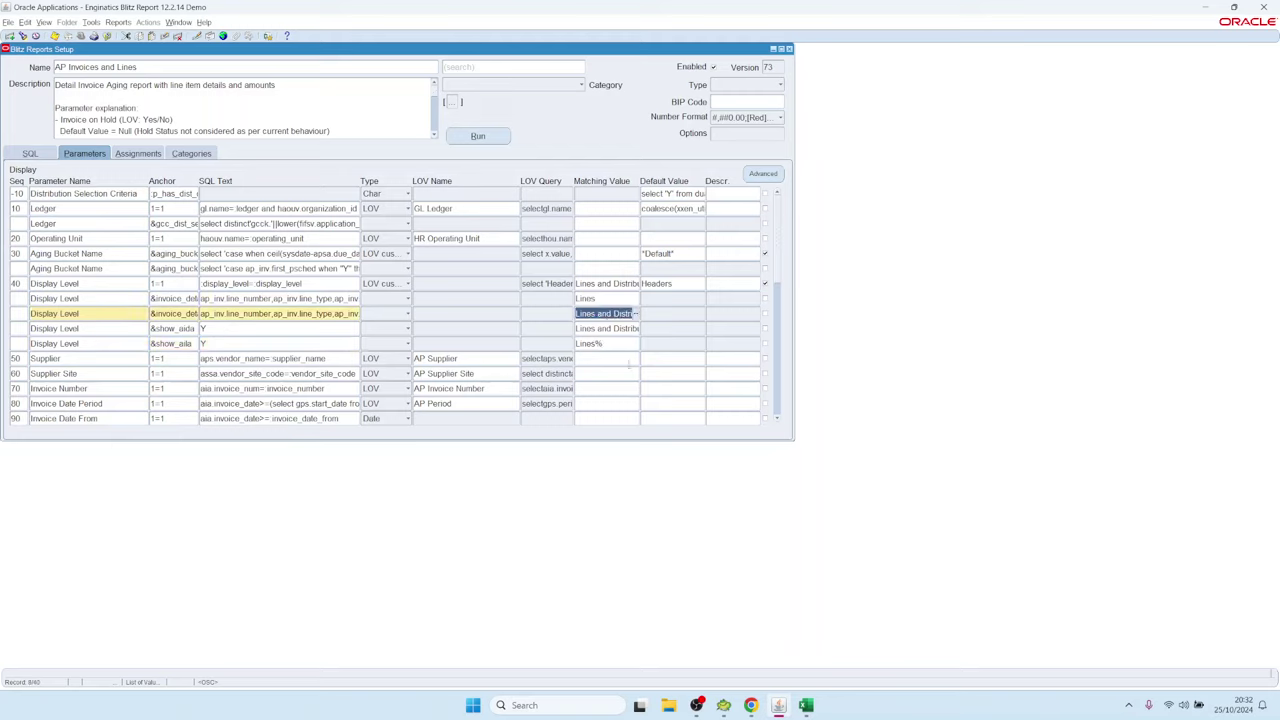
pyautogui.click(590, 343)
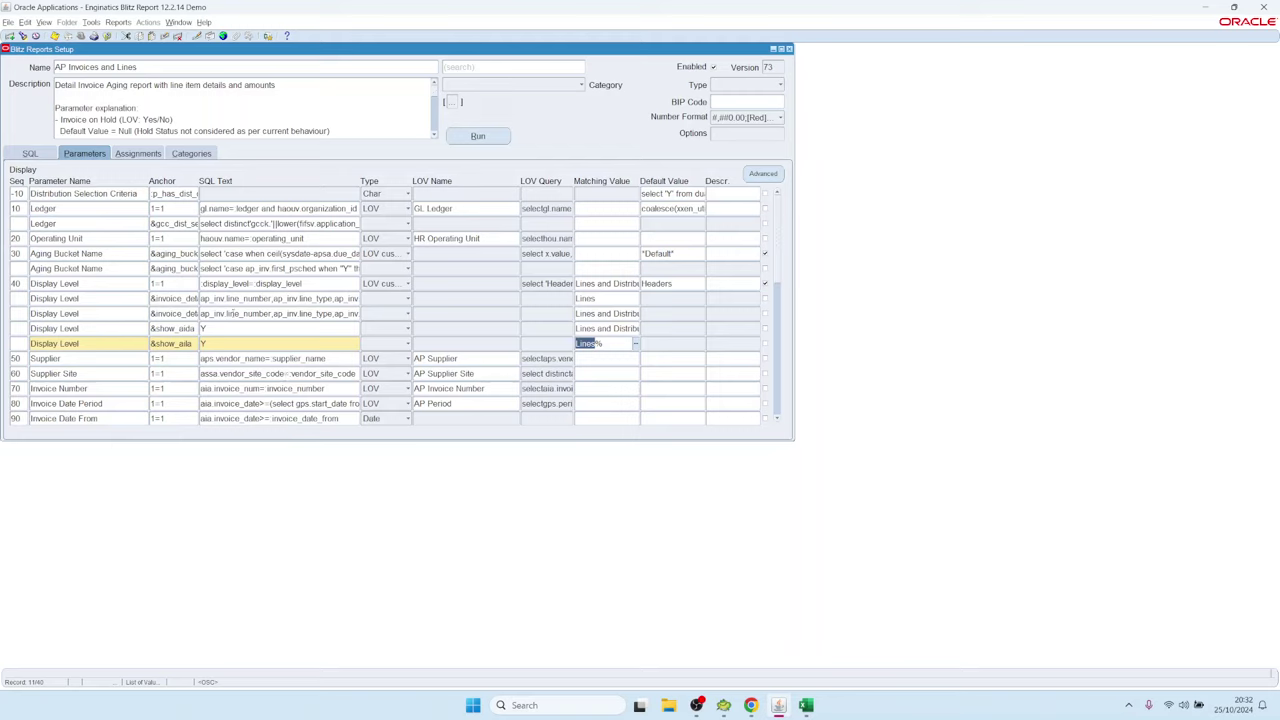
# - Highlight the columns that the Lines row substitutes for its anchor once more in the SQL text editor, and cancel the editor
pyautogui.click(231, 298)
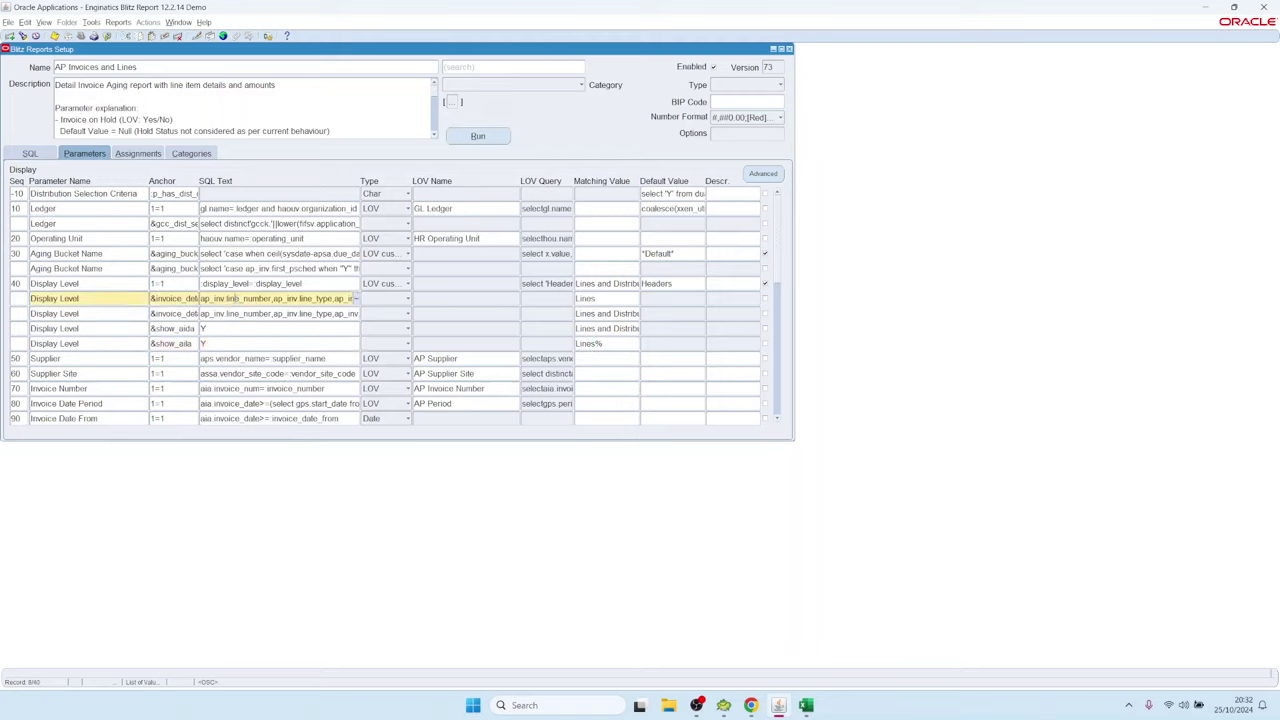
pyautogui.doubleClick(268, 299)
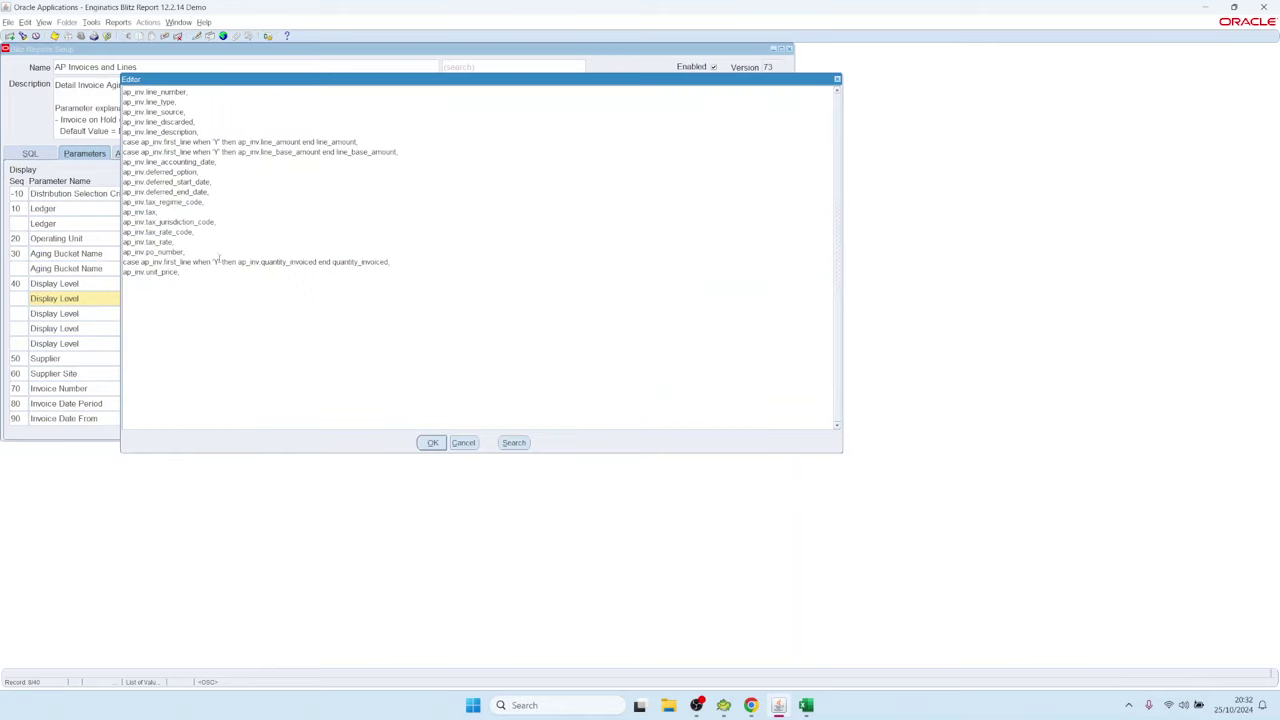
pyautogui.hotkey('ctrl', 'a')
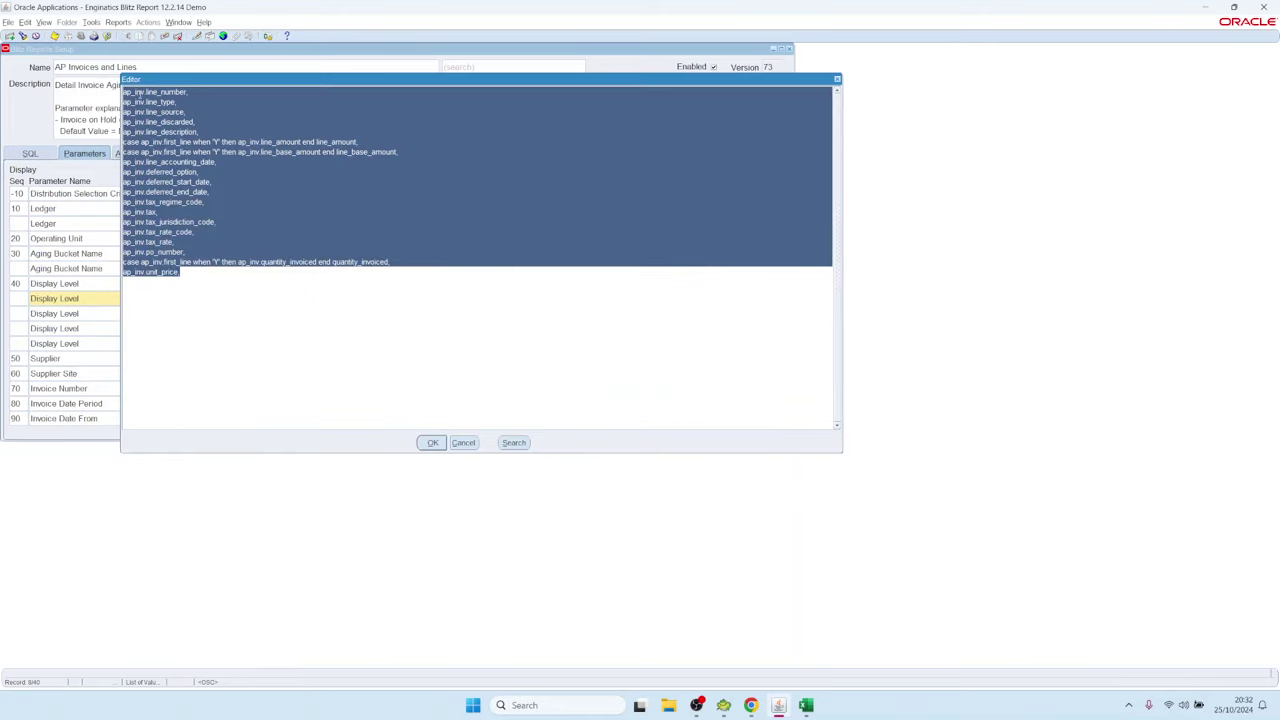
pyautogui.moveTo(249, 297); pyautogui.dragTo(58, 86)
pyautogui.click(464, 443)
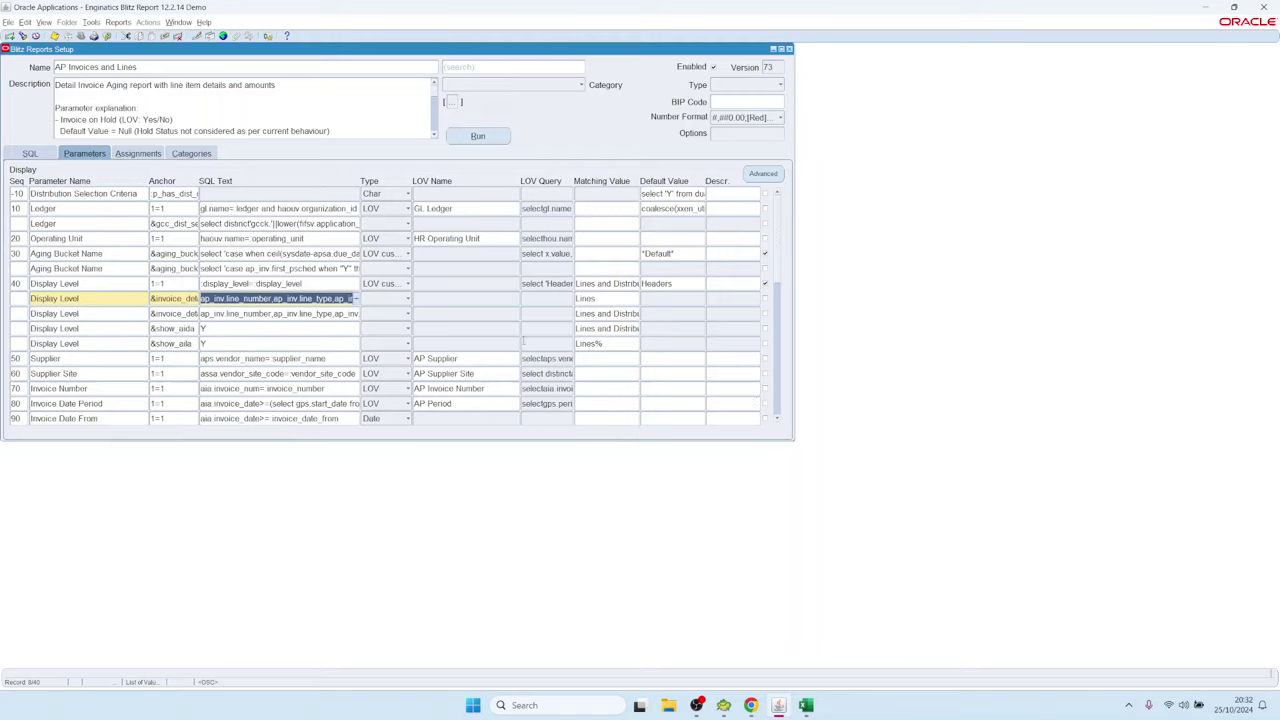
# - Examine the two Ledger parameter rows, going from the additional anchor row to the main row with sequence 10
pyautogui.click(100, 222)
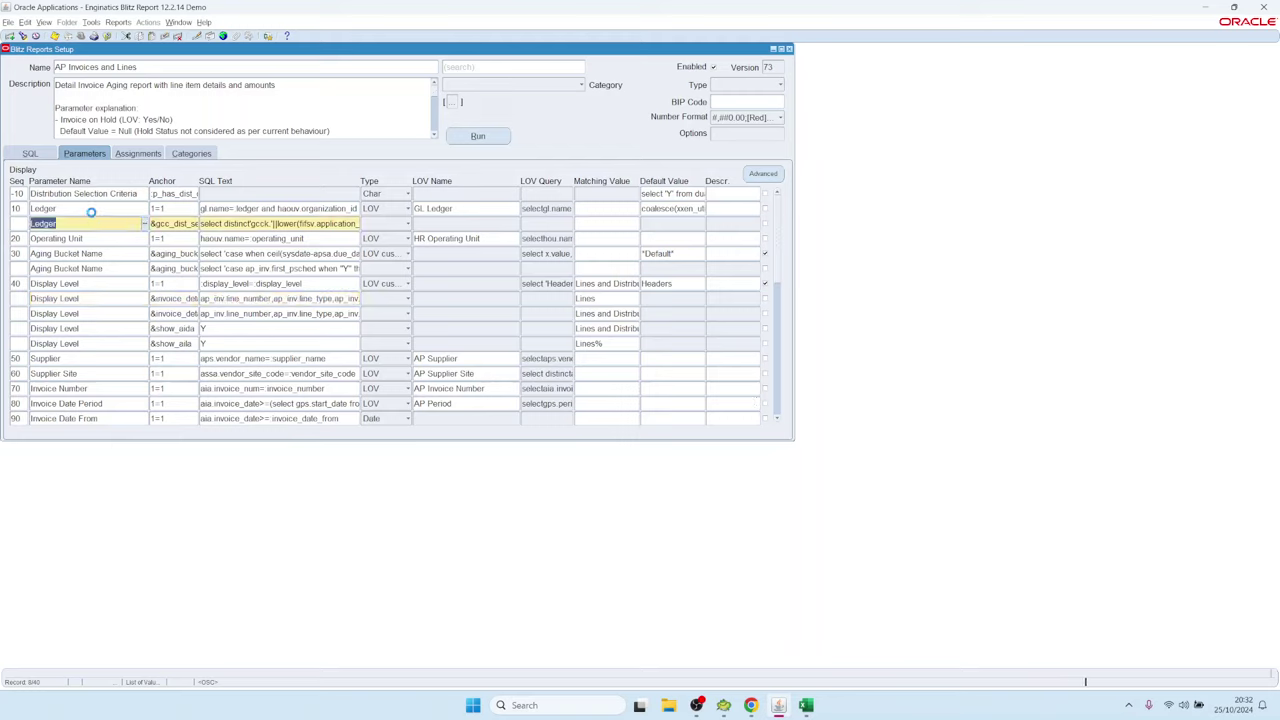
pyautogui.click(76, 209)
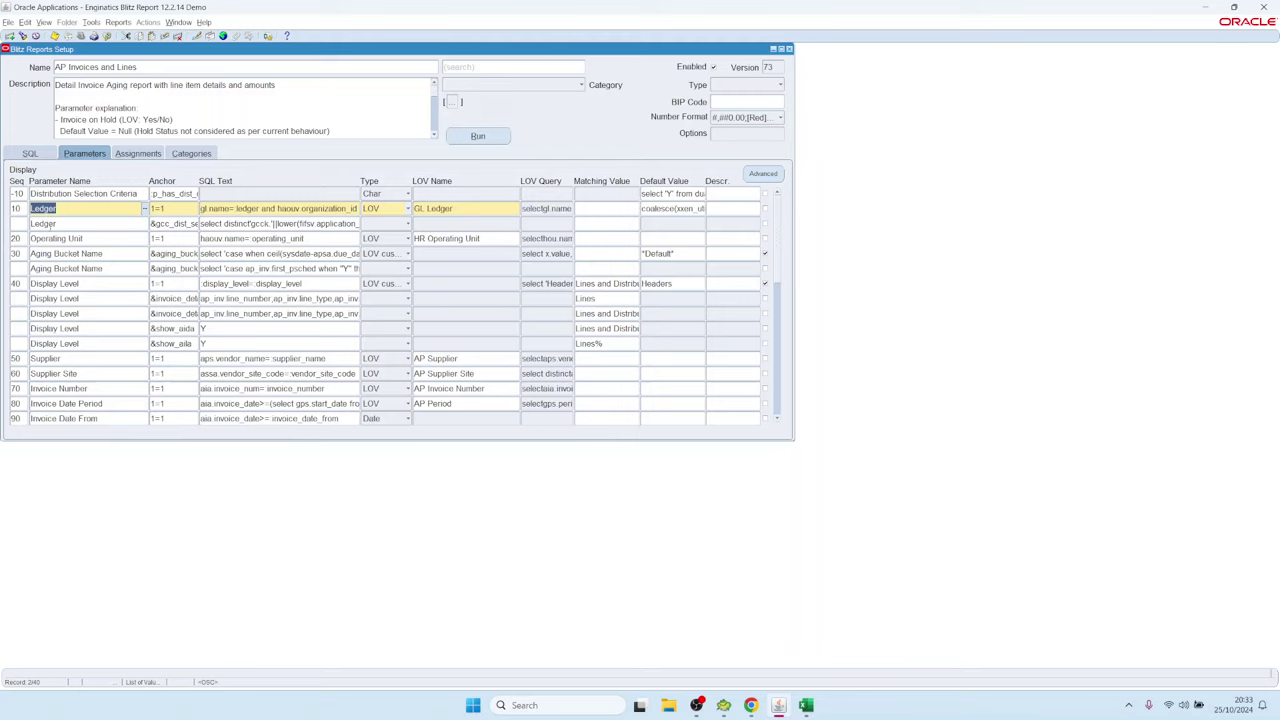
# - Open the SQL text of the second Ledger parameter row, anchored to the &gcc_dist_segment_columns lexical, and copy the whole query
pyautogui.click(87, 223)
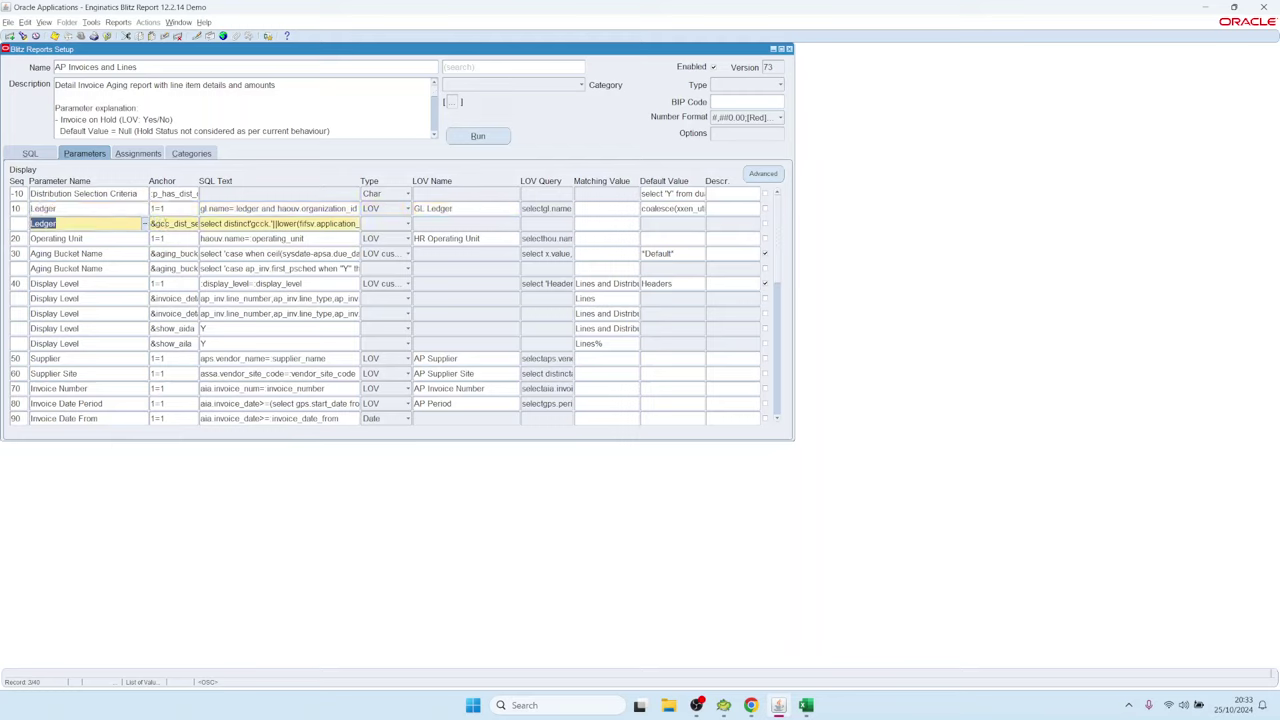
pyautogui.click(154, 223)
pyautogui.moveTo(154, 223); pyautogui.dragTo(231, 228)
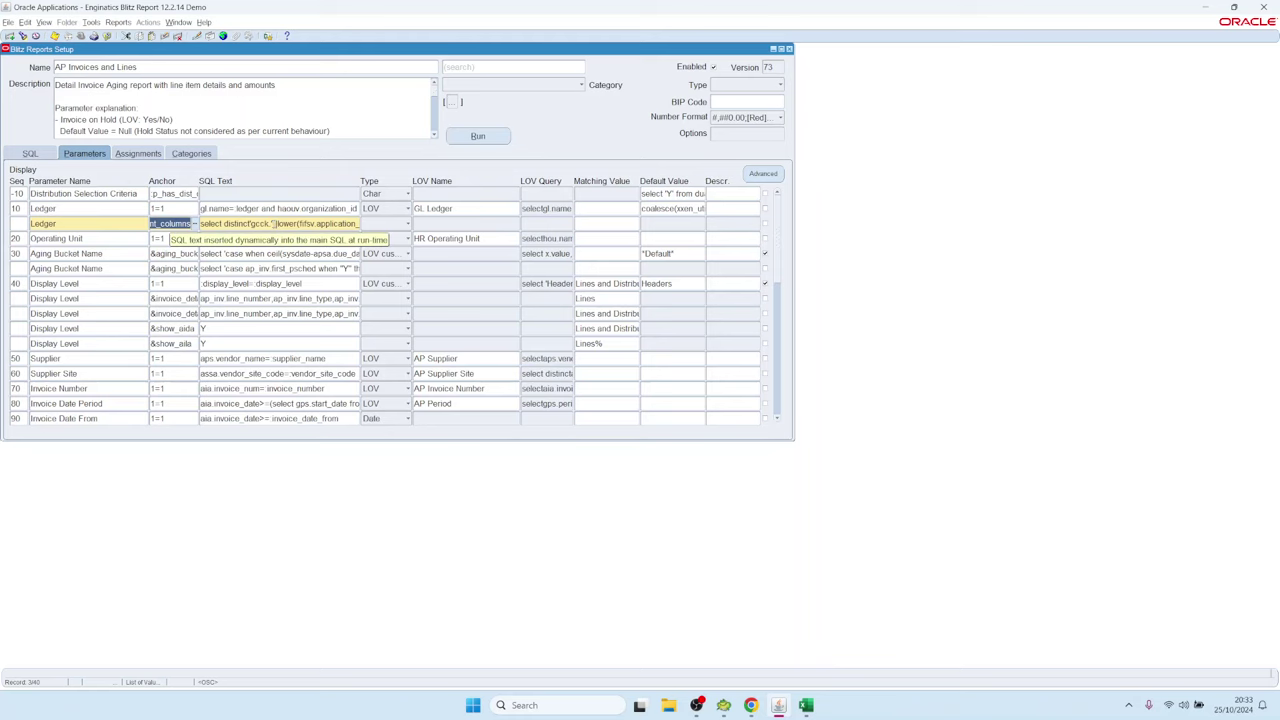
pyautogui.doubleClick(268, 223)
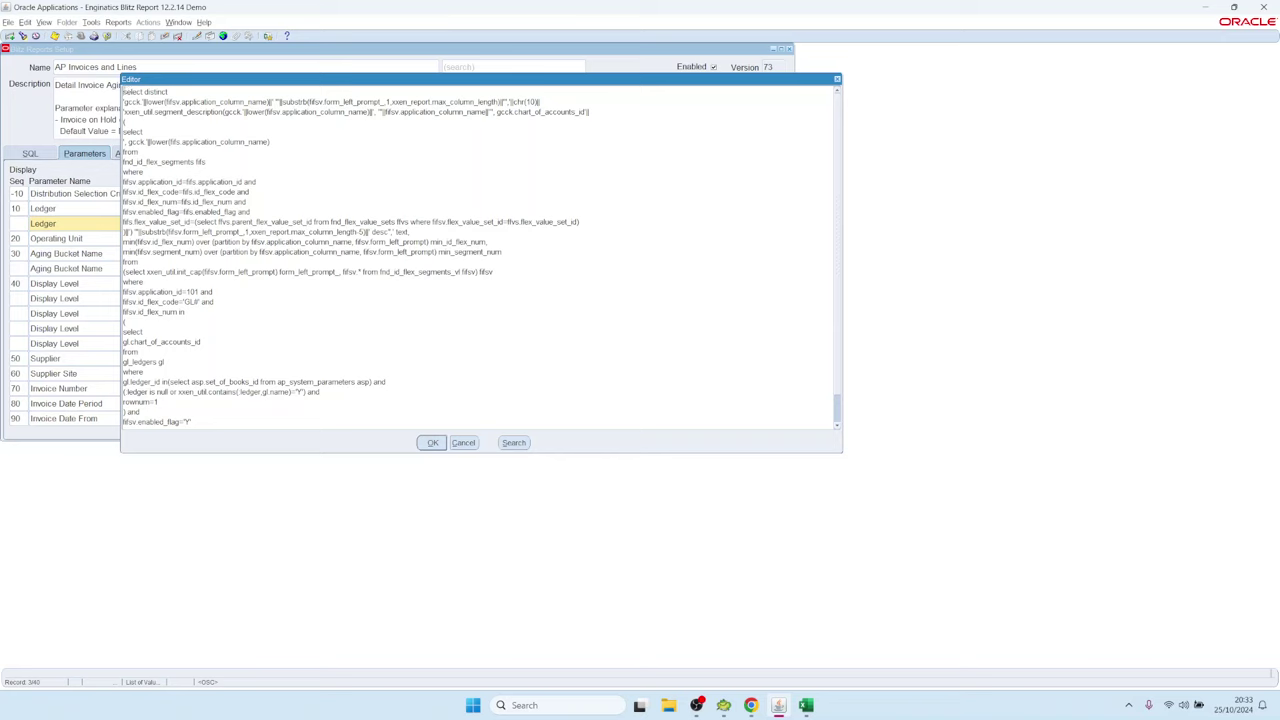
pyautogui.hotkey('ctrl', 'a')
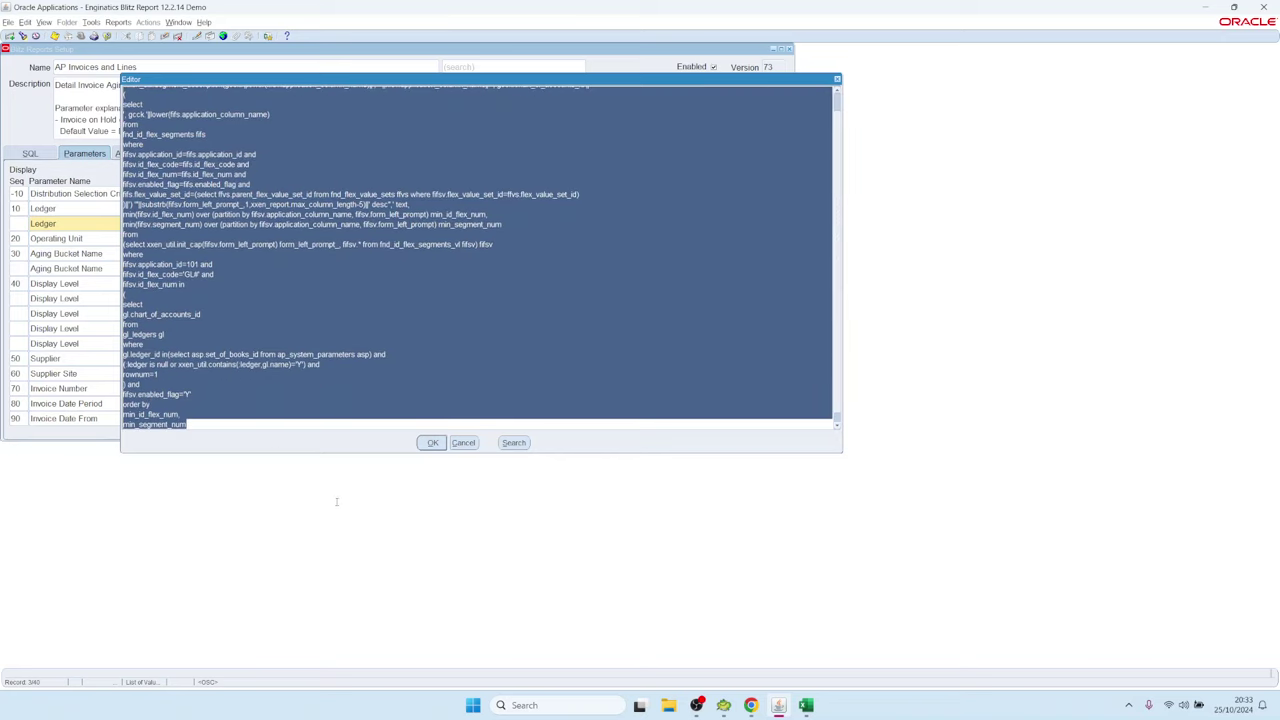
pyautogui.hotkey('ctrl', 'Home')
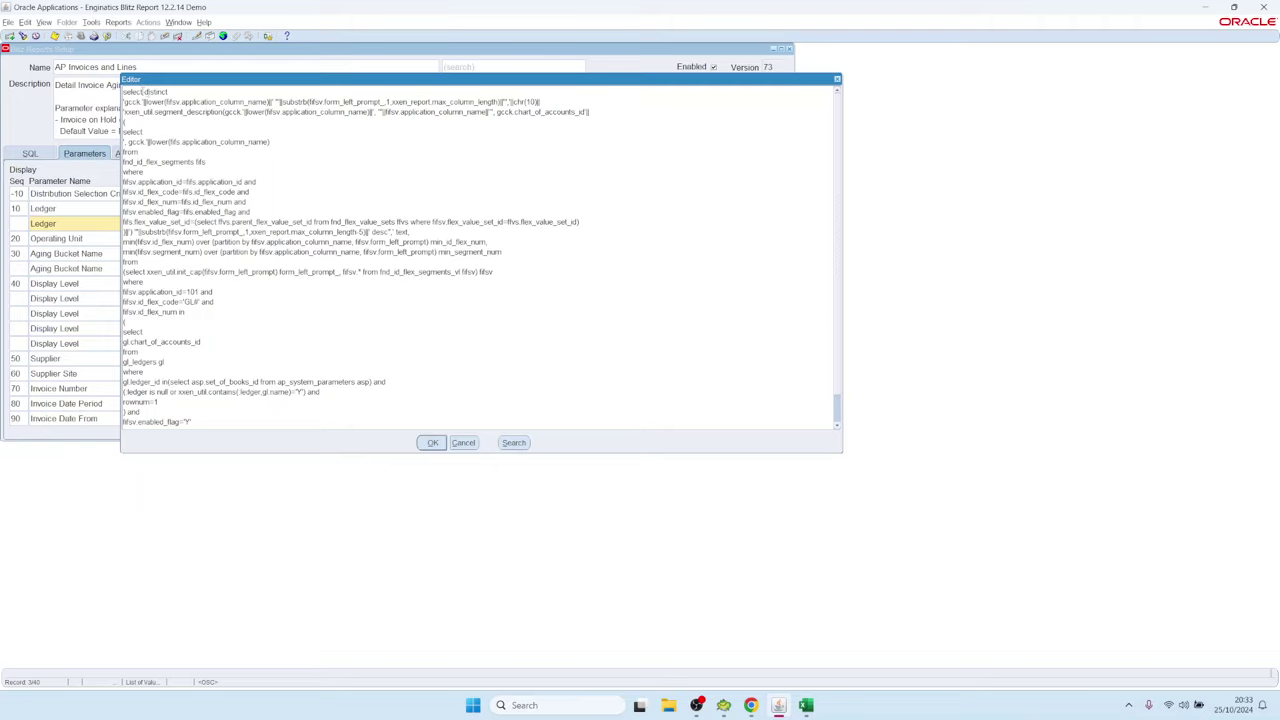
pyautogui.doubleClick(135, 91)
pyautogui.click(254, 142)
pyautogui.moveTo(122, 91); pyautogui.dragTo(337, 459)
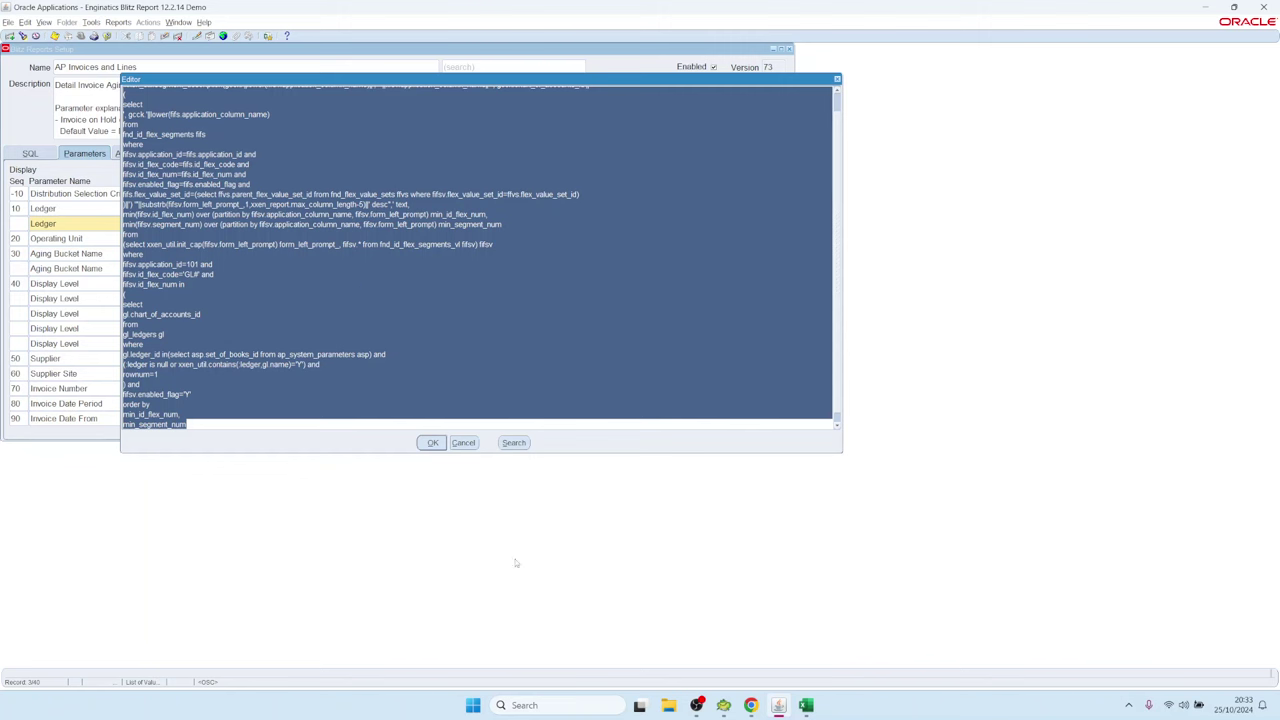
# - Switch to Toad for Oracle, replace the existing query with the copied Ledger SQL, and run it for ledger Vision Operations (USA)
pyautogui.click(724, 705)
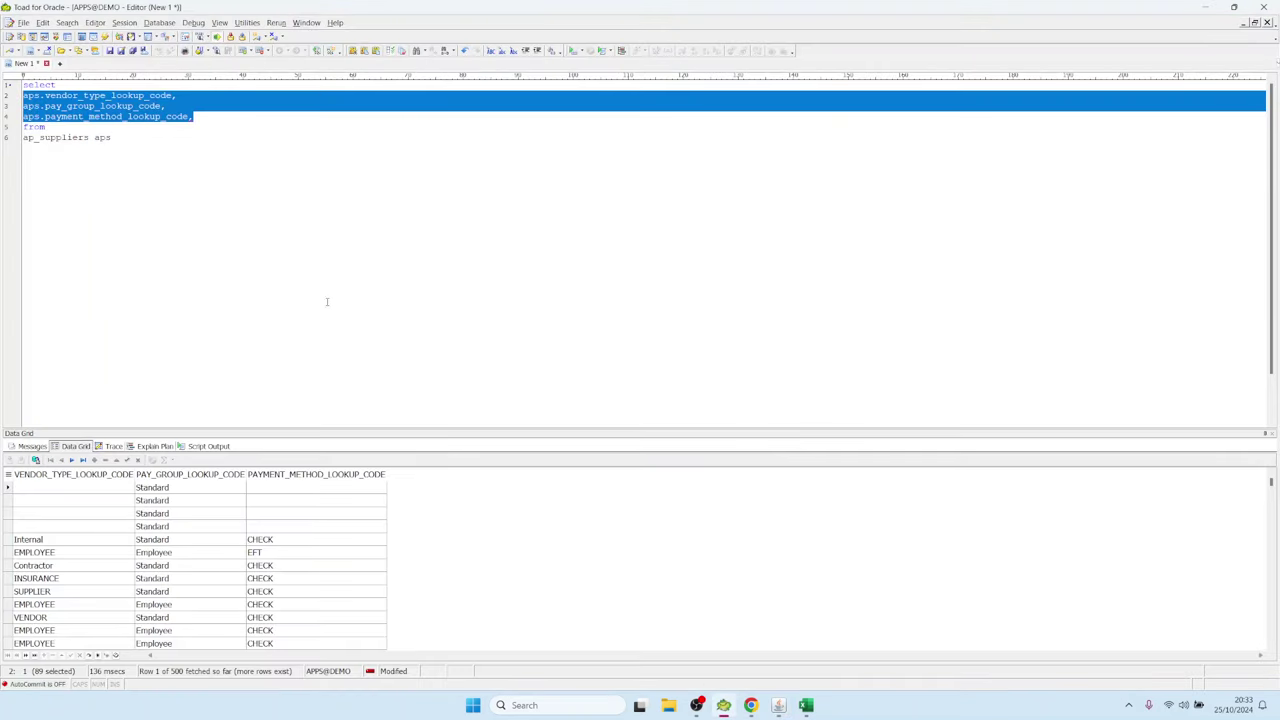
pyautogui.hotkey('ctrl', 'a')
pyautogui.hotkey('ctrl', 'v')
pyautogui.click(337, 147)
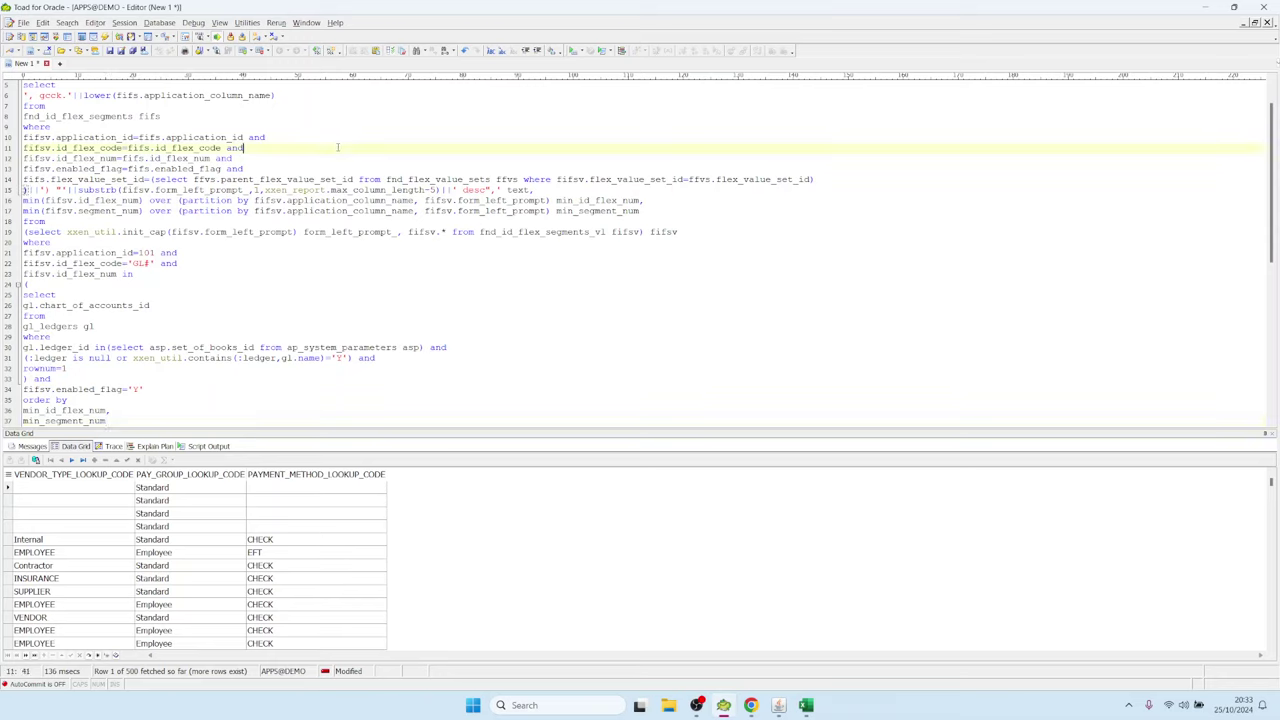
pyautogui.press('F9')
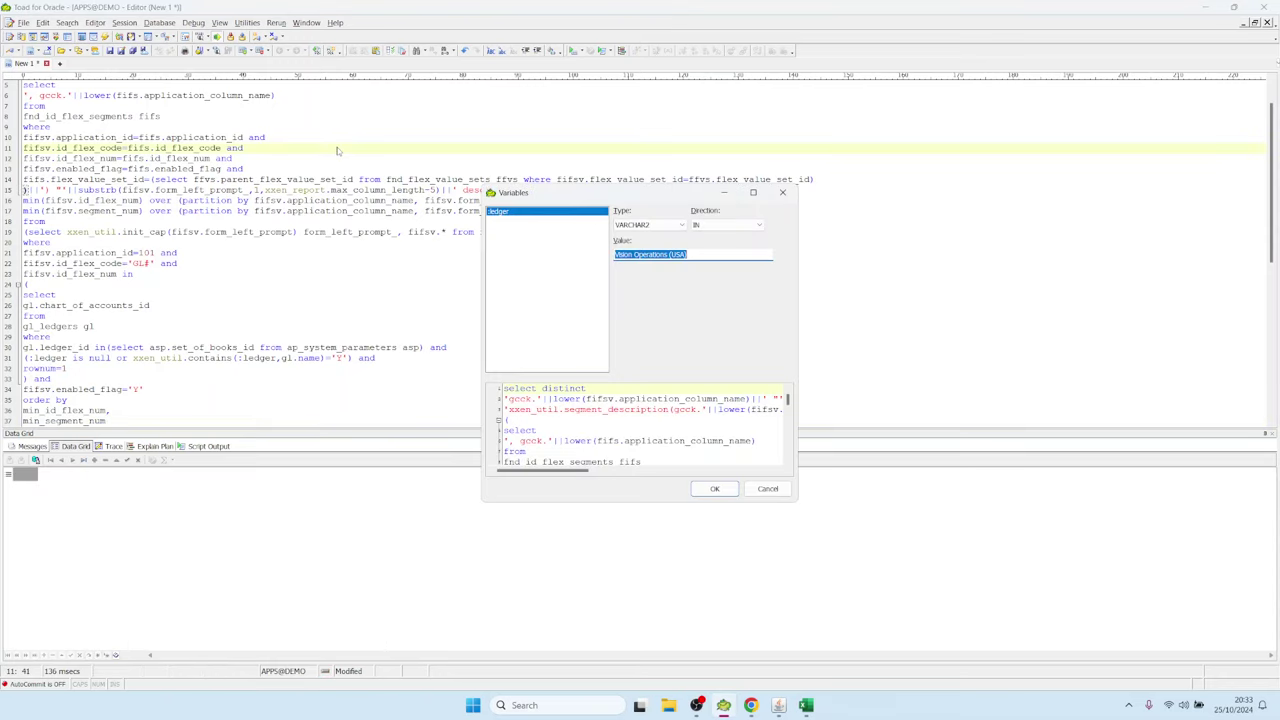
pyautogui.click(715, 488)
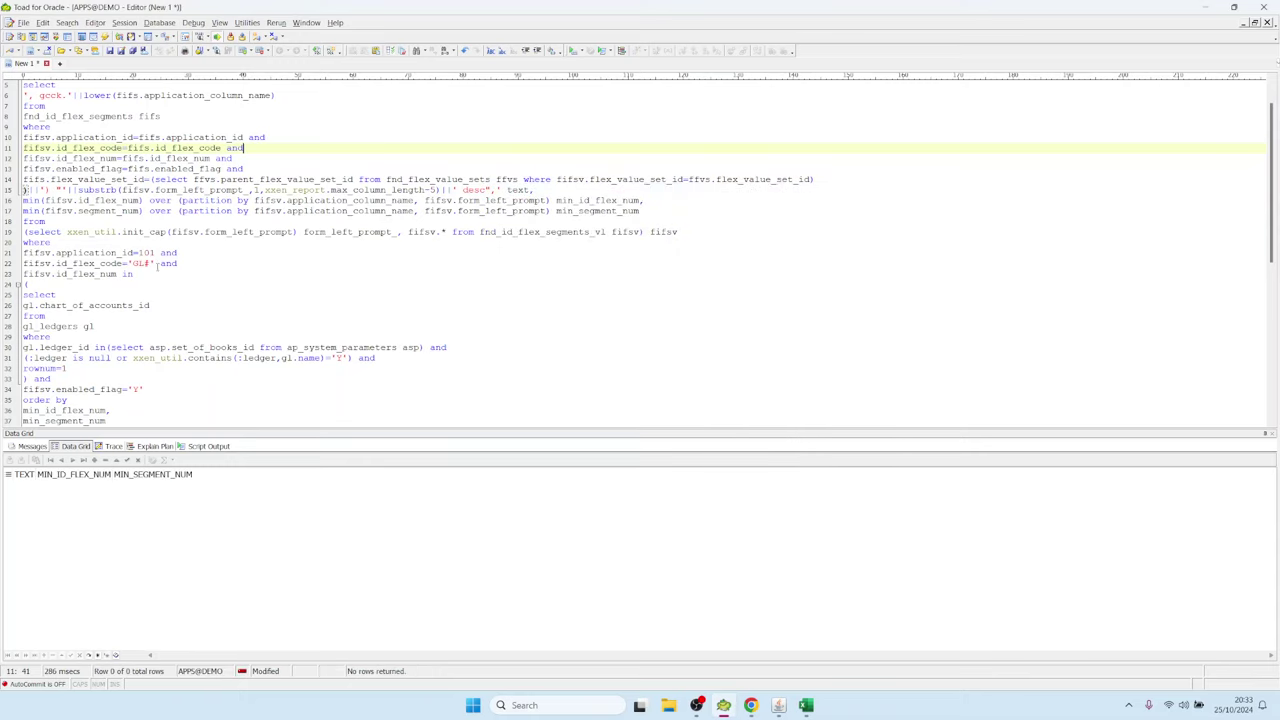
# - Run the segment column query again, keeping Vision Operations (USA) as the ledger variable
pyautogui.click(168, 264)
pyautogui.press('F9')
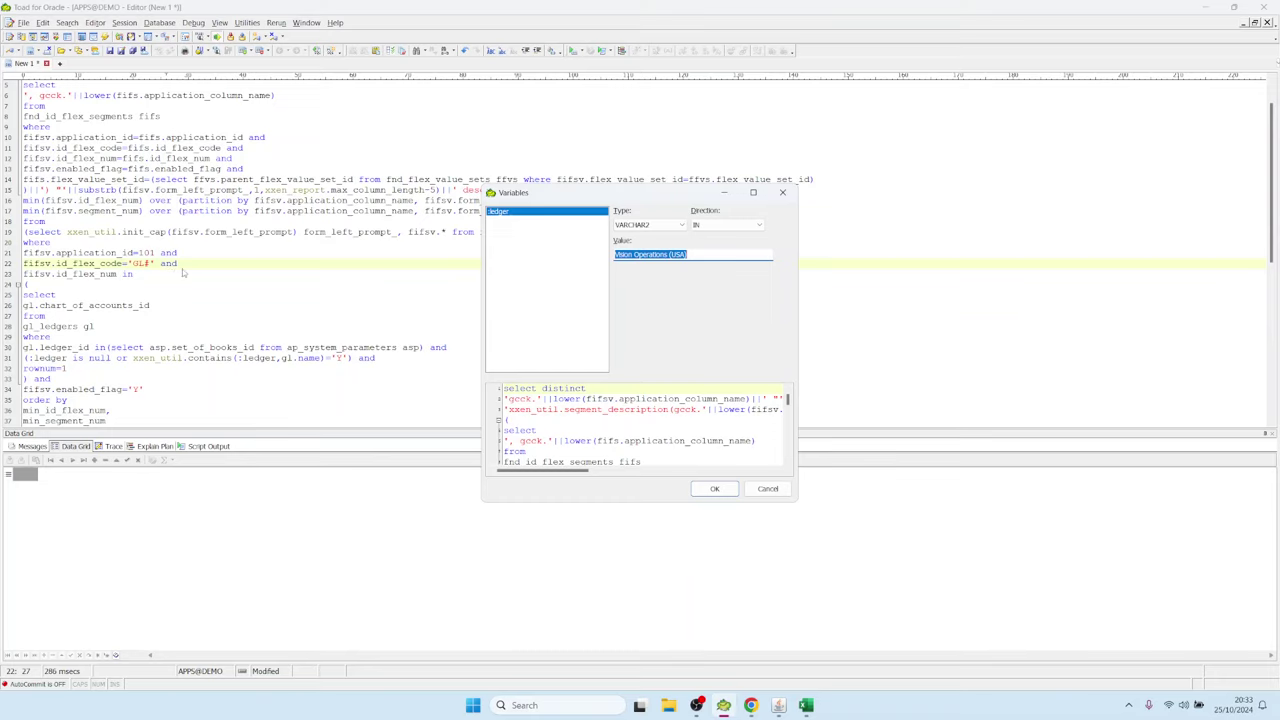
pyautogui.click(712, 489)
# - Examine the query's ledger condition, chart of accounts subquery and flexfield segment conditions
pyautogui.click(299, 190)
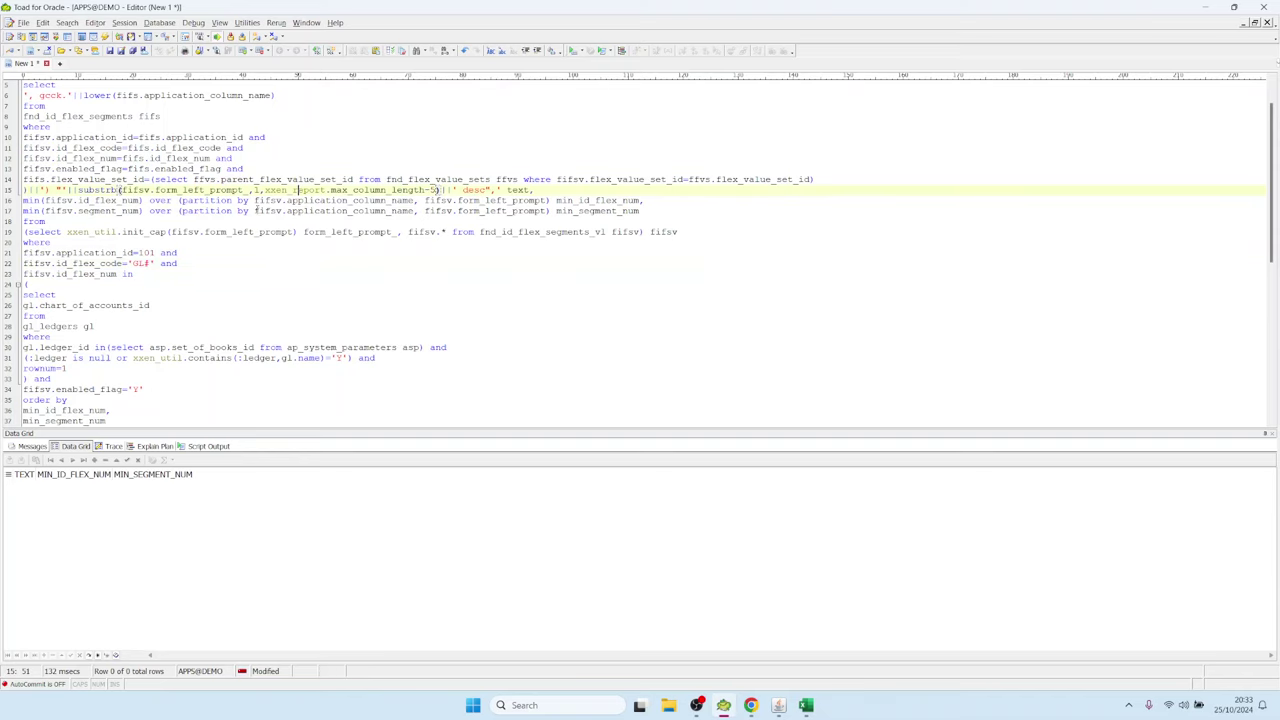
pyautogui.scroll(-4, 240, 198)
pyautogui.click(165, 232)
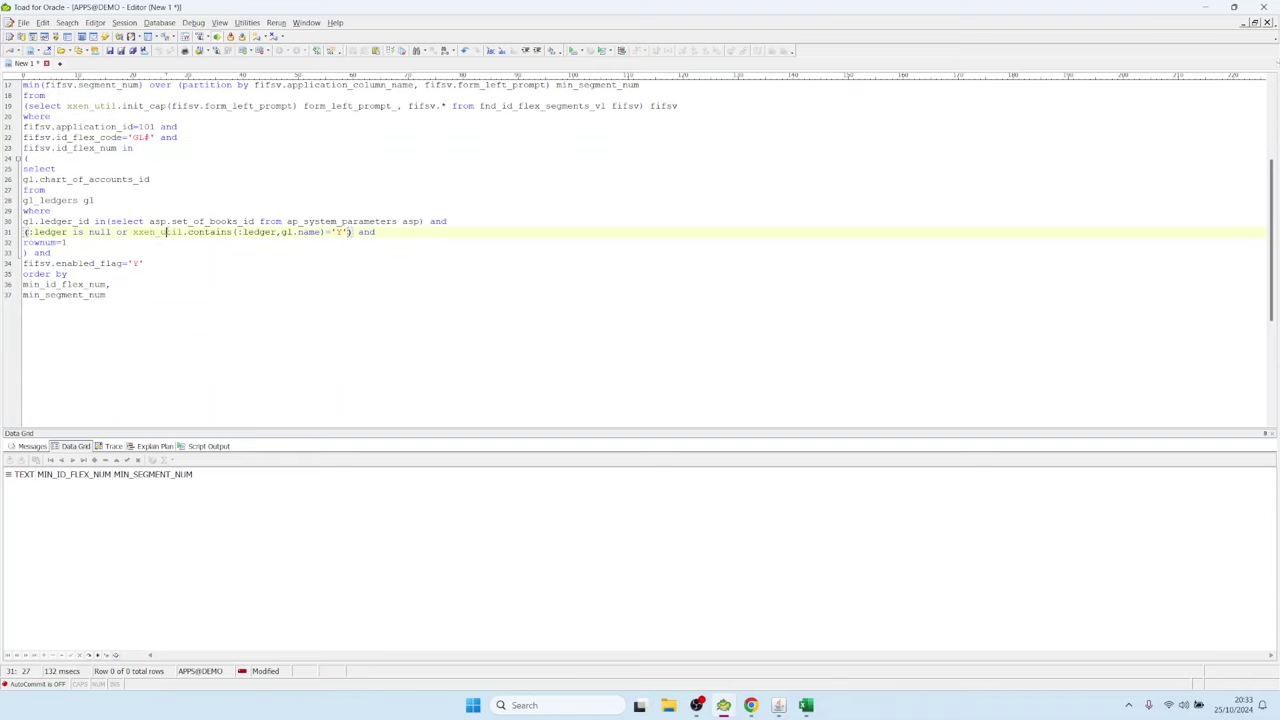
pyautogui.scroll(6, 165, 232)
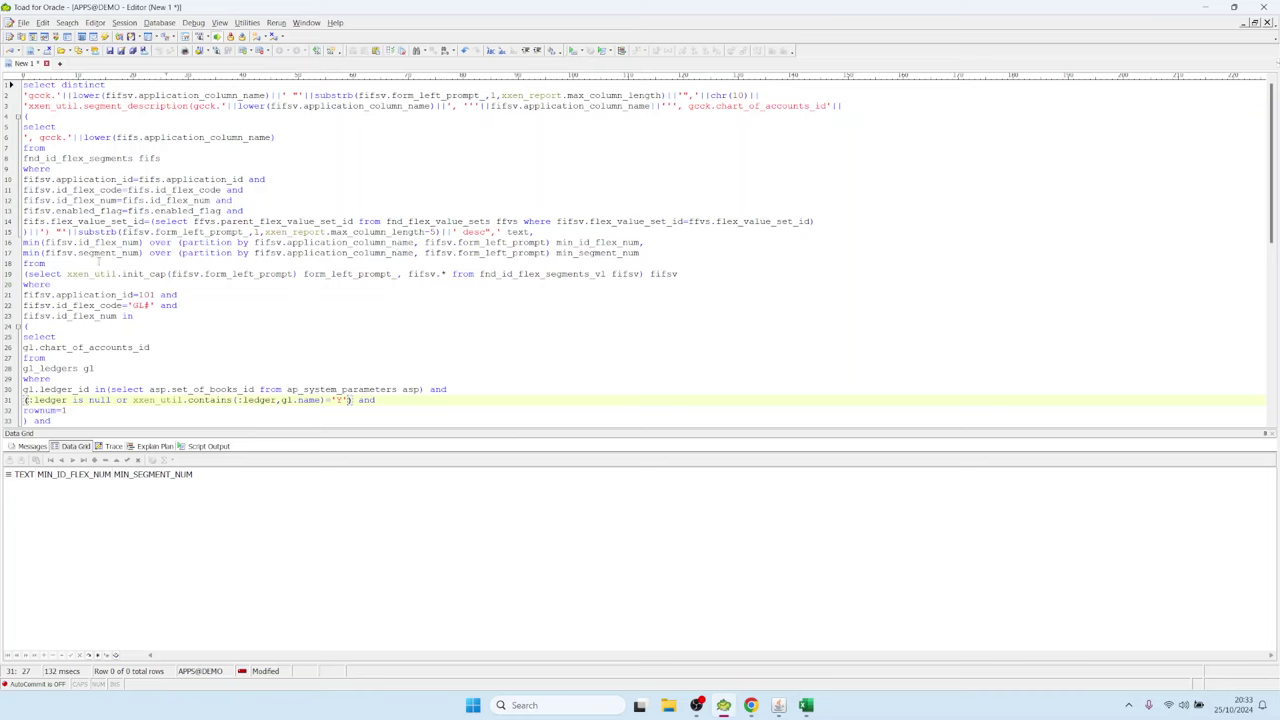
pyautogui.press('Up')
pyautogui.press('Up')
pyautogui.press('Up')
pyautogui.press('Up')
pyautogui.press('Up')
pyautogui.scroll(-1, 333, 313)
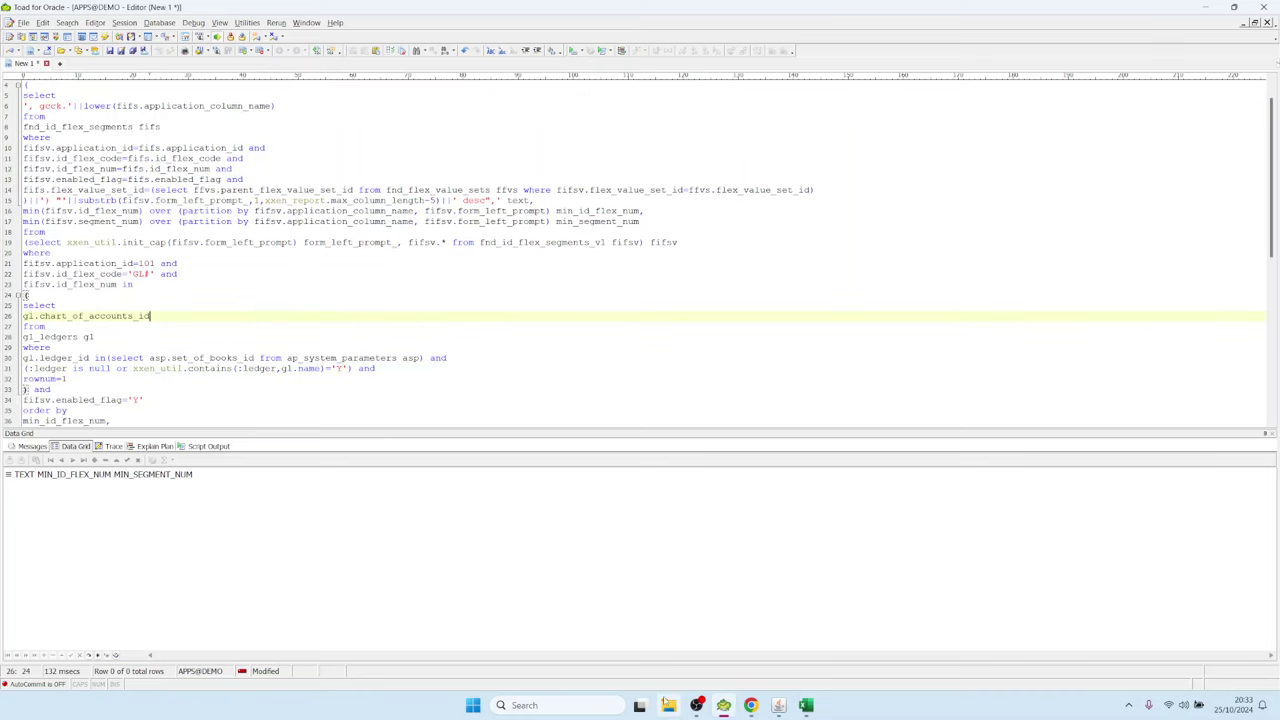
# - Return to Oracle Applications, close the SQL text editor, and load the AP Suppliers report in Blitz Reports Setup
pyautogui.click(778, 705)
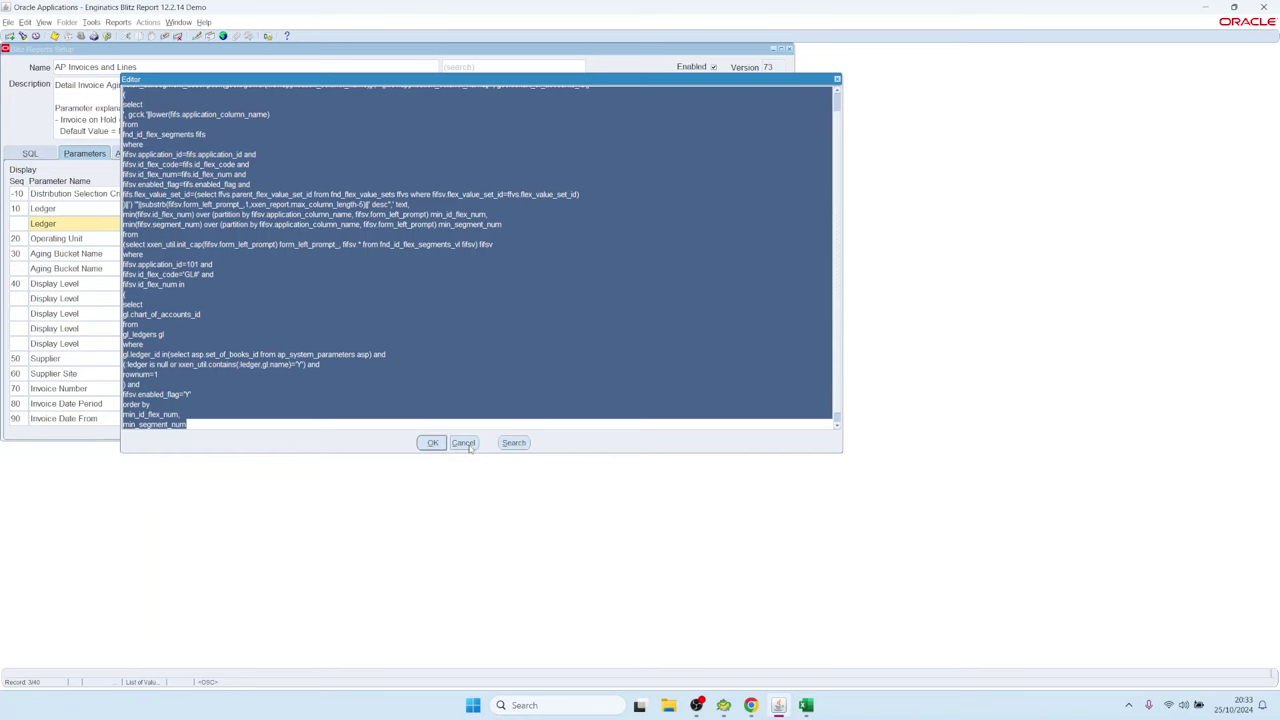
pyautogui.click(435, 443)
pyautogui.hotkey('ctrl', 'f')
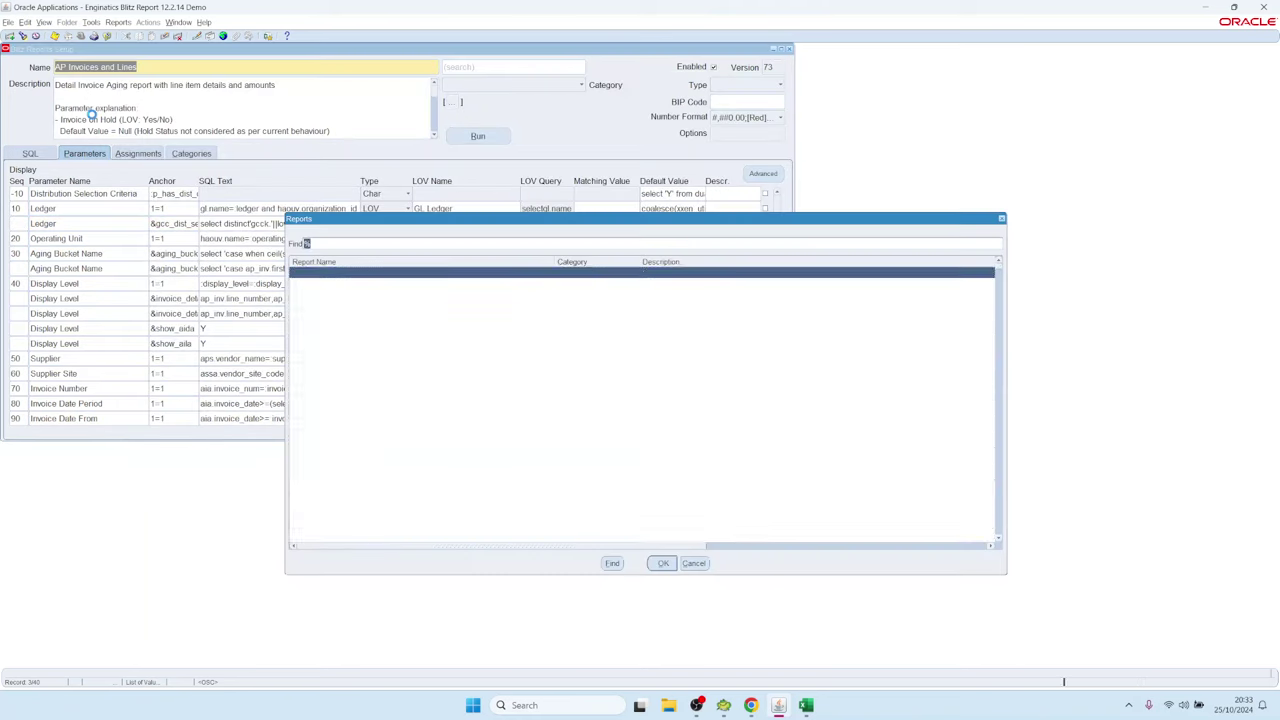
pyautogui.press('Return')
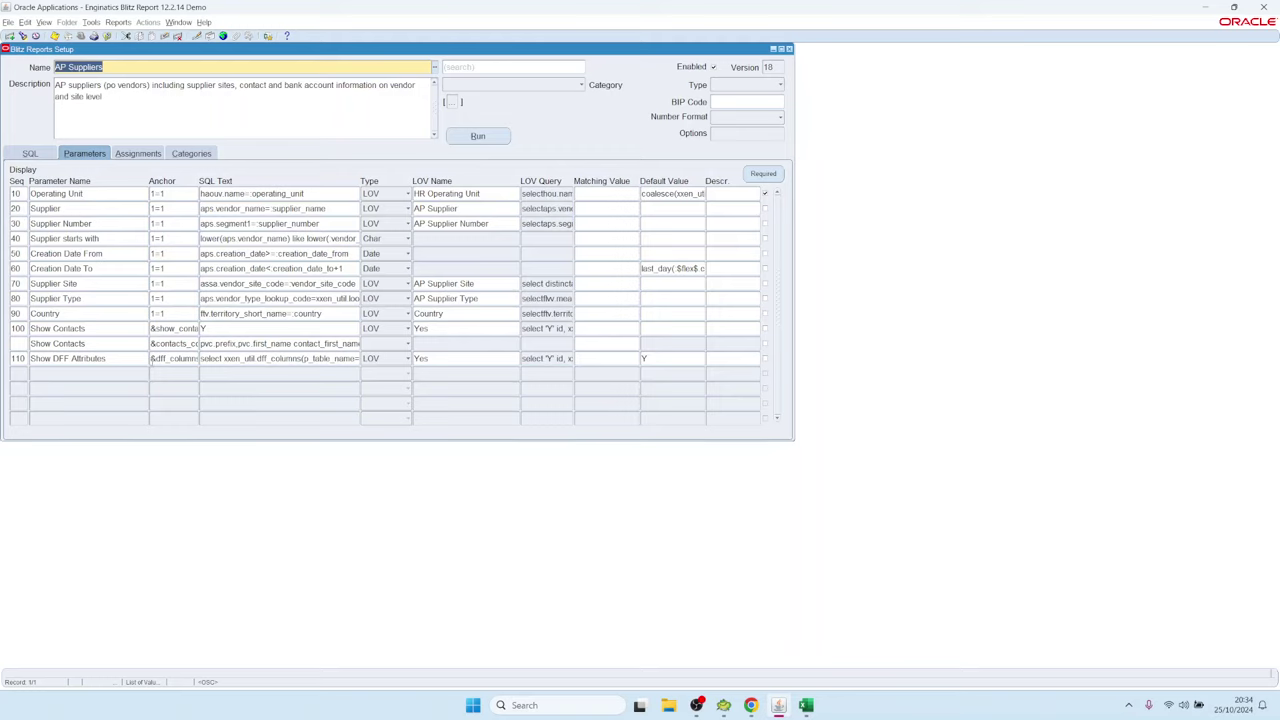
# - Open the SQL text of the Show DFF Attributes parameter and copy the complete xxen_util.dff_columns select statement
pyautogui.doubleClick(172, 358)
pyautogui.click(172, 358)
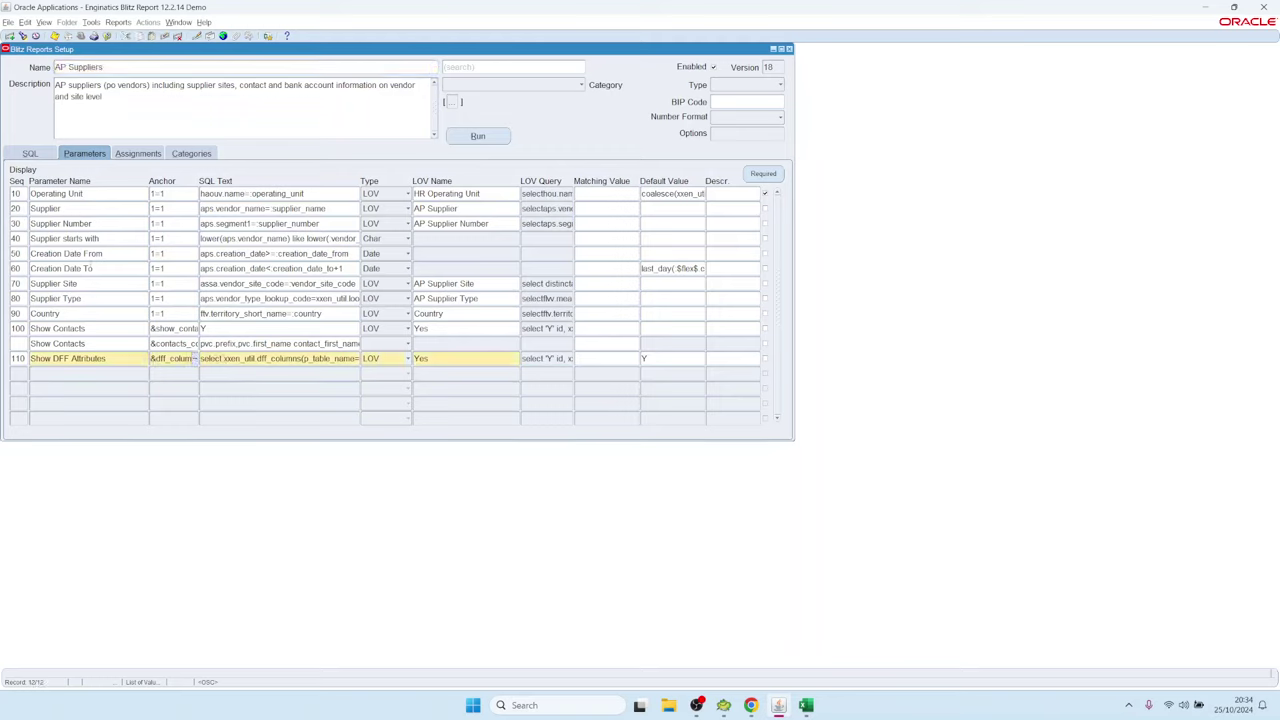
pyautogui.moveTo(214, 358); pyautogui.dragTo(199, 358)
pyautogui.click(266, 359)
pyautogui.hotkey('ctrl', 'e')
pyautogui.moveTo(144, 92); pyautogui.dragTo(504, 92)
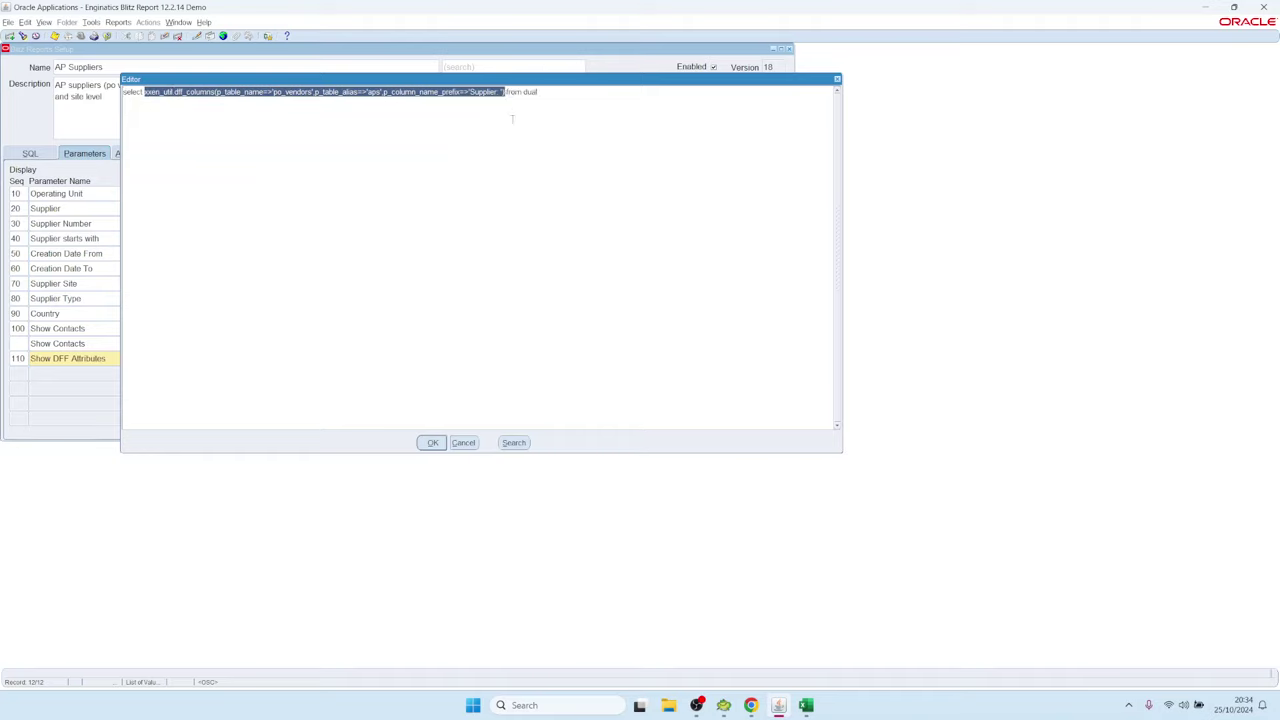
pyautogui.click(475, 177)
pyautogui.hotkey('ctrl', 'a')
pyautogui.hotkey('ctrl', 'c')
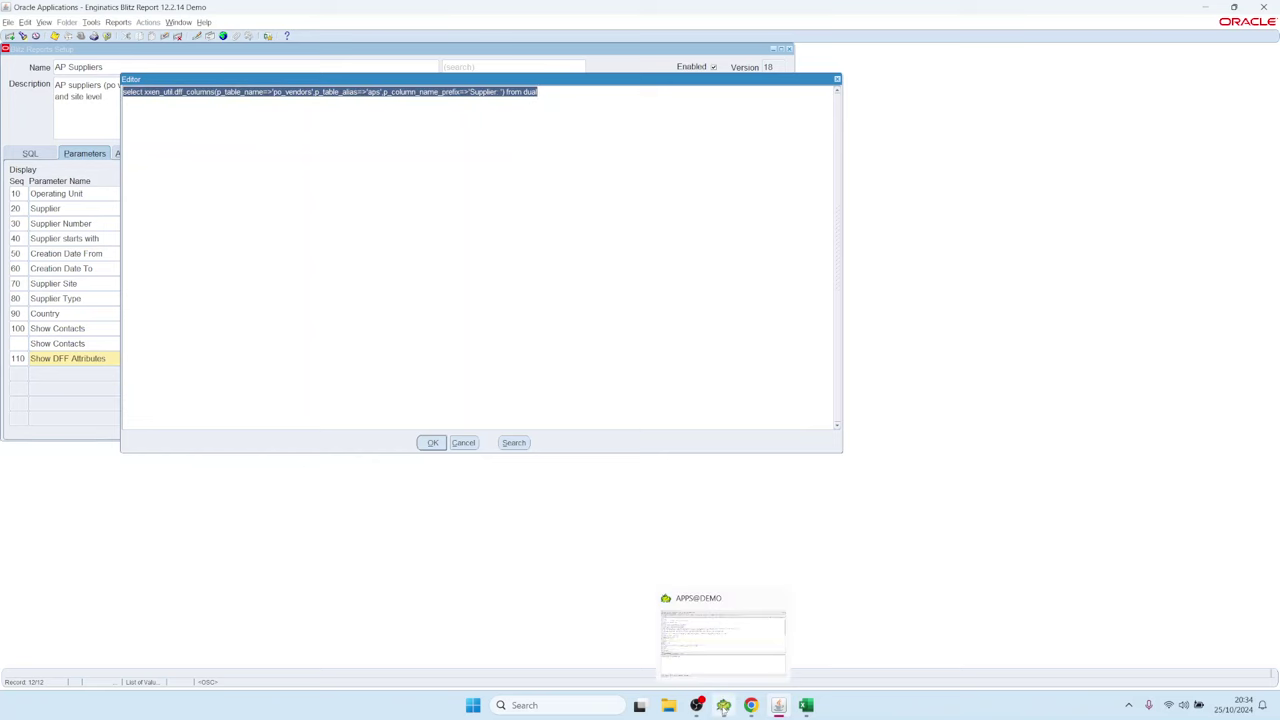
# - Switch to Toad for Oracle, replace the query with the copied xxen_util.dff_columns statement, and run it
pyautogui.click(723, 705)
pyautogui.hotkey('ctrl', 'a')
pyautogui.hotkey('ctrl', 'v')
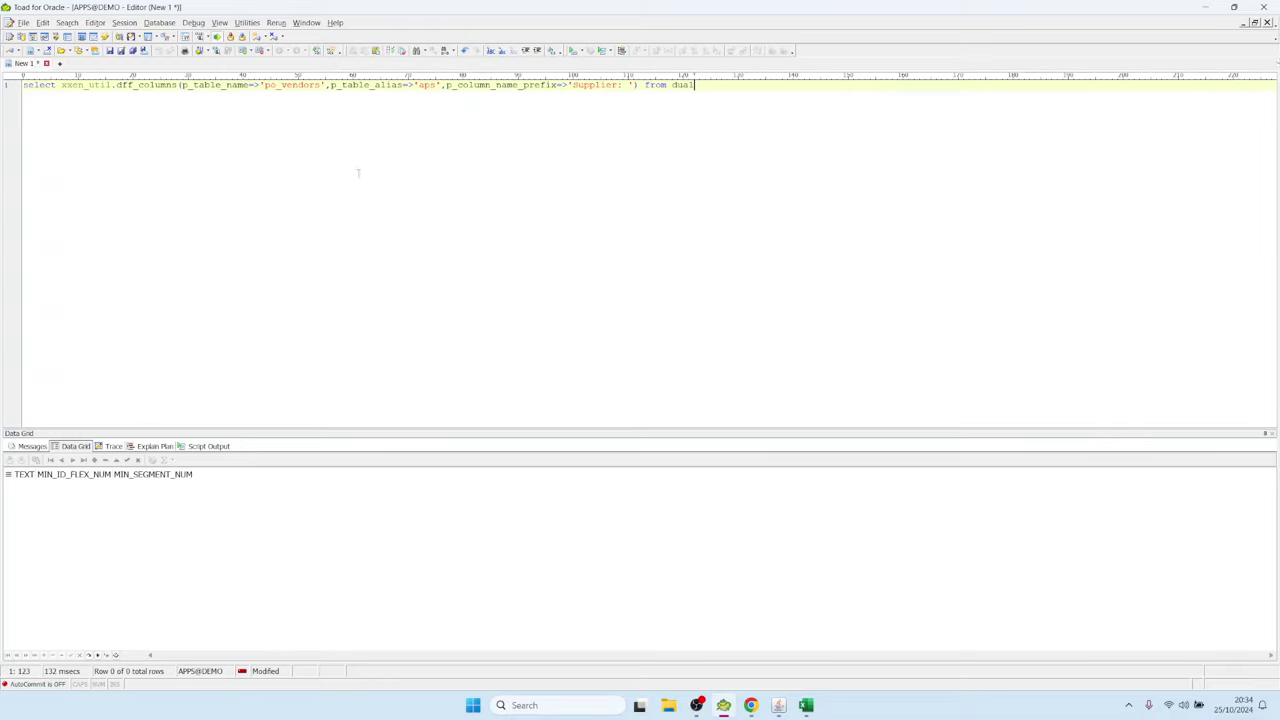
pyautogui.press('F9')
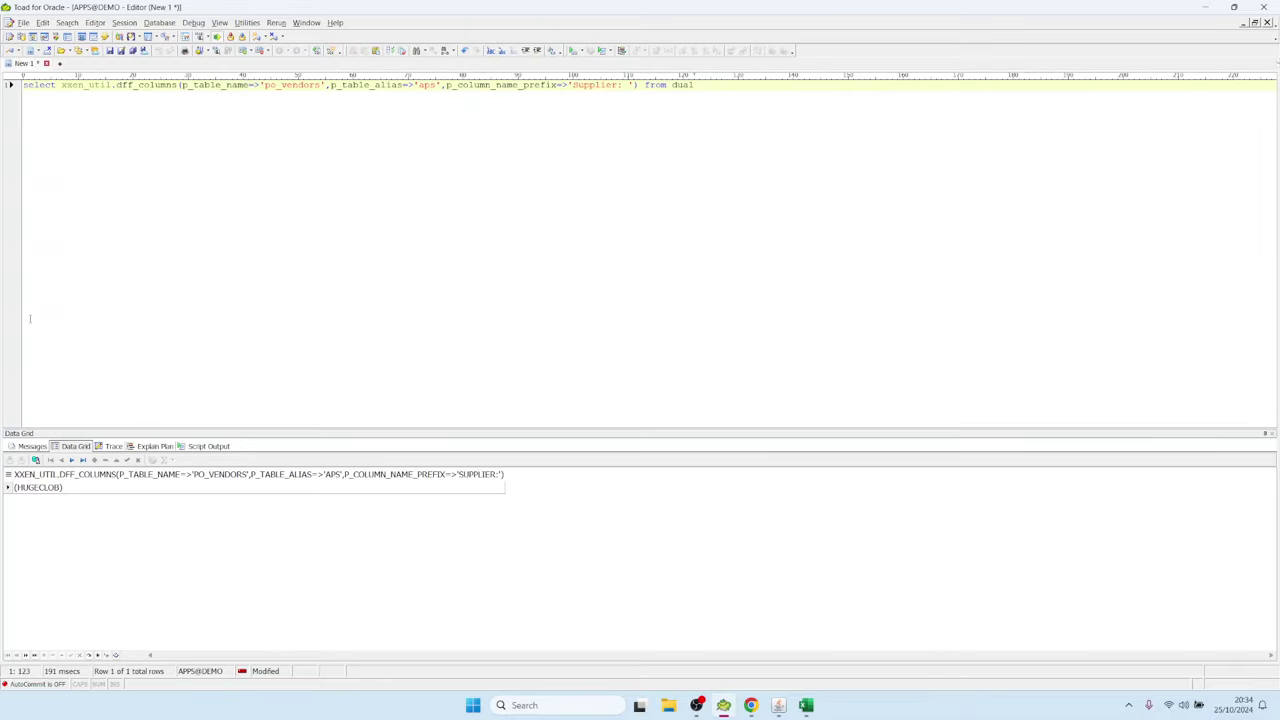
# - Open the query's CLOB result and inspect the generated attribute column and its alias, closing the popup when done
pyautogui.doubleClick(38, 489)
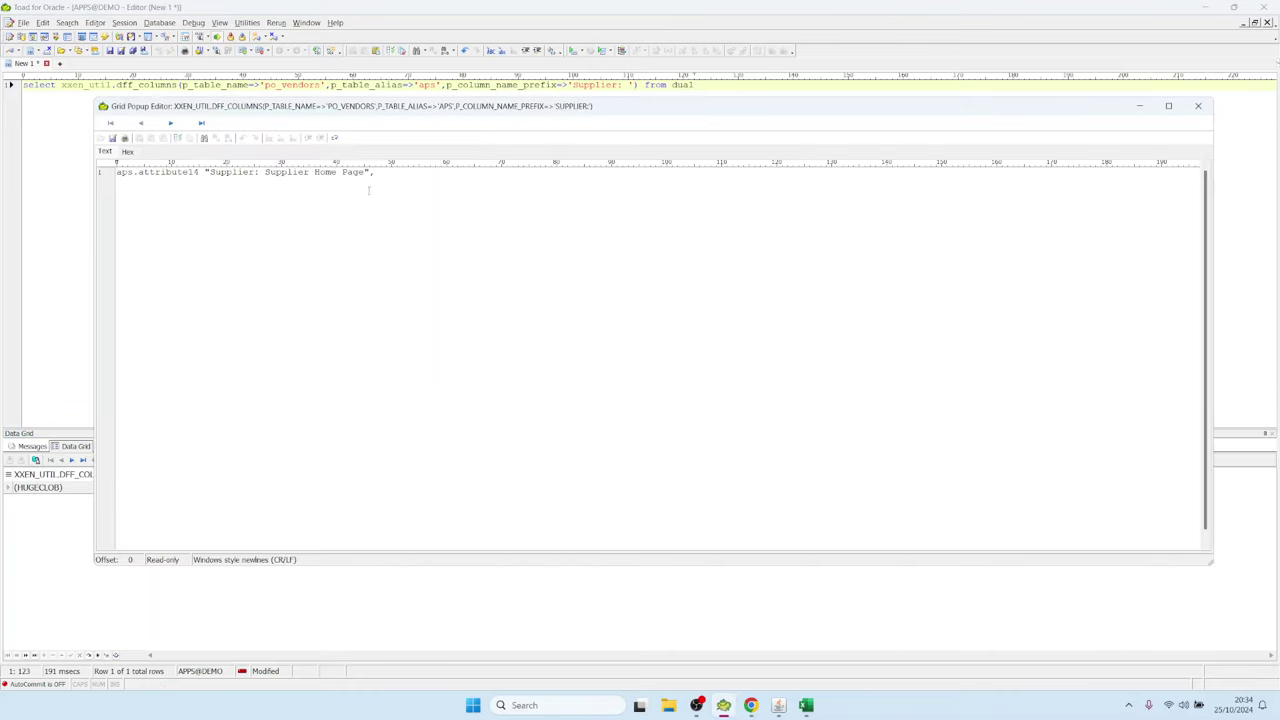
pyautogui.hotkey('ctrl', 'a')
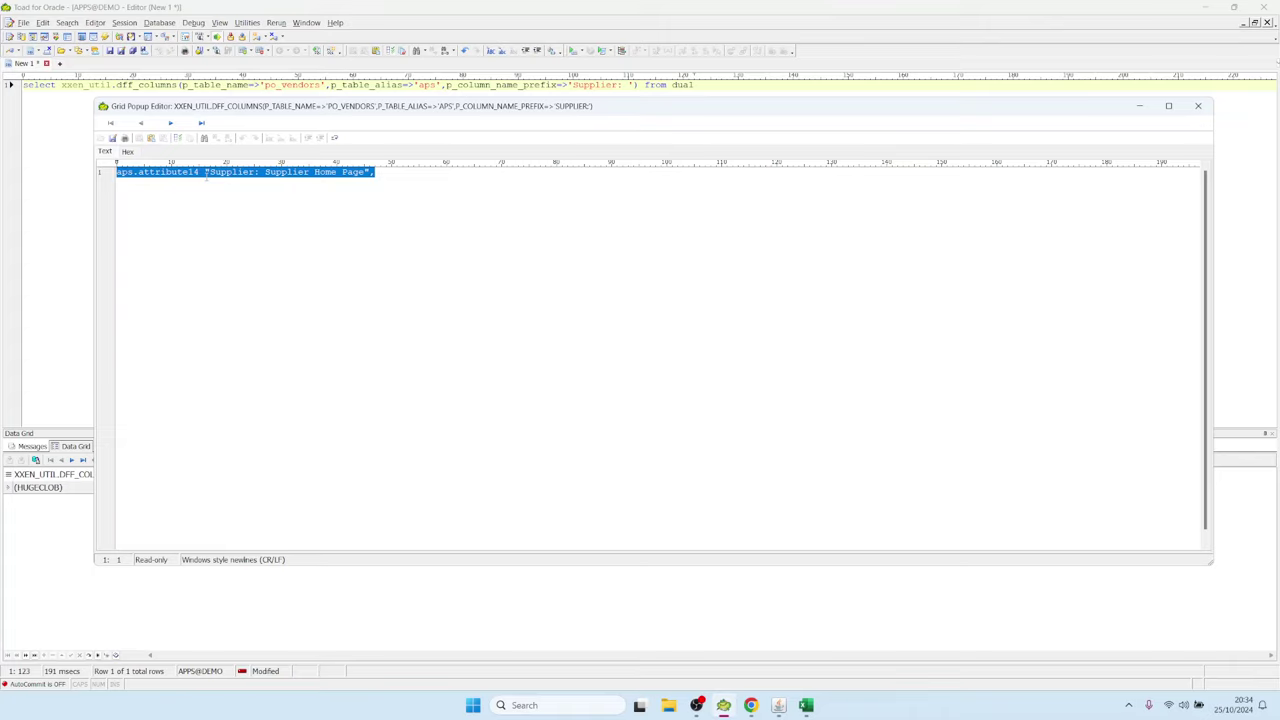
pyautogui.click(143, 178)
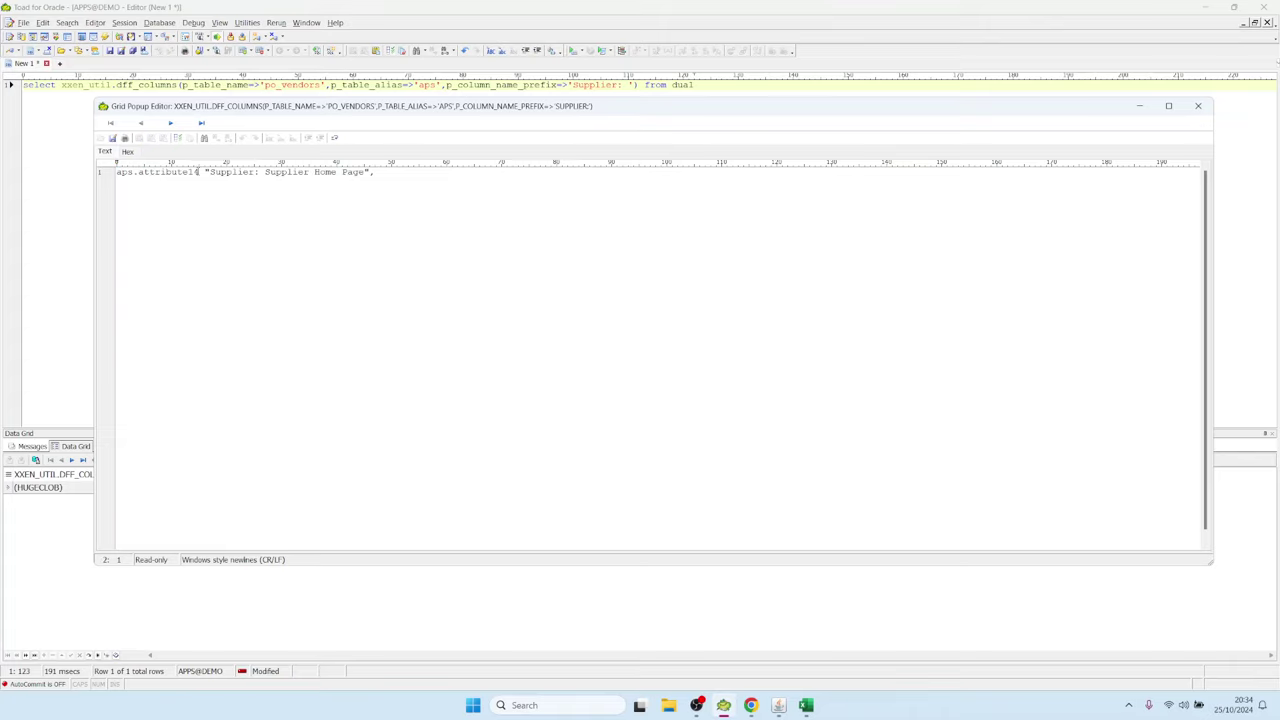
pyautogui.moveTo(198, 172); pyautogui.dragTo(106, 172)
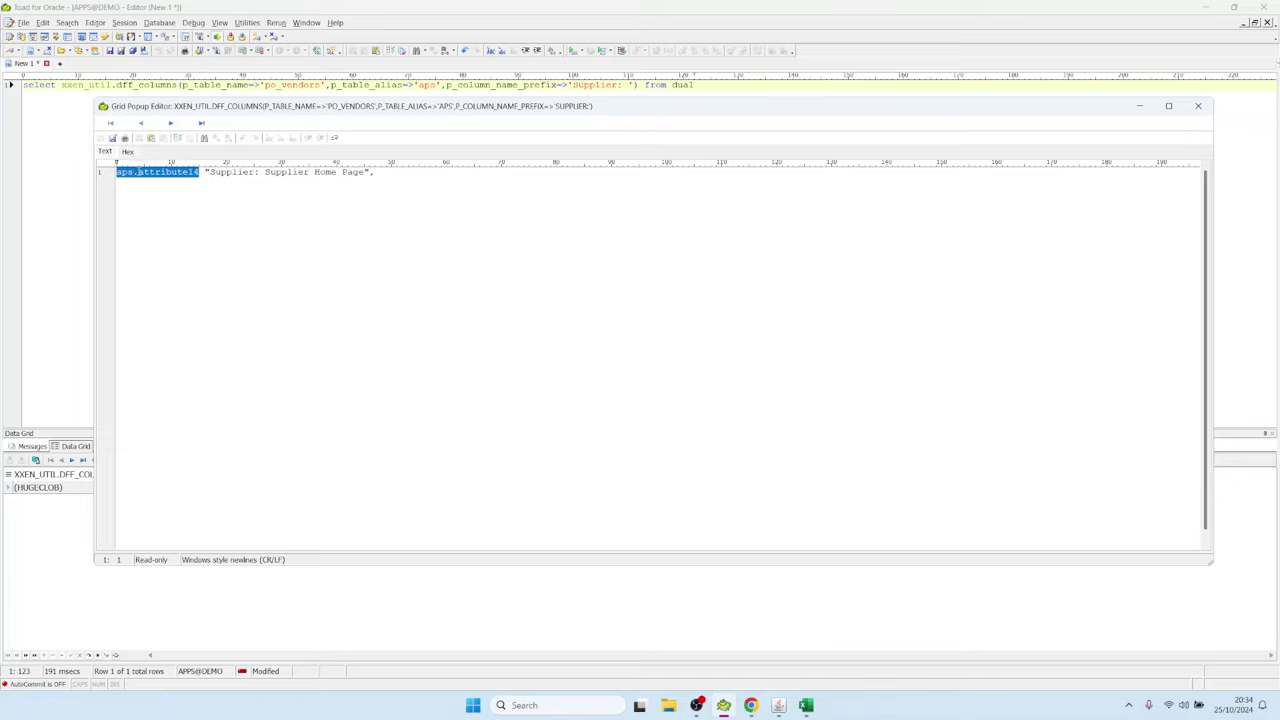
pyautogui.moveTo(209, 172); pyautogui.dragTo(375, 183)
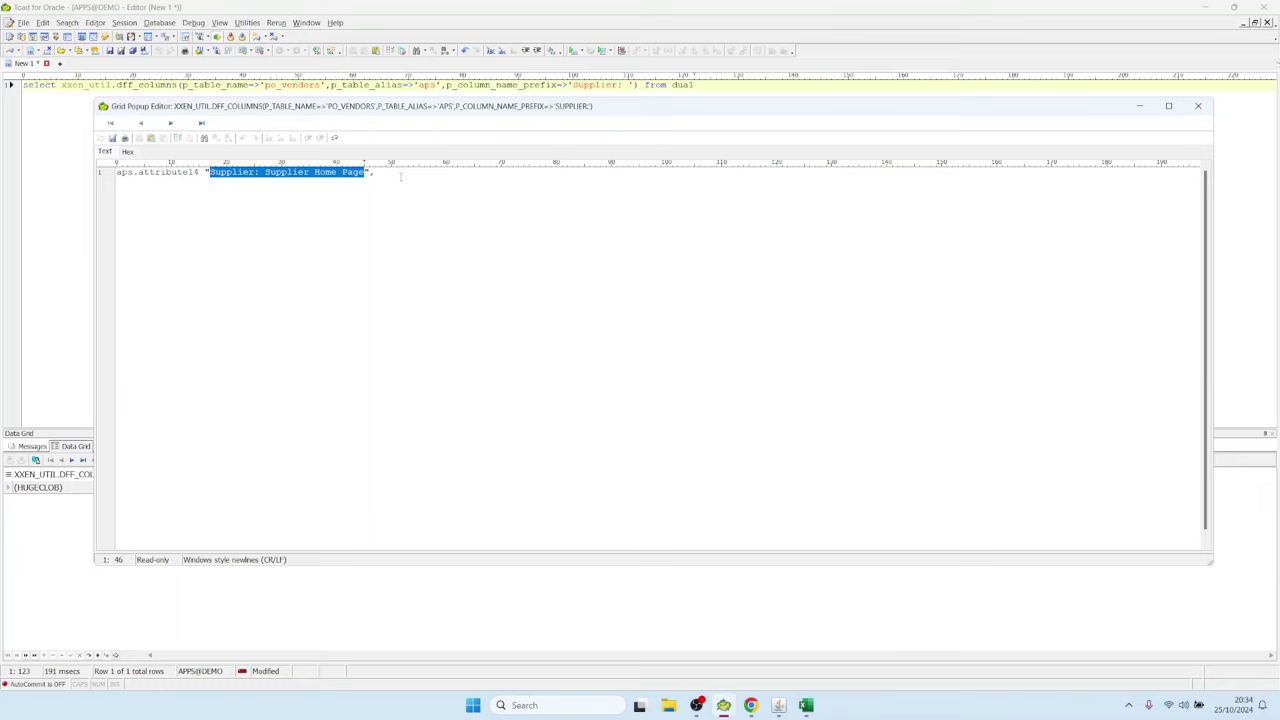
pyautogui.click(400, 206)
pyautogui.press('Escape')
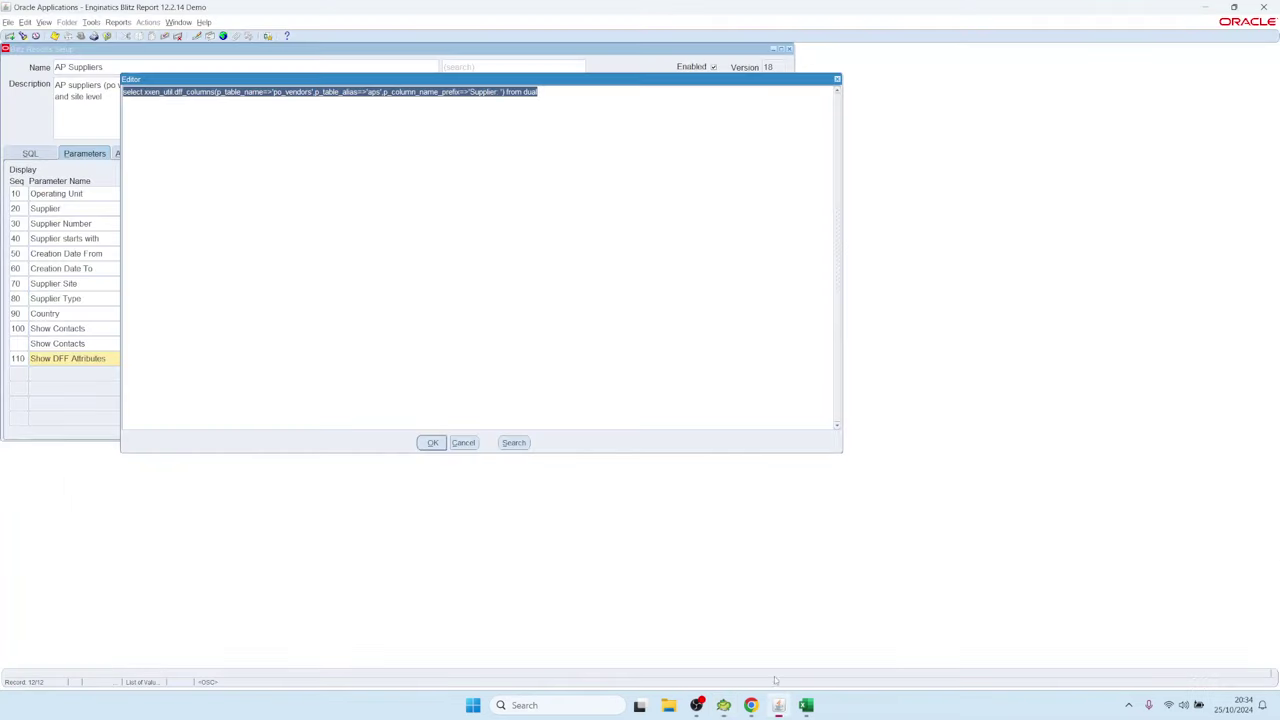
# - Return to Oracle Applications, close the SQL editor, and run AP Suppliers for Vision Operations with Show DFF Attributes set to Yes
pyautogui.click(778, 705)
pyautogui.click(472, 446)
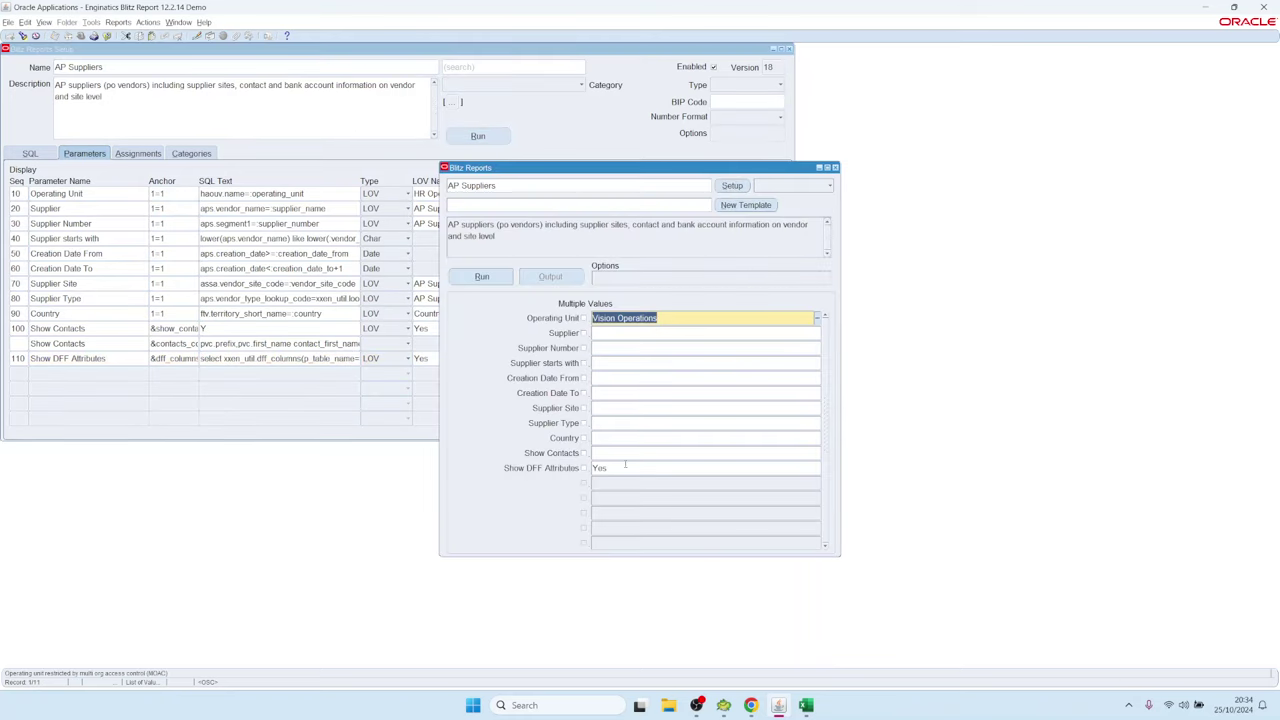
pyautogui.click(598, 468)
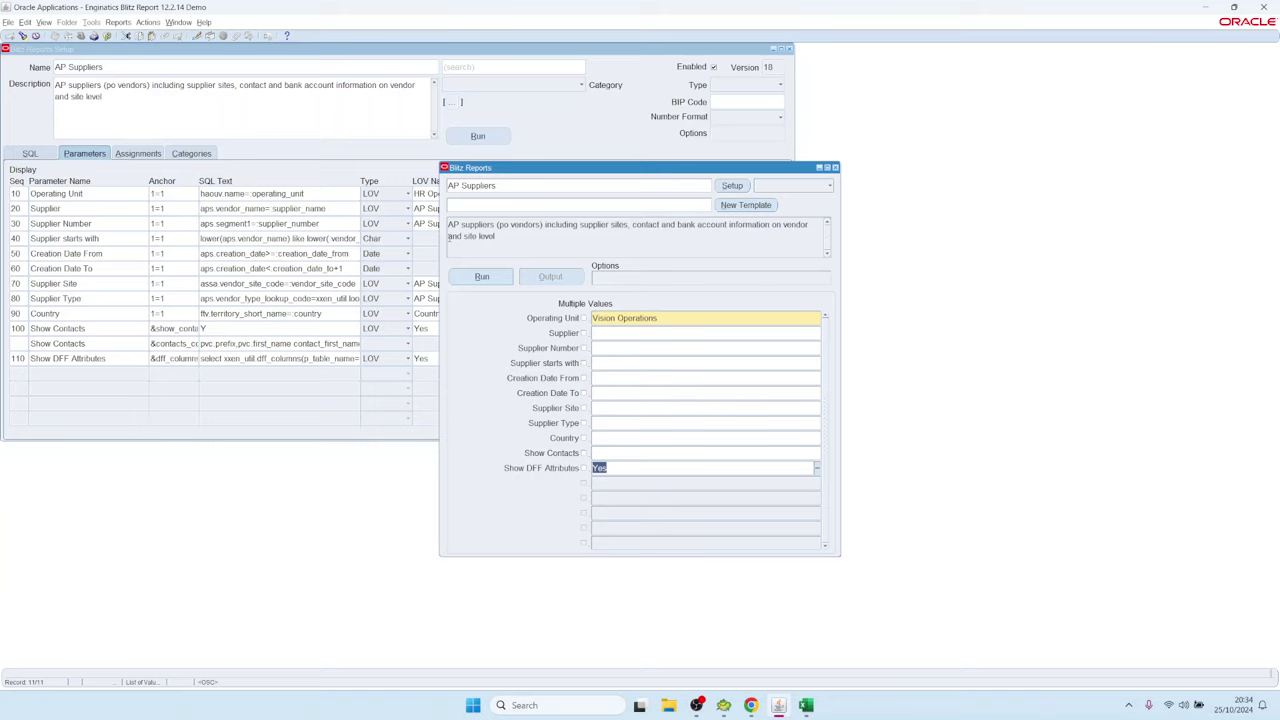
pyautogui.click(483, 276)
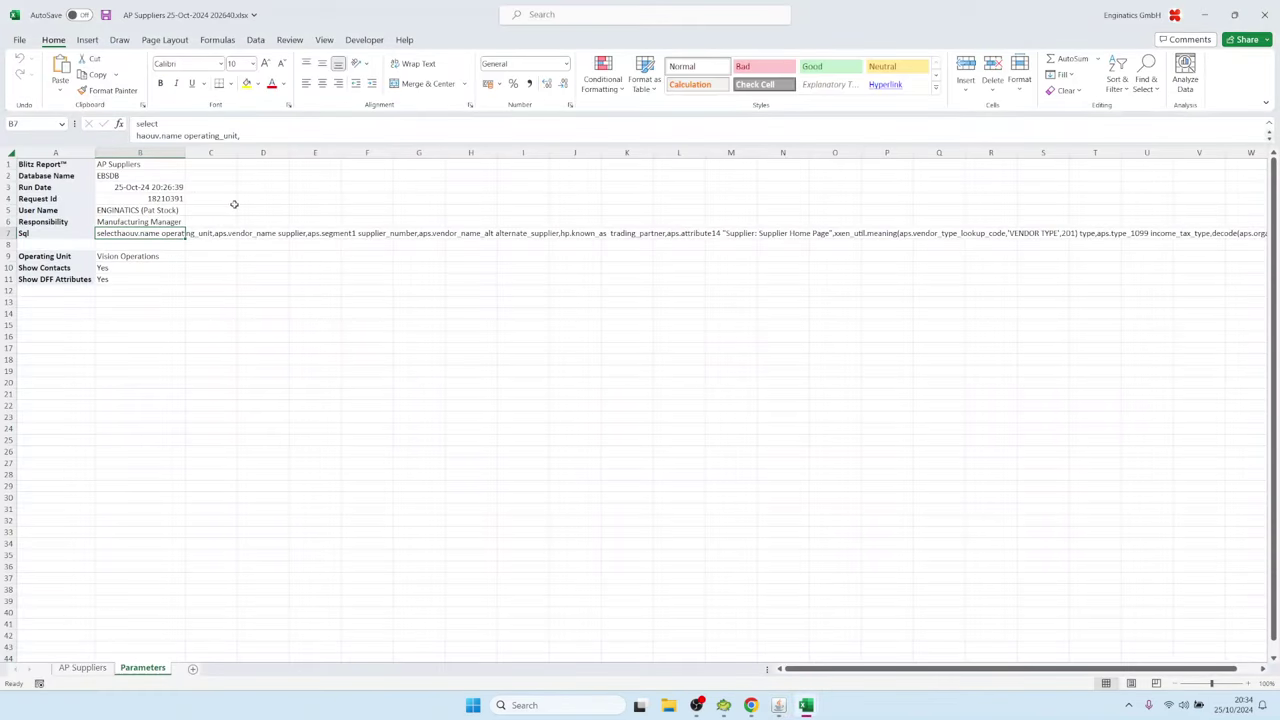
# - Examine the Supplier: Supplier Home Page column in the newly generated AP Suppliers workbook in Excel
pyautogui.click(324, 360)
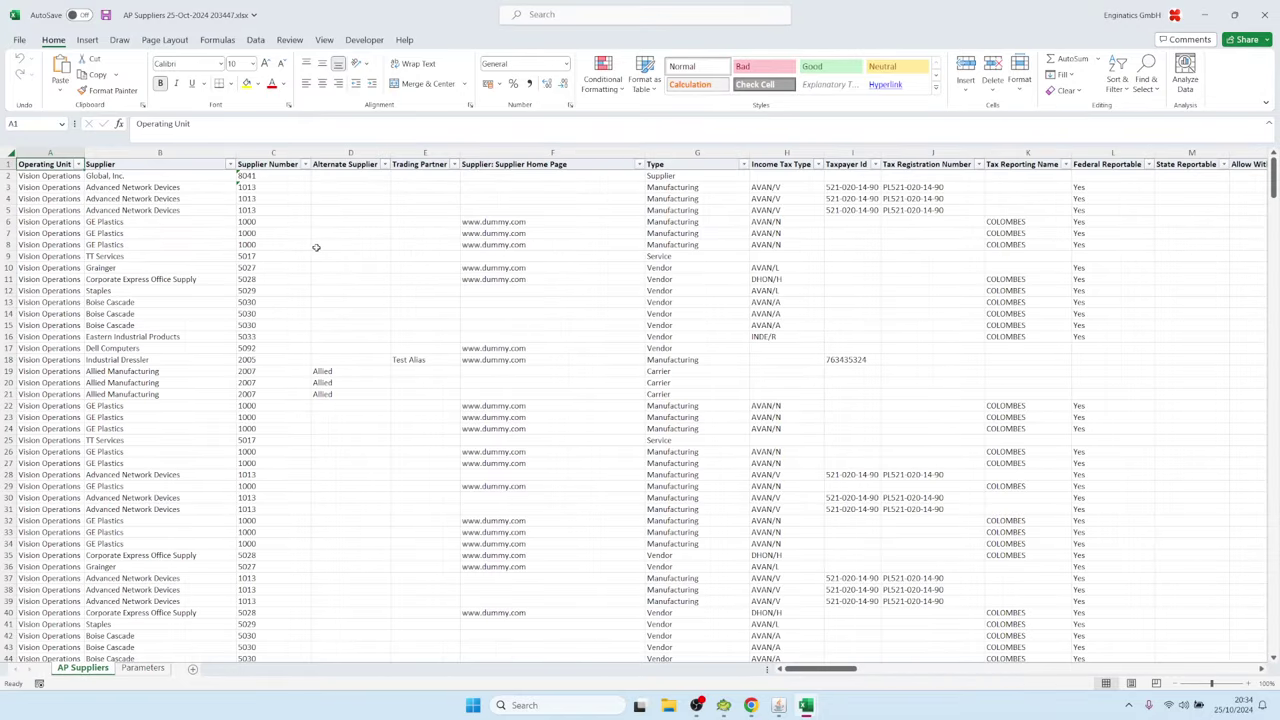
pyautogui.click(530, 153)
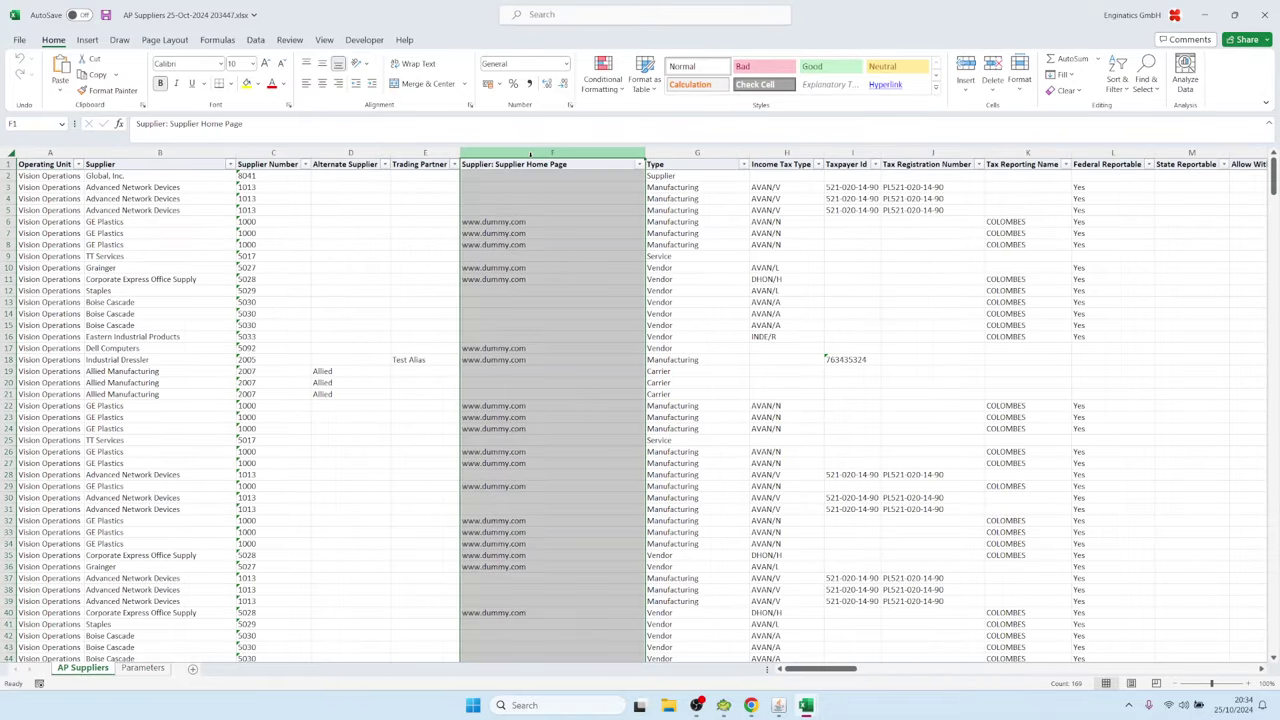
pyautogui.scroll(-2, 517, 289)
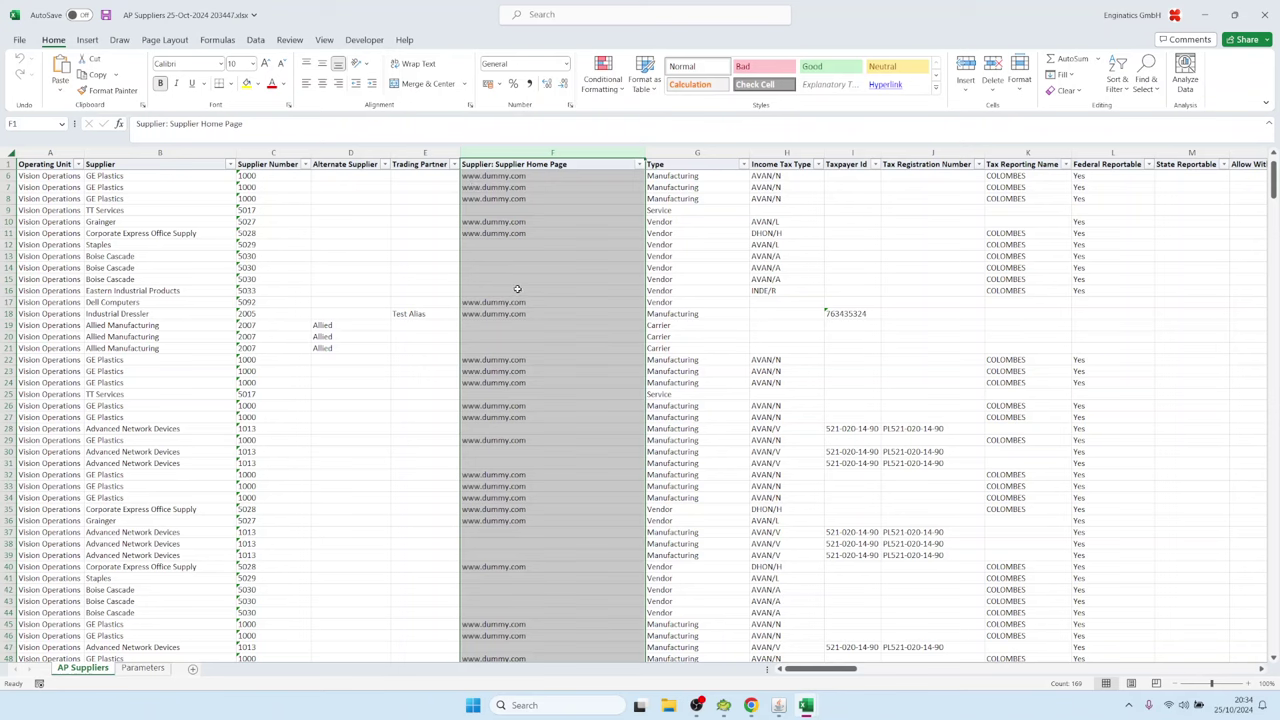
# - Switch to Oracle Applications, open the latest AP Suppliers request's log, and highlight the aps.attribute14 column in its SQL
pyautogui.moveTo(521, 197); pyautogui.dragTo(545, 642)
pyautogui.click(548, 397)
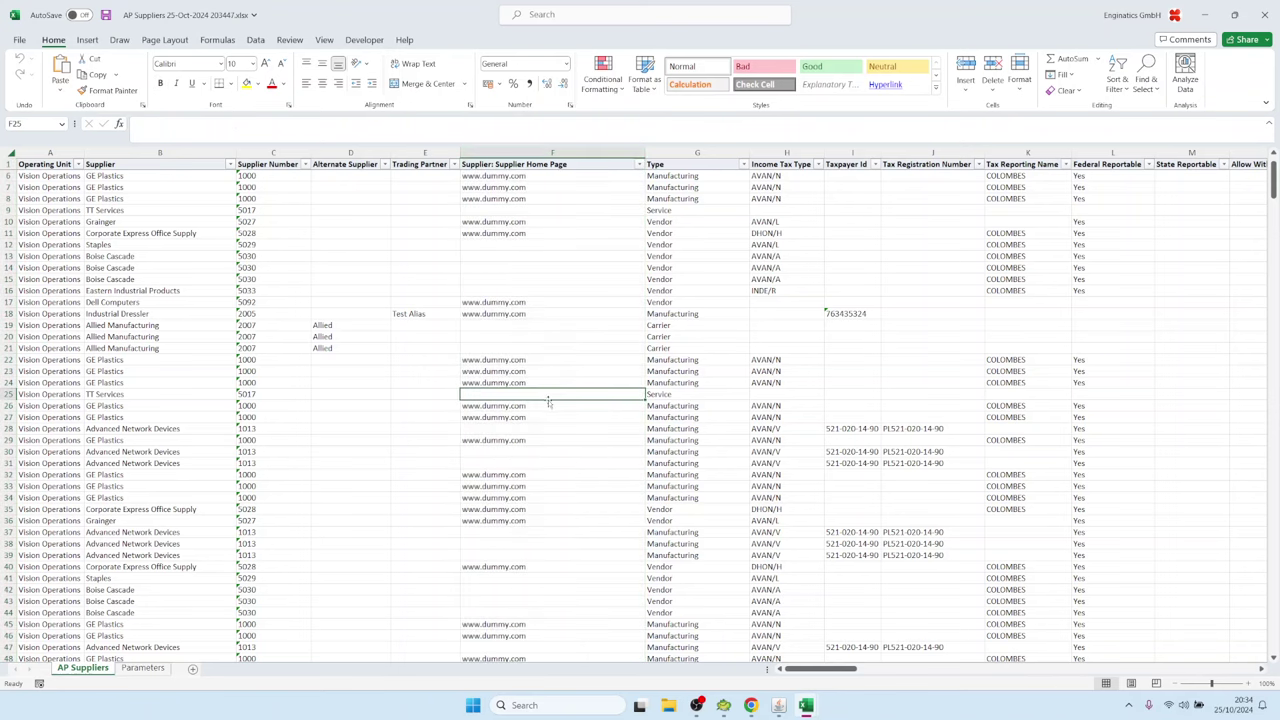
pyautogui.moveTo(778, 705)
pyautogui.click(778, 645)
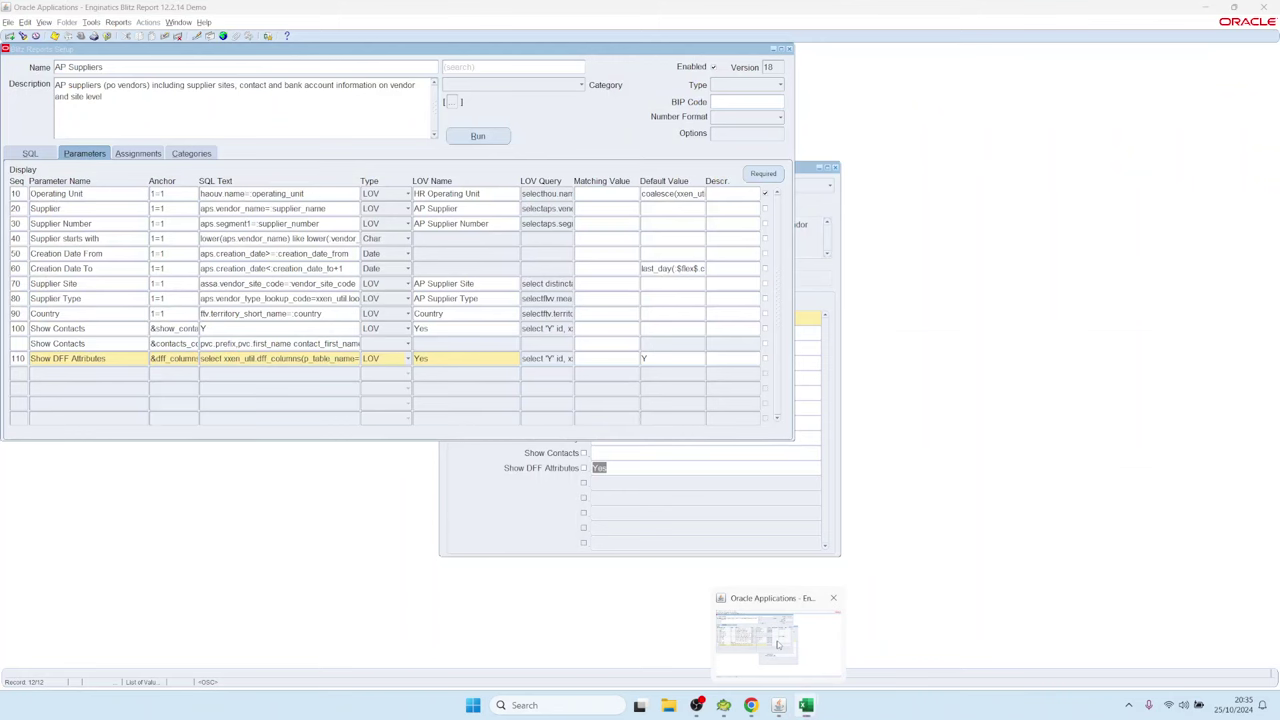
pyautogui.click(44, 22)
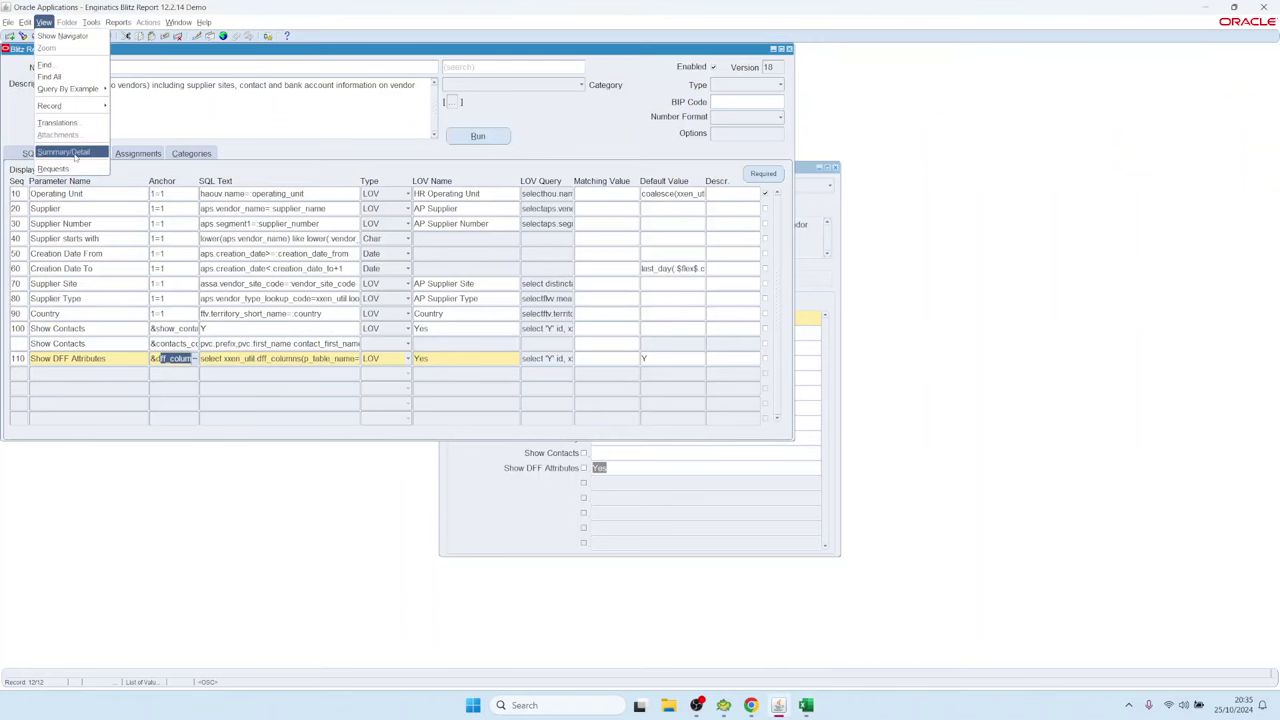
pyautogui.click(70, 170)
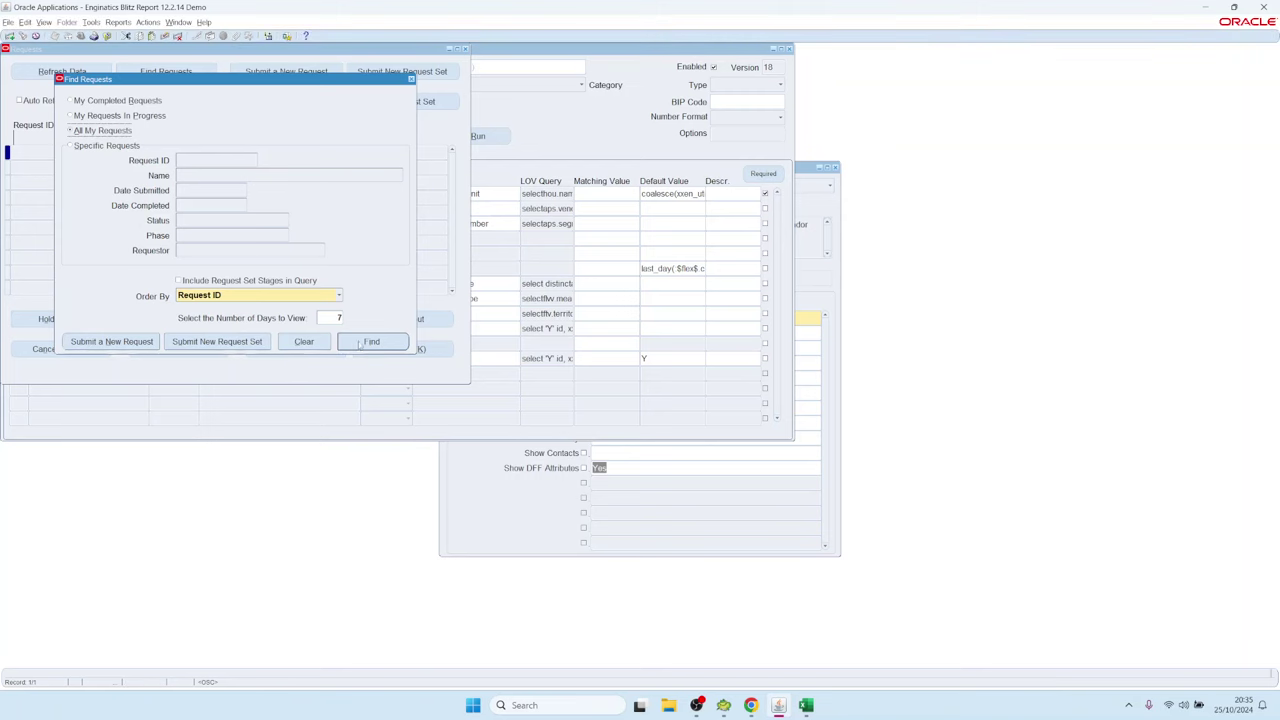
pyautogui.click(362, 342)
pyautogui.click(372, 348)
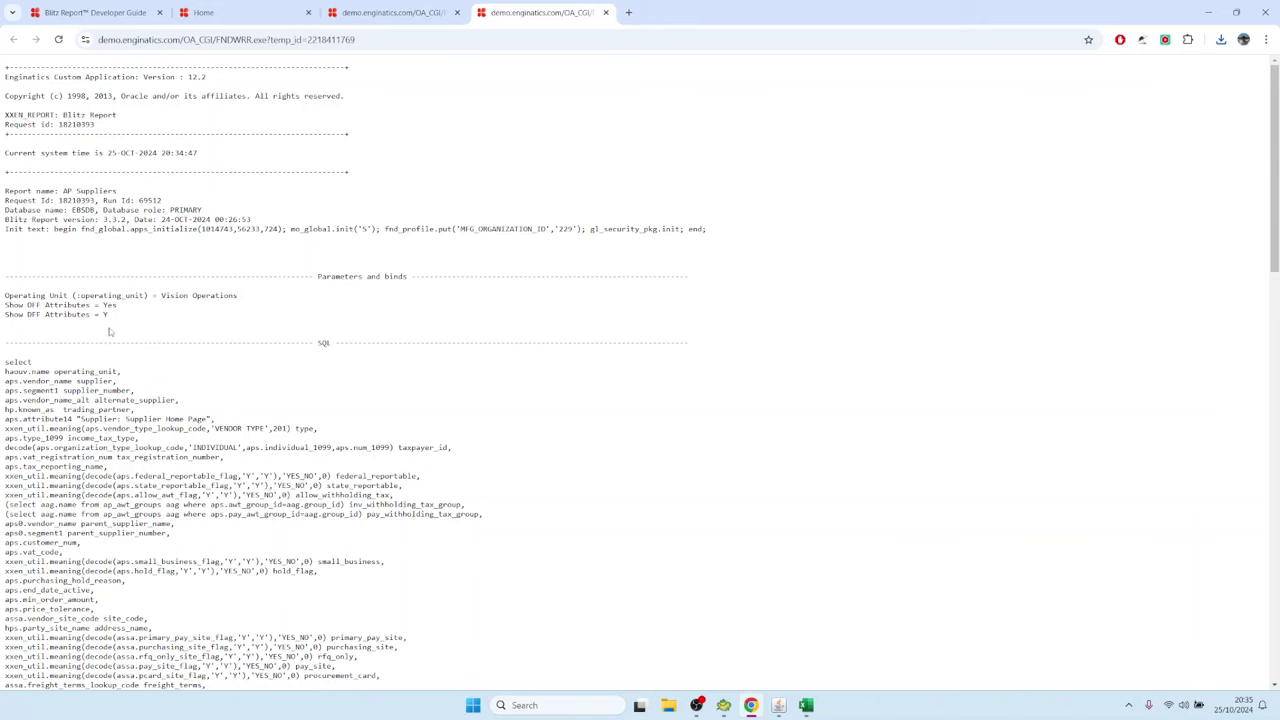
pyautogui.scroll(-3, 110, 332)
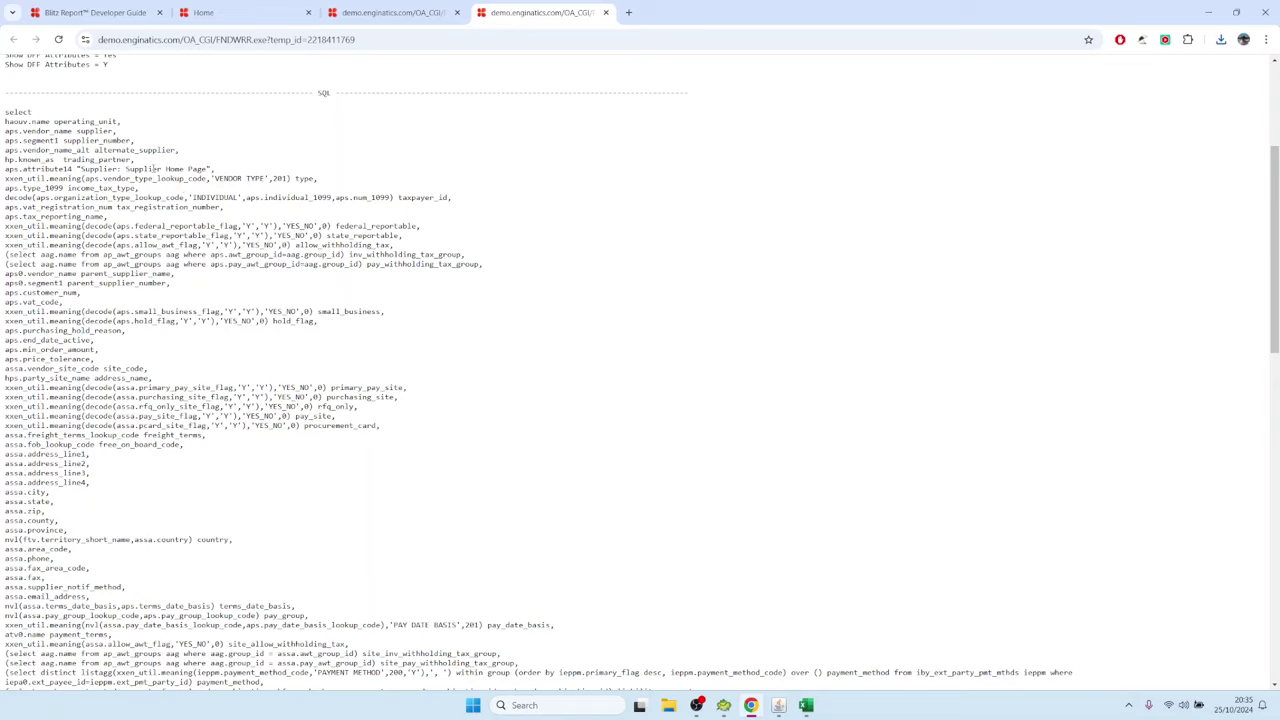
pyautogui.moveTo(213, 172); pyautogui.dragTo(4, 170)
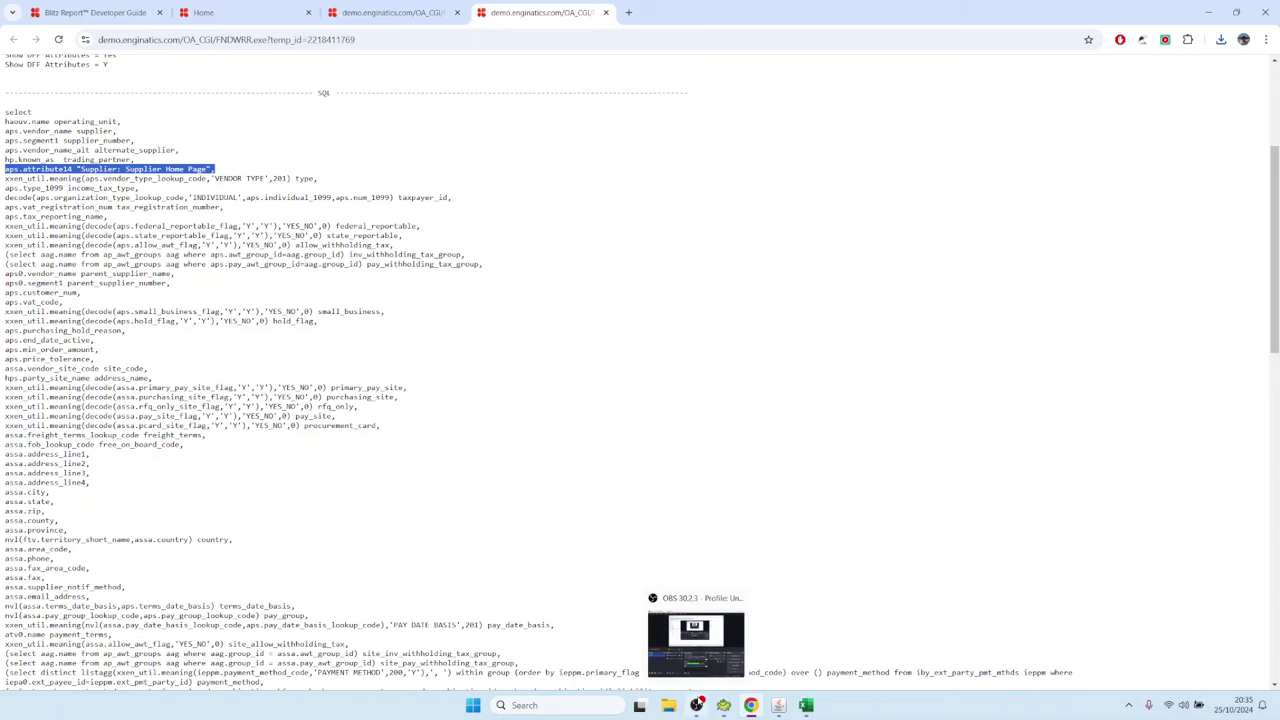
# - Return to Oracle Applications, close the Requests window, and locate the &dff_columns placeholder in the AP Suppliers report SQL
pyautogui.click(724, 705)
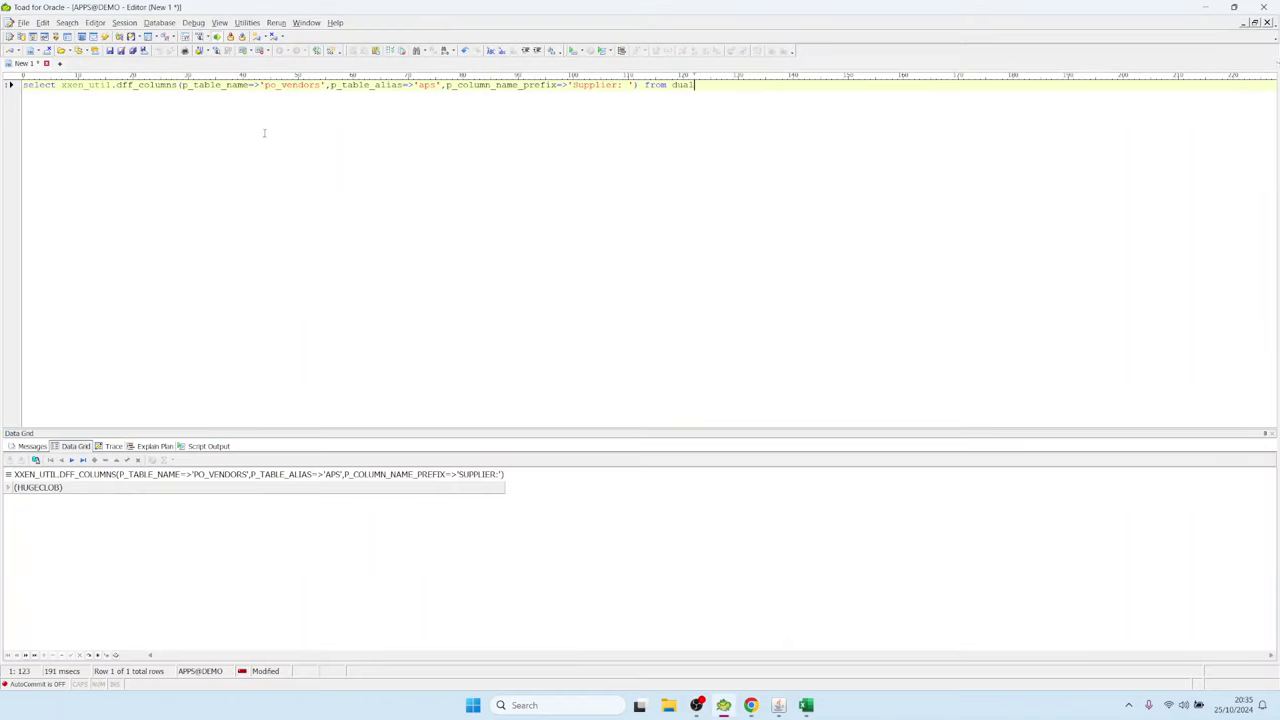
pyautogui.moveTo(778, 705)
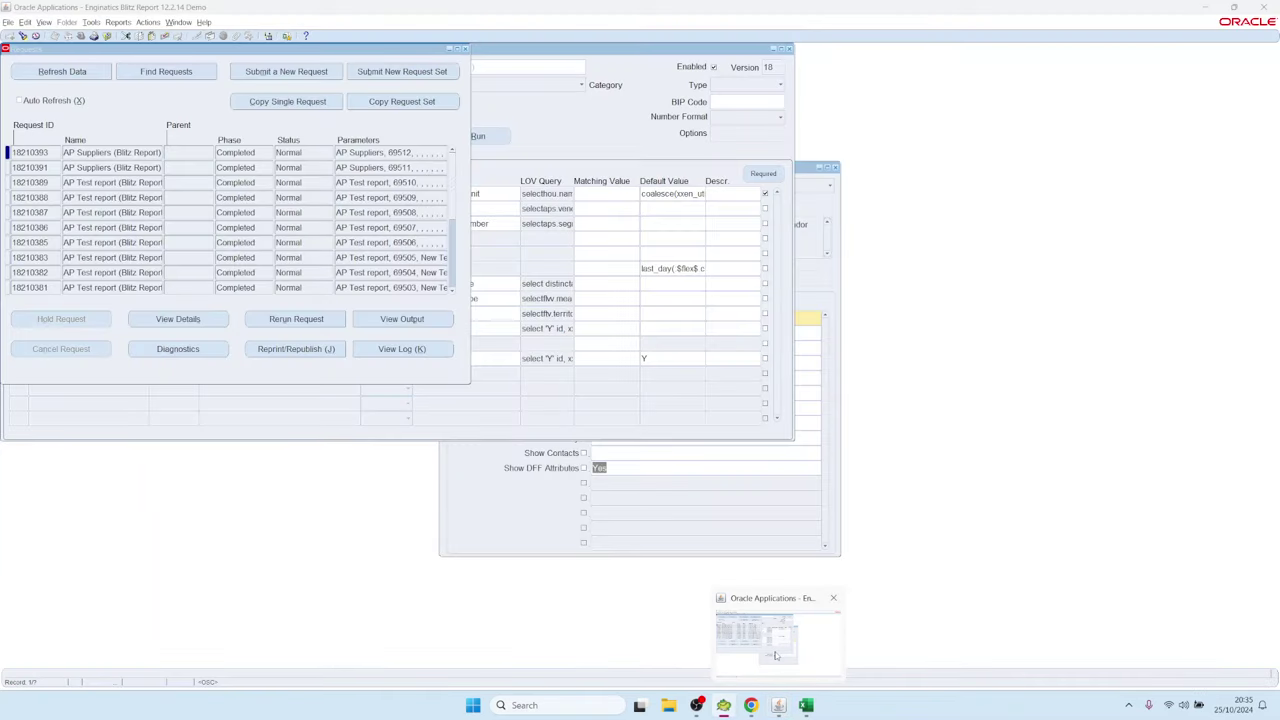
pyautogui.click(775, 655)
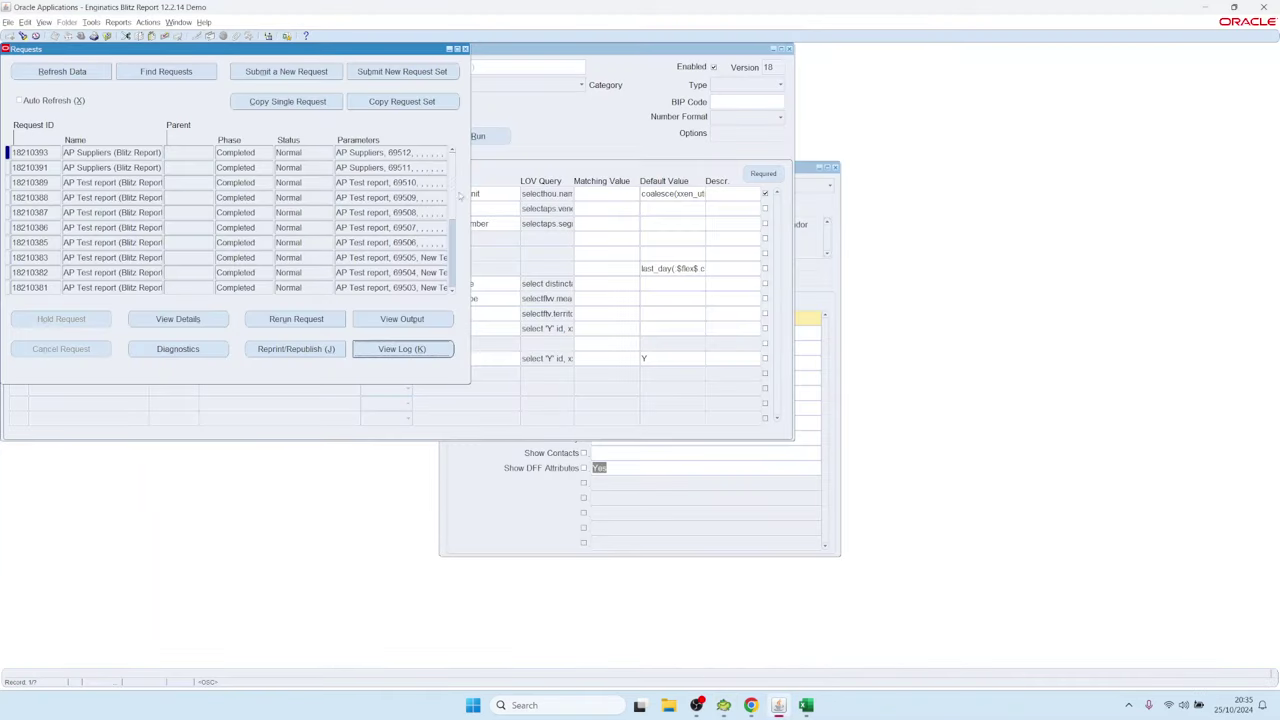
pyautogui.click(465, 48)
pyautogui.click(480, 137)
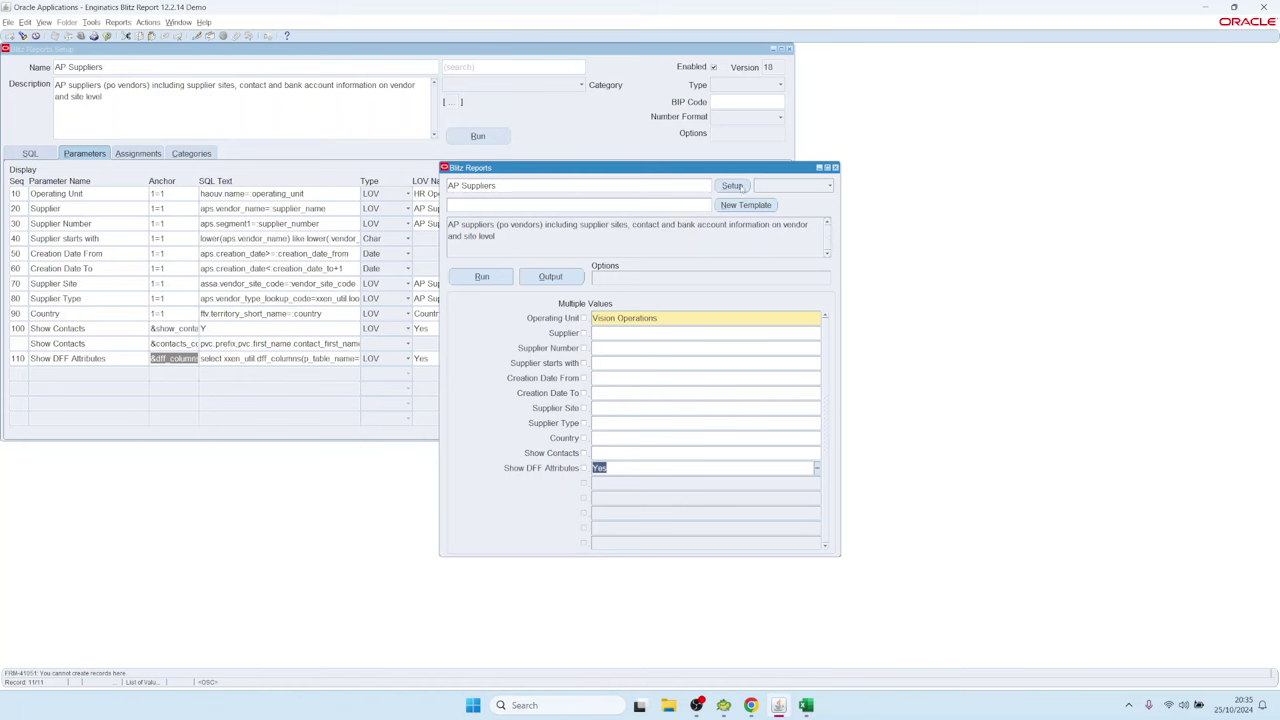
pyautogui.click(30, 153)
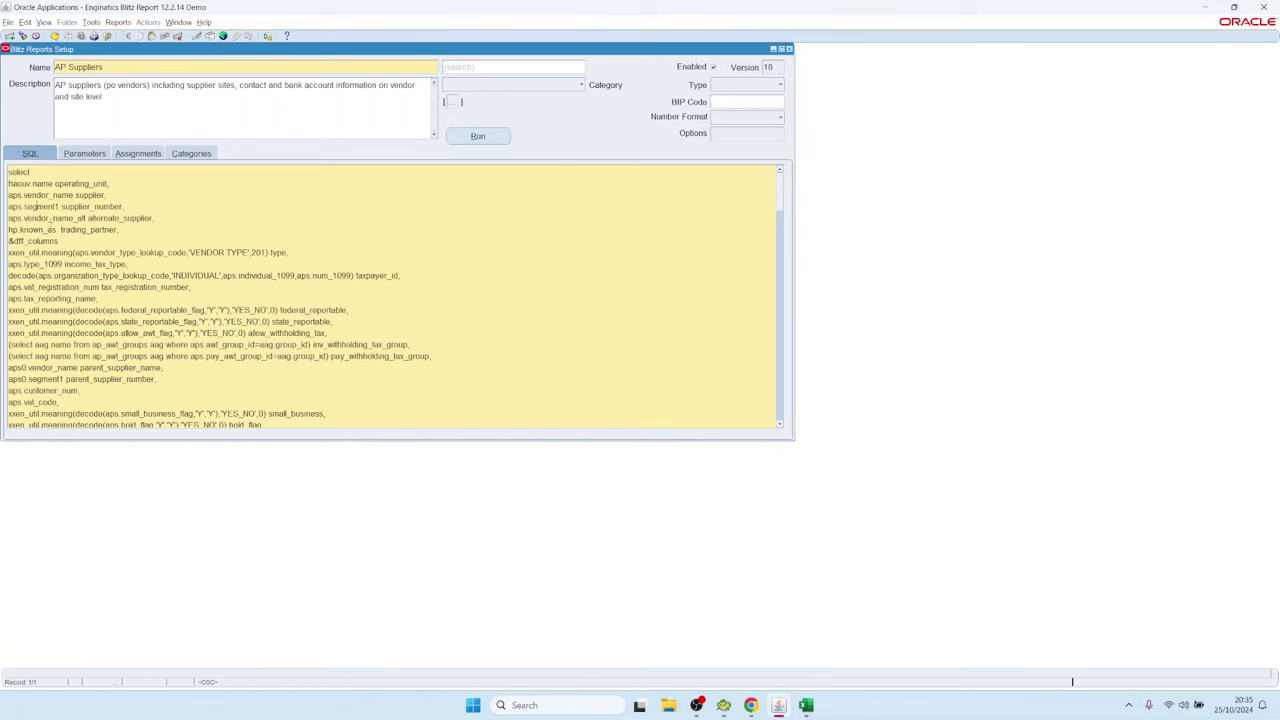
pyautogui.moveTo(67, 243); pyautogui.dragTo(8, 242)
# - Display the AP Suppliers parameters and review the type options offered for the Operating Unit parameter
pyautogui.click(89, 154)
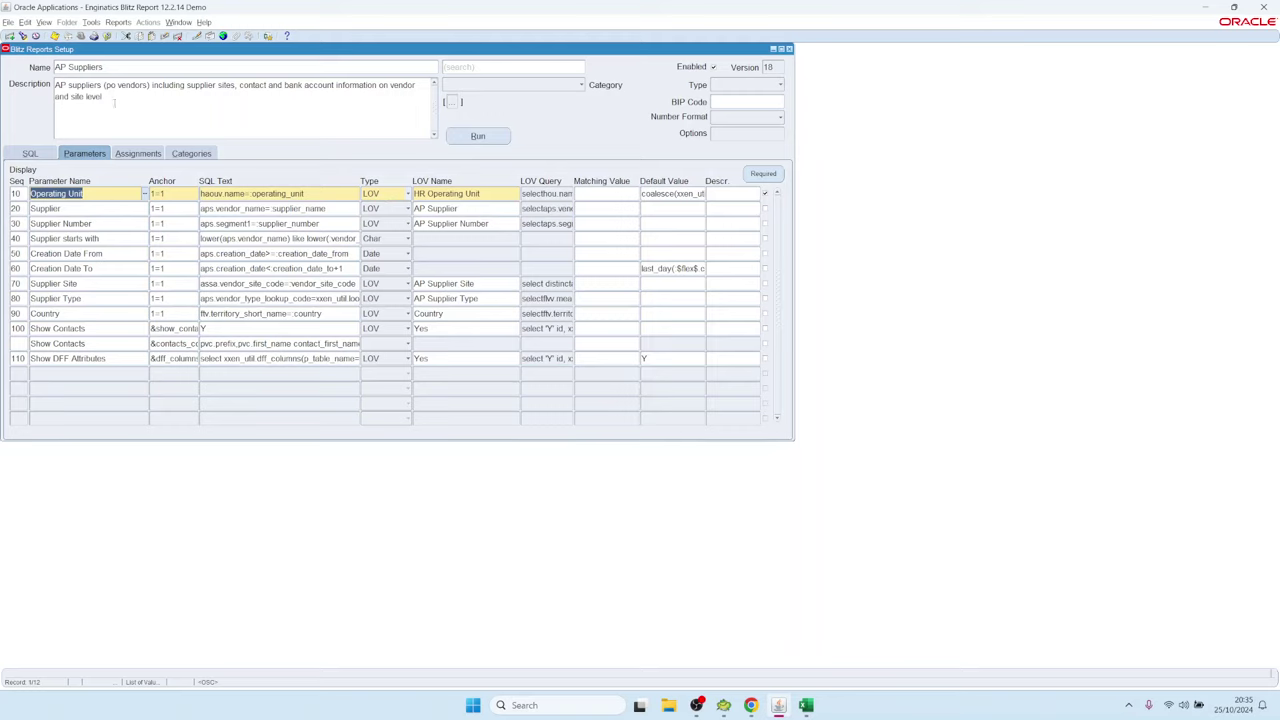
pyautogui.click(378, 196)
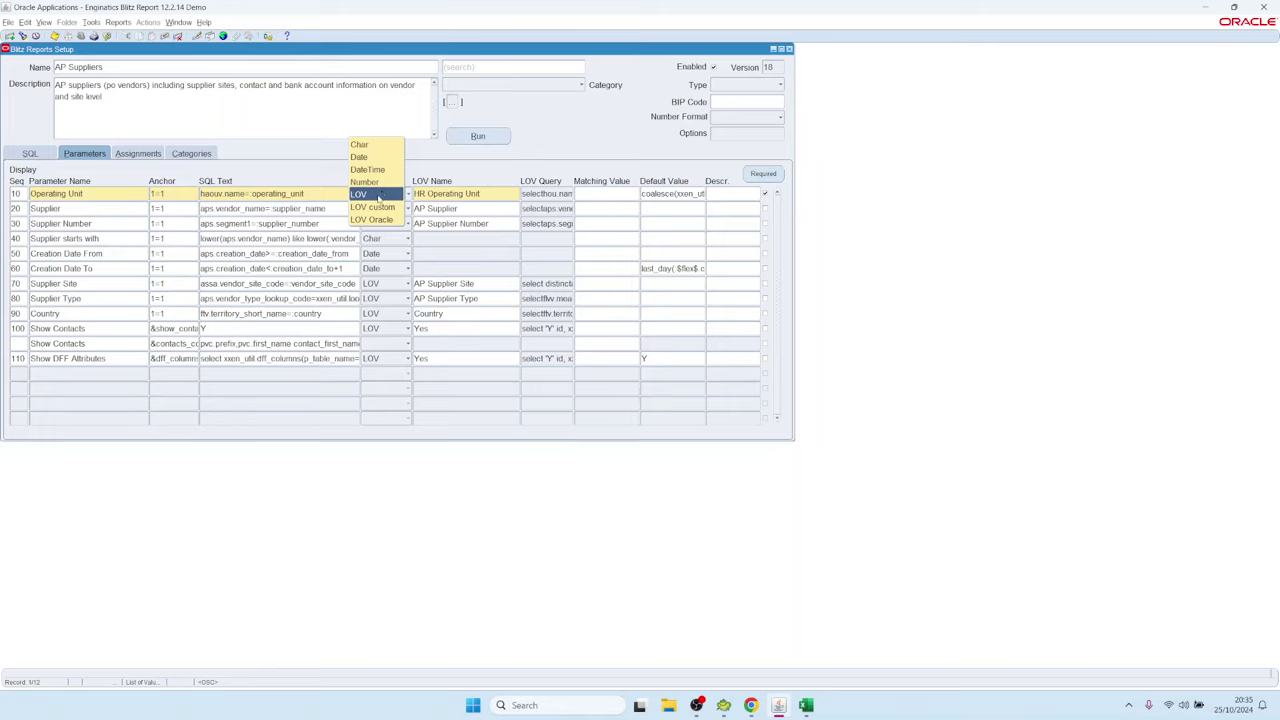
pyautogui.click(290, 157)
# - Load AP Test report in Blitz Reports Setup and select the Supplier parameter's SQL text
pyautogui.doubleClick(152, 68)
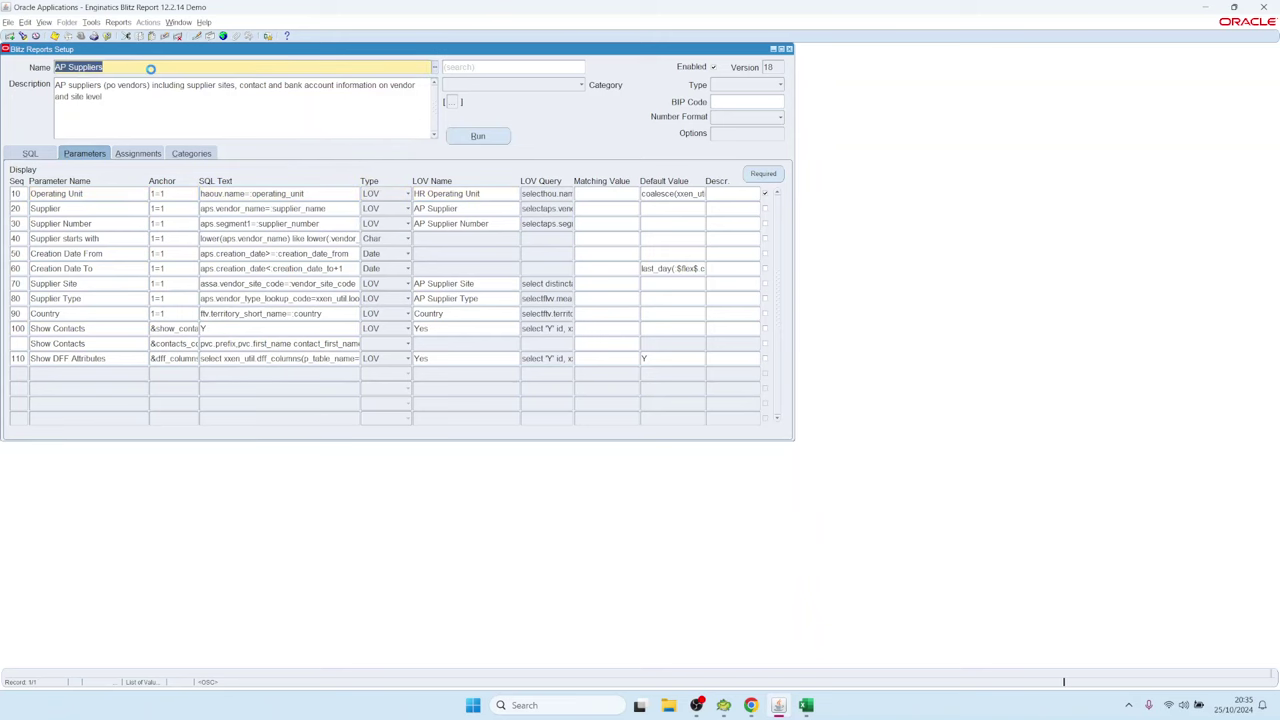
pyautogui.press('Return')
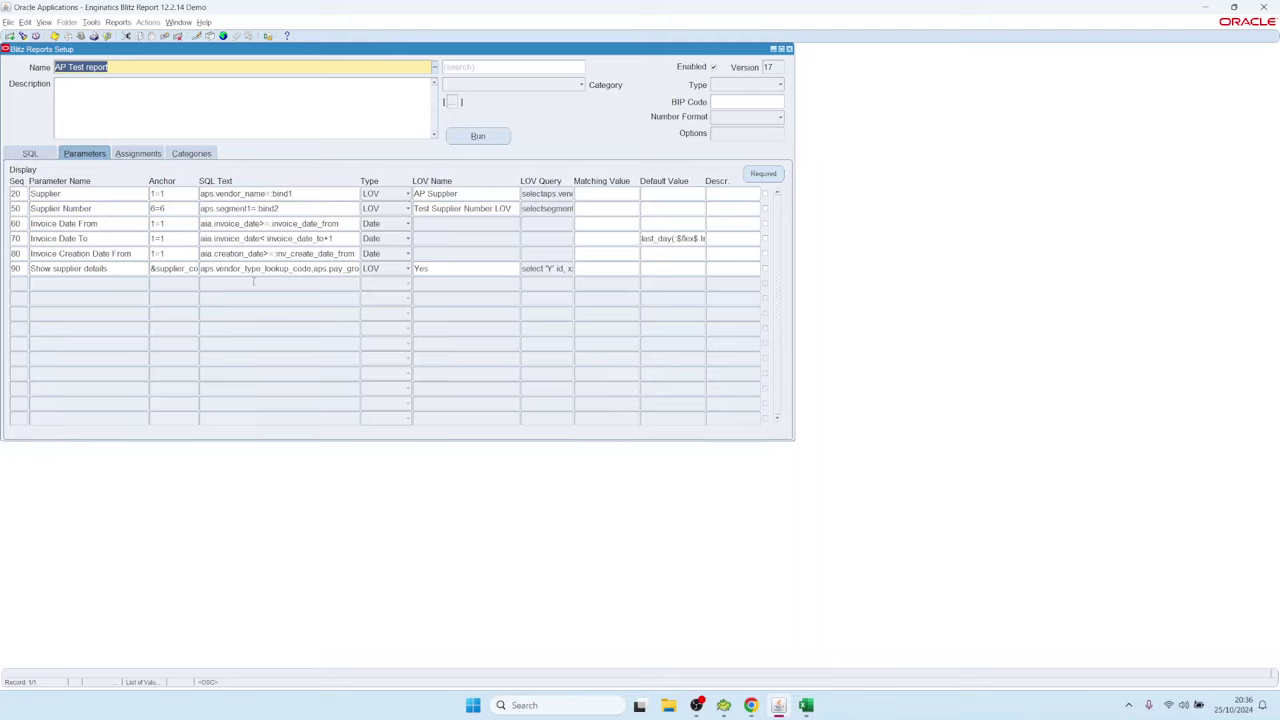
pyautogui.click(324, 193)
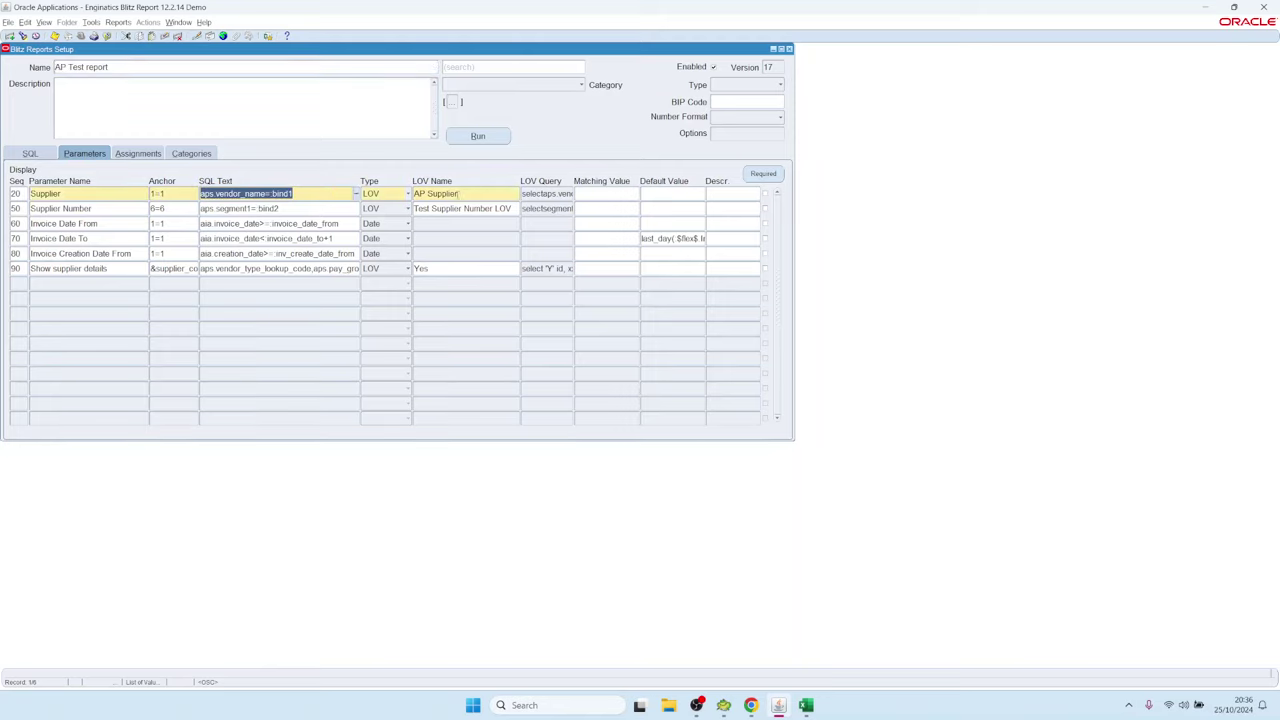
# - Set the Supplier parameter's type to LOV Oracle, search the Oracle LOVs for %Vendor%, and choose AP_SRS_VENDOR_NAME
pyautogui.click(392, 197)
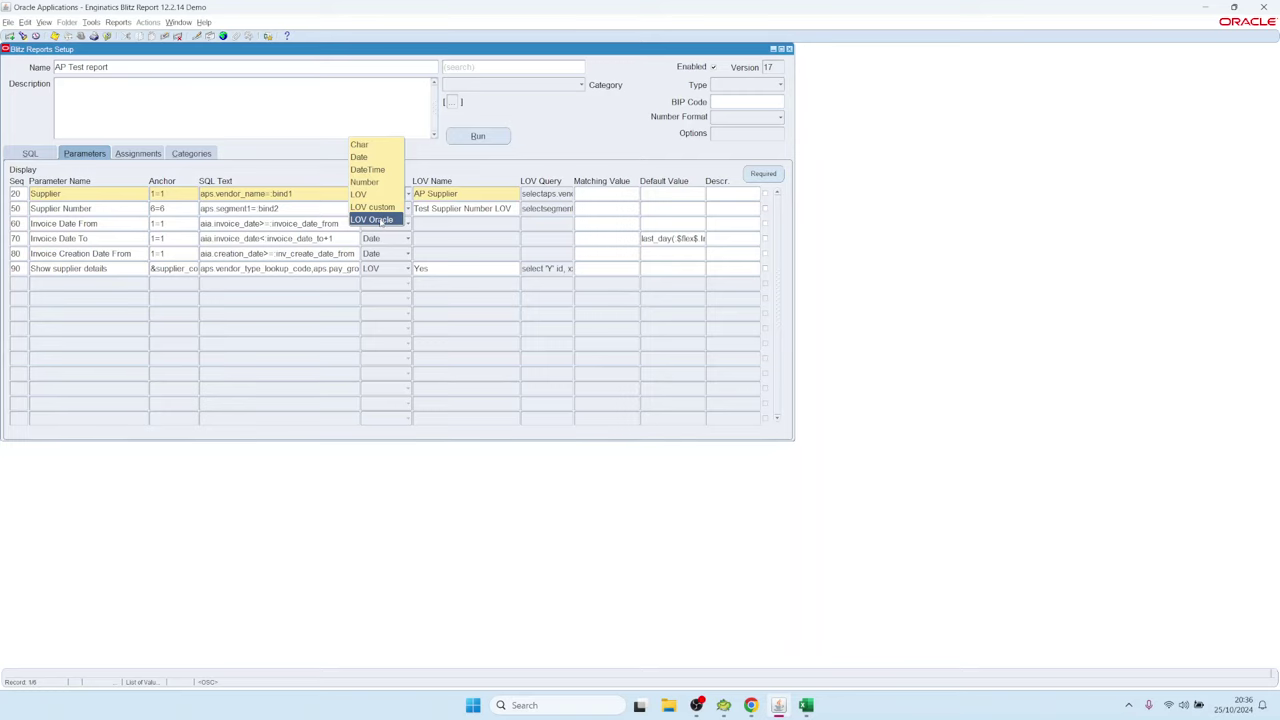
pyautogui.click(380, 220)
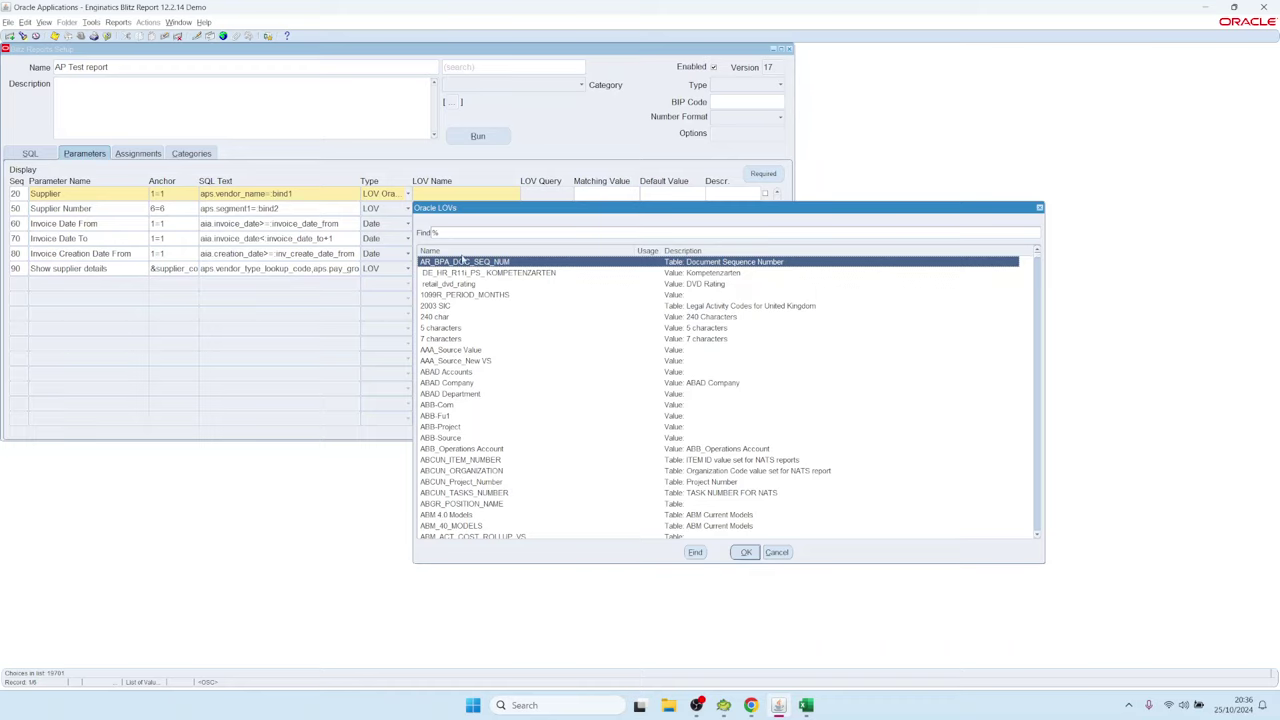
pyautogui.click(448, 232)
pyautogui.write('V')
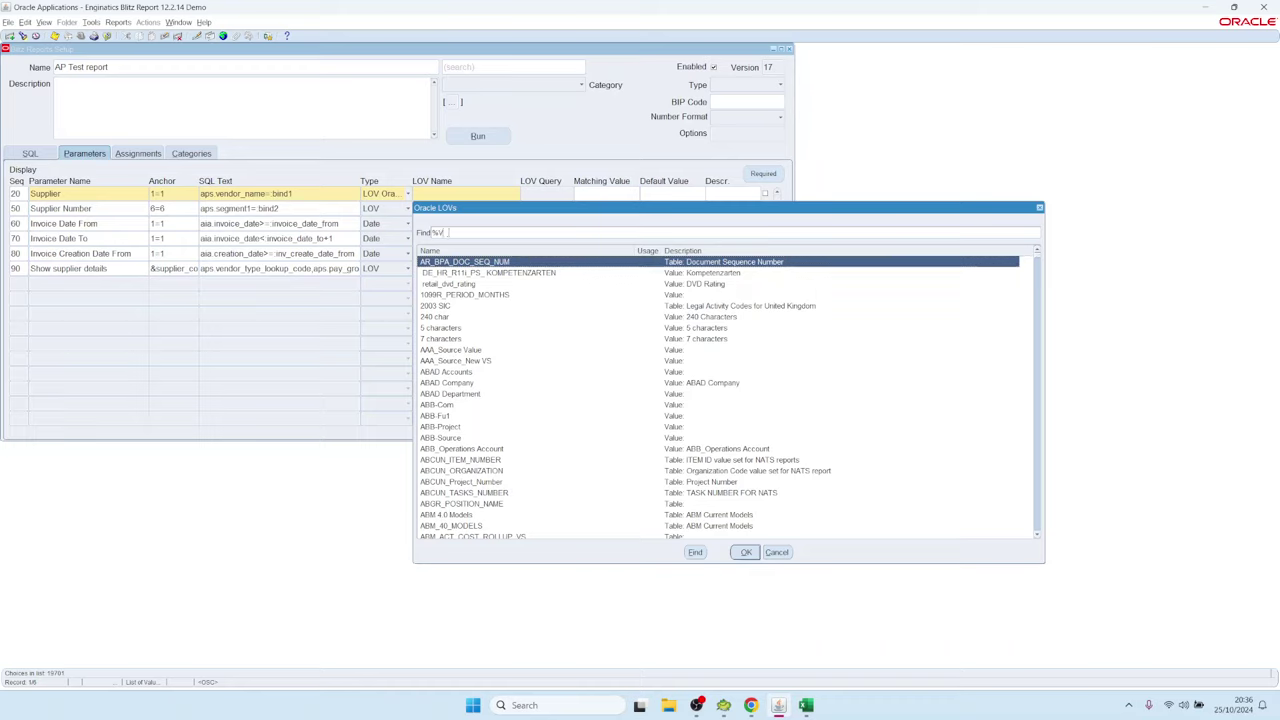
pyautogui.write('endor%')
pyautogui.press('Return')
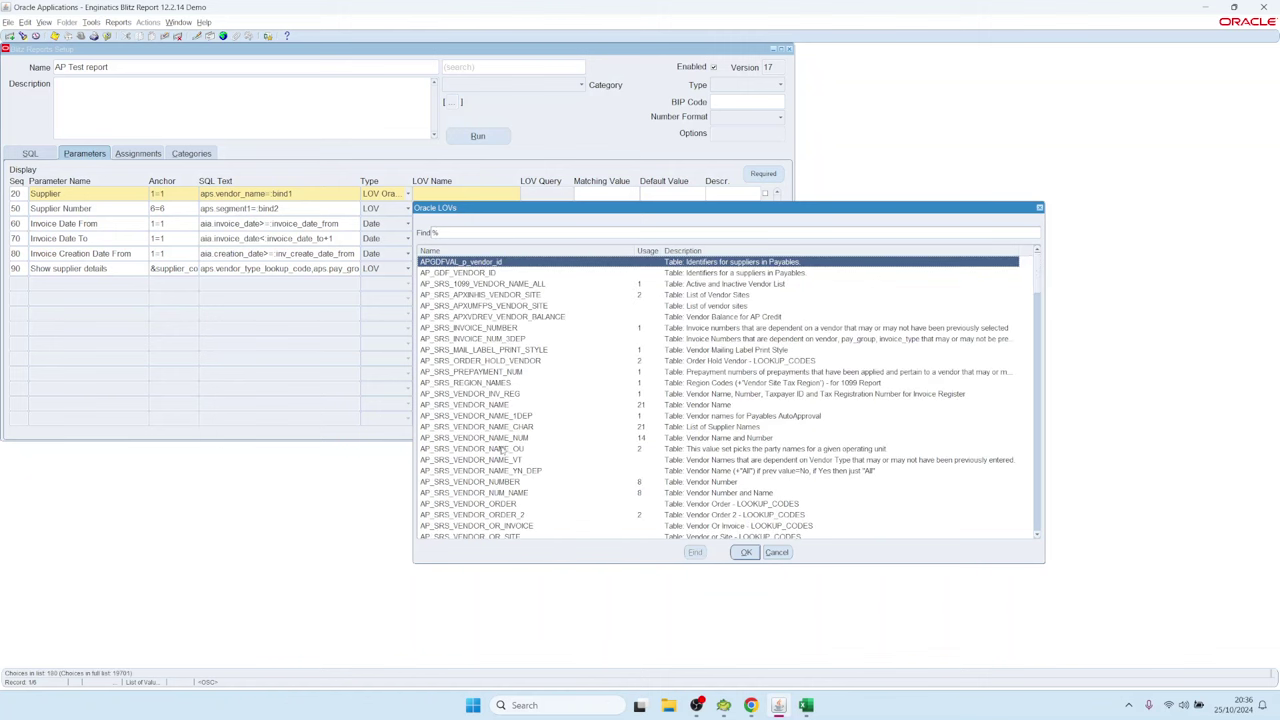
pyautogui.click(481, 405)
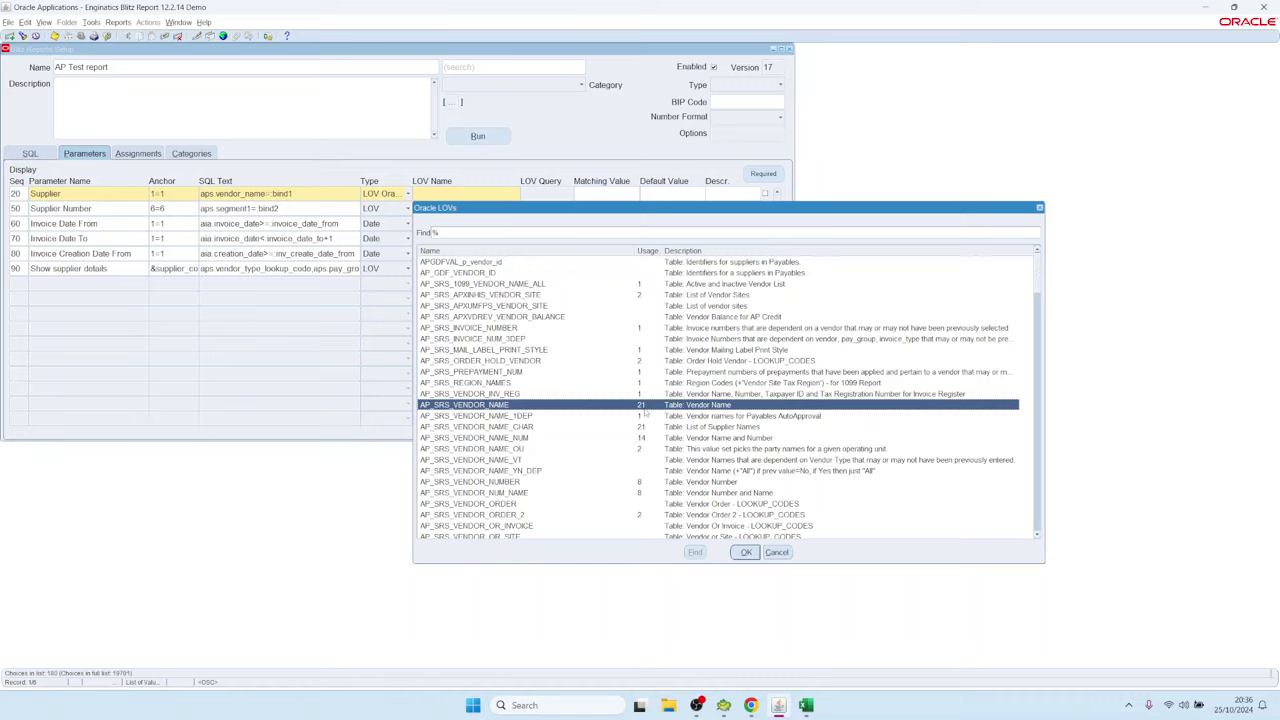
pyautogui.doubleClick(642, 409)
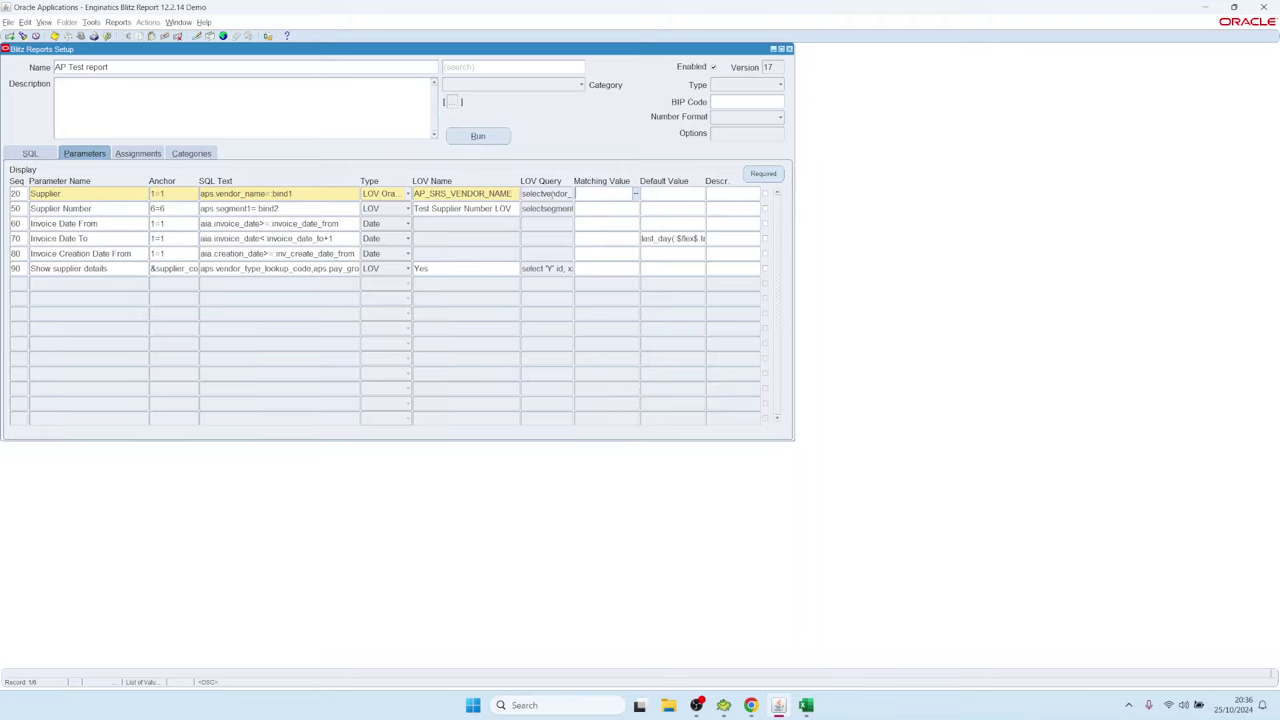
# - Open the AP_SRS_VENDOR_NAME LOV, review its query on po_vendors, and close the LOV window
pyautogui.doubleClick(554, 192)
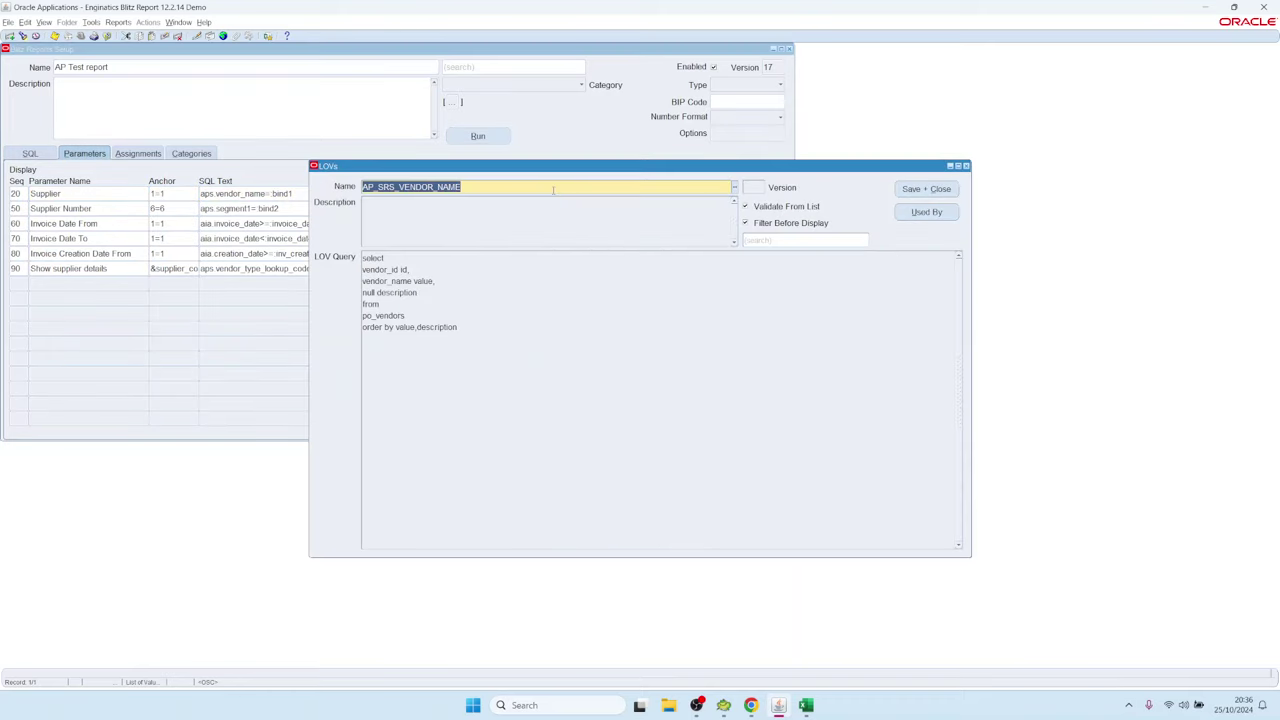
pyautogui.click(563, 354)
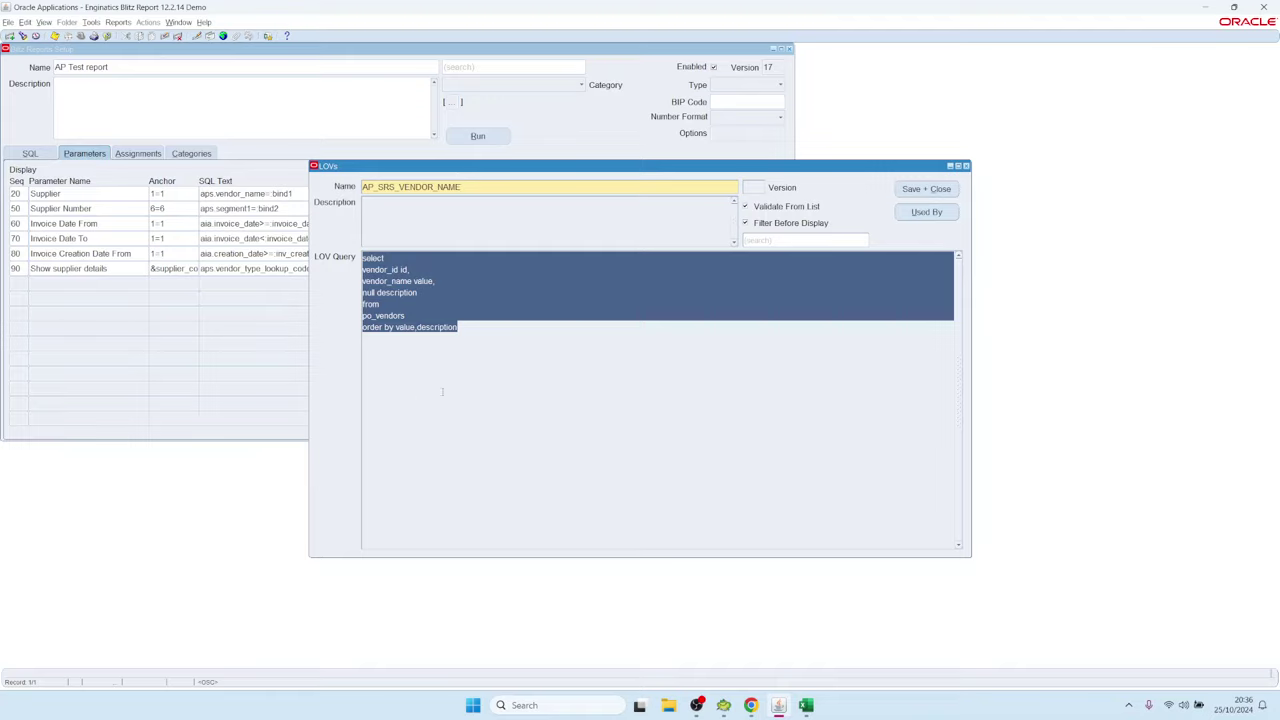
pyautogui.click(569, 369)
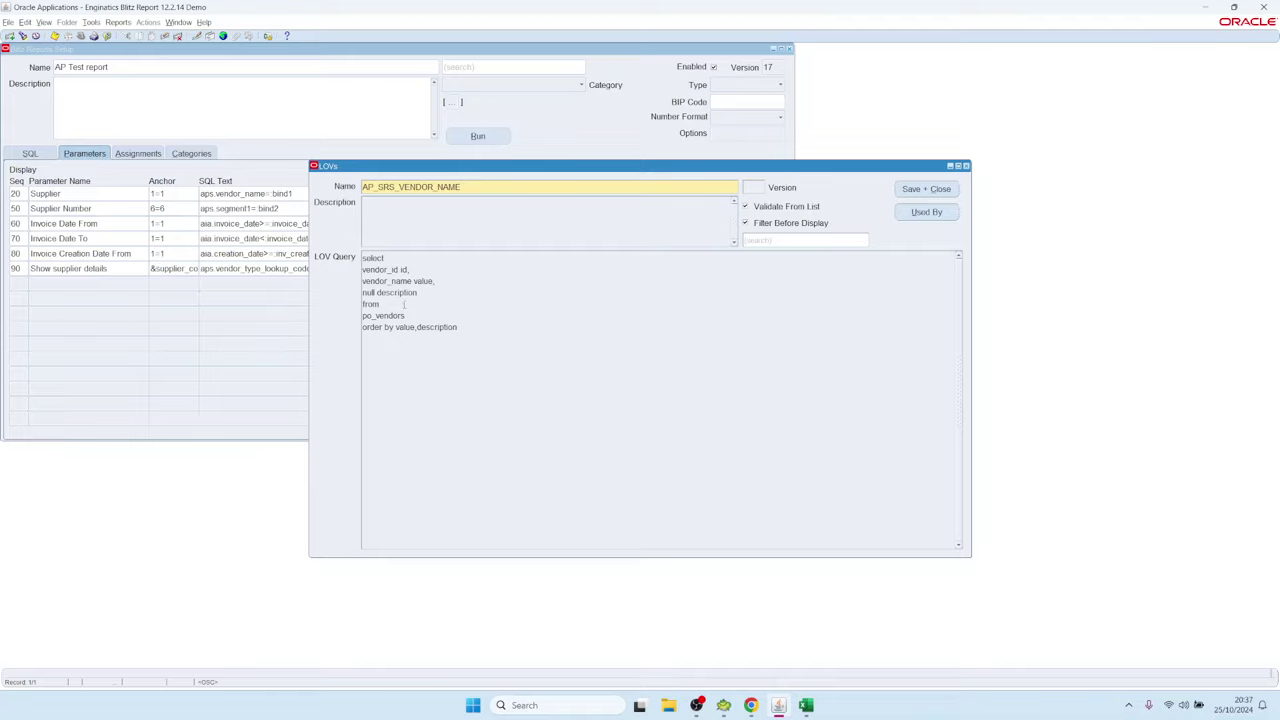
pyautogui.moveTo(380, 262); pyautogui.dragTo(458, 327)
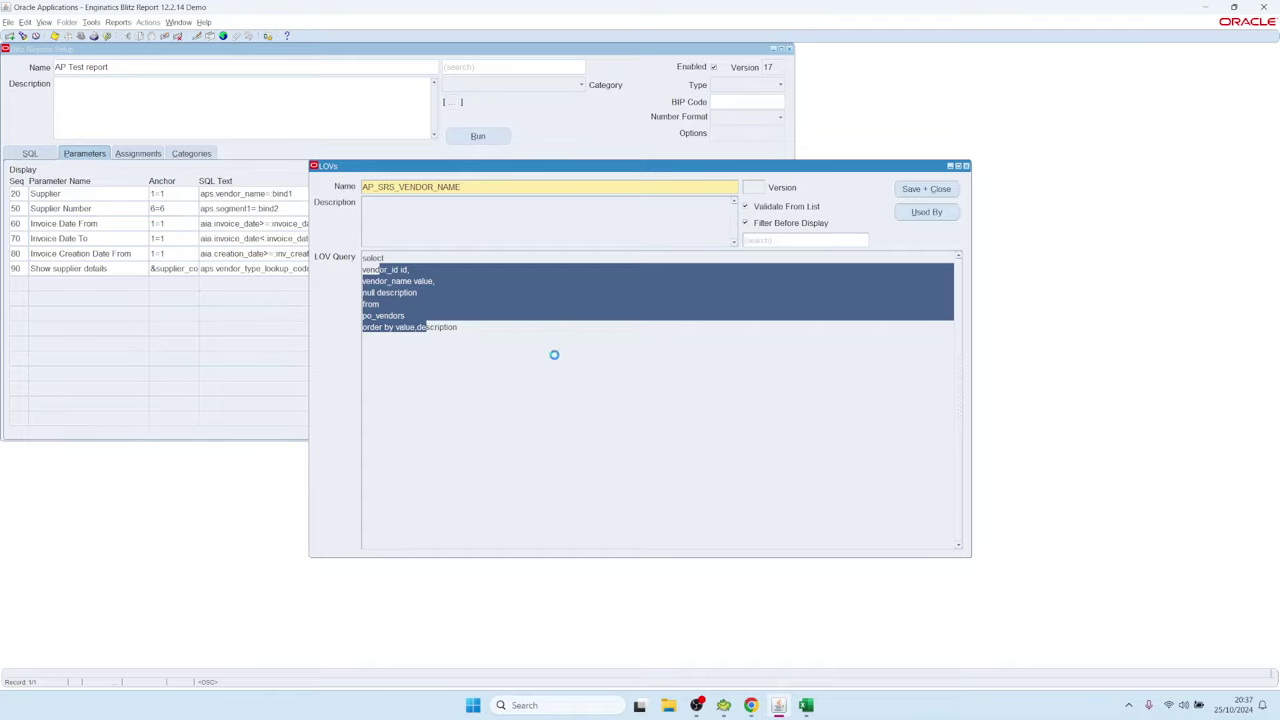
pyautogui.click(547, 373)
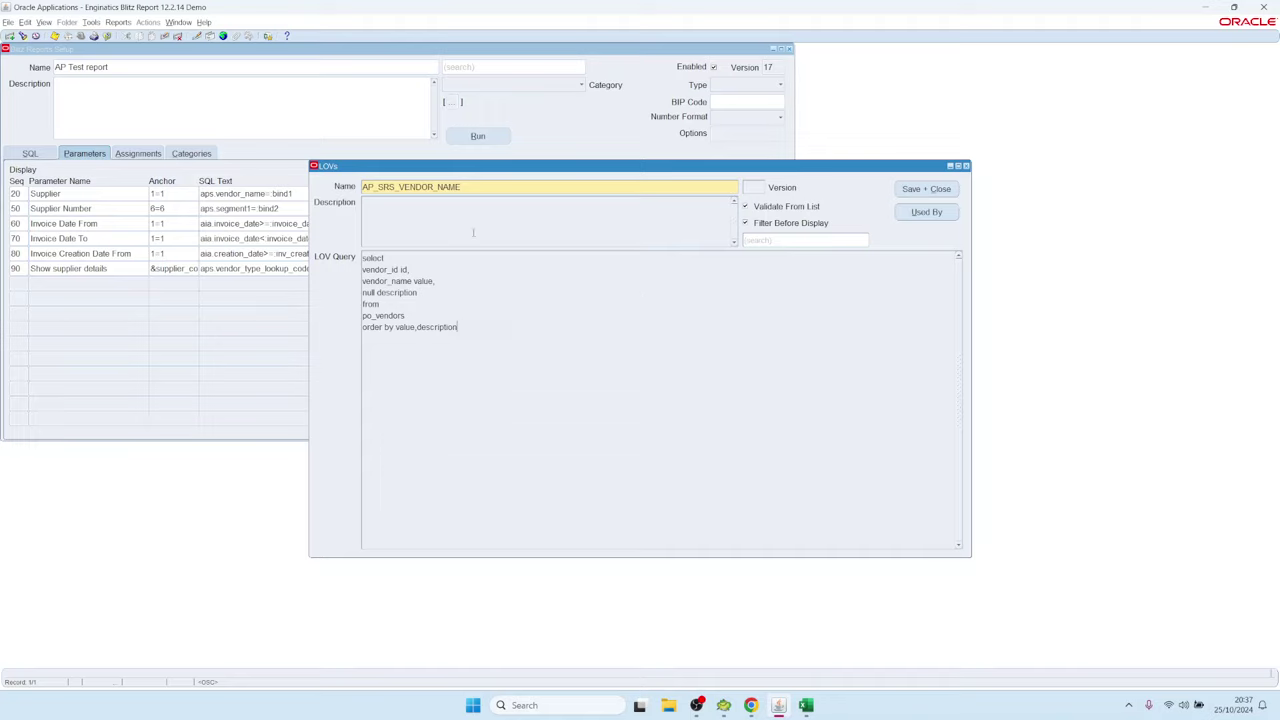
pyautogui.click(546, 339)
pyautogui.click(926, 189)
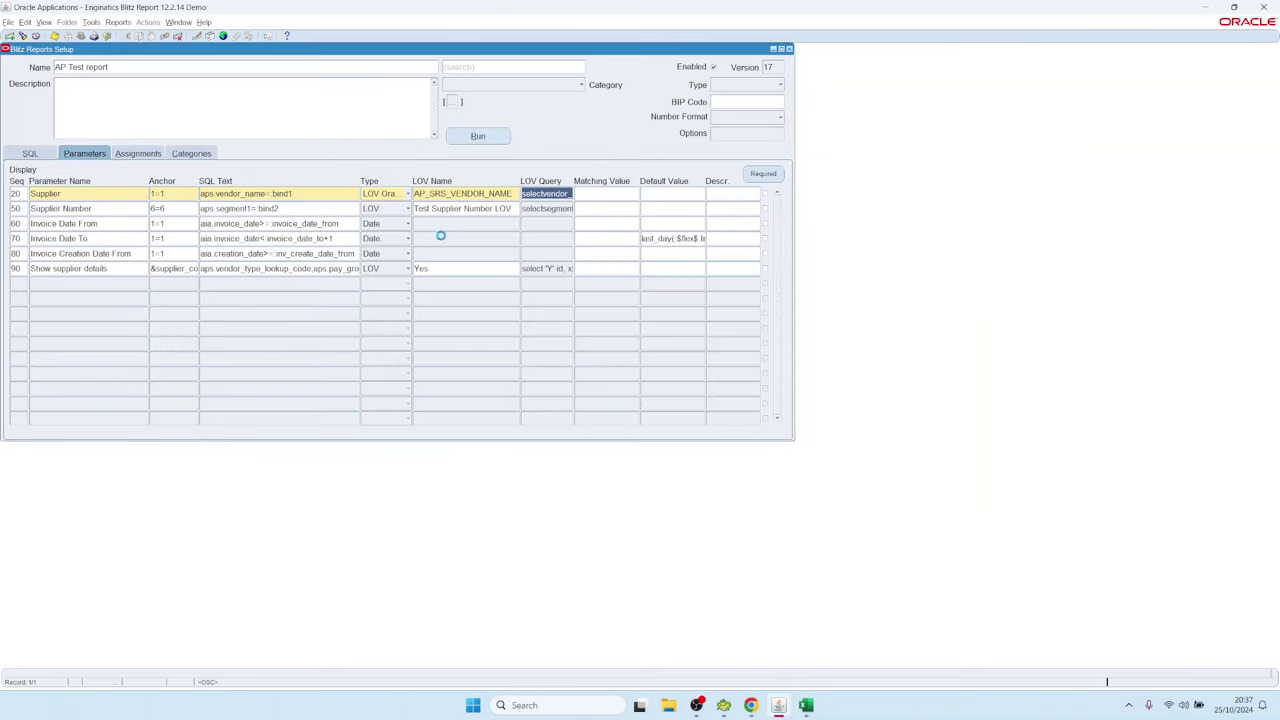
# - Change the Supplier parameter's type to LOV custom and open its LOV query, moving the window to uncover the parameter row
pyautogui.click(389, 194)
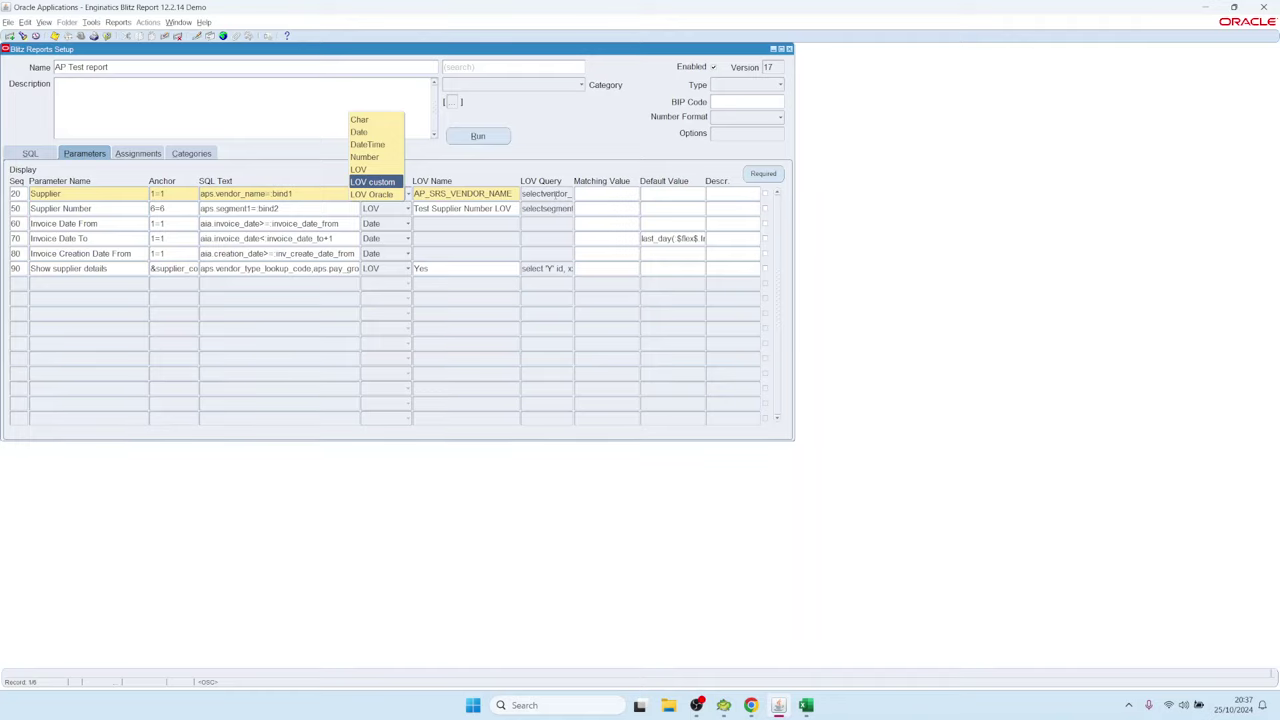
pyautogui.click(388, 182)
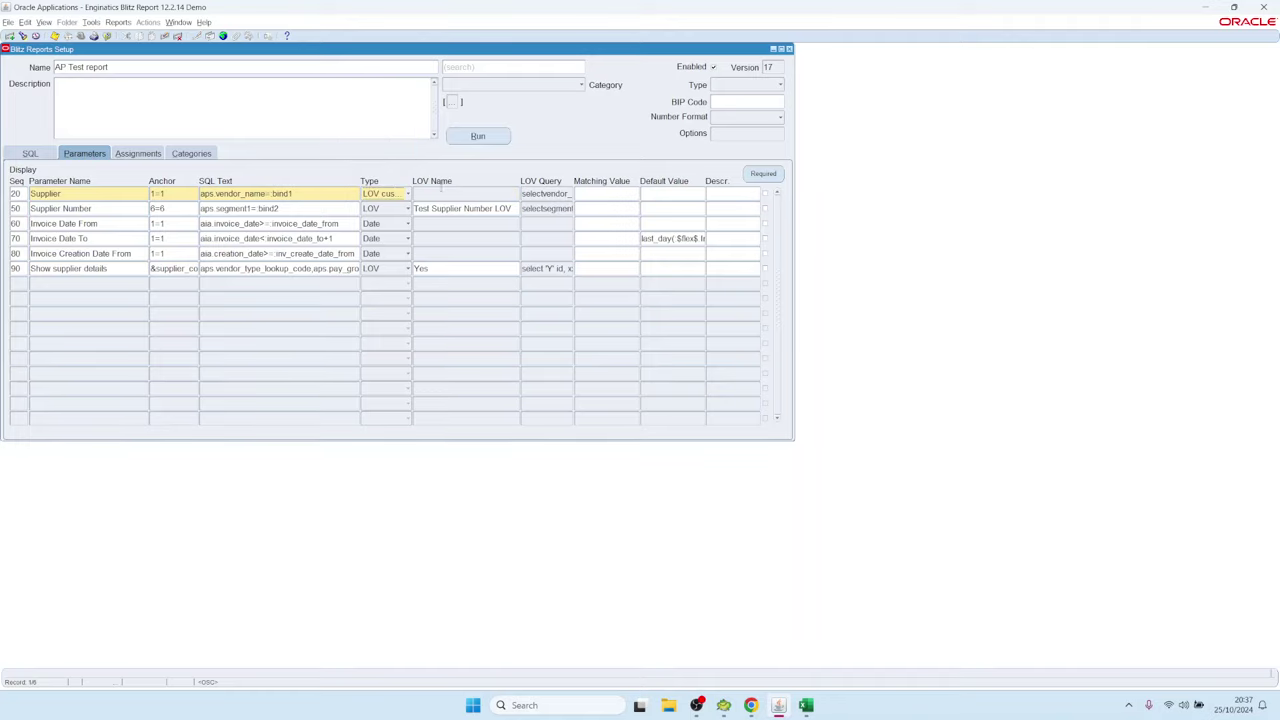
pyautogui.doubleClick(547, 194)
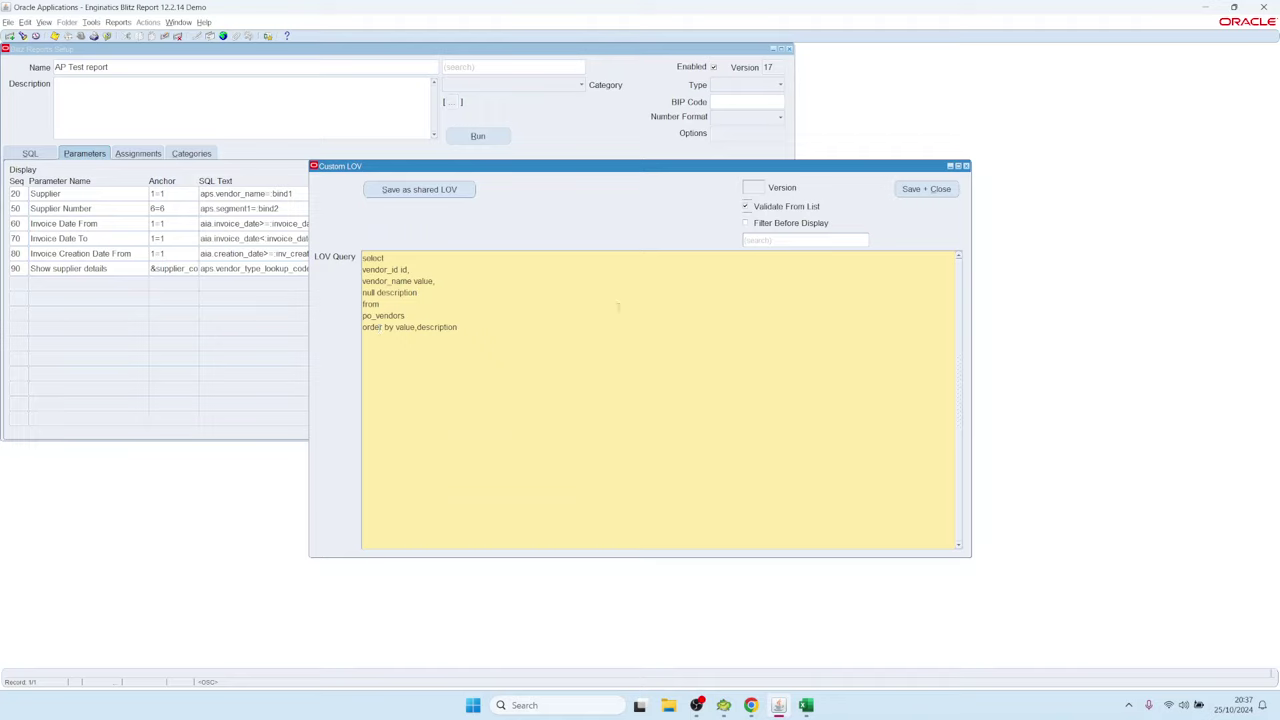
pyautogui.hotkey('ctrl', 'a')
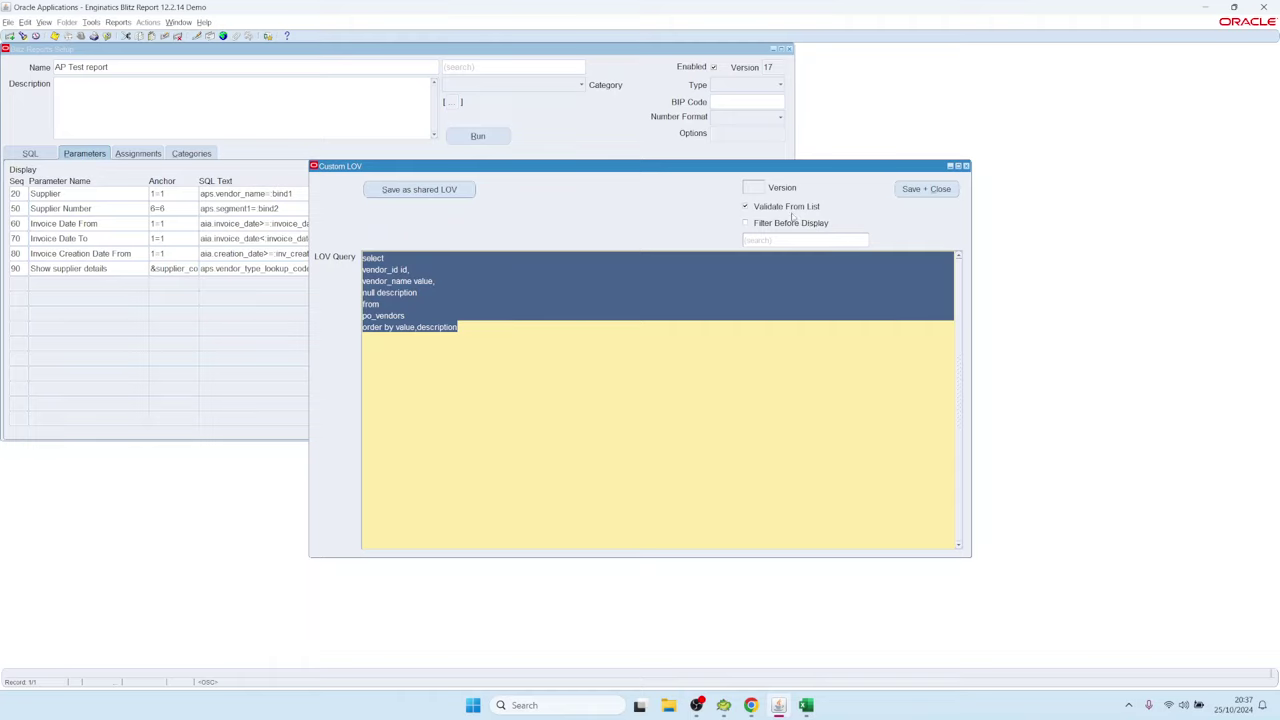
pyautogui.click(482, 330)
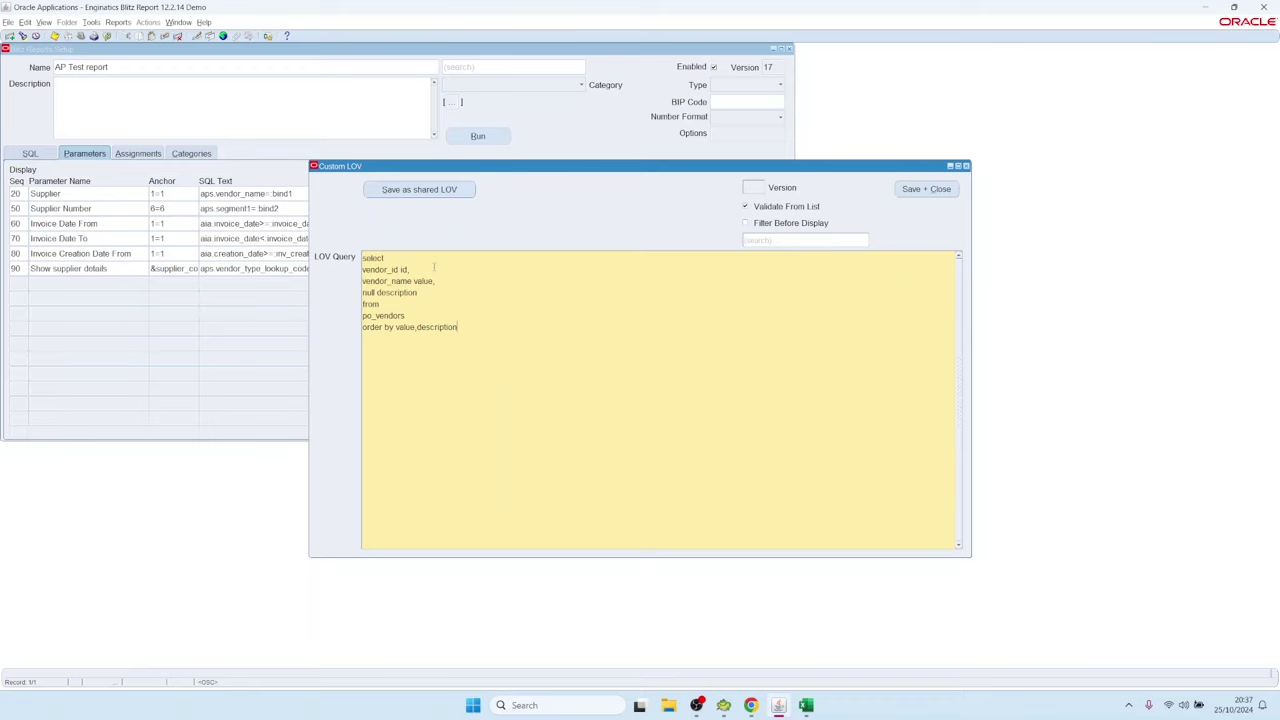
pyautogui.moveTo(500, 170); pyautogui.dragTo(612, 217)
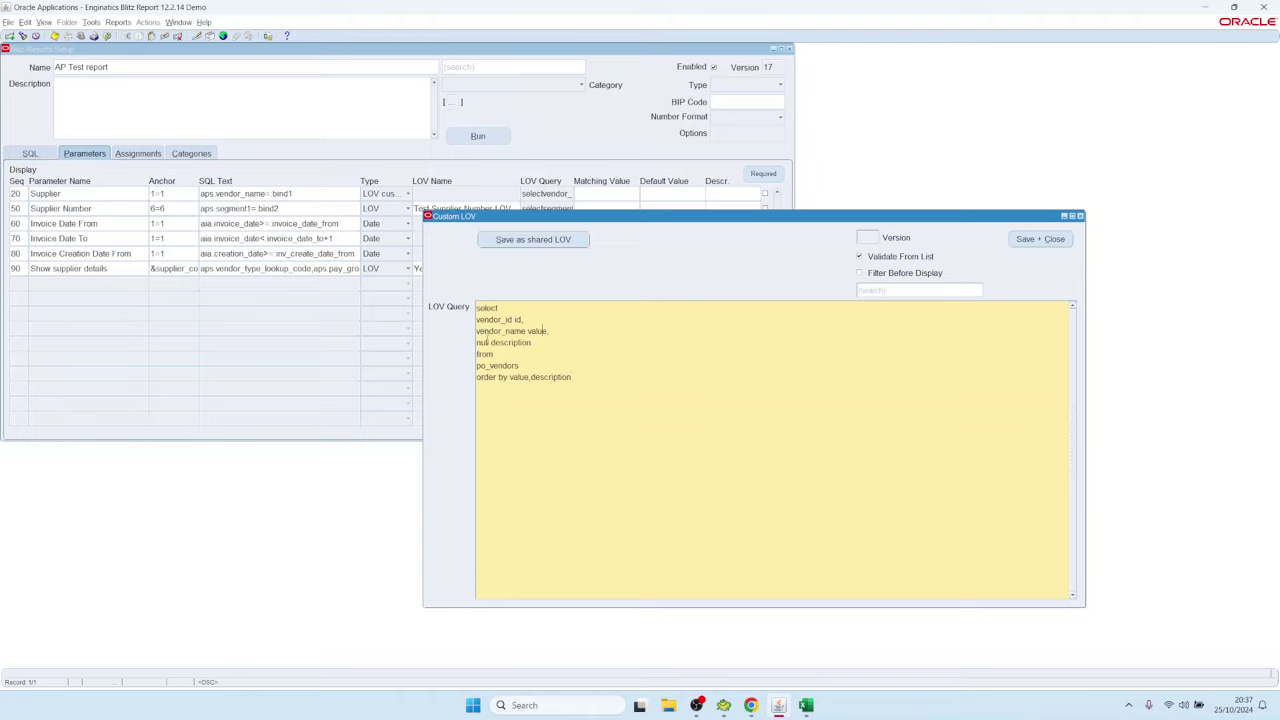
# - Remove the vendor_id id, line from the Supplier parameter's custom LOV query and save and close the LOV
pyautogui.moveTo(490, 342); pyautogui.dragTo(532, 342)
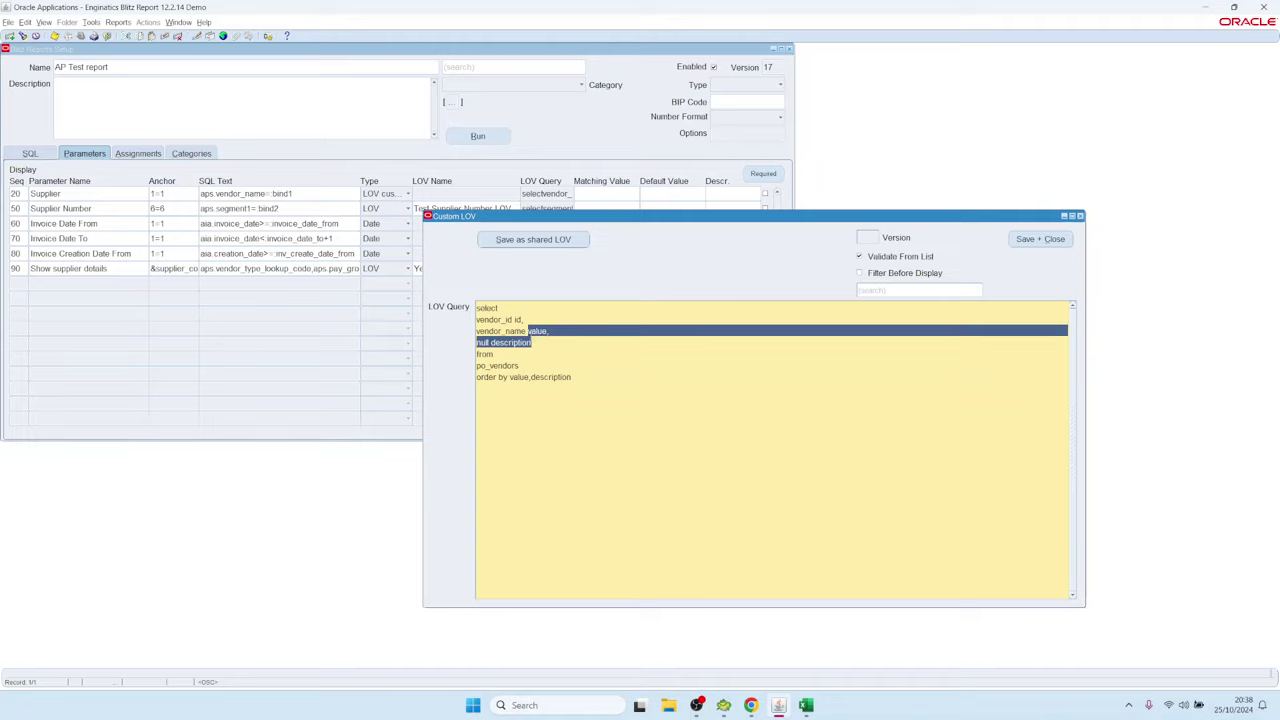
pyautogui.click(523, 319)
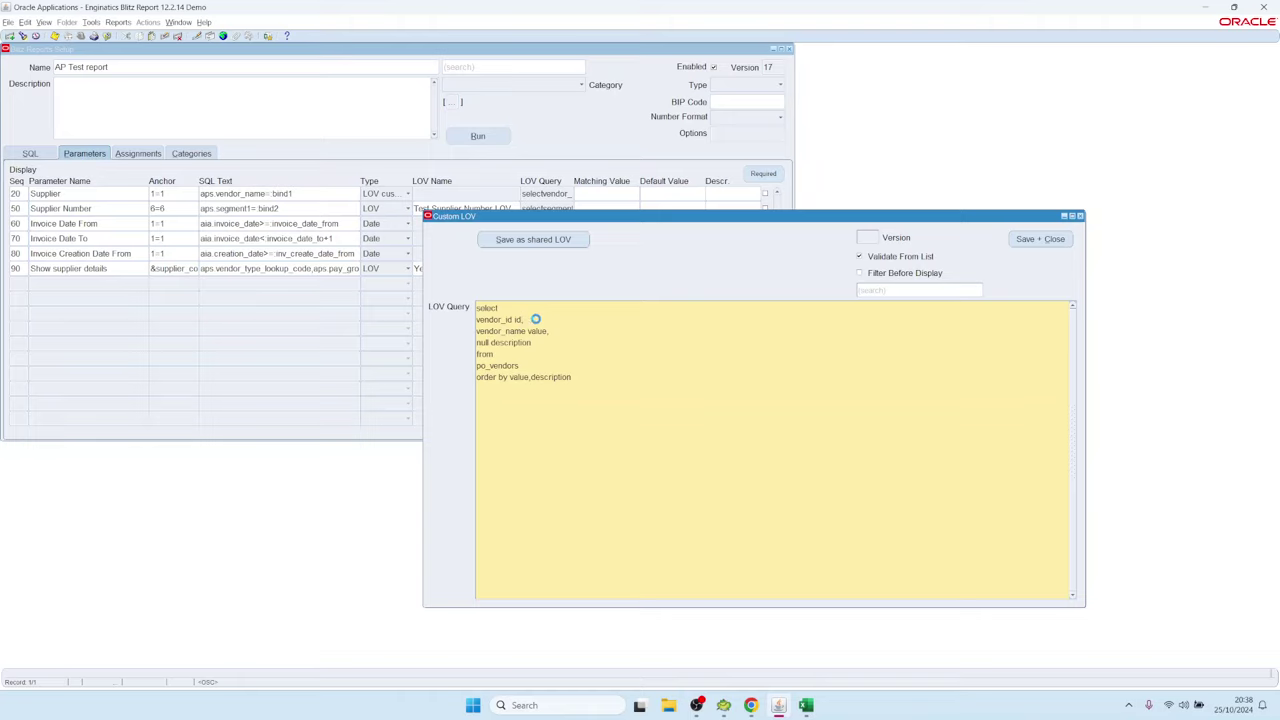
pyautogui.moveTo(523, 319); pyautogui.dragTo(474, 320)
pyautogui.press('BackSpace')
pyautogui.press('BackSpace')
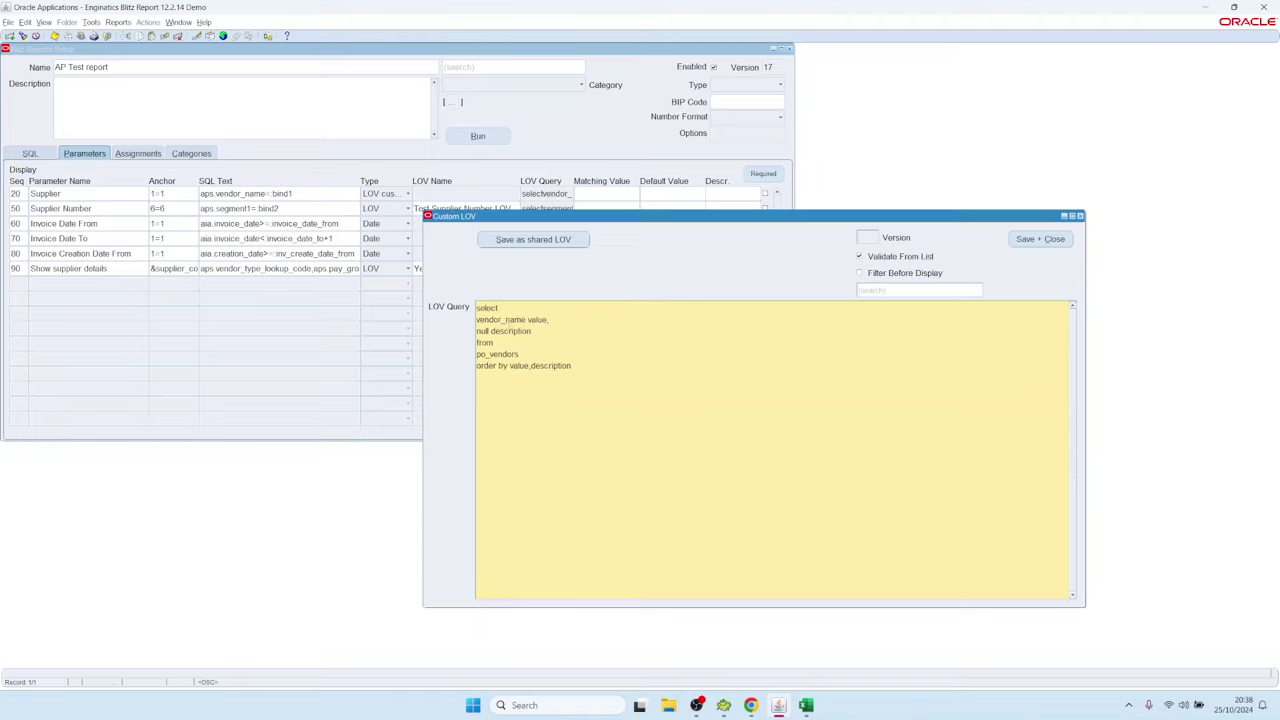
pyautogui.click(510, 319)
pyautogui.moveTo(525, 319); pyautogui.dragTo(478, 319)
pyautogui.click(1038, 239)
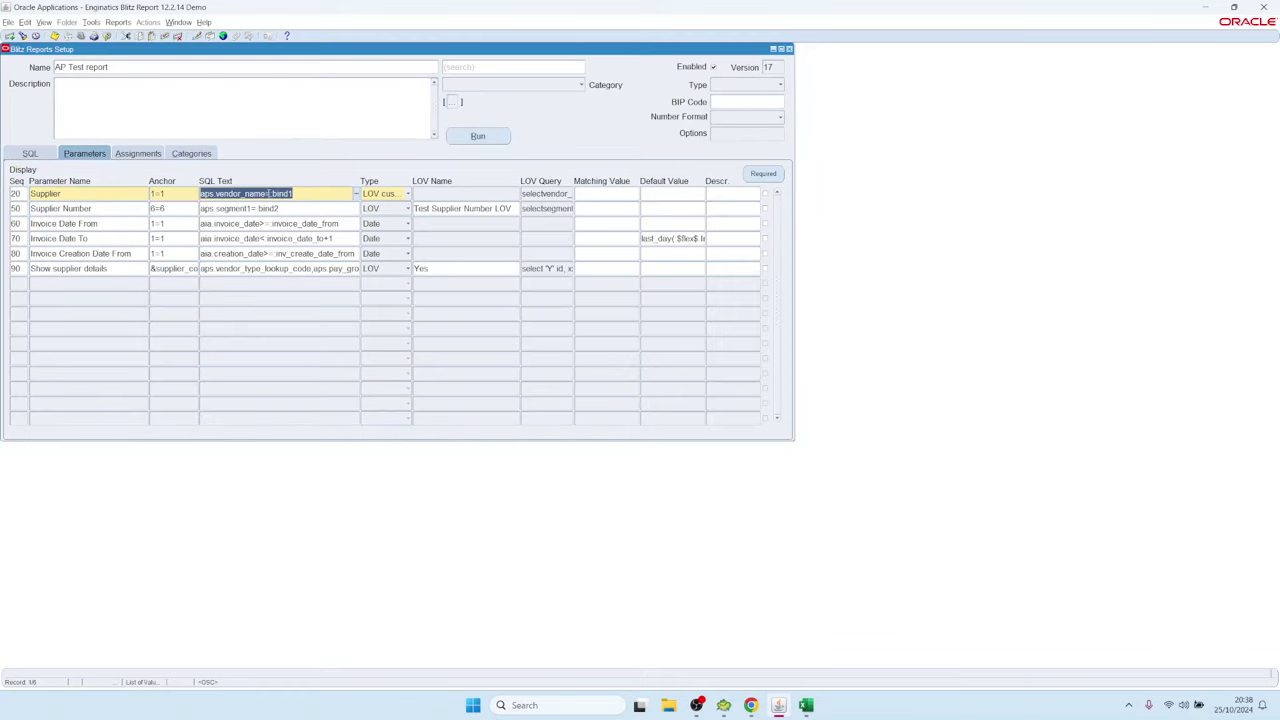
# - Reopen the Supplier parameter's custom LOV query, add vendor_id id, on a new line after select, and save and close it
pyautogui.moveTo(283, 193); pyautogui.dragTo(293, 193)
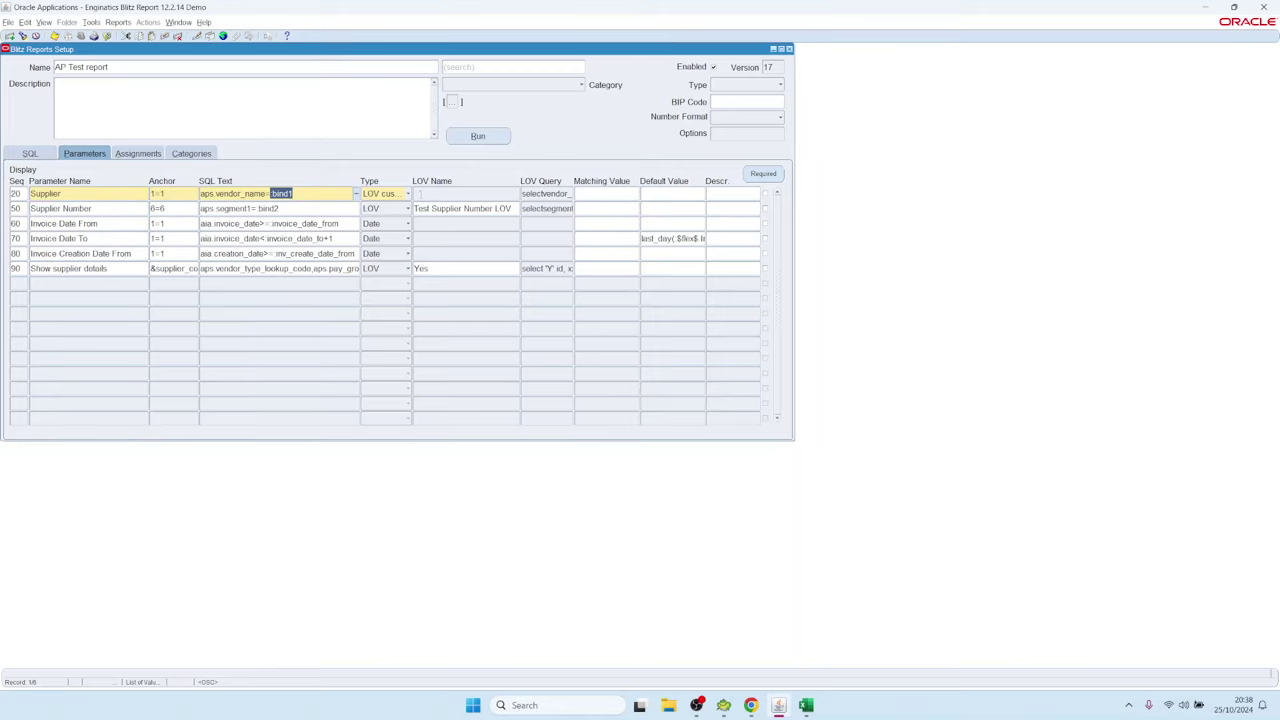
pyautogui.doubleClick(546, 193)
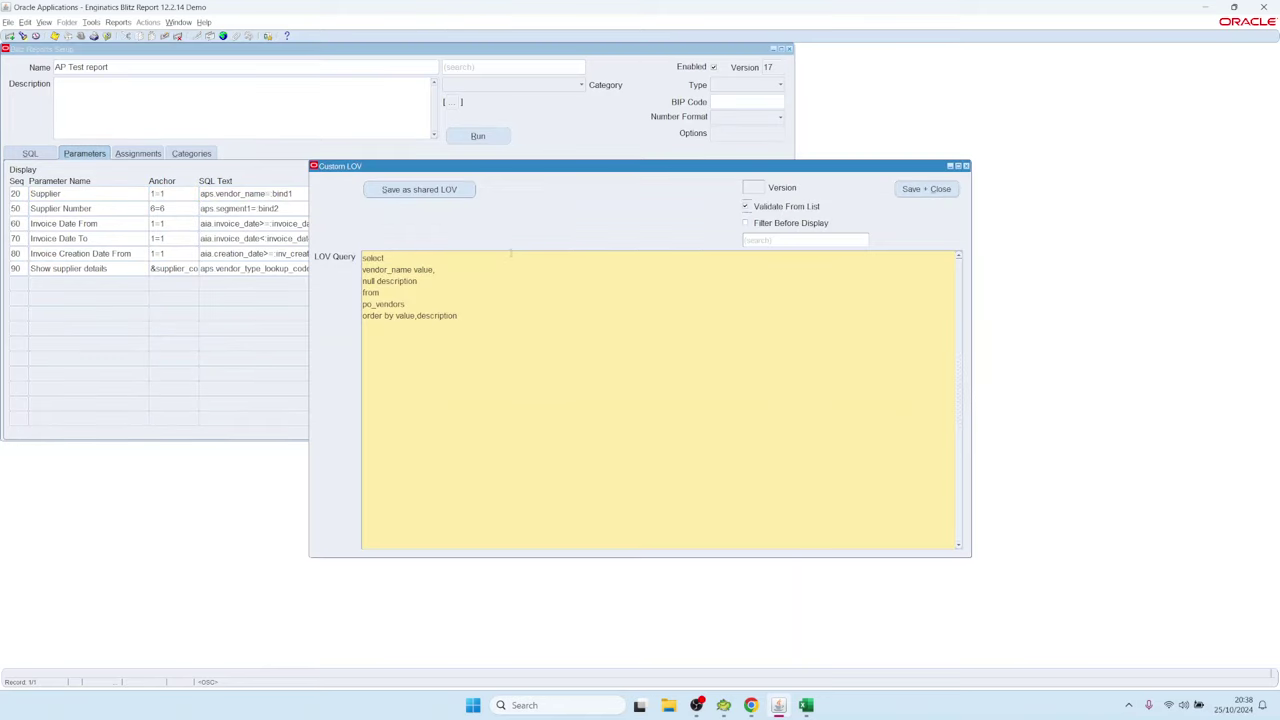
pyautogui.hotkey('ctrl', 'a')
pyautogui.press('Up')
pyautogui.press('Return')
pyautogui.write('vendor_id id,')
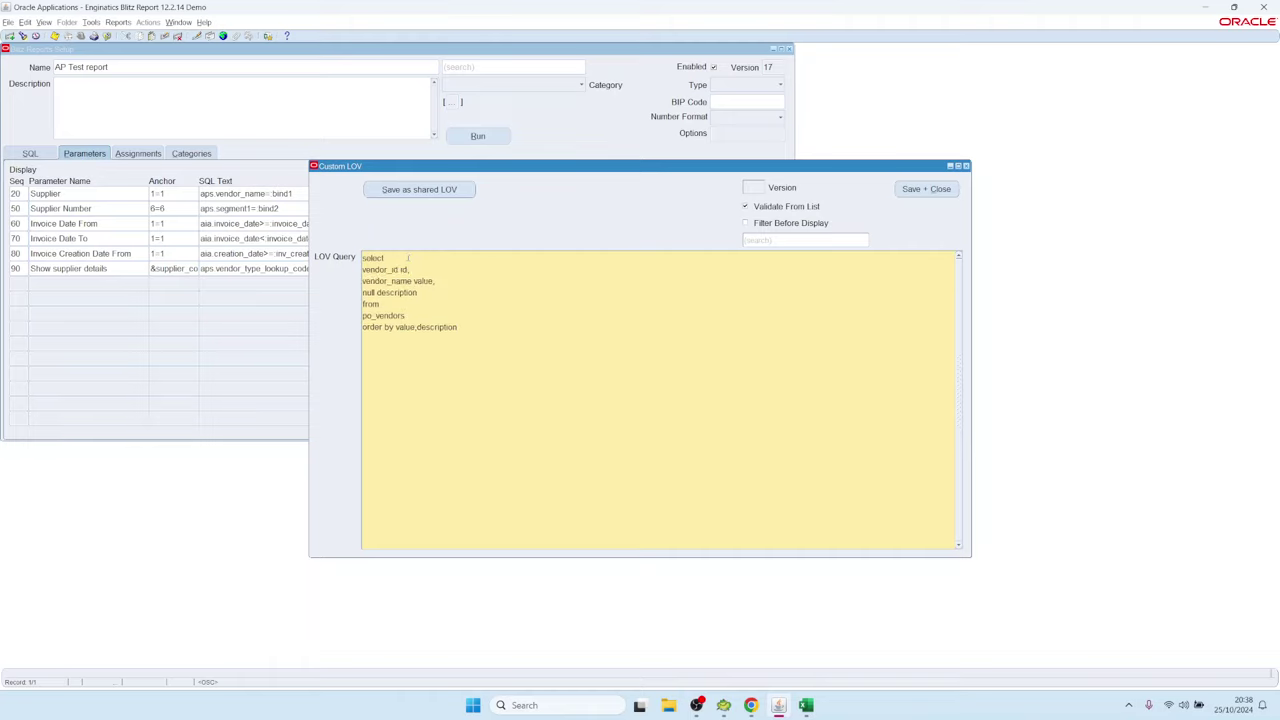
pyautogui.moveTo(410, 269); pyautogui.dragTo(362, 269)
pyautogui.moveTo(437, 281); pyautogui.dragTo(346, 277)
pyautogui.click(418, 269)
pyautogui.moveTo(411, 269); pyautogui.dragTo(362, 269)
pyautogui.click(375, 269)
pyautogui.click(926, 189)
# - Change the Supplier parameter's SQL text to aps.vendor_id=:bind1
pyautogui.click(286, 193)
pyautogui.click(247, 193)
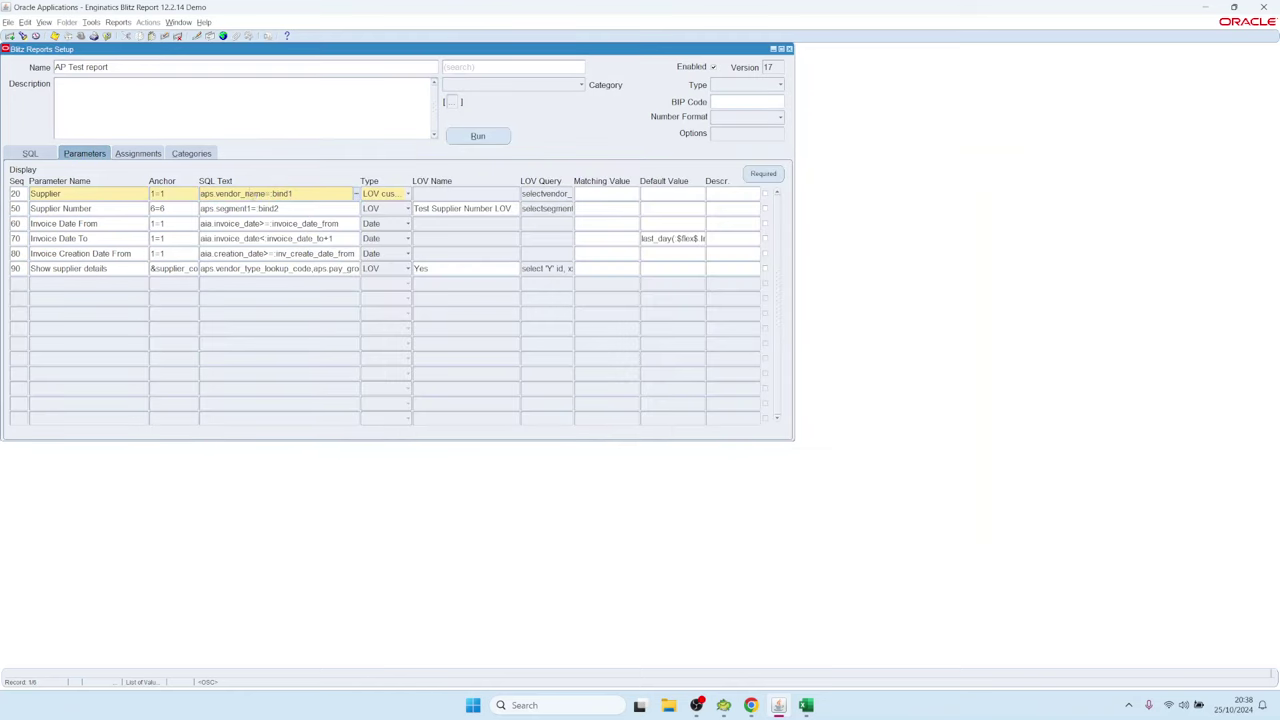
pyautogui.hotkey('ctrl', 'shift', 'Right')
pyautogui.write('id')
# - Run AP Test report with 3M Health Care chosen as the supplier
pyautogui.click(478, 136)
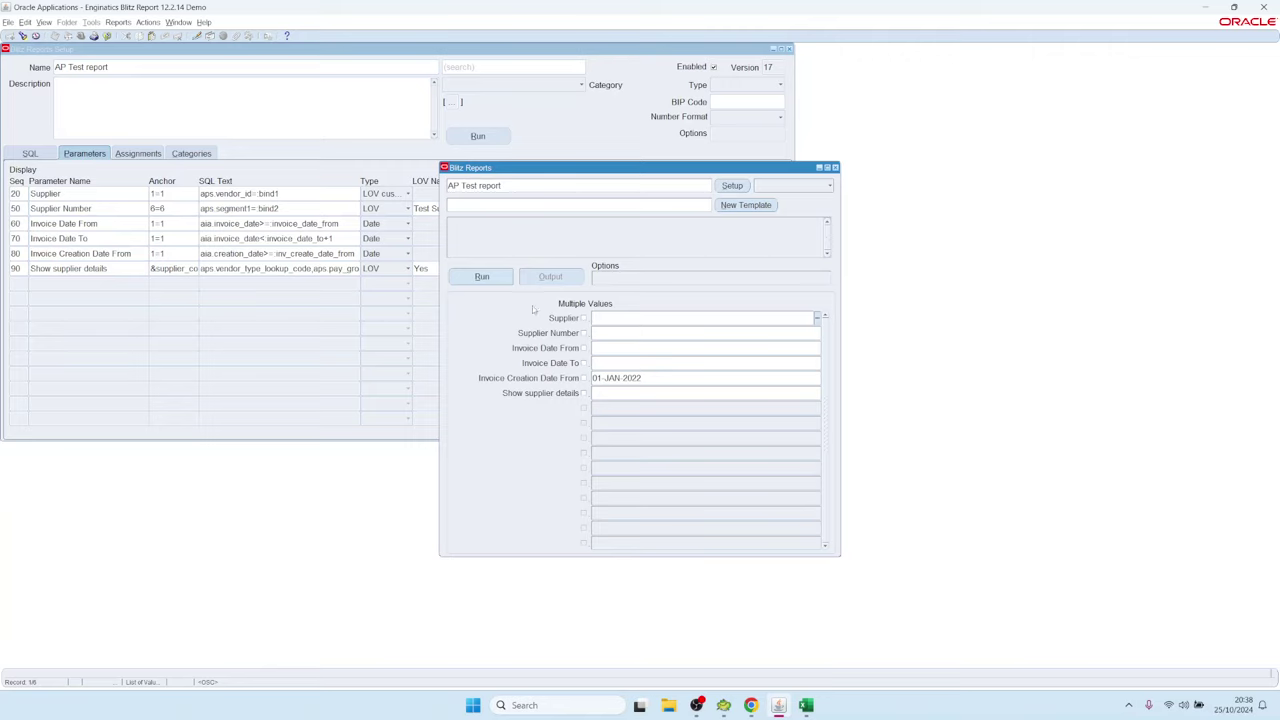
pyautogui.doubleClick(624, 318)
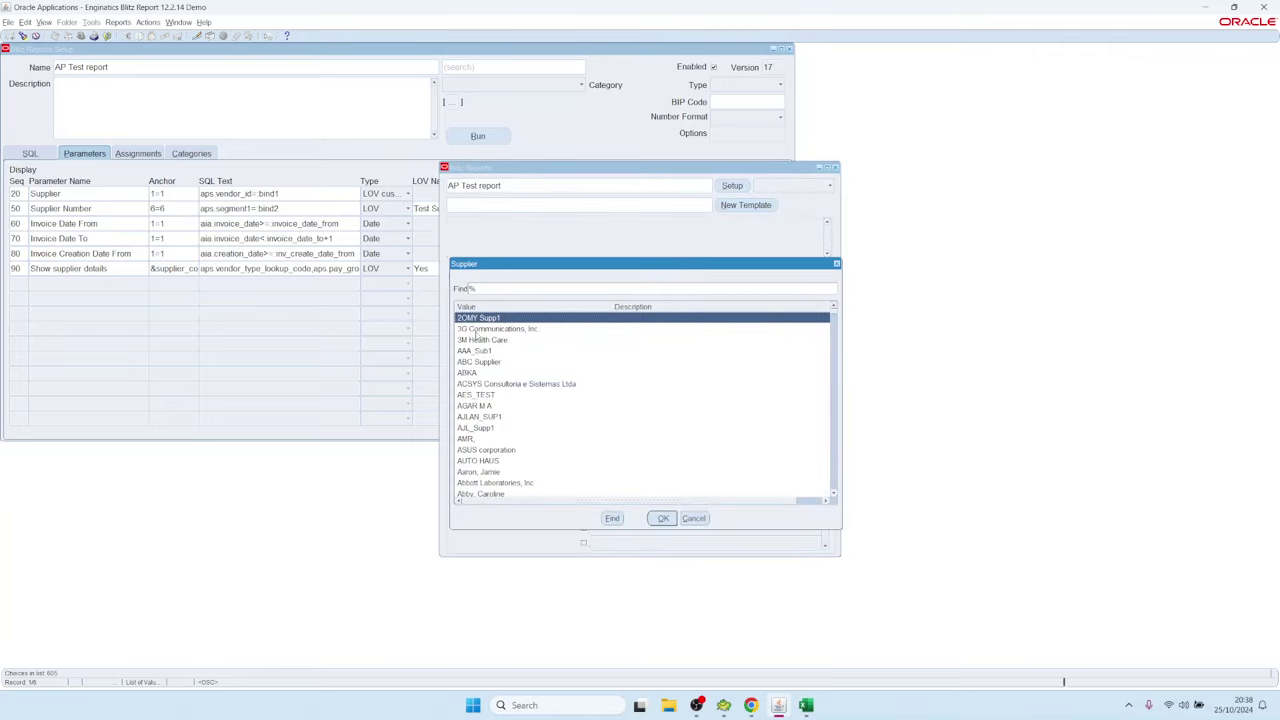
pyautogui.doubleClick(481, 340)
pyautogui.click(481, 276)
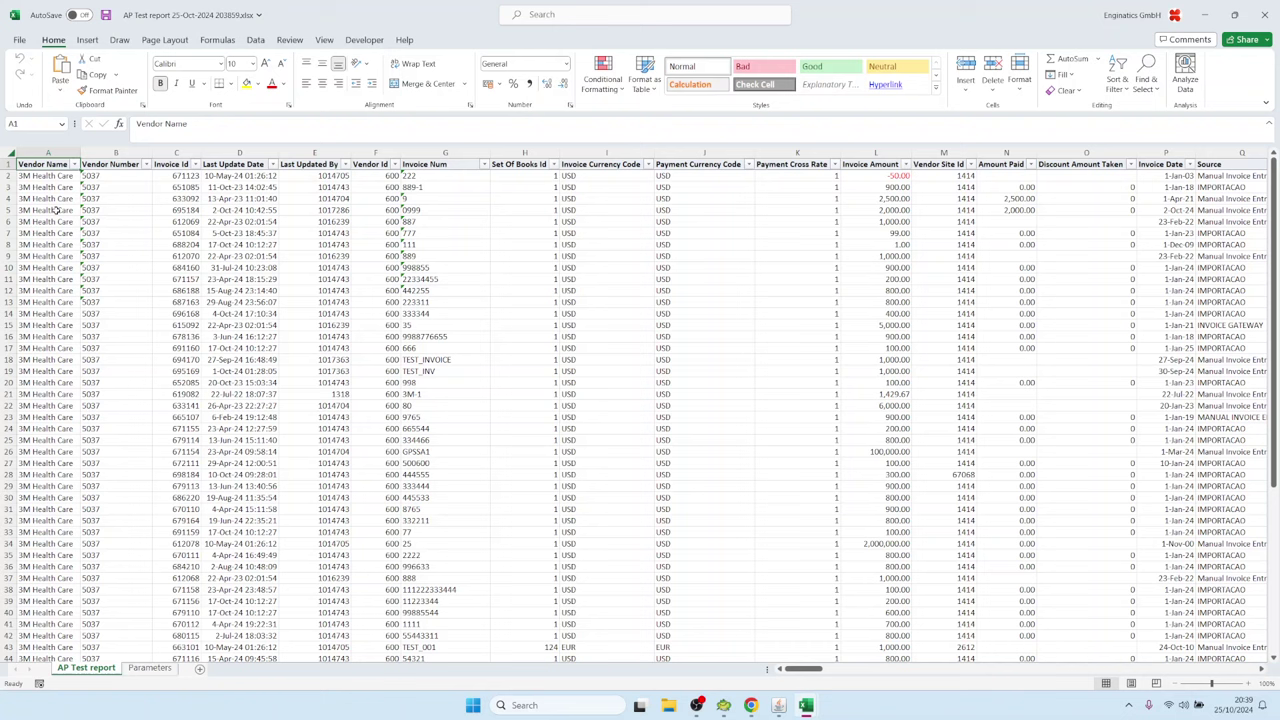
# - Examine the Vendor Name column in the Excel output and the executed SQL on the Parameters sheet
pyautogui.moveTo(57, 210); pyautogui.dragTo(80, 430)
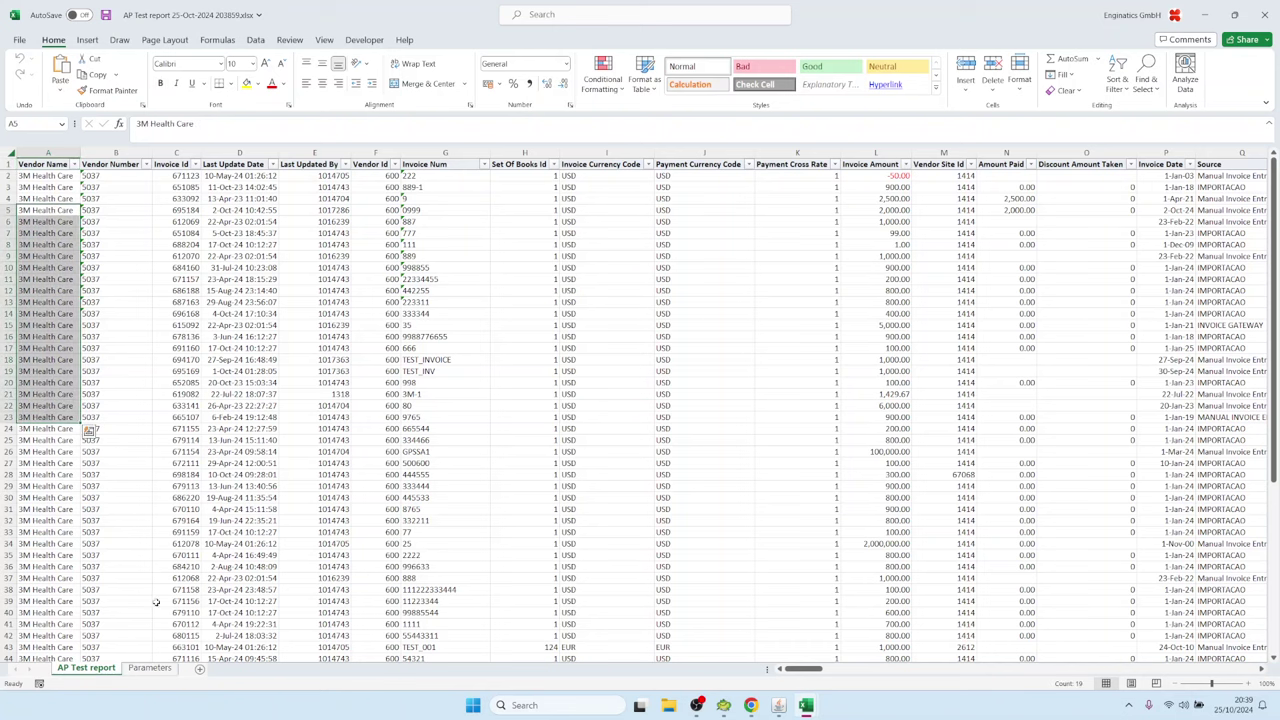
pyautogui.click(152, 668)
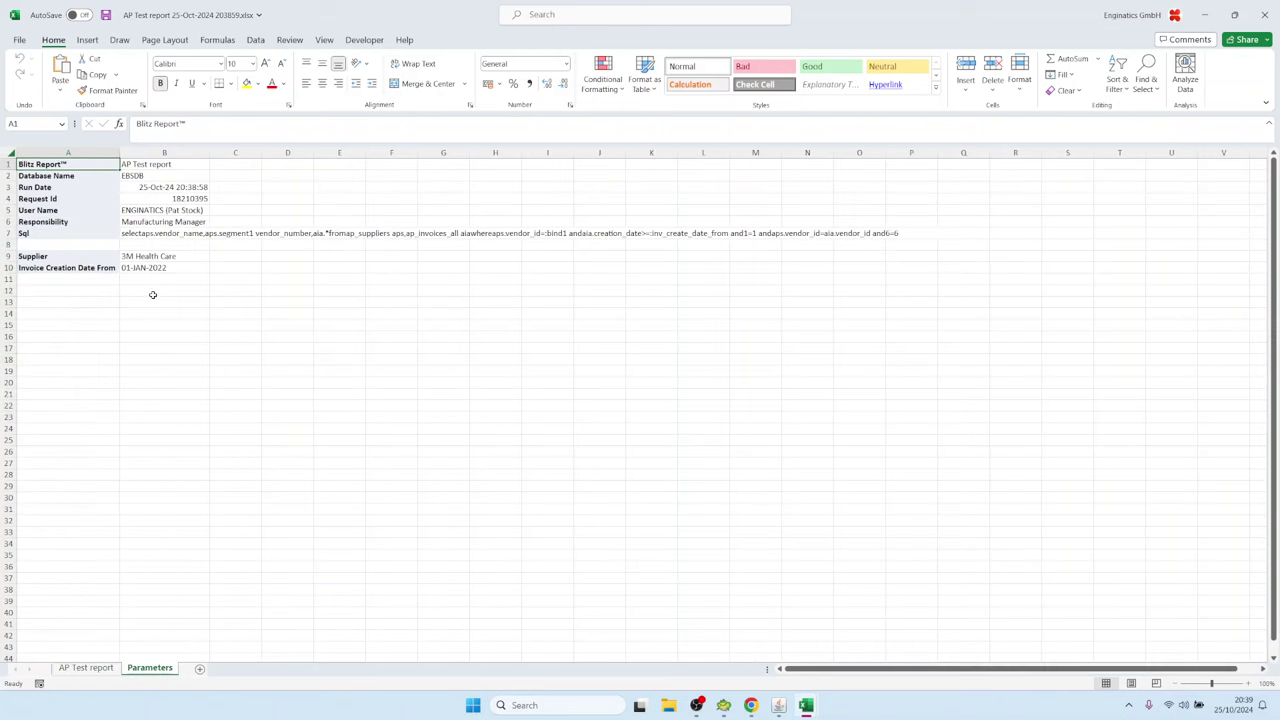
pyautogui.doubleClick(150, 233)
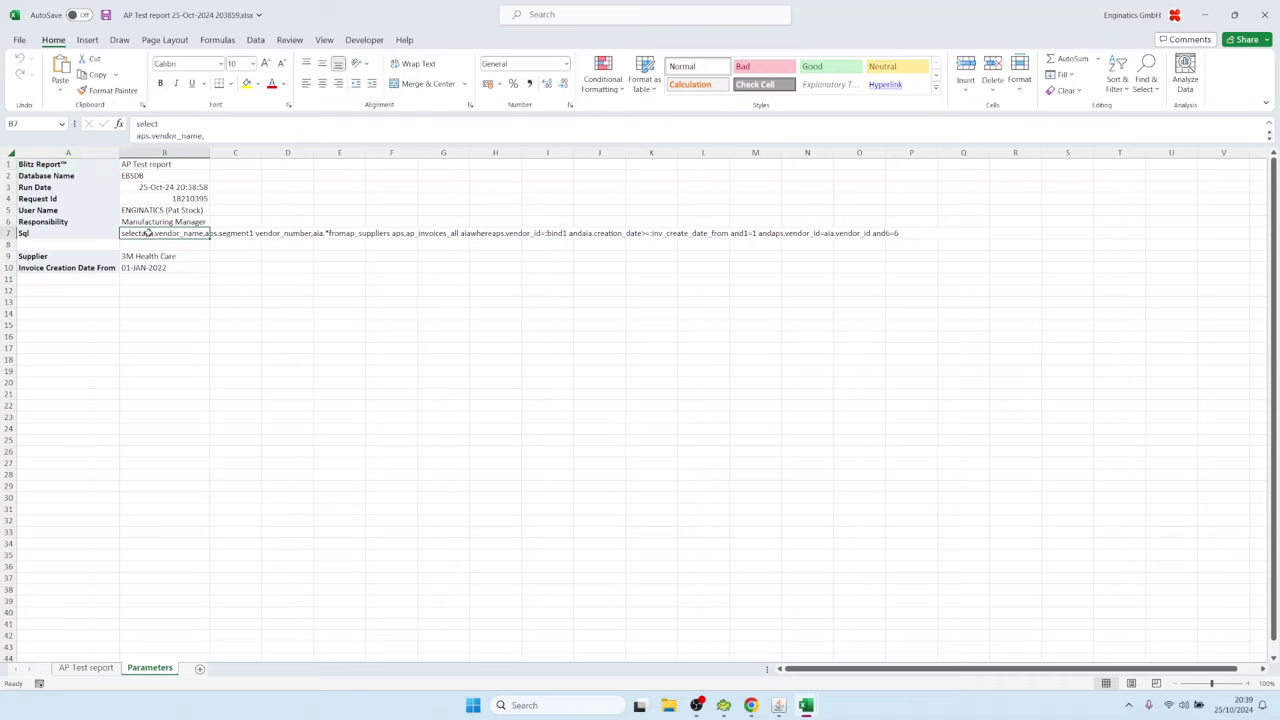
pyautogui.moveTo(213, 325); pyautogui.dragTo(121, 325)
pyautogui.press('Escape')
# - Return to the report setup in Oracle Applications and save the Supplier parameter's custom LOV as a shared LOV named Supplier test LOV
pyautogui.click(778, 705)
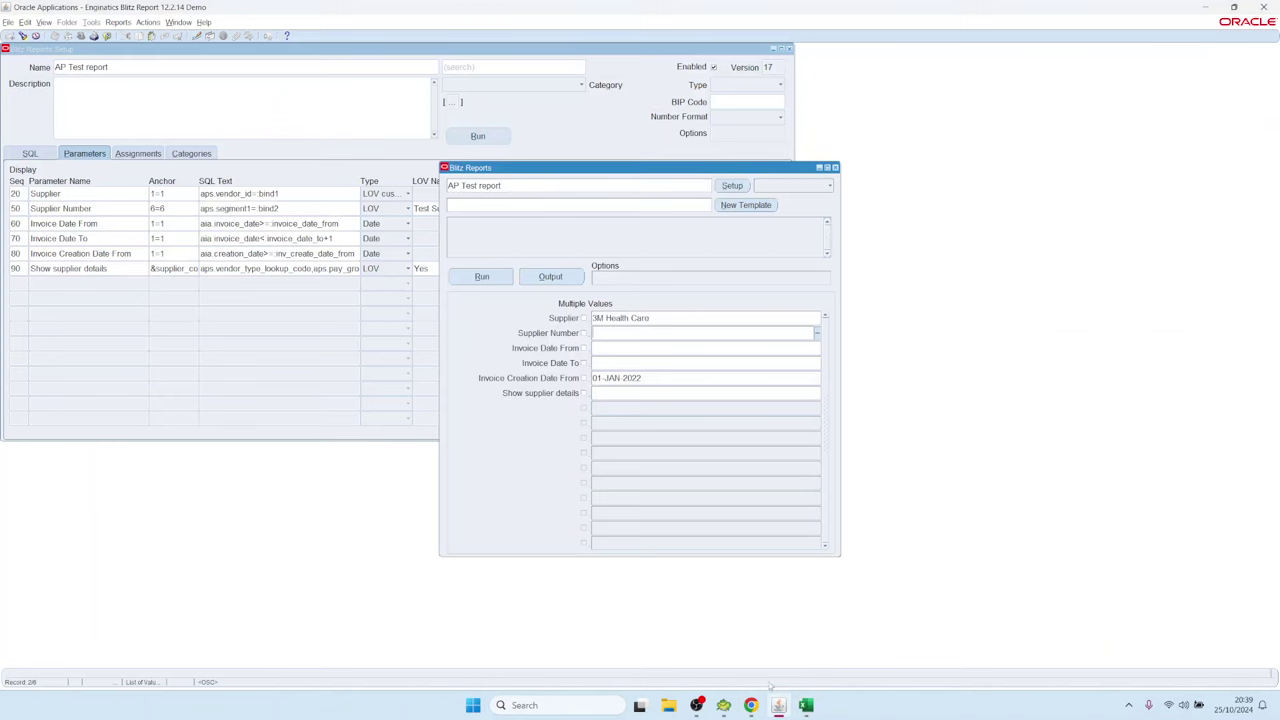
pyautogui.click(731, 186)
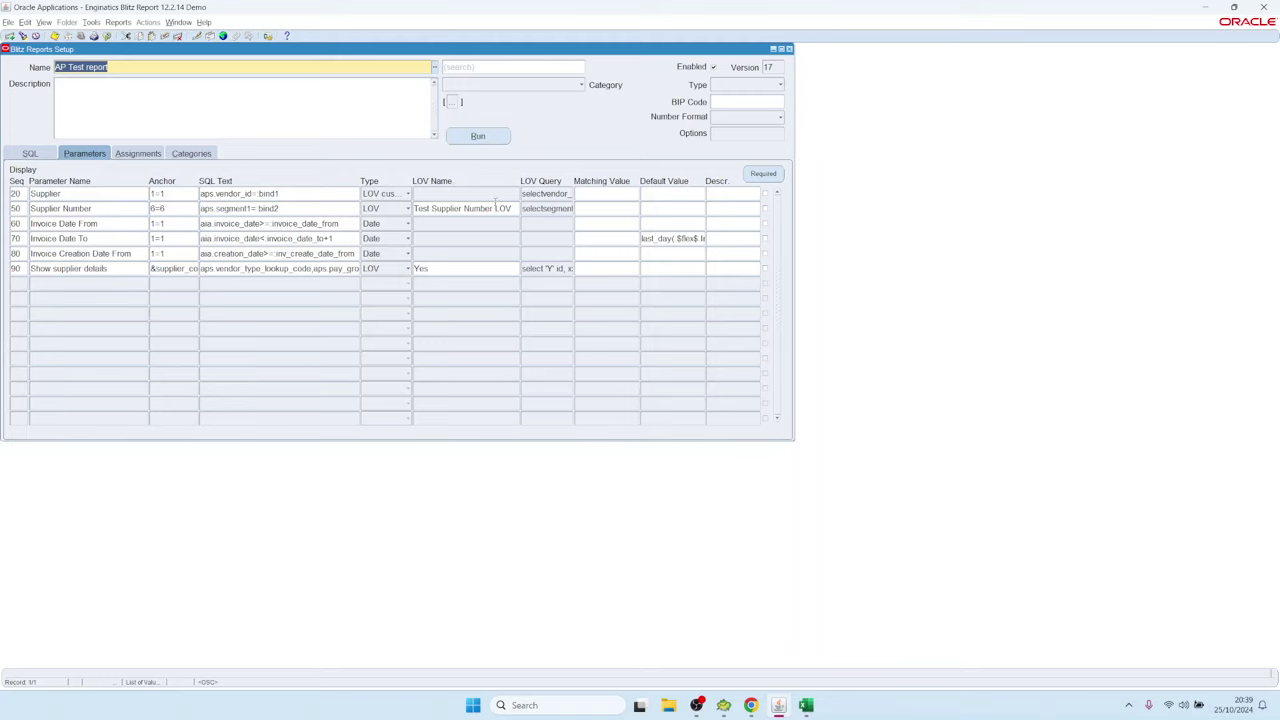
pyautogui.doubleClick(540, 194)
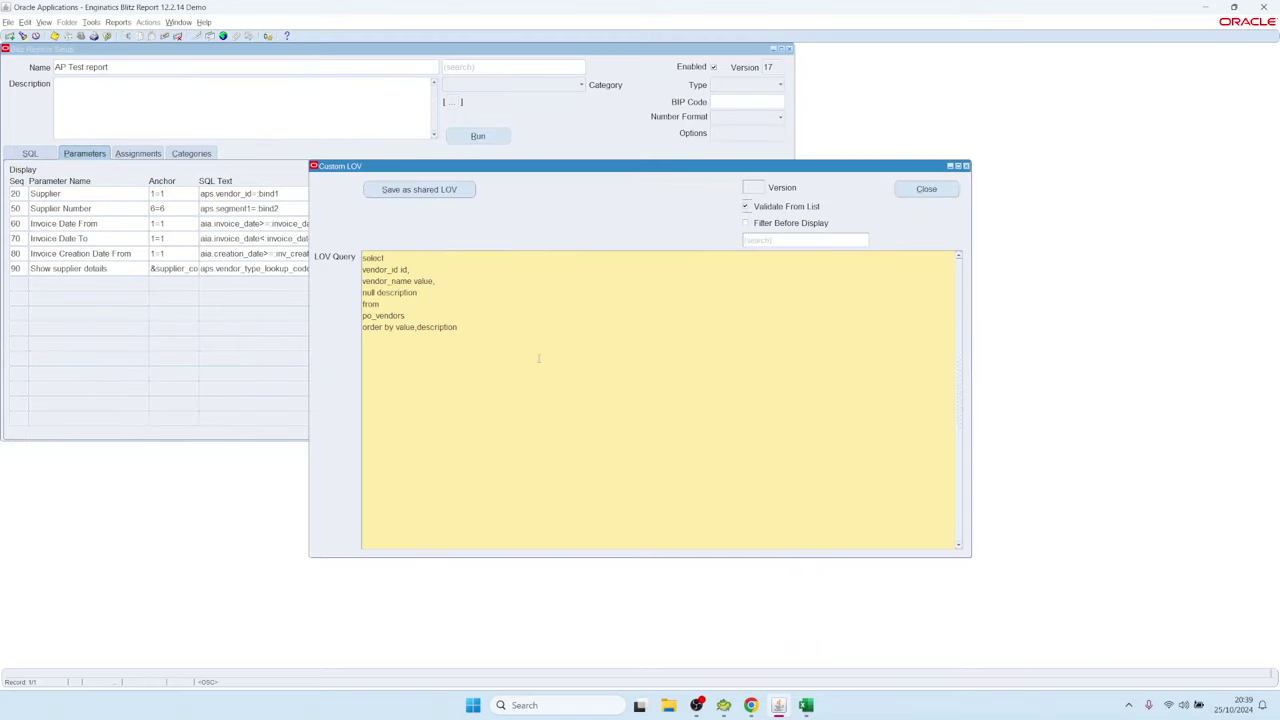
pyautogui.moveTo(640, 166); pyautogui.dragTo(690, 178)
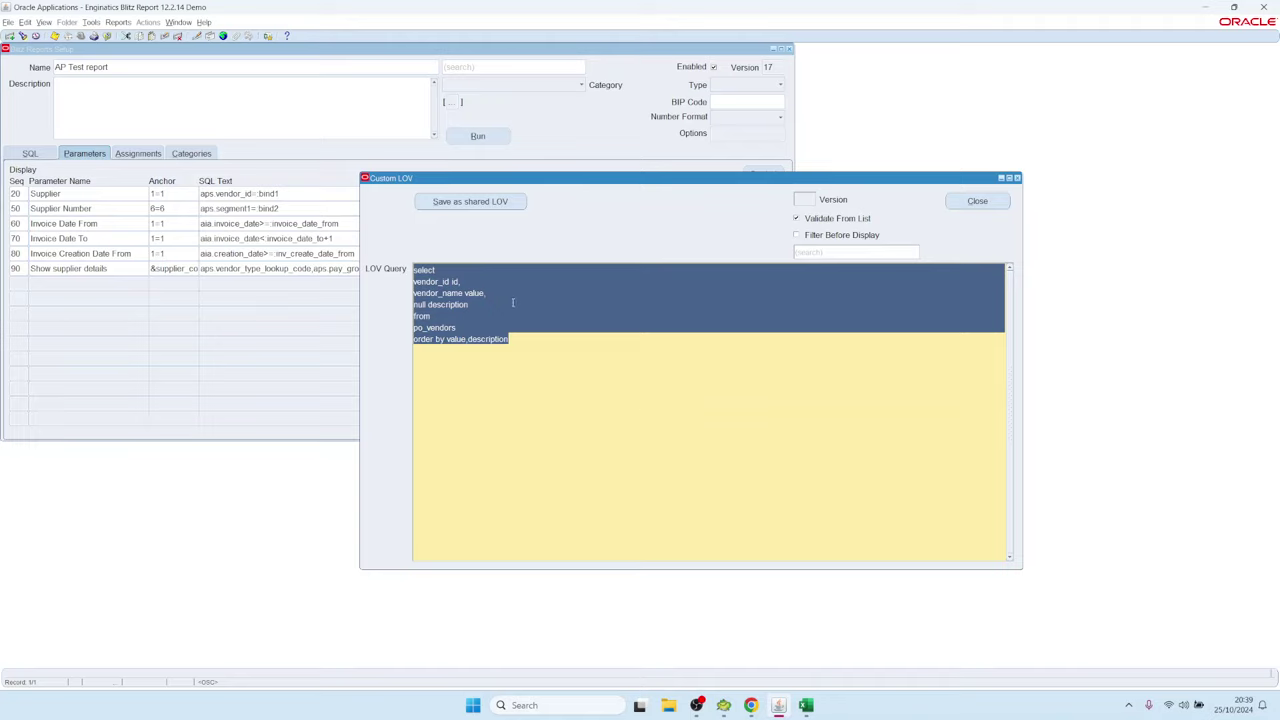
pyautogui.click(466, 201)
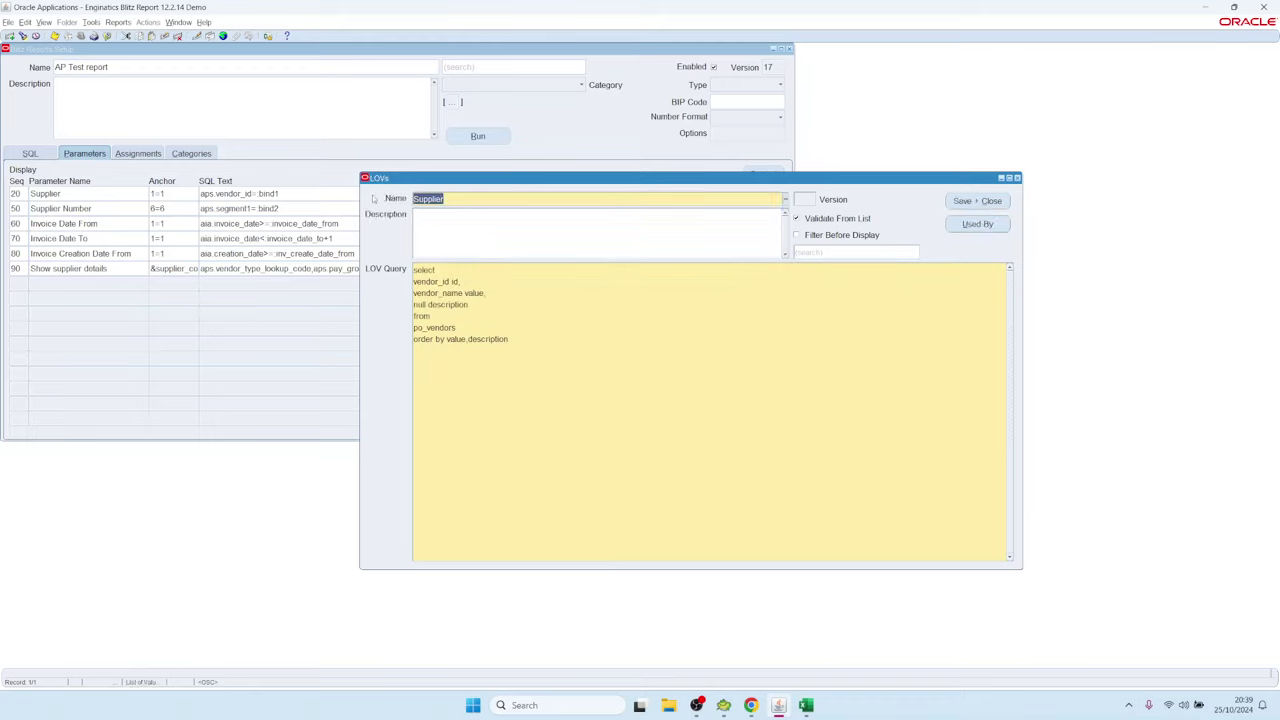
pyautogui.click(441, 253)
pyautogui.write('test LOV')
pyautogui.click(976, 203)
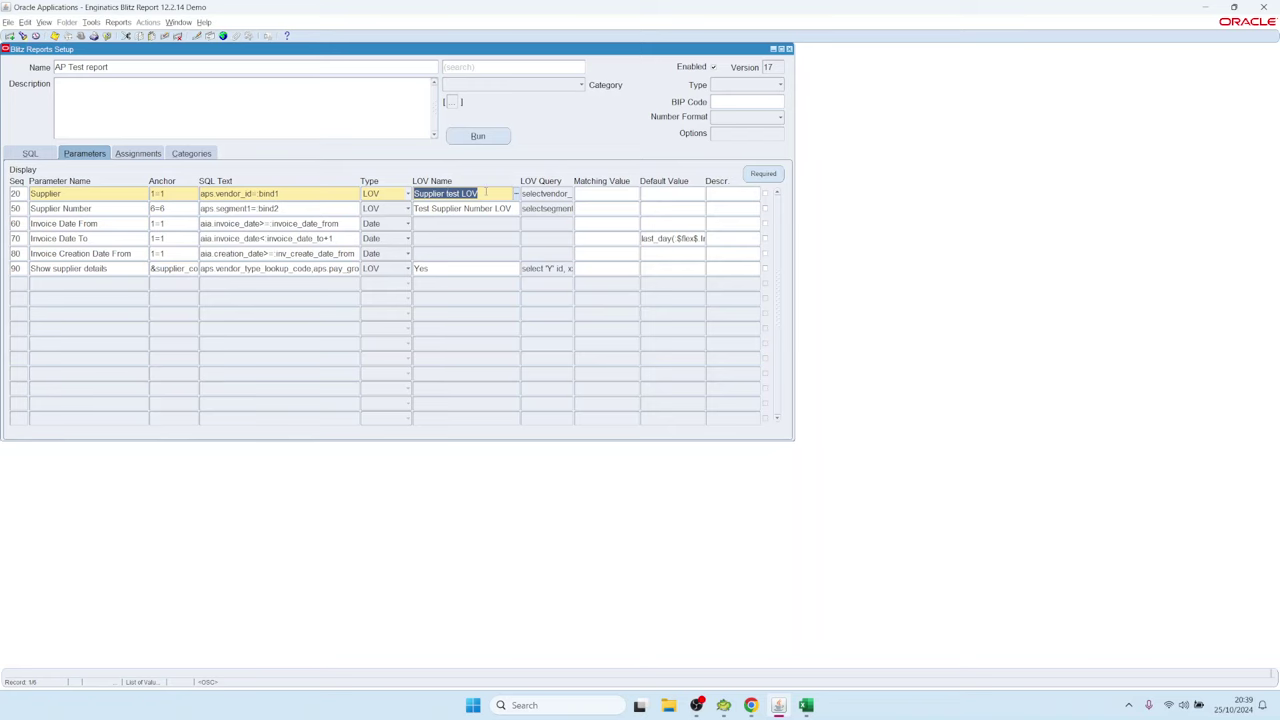
# - Search the shared LOVs for ap s and assign AP Supplier to the Supplier parameter
pyautogui.doubleClick(486, 192)
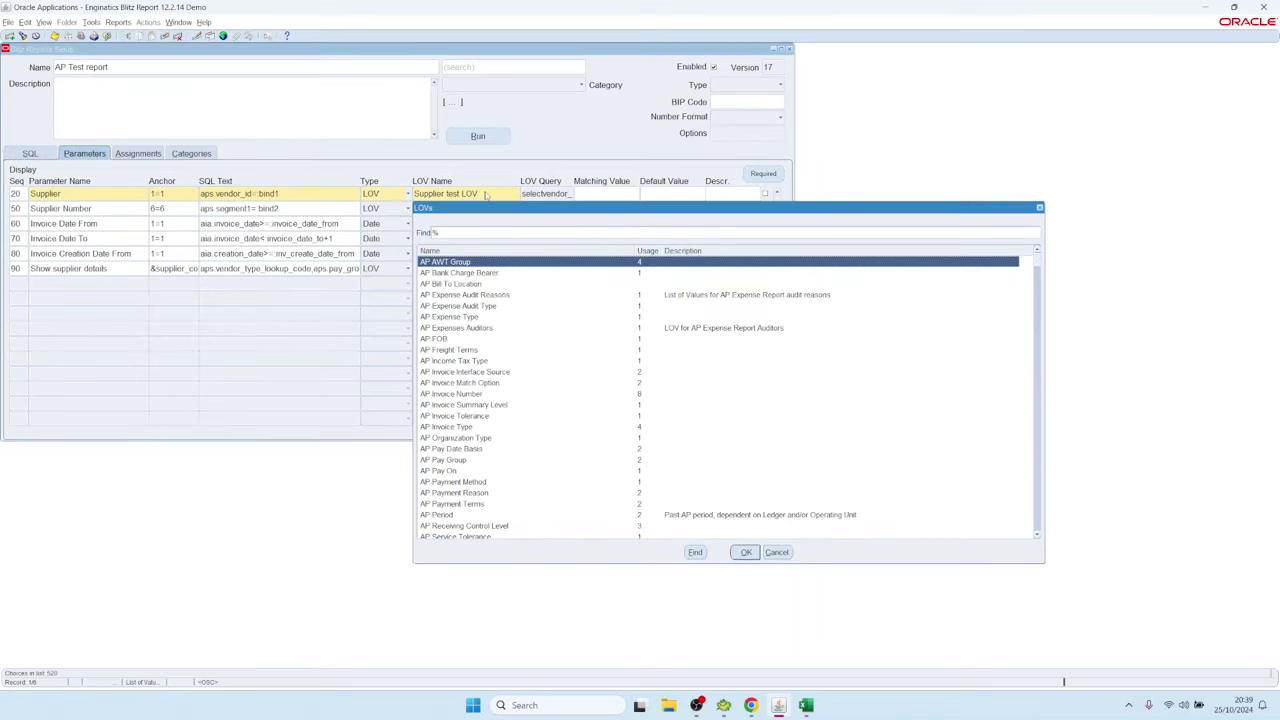
pyautogui.write('ap')
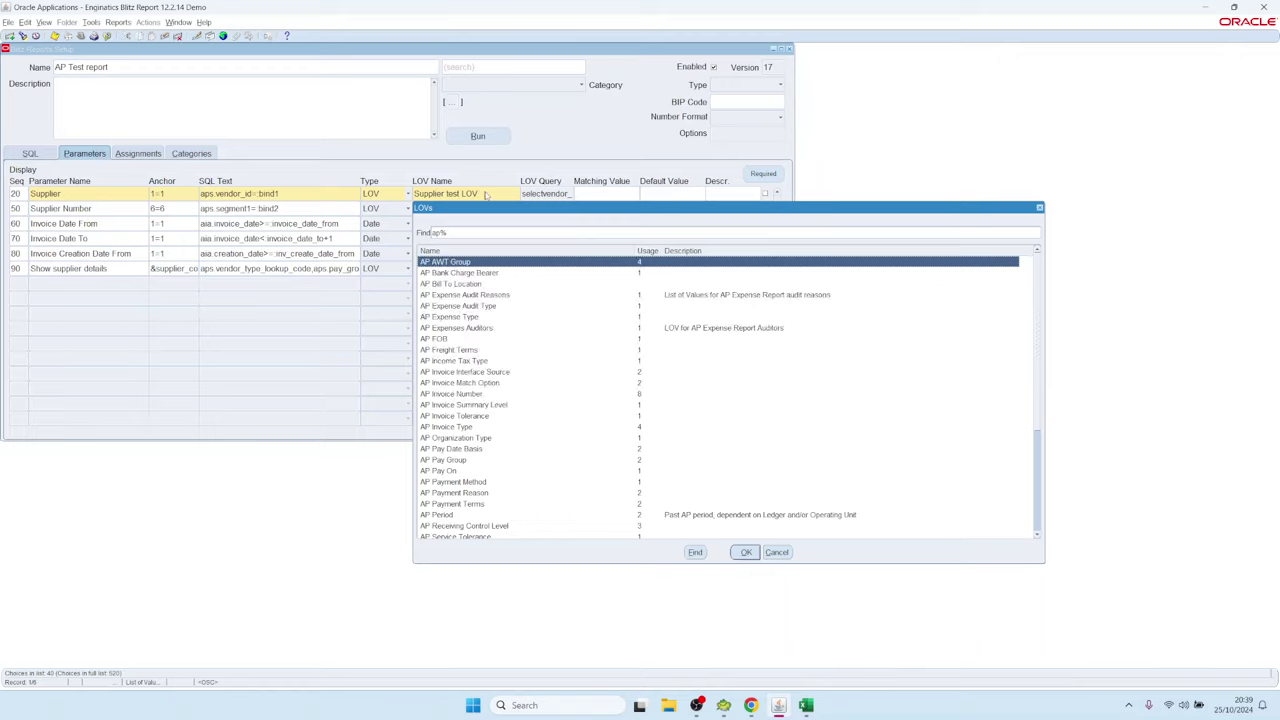
pyautogui.press('Down')
pyautogui.press('Down')
pyautogui.press('Down')
pyautogui.press('Down')
pyautogui.press('Down')
pyautogui.press('Down')
pyautogui.press('Down')
pyautogui.write('s')
pyautogui.press('Down')
pyautogui.press('Down')
pyautogui.press('Down')
pyautogui.press('Down')
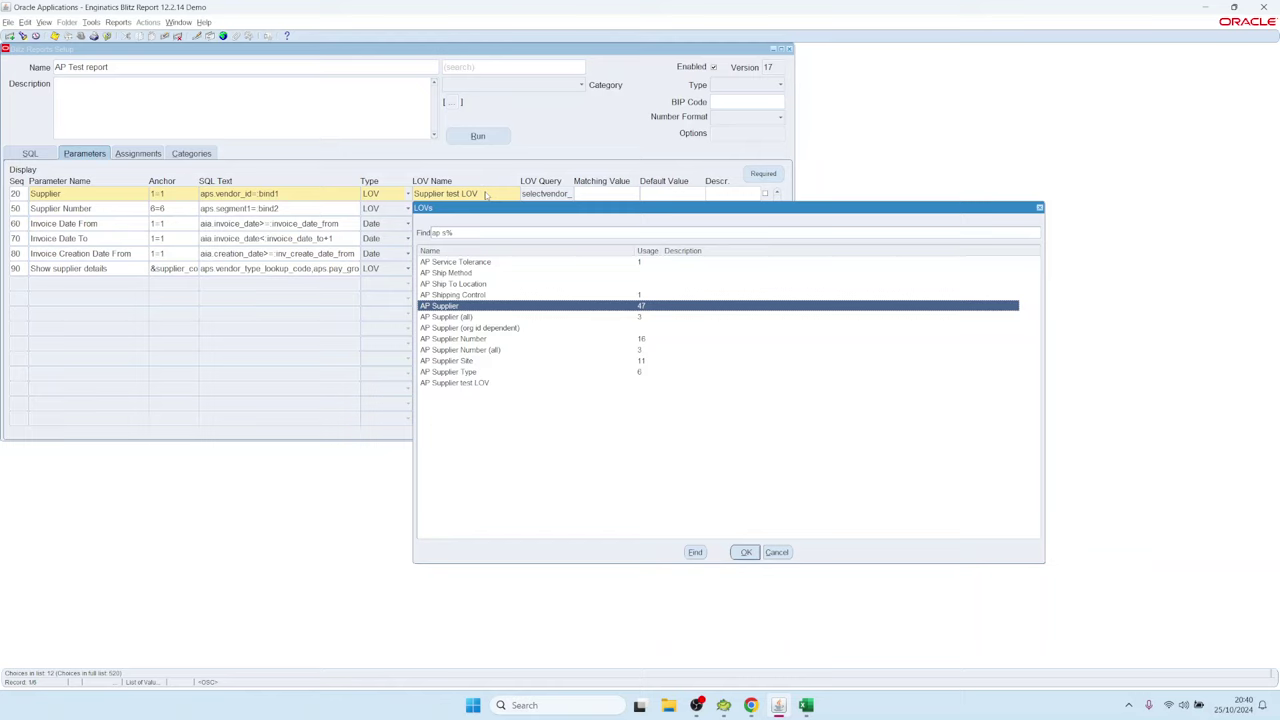
pyautogui.press('Return')
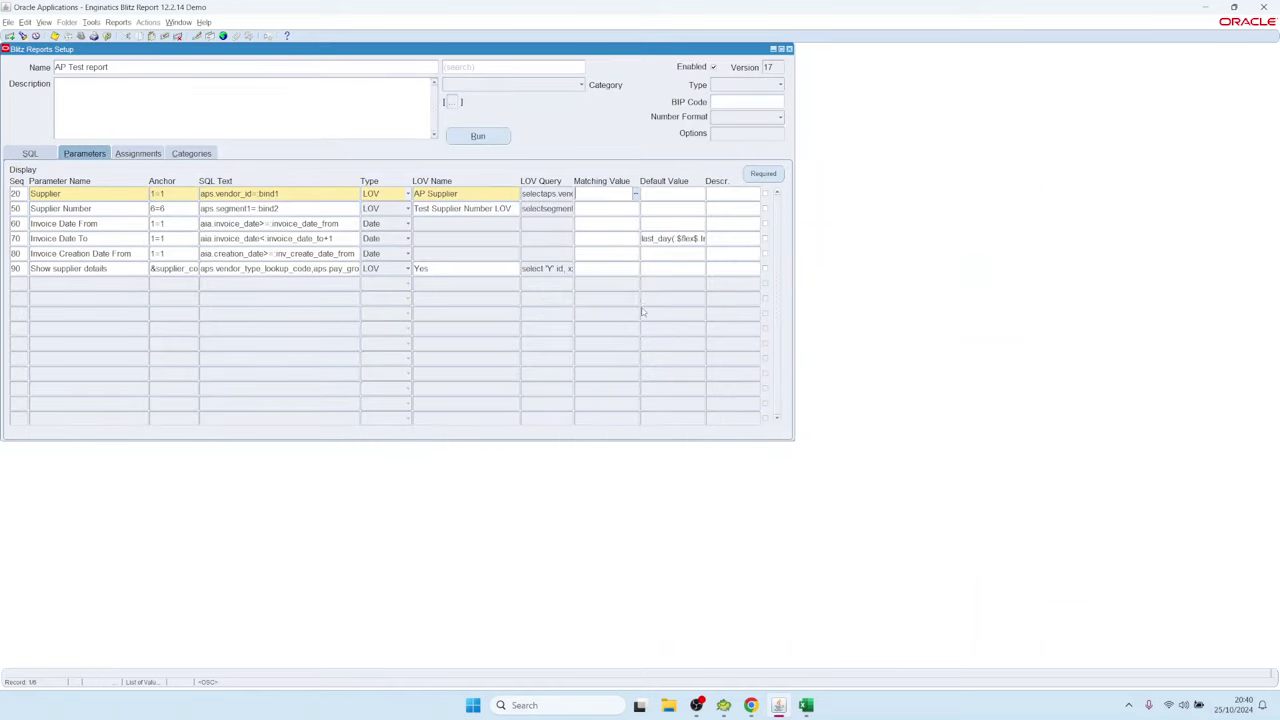
# - Set the Supplier parameter's SQL text to aps.vendor_name=:bind1
pyautogui.click(248, 193)
pyautogui.hotkey('shift', 'Right')
pyautogui.hotkey('shift', 'Right')
pyautogui.write('name')
pyautogui.press('Tab')
pyautogui.press('Tab')
# - Open the AP Supplier LOV, disable Filter Before Display, and save and close it
pyautogui.doubleClick(549, 194)
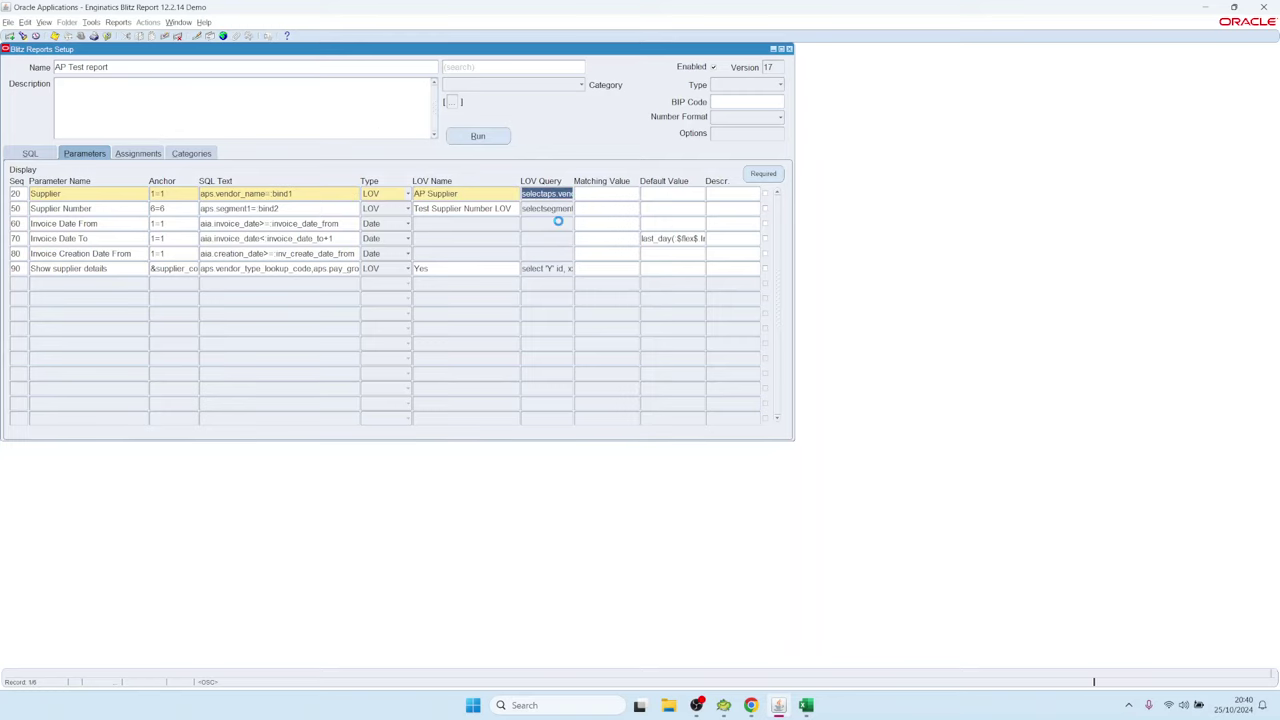
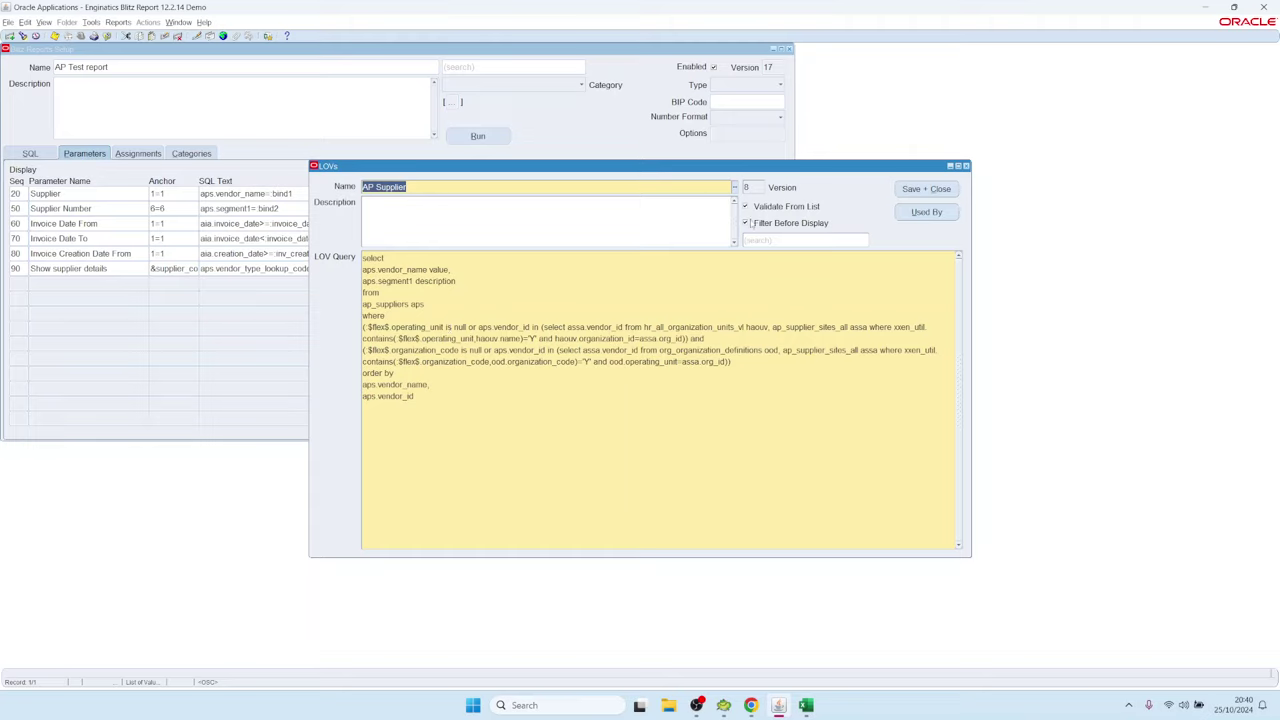
pyautogui.click(745, 222)
pyautogui.click(926, 190)
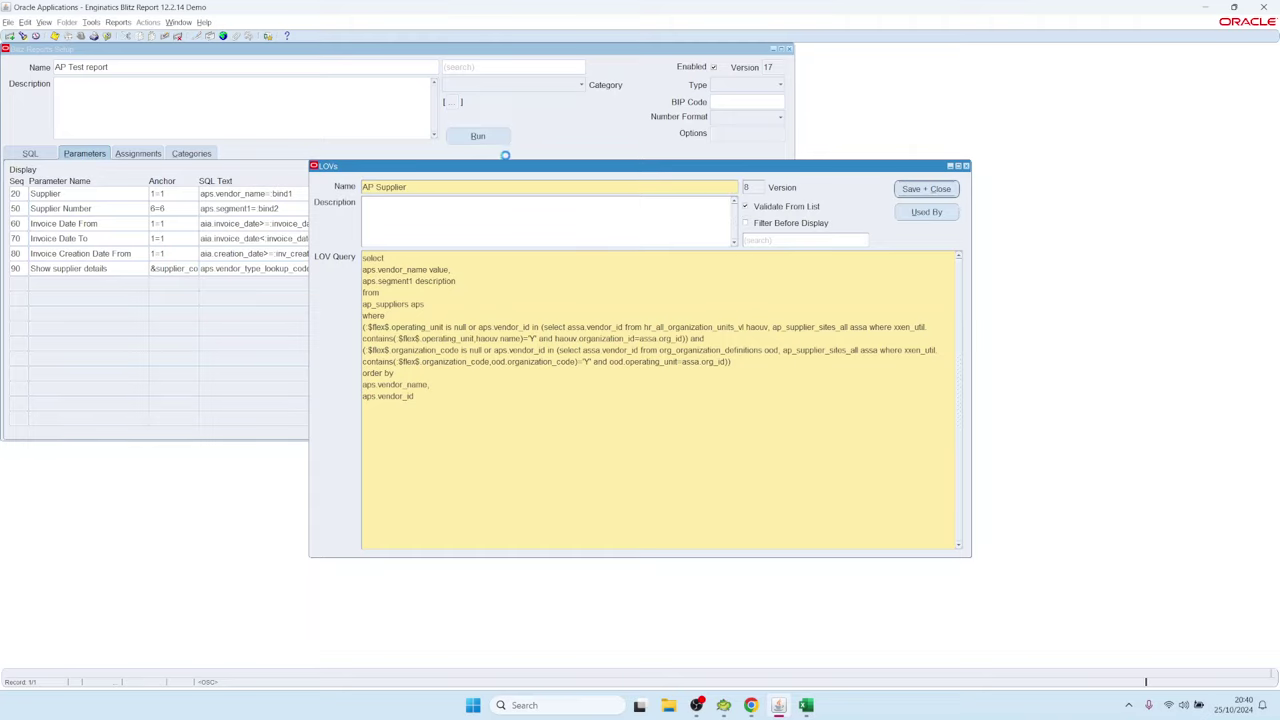
# - Open the run form for AP Test report and choose 3M Health Care from the Supplier list of values
pyautogui.click(480, 136)
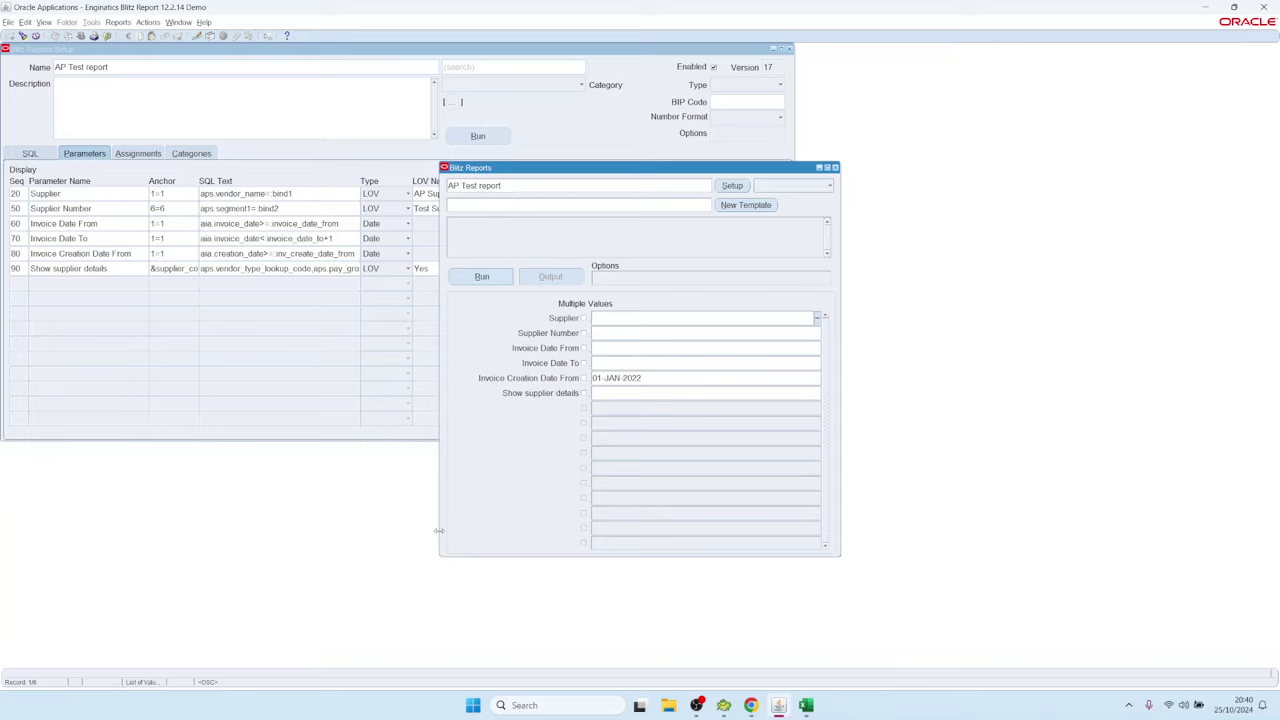
pyautogui.click(733, 186)
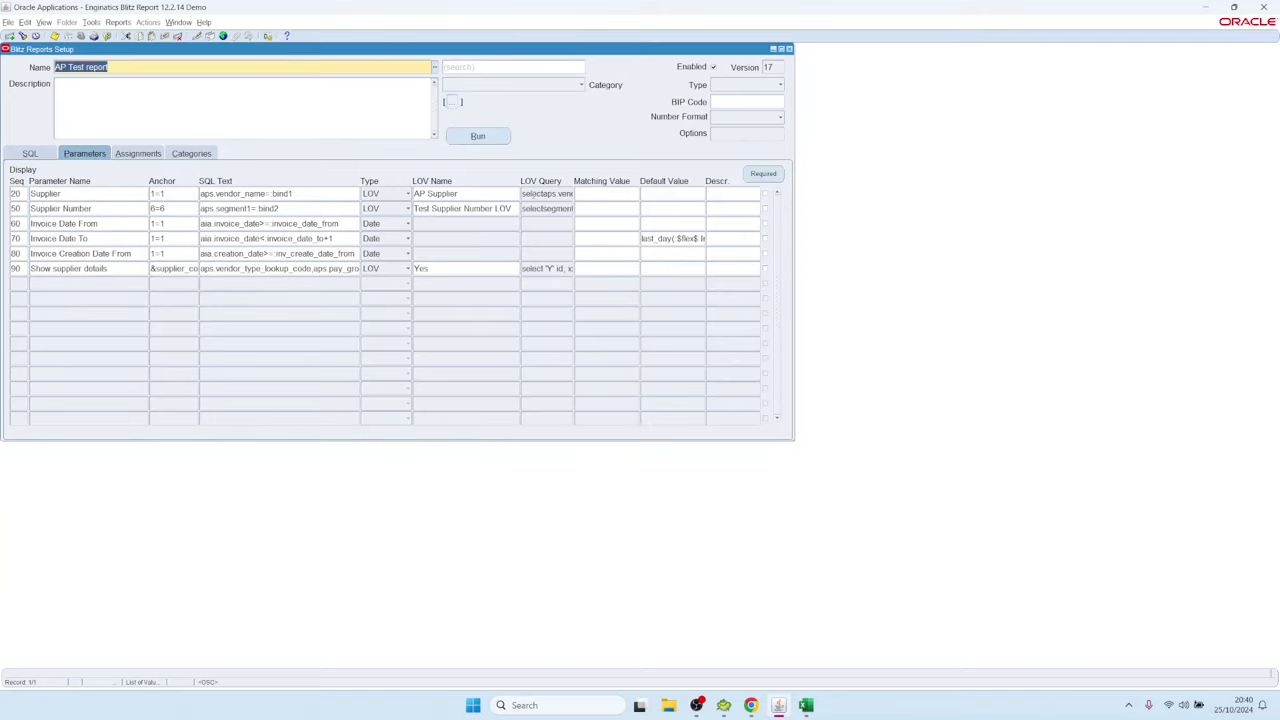
pyautogui.click(478, 138)
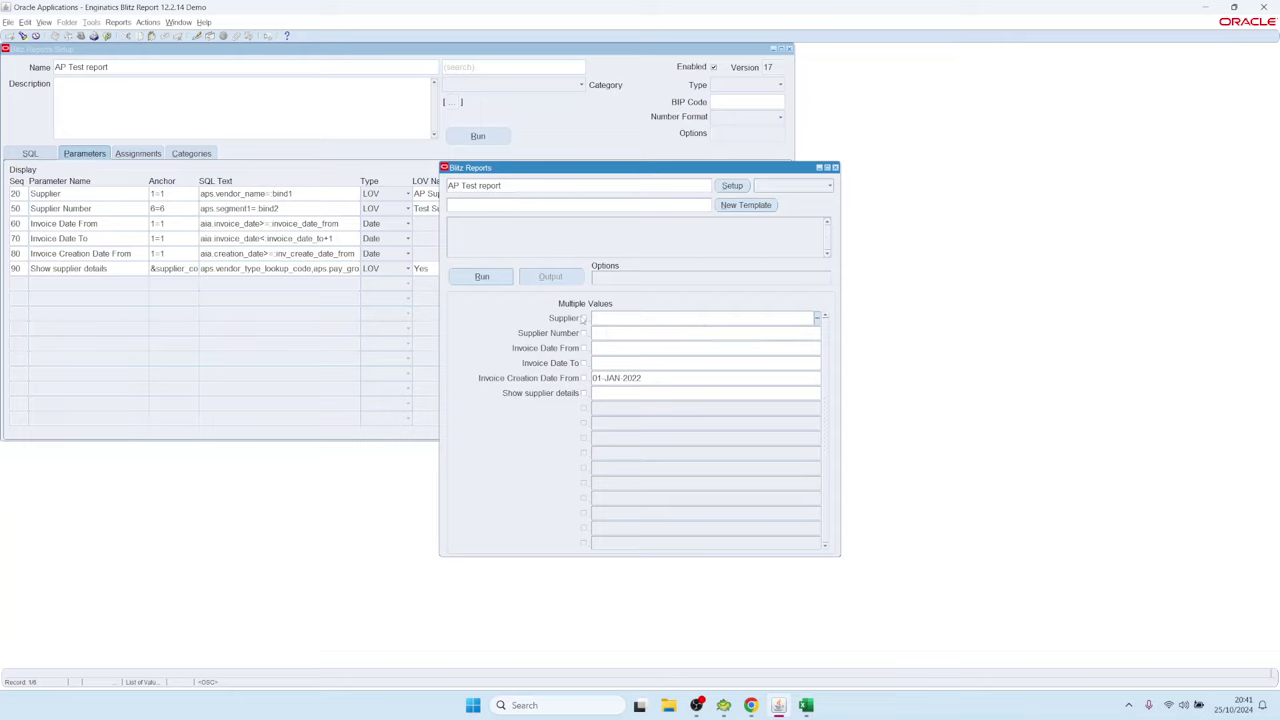
pyautogui.doubleClick(677, 320)
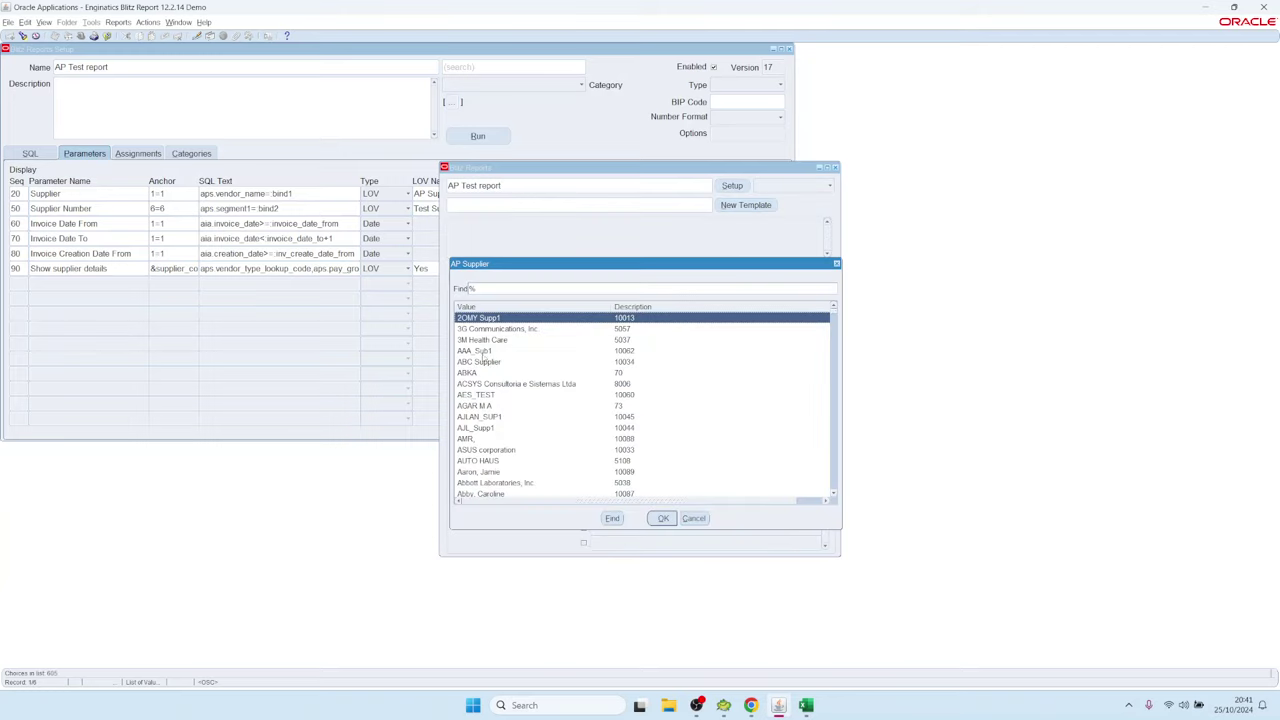
pyautogui.click(482, 341)
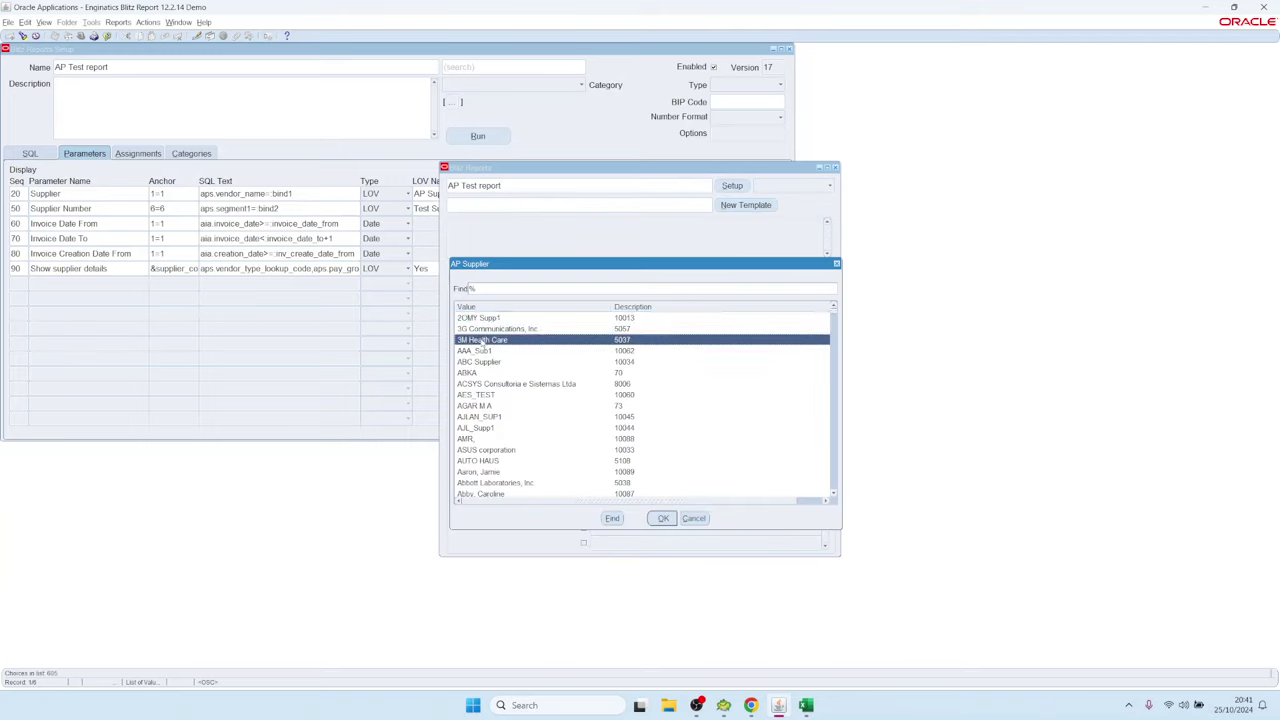
pyautogui.doubleClick(482, 341)
# - Replace the supplier by looking up values starting with a and choosing ABC Supplier
pyautogui.click(674, 320)
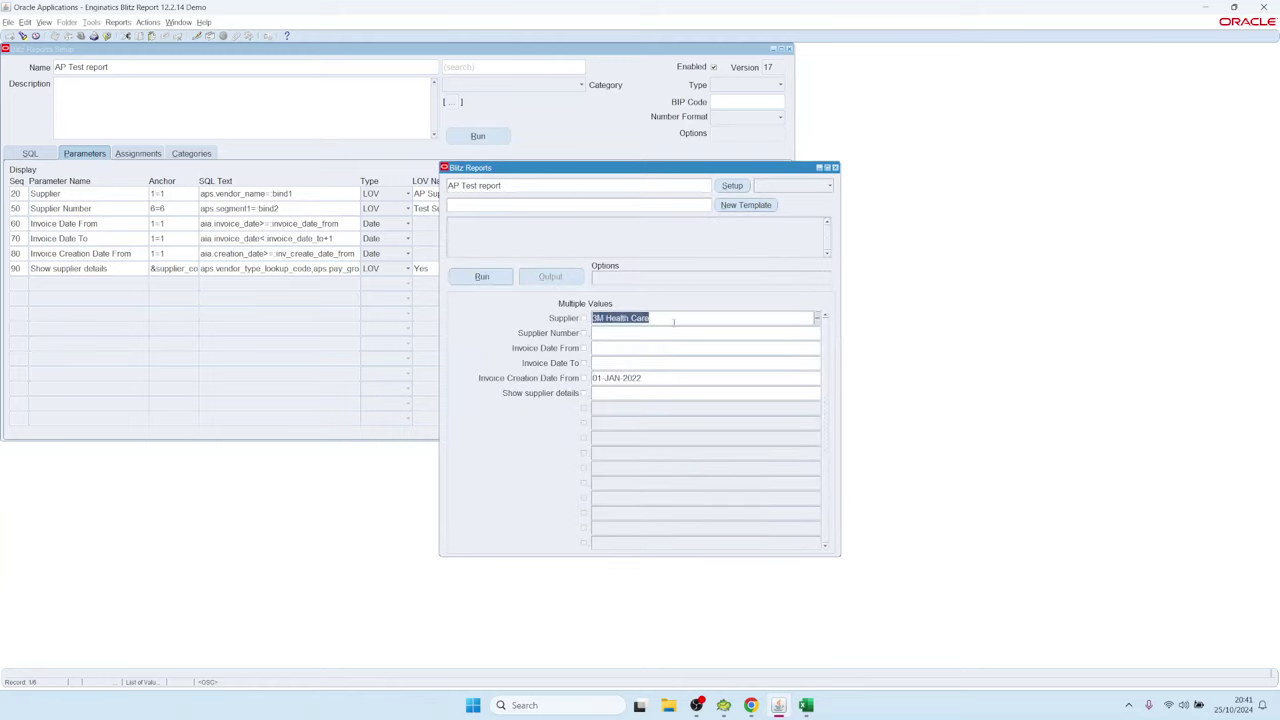
pyautogui.write('a')
pyautogui.press('Tab')
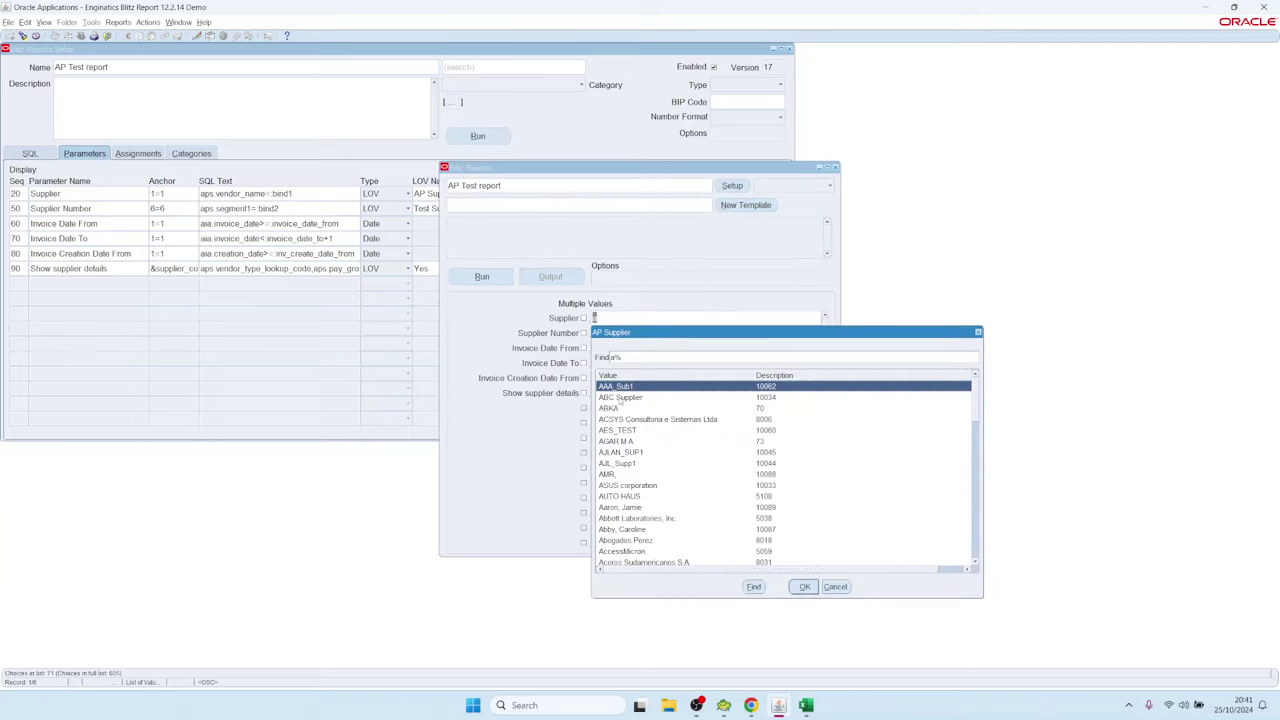
pyautogui.doubleClick(620, 398)
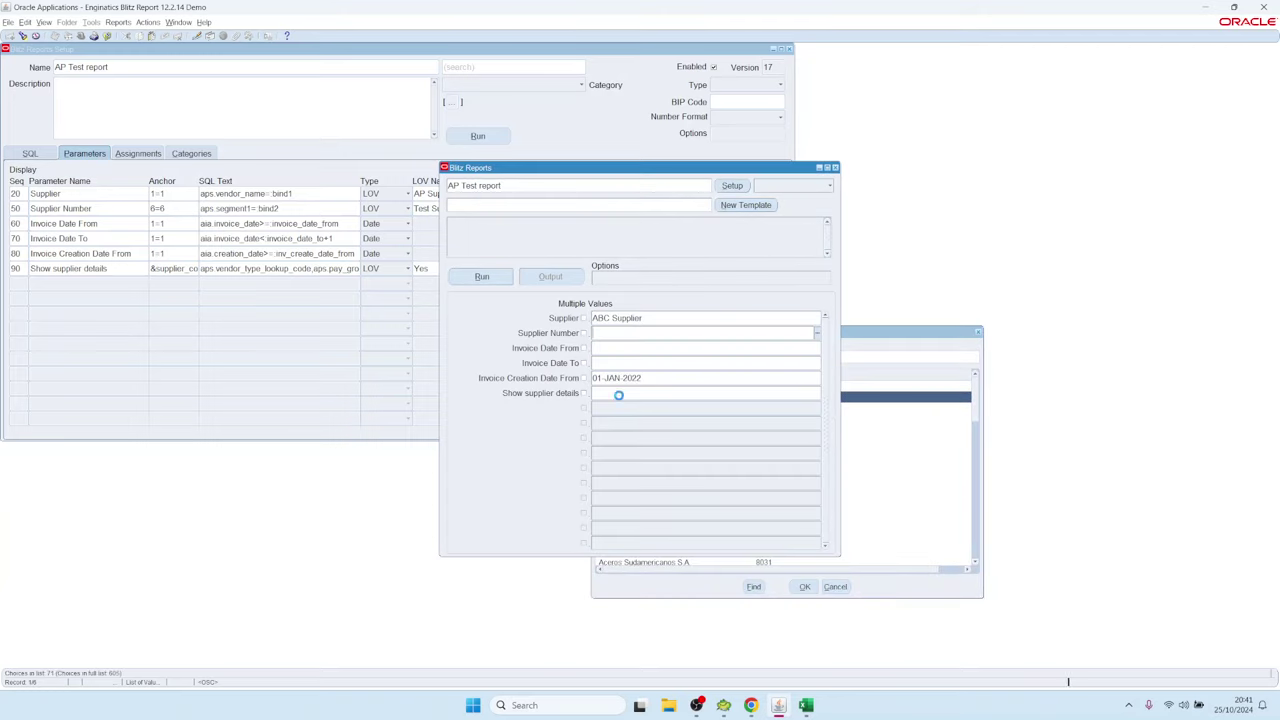
# - Return to the report setup, enable Filter Before Display in the AP Supplier LOV, and save and close it
pyautogui.click(731, 190)
pyautogui.doubleClick(470, 193)
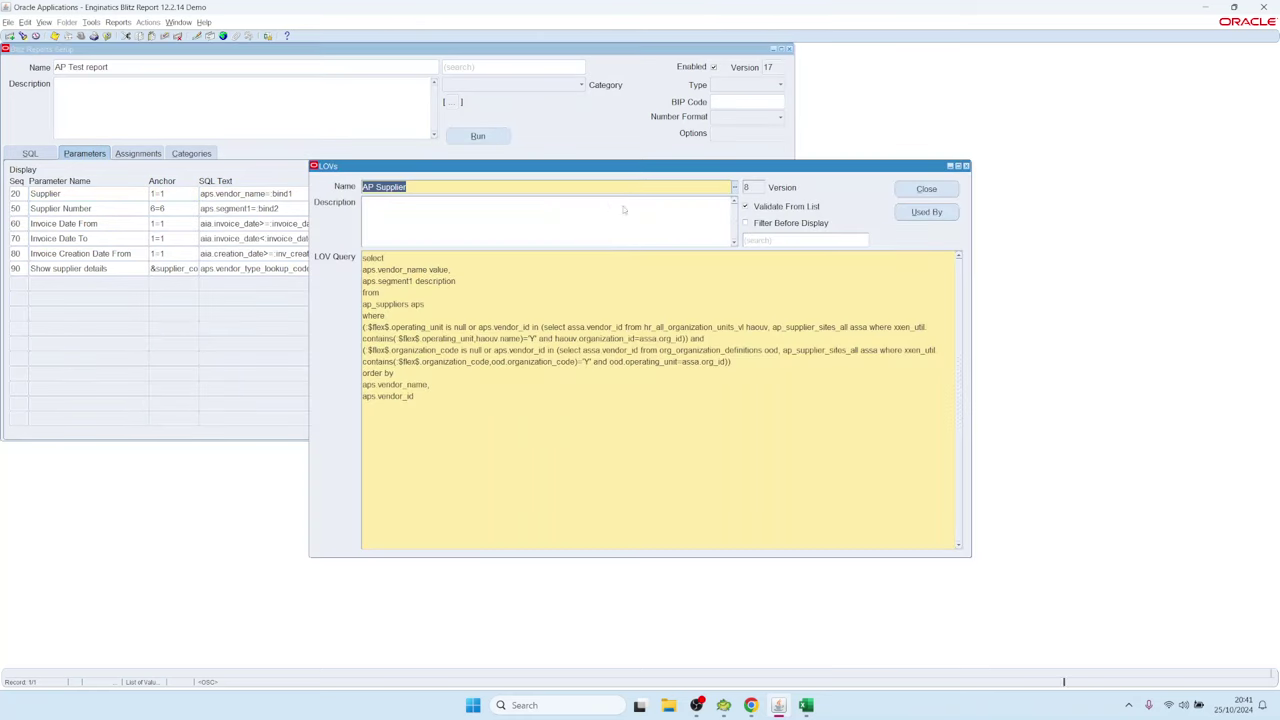
pyautogui.click(745, 224)
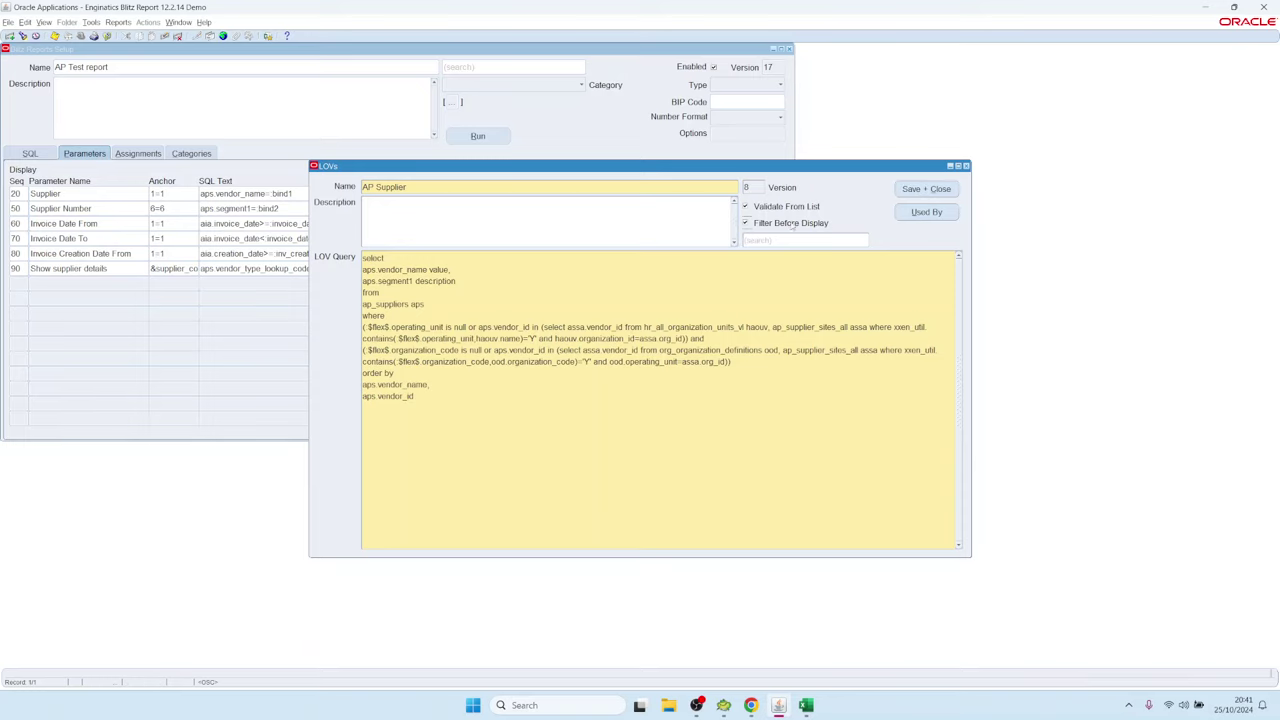
pyautogui.click(913, 192)
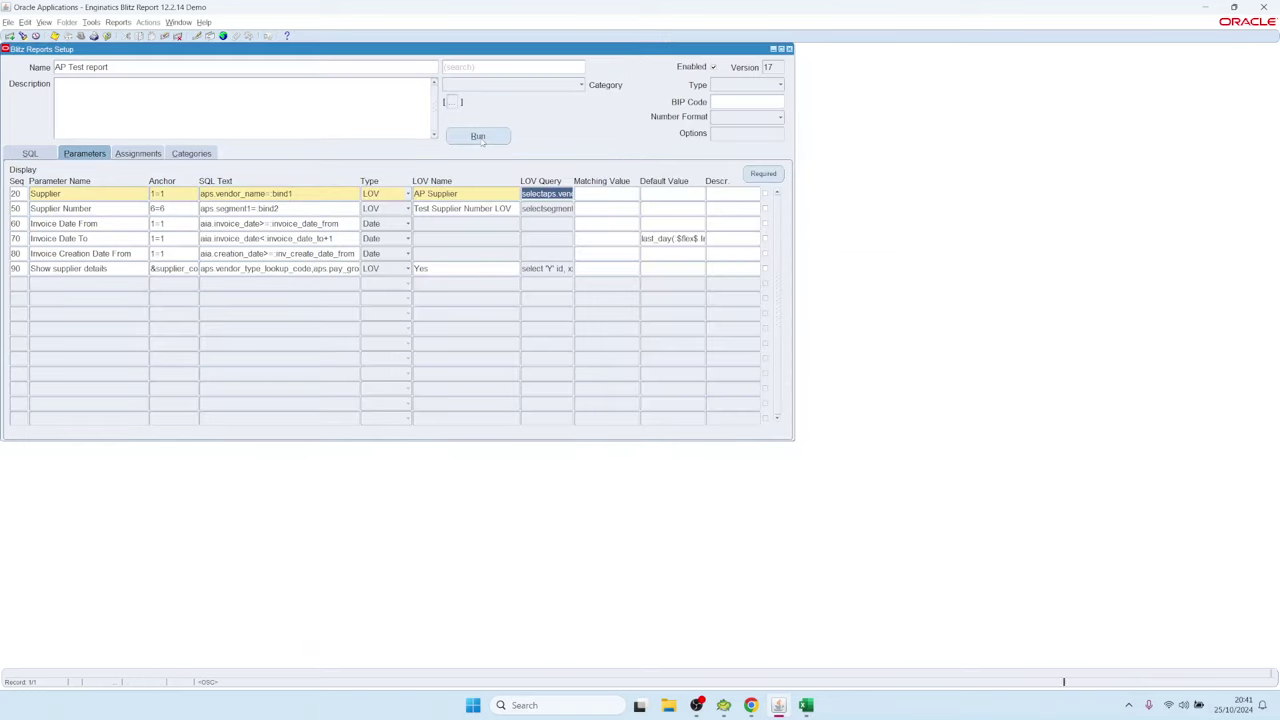
# - Open the run form for AP Test report, look up suppliers matching 3%, and choose 3M Health Care
pyautogui.click(478, 136)
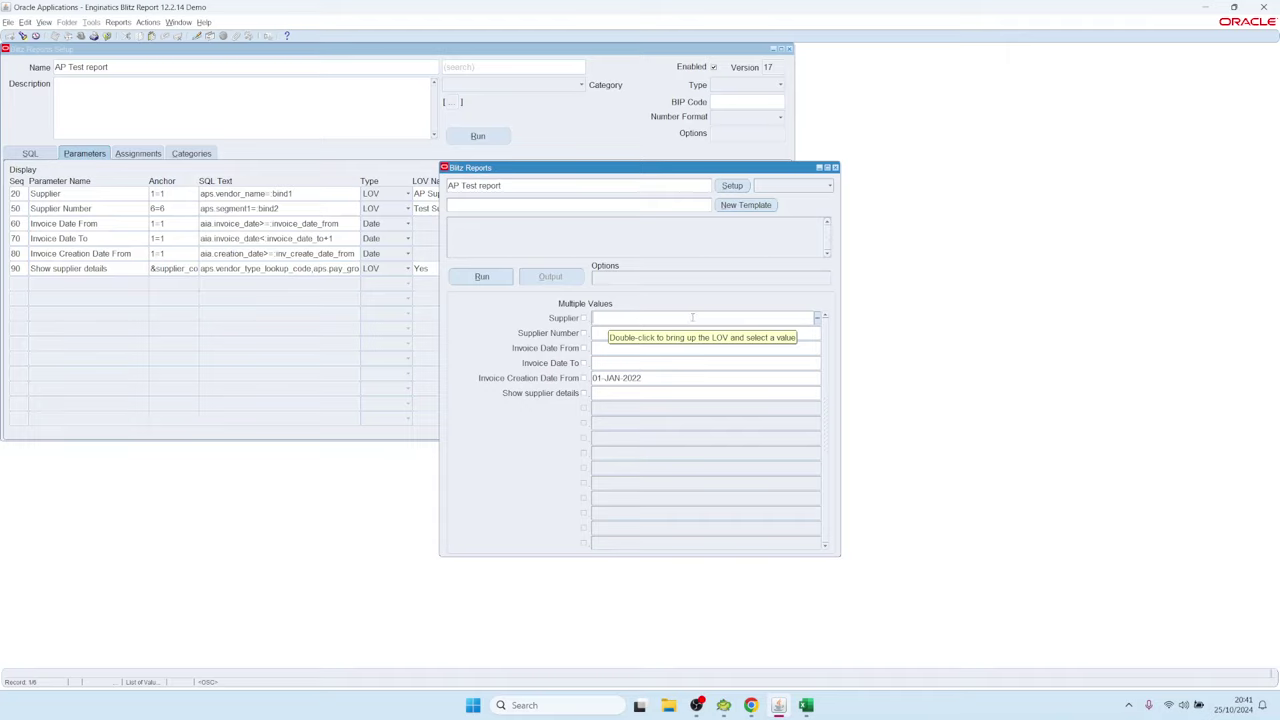
pyautogui.doubleClick(691, 317)
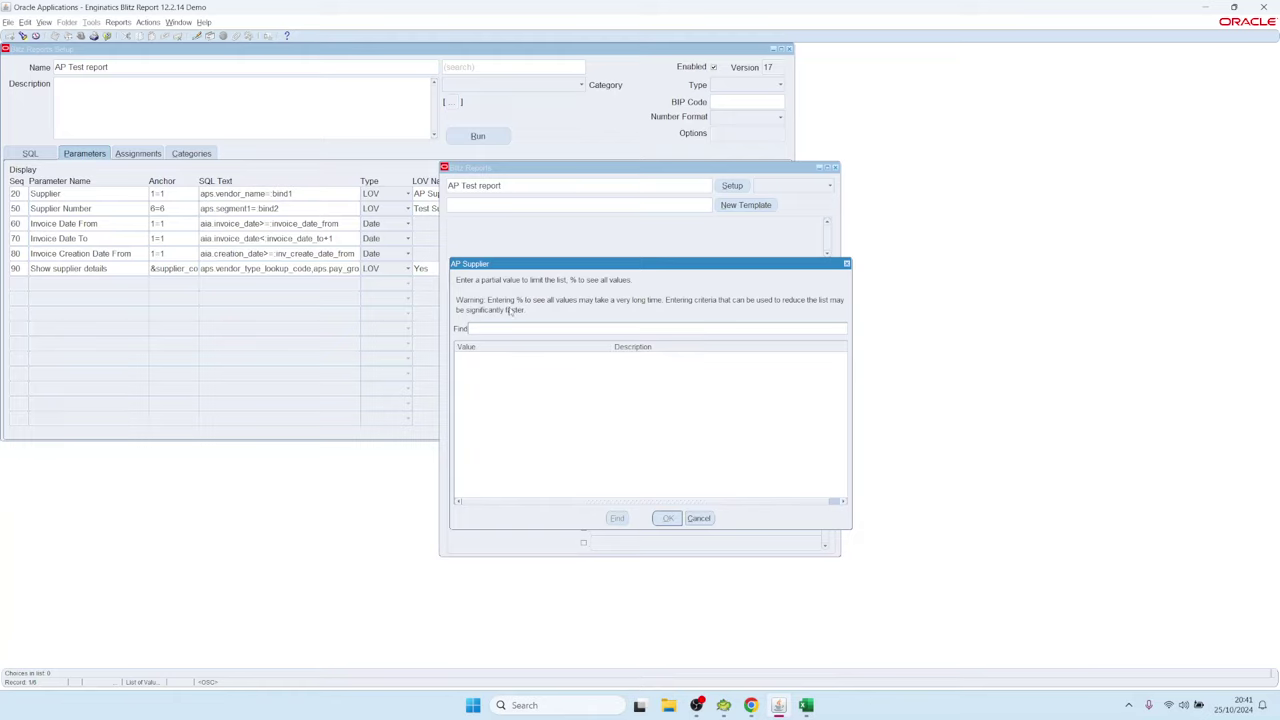
pyautogui.write('3%')
pyautogui.press('Return')
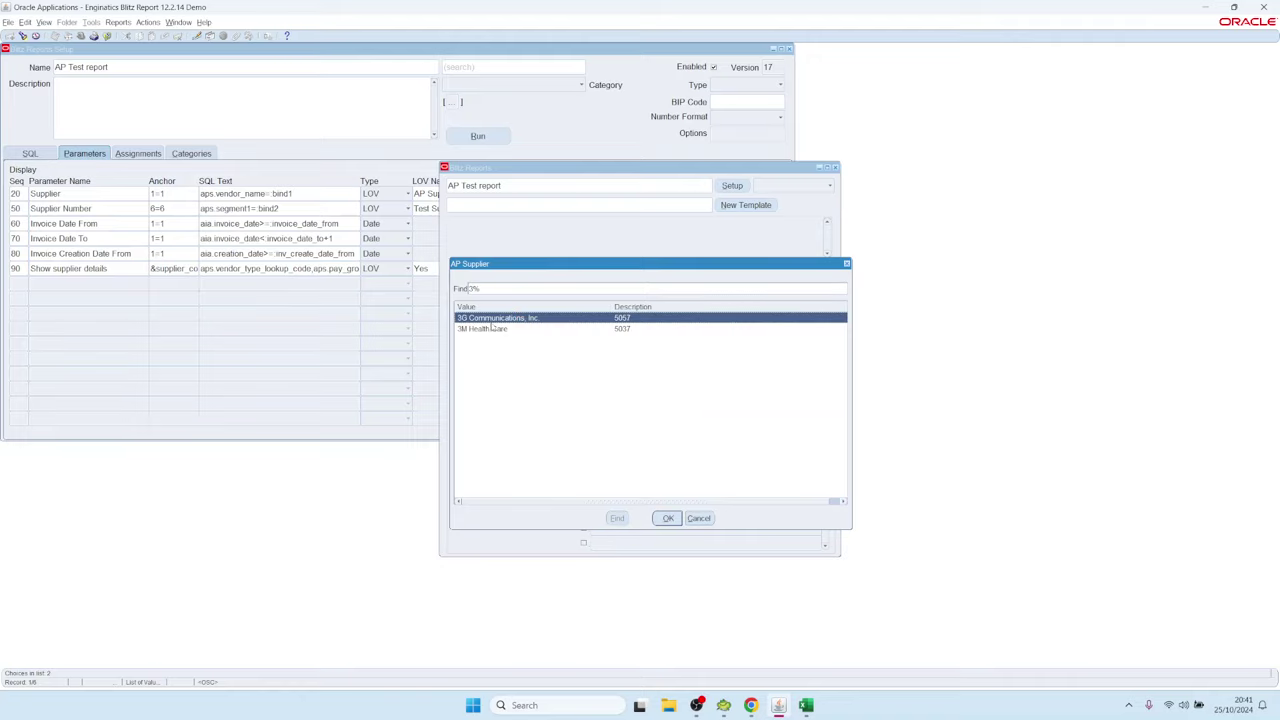
pyautogui.click(490, 330)
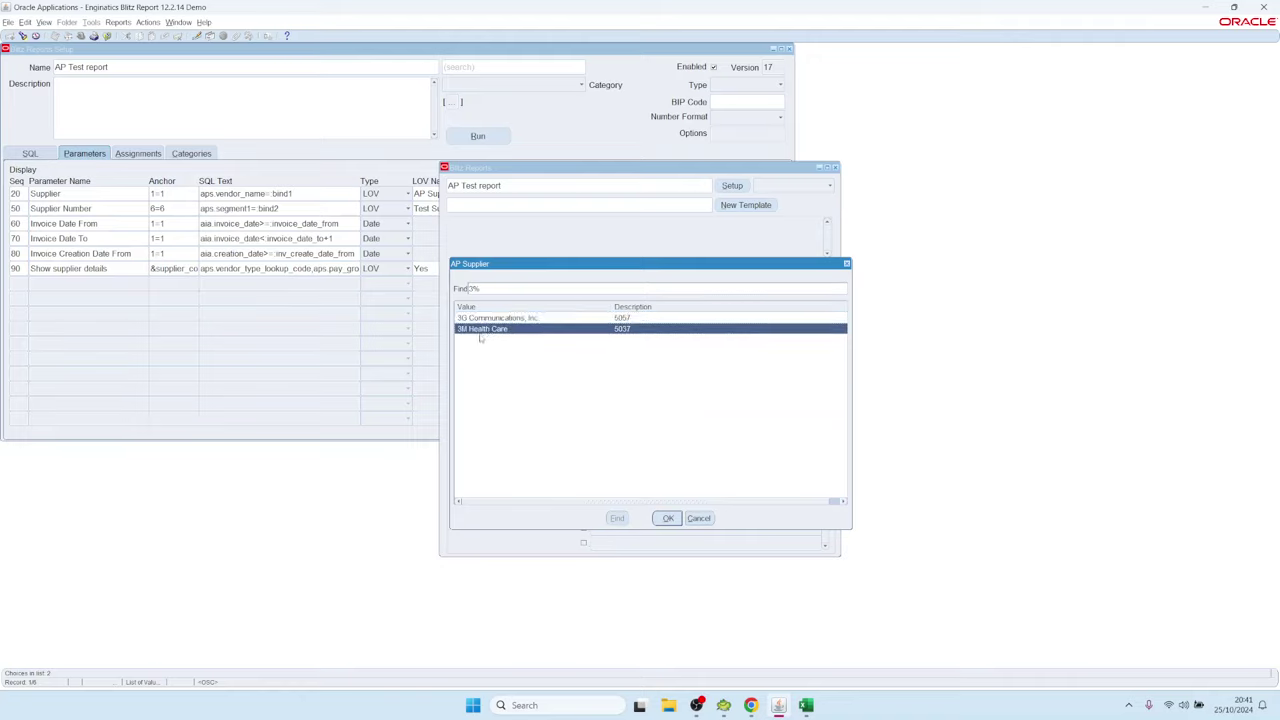
pyautogui.click(668, 518)
# - Replace the Supplier value by looking up names starting with a and choosing ABC Supplier
pyautogui.click(668, 318)
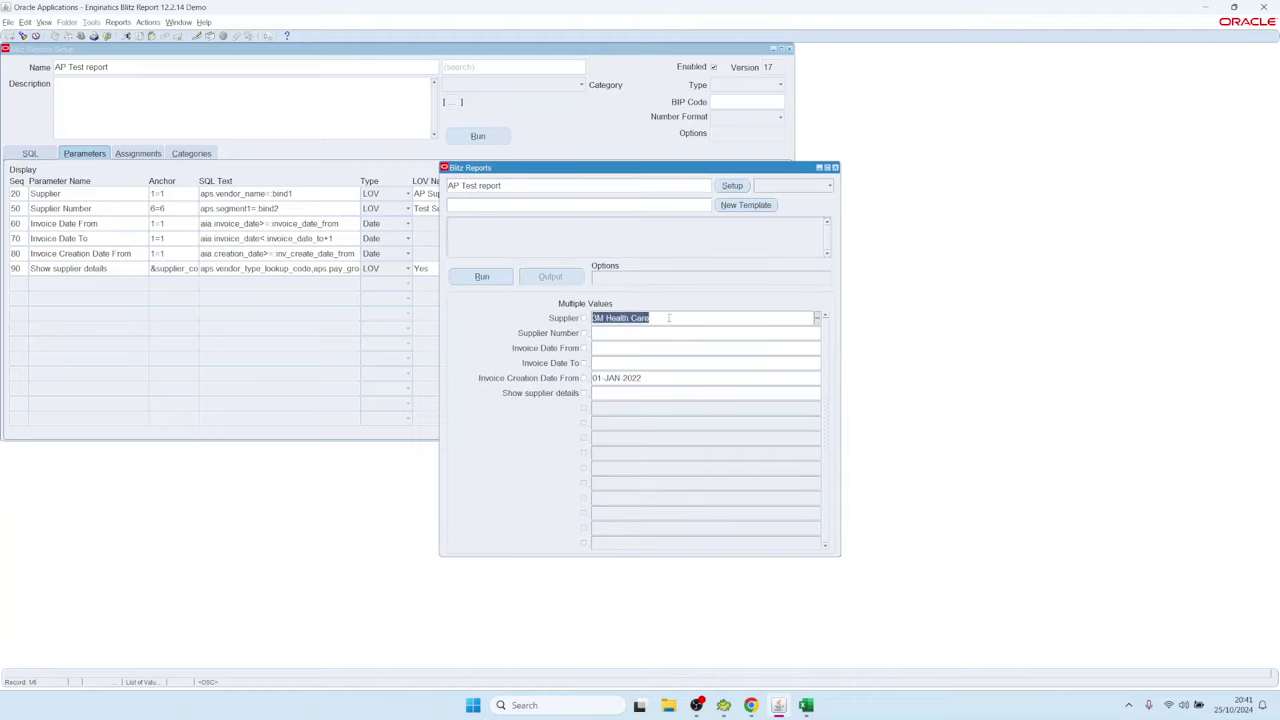
pyautogui.write('a')
pyautogui.press('Tab')
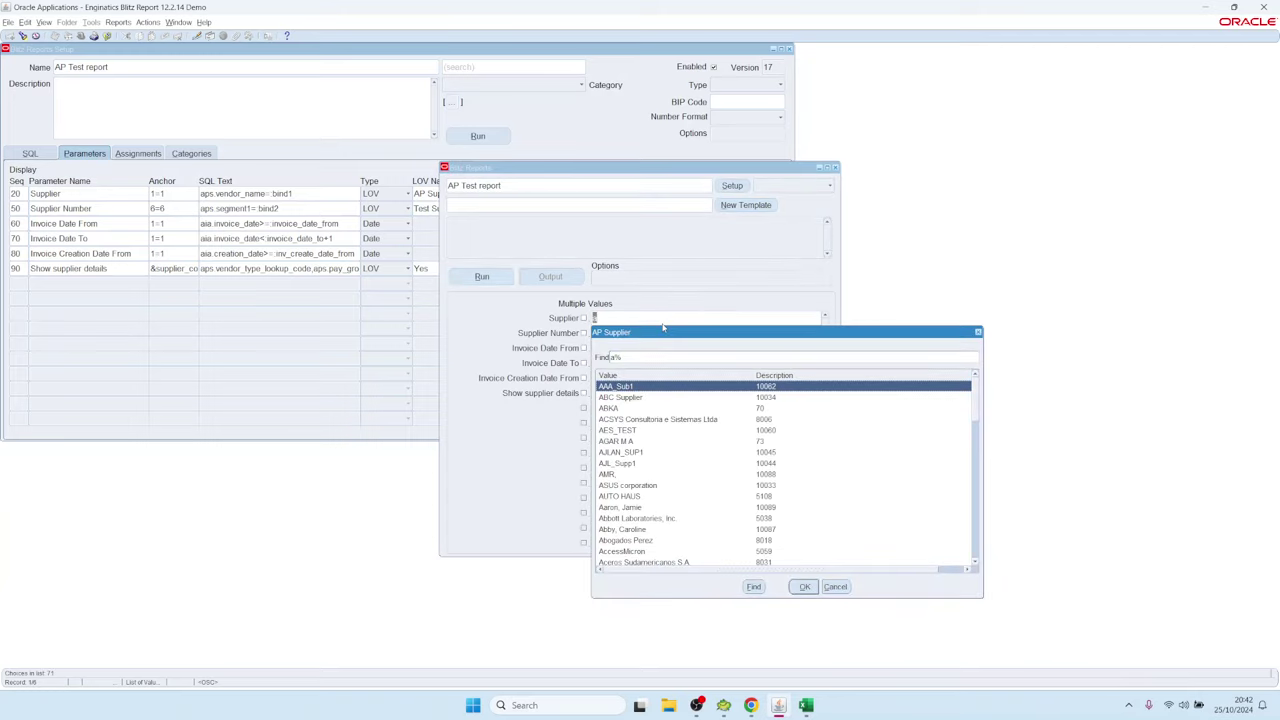
pyautogui.doubleClick(628, 397)
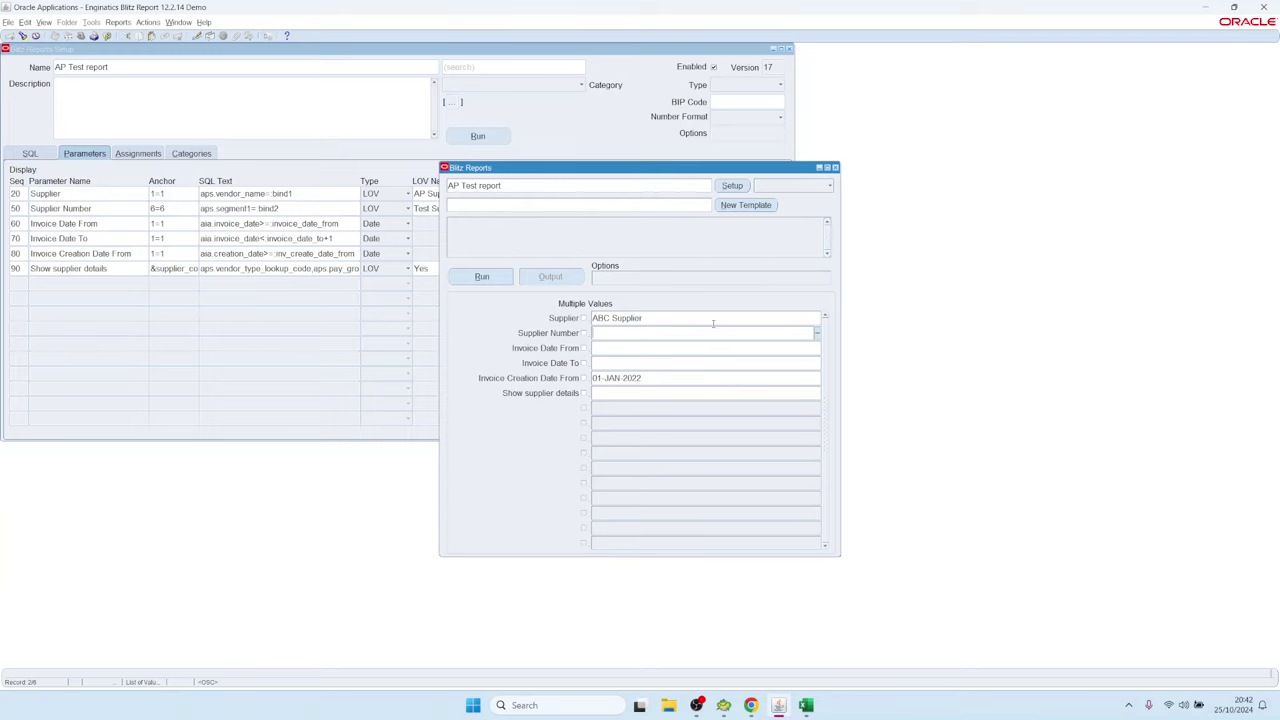
# - Return to the report setup, disable Filter Before Display in the Supplier parameter's AP Supplier LOV, and save it
pyautogui.click(733, 186)
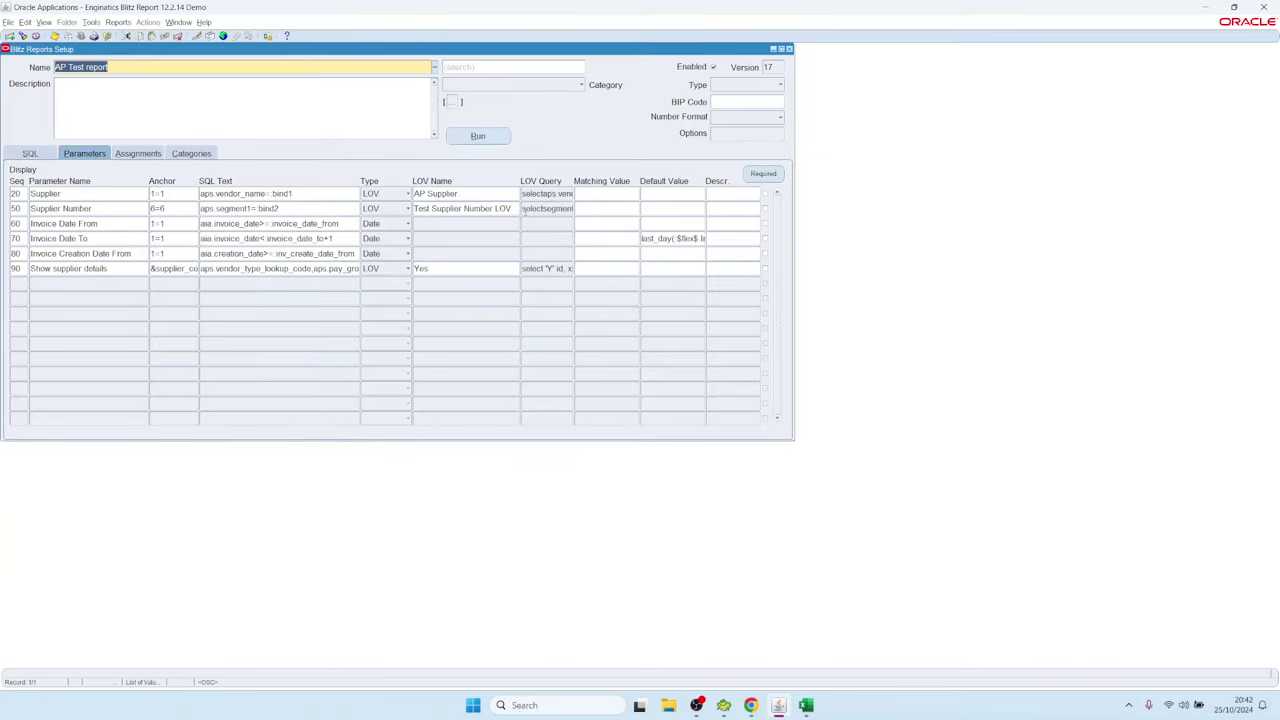
pyautogui.doubleClick(541, 195)
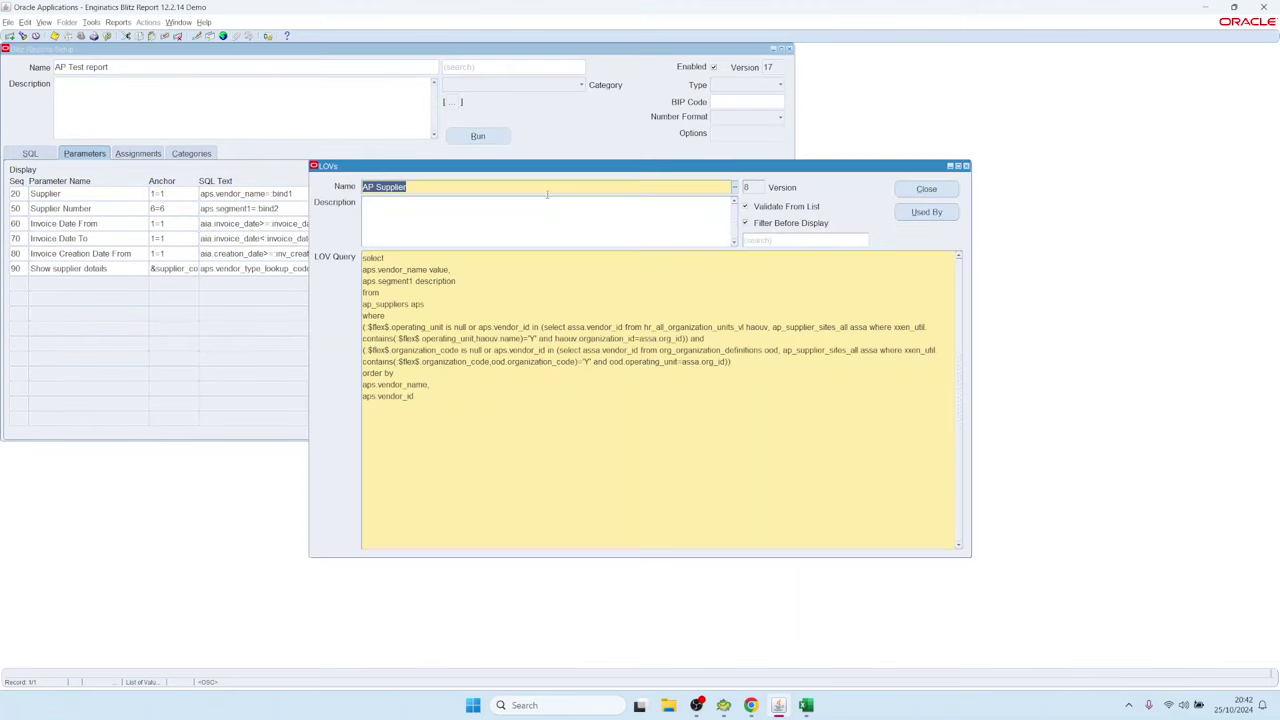
pyautogui.click(746, 223)
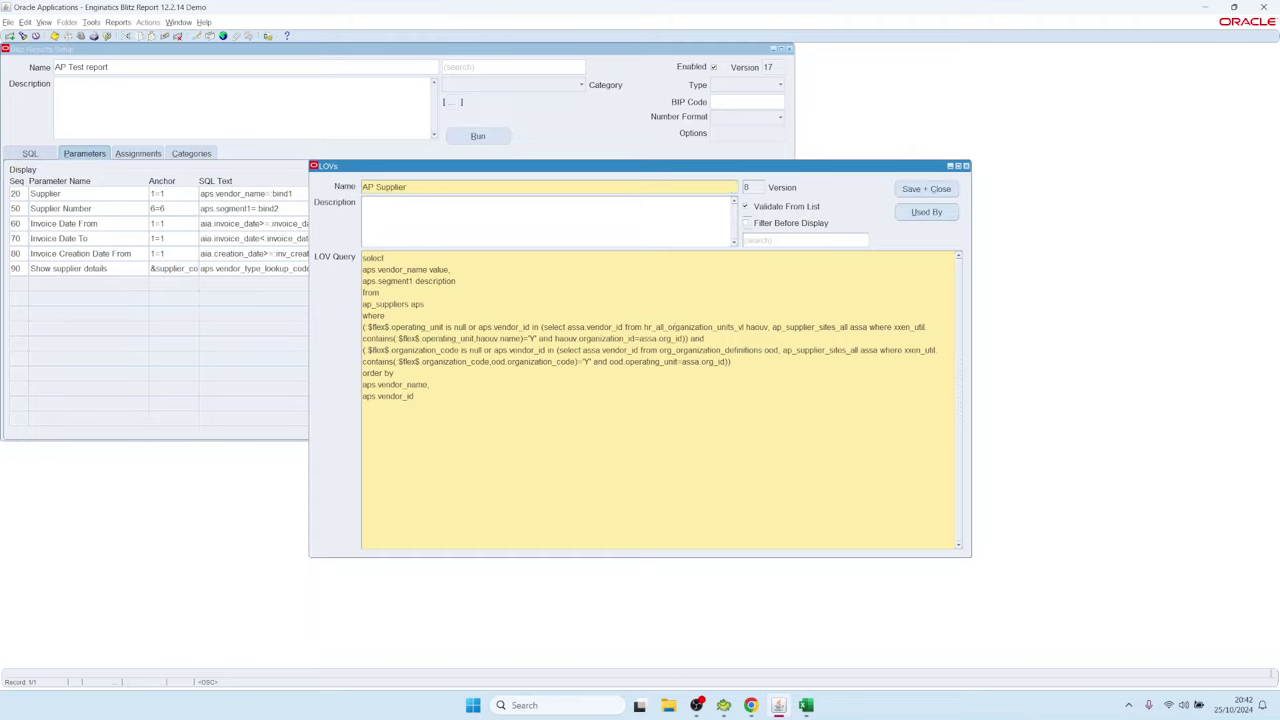
pyautogui.hotkey('ctrl', 's')
pyautogui.click(417, 186)
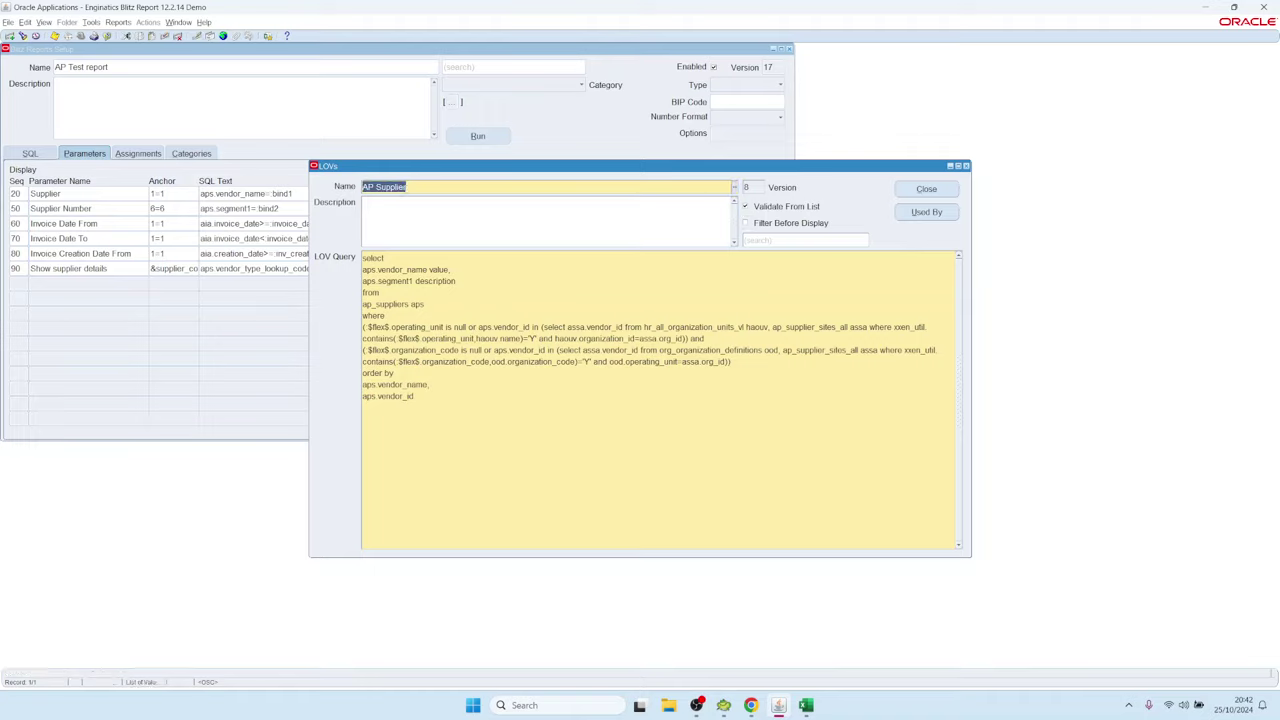
# - List the reports using the AP Supplier LOV and open AP Invoice Payments from that list
pyautogui.moveTo(554, 170); pyautogui.dragTo(558, 166)
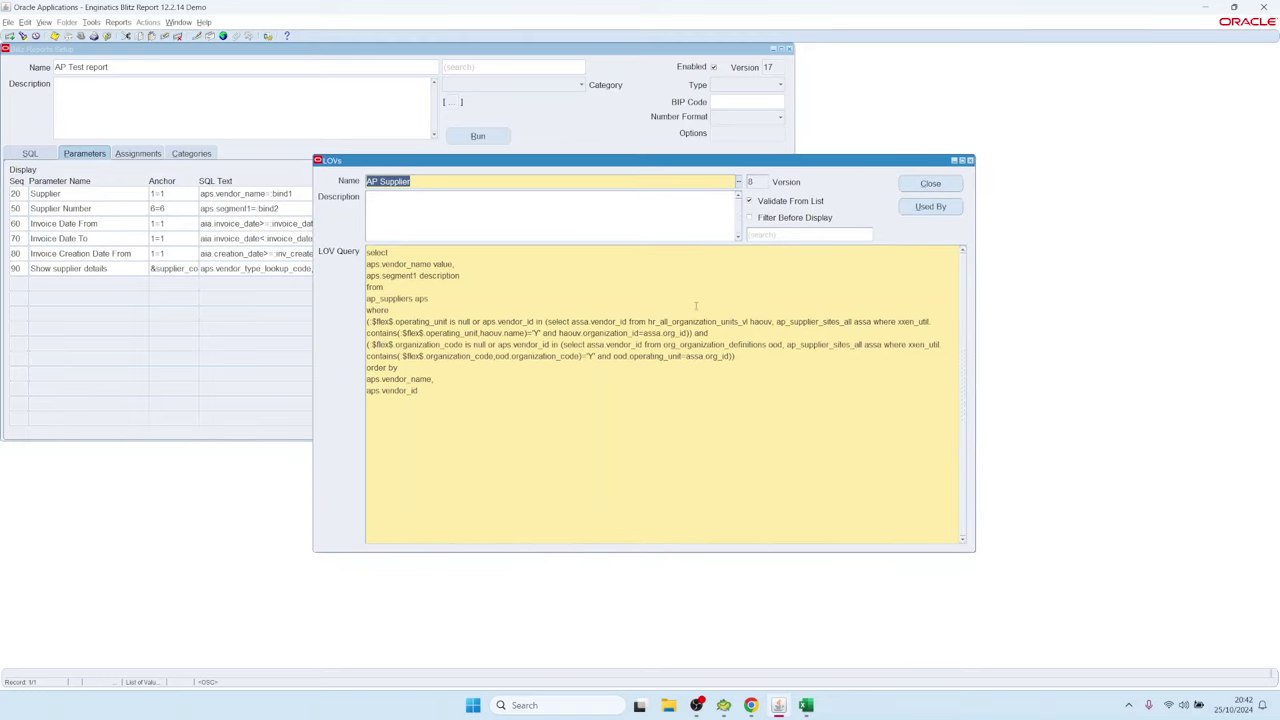
pyautogui.click(935, 203)
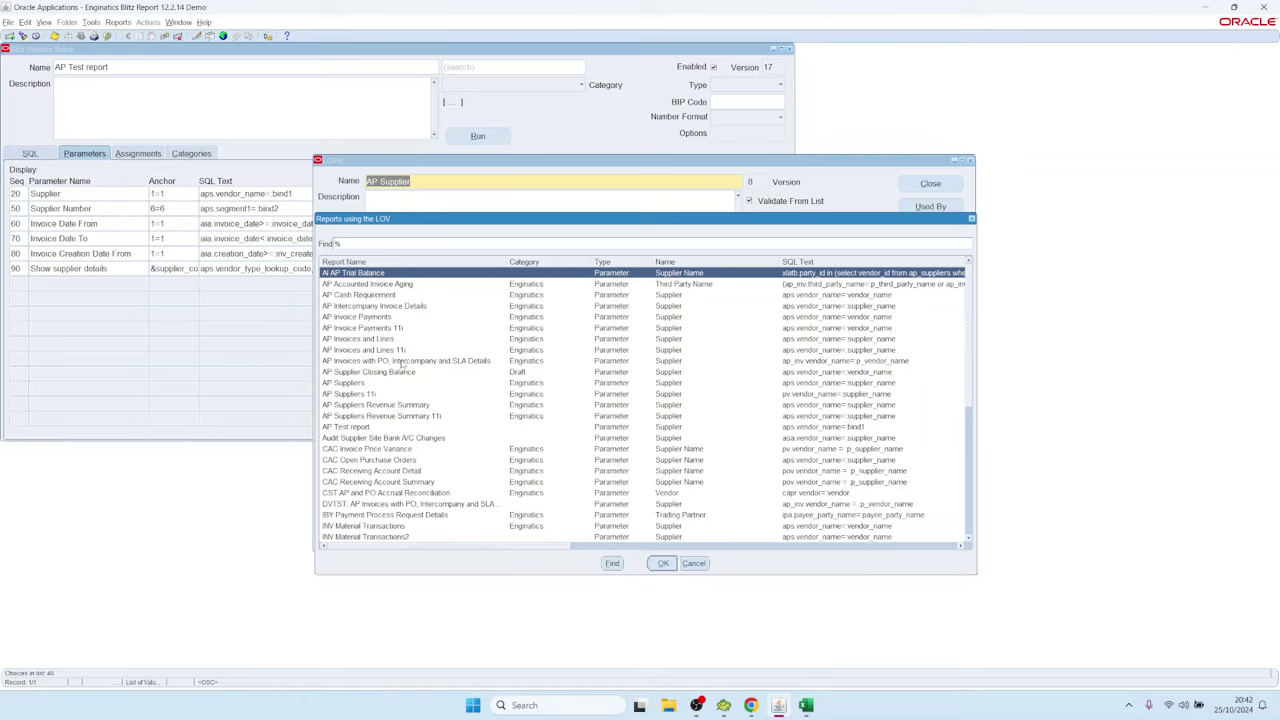
pyautogui.click(618, 330)
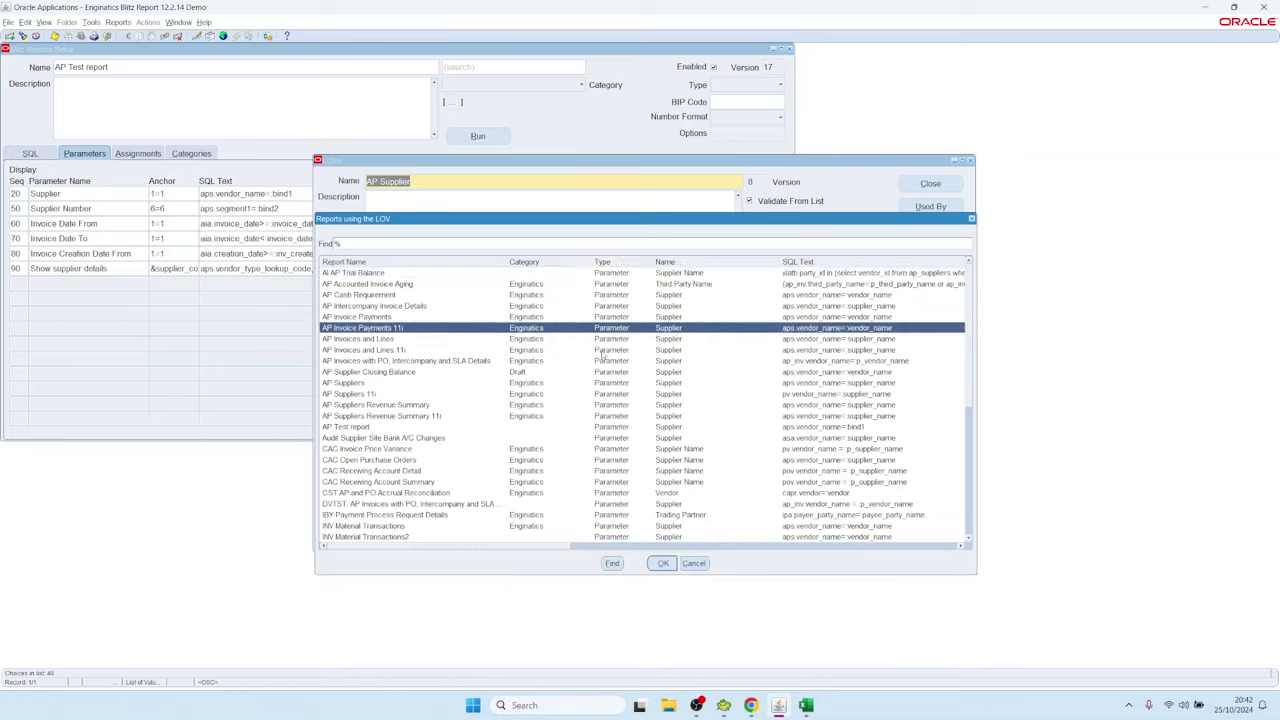
pyautogui.click(400, 430)
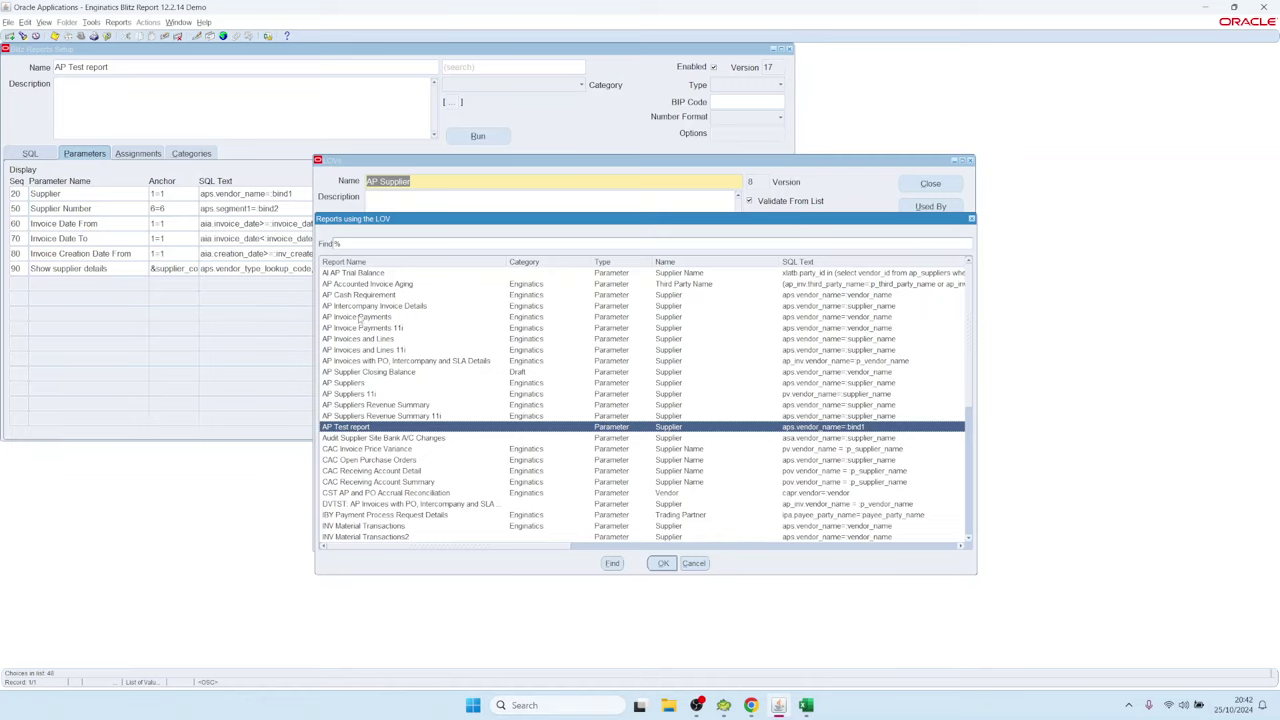
pyautogui.click(365, 318)
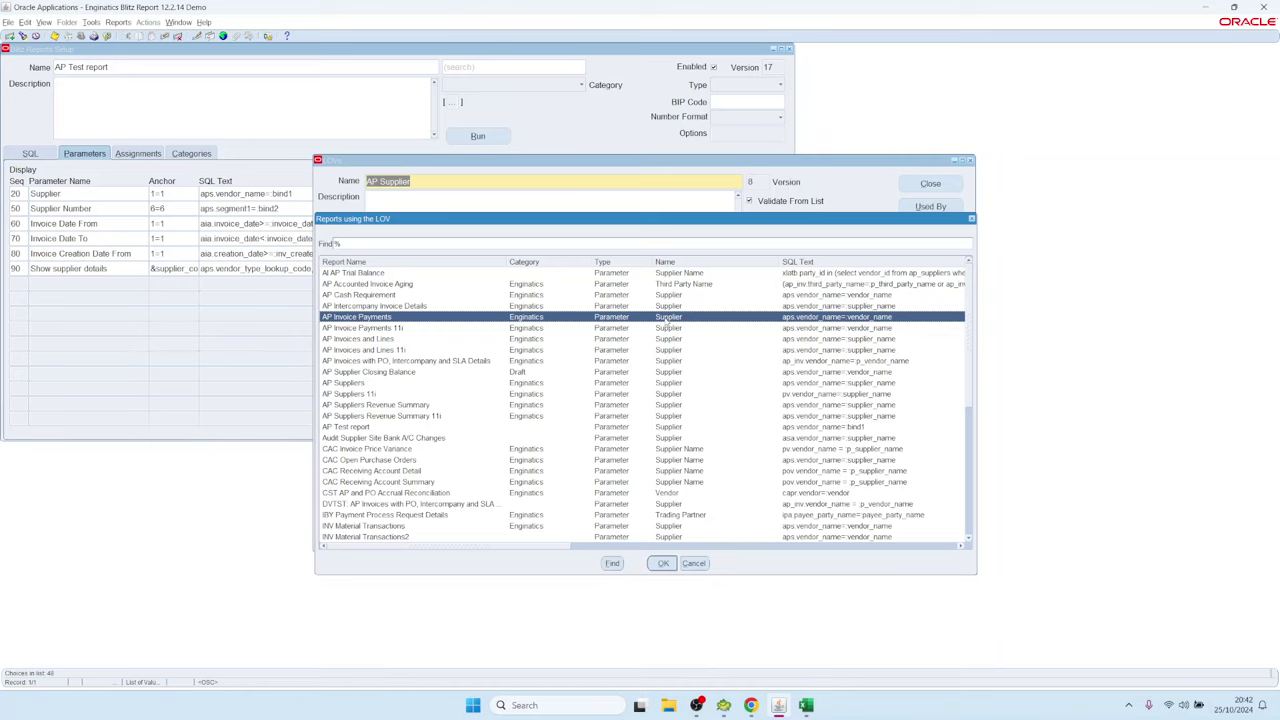
pyautogui.doubleClick(667, 320)
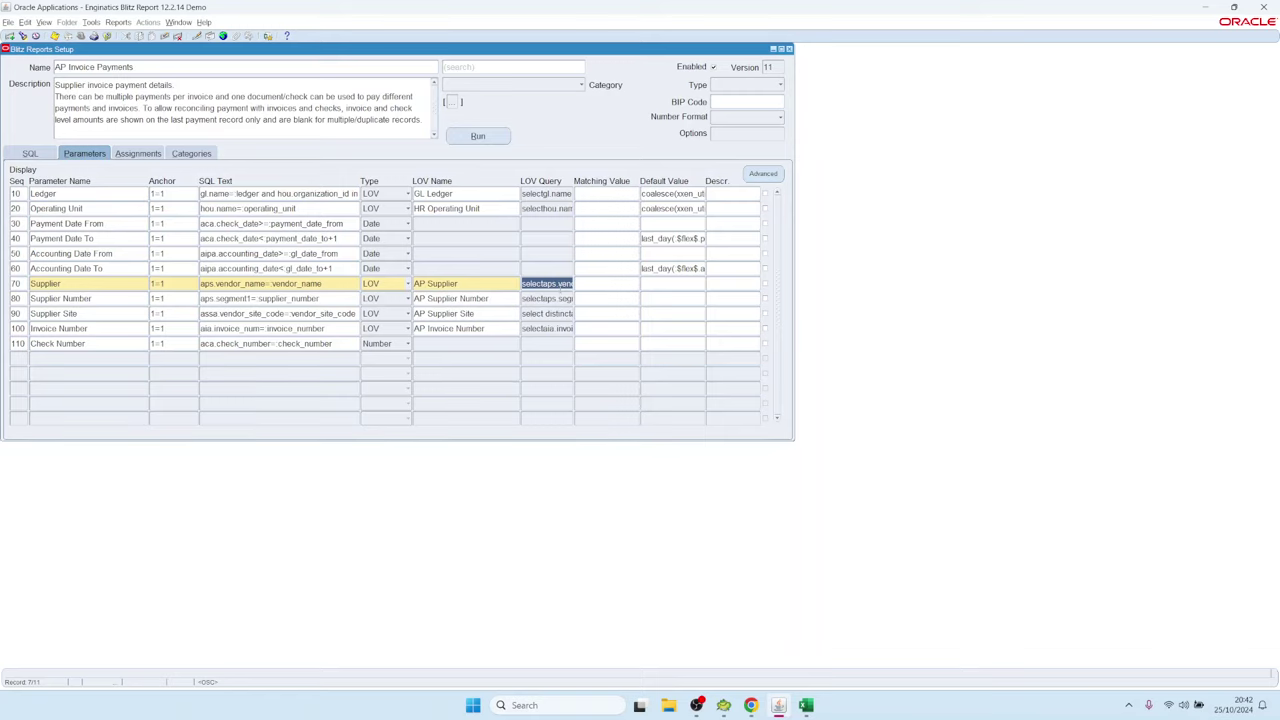
# - Open the AP Supplier LOV from AP Invoice Payments and go back to AP Test report through its usage list
pyautogui.doubleClick(555, 285)
pyautogui.click(922, 212)
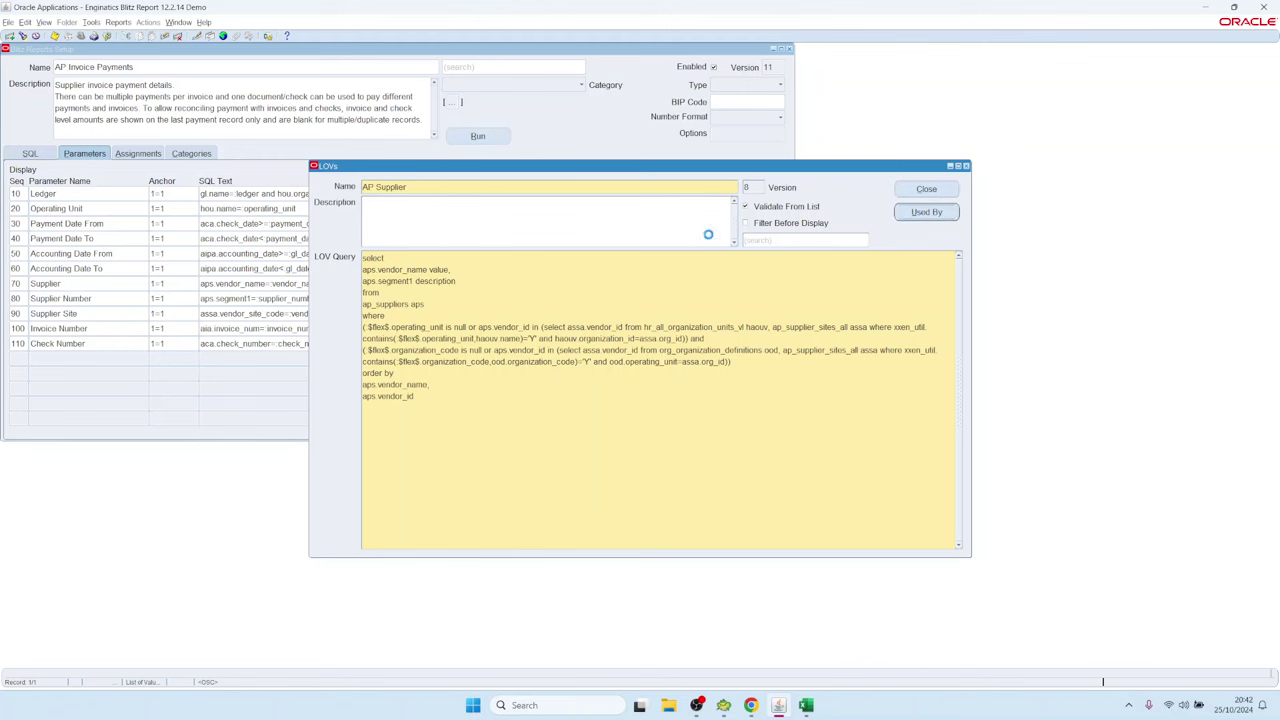
pyautogui.click(362, 426)
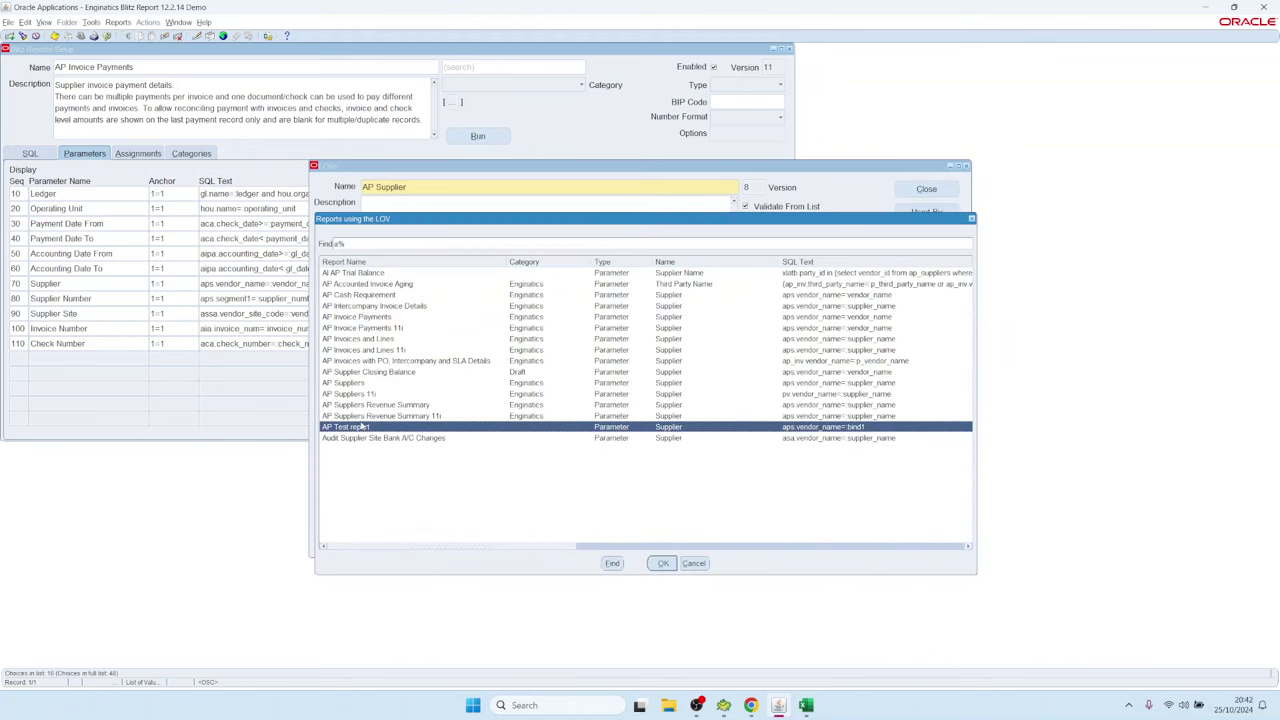
pyautogui.doubleClick(362, 426)
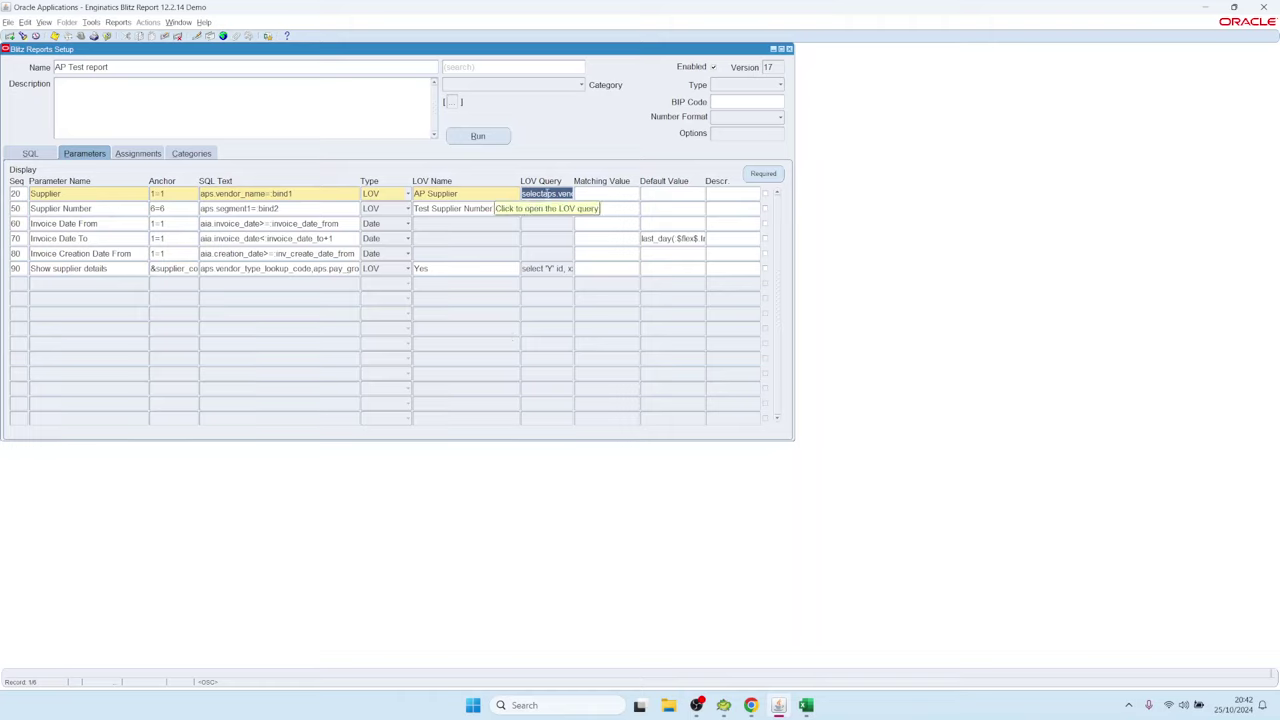
# - Open the Supplier parameter's LOV definition and search the LOVs for ap_suppliers
pyautogui.click(547, 193)
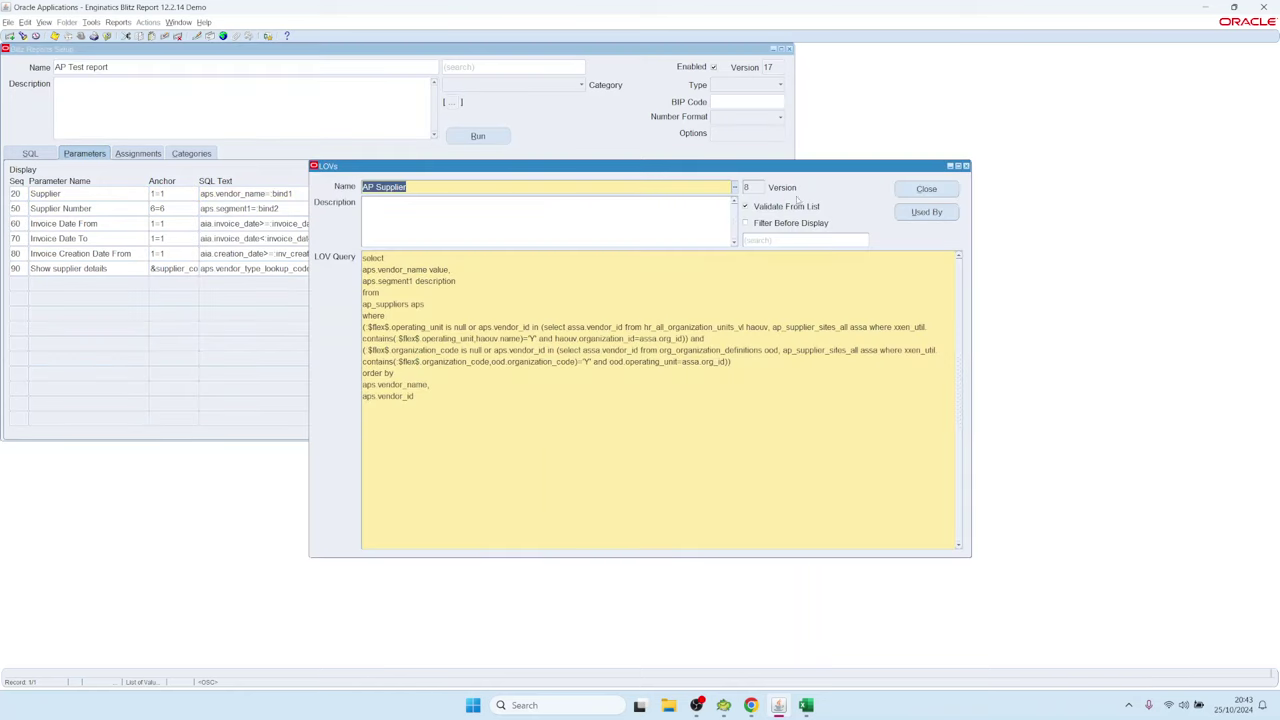
pyautogui.click(770, 241)
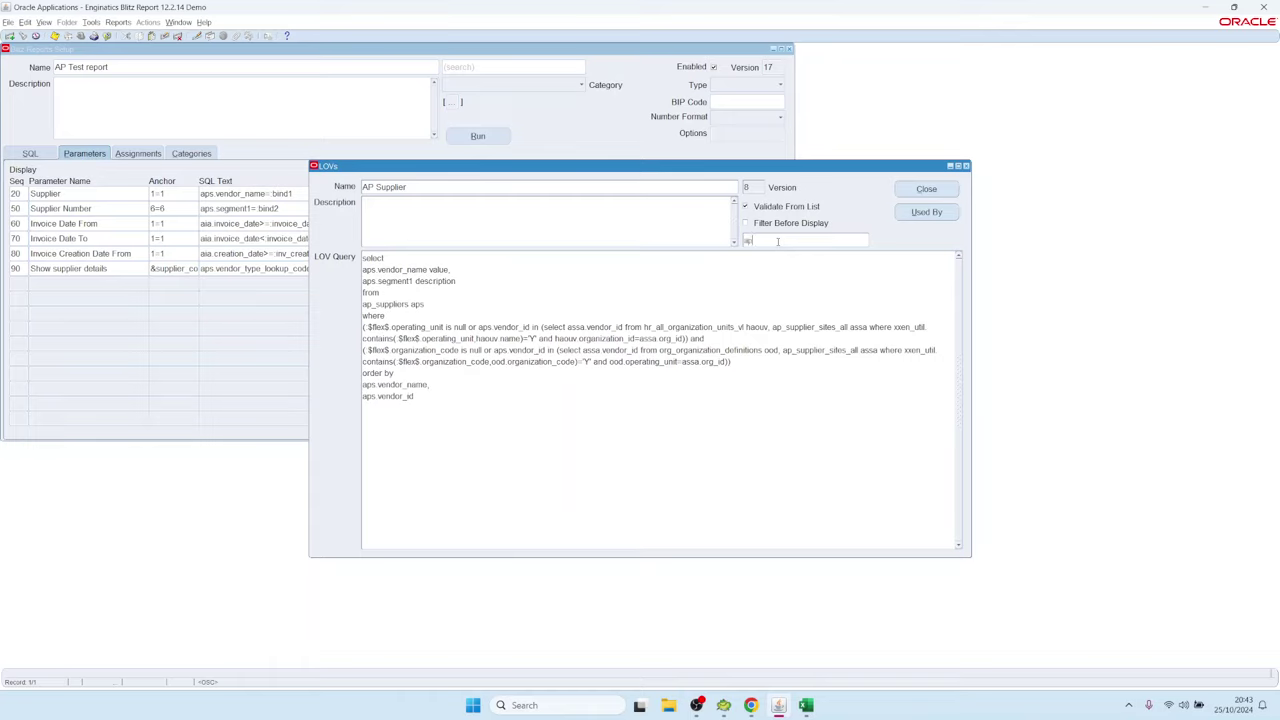
pyautogui.write('suppliers')
pyautogui.press('Return')
# - Look through the LOVs matching ap_suppliers, cancel the list, clear the search text, and close the LOV definition
pyautogui.press('Down')
pyautogui.press('Down')
pyautogui.press('Down')
pyautogui.press('Down')
pyautogui.press('Down')
pyautogui.press('Down')
pyautogui.press('Down')
pyautogui.press('Down')
pyautogui.press('Down')
pyautogui.press('Down')
pyautogui.press('Down')
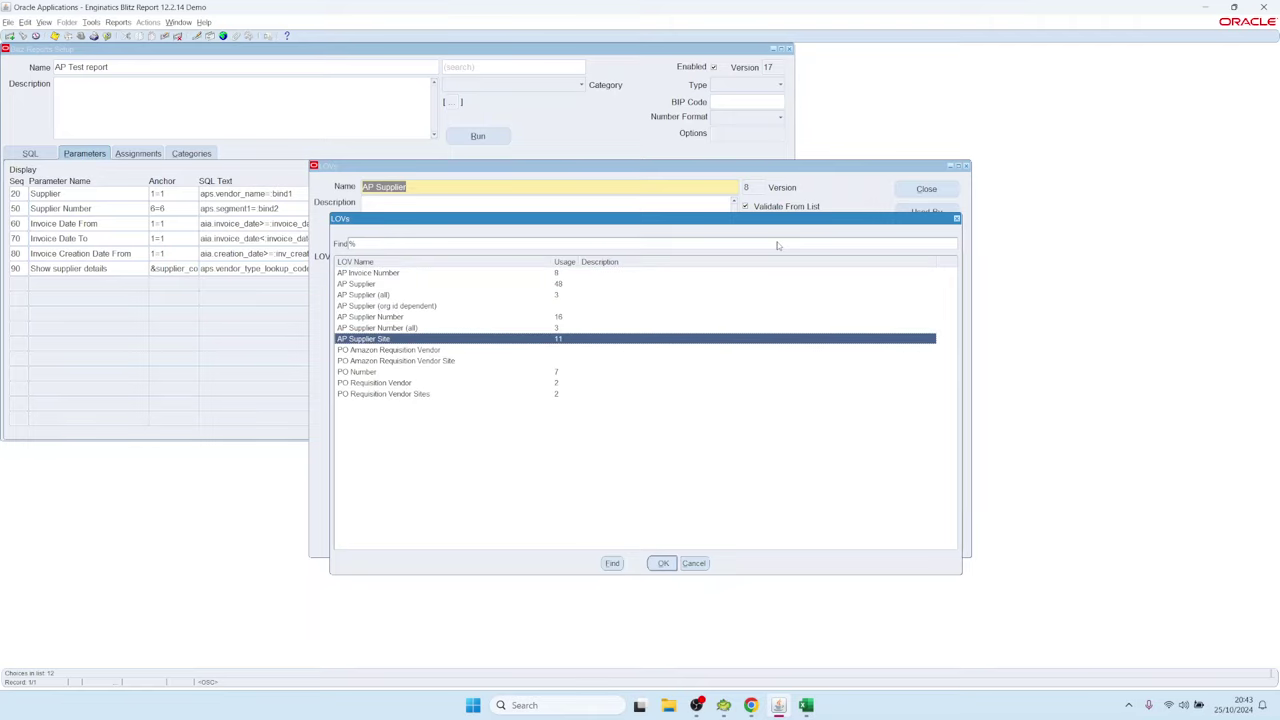
pyautogui.press('Up')
pyautogui.press('Up')
pyautogui.press('Up')
pyautogui.press('Up')
pyautogui.press('Up')
pyautogui.press('Up')
pyautogui.press('Up')
pyautogui.press('Up')
pyautogui.press('Up')
pyautogui.press('Up')
pyautogui.press('Up')
pyautogui.press('Down')
pyautogui.press('Down')
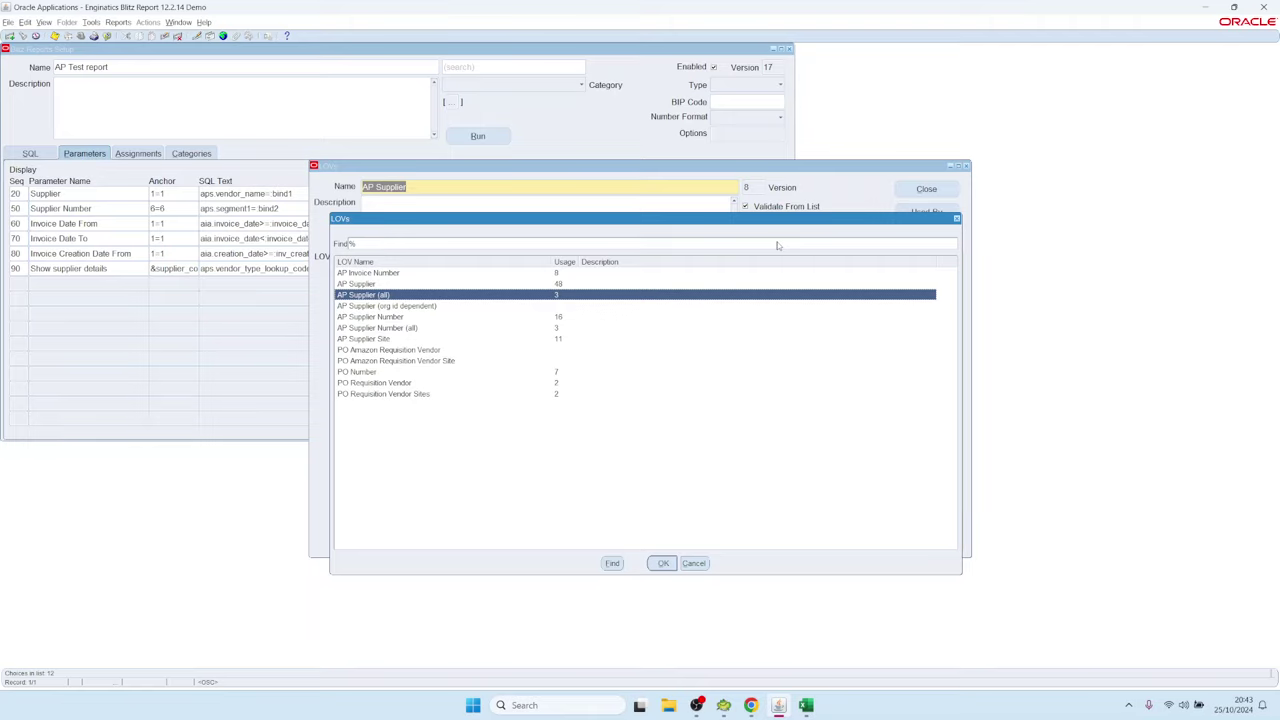
pyautogui.click(694, 564)
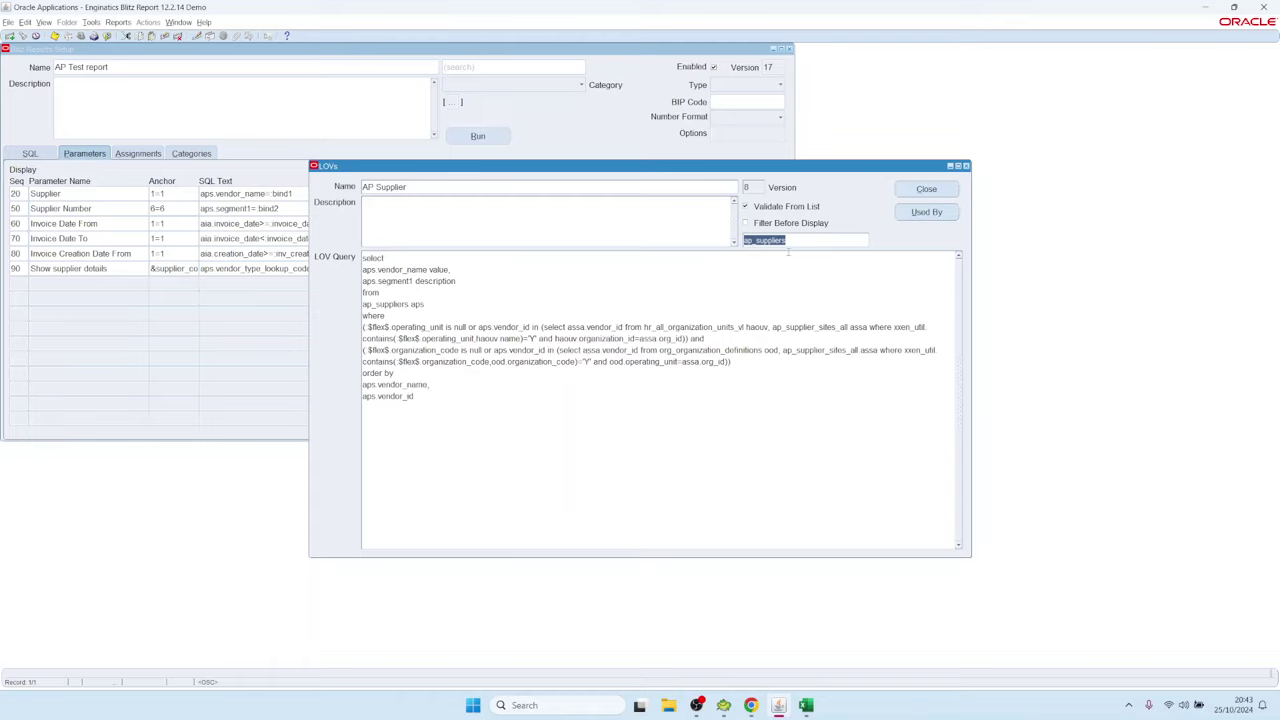
pyautogui.press('Delete')
pyautogui.click(926, 189)
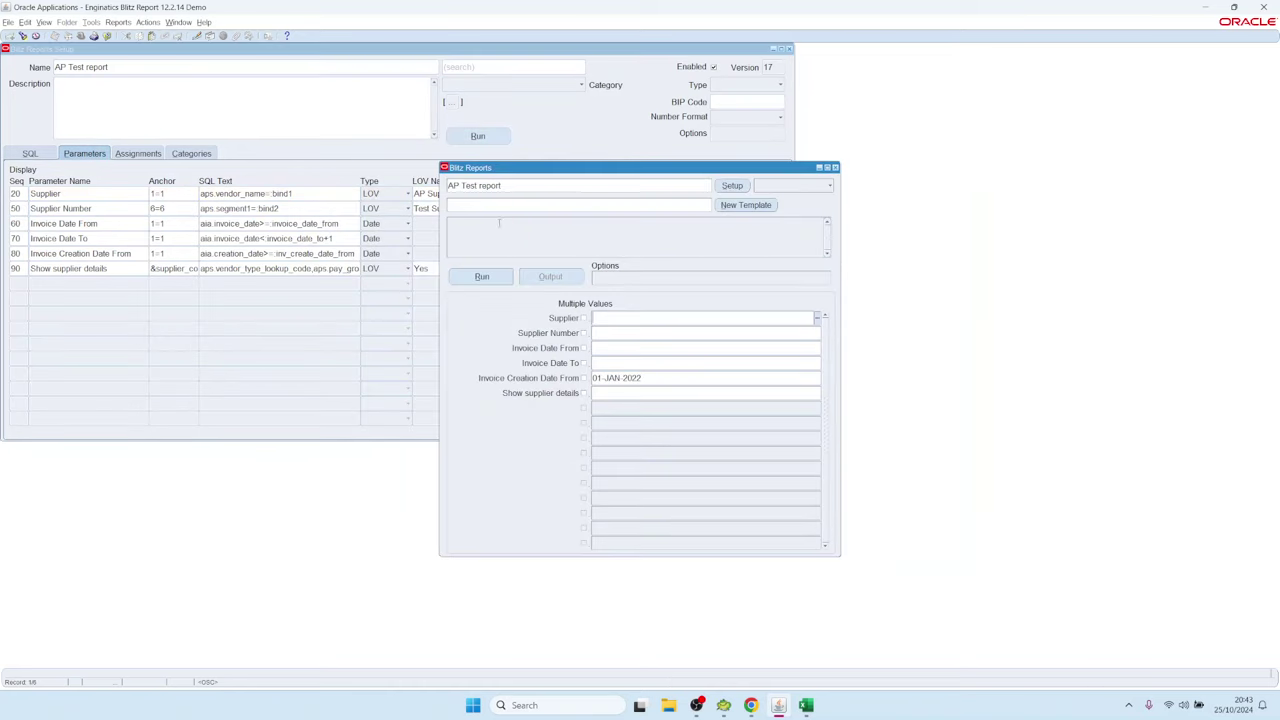
# - Choose ABC Supplier in the run form by looking up a, and choose it again by looking up A%
pyautogui.doubleClick(607, 322)
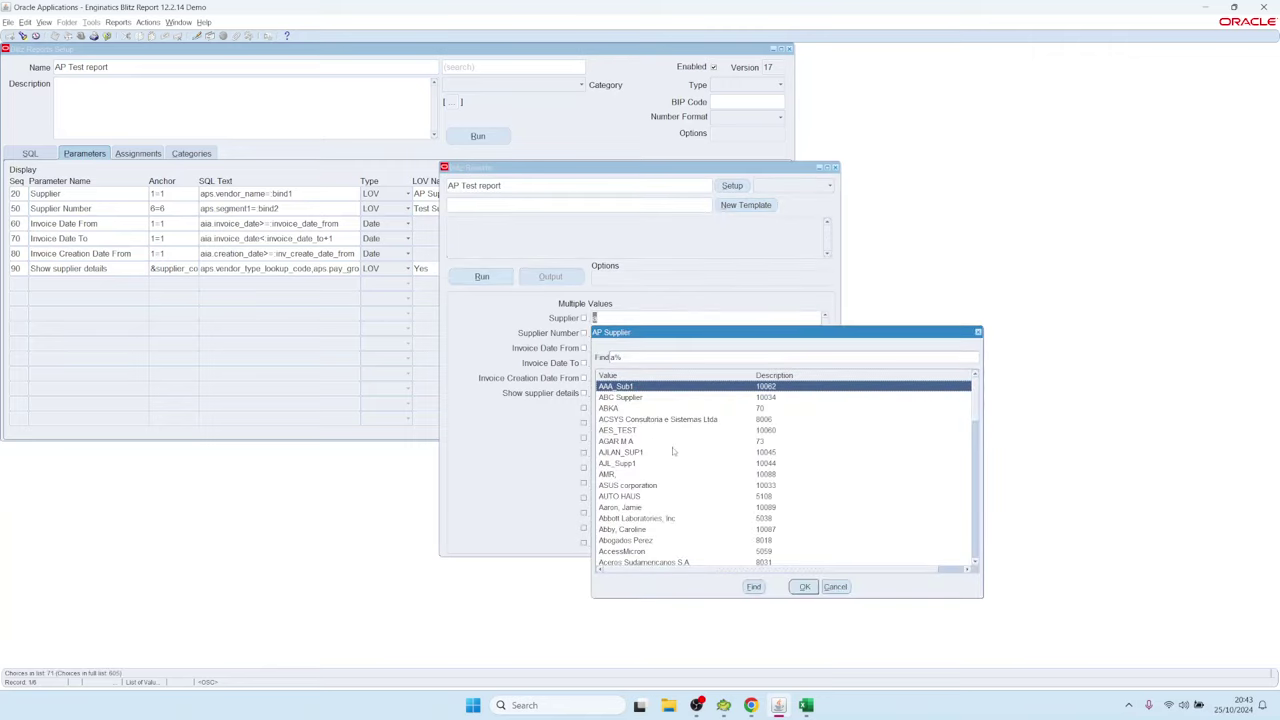
pyautogui.doubleClick(621, 398)
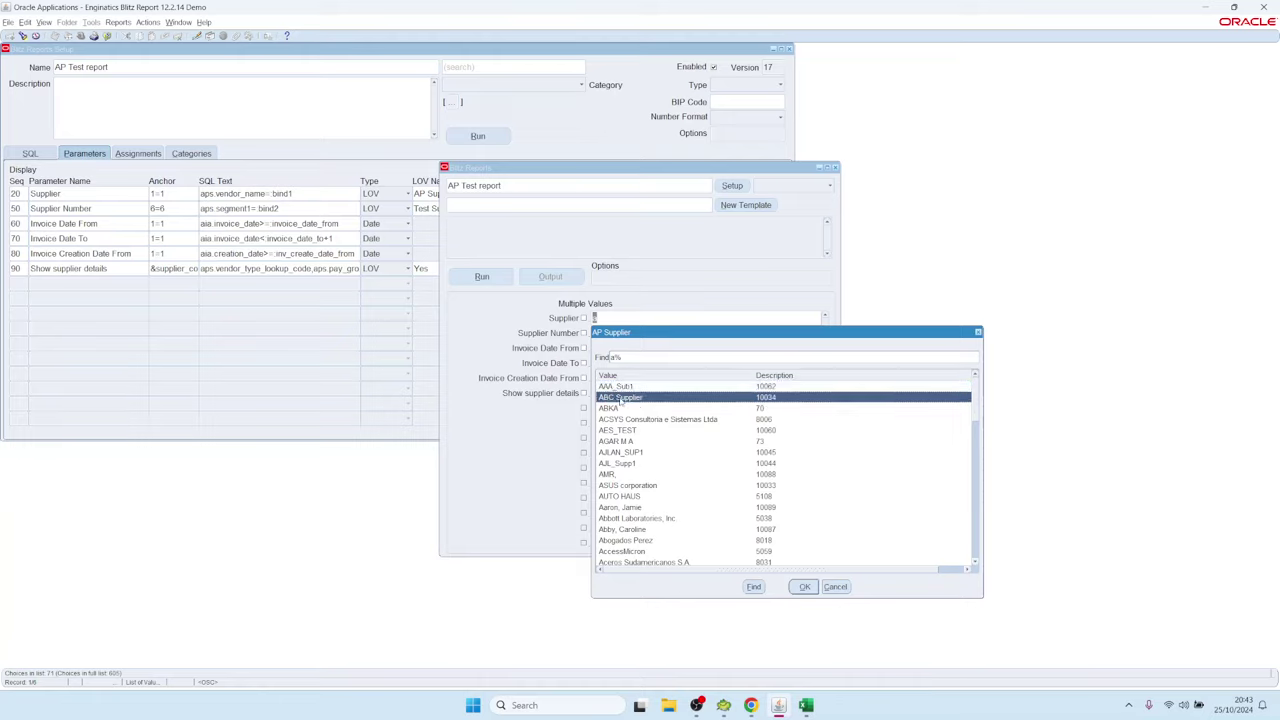
pyautogui.click(622, 318)
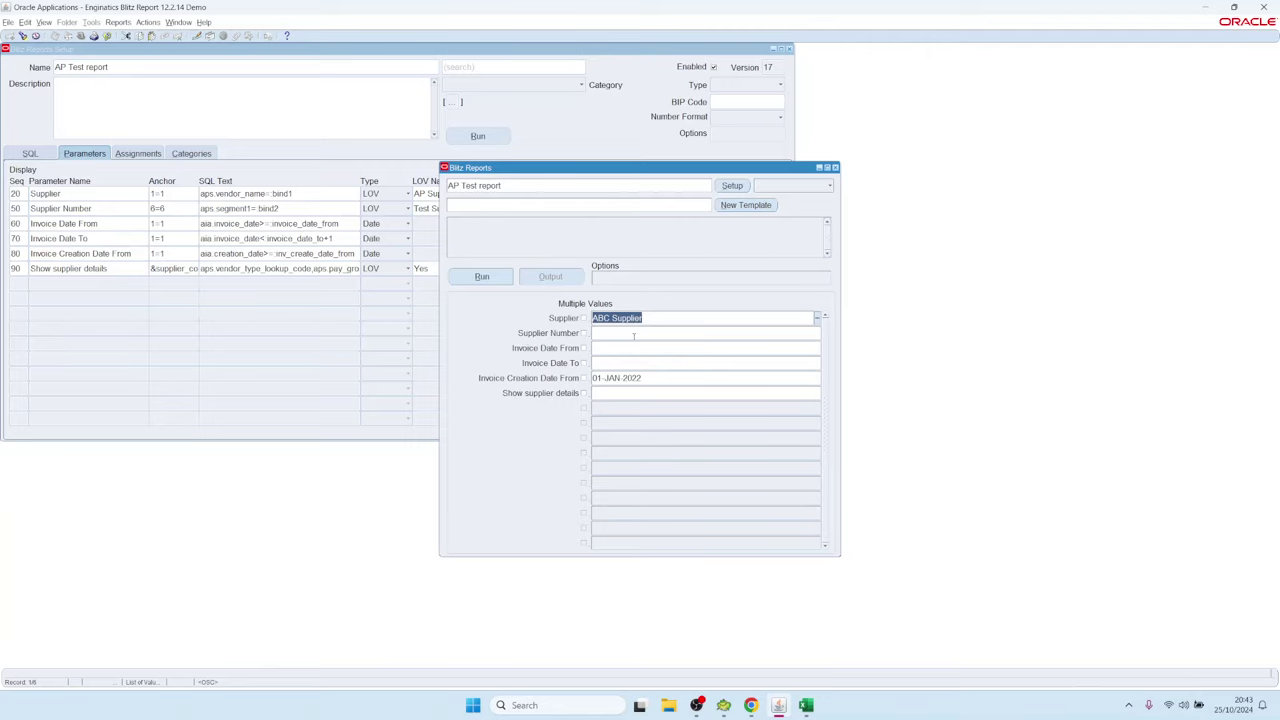
pyautogui.write('A%')
pyautogui.press('Tab')
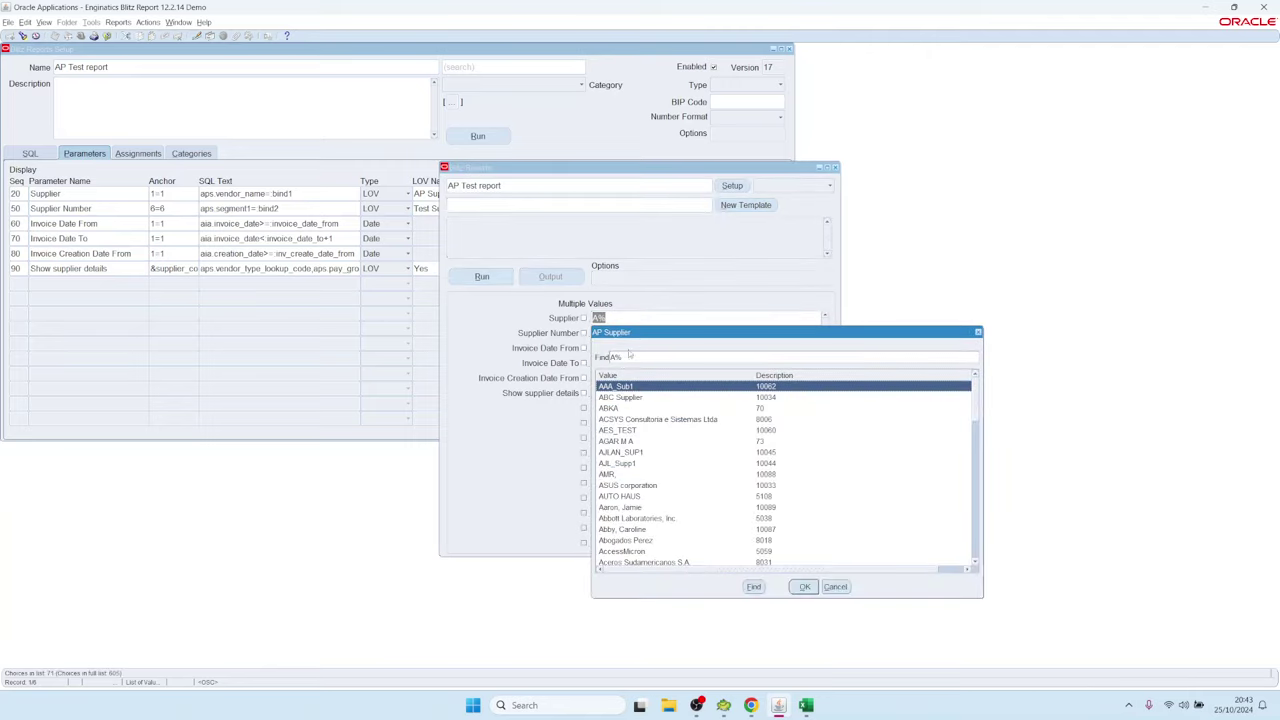
pyautogui.doubleClick(625, 398)
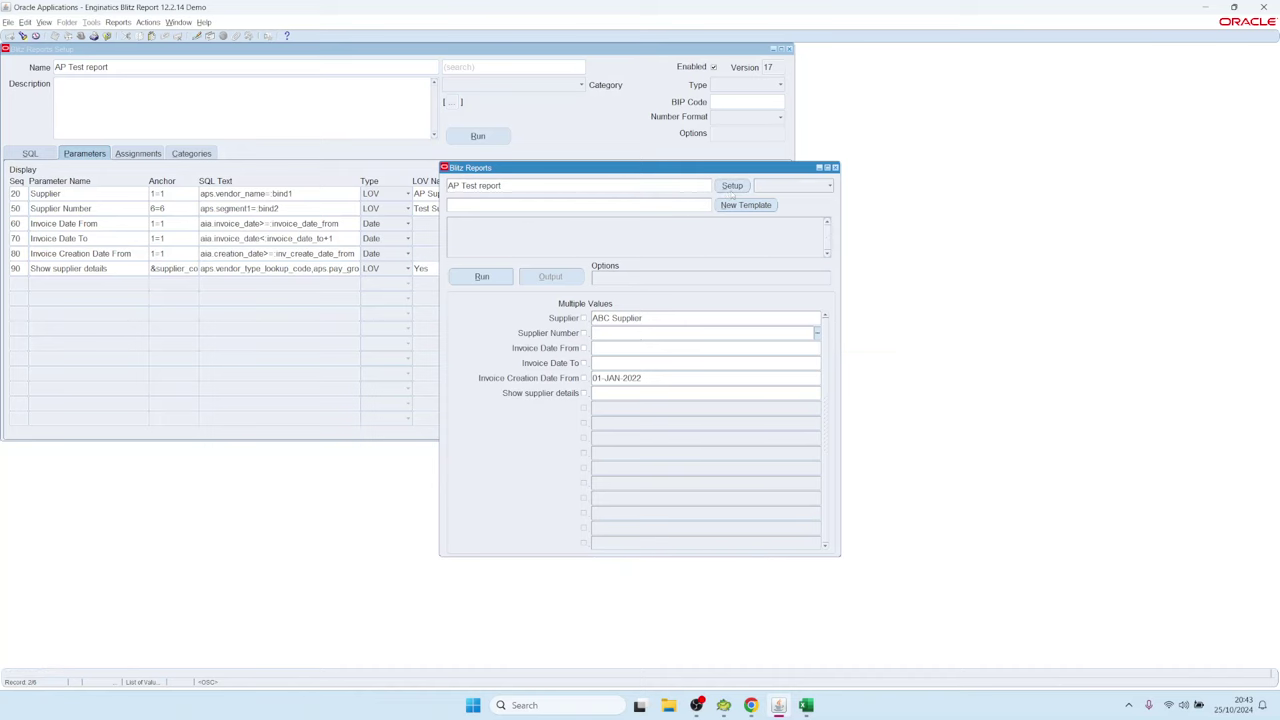
# - Change the Supplier parameter's SQL text to upper(aps.vendor_name) like upper(:bind1)
pyautogui.click(263, 193)
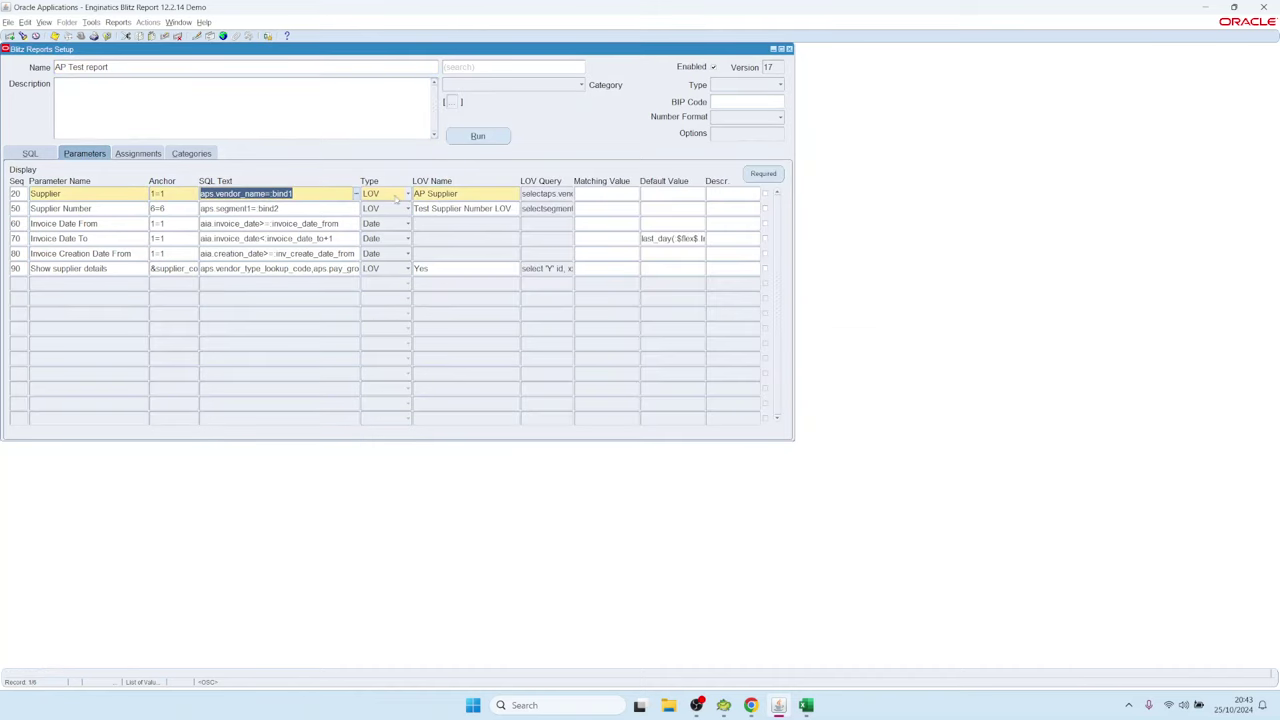
pyautogui.click(266, 193)
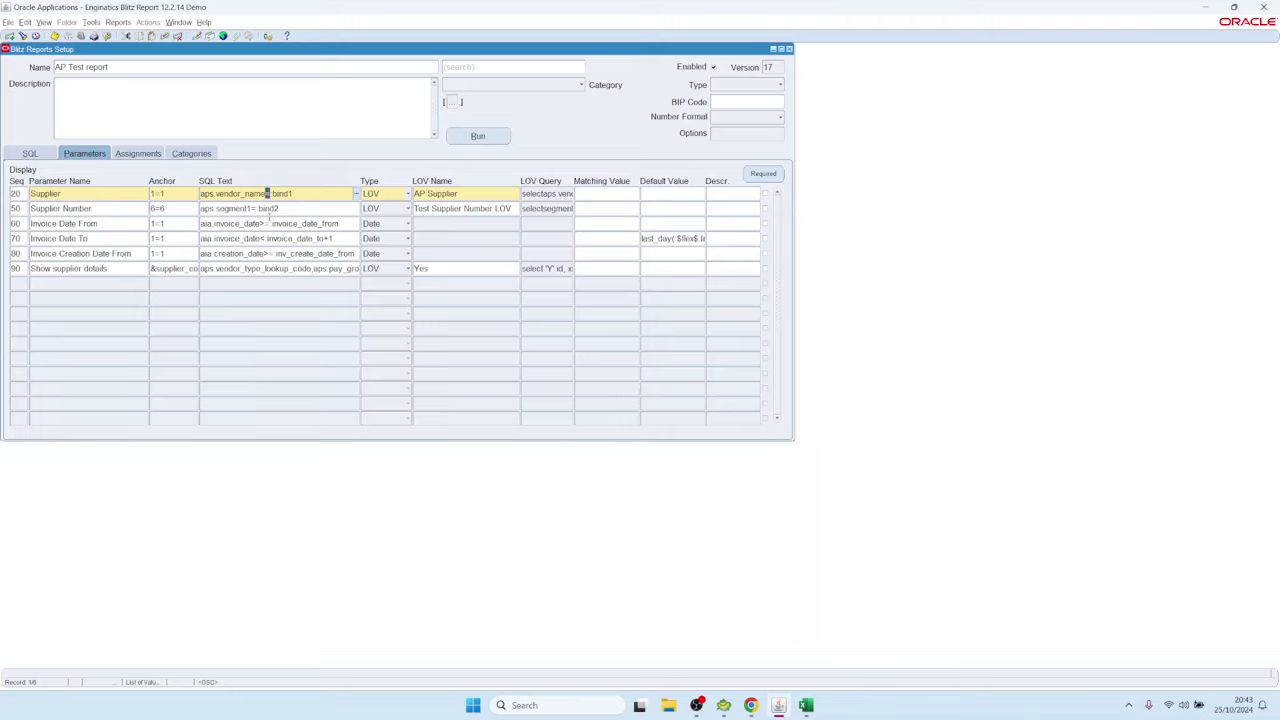
pyautogui.write('like')
pyautogui.press('Home')
pyautogui.write('upper(')
pyautogui.write(')')
pyautogui.write('upper(')
pyautogui.press('End')
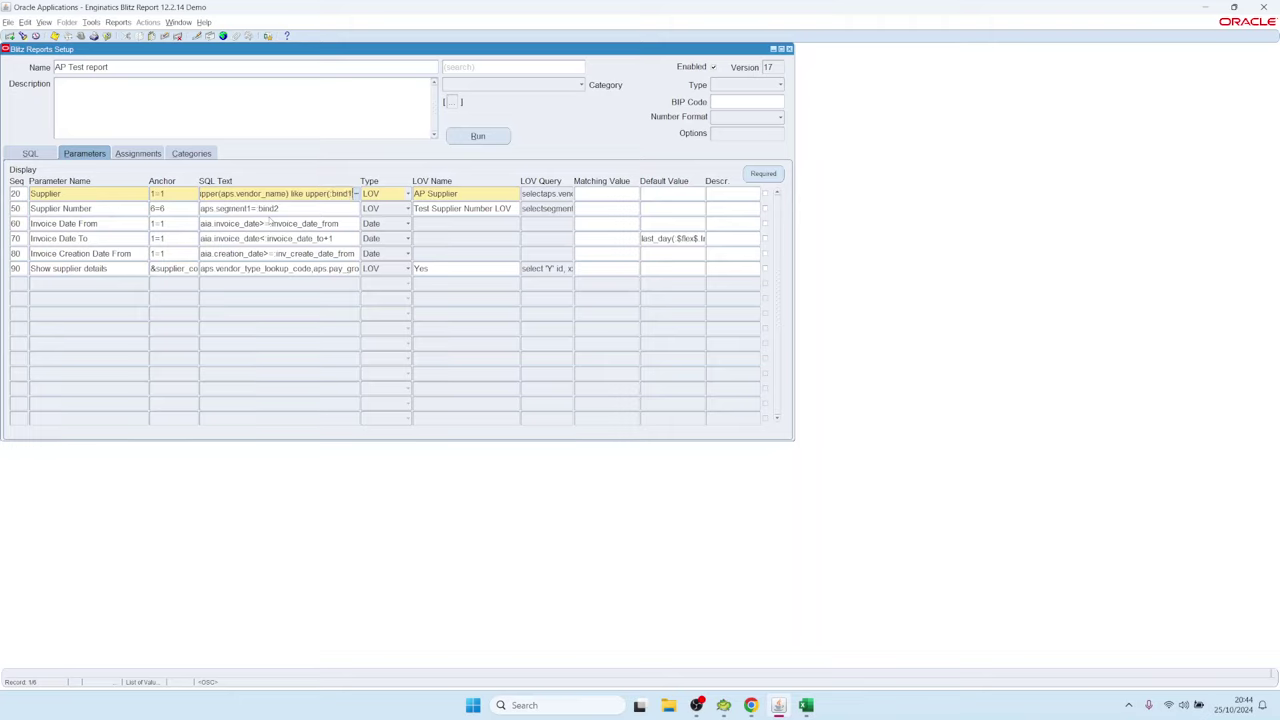
pyautogui.write(')')
# - Rename the Supplier parameter to Supplier like, check it in the run form, and return to the report setup
pyautogui.hotkey('shift', 'Tab')
pyautogui.hotkey('shift', 'Tab')
pyautogui.write('like')
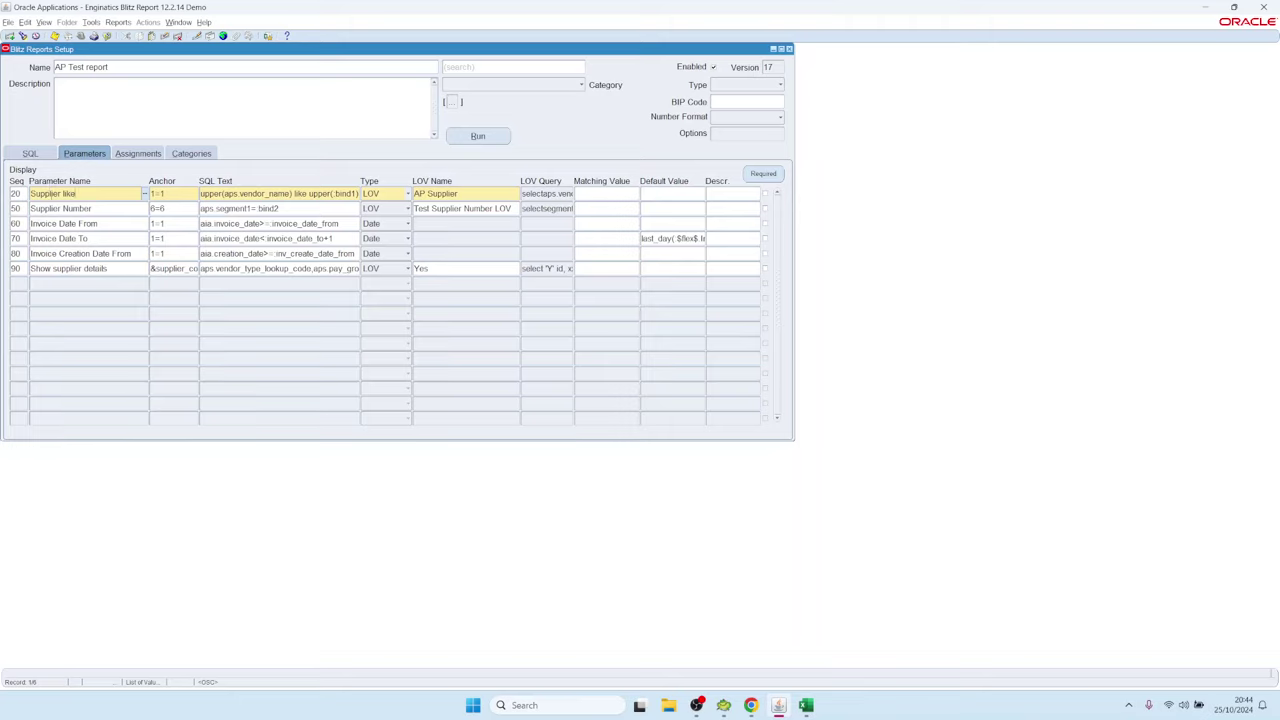
pyautogui.hotkey('shift', 'Home')
pyautogui.click(492, 139)
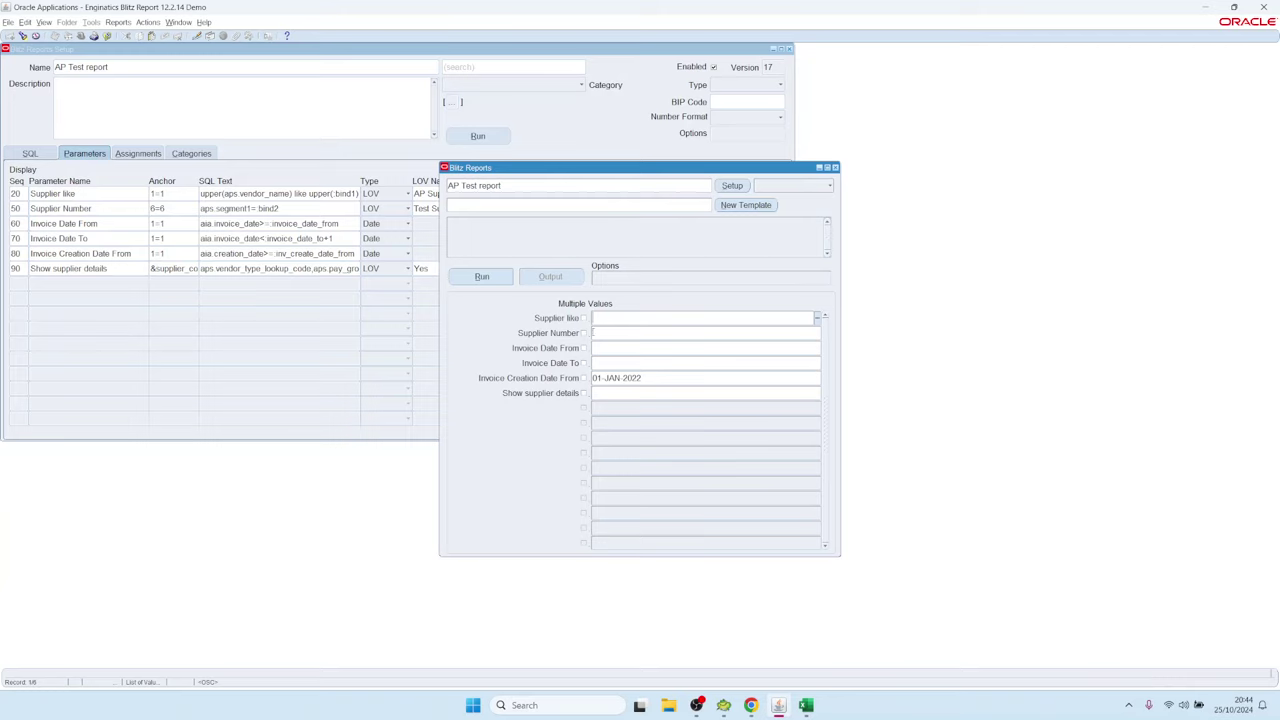
pyautogui.click(732, 186)
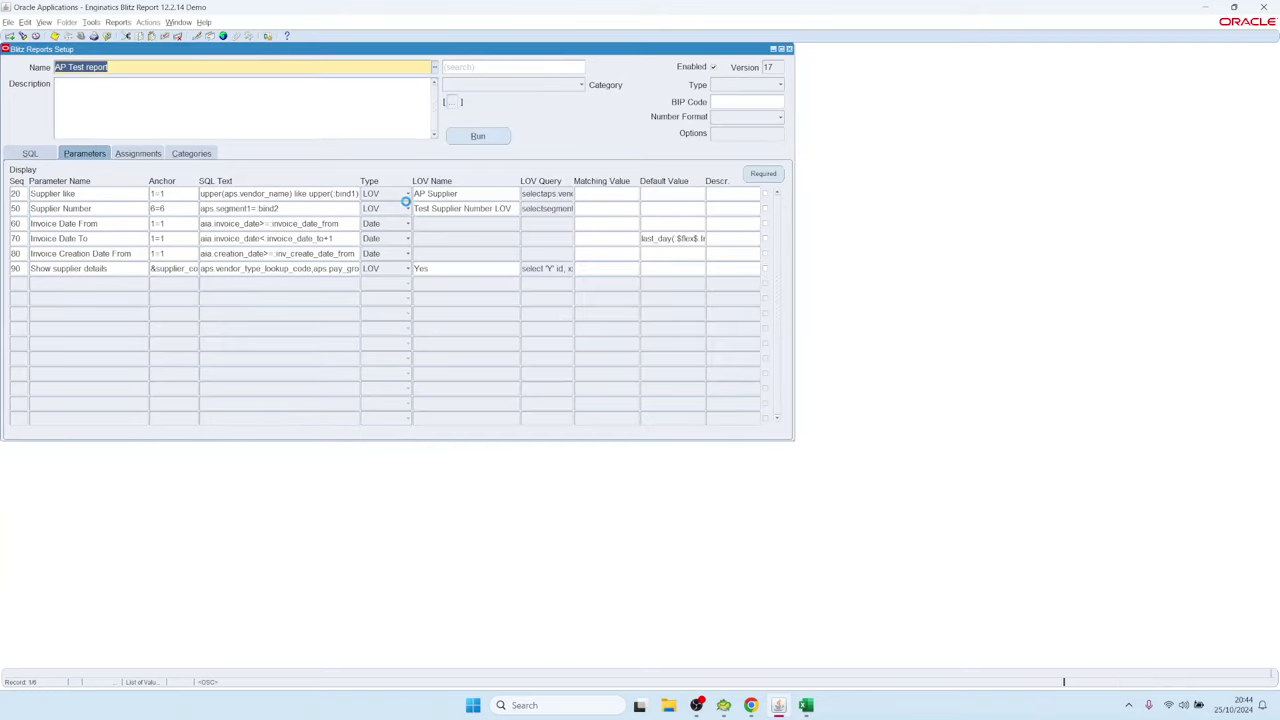
# - View the shared AP Supplier LOV, close it, and set the Supplier like parameter's type to LOV custom
pyautogui.doubleClick(560, 193)
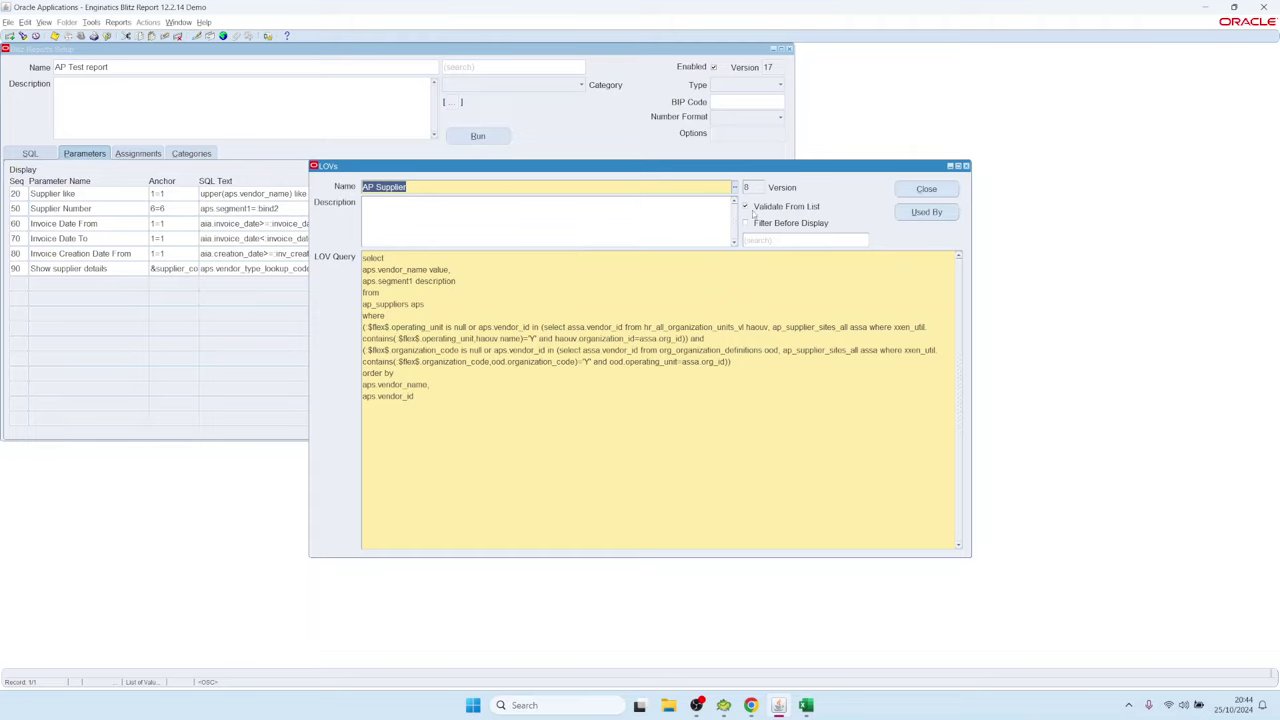
pyautogui.moveTo(437, 186); pyautogui.dragTo(355, 186)
pyautogui.click(938, 191)
pyautogui.click(385, 192)
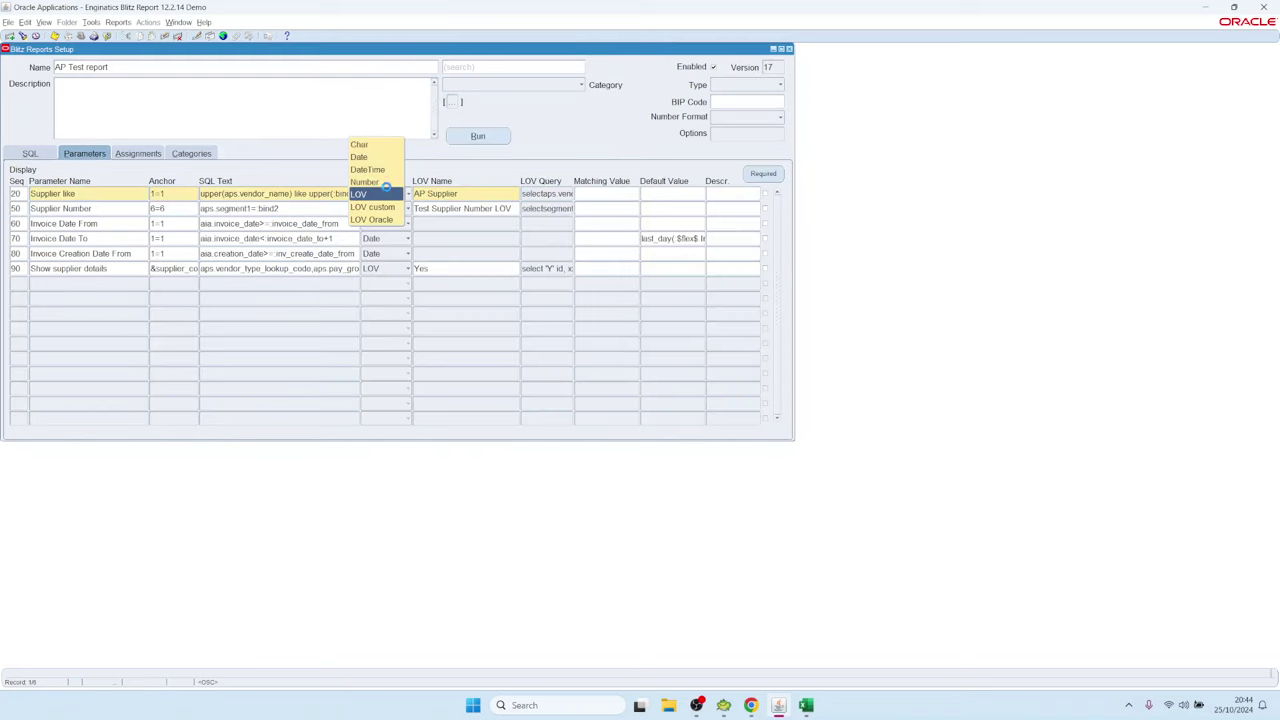
pyautogui.click(381, 206)
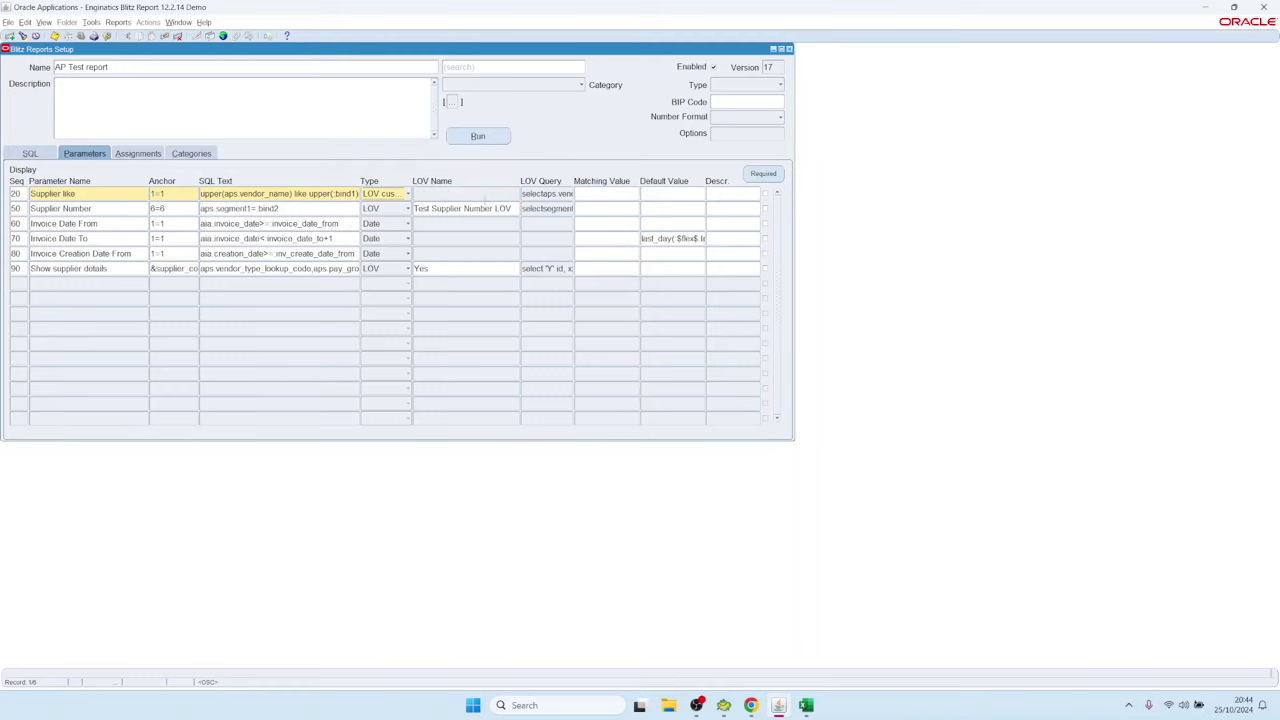
# - Turn off Validate From List in the Supplier like parameter's custom LOV and save it
pyautogui.doubleClick(524, 193)
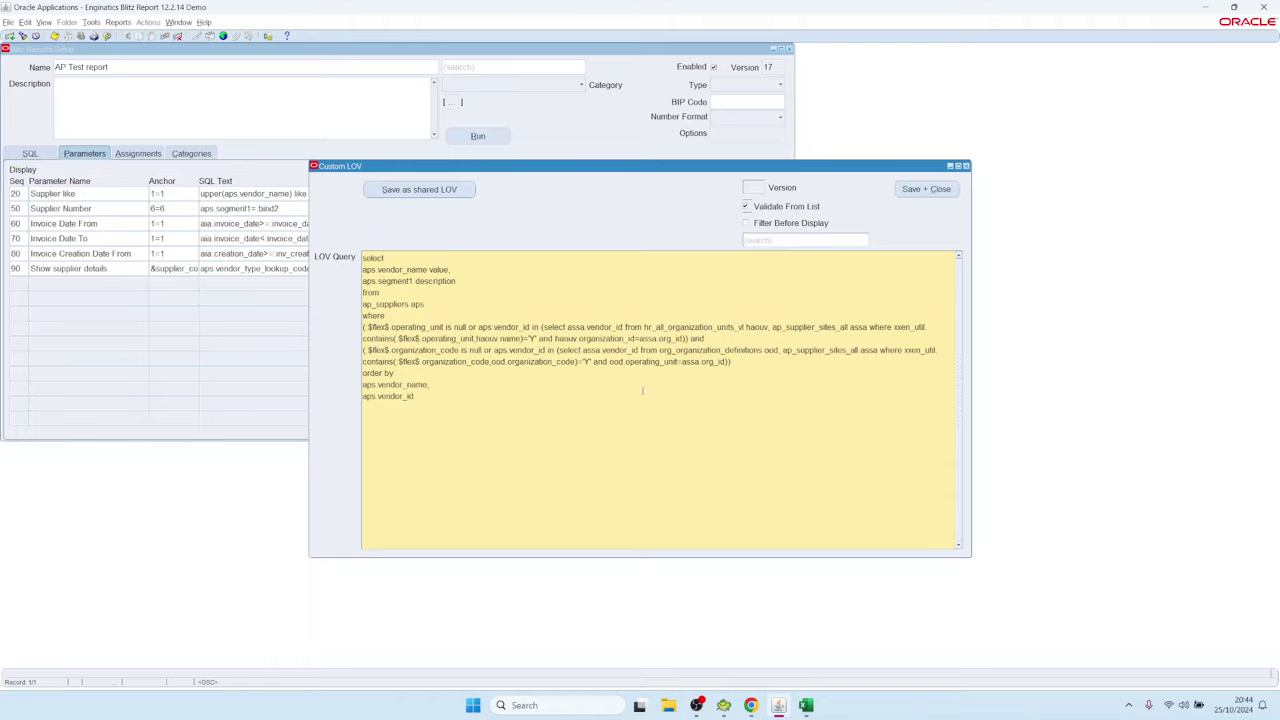
pyautogui.click(745, 206)
pyautogui.click(927, 189)
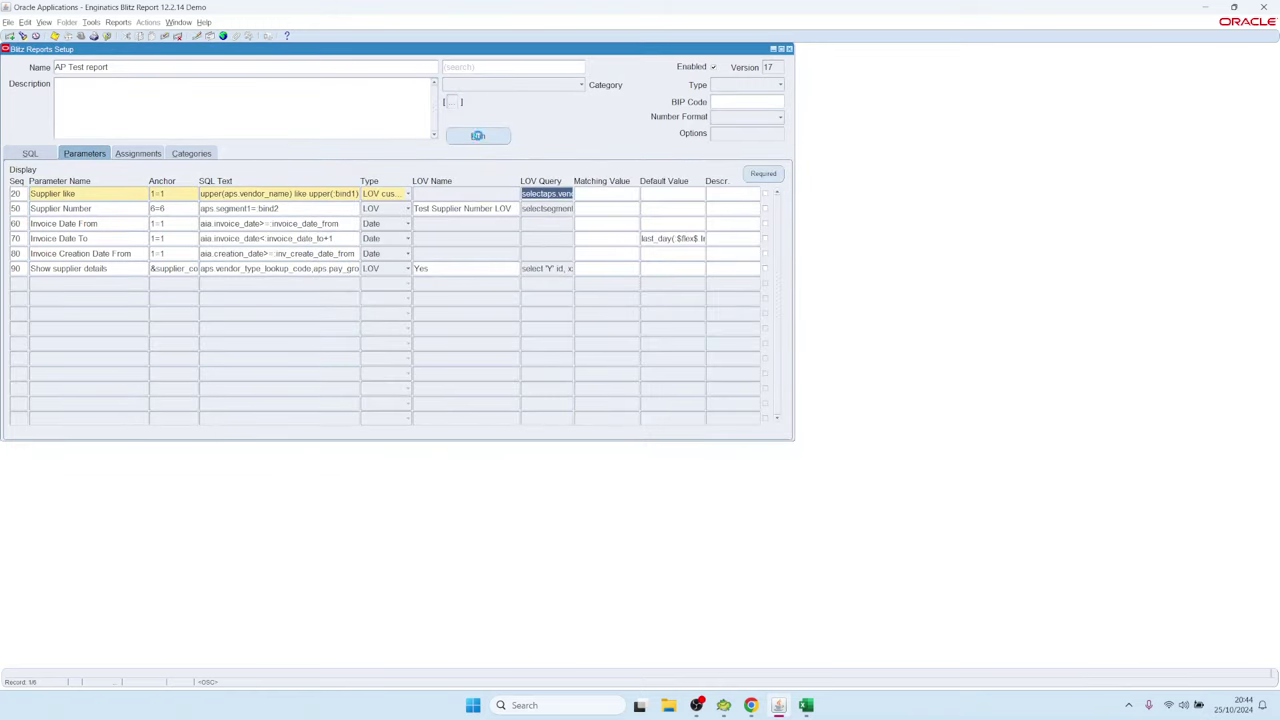
# - Run AP Test report with Supplier like set to a%
pyautogui.click(478, 136)
pyautogui.write('a')
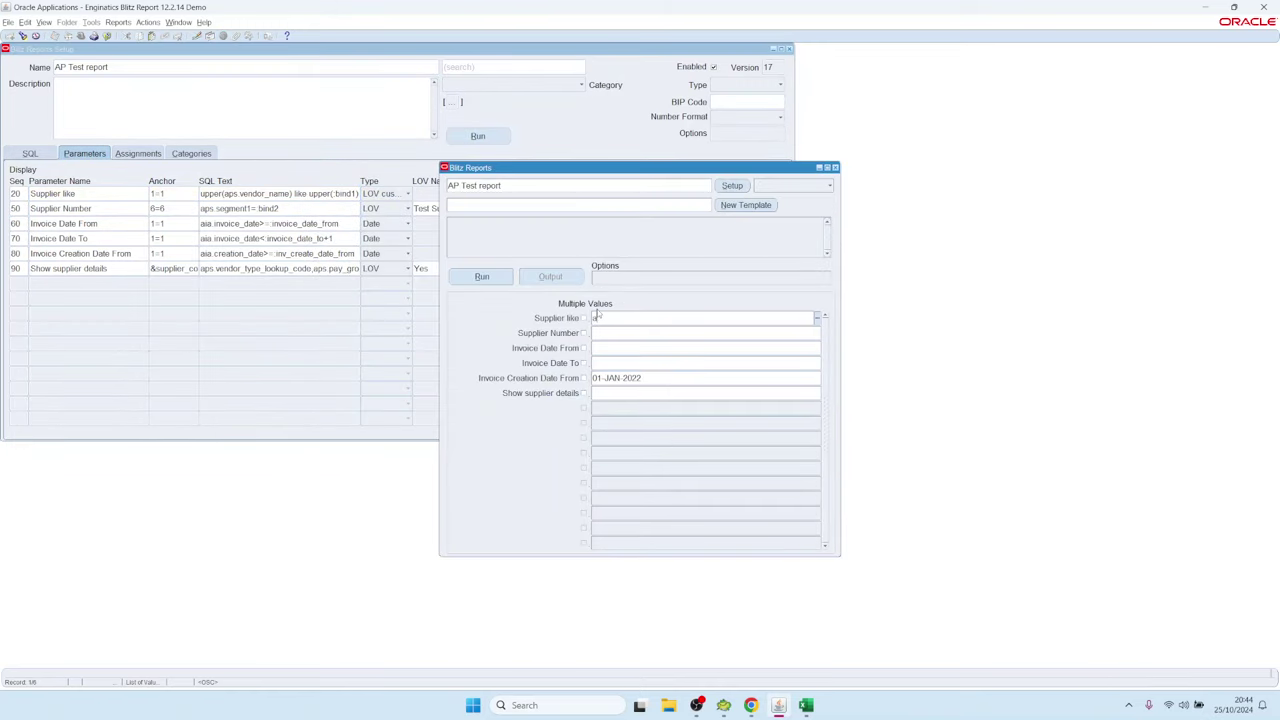
pyautogui.write('%')
pyautogui.click(482, 277)
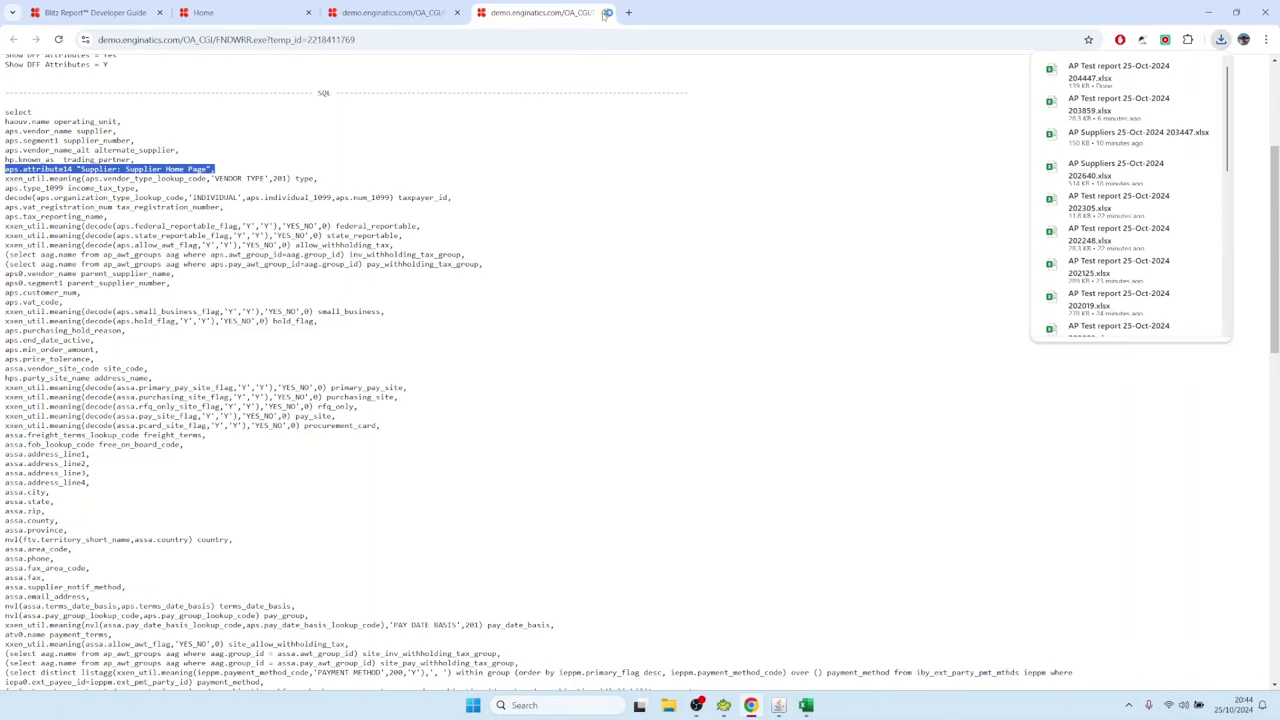
# - Close the extra browser tabs, switch to the new AP Test report output in Excel, and review the Vendor Name filter values
pyautogui.click(605, 12)
pyautogui.click(458, 13)
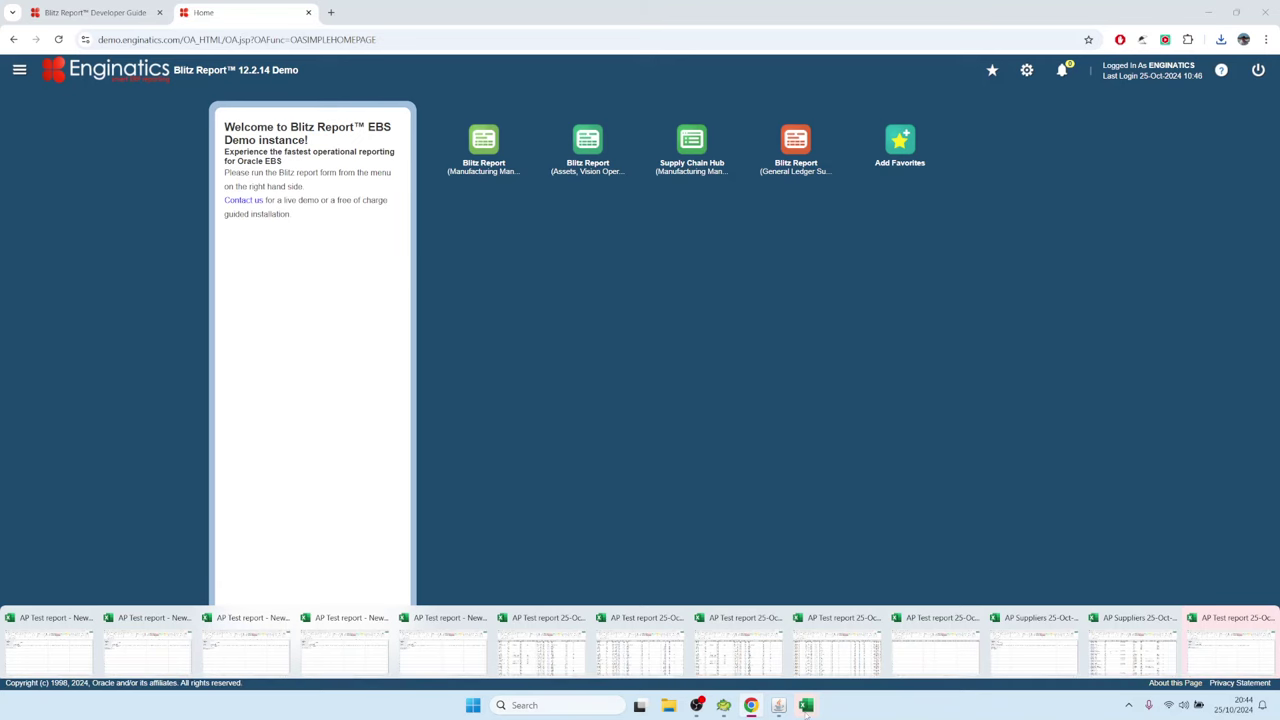
pyautogui.moveTo(806, 708)
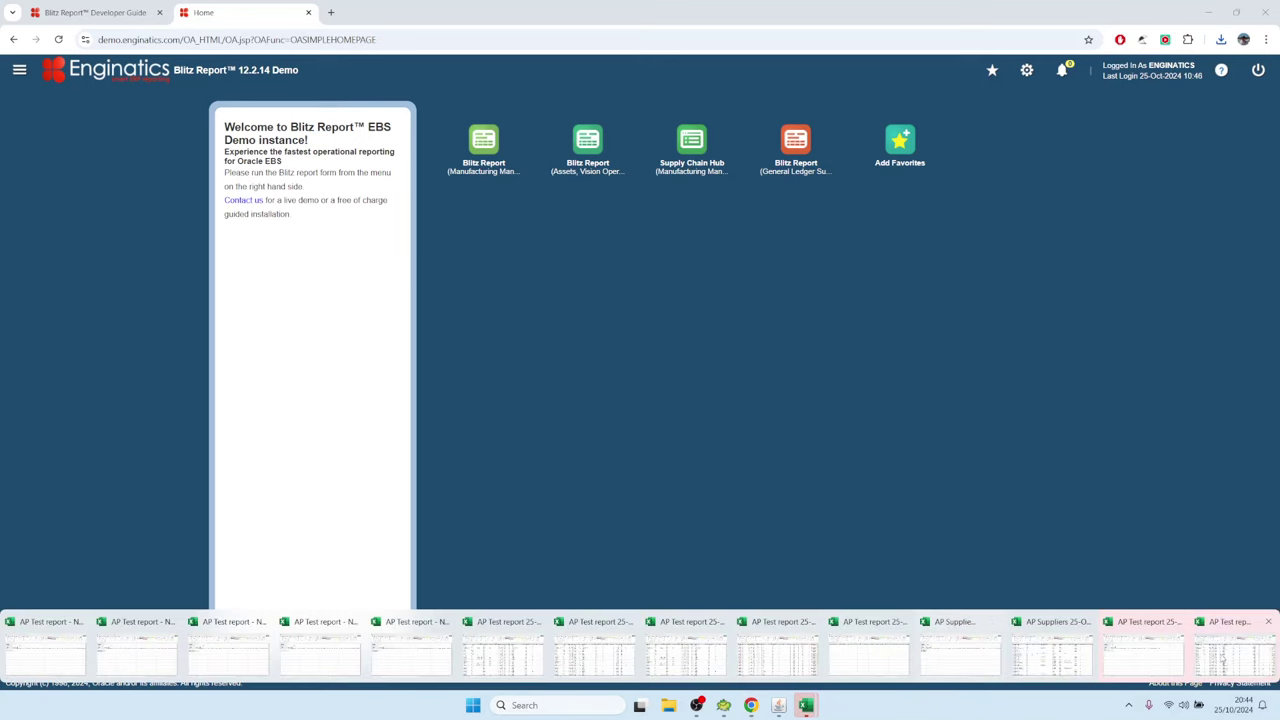
pyautogui.click(1220, 668)
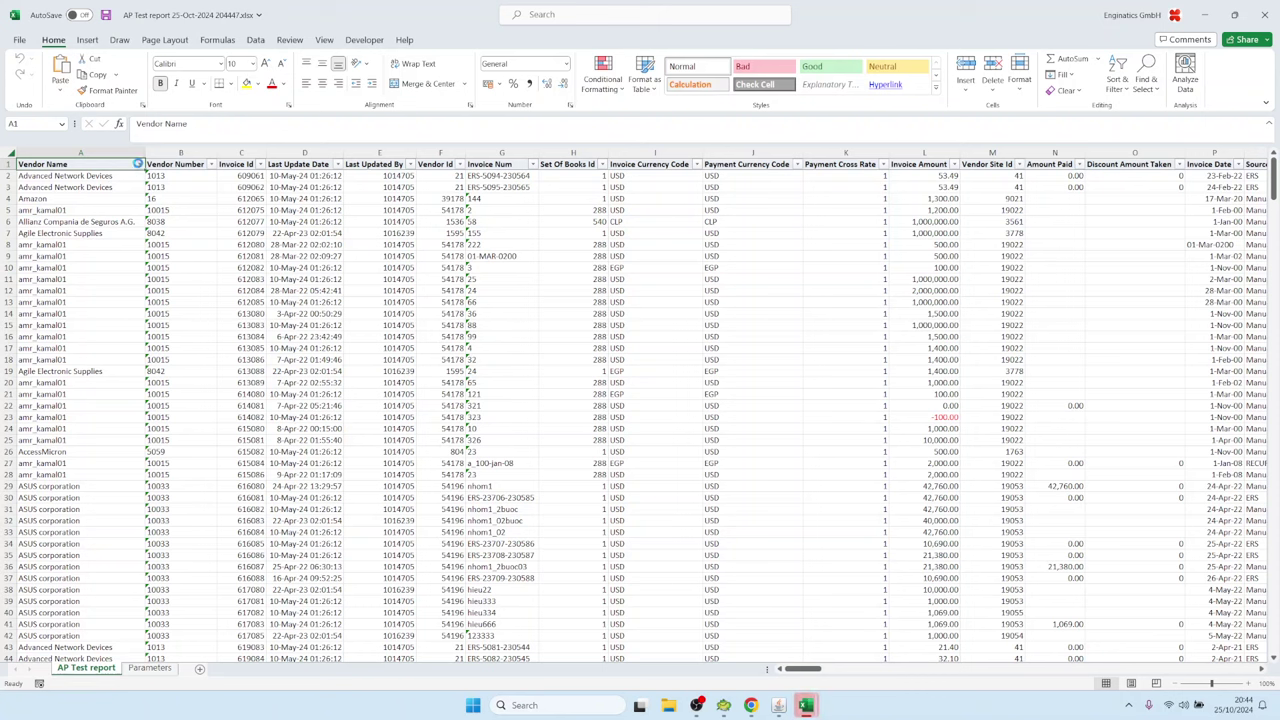
pyautogui.click(139, 164)
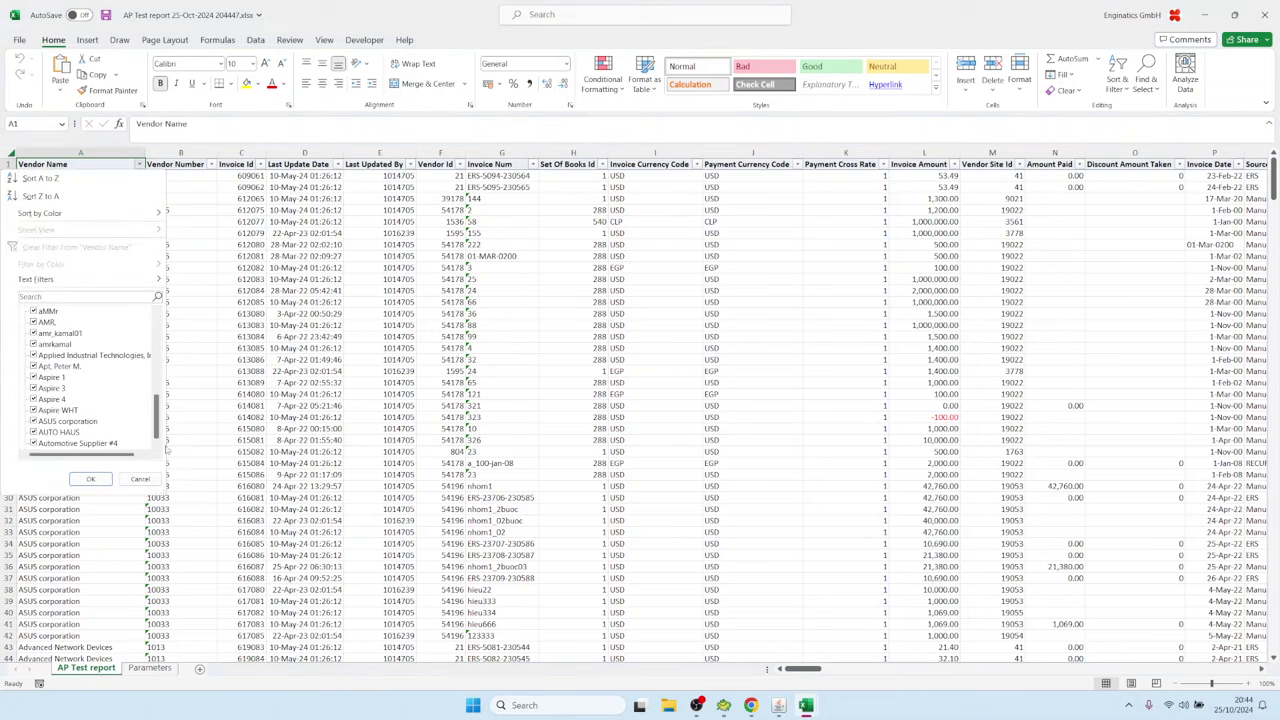
pyautogui.click(140, 479)
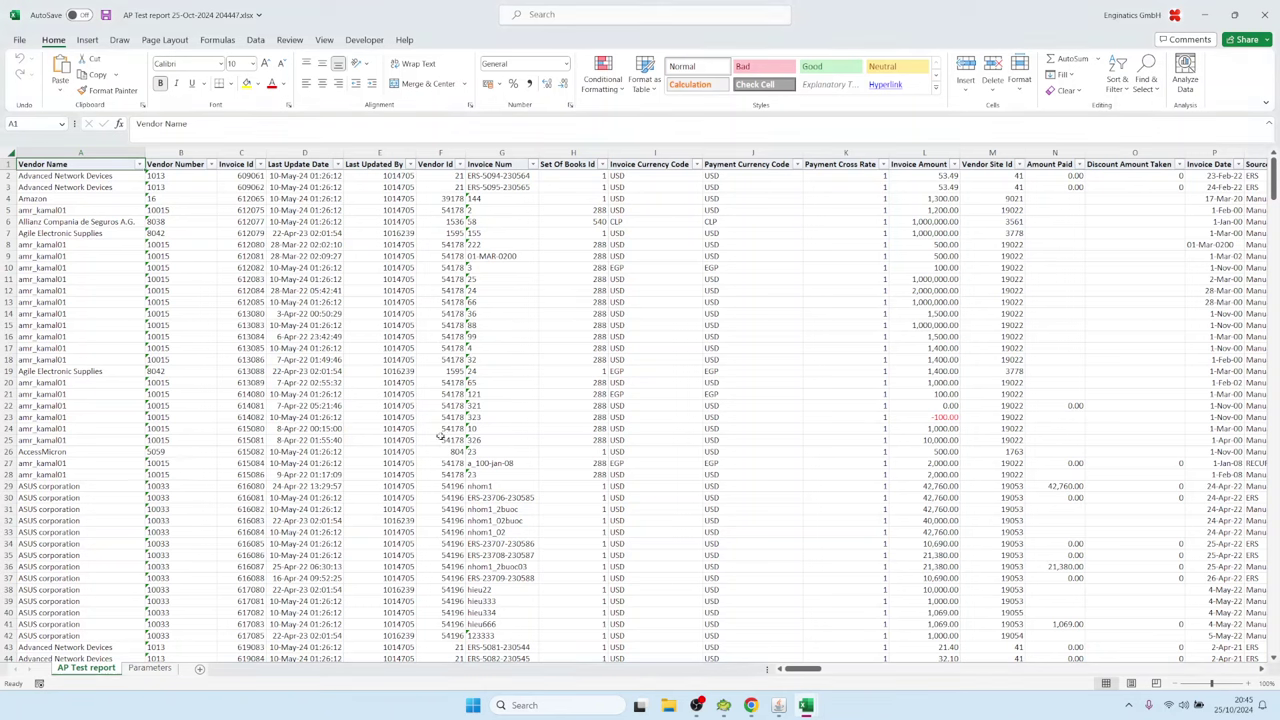
# - Return to the run form in Oracle Applications and choose 3M Health Care from the Supplier like list of values
pyautogui.click(779, 705)
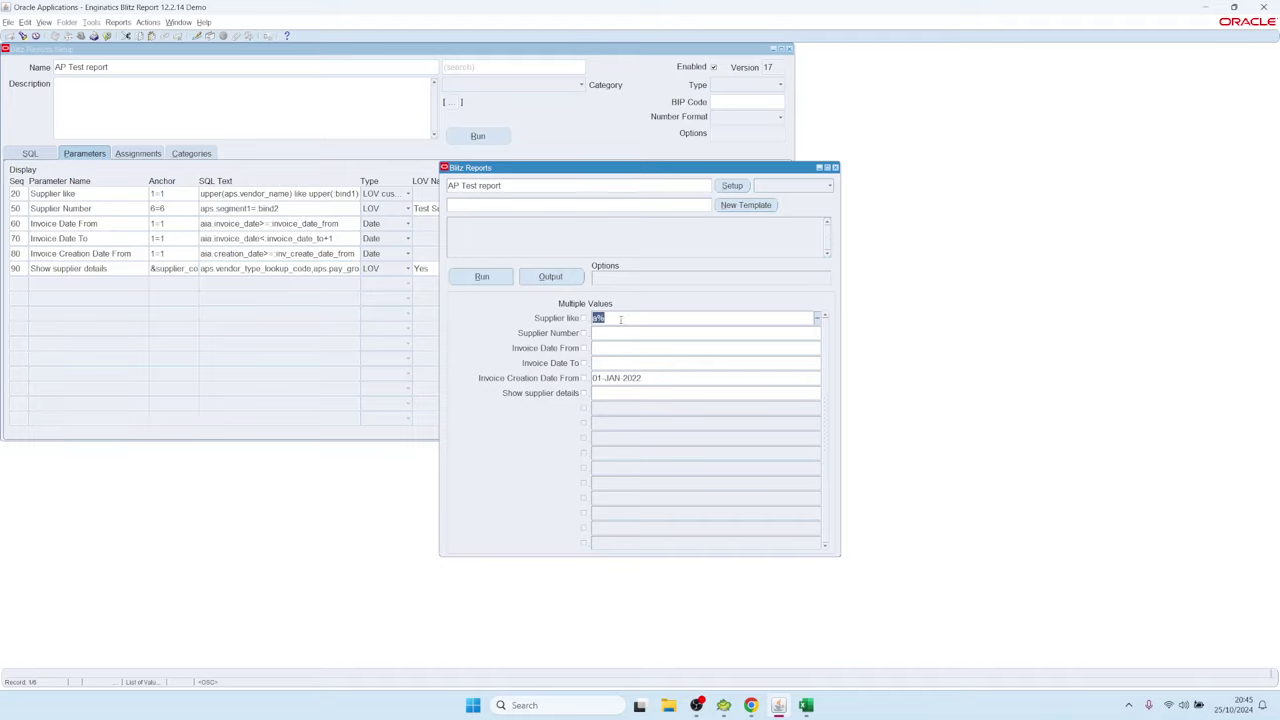
pyautogui.press('Tab')
pyautogui.hotkey('shift', 'Tab')
pyautogui.hotkey('ctrl', 'l')
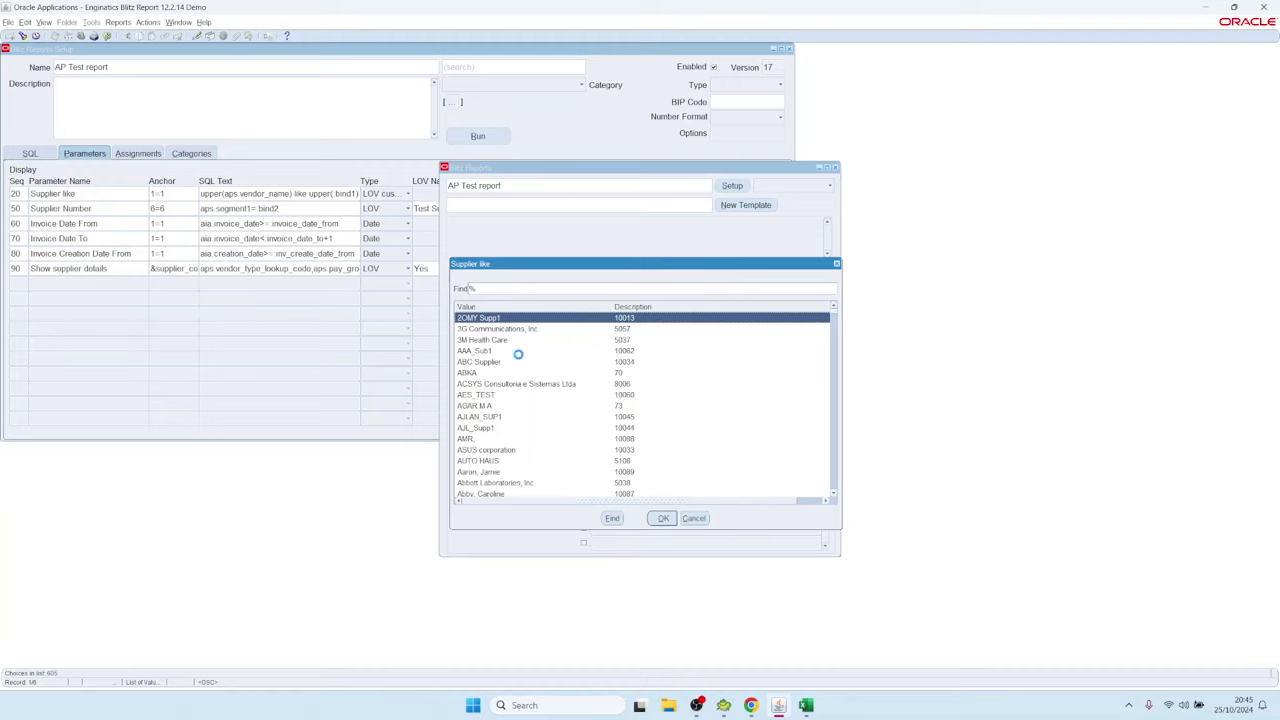
pyautogui.doubleClick(487, 341)
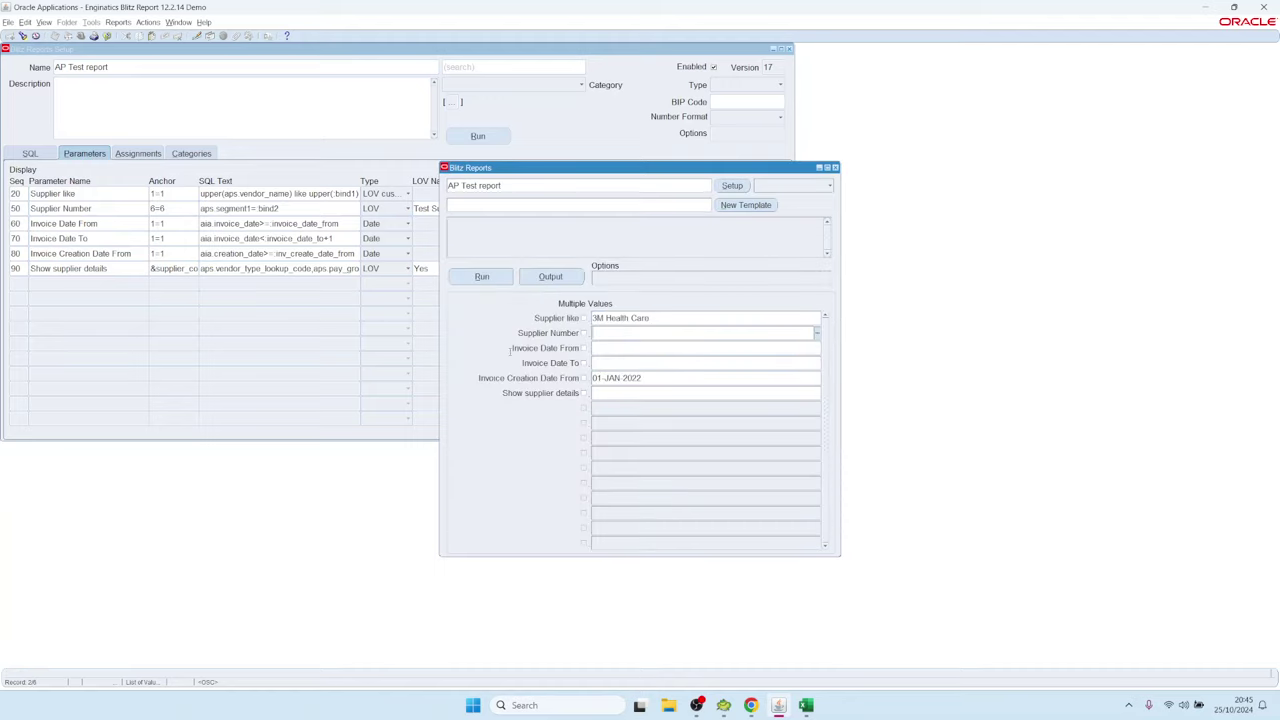
# - Set Supplier like to a%,b%, enable multiple values for it, and run the report
pyautogui.click(664, 319)
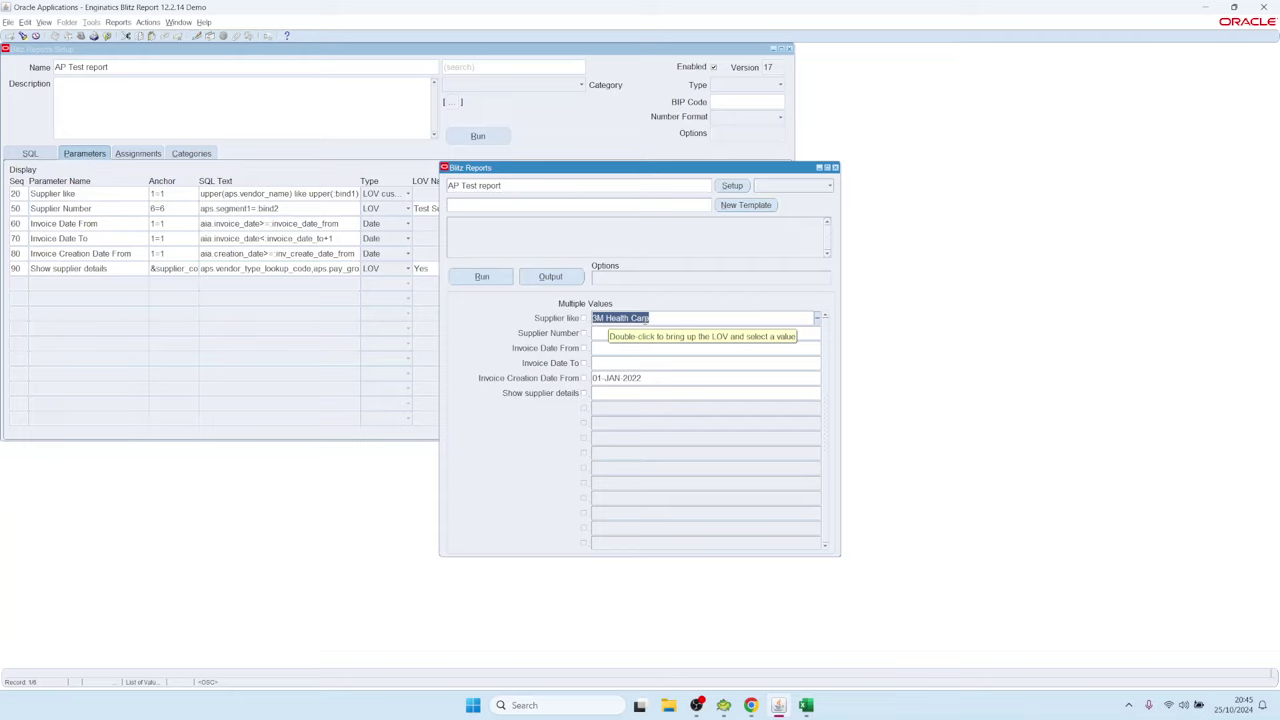
pyautogui.write('a')
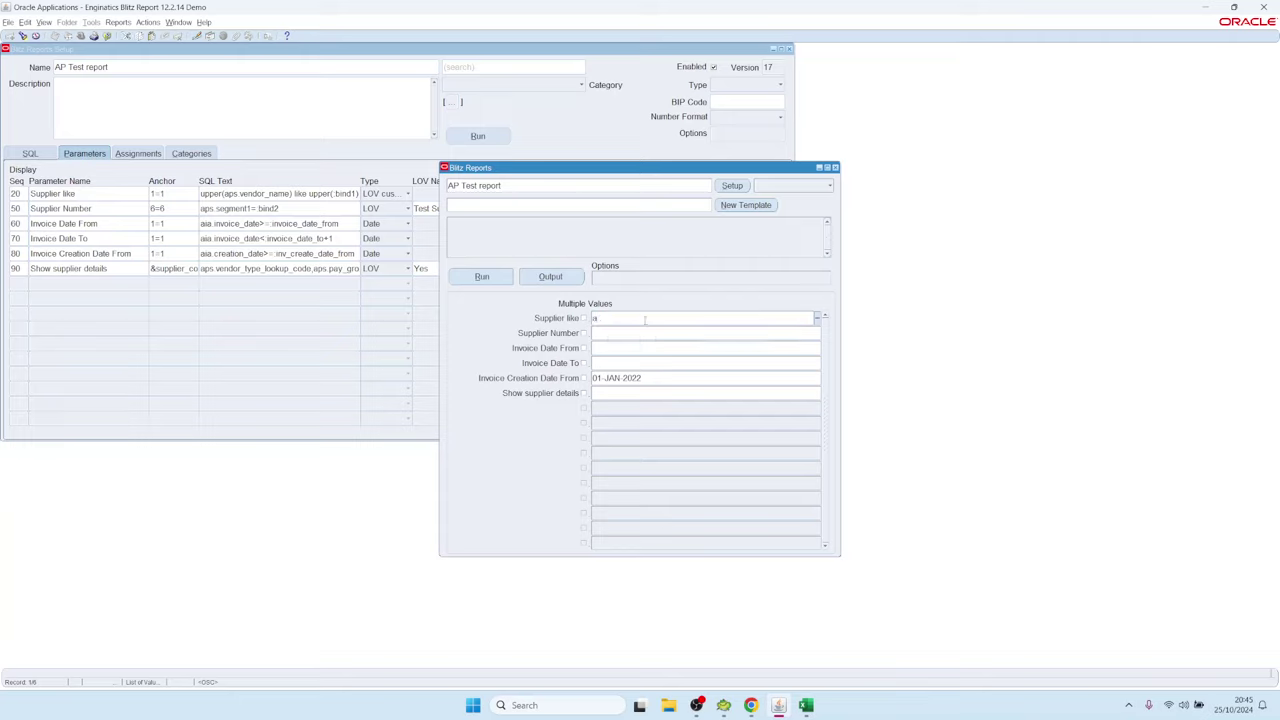
pyautogui.write('%,b%')
pyautogui.click(583, 318)
pyautogui.click(481, 276)
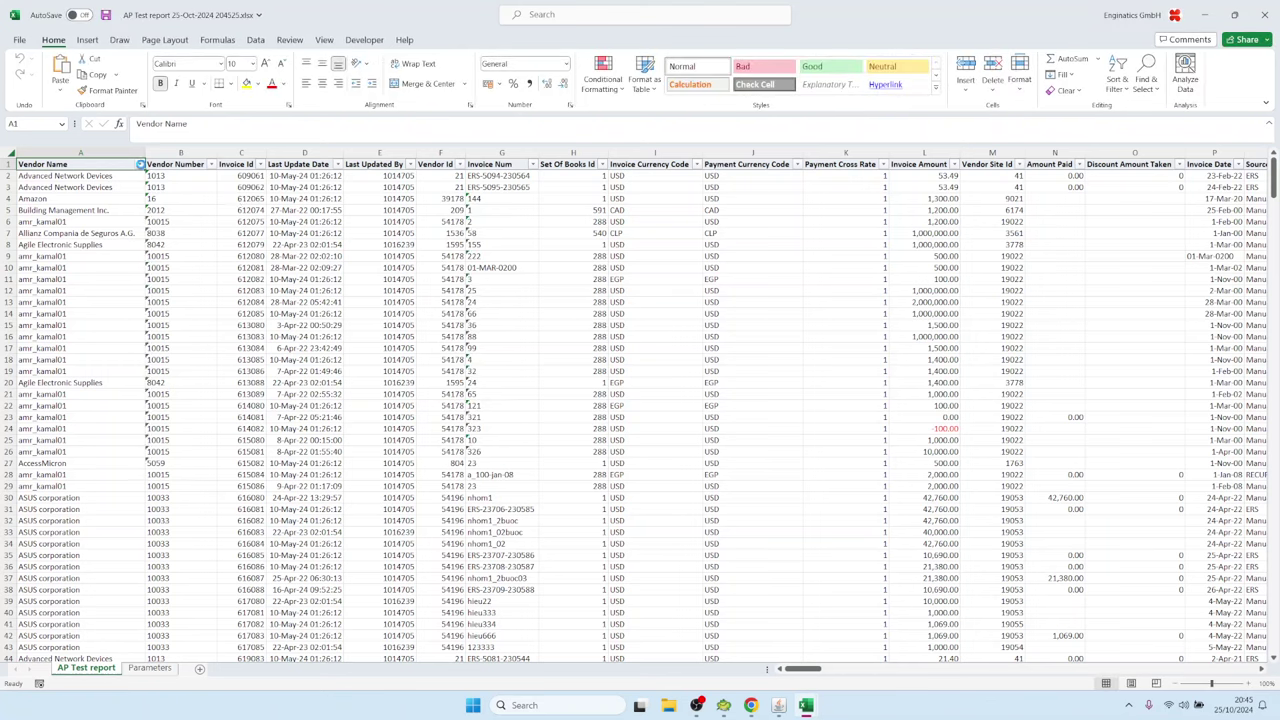
# - Review the vendor names in the new output's Vendor Name filter list and cancel the filter
pyautogui.click(139, 164)
pyautogui.moveTo(157, 325); pyautogui.dragTo(158, 425)
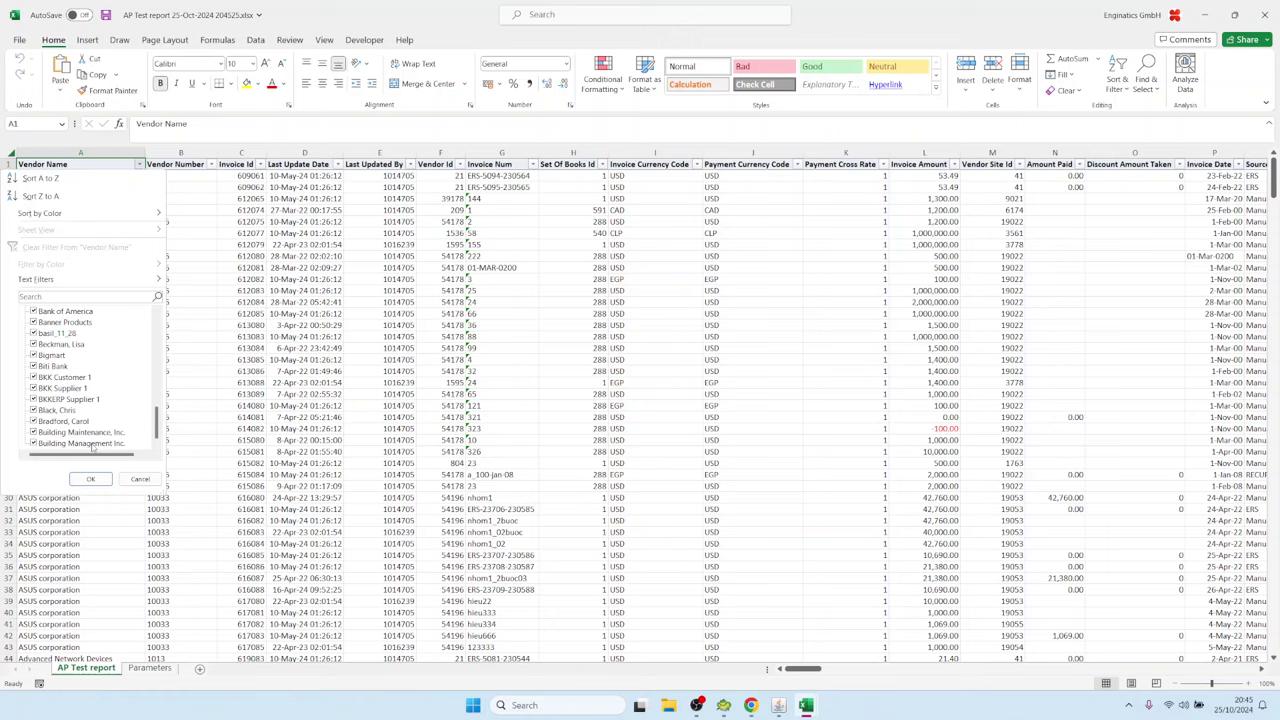
pyautogui.click(140, 479)
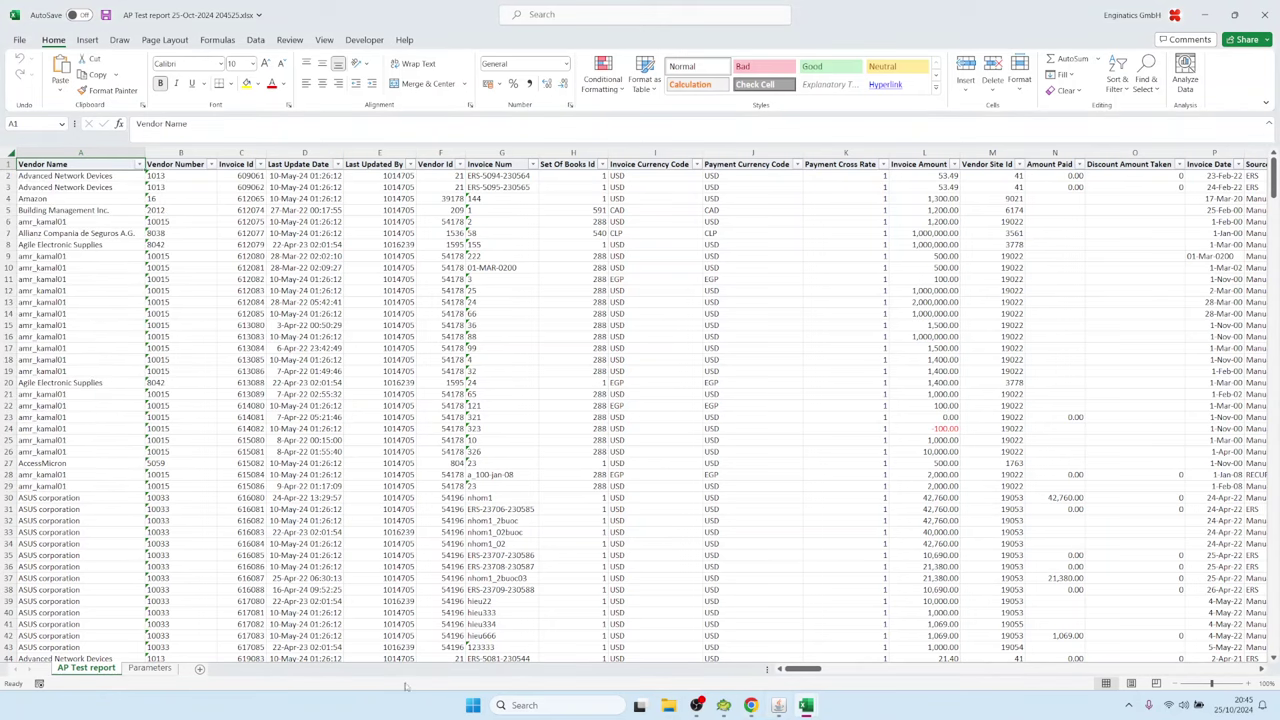
# - Examine the Sql cell on the Parameters sheet, highlighting the supplier name conditions joined by or and their brackets
pyautogui.click(150, 668)
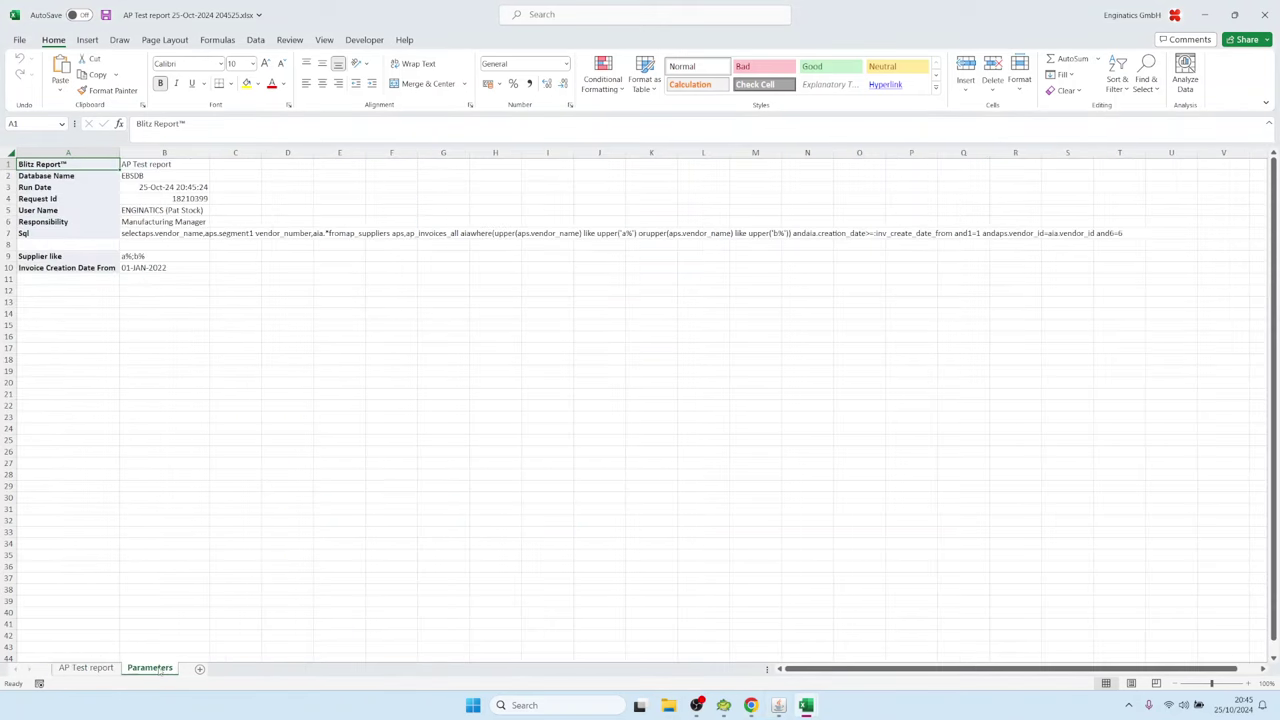
pyautogui.doubleClick(148, 236)
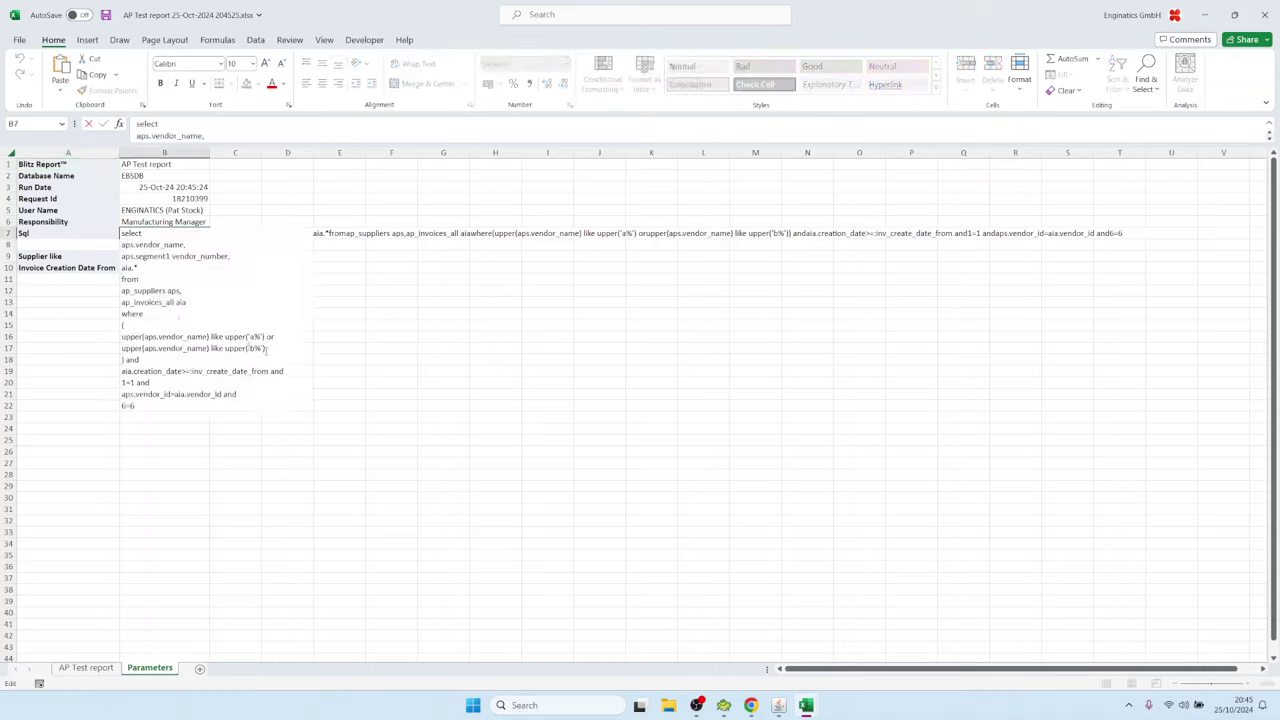
pyautogui.moveTo(266, 349); pyautogui.dragTo(94, 339)
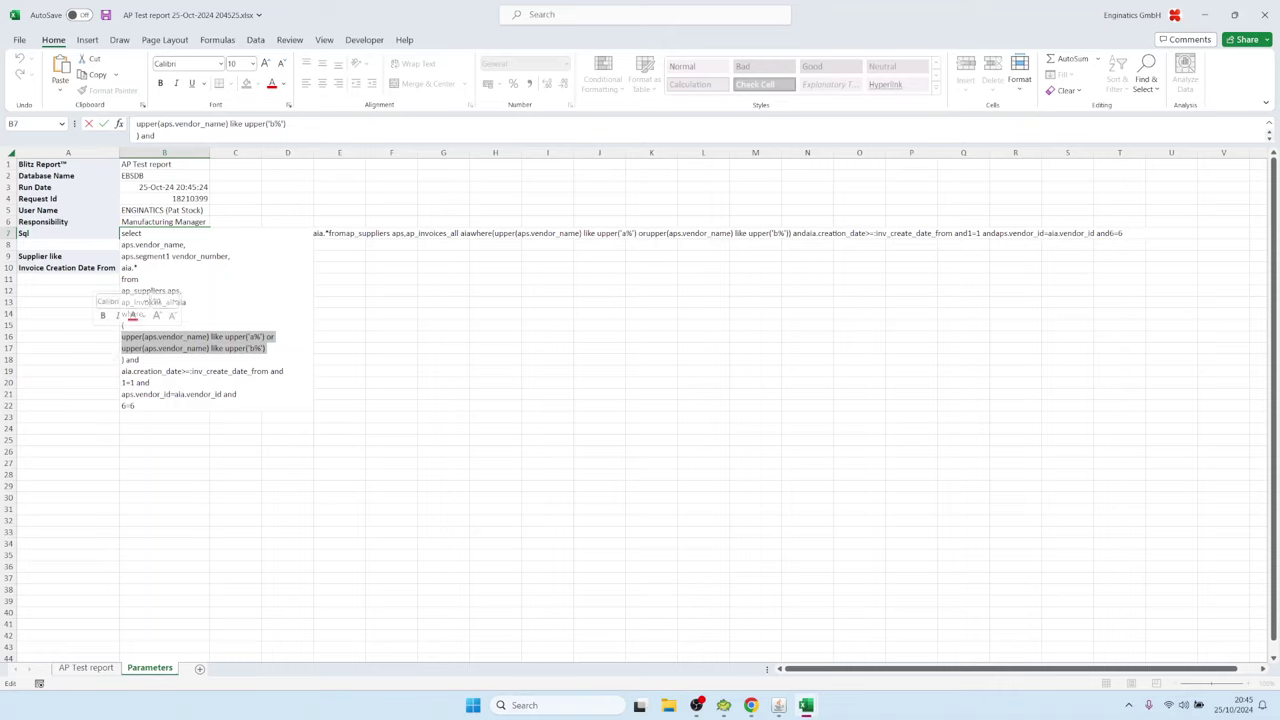
pyautogui.click(212, 349)
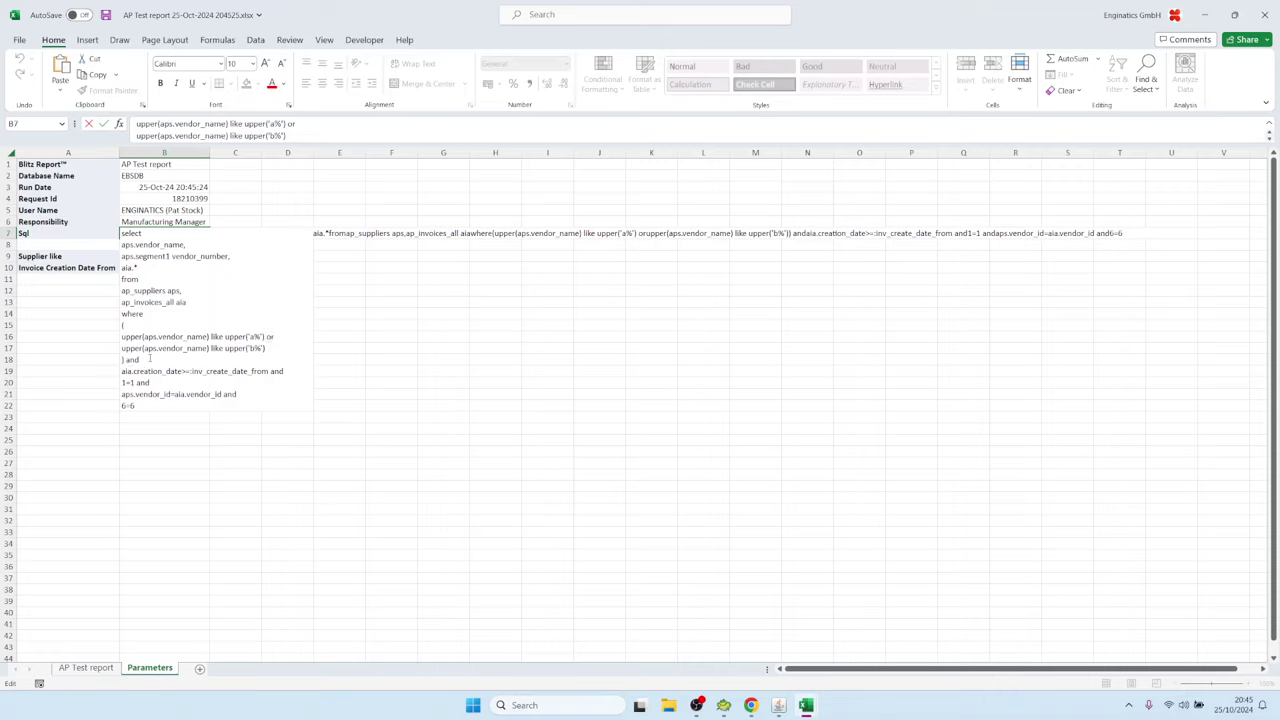
pyautogui.moveTo(140, 360); pyautogui.dragTo(110, 326)
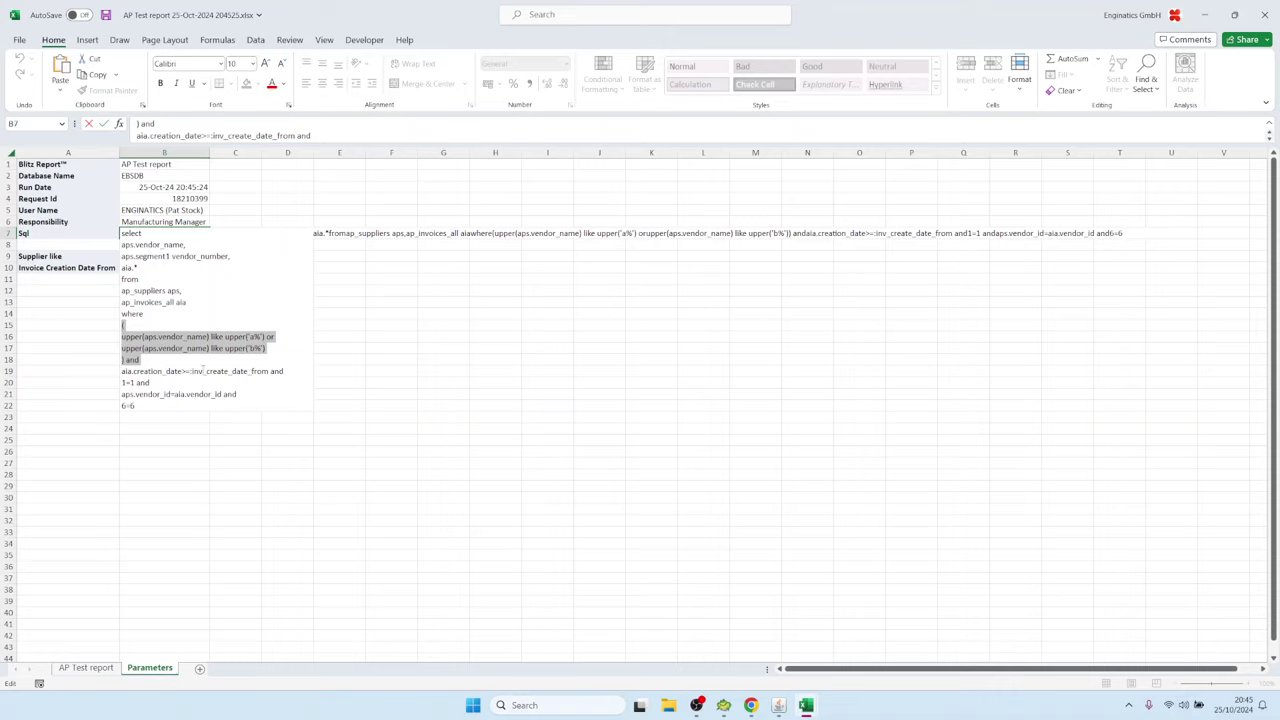
pyautogui.press('Escape')
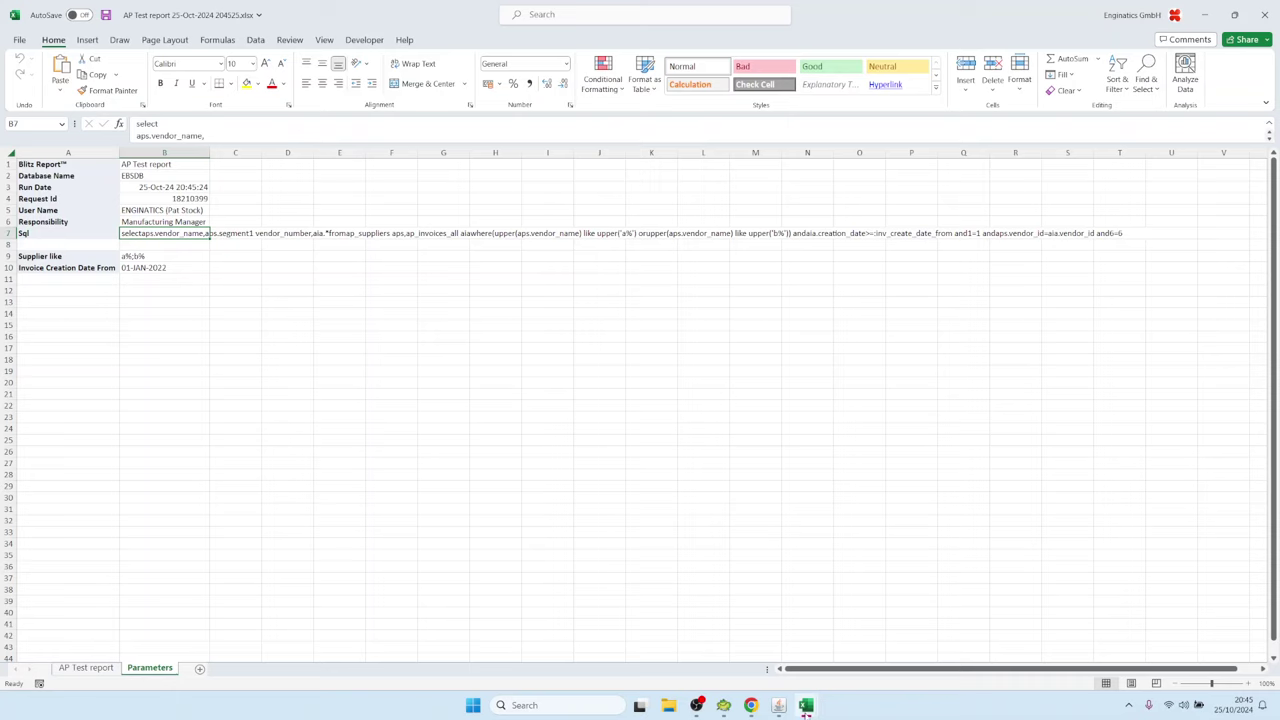
# - Return to the report setup in Oracle Applications and open the Supplier like parameter's custom LOV query
pyautogui.click(781, 706)
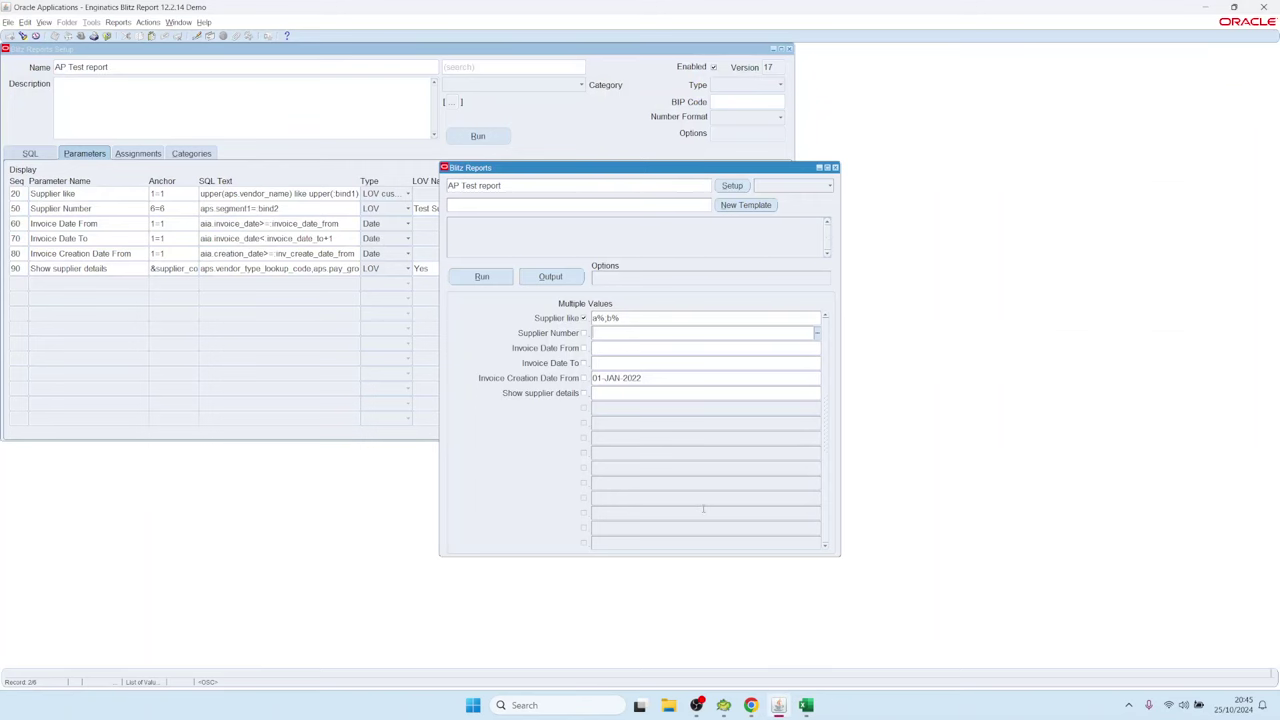
pyautogui.click(732, 186)
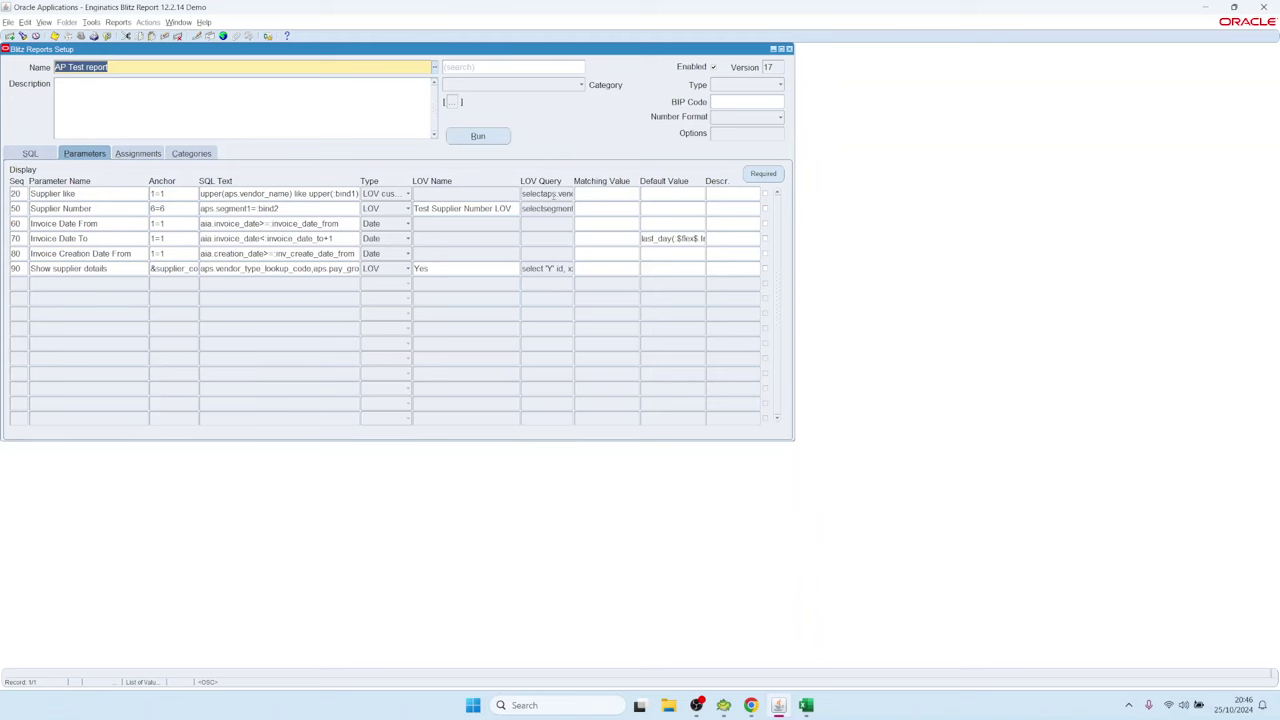
pyautogui.doubleClick(550, 194)
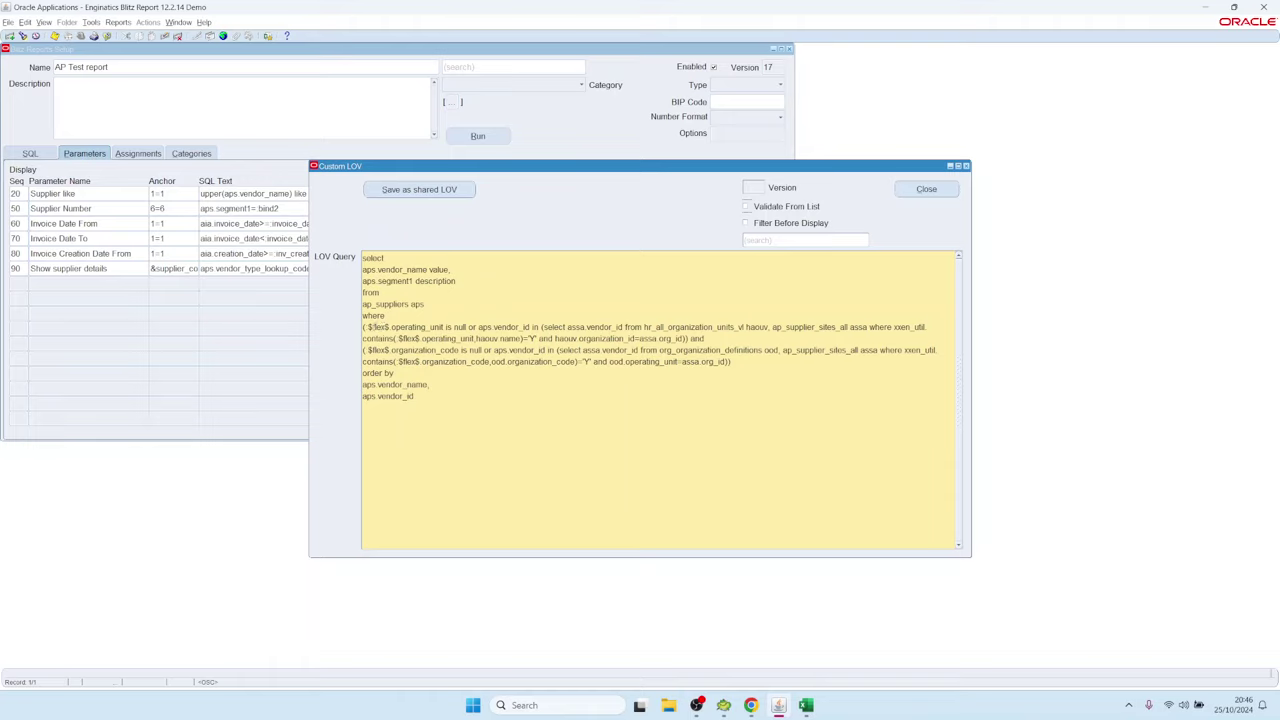
# - Examine the operating_unit condition in the Supplier like custom LOV query in an enlarged editor, and close the query
pyautogui.moveTo(366, 258); pyautogui.dragTo(368, 327)
pyautogui.click(372, 338)
pyautogui.moveTo(367, 327); pyautogui.dragTo(442, 327)
pyautogui.moveTo(368, 327); pyautogui.dragTo(388, 327)
pyautogui.click(700, 320)
pyautogui.hotkey('ctrl', 'e')
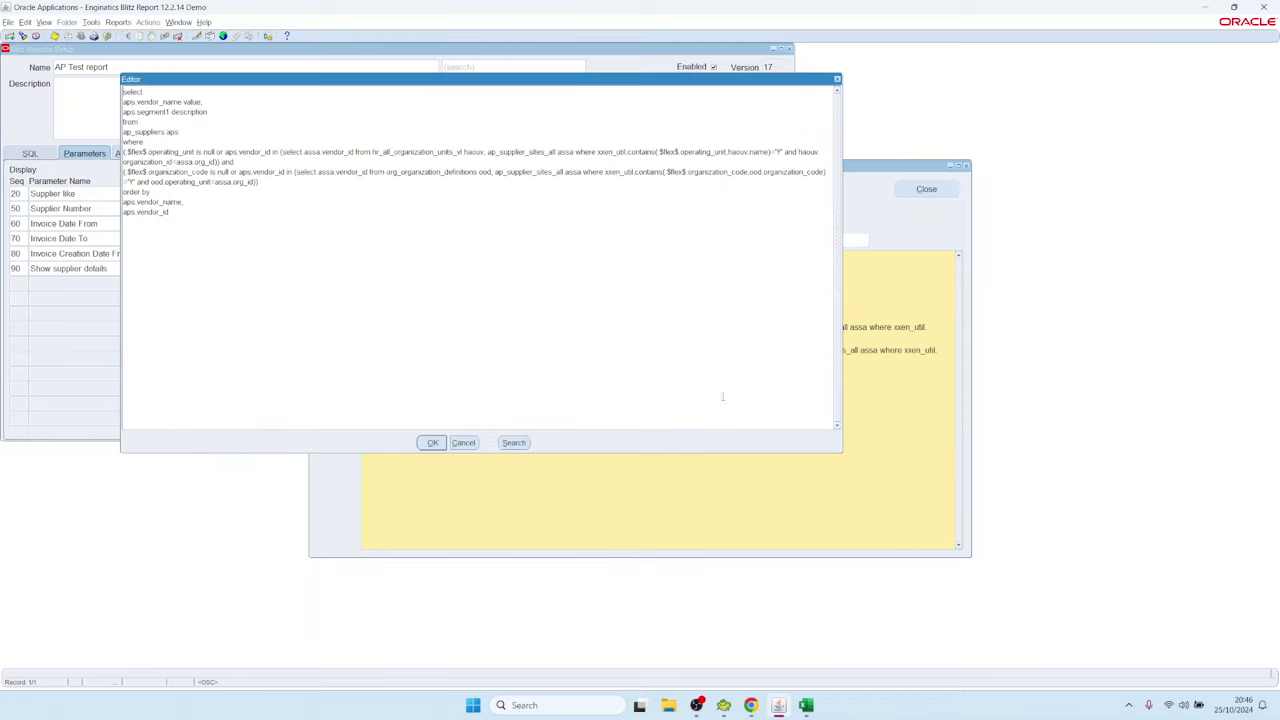
pyautogui.moveTo(843, 456); pyautogui.dragTo(1160, 538)
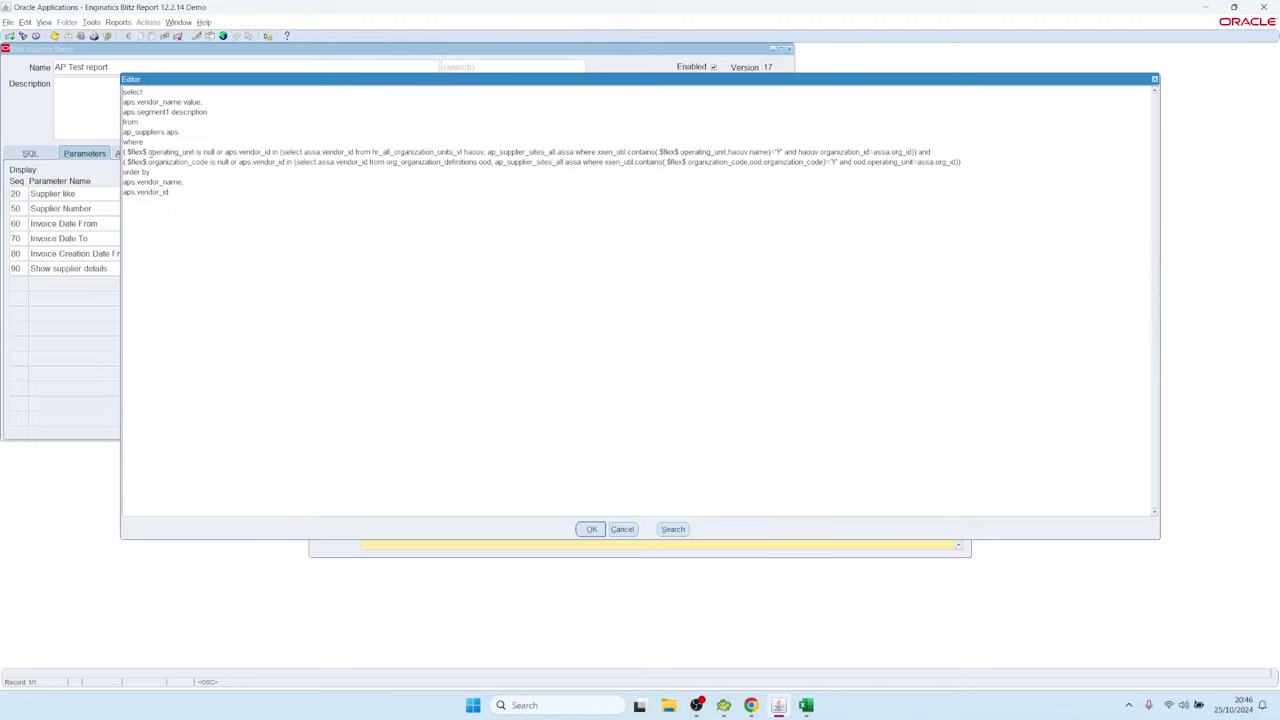
pyautogui.moveTo(149, 152); pyautogui.dragTo(216, 152)
pyautogui.moveTo(305, 152); pyautogui.dragTo(802, 152)
pyautogui.click(622, 529)
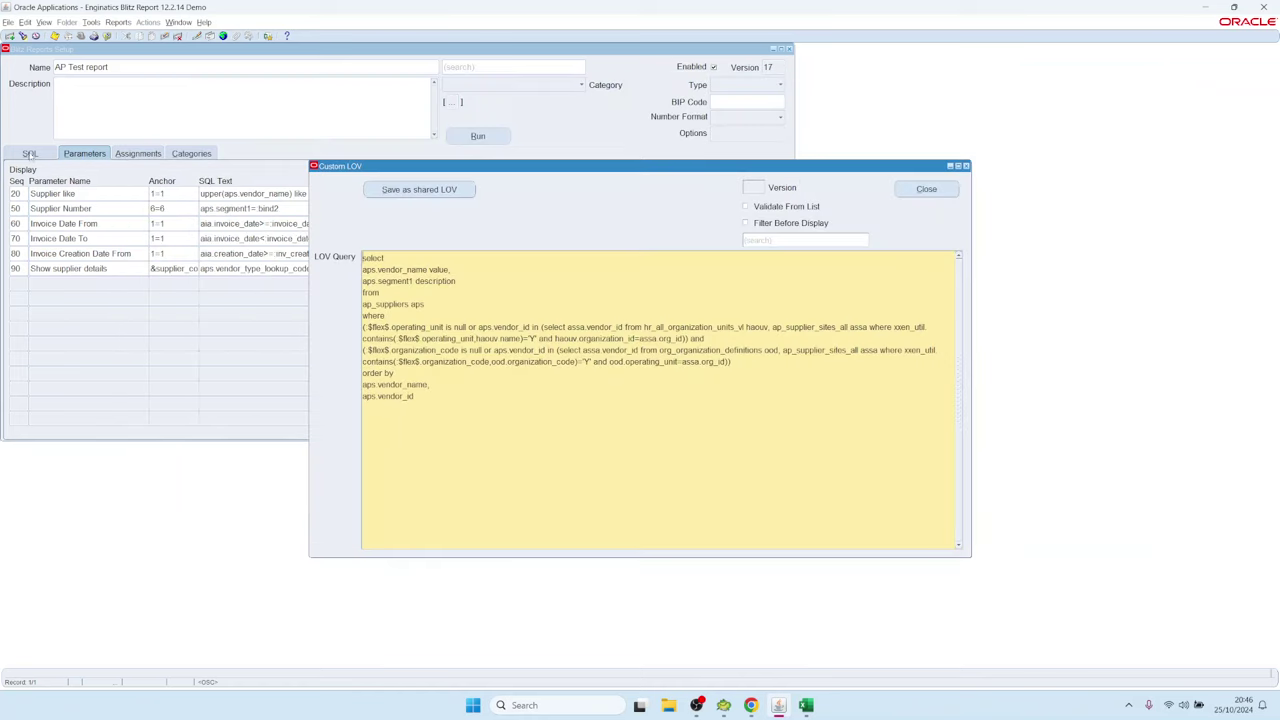
pyautogui.click(926, 190)
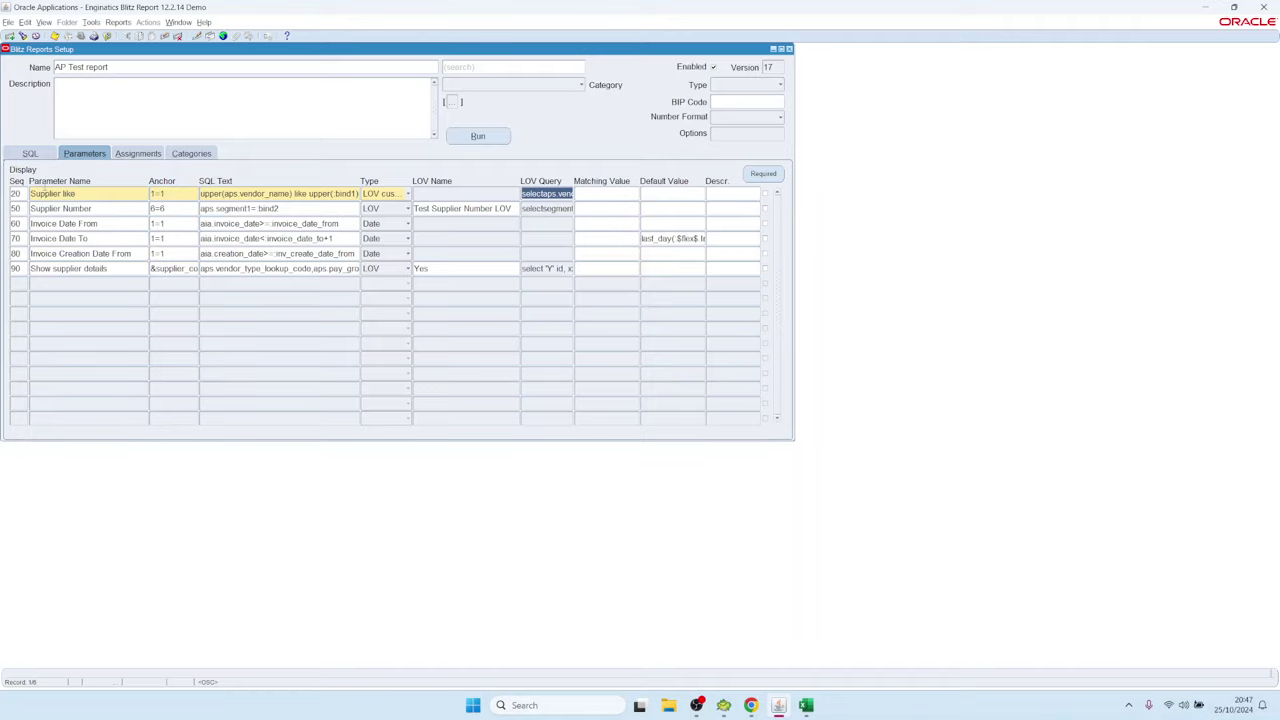
# - Copy the whole report SQL into the Toad for Oracle editor, replacing the query there
pyautogui.click(30, 153)
pyautogui.hotkey('ctrl', 'c')
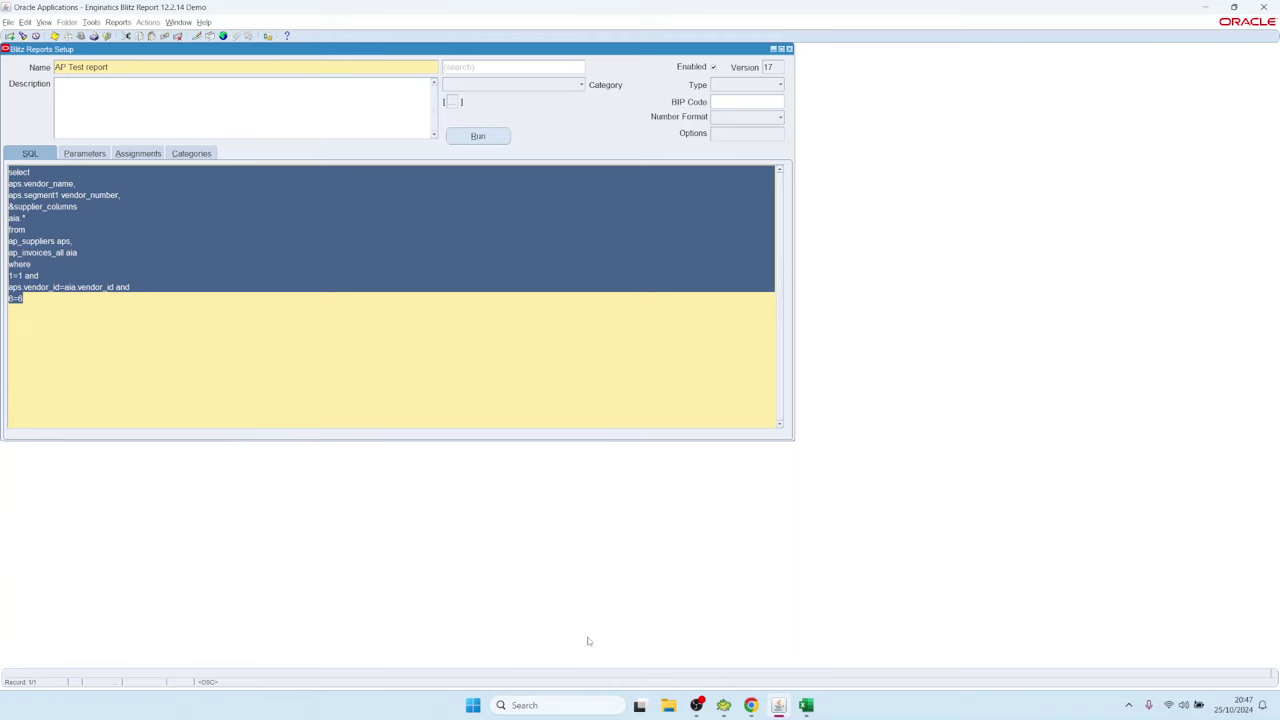
pyautogui.click(723, 705)
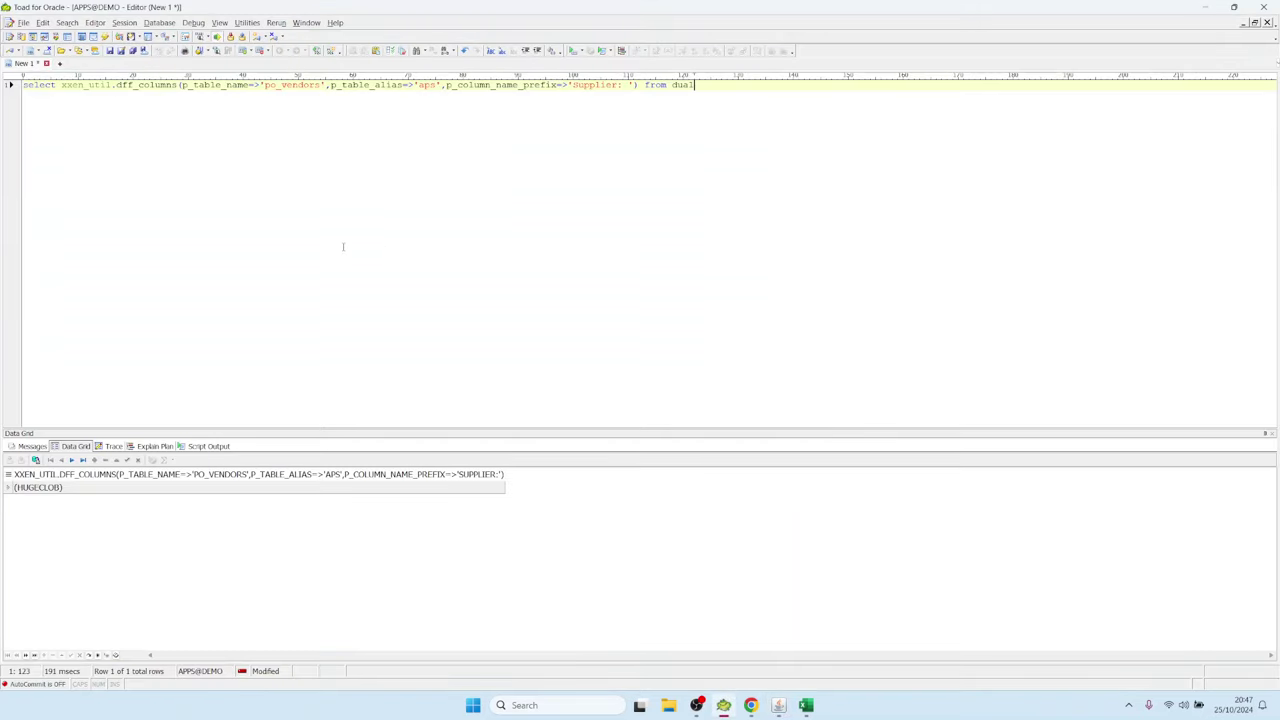
pyautogui.hotkey('ctrl', 'a')
pyautogui.hotkey('ctrl', 'v')
# - Add the table hr_operating_units with alias hou as the first entry of the from clause
pyautogui.press('Up')
pyautogui.press('Up')
pyautogui.press('Up')
pyautogui.press('Up')
pyautogui.press('Up')
pyautogui.press('Up')
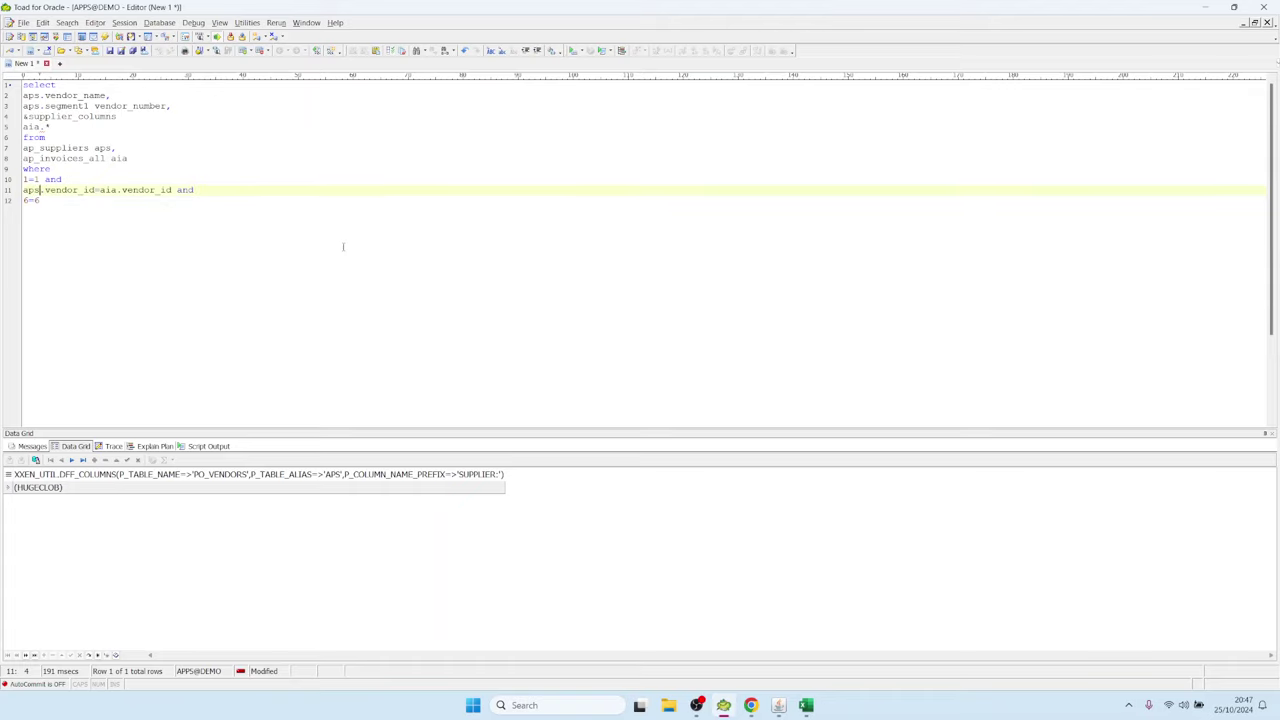
pyautogui.press('Return')
pyautogui.write('hr_operating_units hou,')
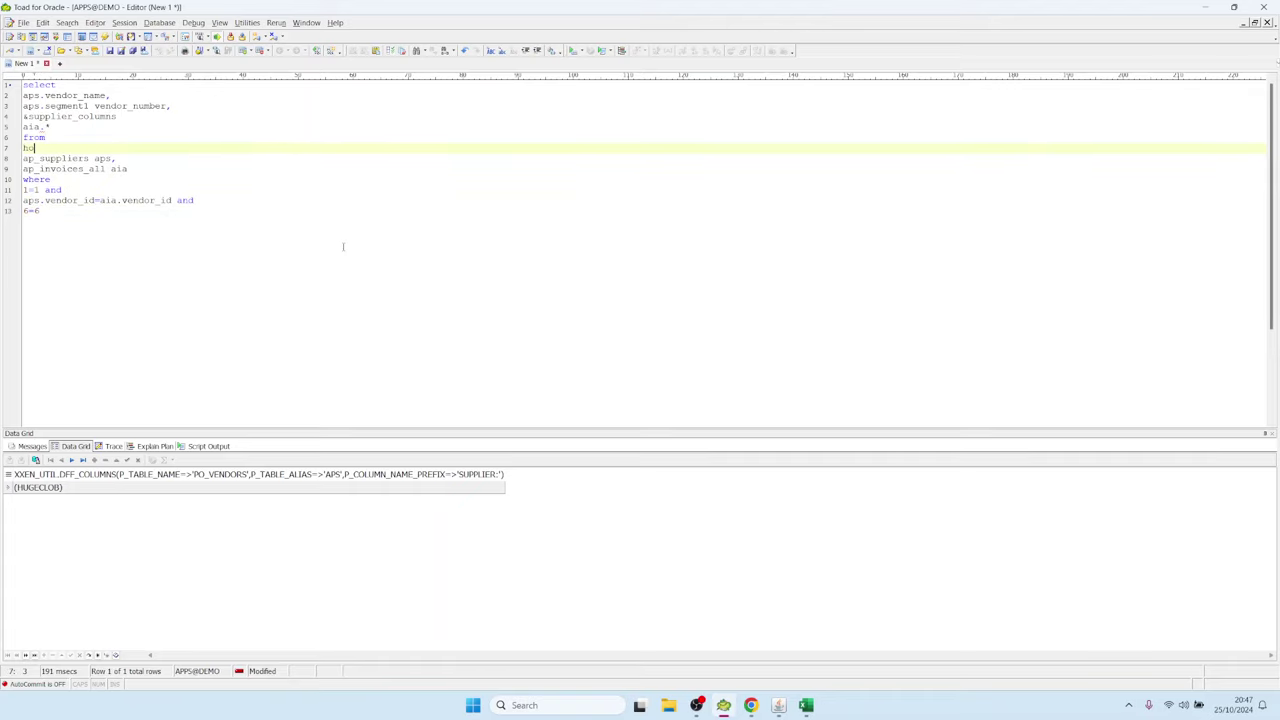
# - Add the join condition hou.organization_id=aia.org_id and on a new line below 1=1 in the where clause
pyautogui.press('Down')
pyautogui.press('Down')
pyautogui.press('Down')
pyautogui.press('Down')
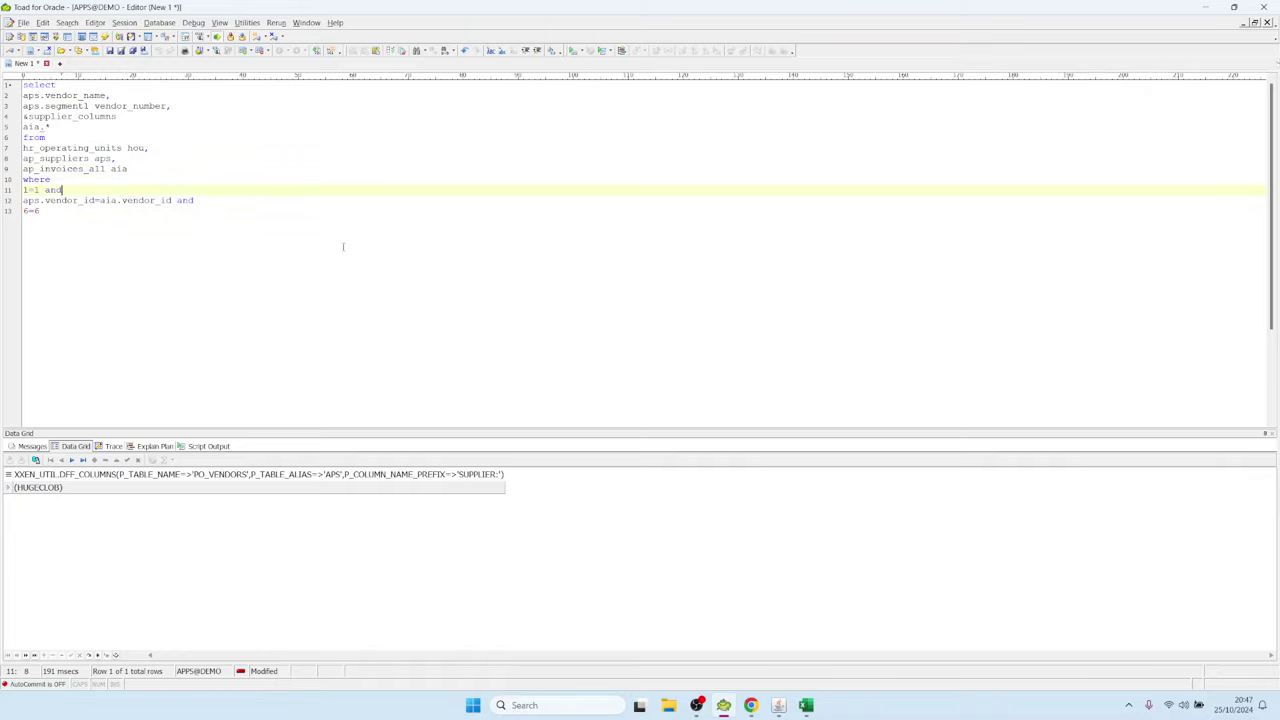
pyautogui.press('Return')
pyautogui.write('hou')
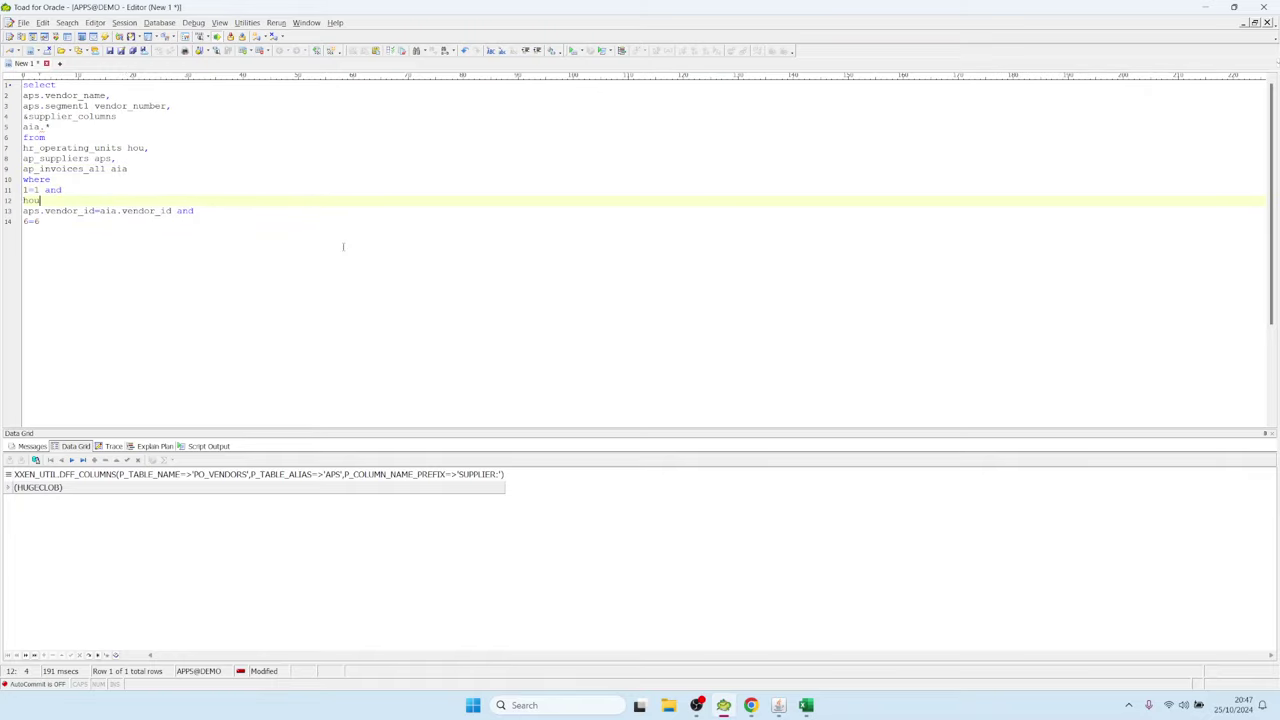
pyautogui.write('.orga')
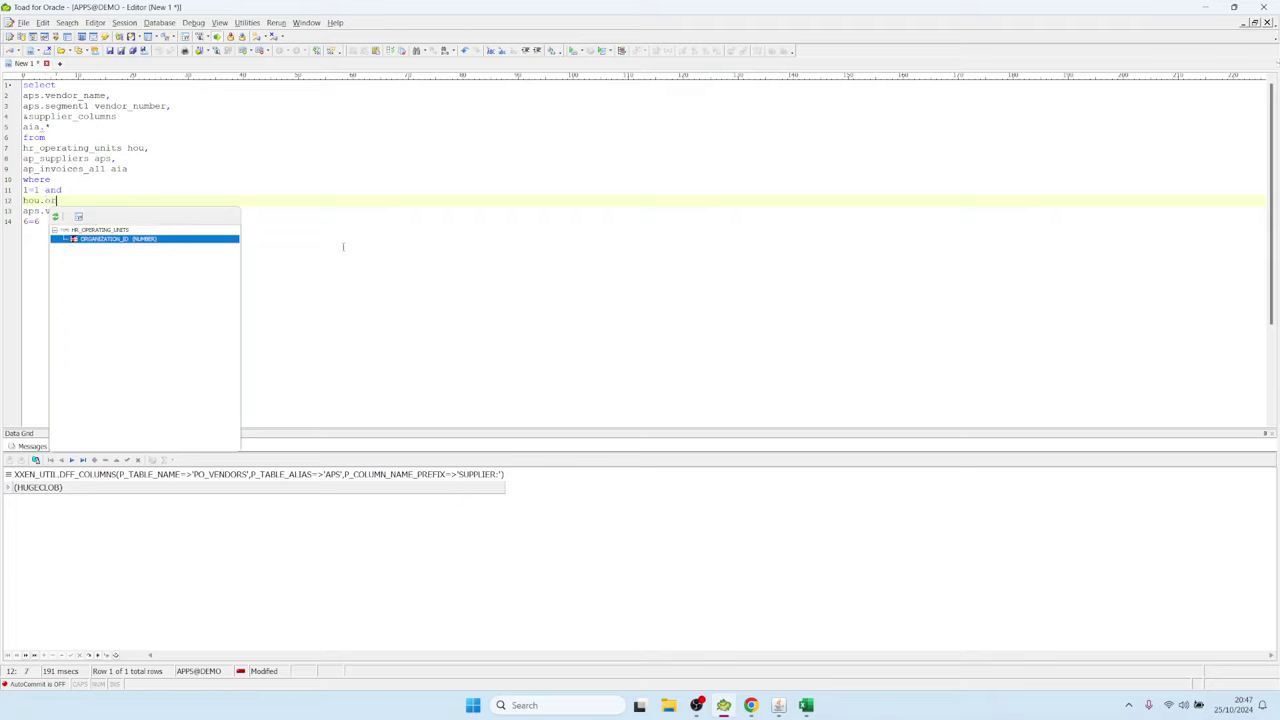
pyautogui.press('Return')
pyautogui.write('=aps.')
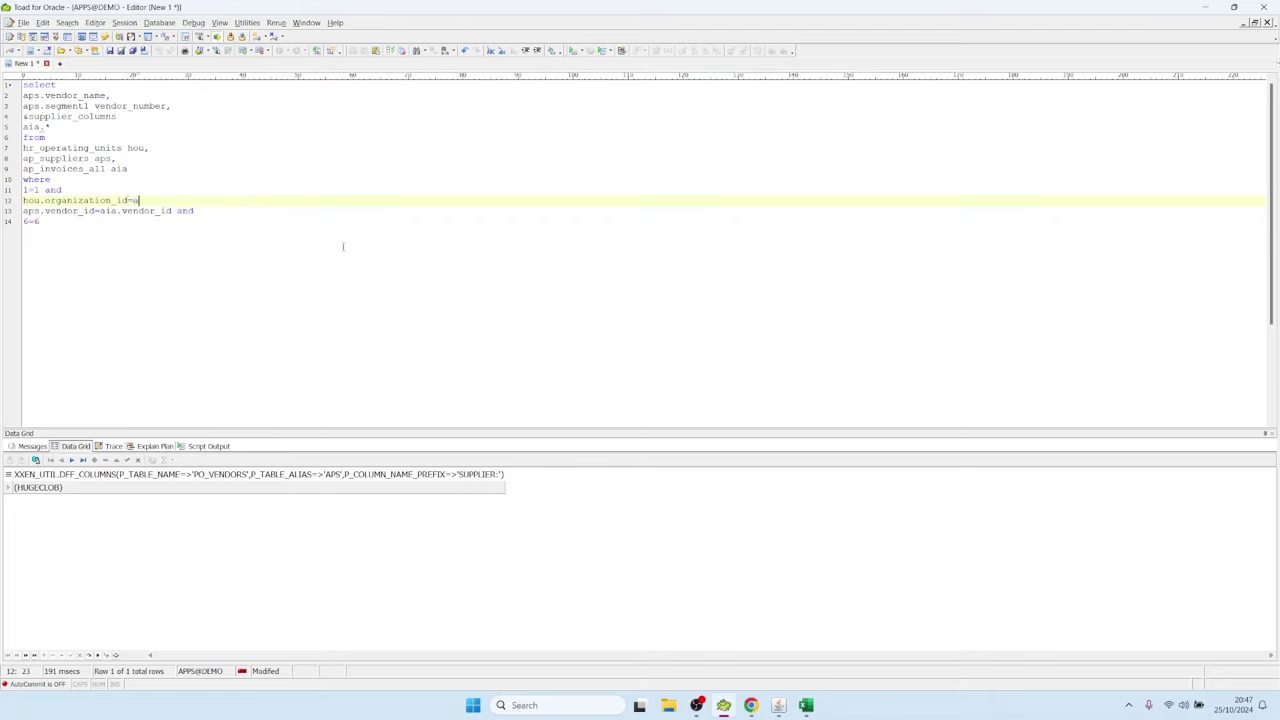
pyautogui.write('or')
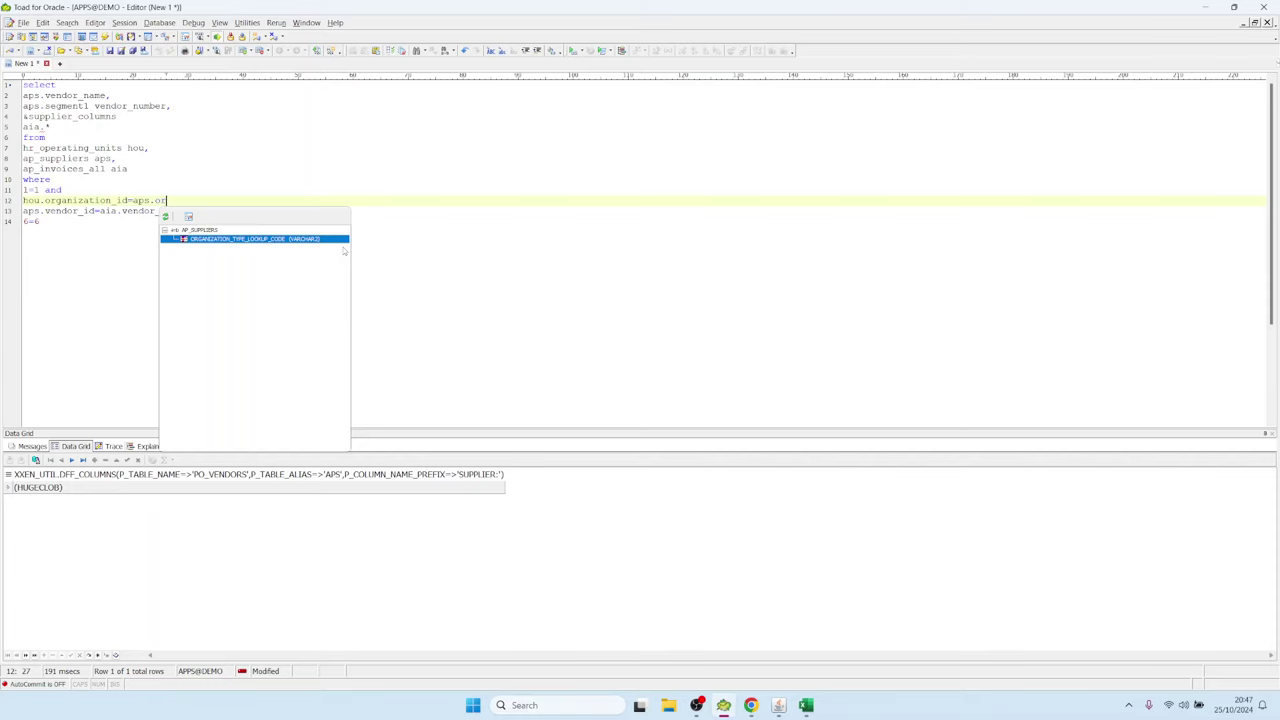
pyautogui.press('BackSpace')
pyautogui.press('BackSpace')
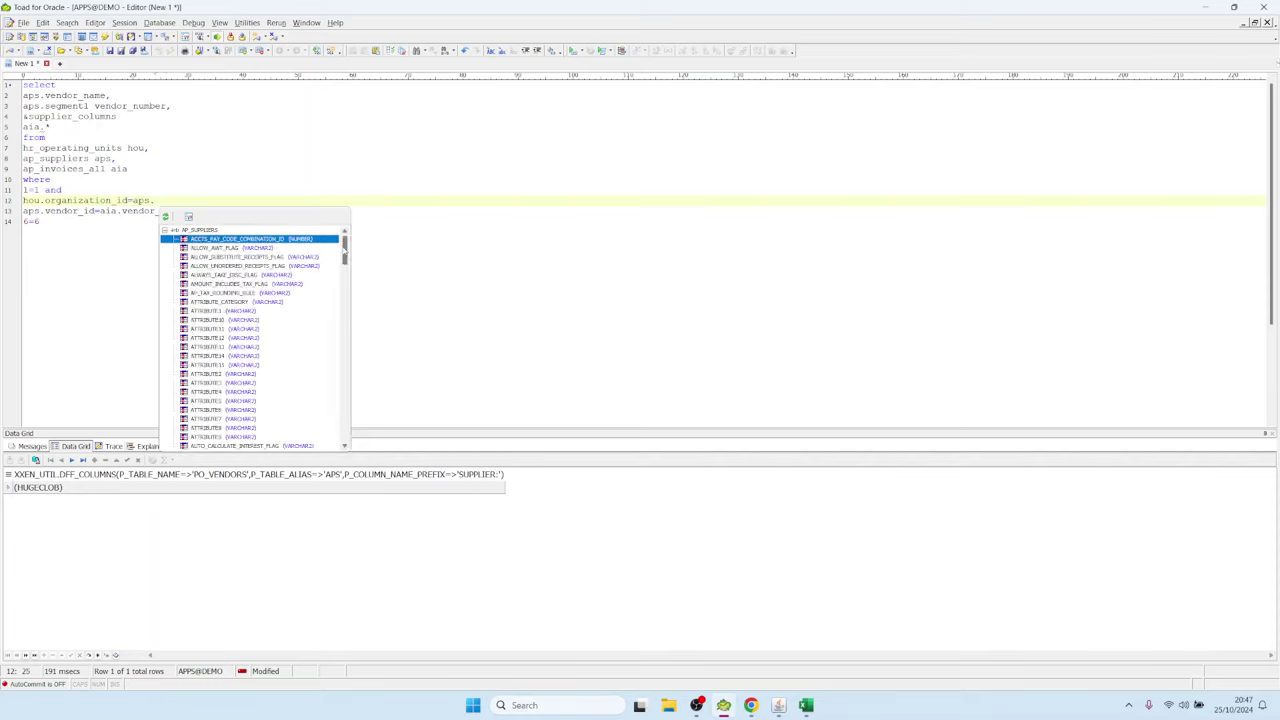
pyautogui.press('BackSpace')
pyautogui.press('BackSpace')
pyautogui.press('BackSpace')
pyautogui.write('ia')
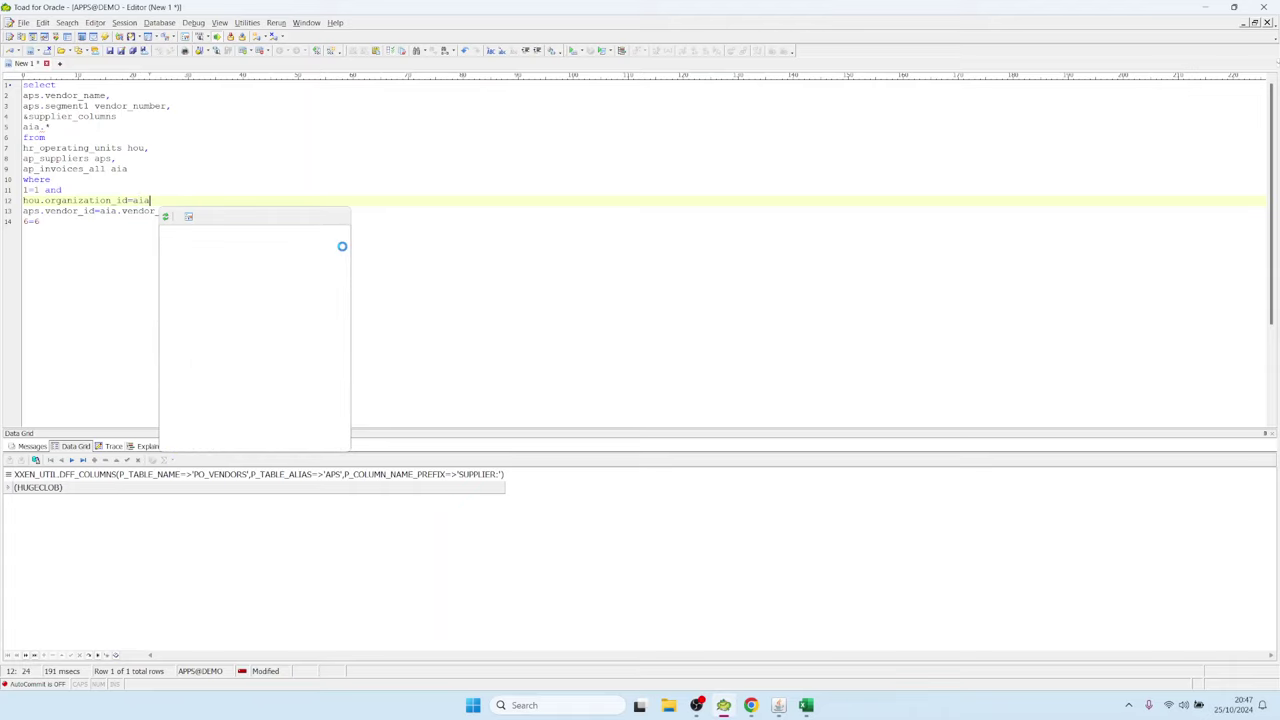
pyautogui.write('.or')
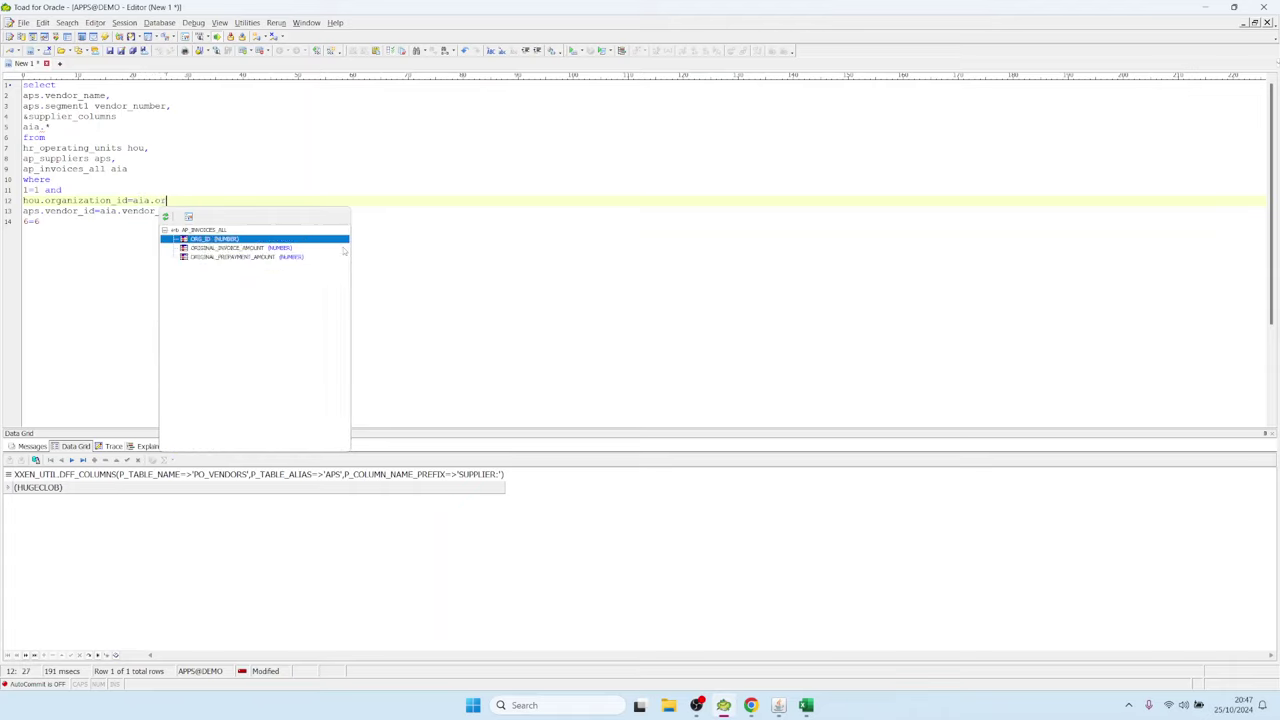
pyautogui.write('g_id and')
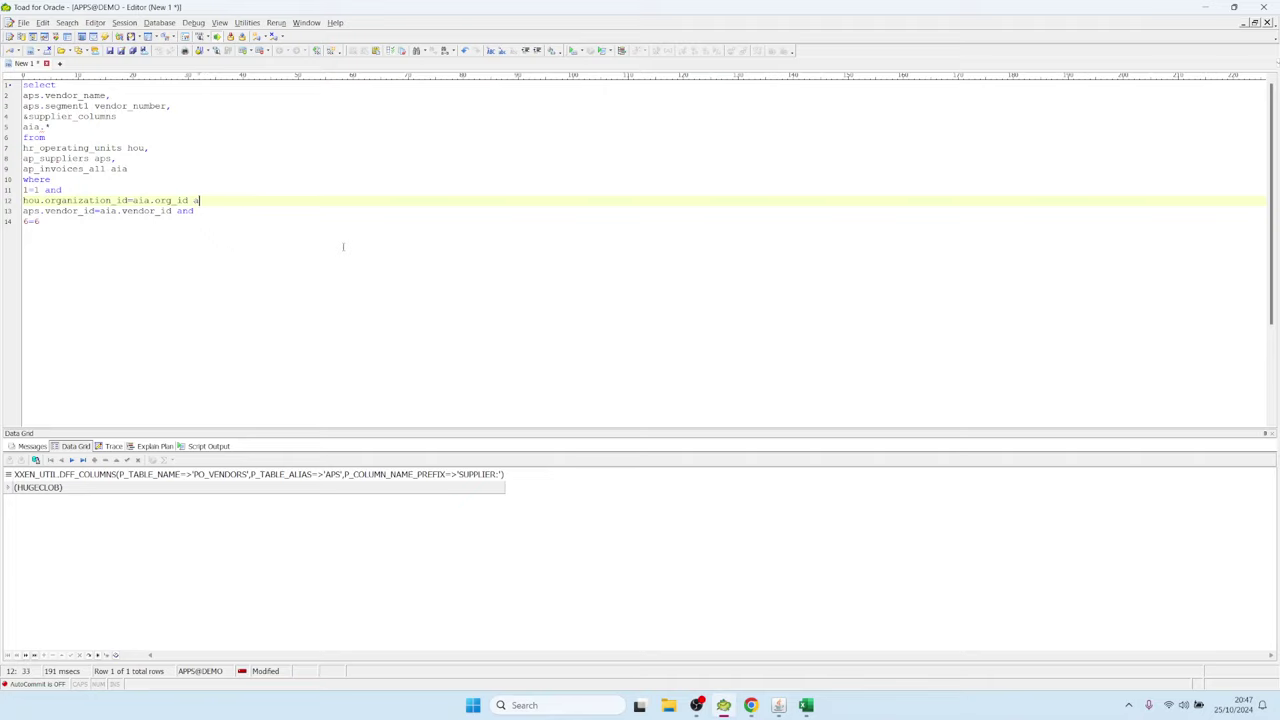
# - Copy the complete edited query back to Oracle Applications, replacing the AP Test report's SQL
pyautogui.press('Down')
pyautogui.press('Down')
pyautogui.hotkey('shift', 'Up')
pyautogui.hotkey('shift', 'Up')
pyautogui.hotkey('shift', 'Up')
pyautogui.hotkey('shift', 'Up')
pyautogui.hotkey('shift', 'Up')
pyautogui.hotkey('shift', 'Up')
pyautogui.hotkey('shift', 'Up')
pyautogui.hotkey('shift', 'Up')
pyautogui.hotkey('shift', 'Up')
pyautogui.hotkey('shift', 'Up')
pyautogui.hotkey('shift', 'Up')
pyautogui.hotkey('shift', 'Up')
pyautogui.hotkey('shift', 'Up')
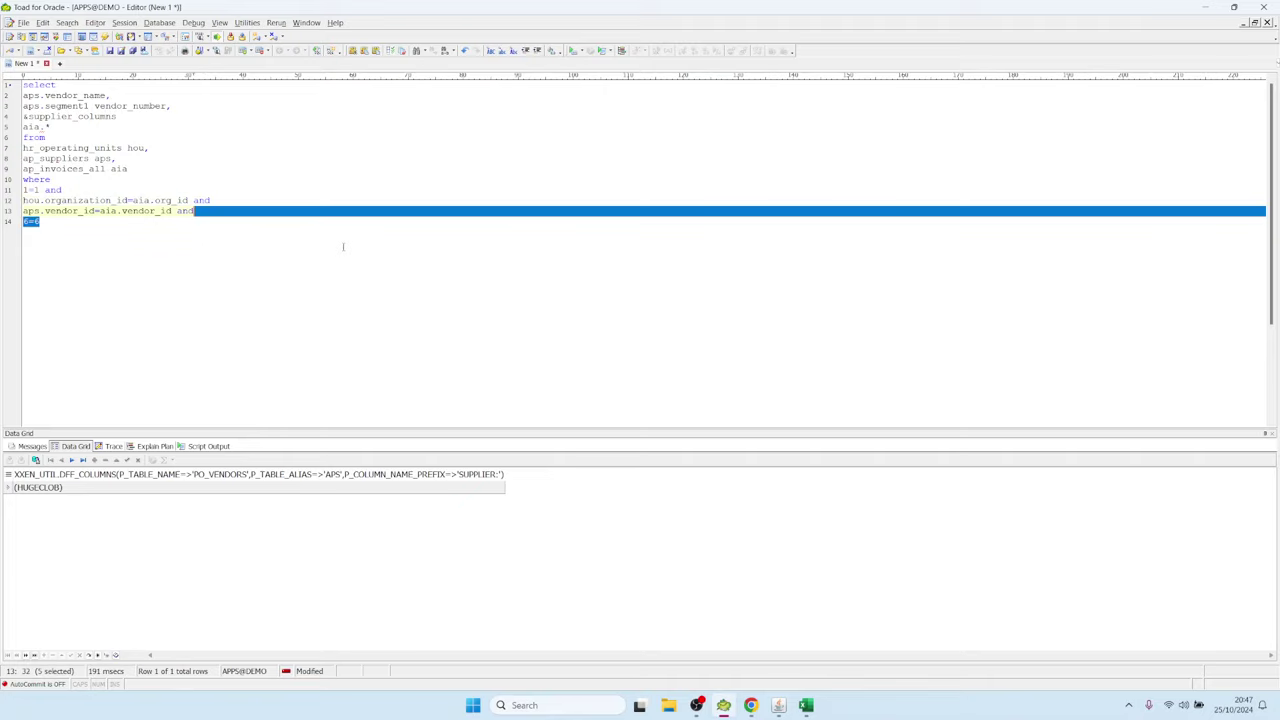
pyautogui.hotkey('shift', 'Home')
pyautogui.hotkey('ctrl', 'c')
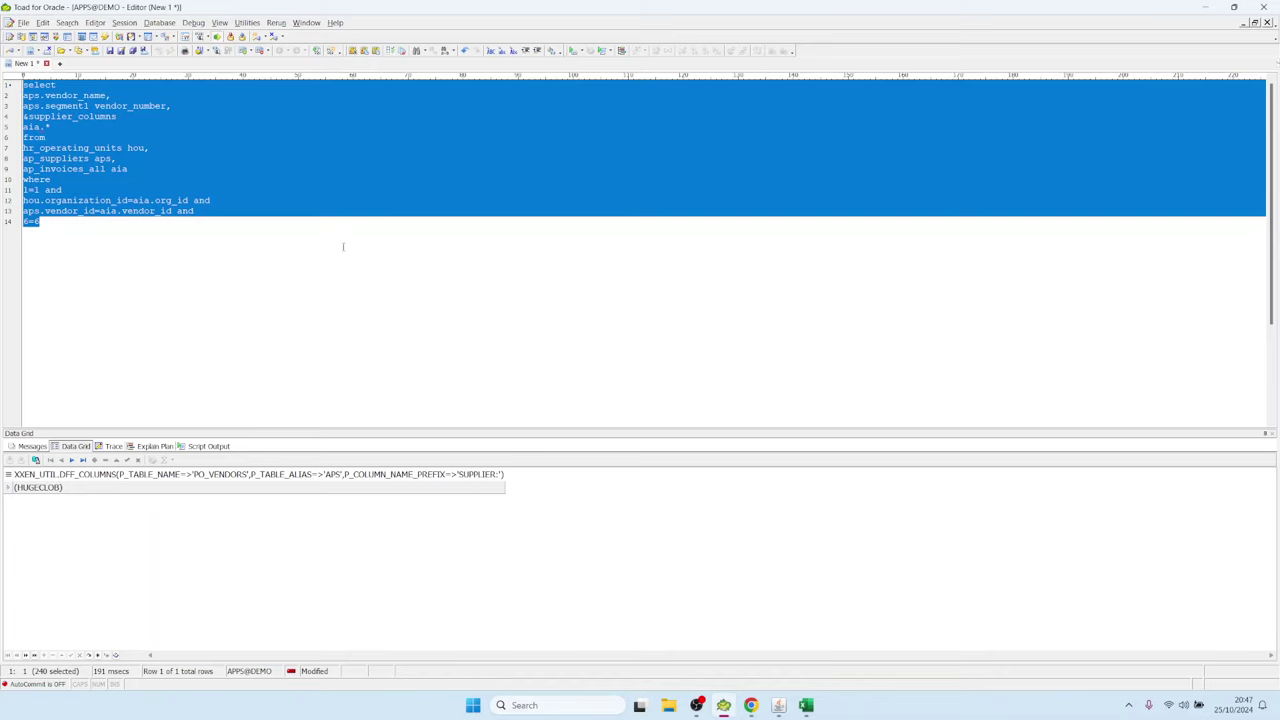
pyautogui.click(778, 705)
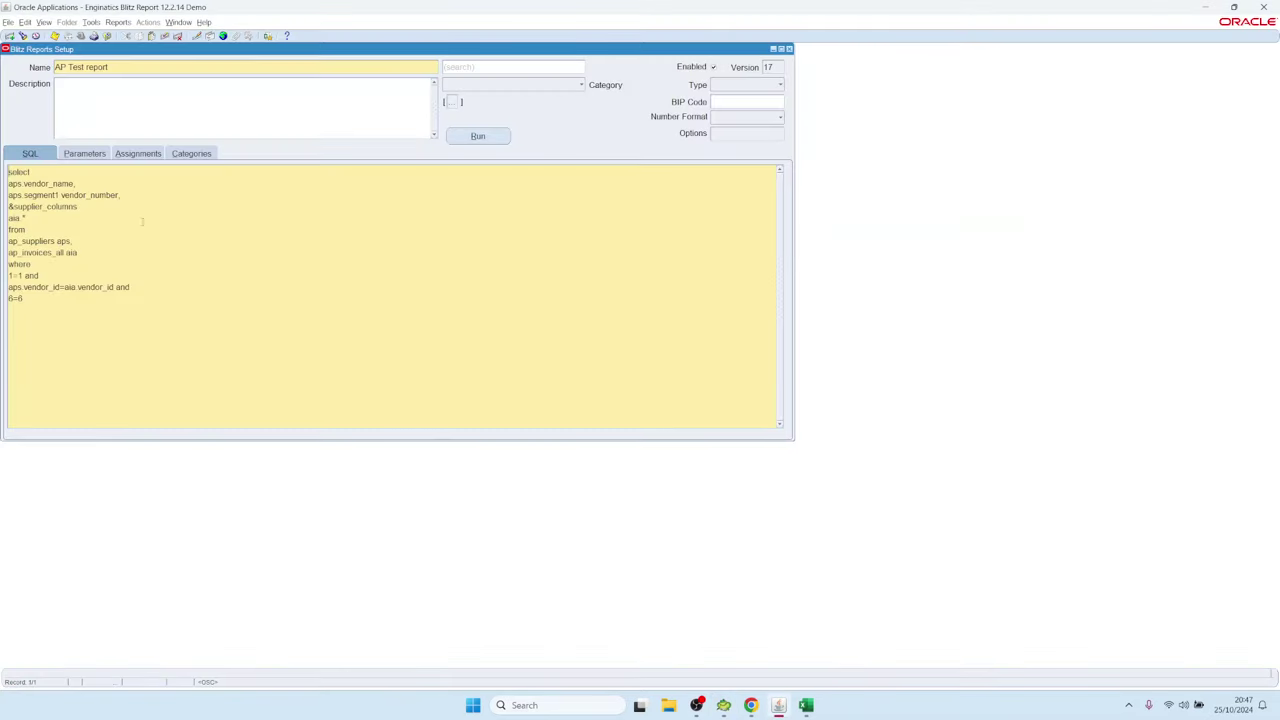
pyautogui.hotkey('ctrl', 'a')
pyautogui.hotkey('ctrl', 'v')
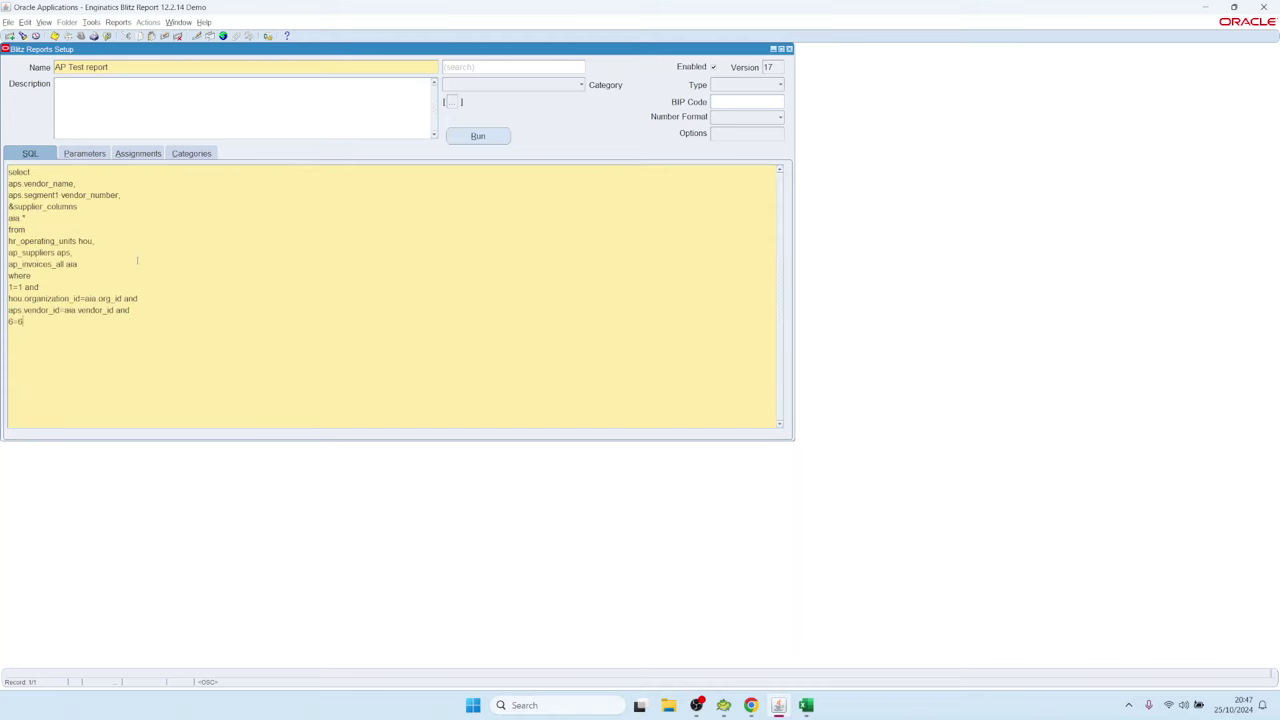
# - Add an Operating Unit parameter by copying an existing one with SQL text hou.name=:operating_unit and LOV HR Operating Unit, with display sequence 5
pyautogui.click(90, 153)
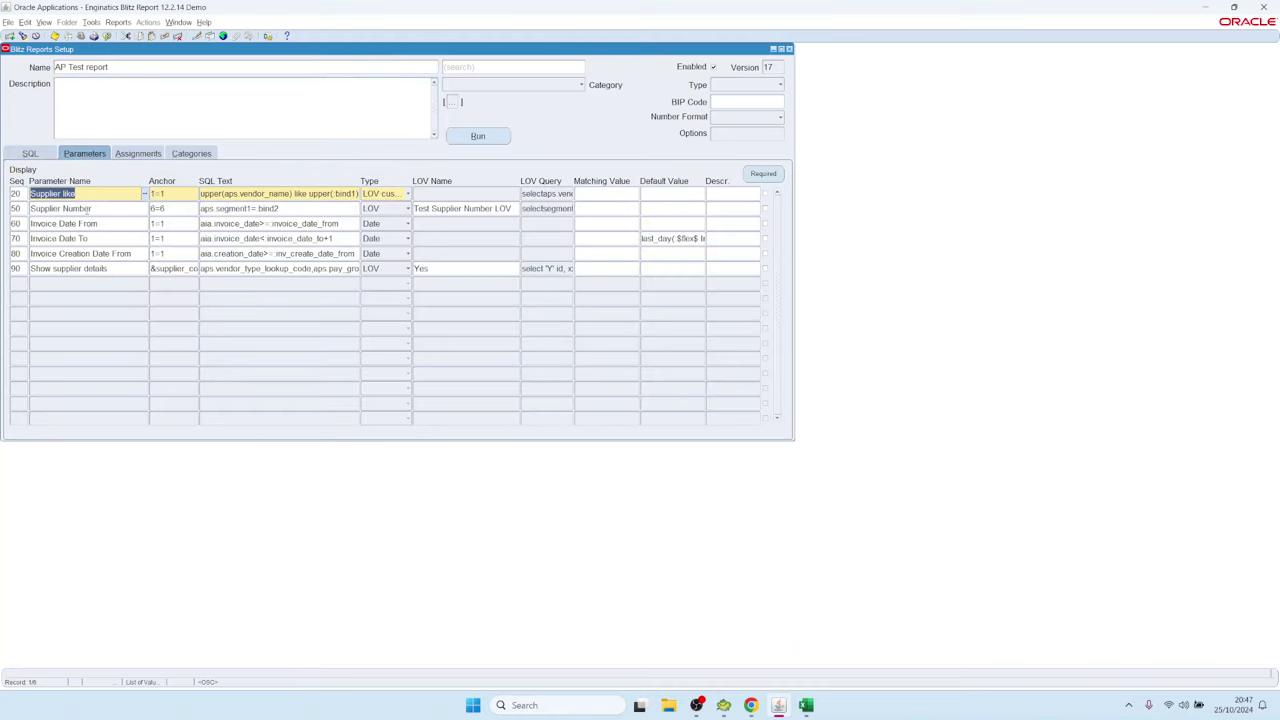
pyautogui.press('Down')
pyautogui.press('Down')
pyautogui.press('Down')
pyautogui.press('Down')
pyautogui.press('Down')
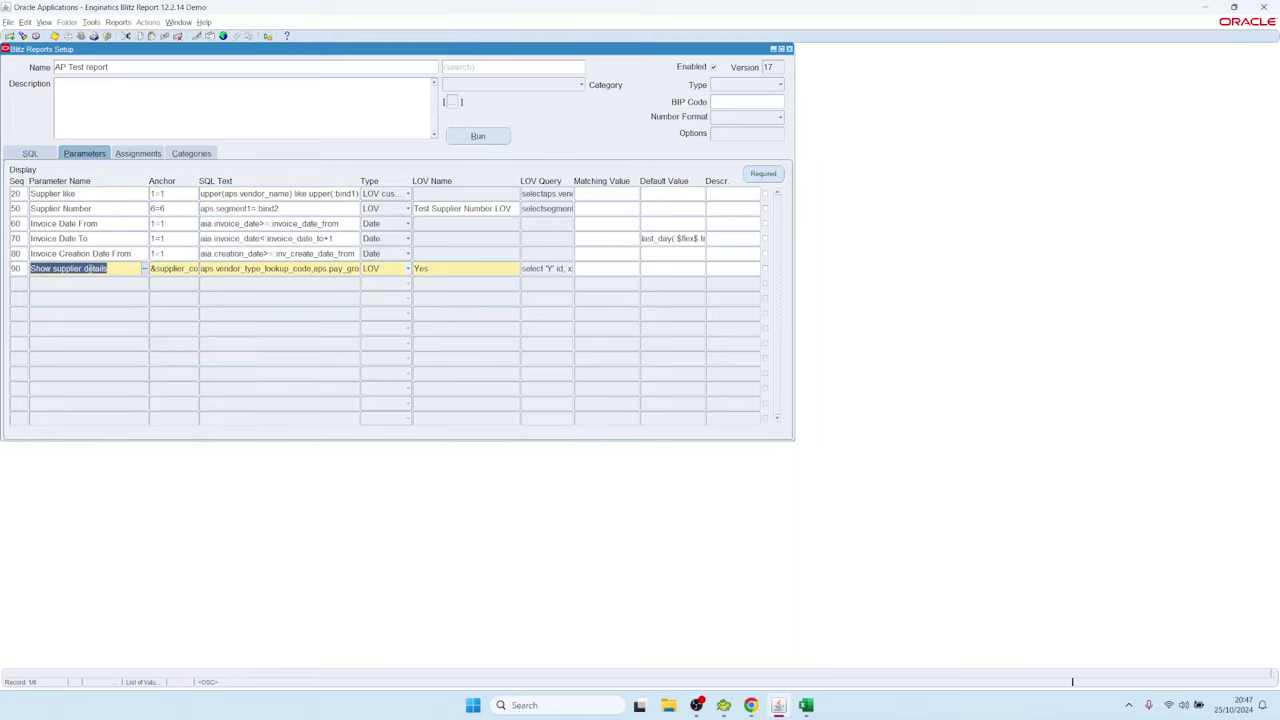
pyautogui.press('Down')
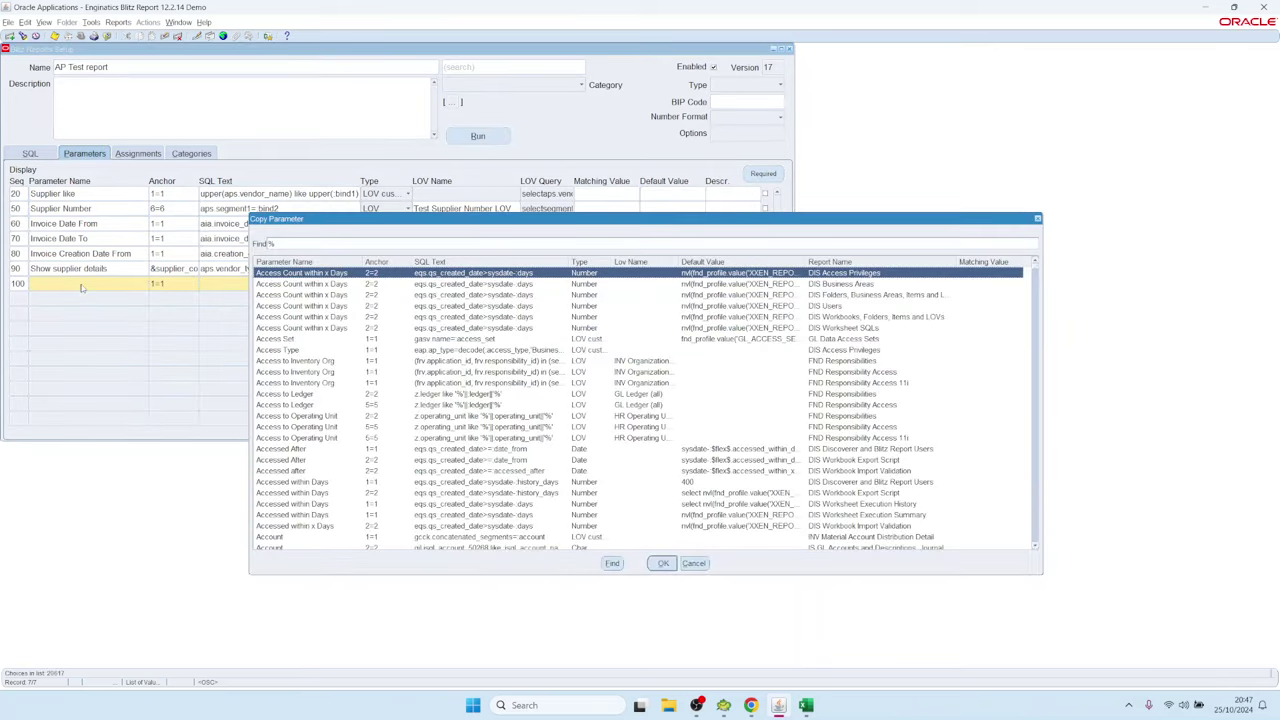
pyautogui.write('ope')
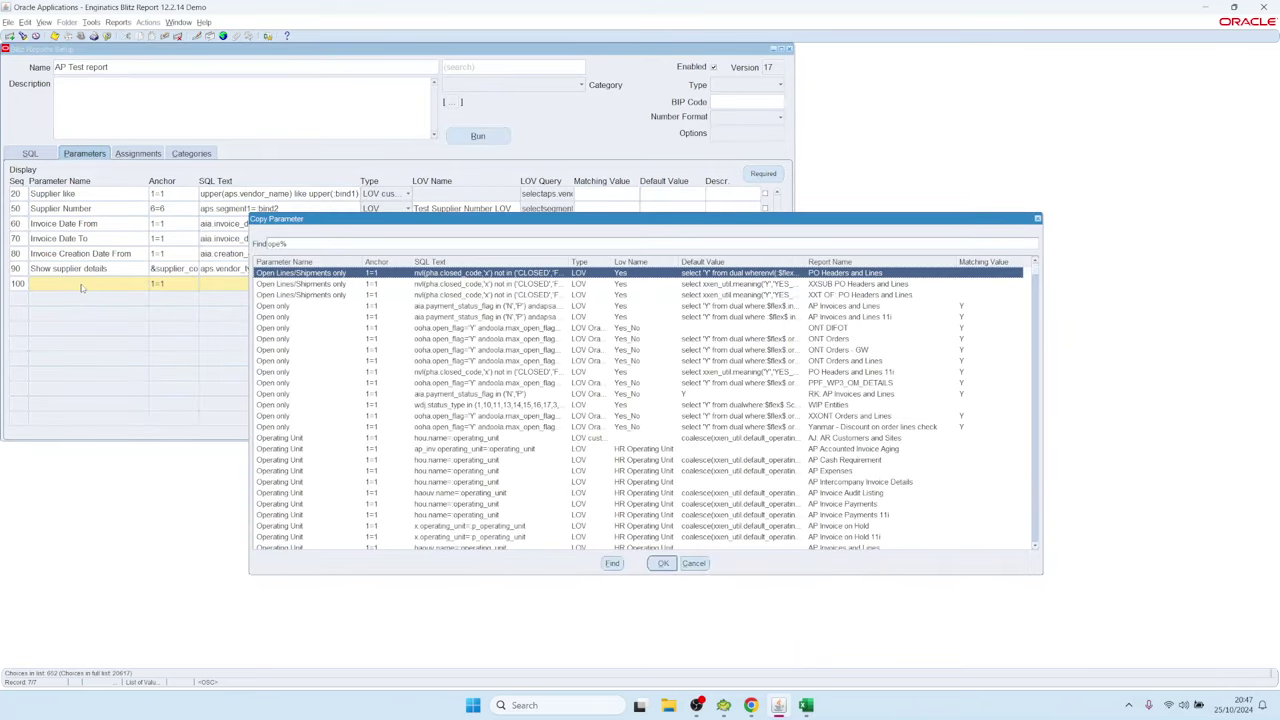
pyautogui.write('rati')
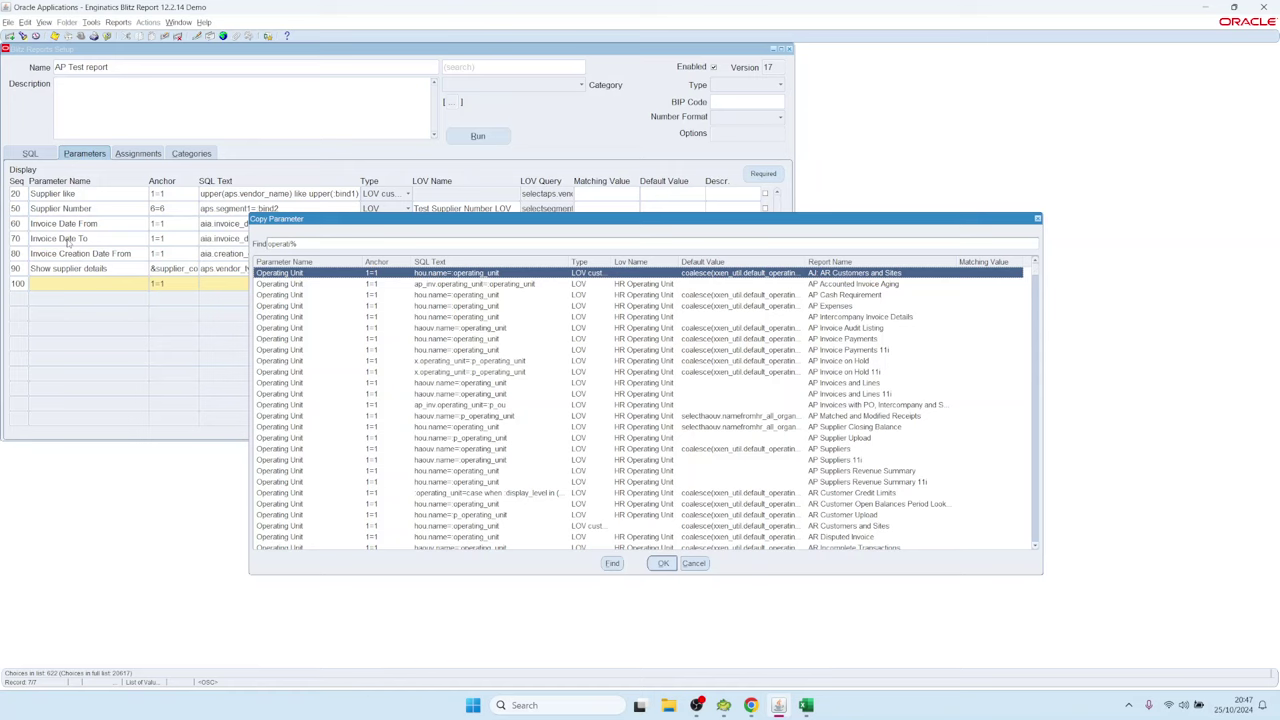
pyautogui.press('Down')
pyautogui.press('Down')
pyautogui.press('Down')
pyautogui.press('Down')
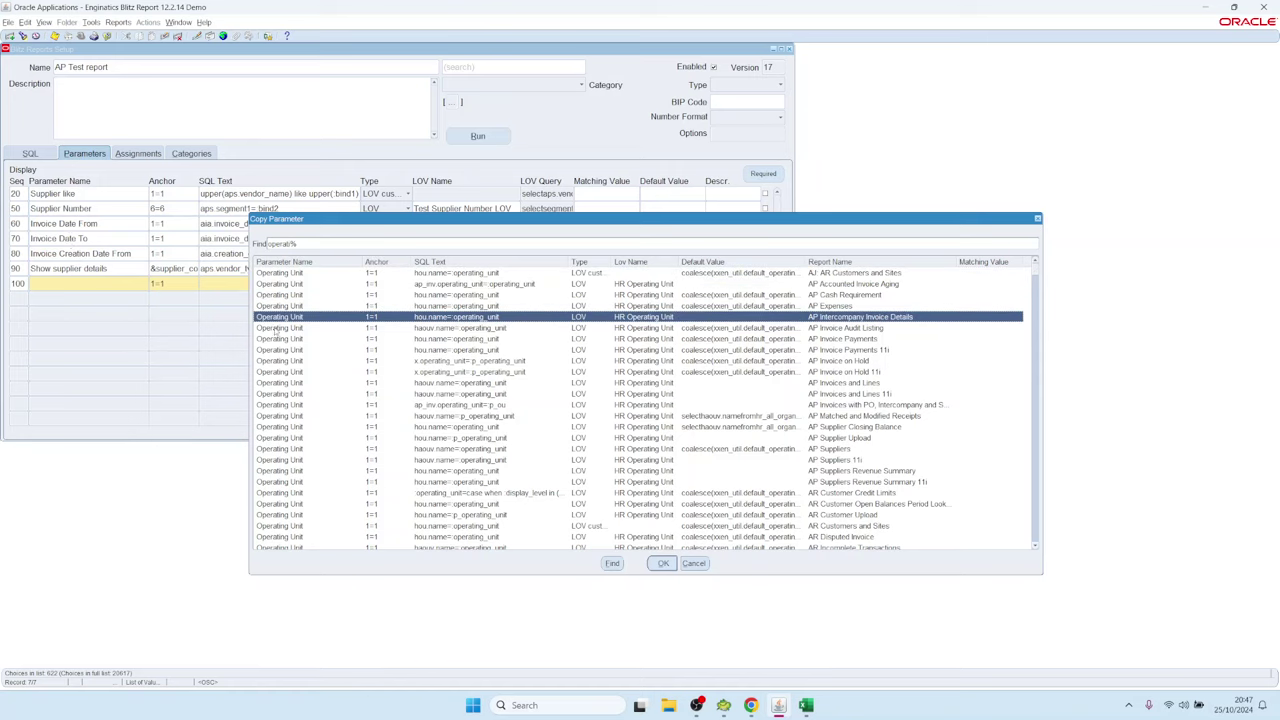
pyautogui.doubleClick(447, 301)
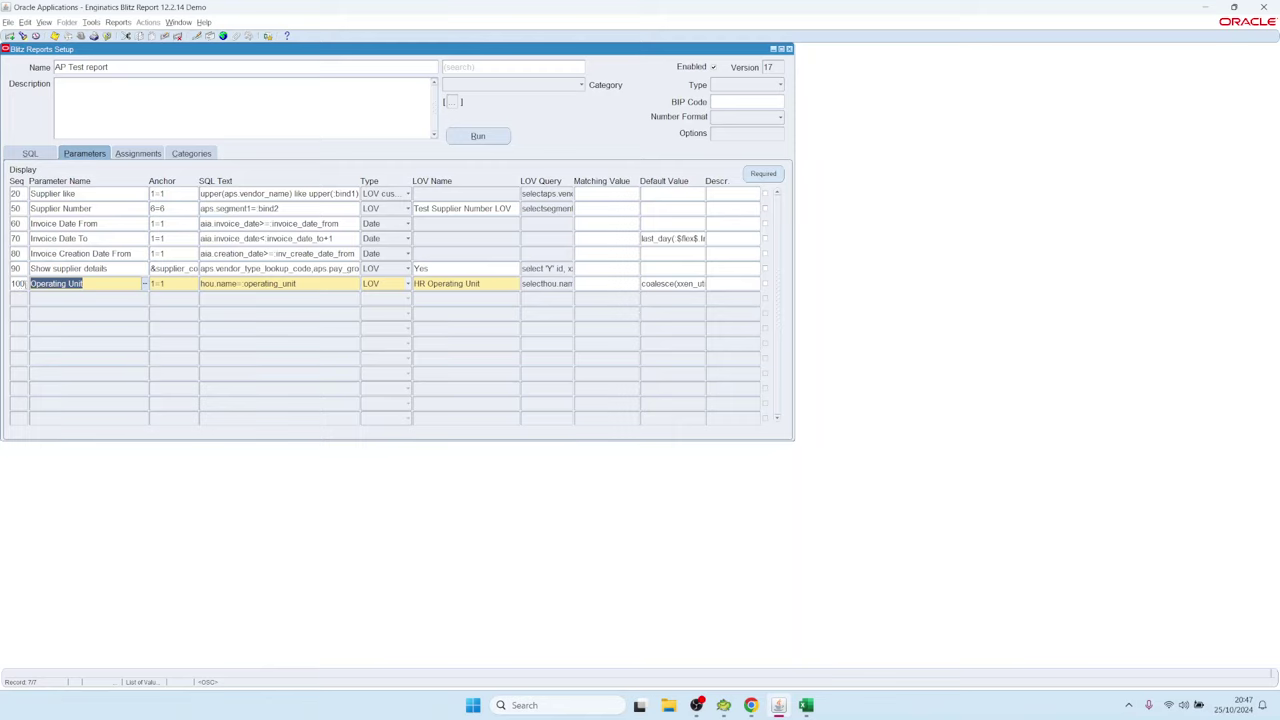
pyautogui.hotkey('shift', 'Tab')
pyautogui.write('5')
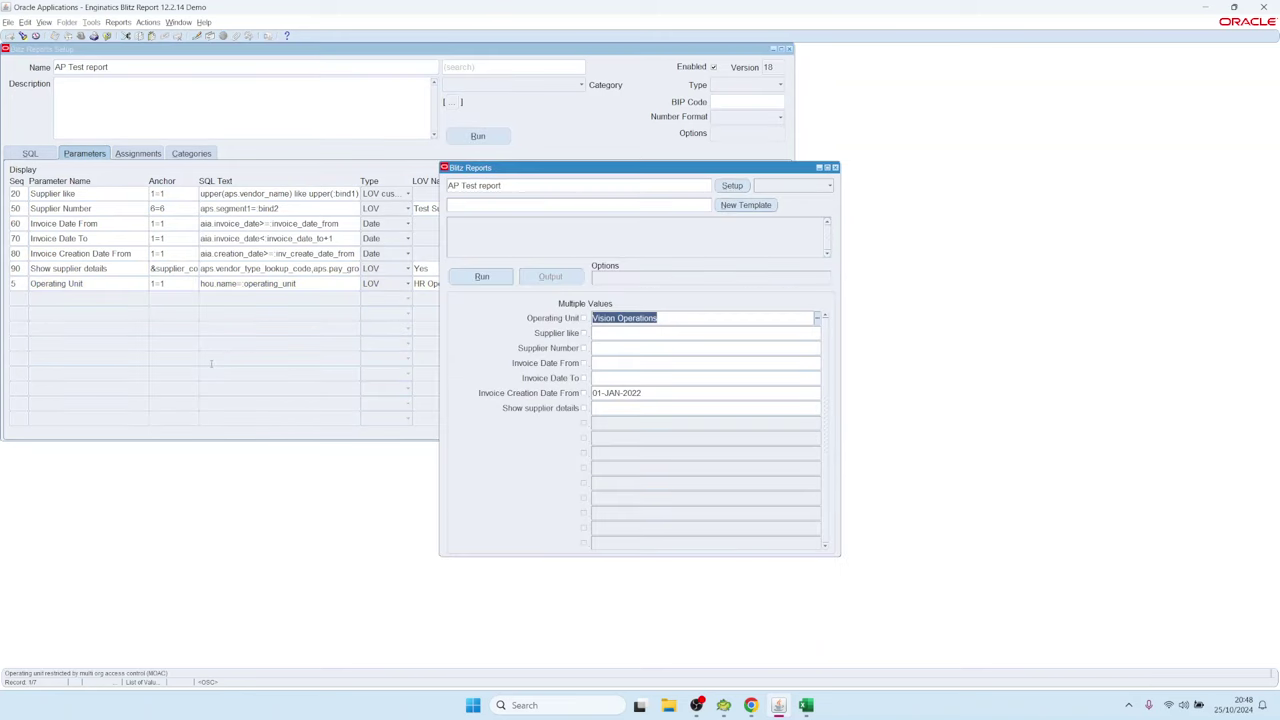
# - Review the Supplier like list of values in the run form with Operating Unit set to Vision Operations, and cancel it
pyautogui.click(647, 332)
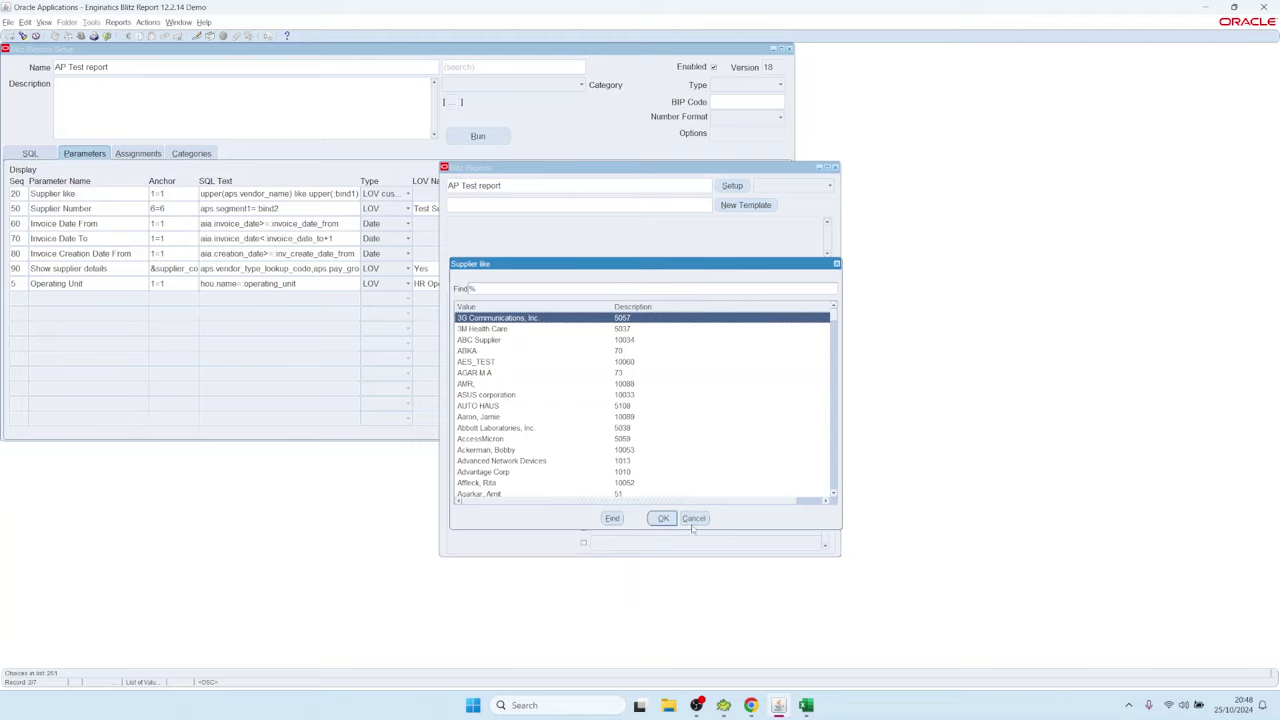
pyautogui.click(693, 518)
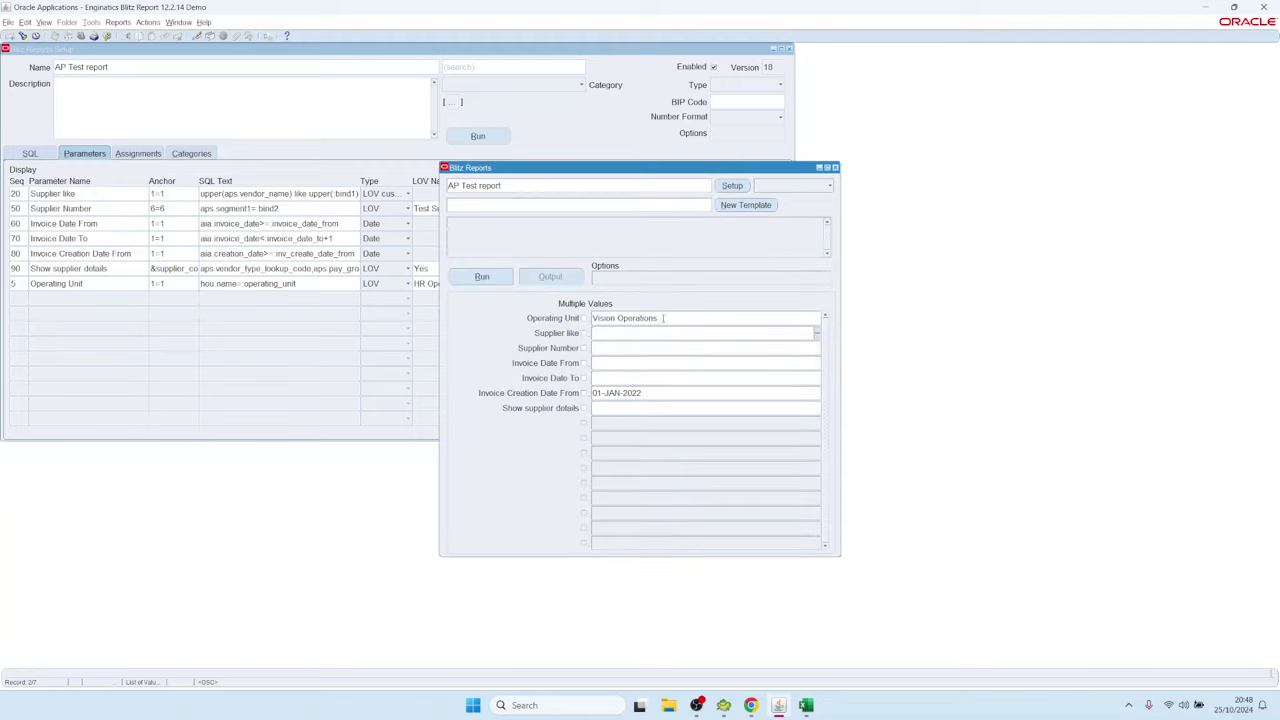
# - Set the report's Operating Unit parameter to Vision Services, filtering its list of values by vision
pyautogui.doubleClick(663, 318)
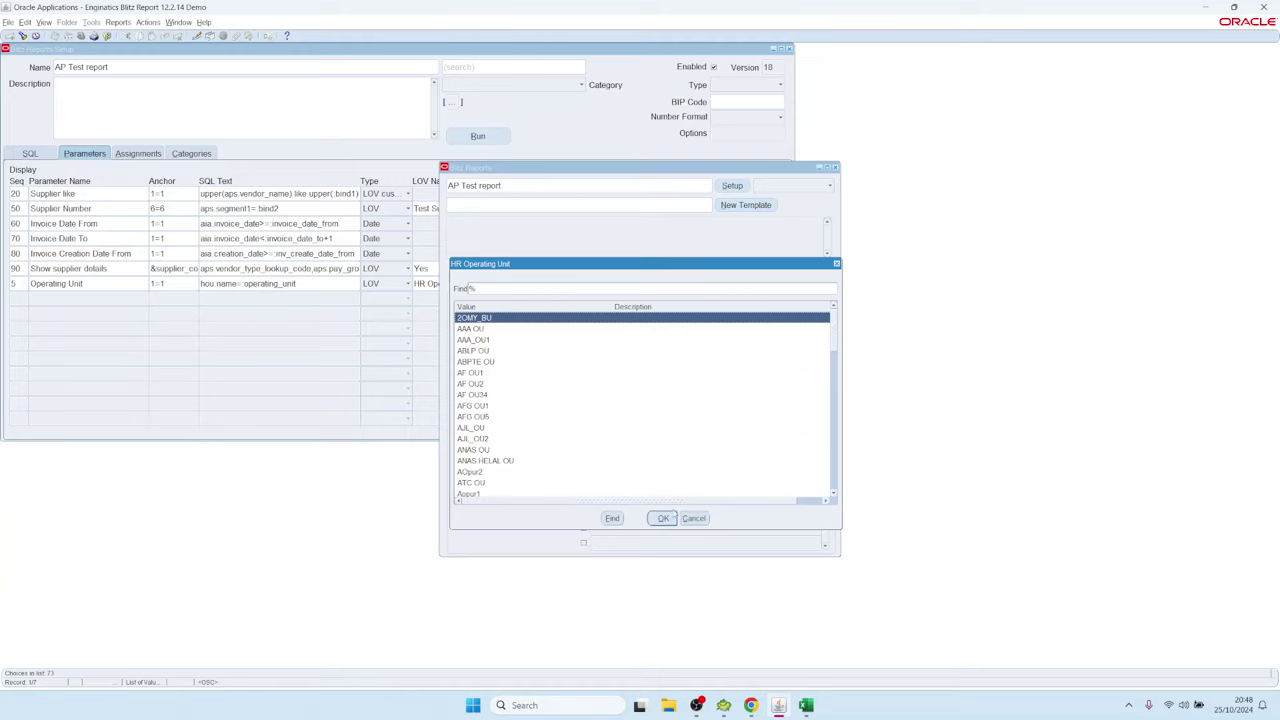
pyautogui.click(670, 518)
pyautogui.press('BackSpace')
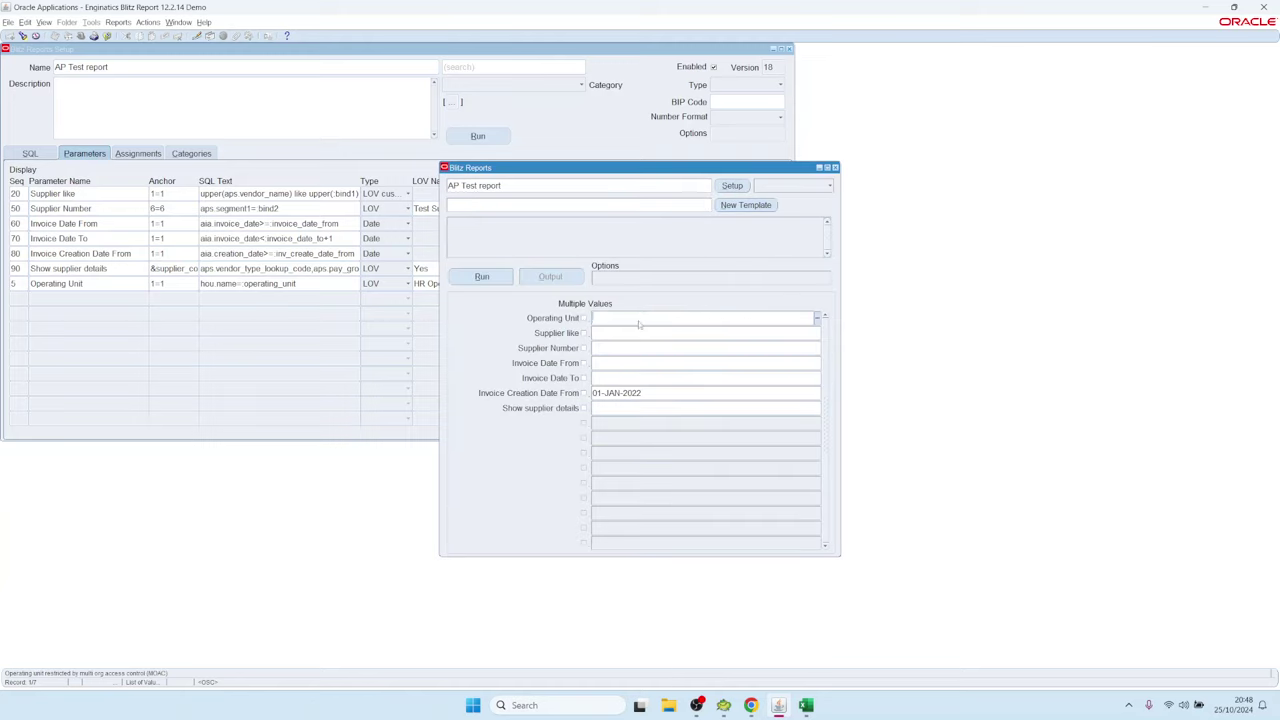
pyautogui.write('%')
pyautogui.press('Tab')
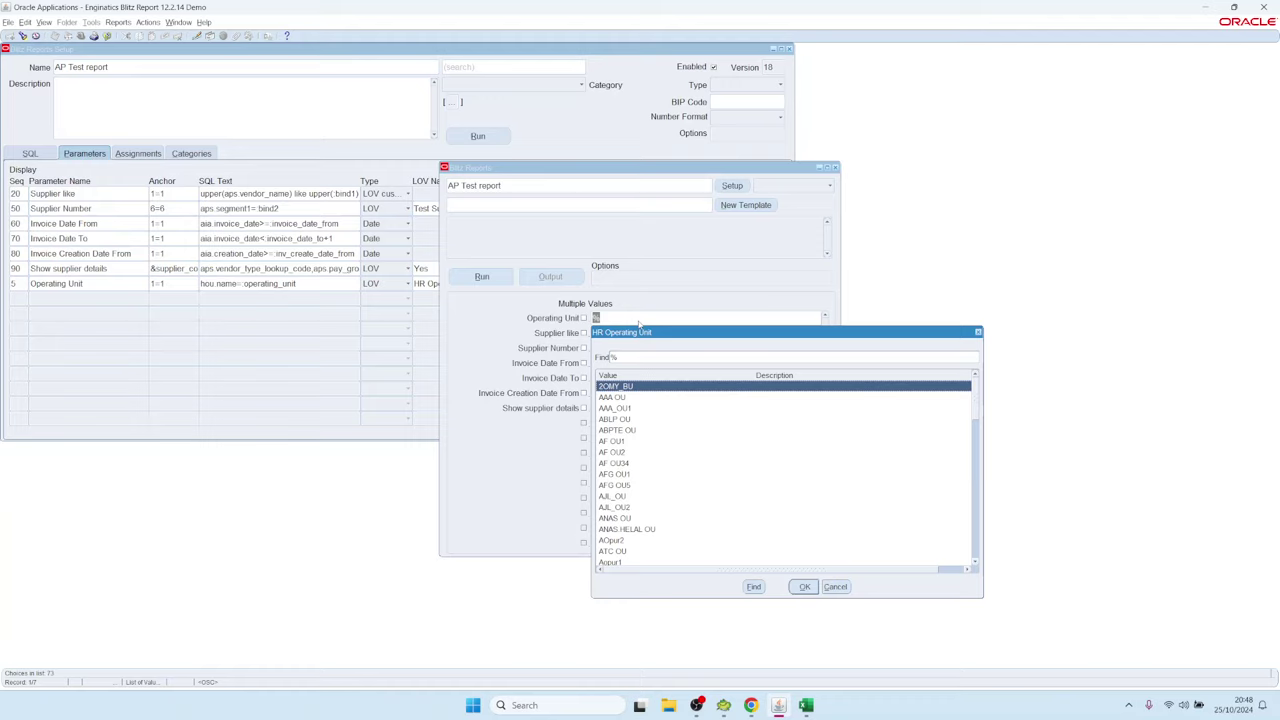
pyautogui.write('vision')
pyautogui.press('Down')
pyautogui.press('Down')
pyautogui.press('Down')
pyautogui.press('Down')
pyautogui.press('Down')
pyautogui.press('Down')
pyautogui.press('Down')
pyautogui.press('Down')
pyautogui.press('Down')
pyautogui.press('Down')
pyautogui.press('Down')
pyautogui.press('Down')
pyautogui.press('Down')
pyautogui.press('Down')
pyautogui.press('Down')
pyautogui.press('Up')
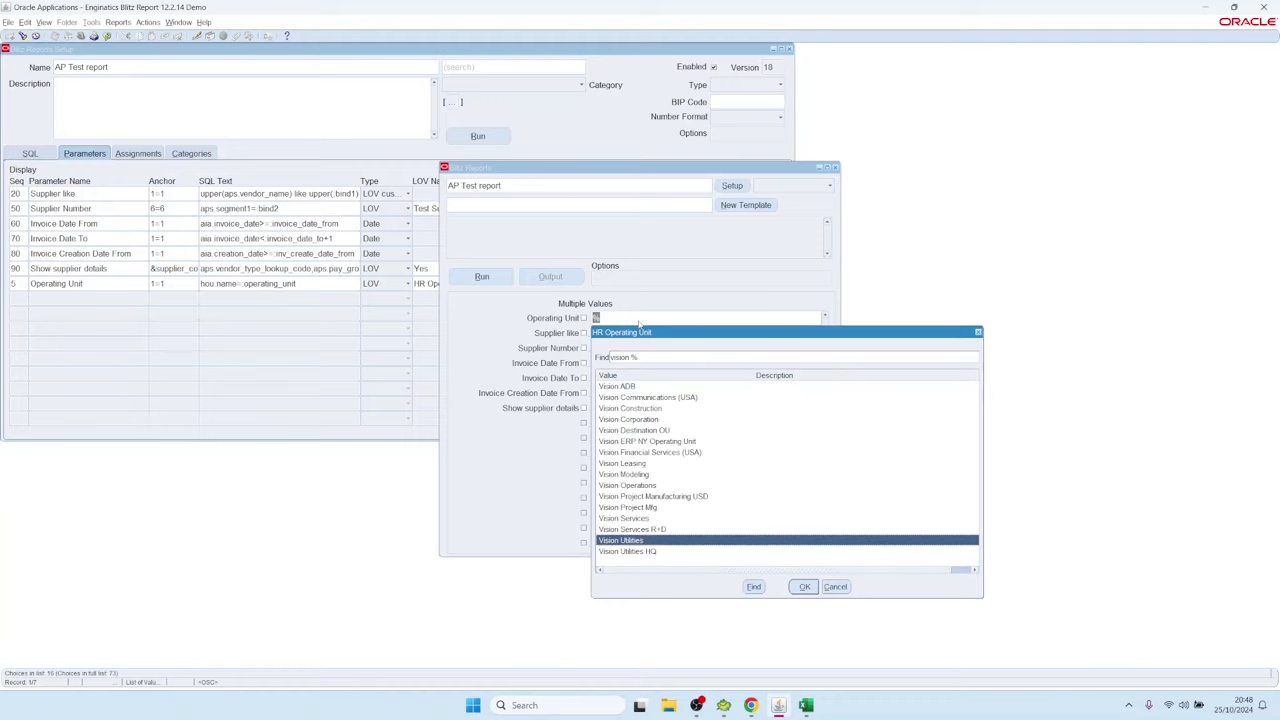
pyautogui.press('Up')
pyautogui.press('Return')
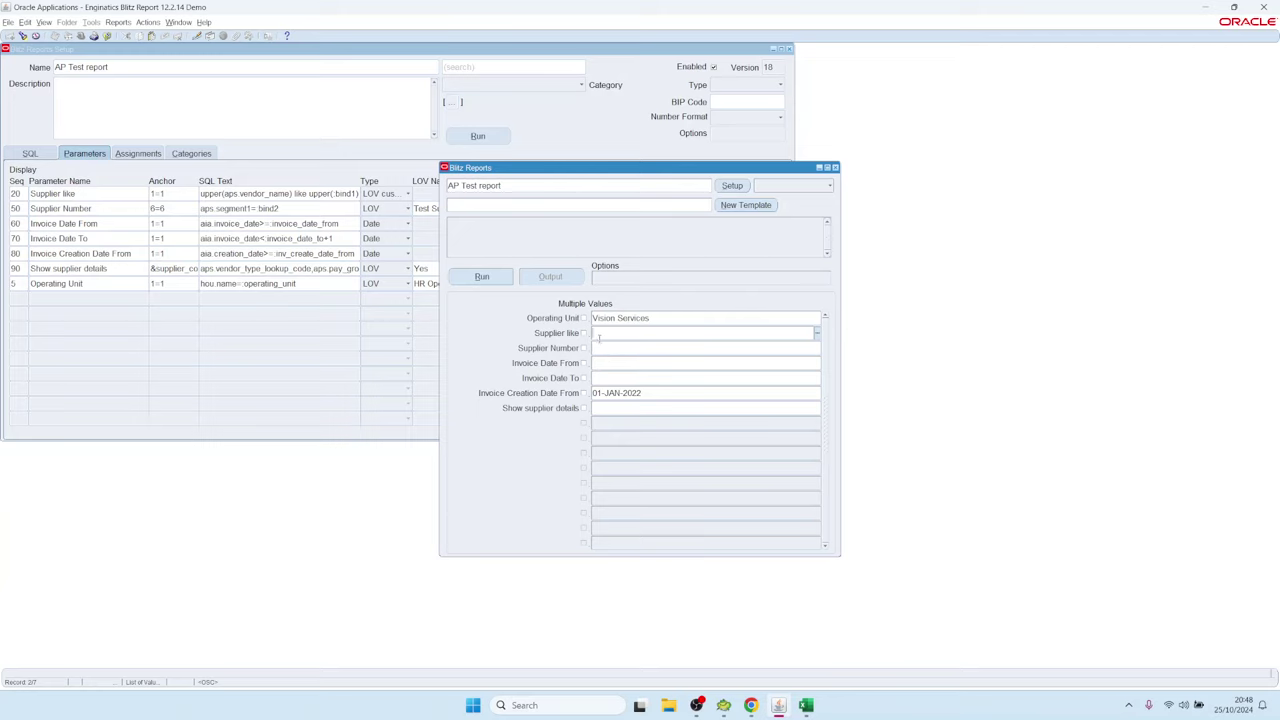
# - Review the Supplier like list of values for the Vision Services operating unit, and cancel it without choosing a supplier
pyautogui.write('%')
pyautogui.press('Tab')
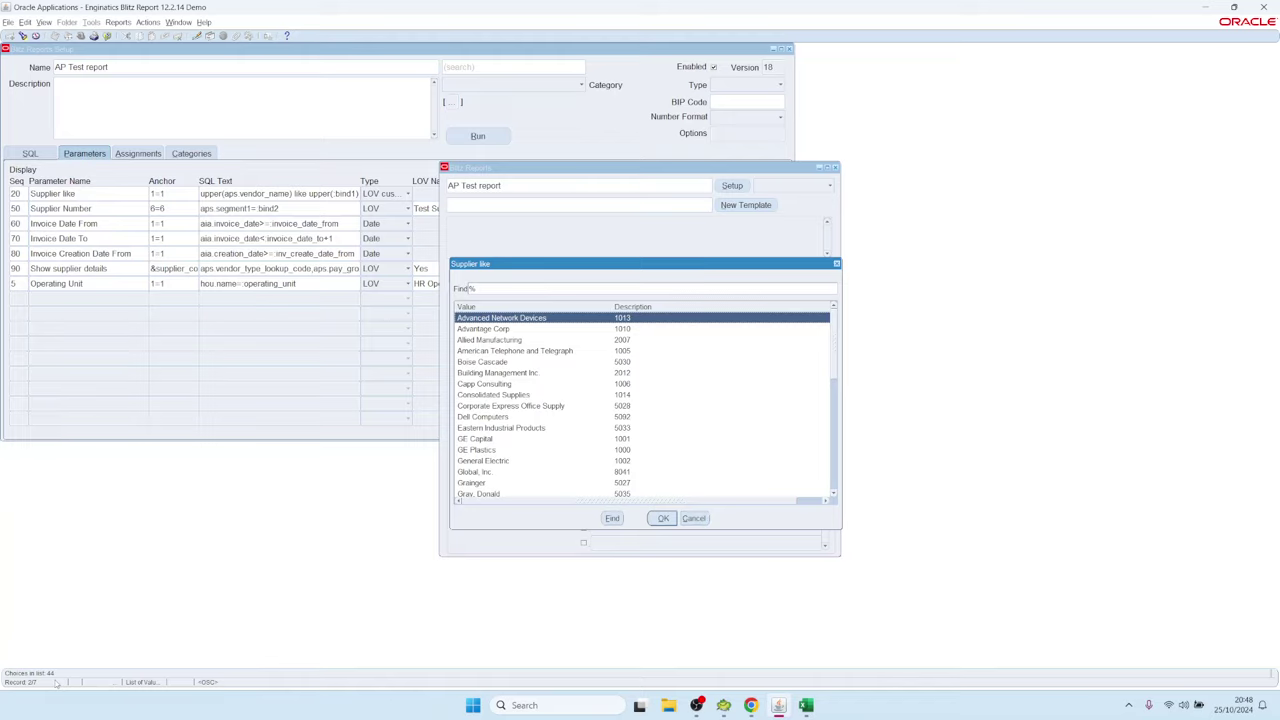
pyautogui.click(542, 375)
pyautogui.click(580, 428)
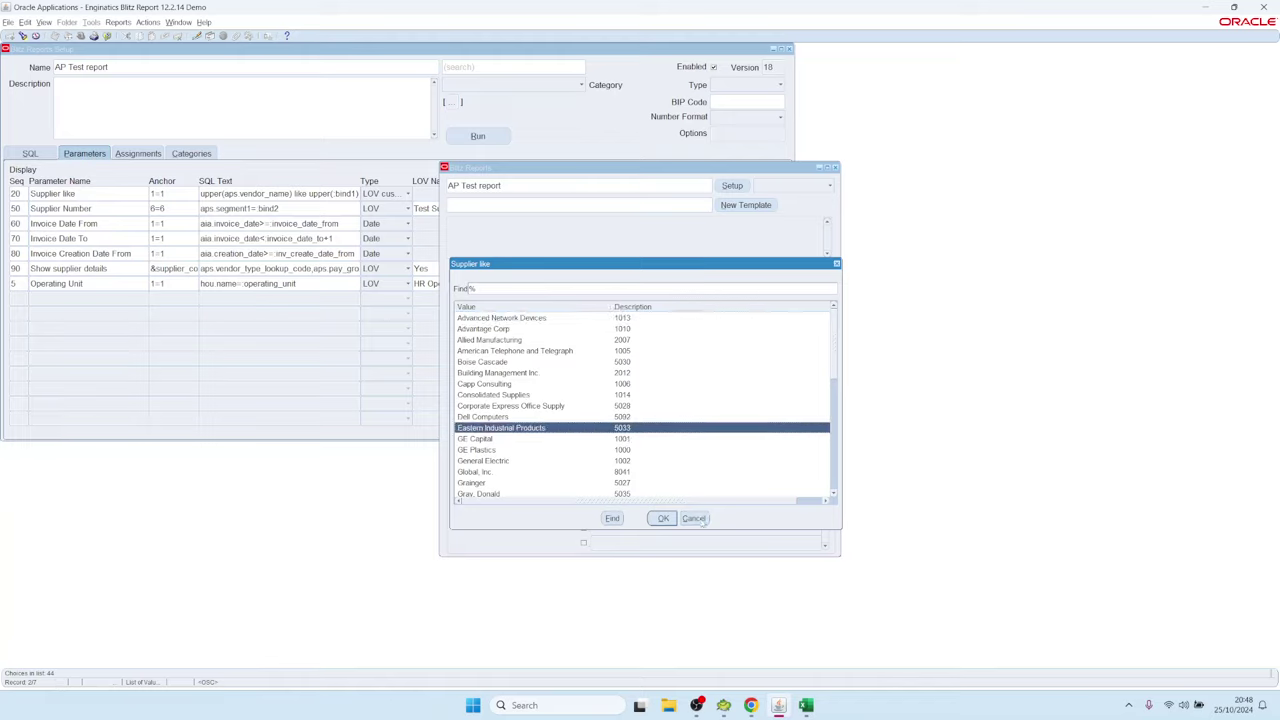
pyautogui.click(700, 519)
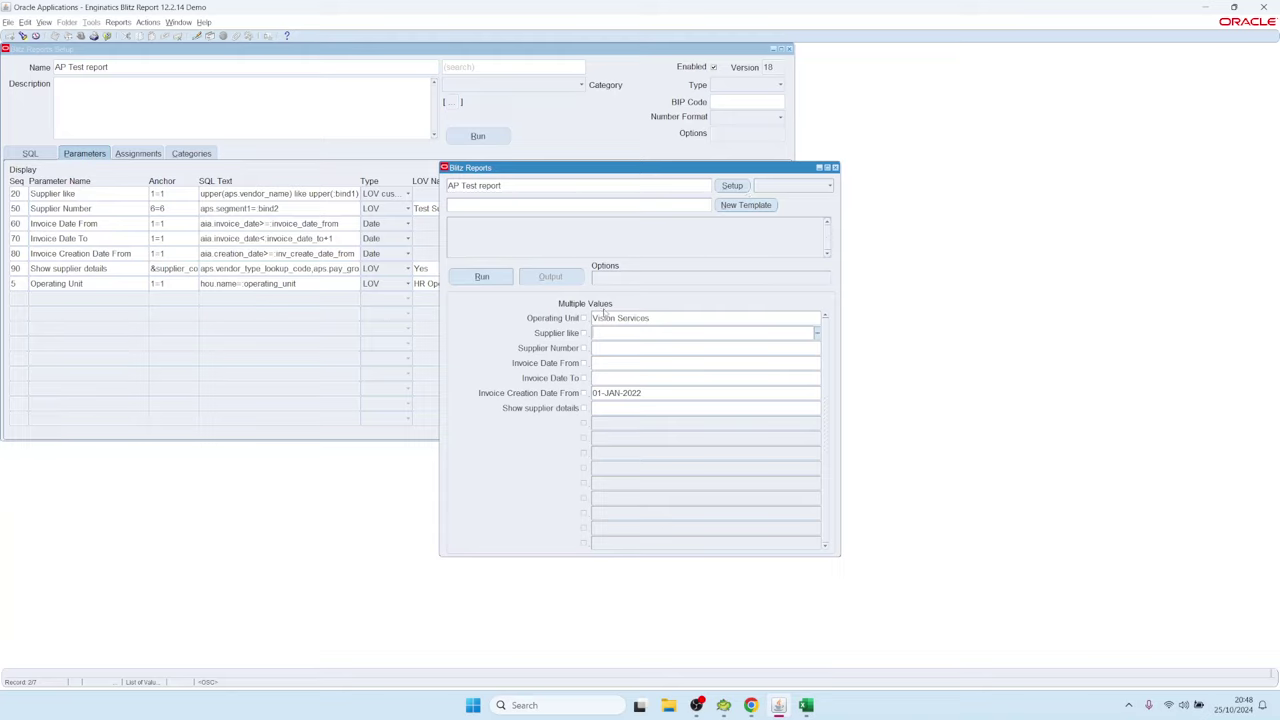
# - Allow multiple values for Operating Unit, add Vision Operations to the selection, and review the Supplier like list of values
pyautogui.click(584, 318)
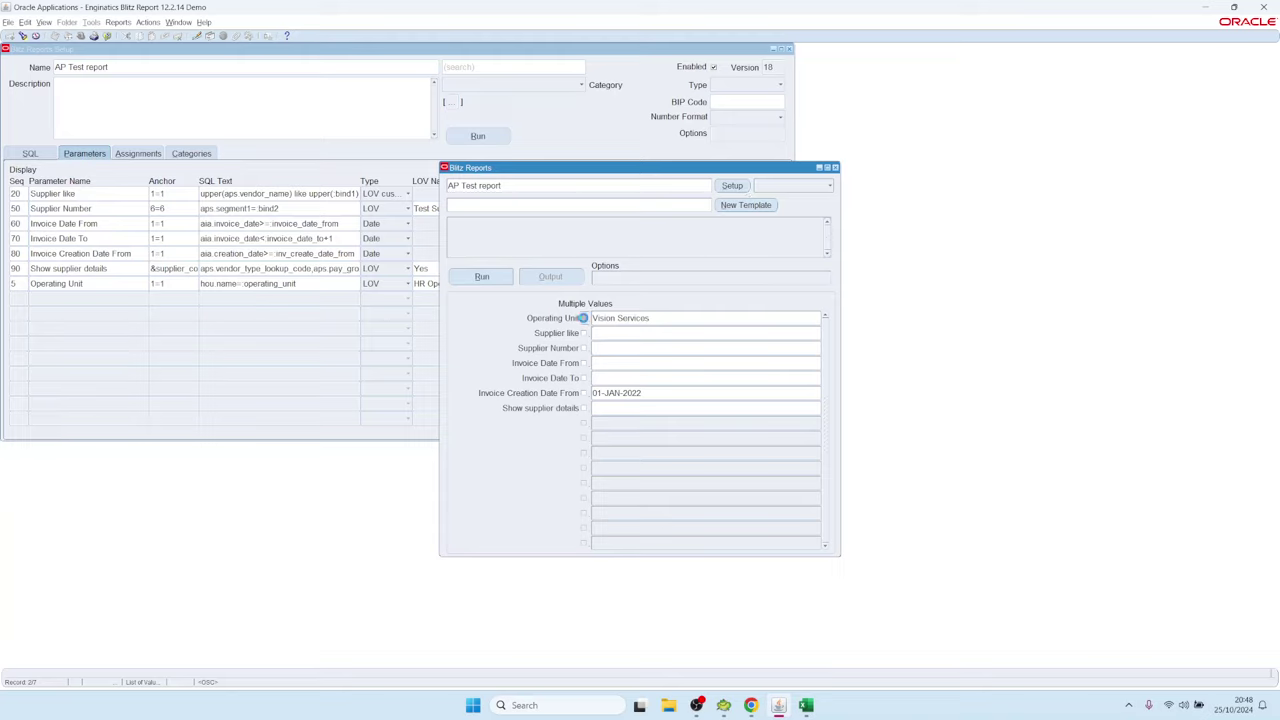
pyautogui.doubleClick(666, 318)
pyautogui.write('vision %')
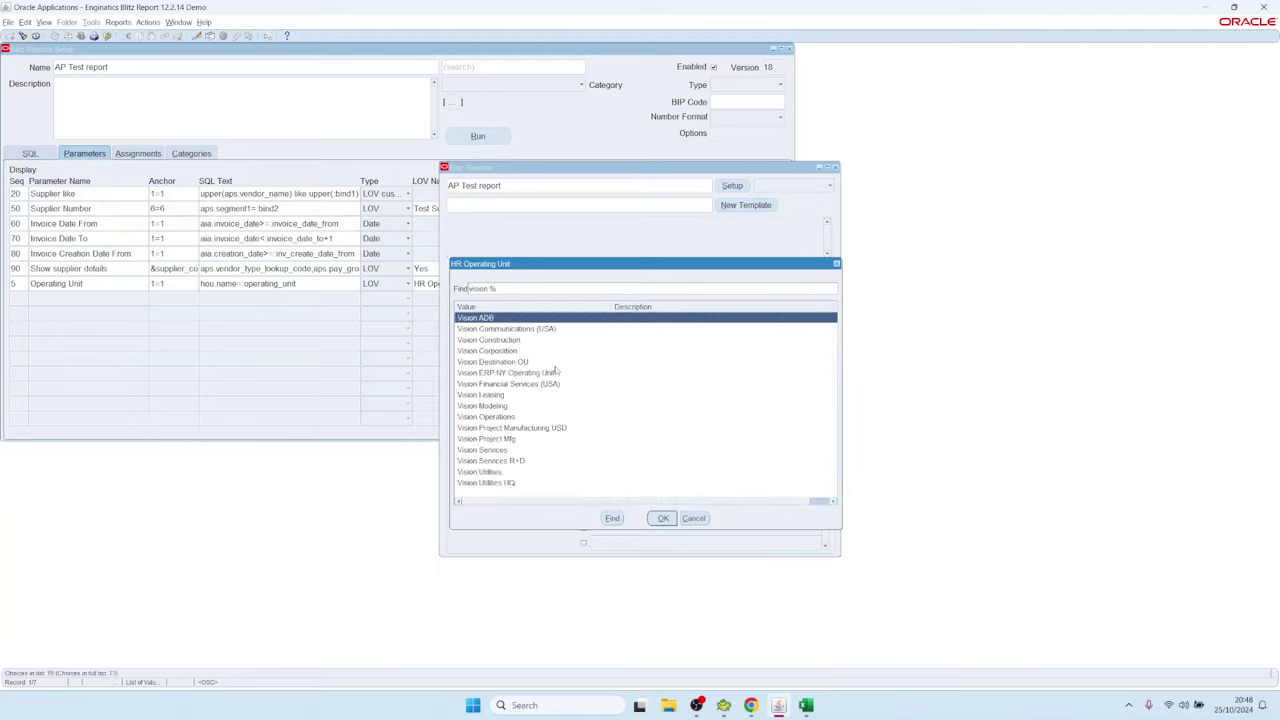
pyautogui.doubleClick(486, 416)
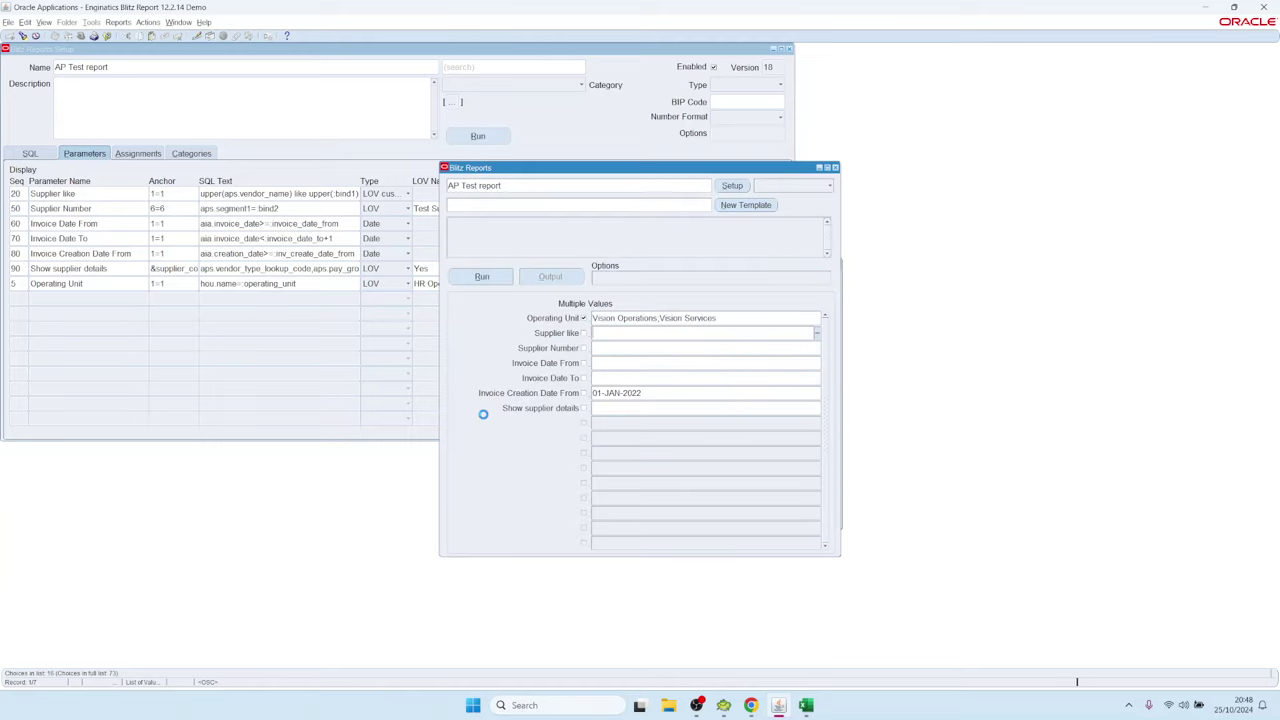
pyautogui.doubleClick(621, 333)
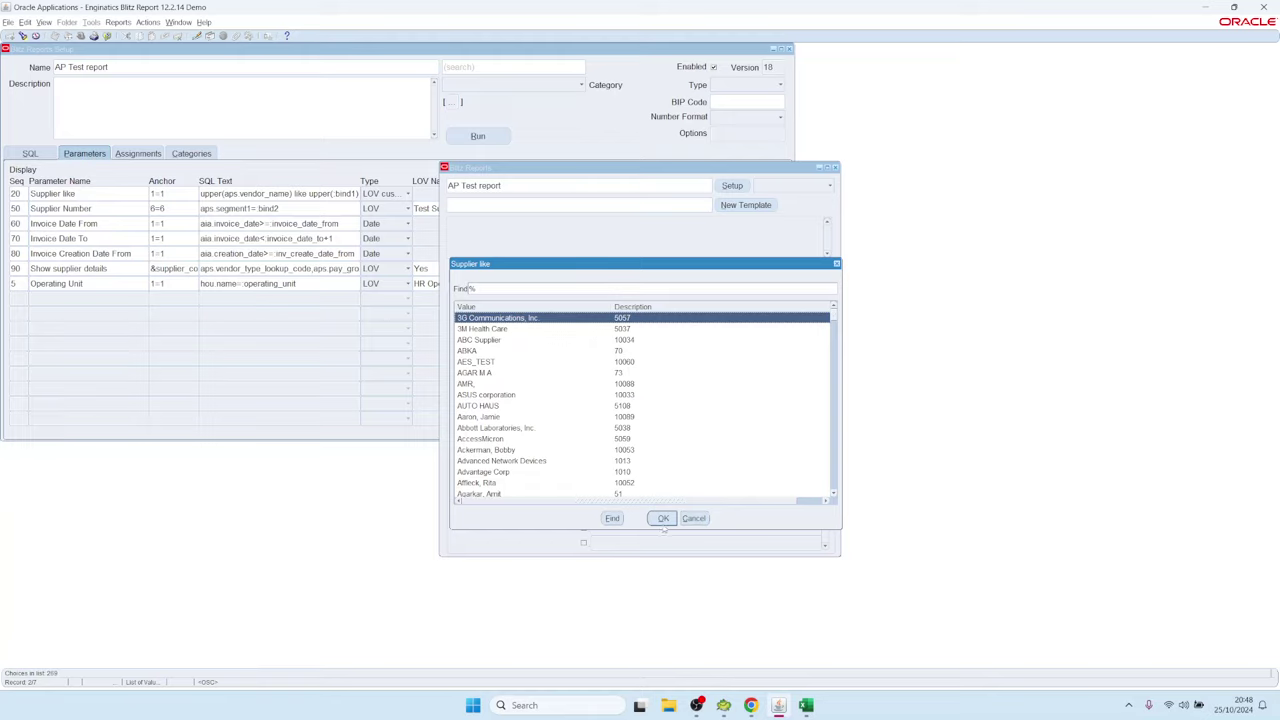
pyautogui.click(693, 518)
# - Copy the custom LOV query of the Supplier like parameter from the report setup into the Toad editor, replacing its contents
pyautogui.click(734, 188)
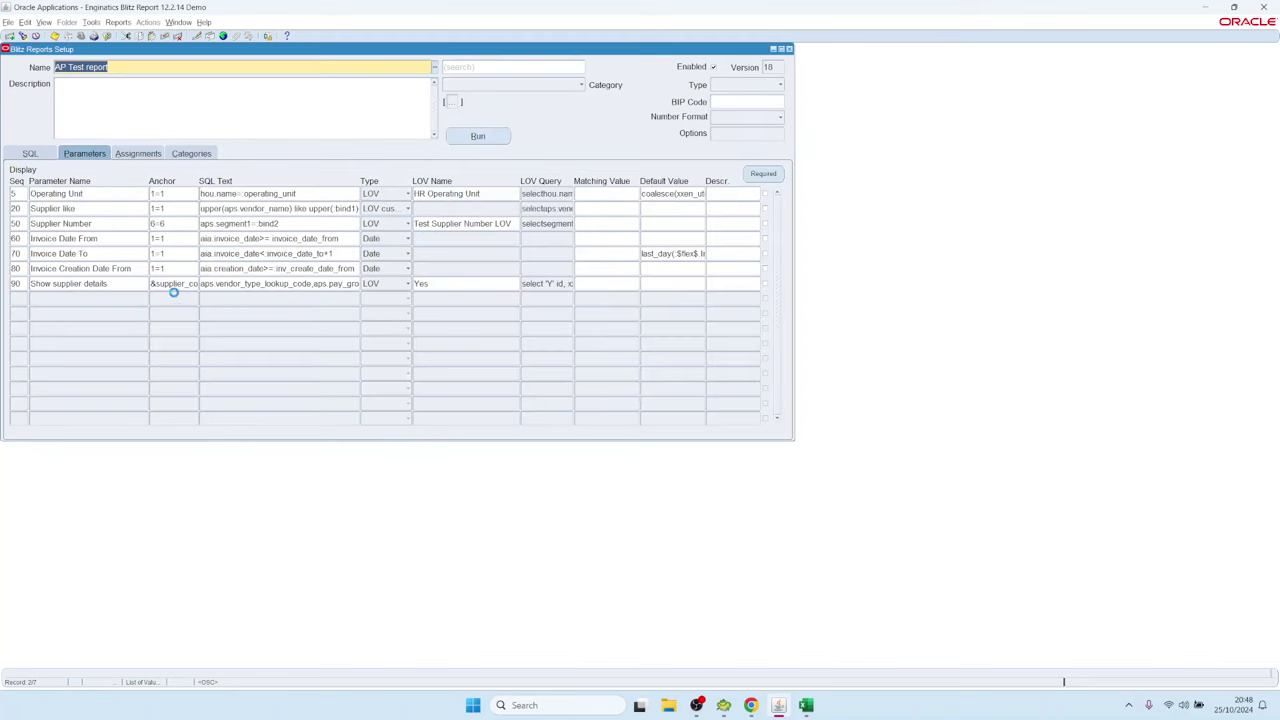
pyautogui.click(66, 194)
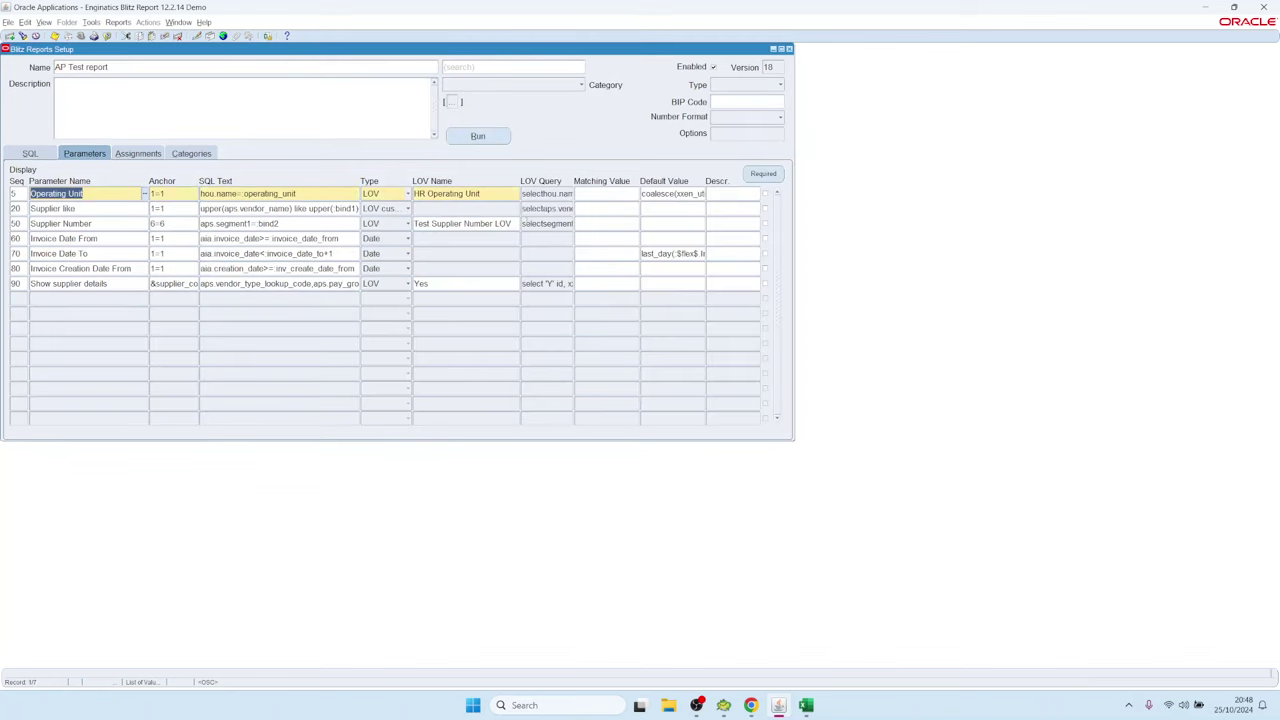
pyautogui.click(123, 208)
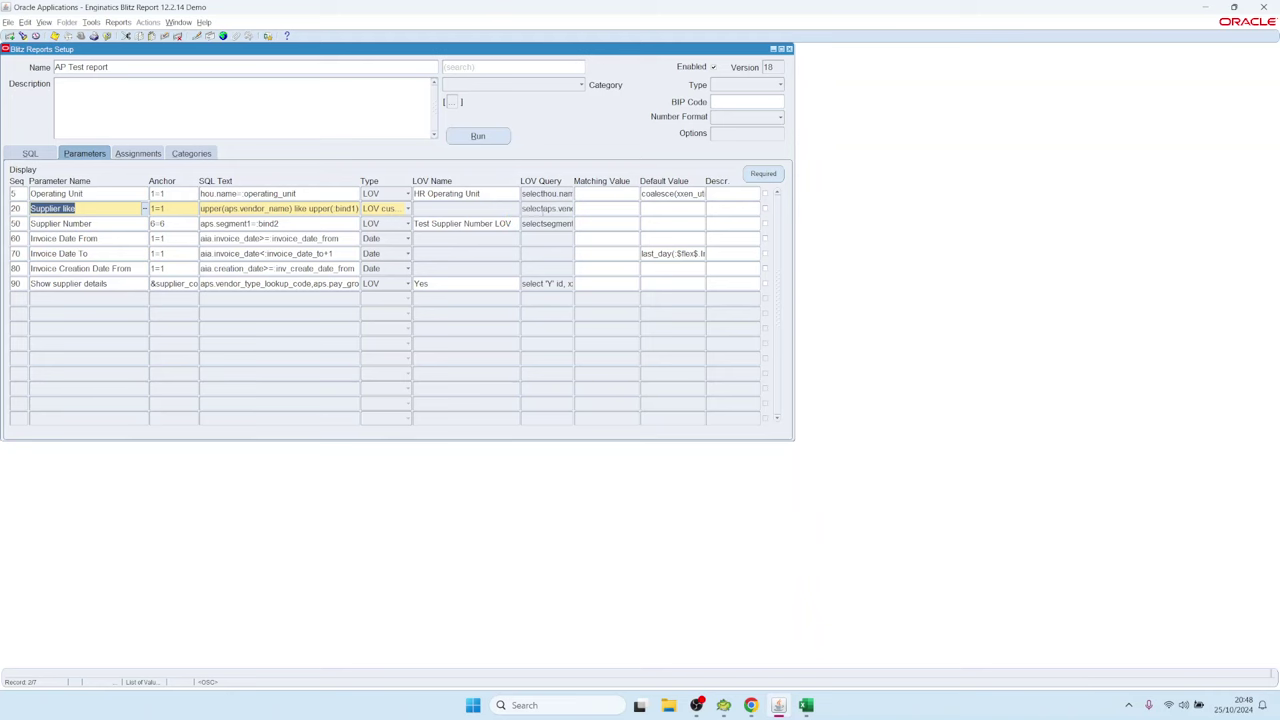
pyautogui.doubleClick(547, 209)
pyautogui.click(492, 412)
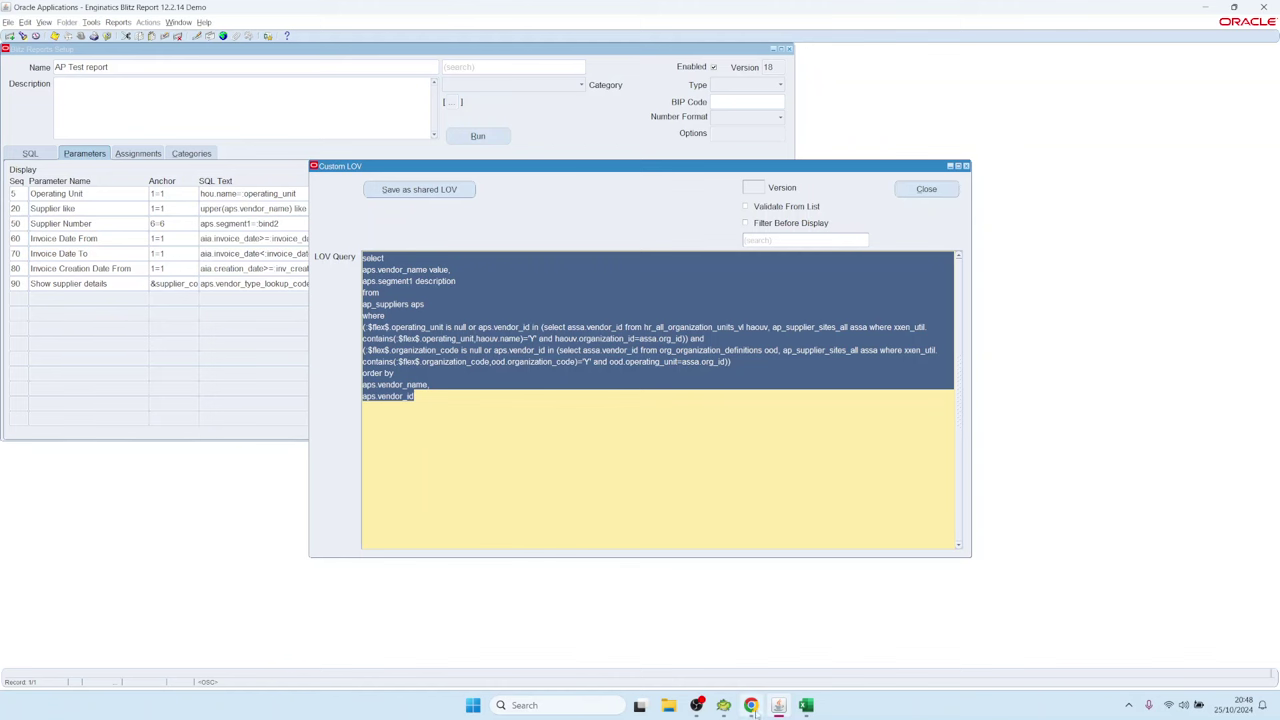
pyautogui.hotkey('alt', 'Tab')
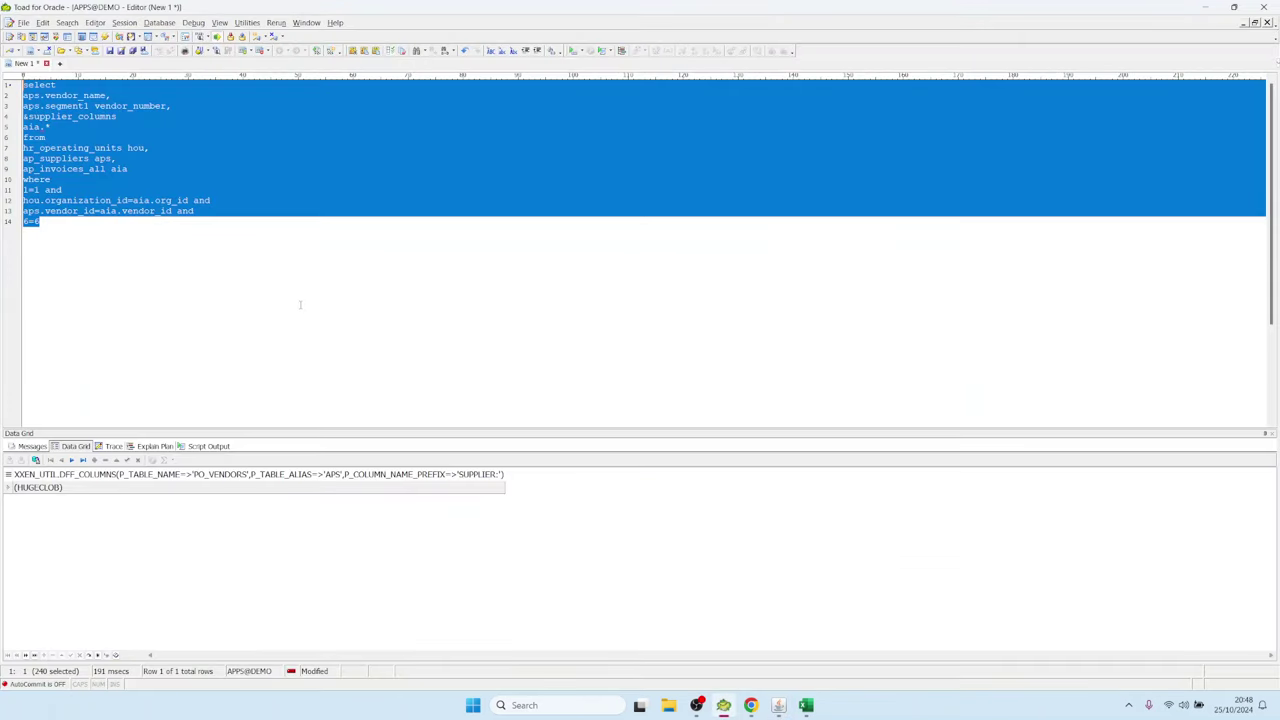
pyautogui.hotkey('ctrl', 'v')
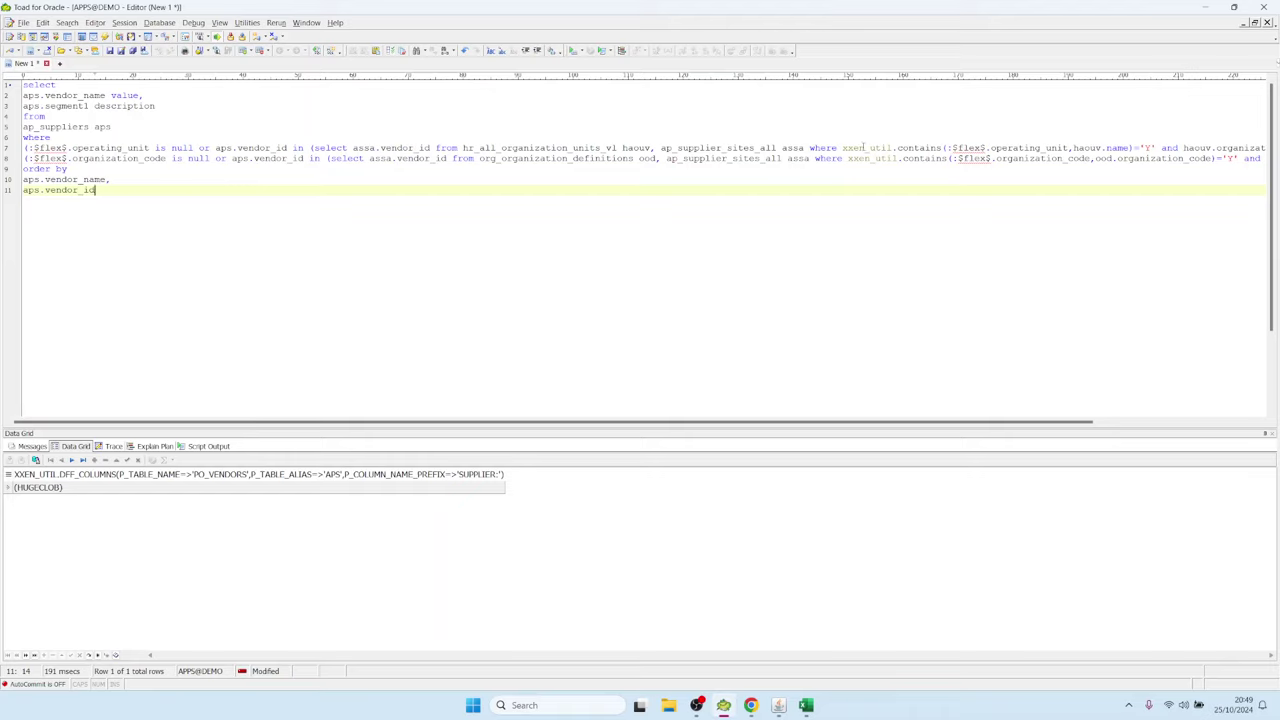
# - Examine the xxen_util.contains condition on the operating unit in line 7 of the LOV query
pyautogui.moveTo(842, 148)
pyautogui.mouseDown()
pyautogui.moveTo(1133, 148)
pyautogui.moveTo(845, 148)
pyautogui.mouseUp()
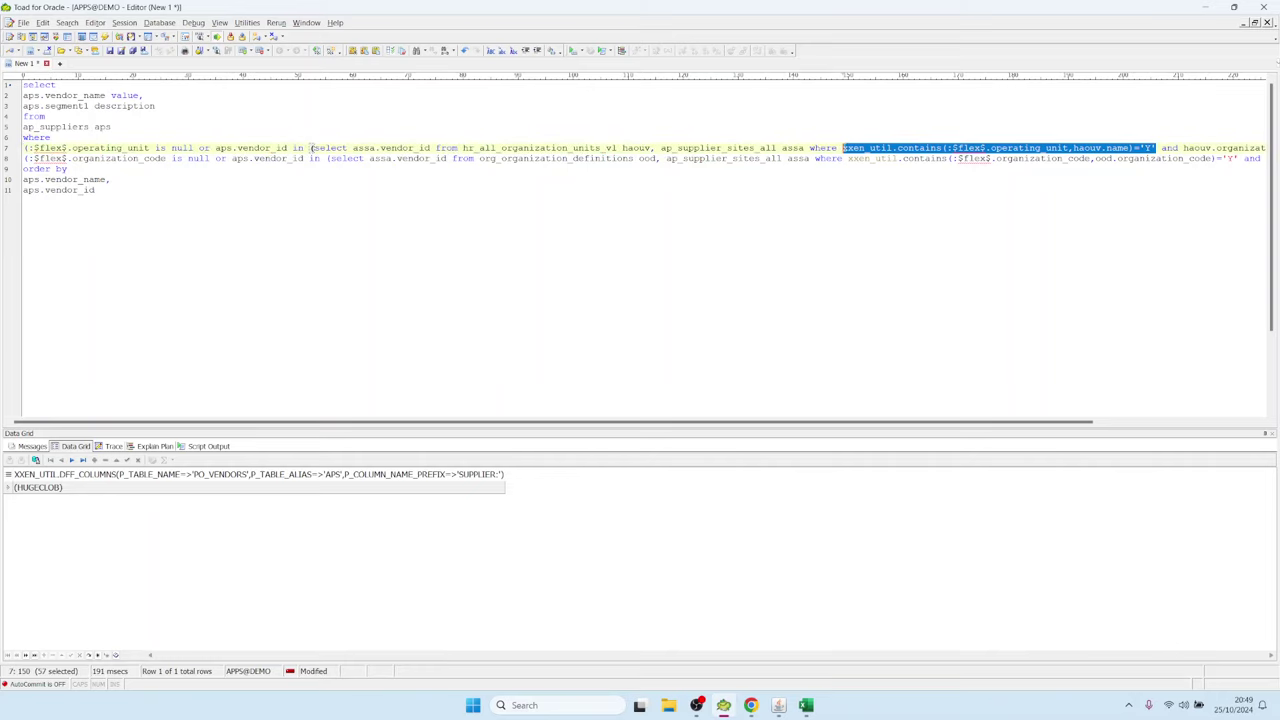
pyautogui.hotkey('ctrl', 'Right')
pyautogui.hotkey('ctrl', 'Right')
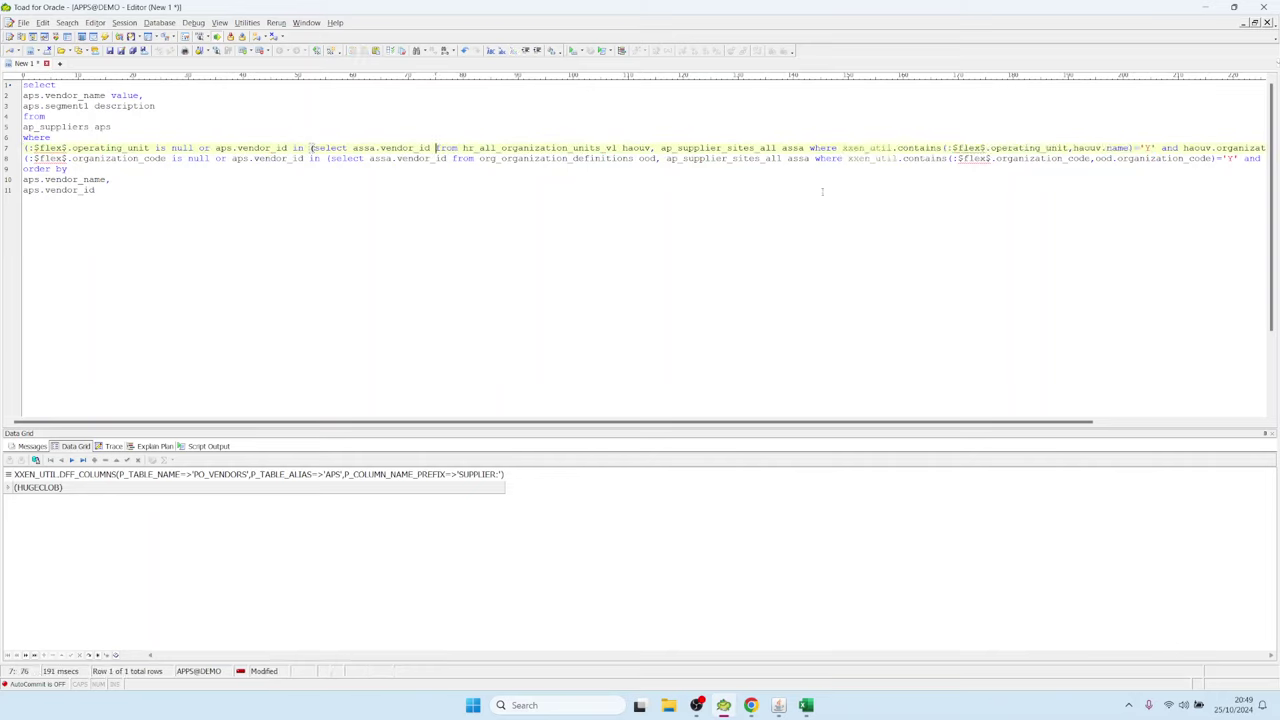
pyautogui.hotkey('ctrl', 'shift', 'Right')
pyautogui.hotkey('ctrl', 'shift', 'Right')
pyautogui.hotkey('ctrl', 'shift', 'Right')
pyautogui.hotkey('ctrl', 'shift', 'Right')
pyautogui.hotkey('ctrl', 'shift', 'Right')
pyautogui.hotkey('ctrl', 'shift', 'Right')
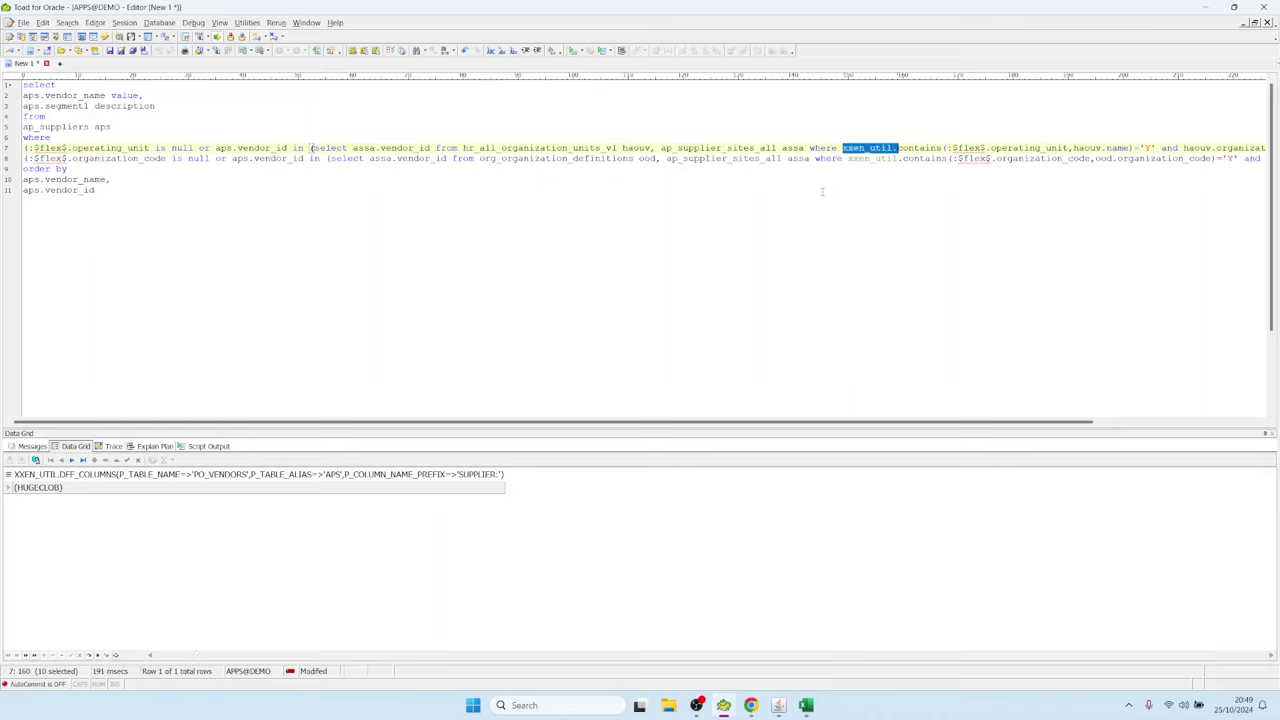
pyautogui.hotkey('ctrl', 'shift', 'Left')
pyautogui.hotkey('ctrl', 'shift', 'Left')
pyautogui.hotkey('ctrl', 'Left')
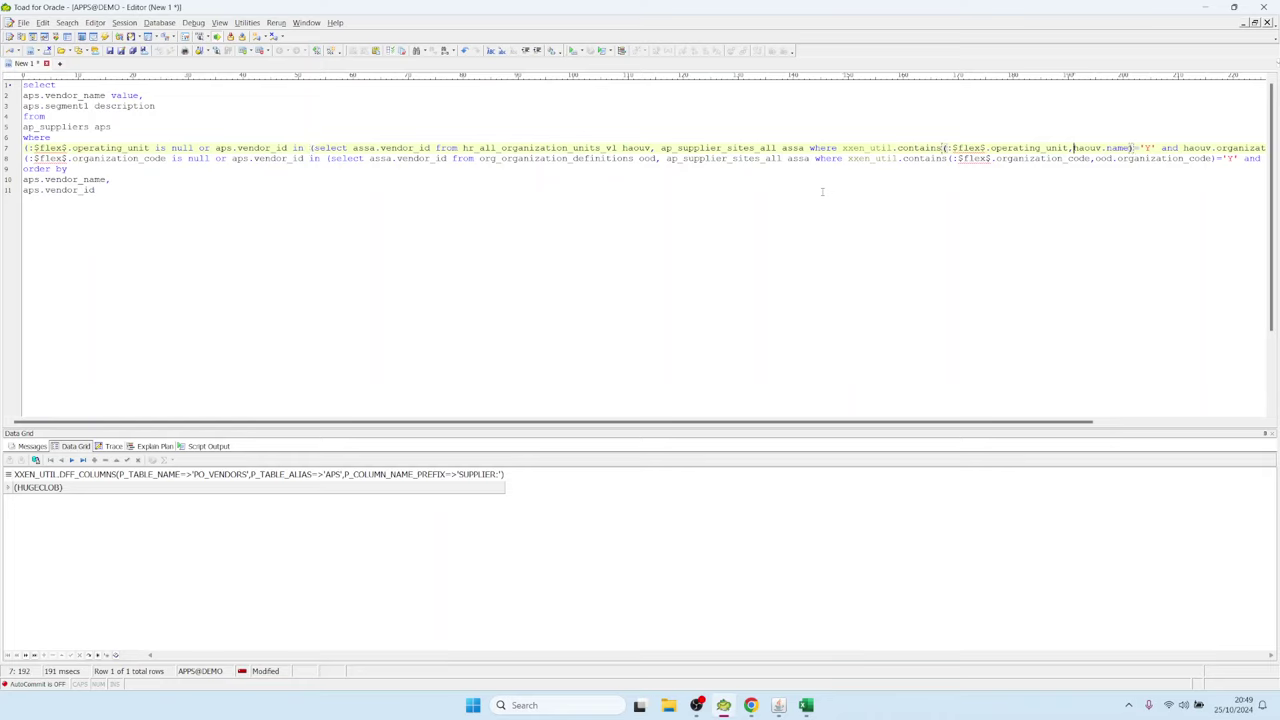
# - Copy haouv.name from the function's arguments and insert it directly before xxen_util.contains in line 7
pyautogui.hotkey('ctrl', 'shift', 'Right')
pyautogui.hotkey('ctrl', 'shift', 'Right')
pyautogui.hotkey('ctrl', 'shift', 'Left')
pyautogui.hotkey('shift', 'Right')
pyautogui.hotkey('shift', 'Right')
pyautogui.hotkey('shift', 'Right')
pyautogui.hotkey('shift', 'Right')
pyautogui.hotkey('ctrl', 'c')
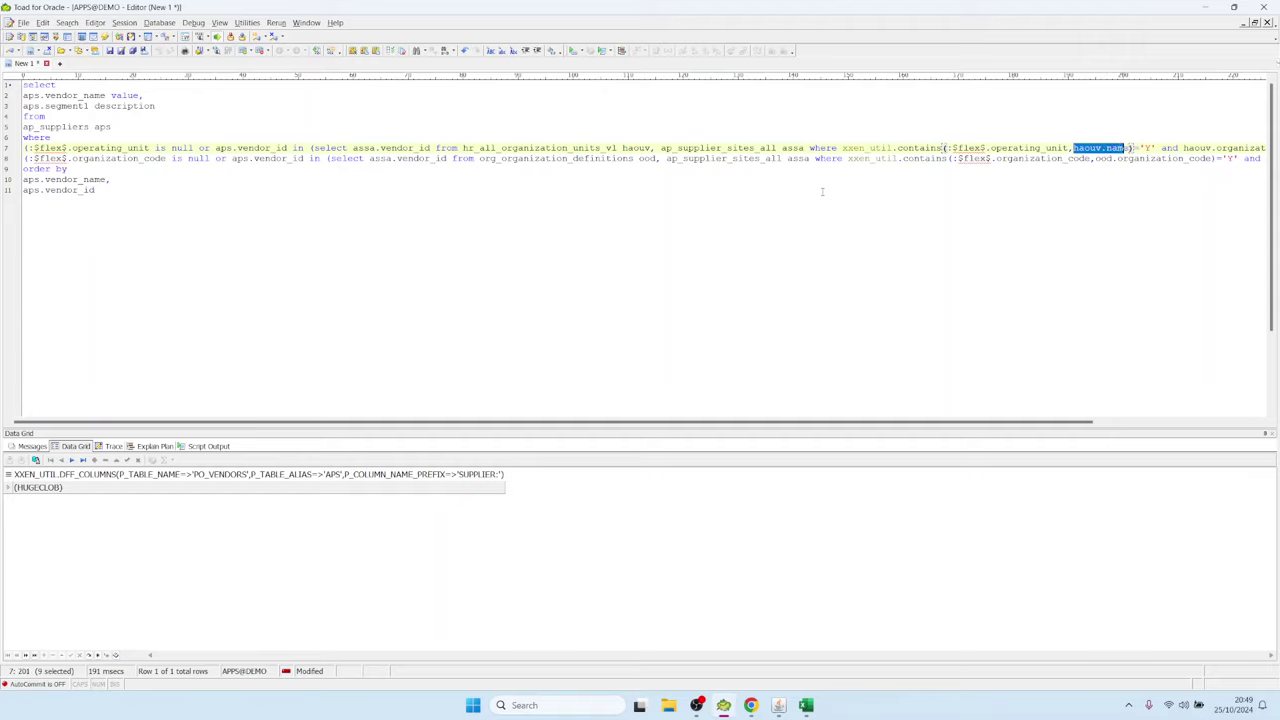
pyautogui.hotkey('ctrl', 'Left')
pyautogui.hotkey('ctrl', 'Left')
pyautogui.hotkey('ctrl', 'Left')
pyautogui.hotkey('ctrl', 'Left')
pyautogui.hotkey('ctrl', 'Left')
pyautogui.hotkey('ctrl', 'Left')
pyautogui.hotkey('ctrl', 'Left')
pyautogui.hotkey('ctrl', 'Left')
pyautogui.hotkey('ctrl', 'Left')
pyautogui.hotkey('ctrl', 'Left')
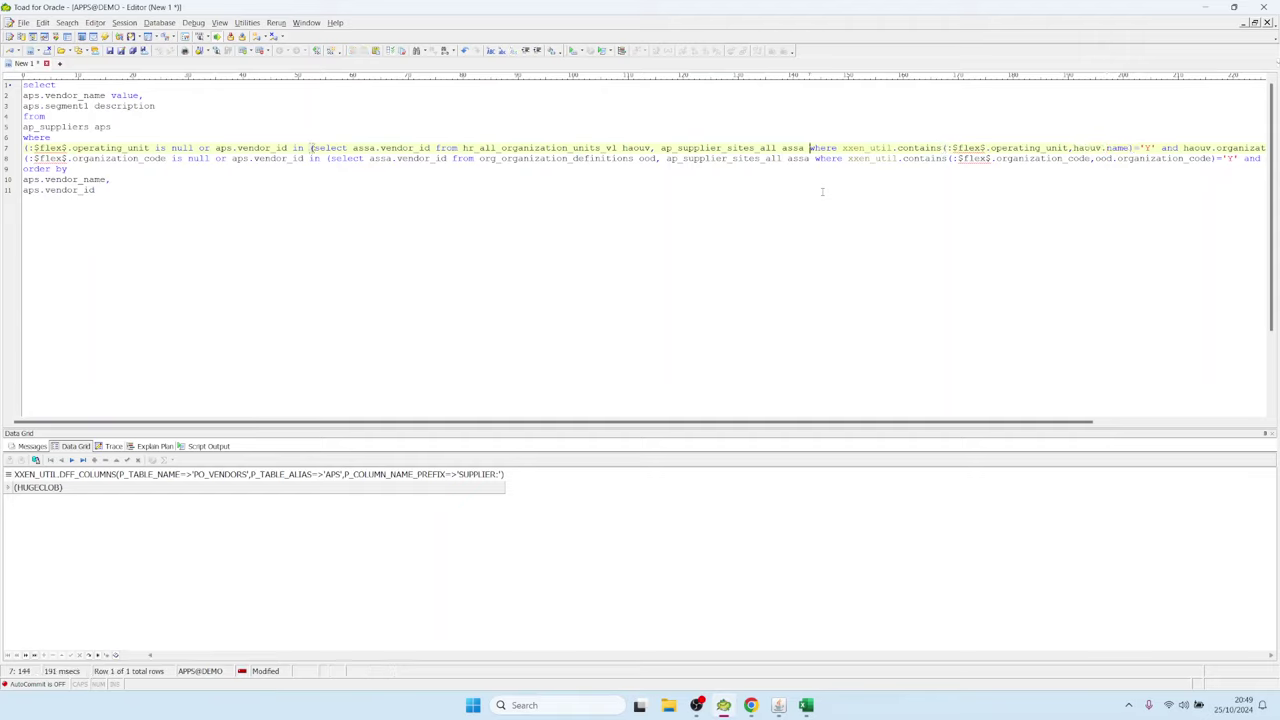
pyautogui.hotkey('ctrl', 'v')
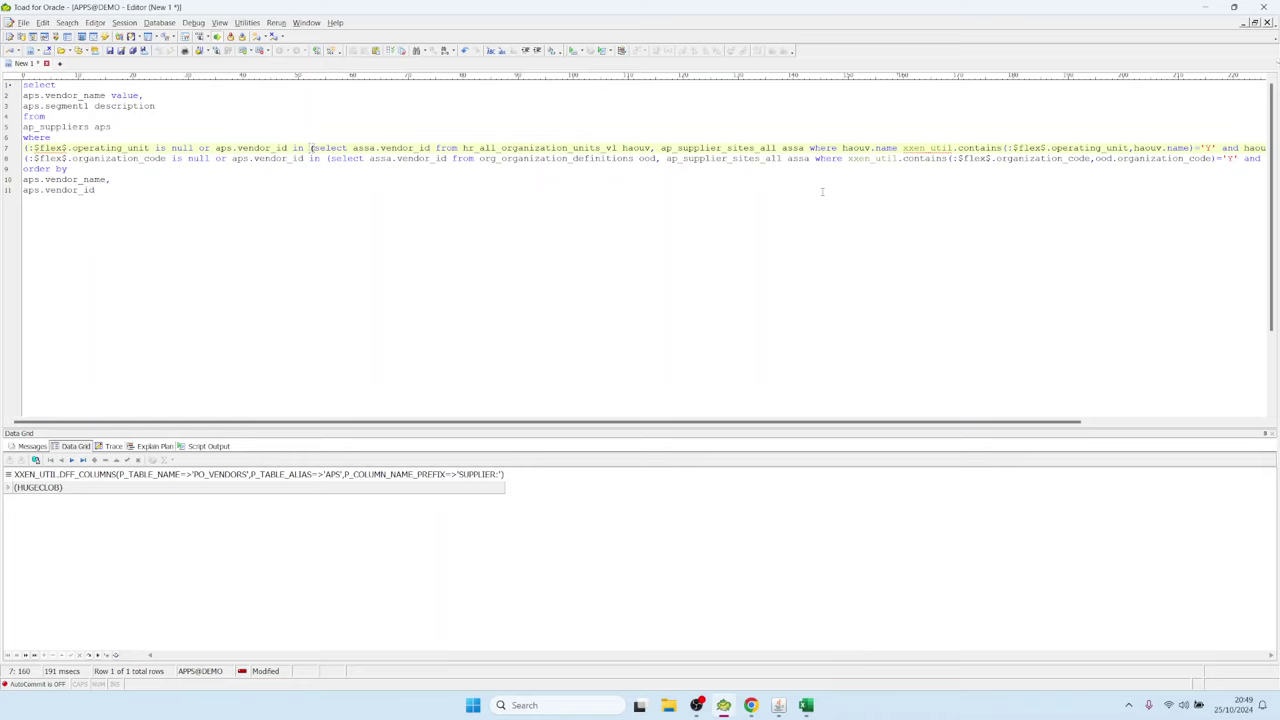
# - Replace the xxen_util.contains call in line 7 with the plain comparison haouv.name=:$flex$.operating_unit, removing the leftover arguments and ='Y'
pyautogui.write('=')
pyautogui.hotkey('ctrl', 'shift', 'Right')
pyautogui.hotkey('ctrl', 'shift', 'Right')
pyautogui.hotkey('ctrl', 'shift', 'Right')
pyautogui.hotkey('ctrl', 'shift', 'Right')
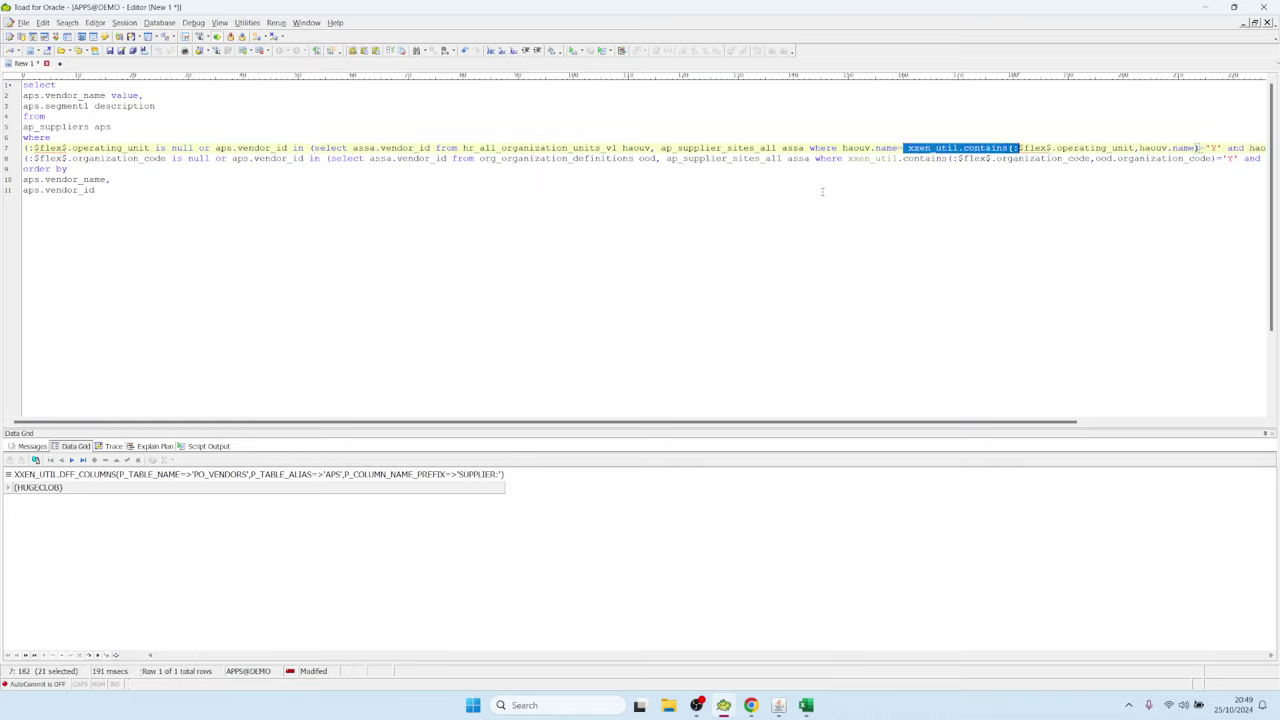
pyautogui.press('Delete')
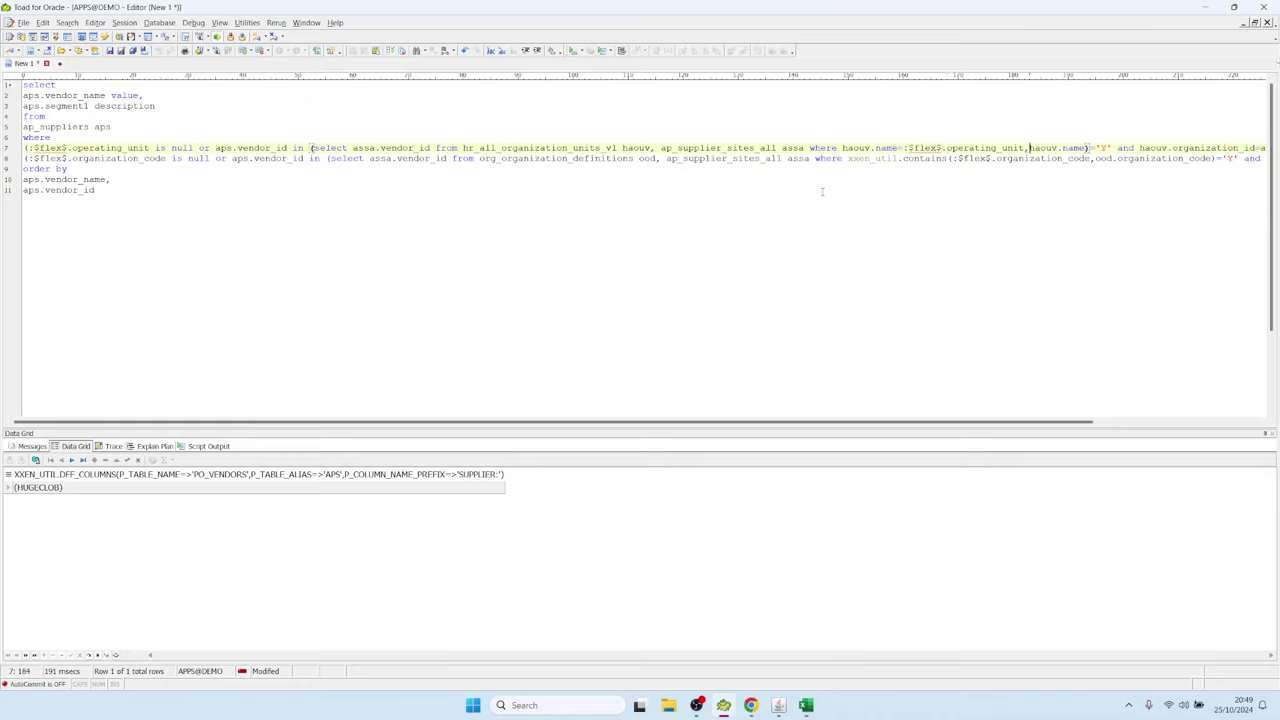
pyautogui.hotkey('ctrl', 'shift', 'Right')
pyautogui.hotkey('ctrl', 'shift', 'Right')
pyautogui.hotkey('ctrl', 'shift', 'Right')
pyautogui.hotkey('ctrl', 'shift', 'Right')
pyautogui.hotkey('shift', 'Left')
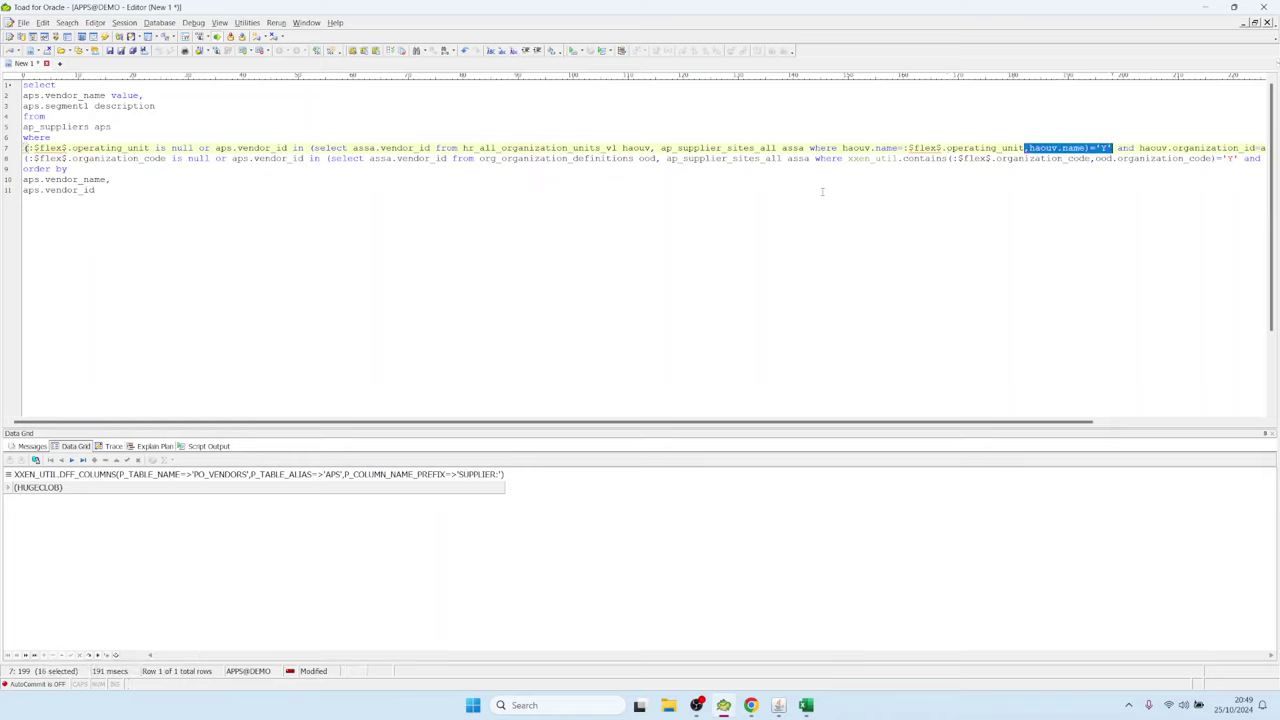
pyautogui.press('Delete')
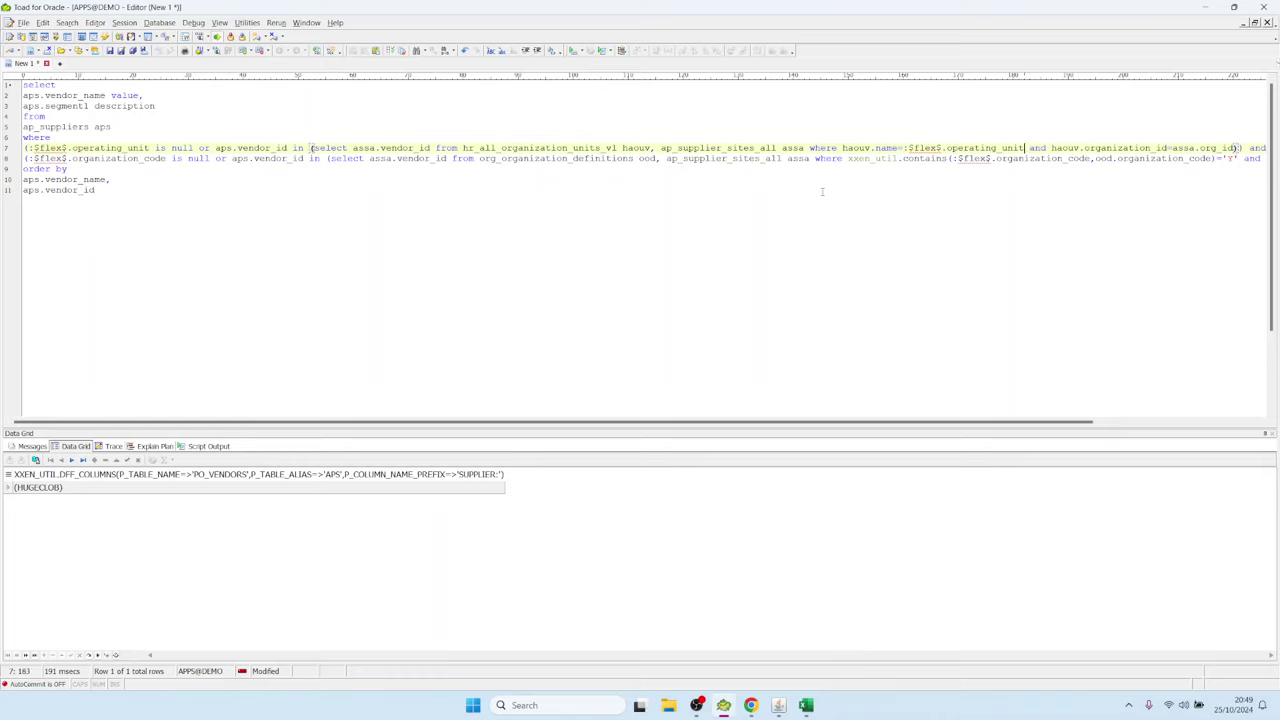
# - Highlight the :$flex$.operating_unit reference in the simplified condition for inspection
pyautogui.hotkey('ctrl', 'shift', 'Left')
pyautogui.hotkey('ctrl', 'shift', 'Left')
pyautogui.hotkey('ctrl', 'shift', 'Right')
pyautogui.hotkey('shift', 'Left')
pyautogui.hotkey('shift', 'Left')
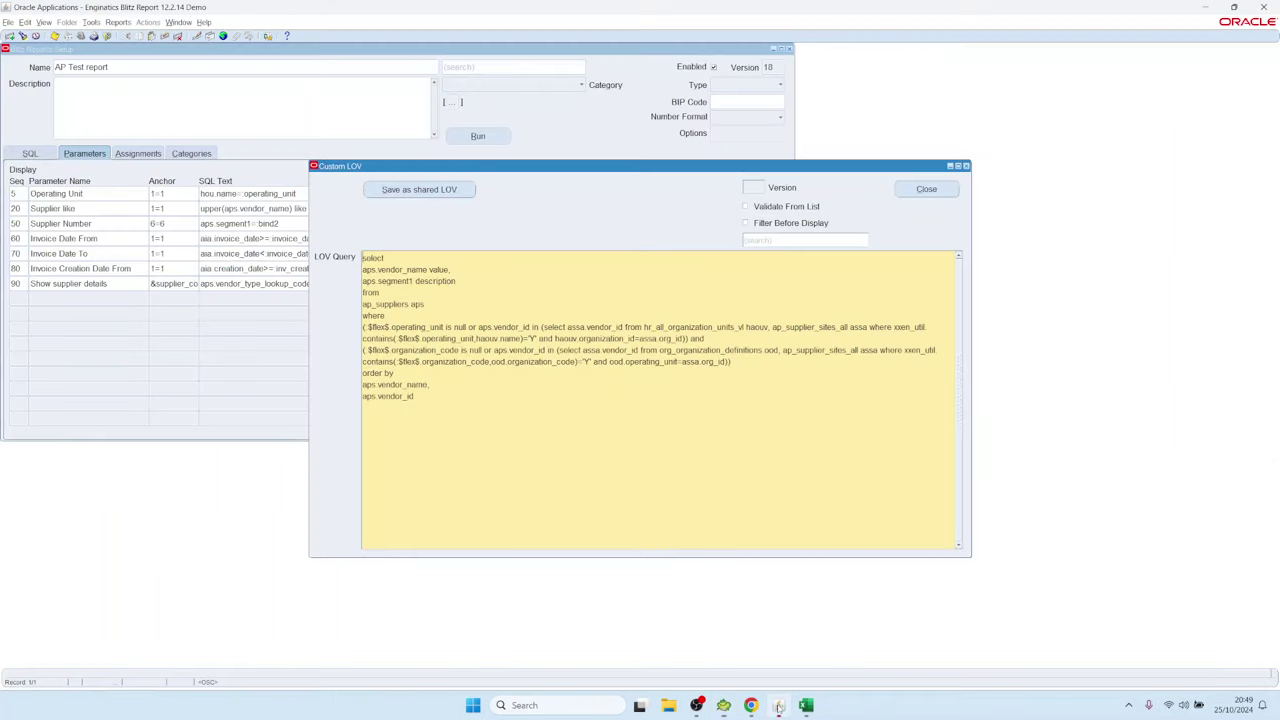
# - Switch to Oracle Applications, close the custom LOV, and add Vision Services to Vision Operations in the run form's Operating Unit
pyautogui.click(778, 705)
pyautogui.click(924, 190)
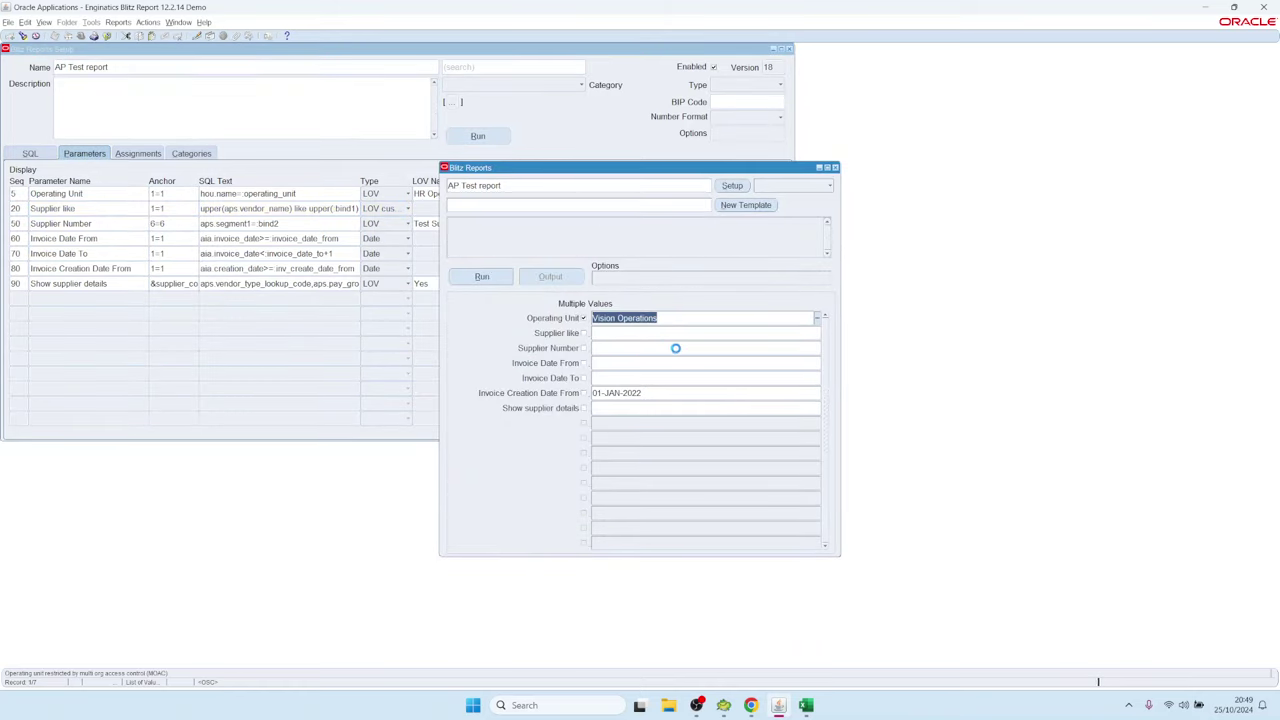
pyautogui.hotkey('ctrl', 'l')
pyautogui.write('vision services%')
pyautogui.press('Up')
pyautogui.press('Return')
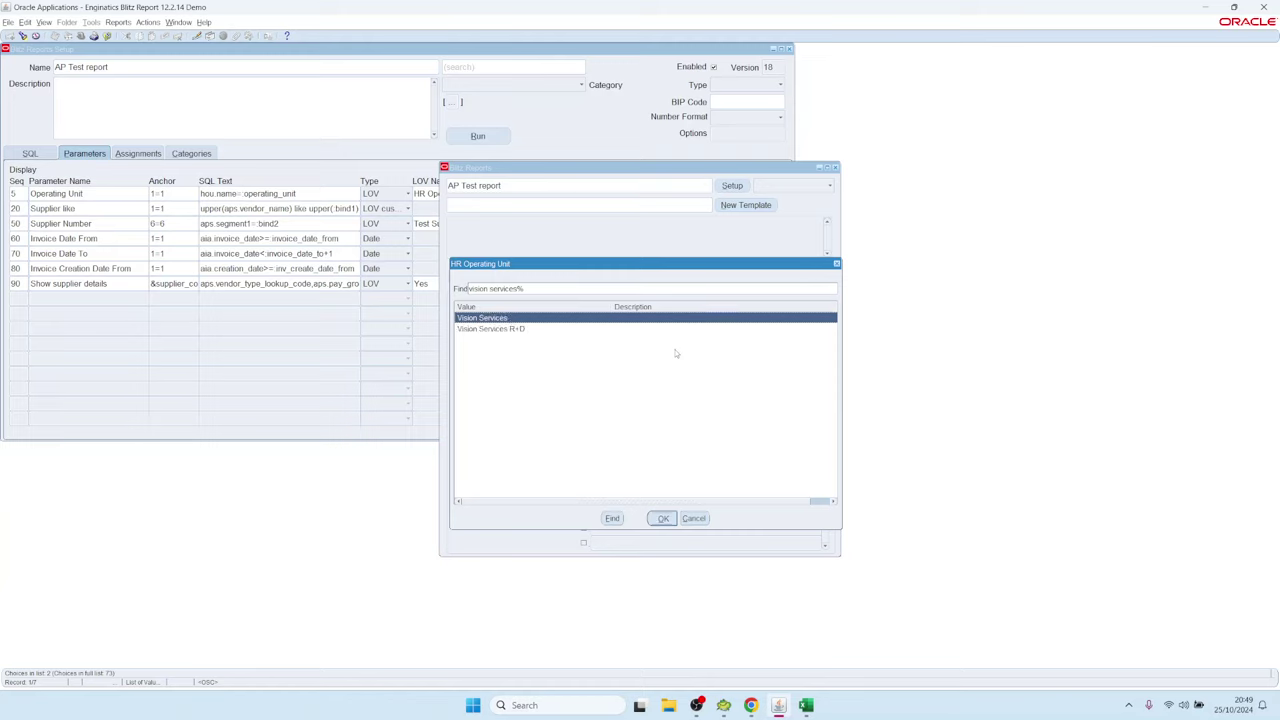
pyautogui.press('Up')
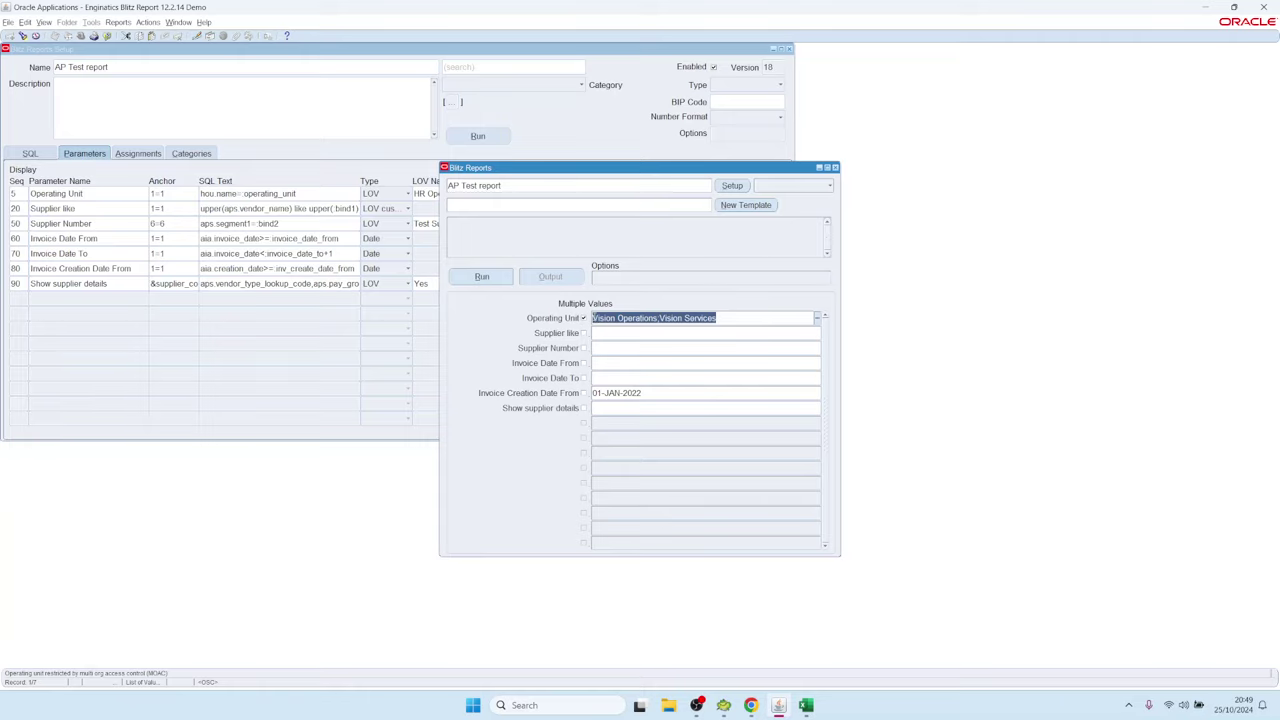
# - Compare the multiple-value Operating Unit entry with the haouv.name=:$flex$.operating_unit condition in Toad
pyautogui.click(648, 318)
pyautogui.moveTo(657, 318); pyautogui.dragTo(728, 308)
pyautogui.click(723, 705)
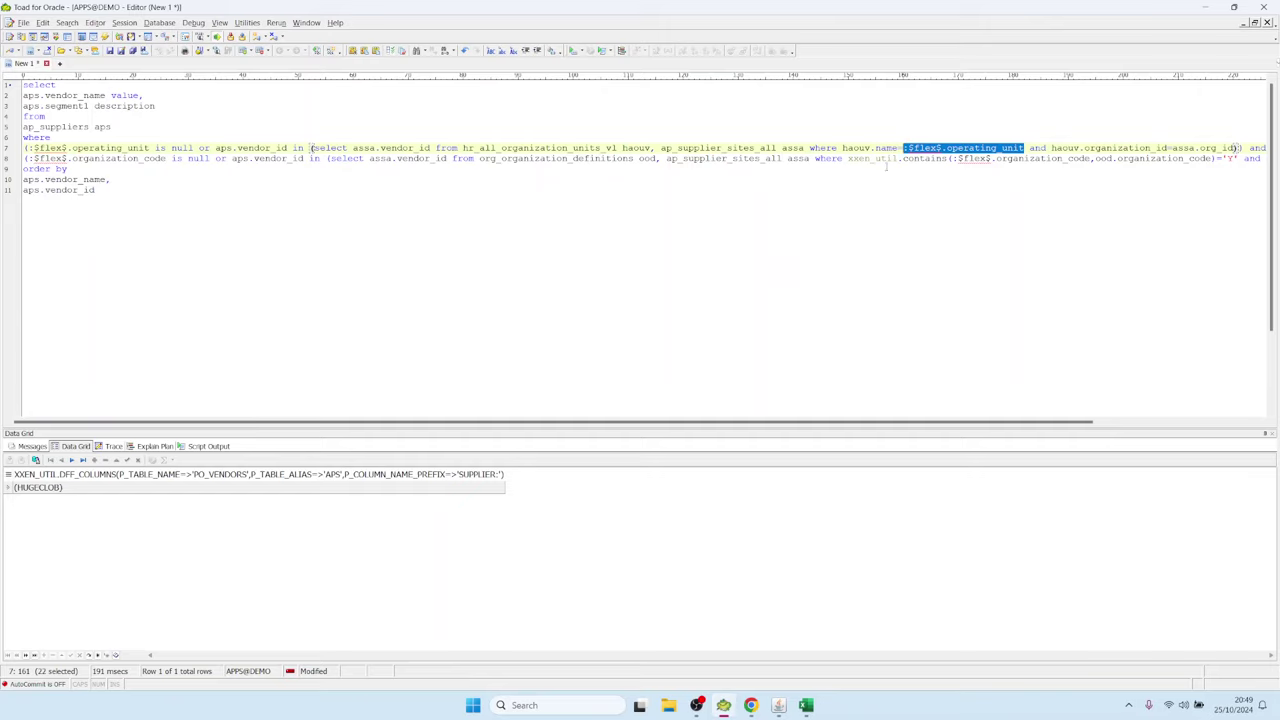
pyautogui.moveTo(843, 148); pyautogui.dragTo(1026, 148)
pyautogui.click(898, 148)
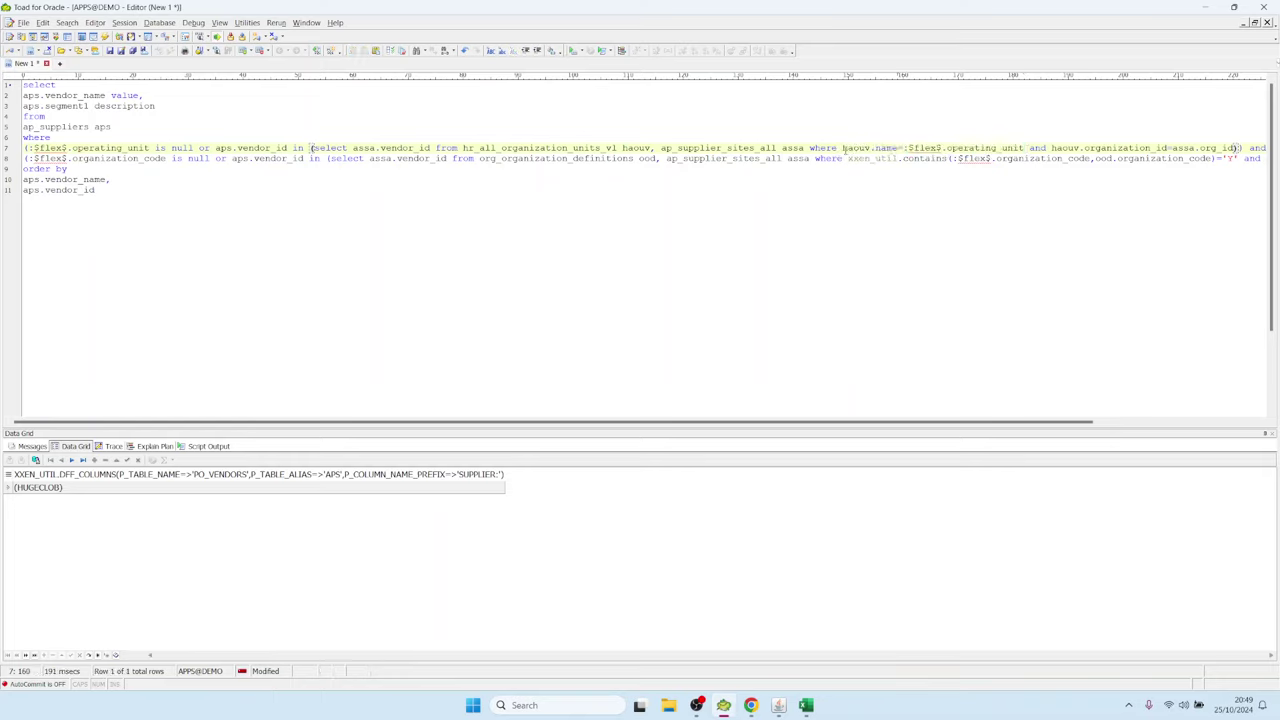
# - Highlight :$flex$.operating_unit in line 7, then inspect the regexp_like logic in the xxen_util.contains package body and close it
pyautogui.moveTo(843, 148); pyautogui.dragTo(1026, 148)
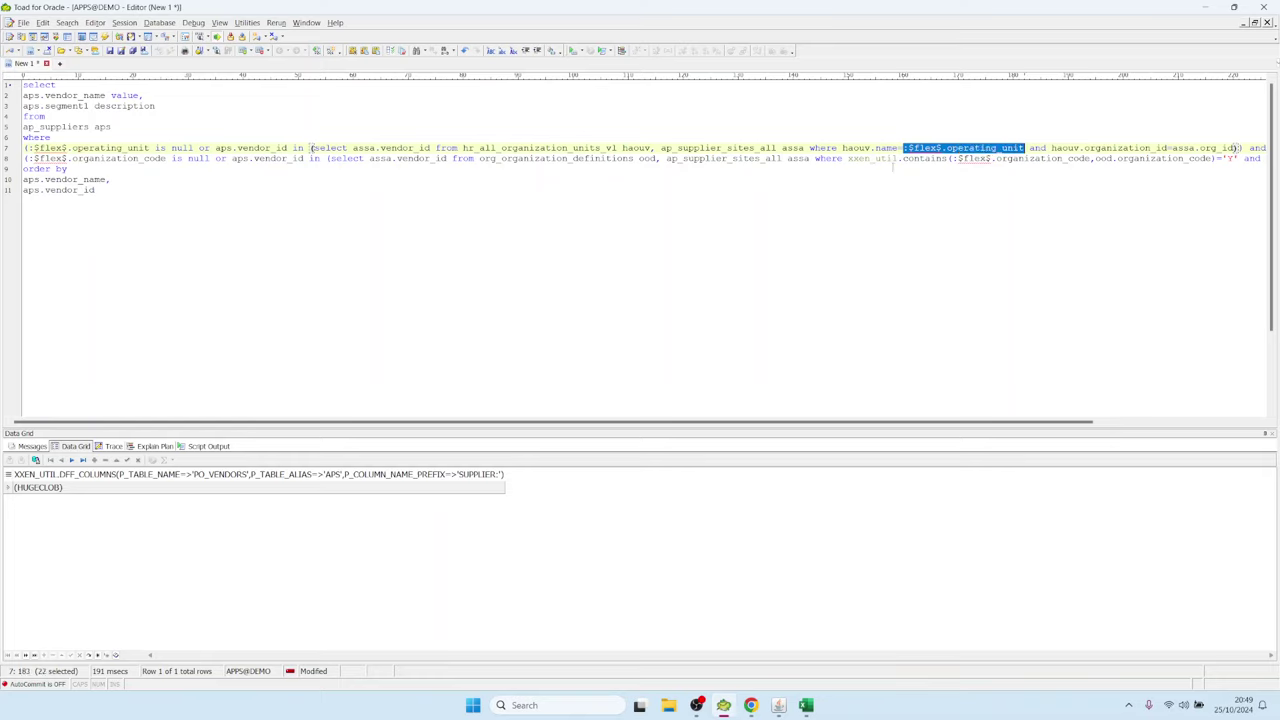
pyautogui.click(881, 158)
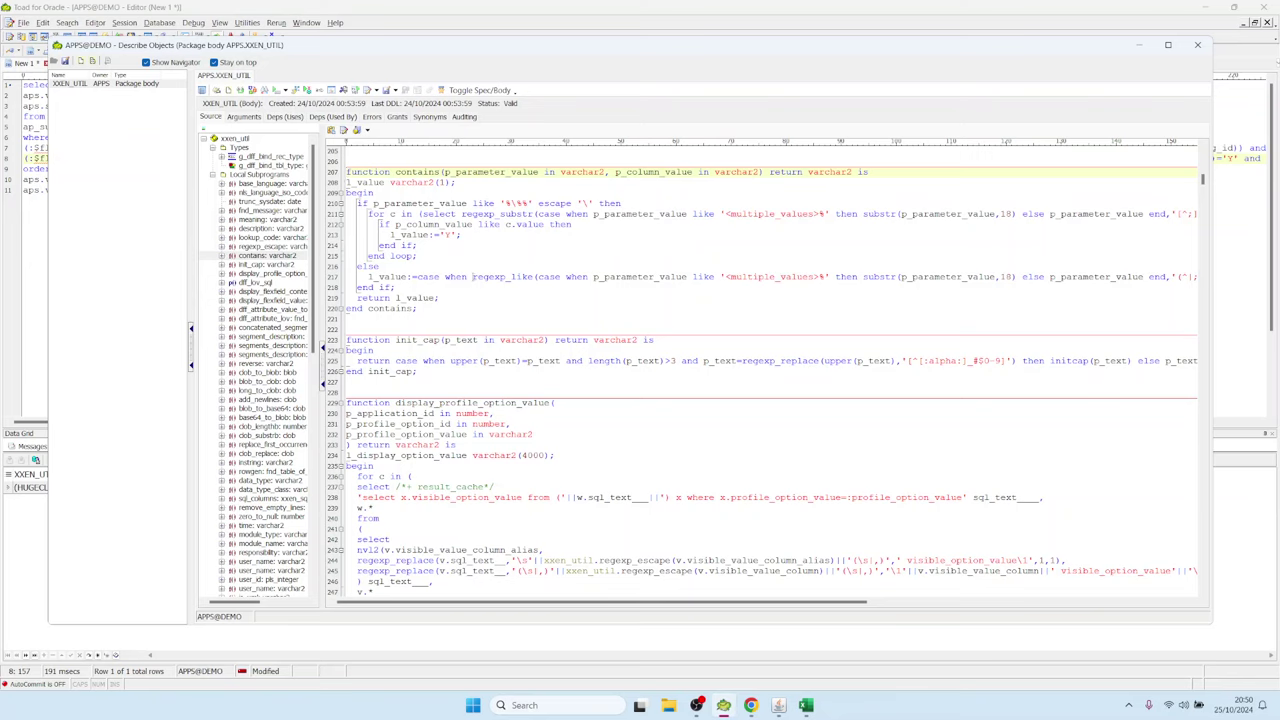
pyautogui.moveTo(472, 277); pyautogui.dragTo(572, 277)
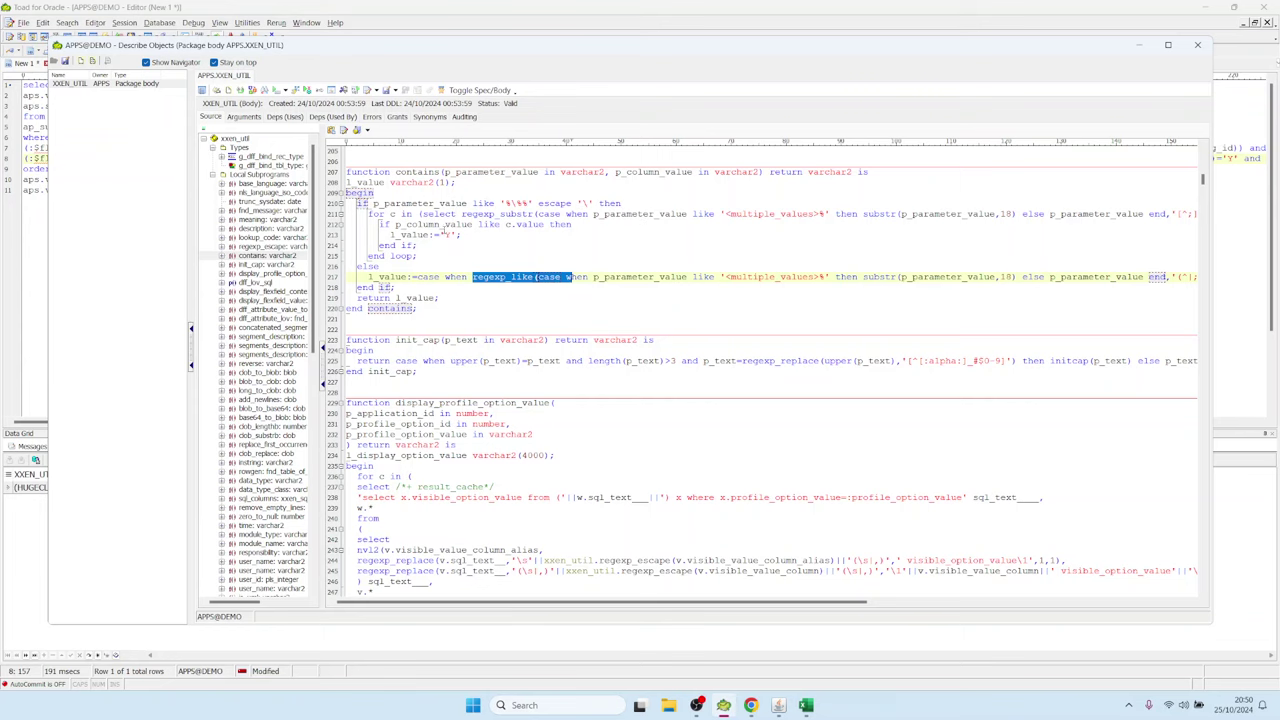
pyautogui.press('Escape')
pyautogui.press('Escape')
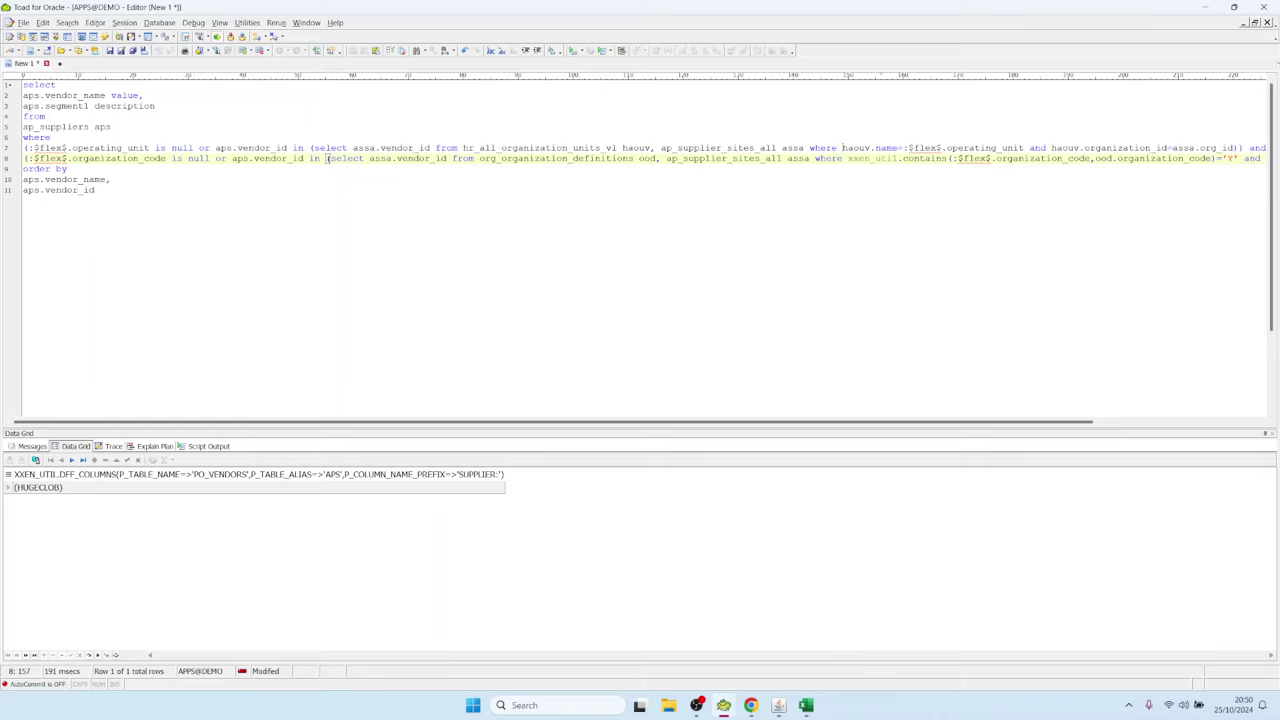
# - Compare the haouv.name condition in line 7 with the xxen_util.contains condition on organization_code in line 8
pyautogui.doubleClick(848, 148)
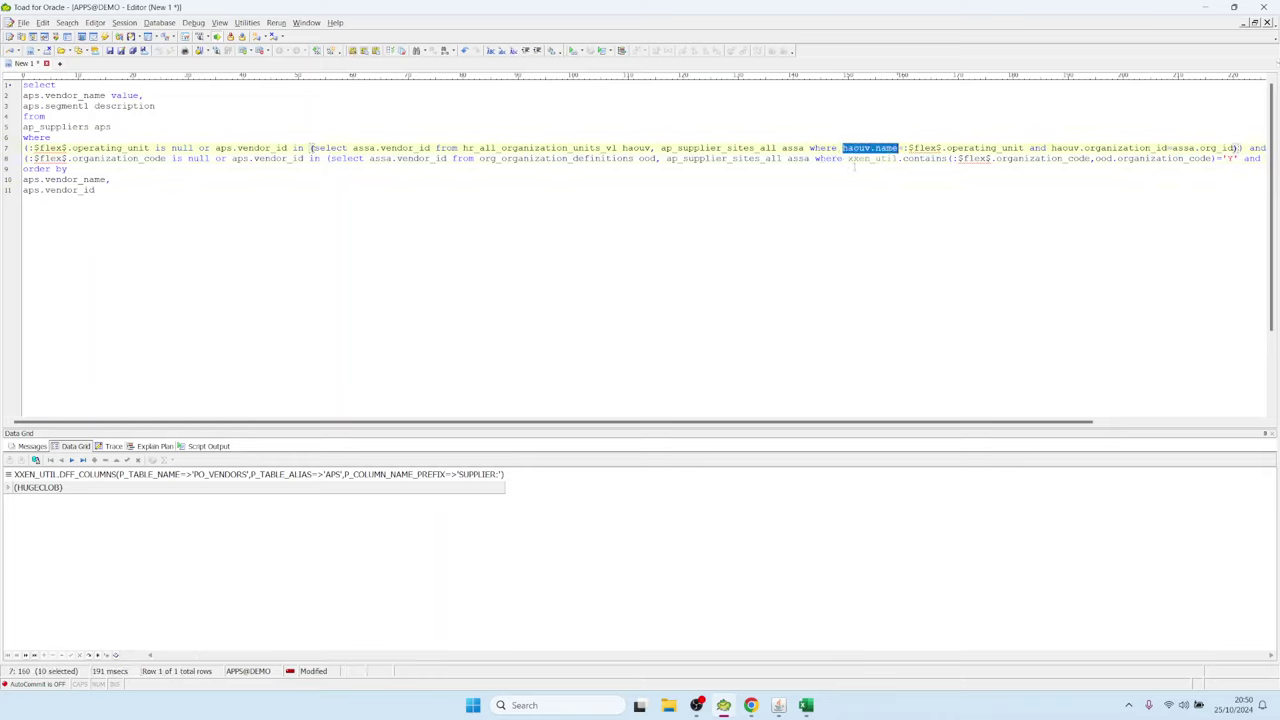
pyautogui.moveTo(849, 158); pyautogui.dragTo(942, 158)
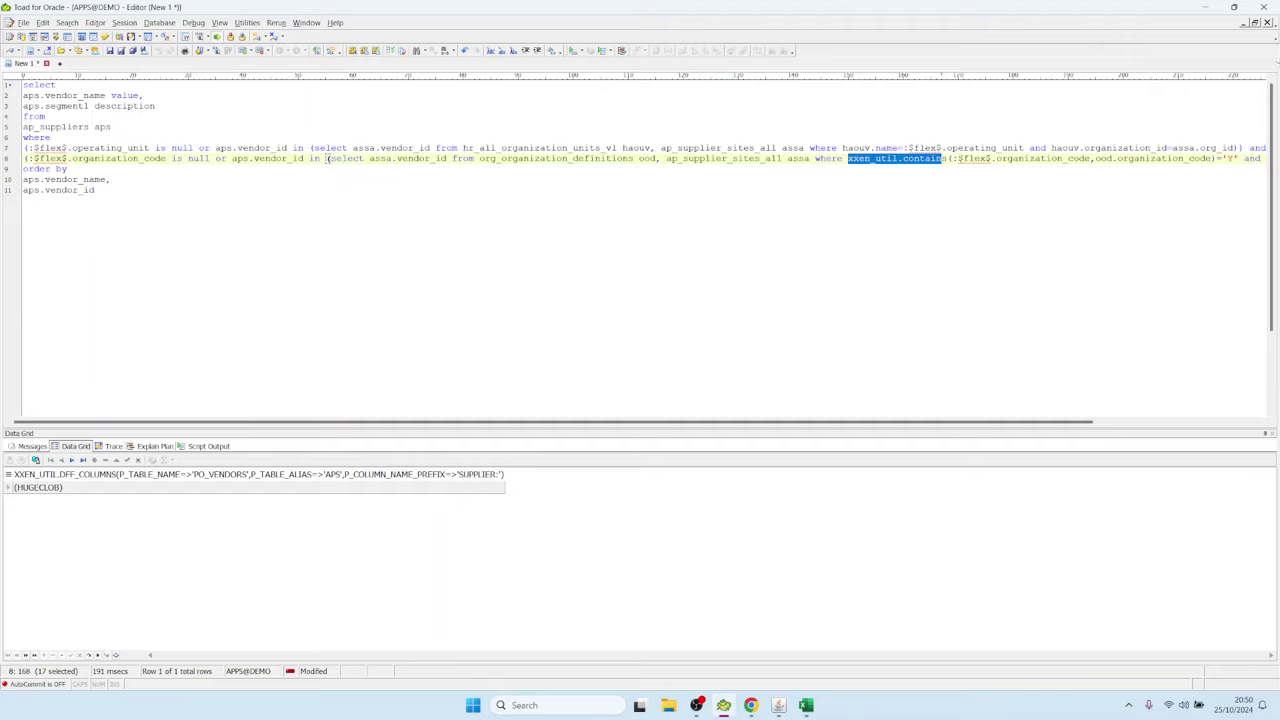
pyautogui.moveTo(1238, 158); pyautogui.dragTo(860, 158)
pyautogui.click(810, 148)
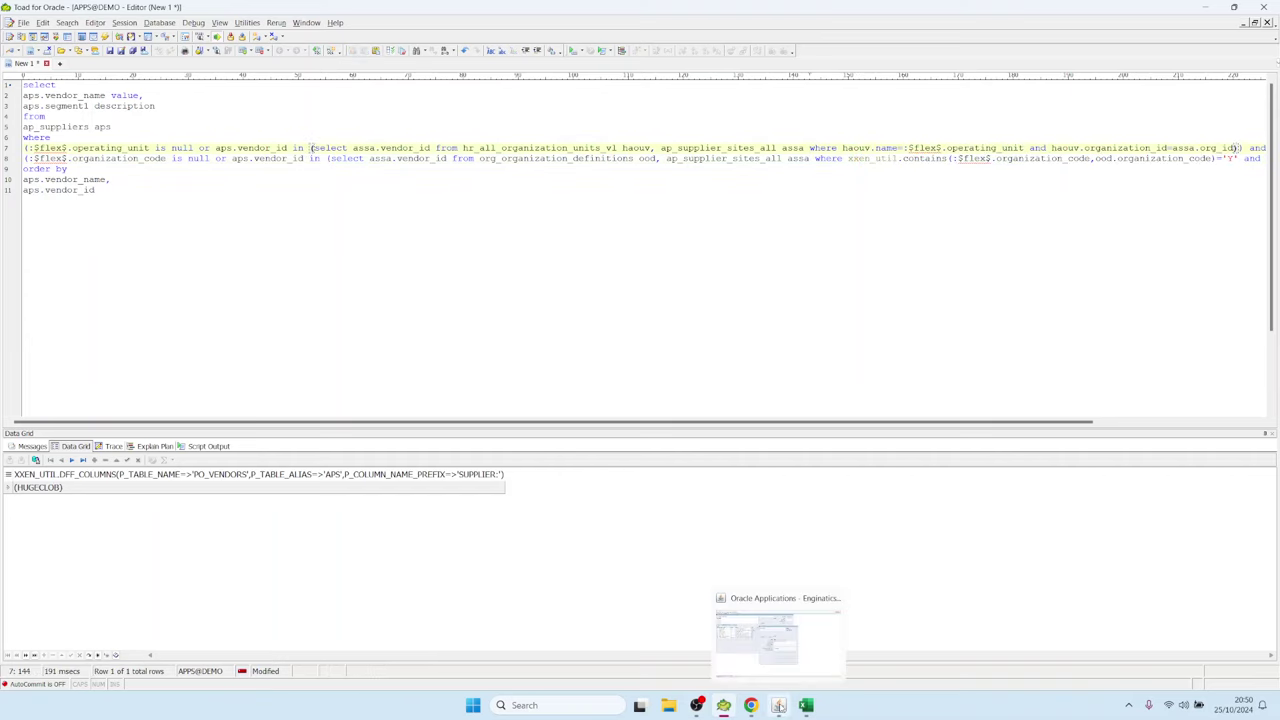
# - Switch to Oracle Applications, reopen the AP Test report setup, and examine the Invoice Date To default value expression in the editor
pyautogui.click(778, 705)
pyautogui.click(733, 186)
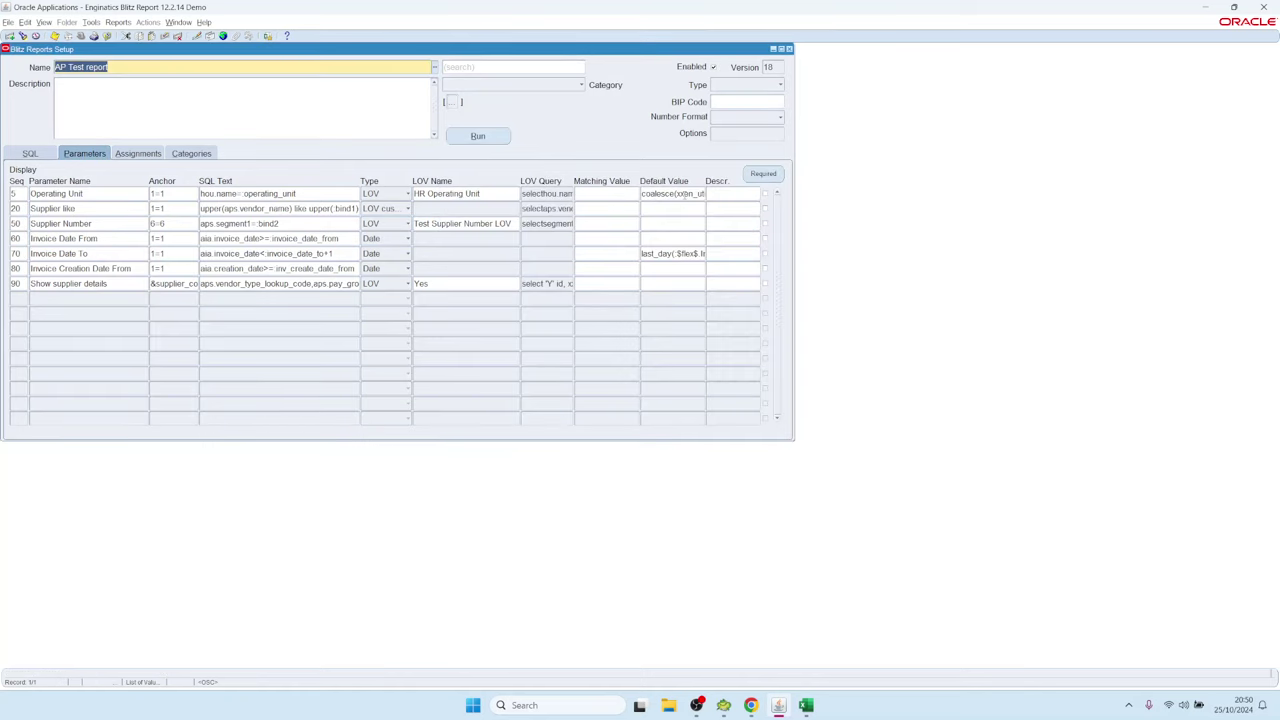
pyautogui.click(686, 193)
pyautogui.click(672, 253)
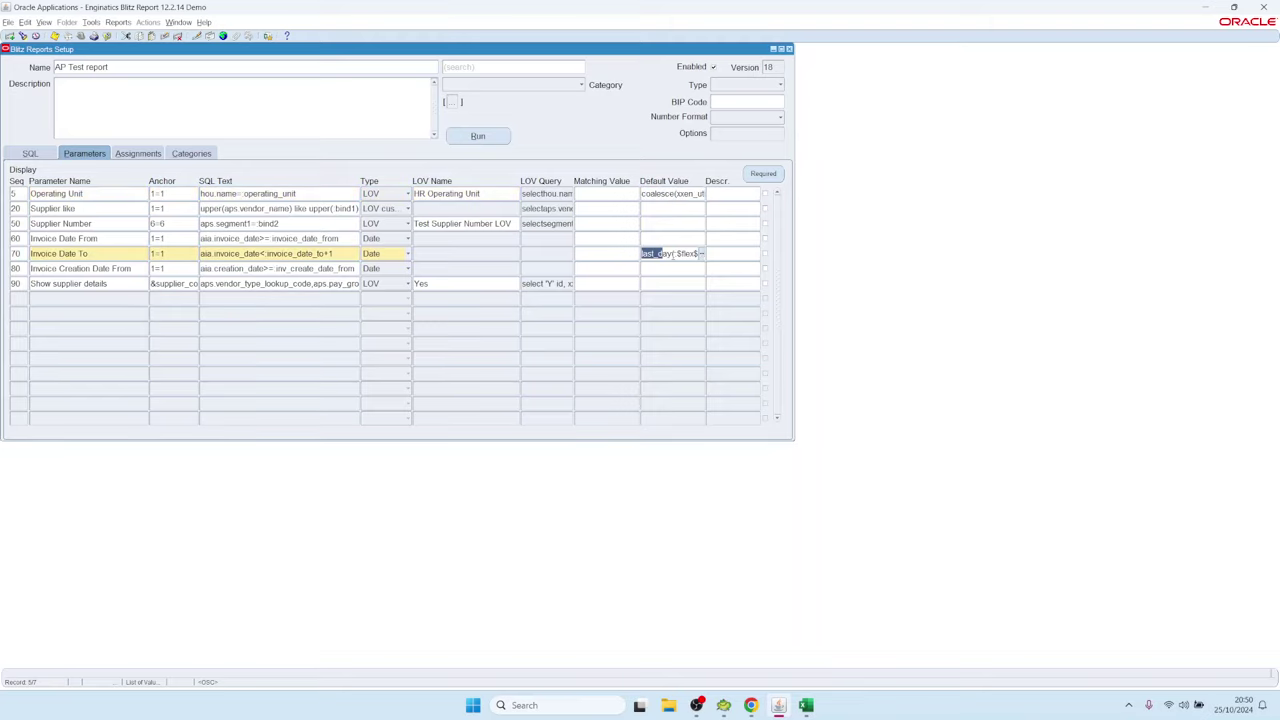
pyautogui.doubleClick(671, 254)
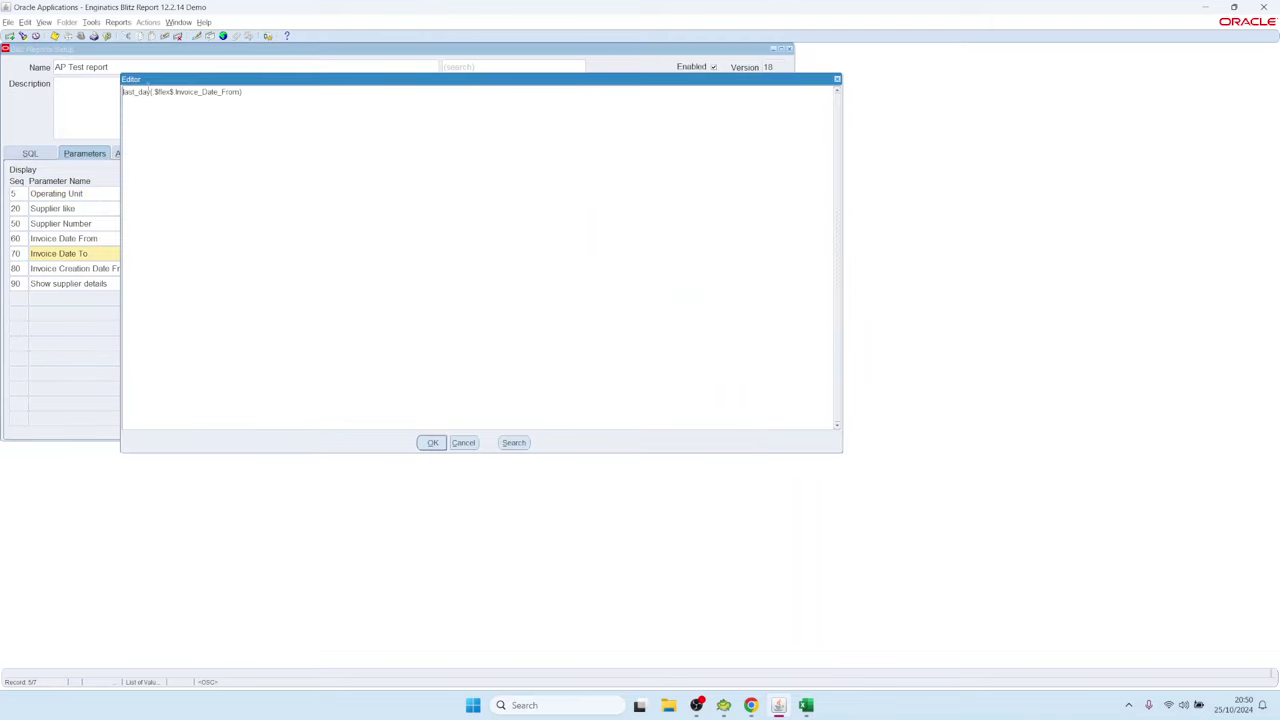
pyautogui.moveTo(176, 84); pyautogui.dragTo(484, 328)
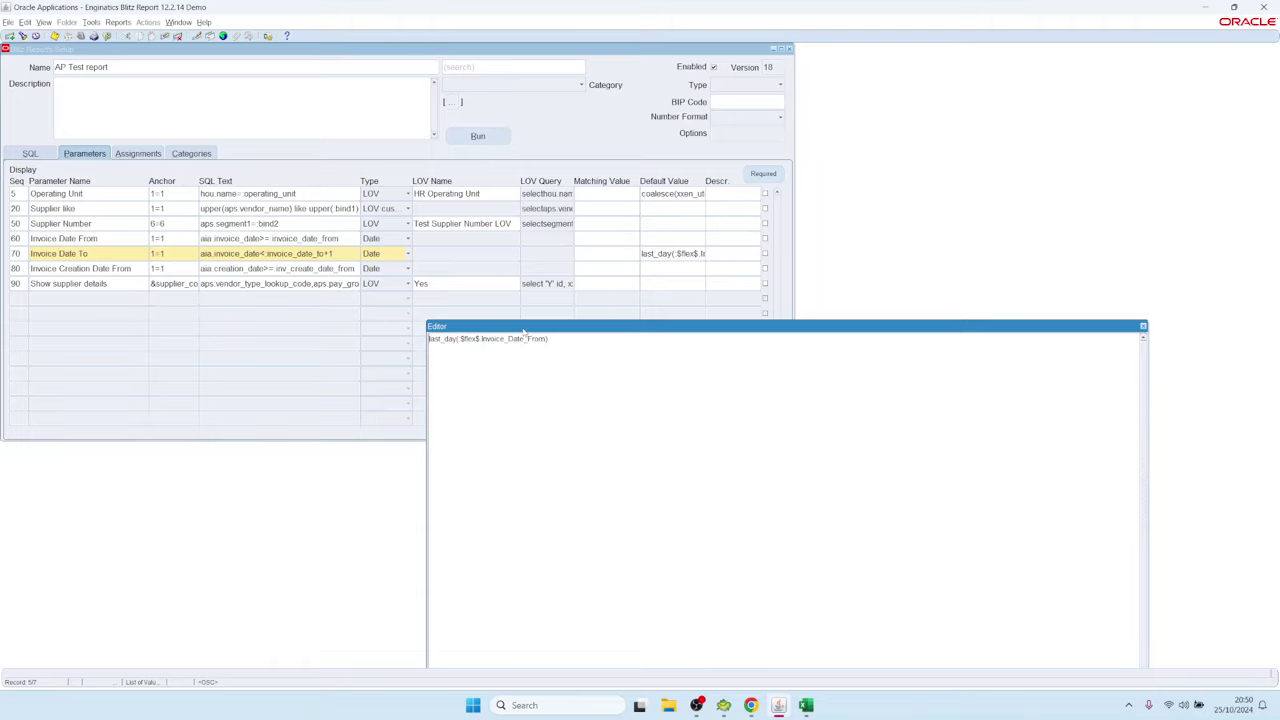
pyautogui.moveTo(526, 327); pyautogui.dragTo(546, 310)
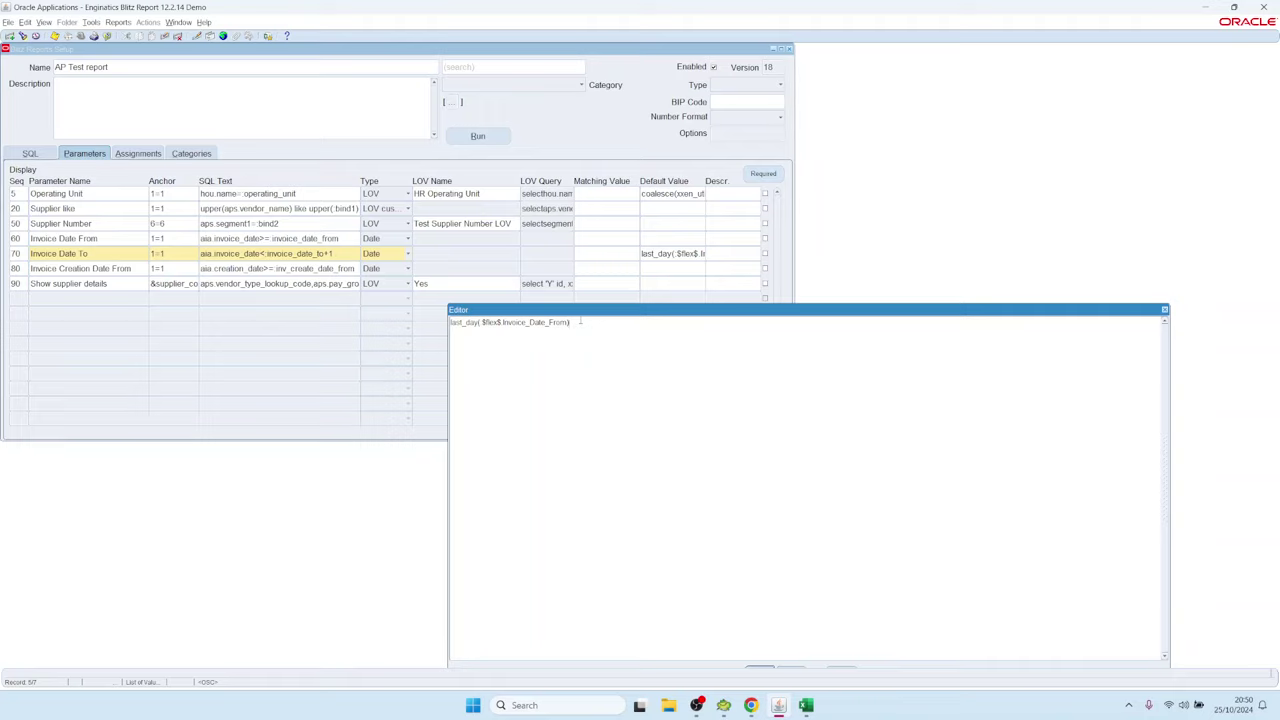
pyautogui.moveTo(580, 322); pyautogui.dragTo(393, 310)
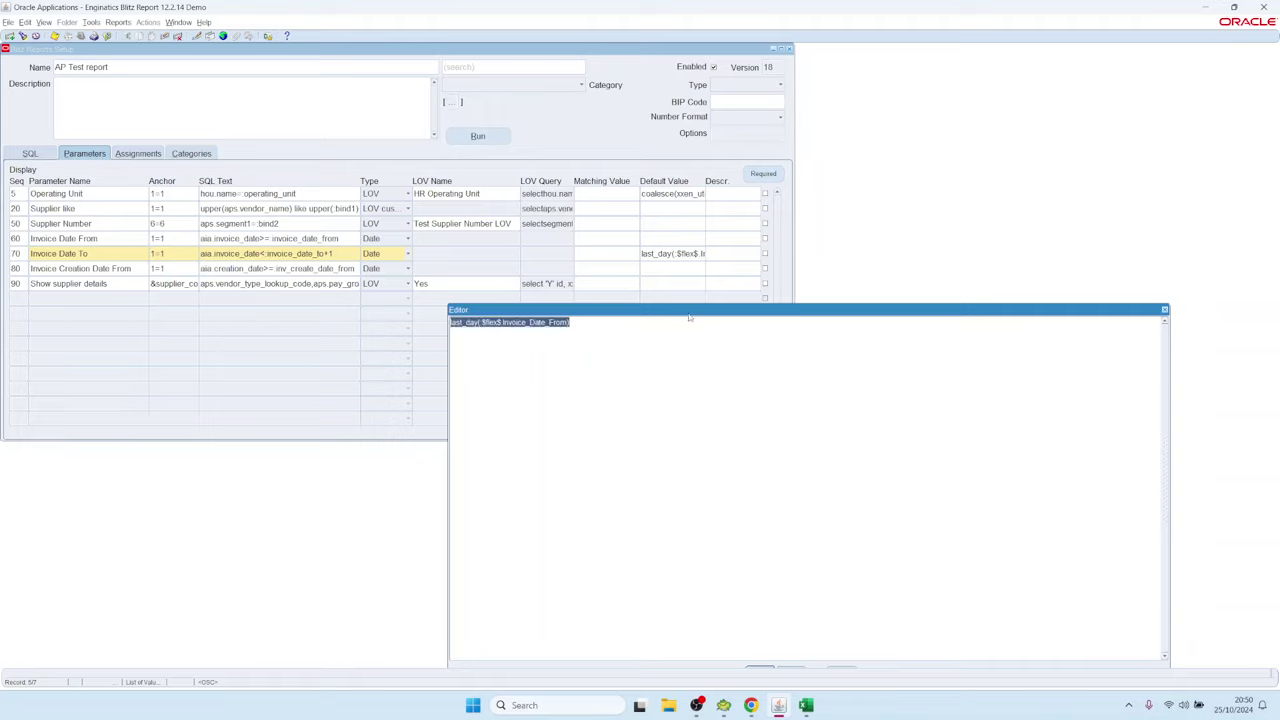
pyautogui.moveTo(690, 313); pyautogui.dragTo(672, 186)
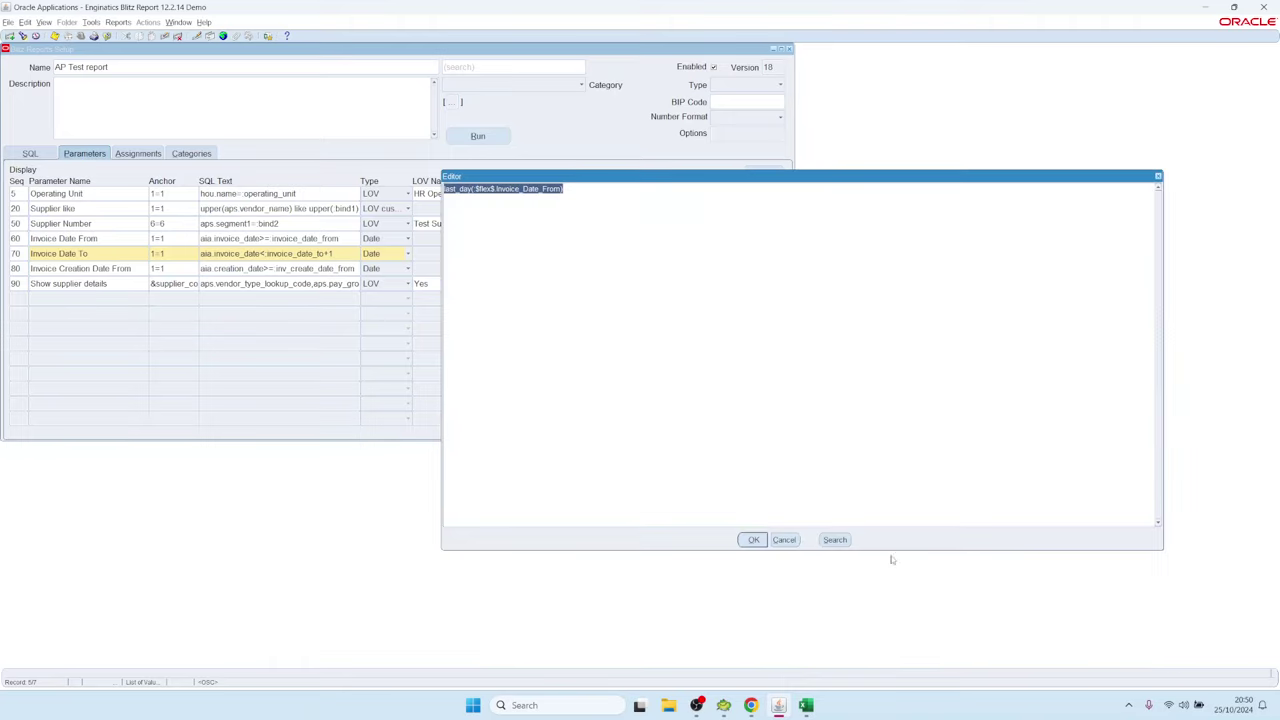
pyautogui.click(753, 539)
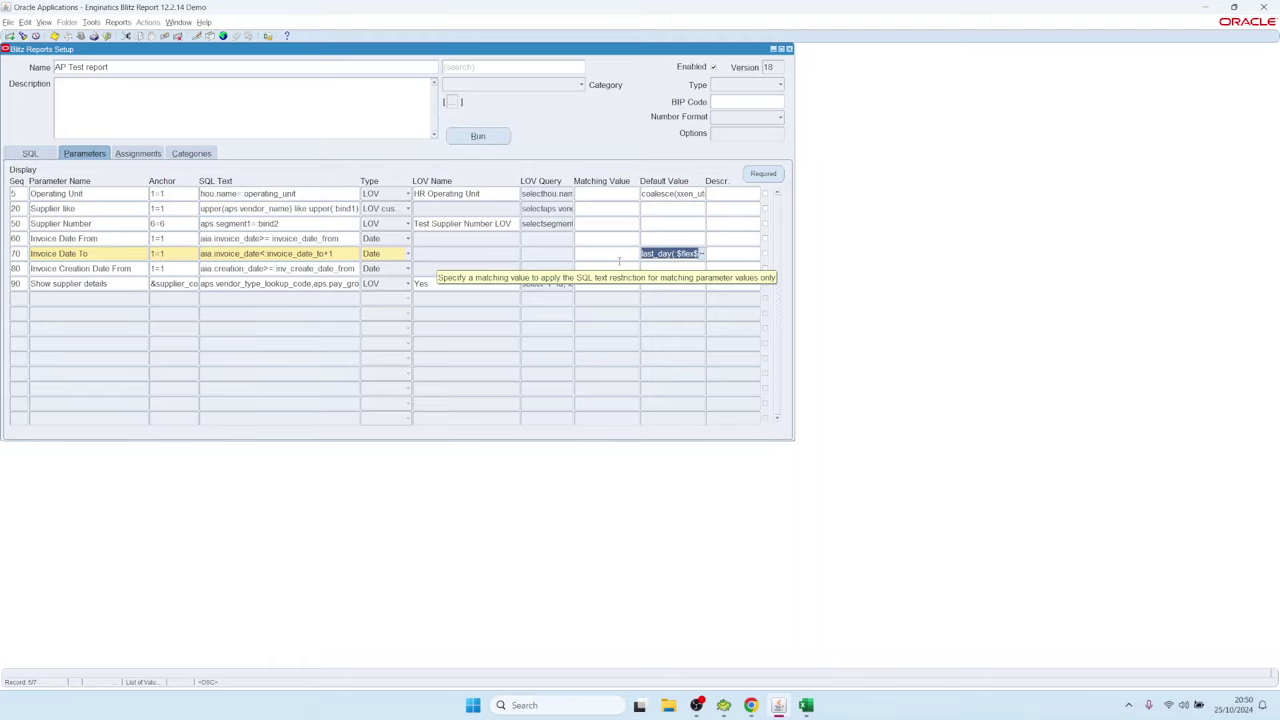
# - Open the AP Test report run form and set Invoice Date From to 01-SEP-2024
pyautogui.click(480, 142)
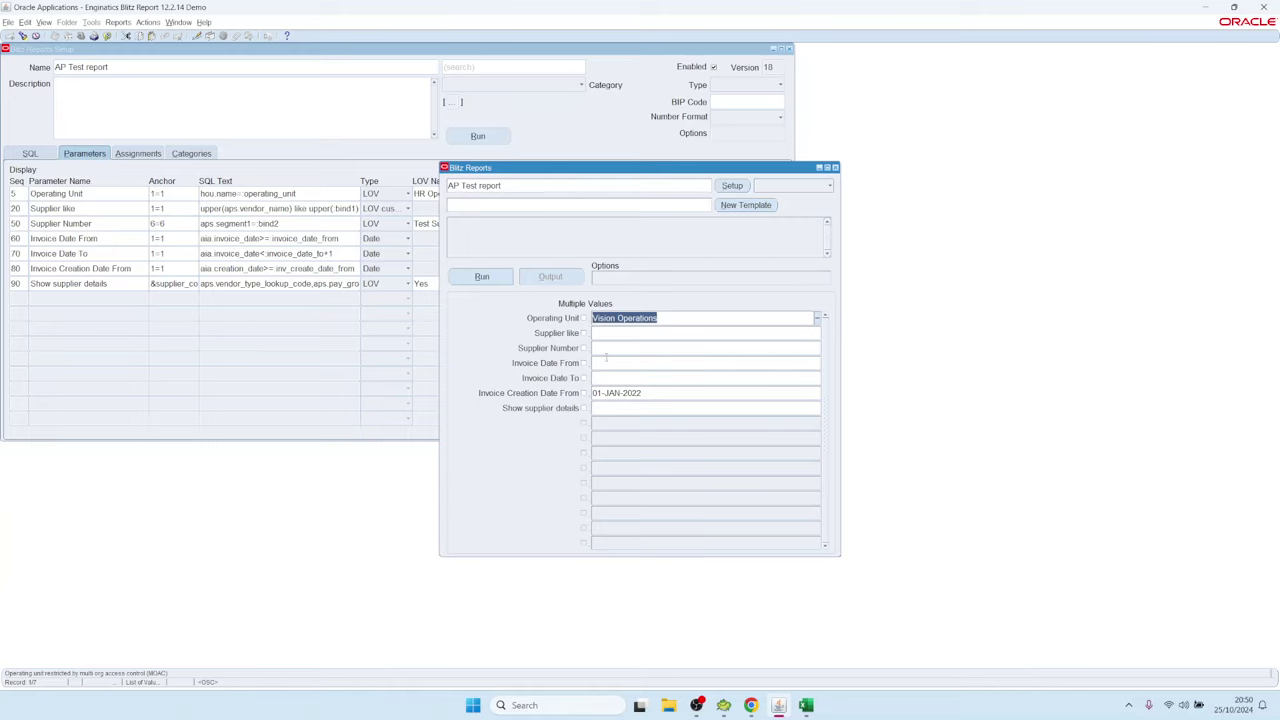
pyautogui.doubleClick(610, 365)
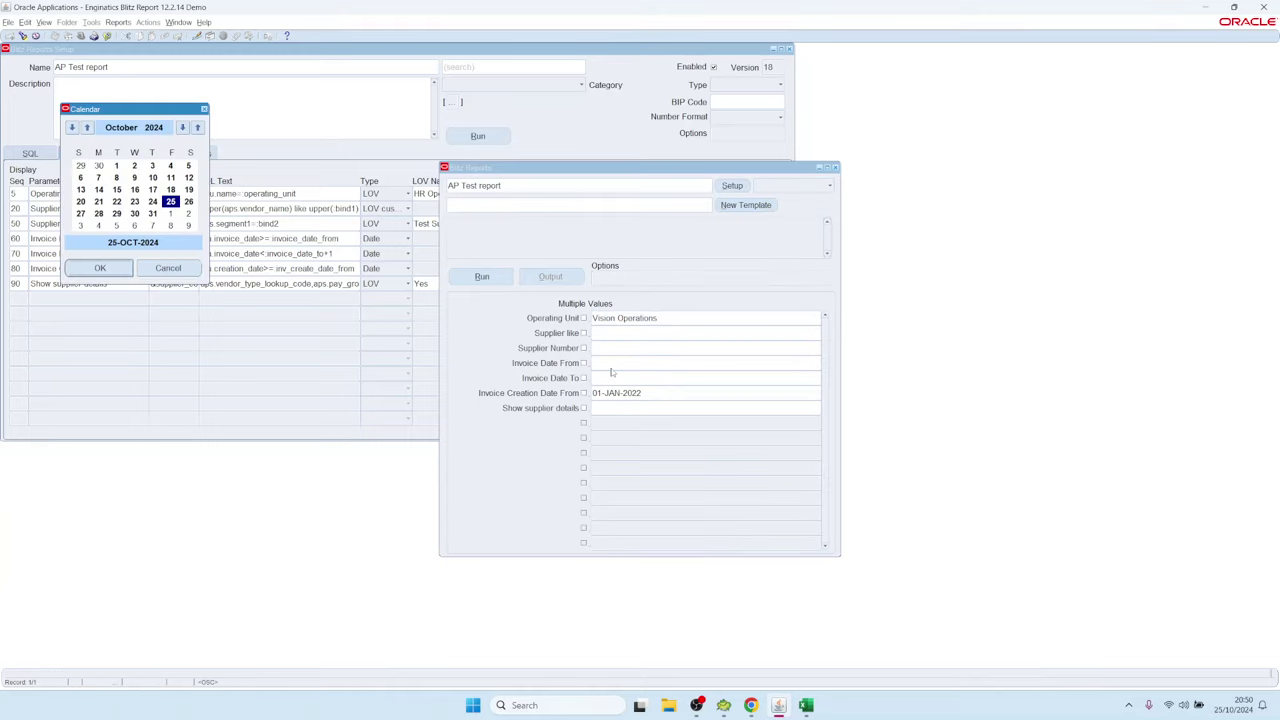
pyautogui.press('pageup')
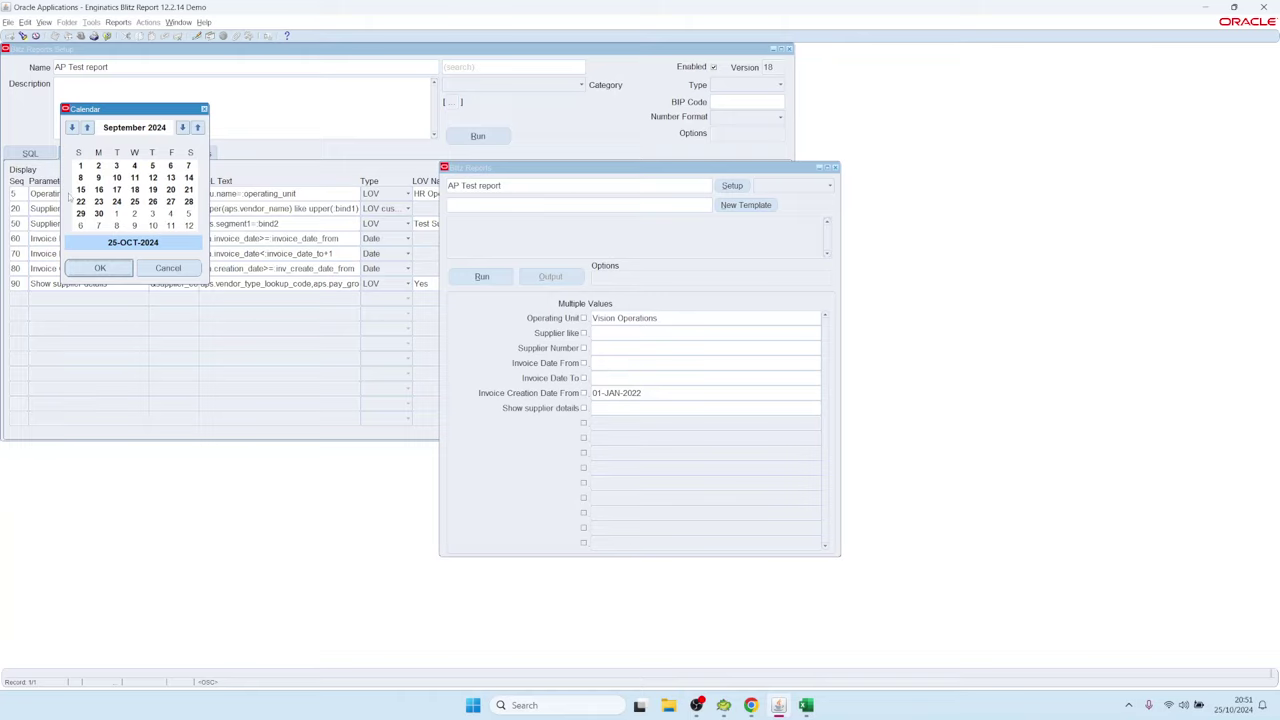
pyautogui.click(80, 165)
pyautogui.click(110, 268)
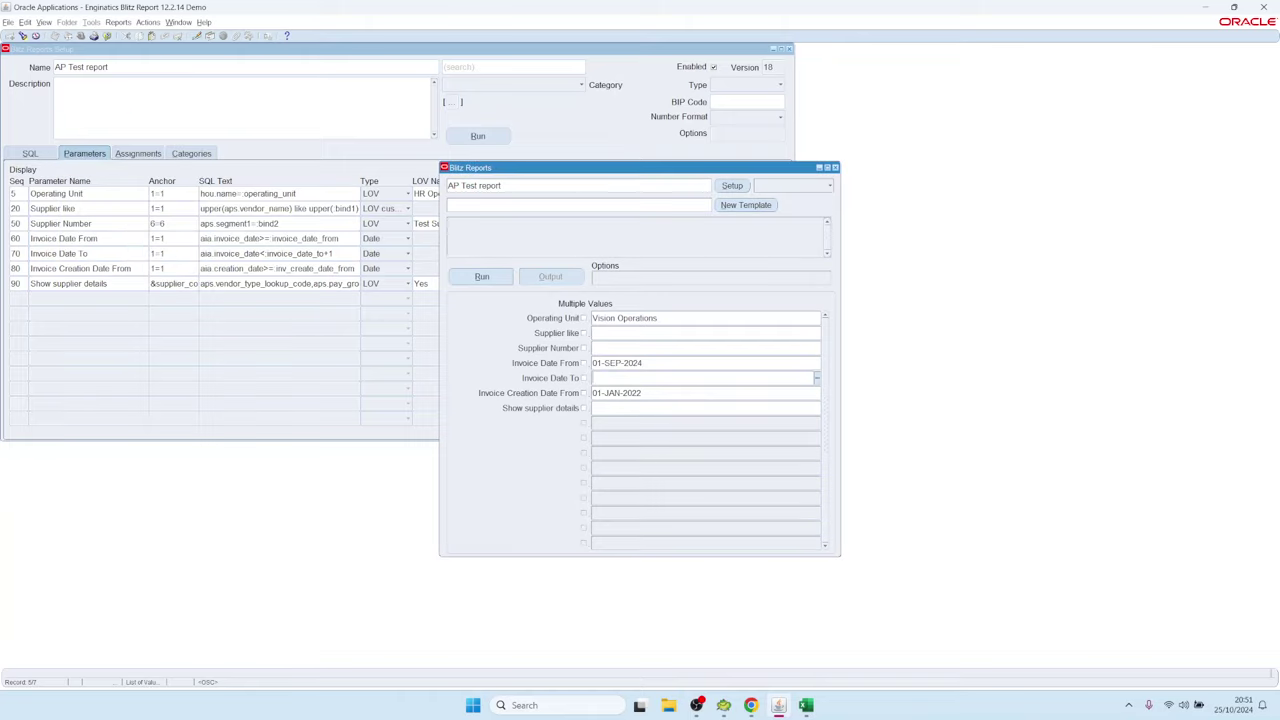
# - Return to the report setup and set the Invoice Date To default value to last_day(:$flex$.invoice_date_from)
pyautogui.click(732, 185)
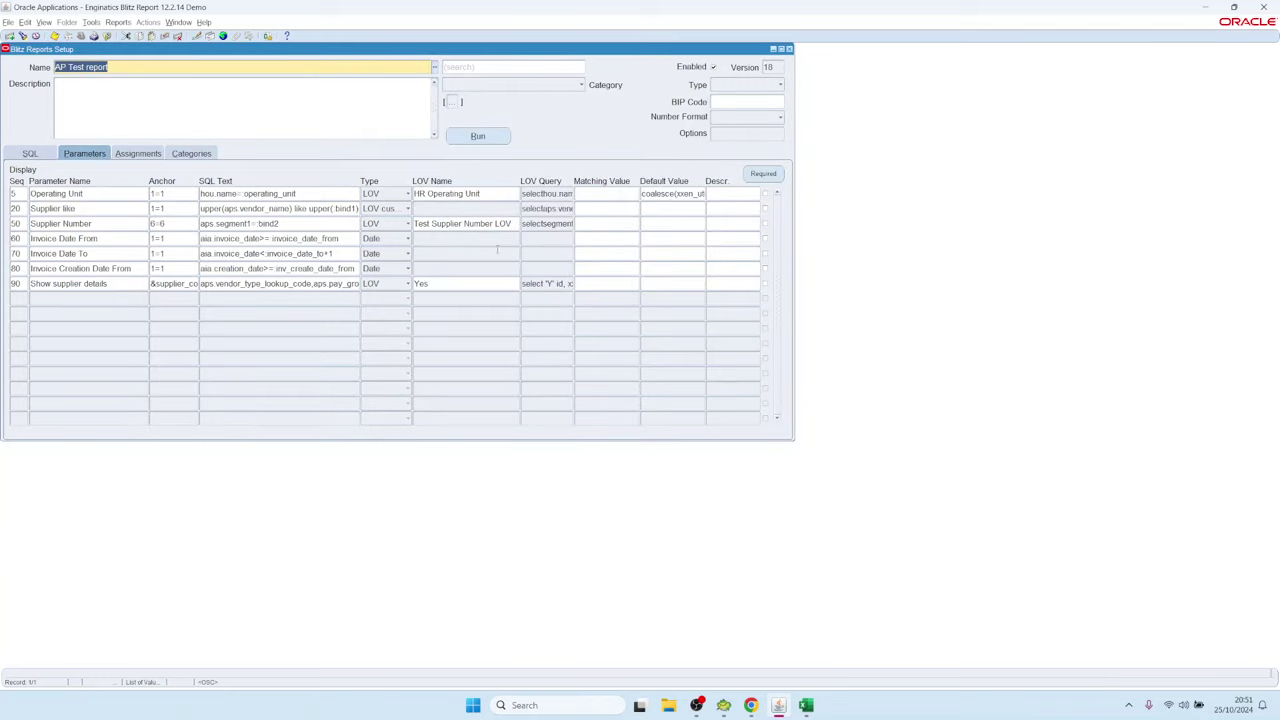
pyautogui.click(88, 238)
pyautogui.click(92, 253)
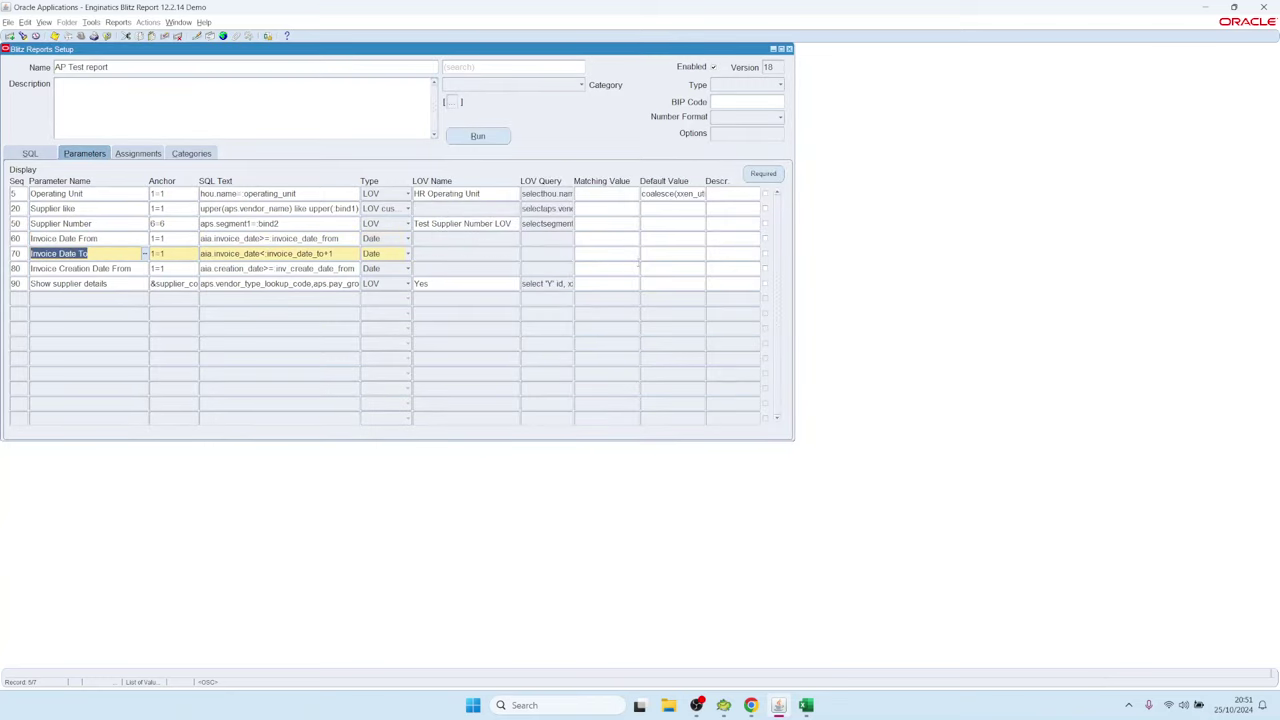
pyautogui.click(667, 256)
pyautogui.click(689, 239)
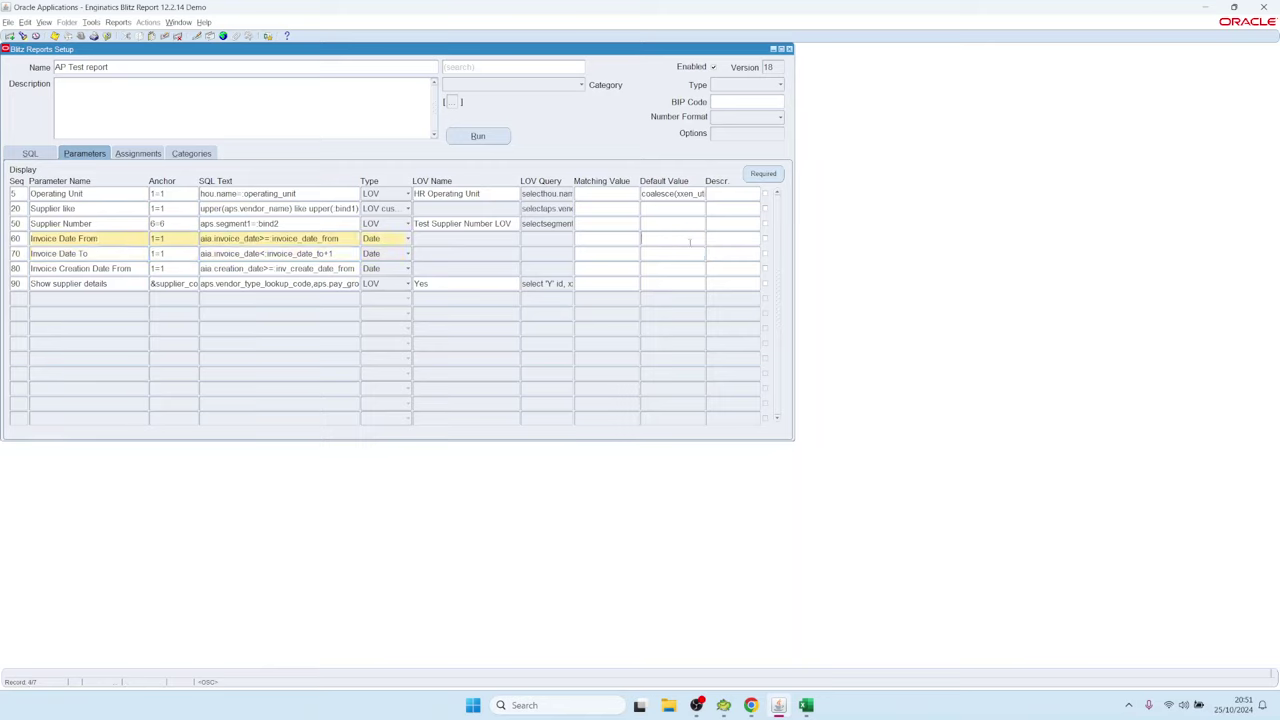
pyautogui.click(690, 253)
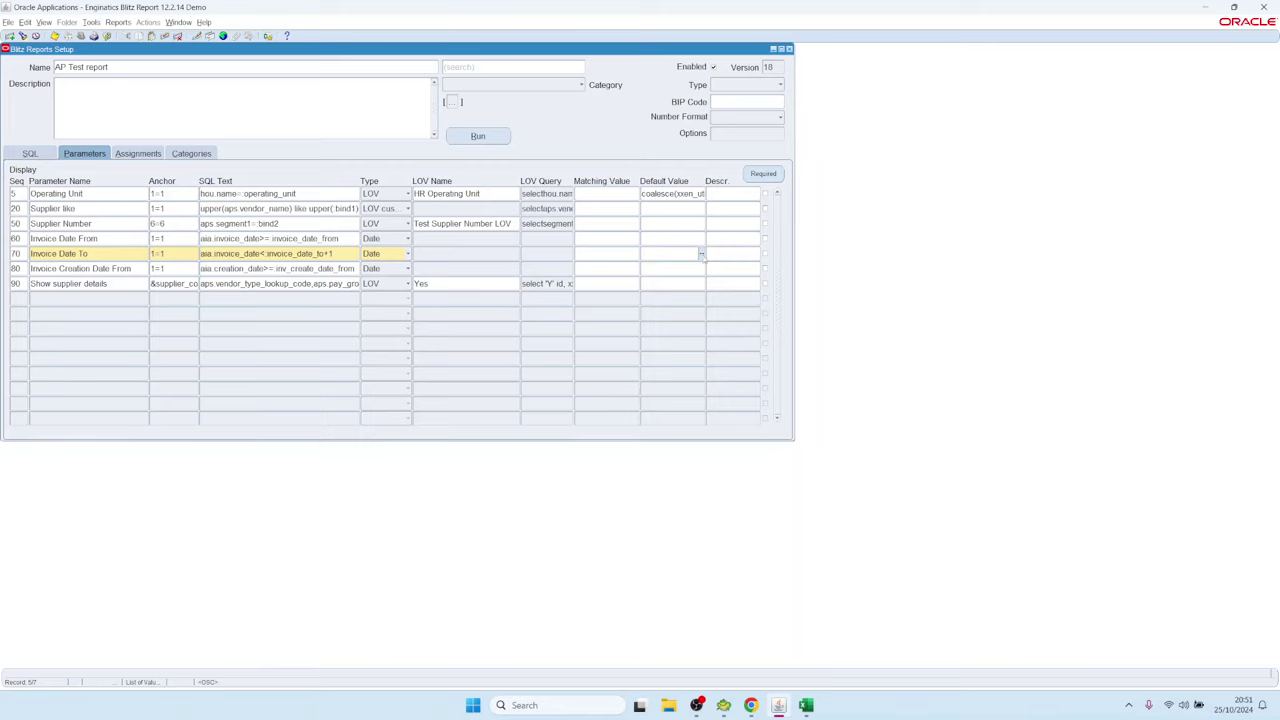
pyautogui.hotkey('ctrl', 'v')
pyautogui.hotkey('ctrl', 'e')
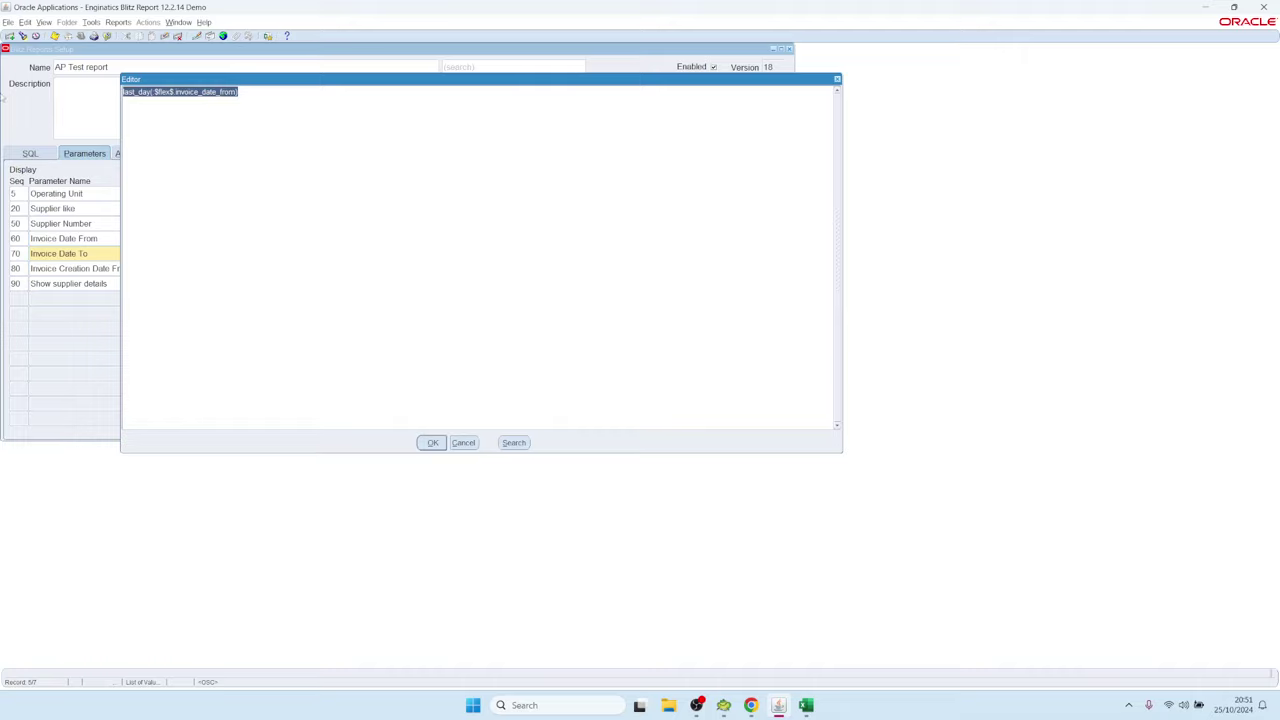
pyautogui.click(175, 91)
pyautogui.moveTo(184, 80); pyautogui.dragTo(334, 145)
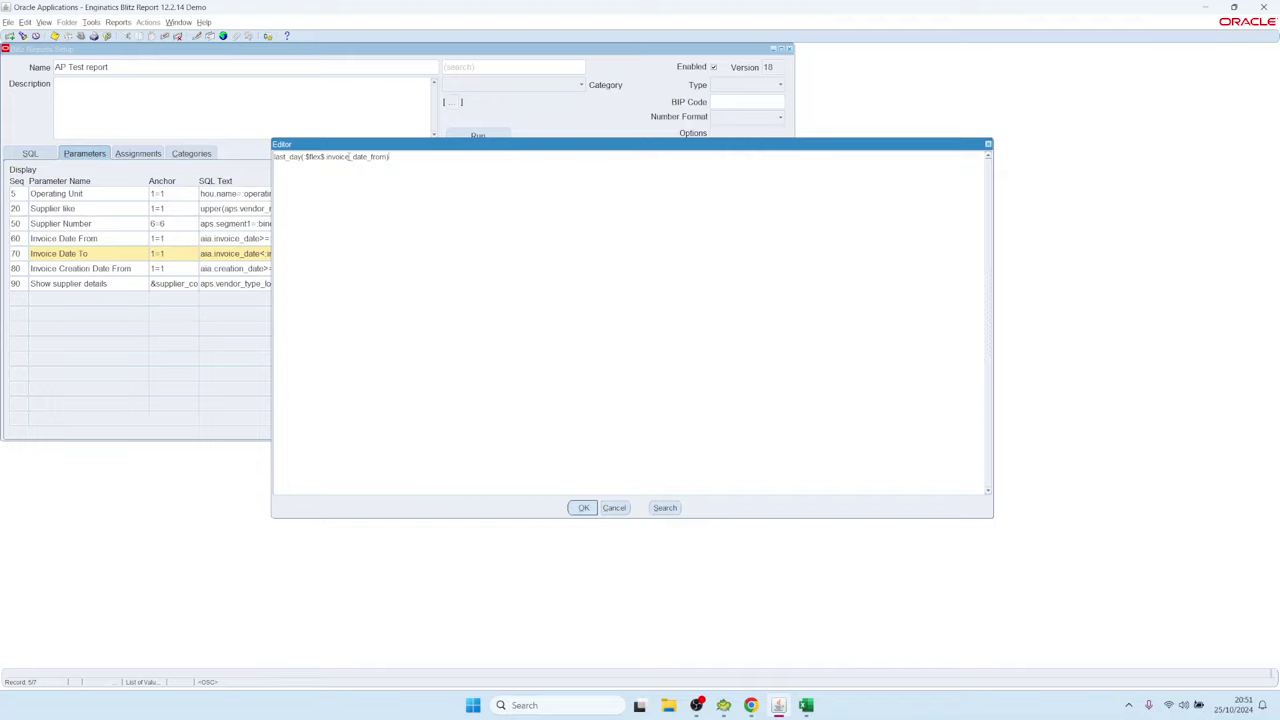
pyautogui.moveTo(349, 156); pyautogui.dragTo(372, 156)
pyautogui.click(584, 507)
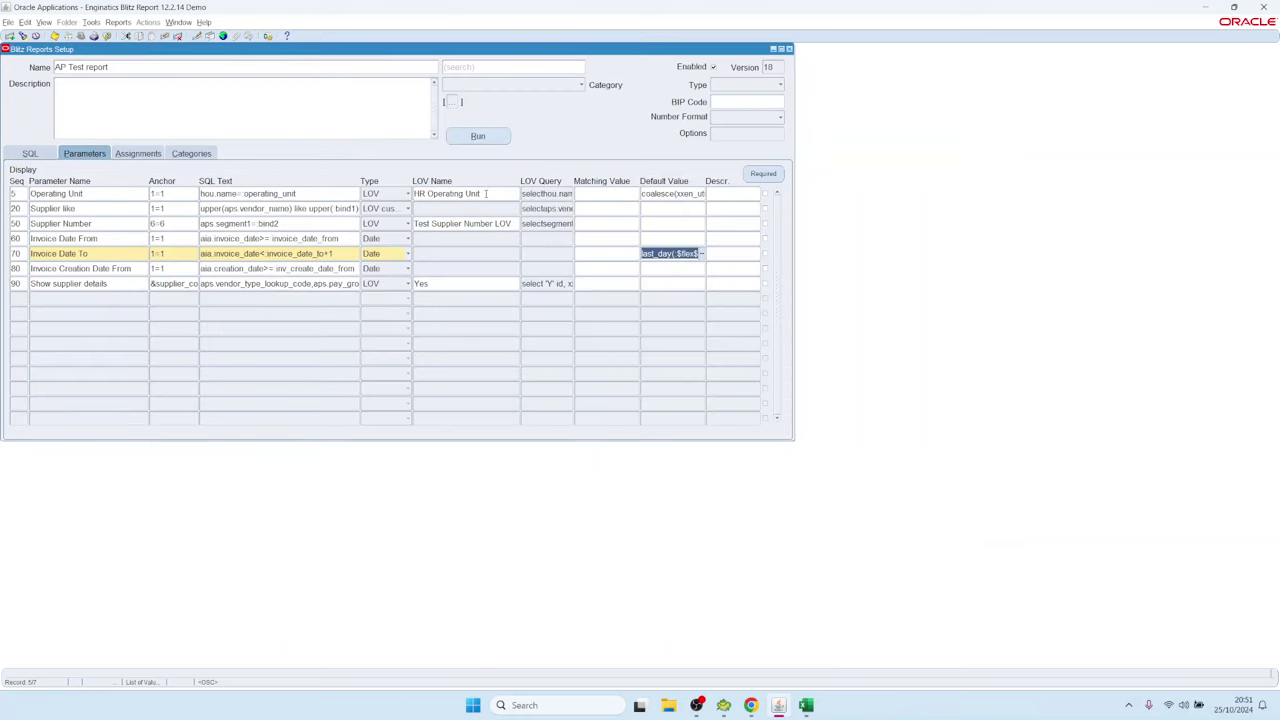
# - Compare the Operating Unit parameter name with the $flex$ operating_unit reference in the Supplier like custom LOV query, then close the query
pyautogui.click(112, 192)
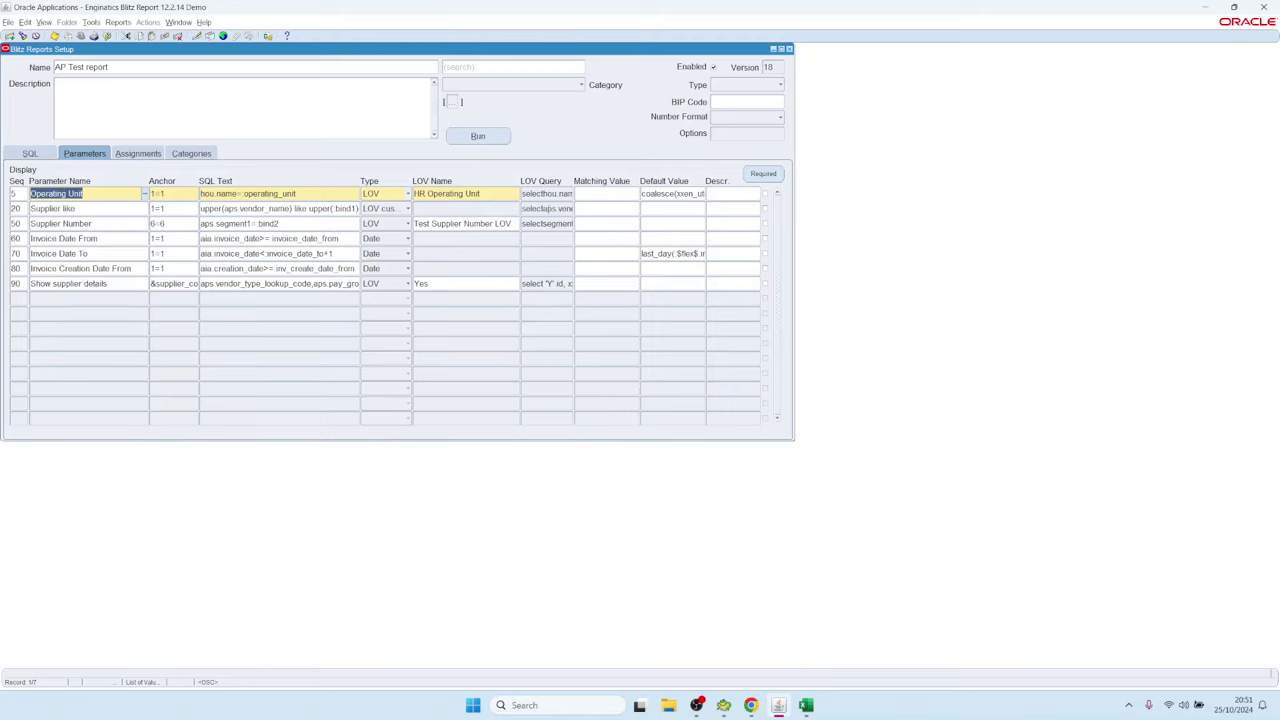
pyautogui.doubleClick(548, 208)
pyautogui.click(598, 327)
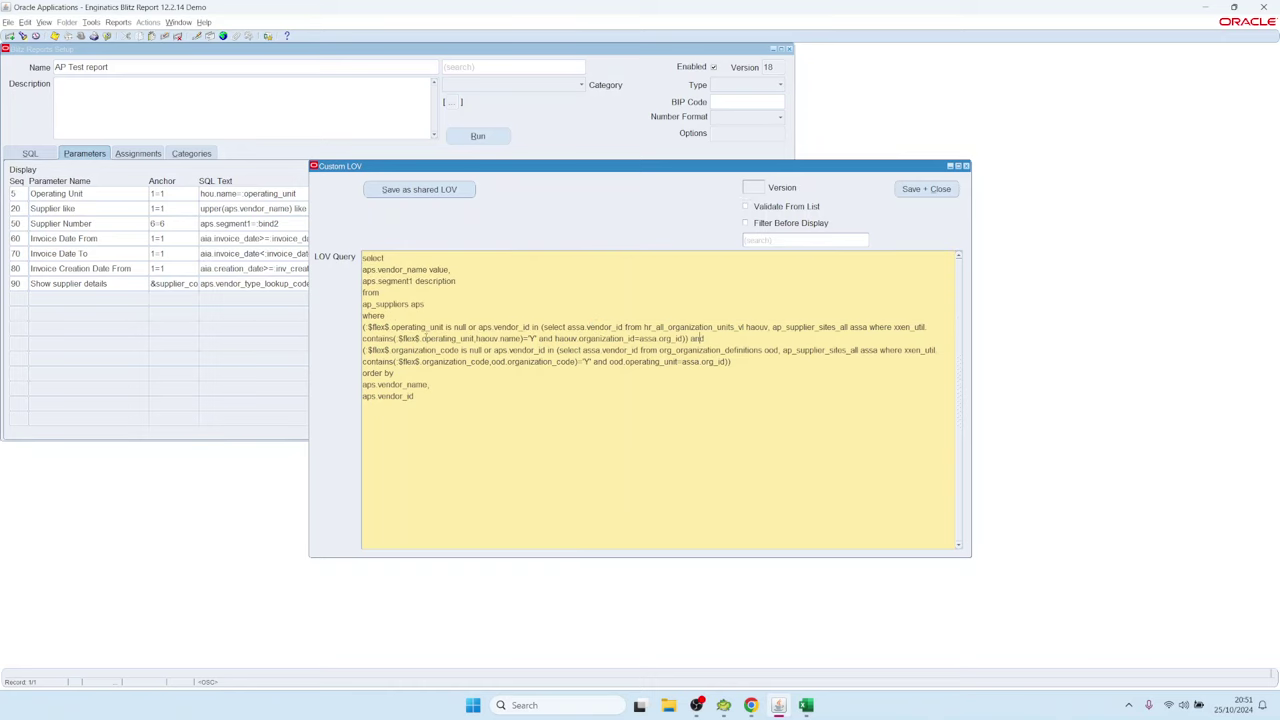
pyautogui.moveTo(421, 338); pyautogui.dragTo(475, 338)
pyautogui.click(926, 189)
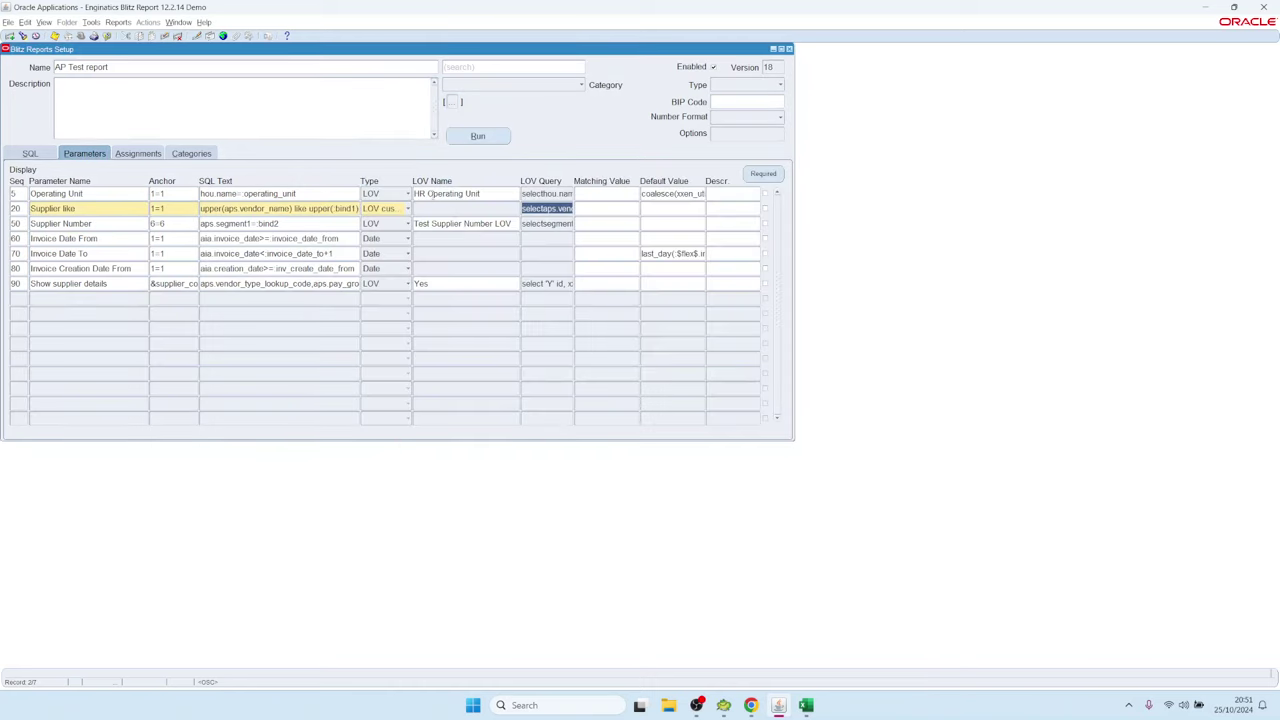
# - Compare the Operating Unit parameter's name with its assigned LOV name
pyautogui.click(465, 193)
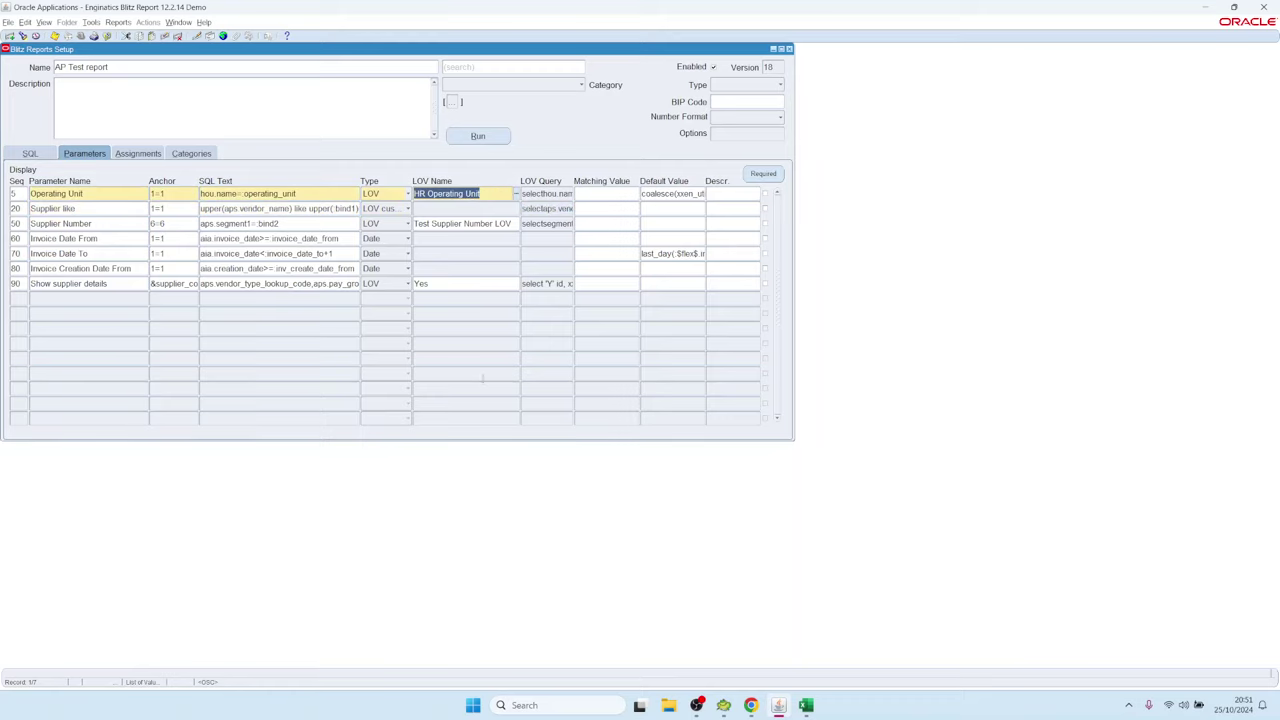
pyautogui.click(80, 193)
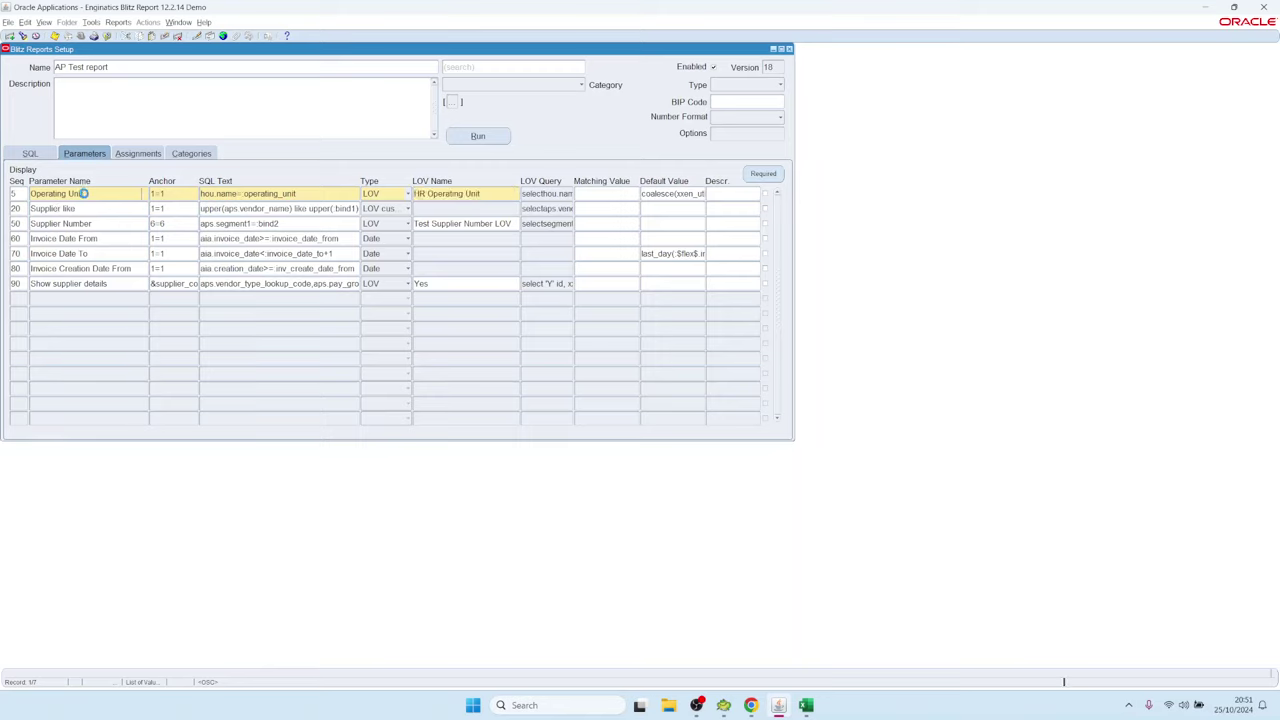
pyautogui.click(495, 195)
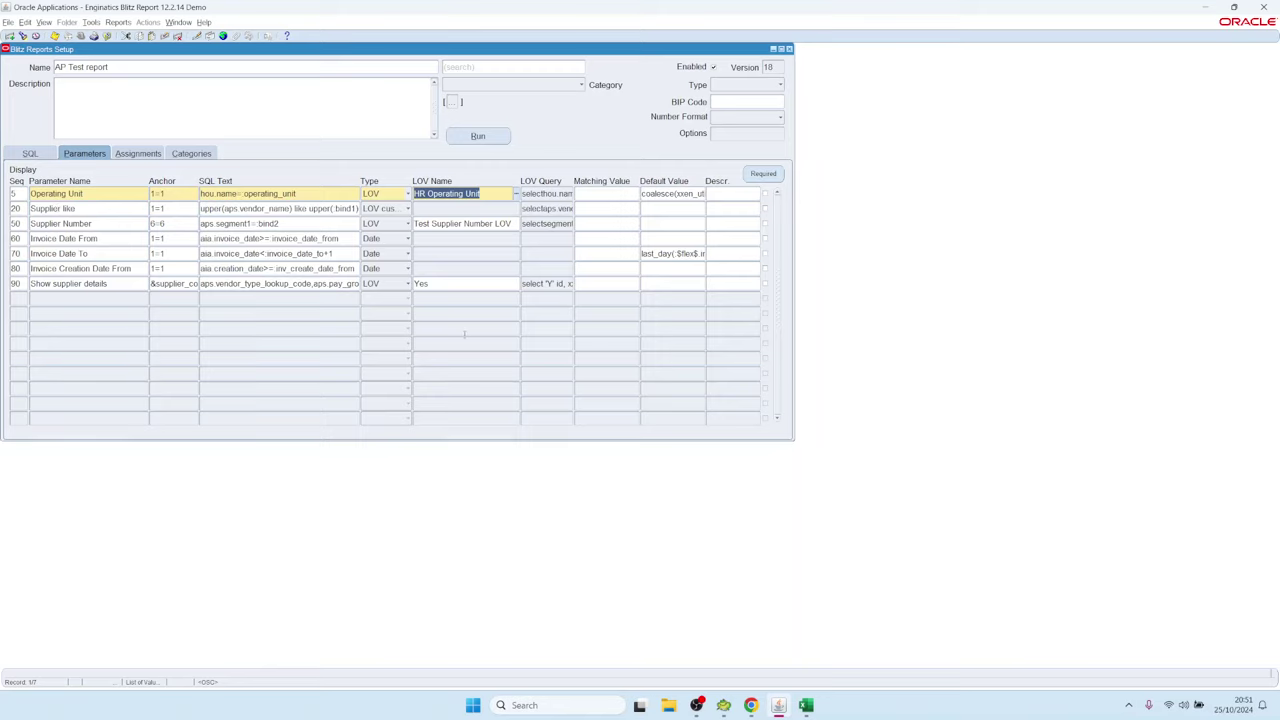
# - Wrap the Invoice Date To default value in a query, select last_day(:$flex$.invoice_date_from) from dual
pyautogui.click(664, 253)
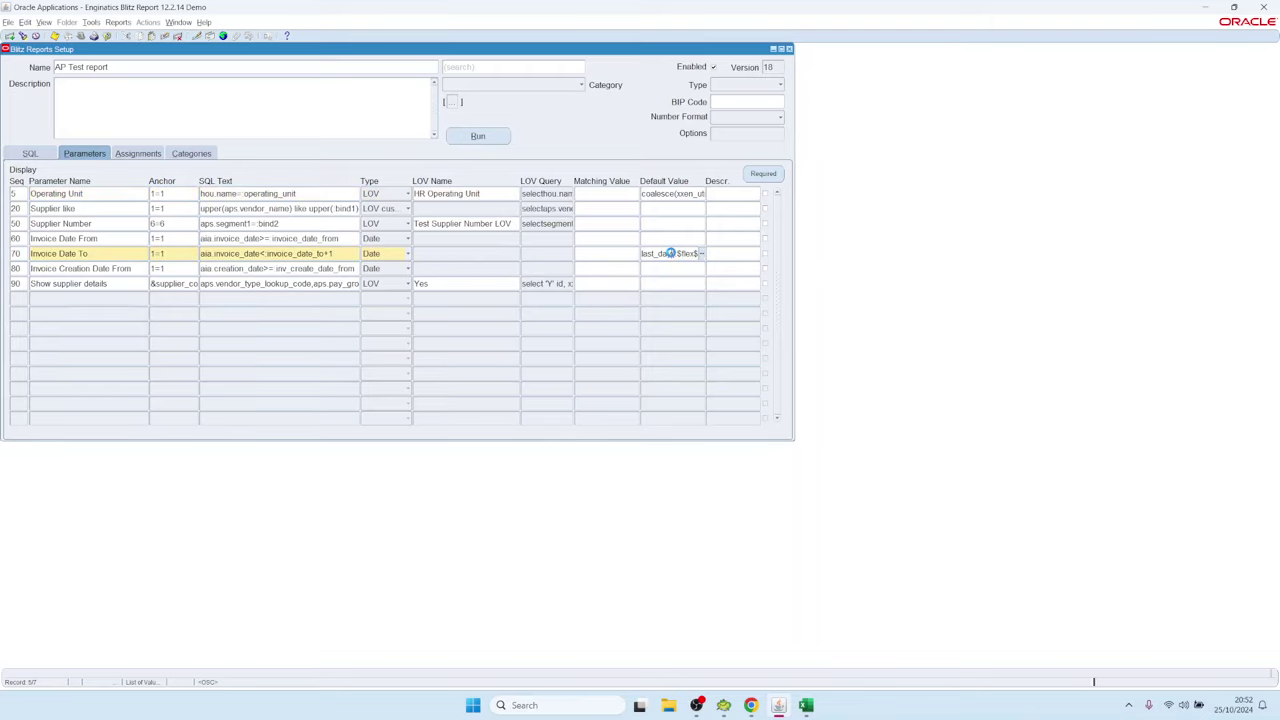
pyautogui.doubleClick(670, 254)
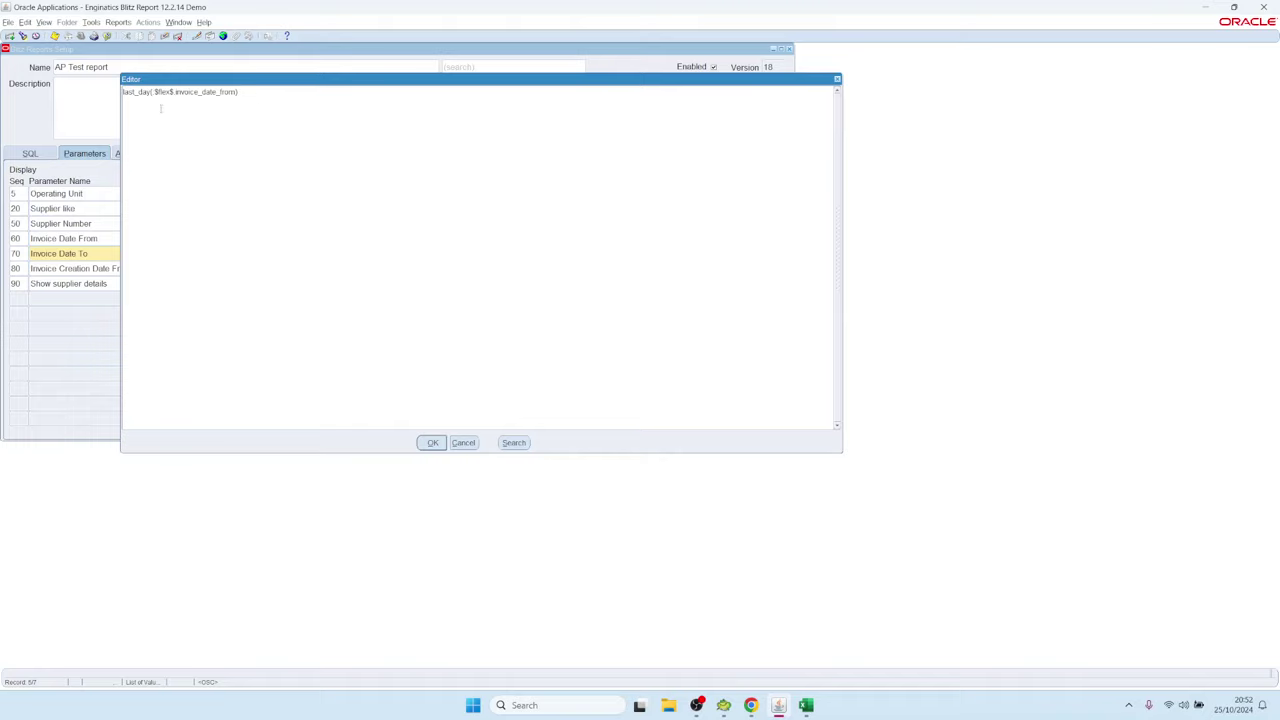
pyautogui.write('select ')
pyautogui.write(' from dual')
pyautogui.hotkey('ctrl', 'shift', 'Left')
pyautogui.hotkey('ctrl', 'shift', 'Left')
pyautogui.hotkey('ctrl', 'shift', 'Left')
pyautogui.hotkey('ctrl', 'shift', 'Left')
pyautogui.hotkey('ctrl', 'shift', 'Left')
pyautogui.hotkey('ctrl', 'shift', 'Left')
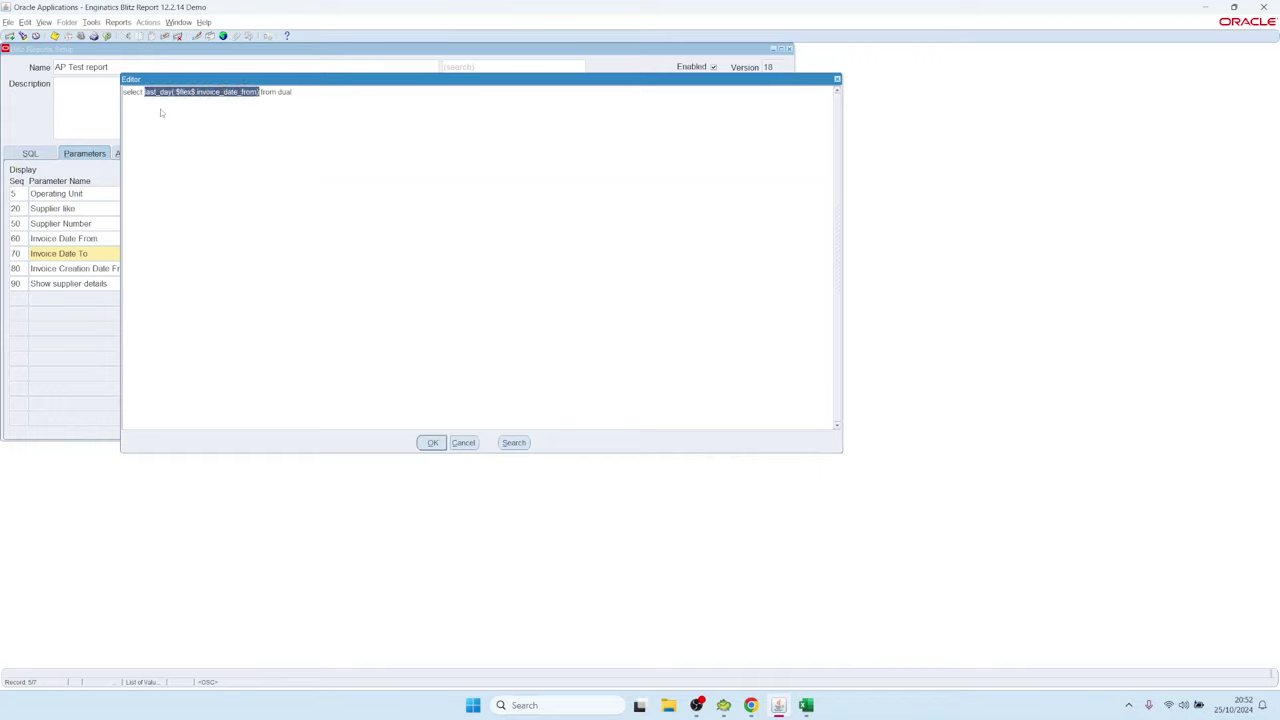
# - Strip the select and from dual wording from the Invoice Date To default value, keeping only the last_day expression
pyautogui.press('End')
pyautogui.hotkey('ctrl', 'shift', 'Left')
pyautogui.hotkey('ctrl', 'shift', 'Left')
pyautogui.hotkey('ctrl', 'shift', 'Left')
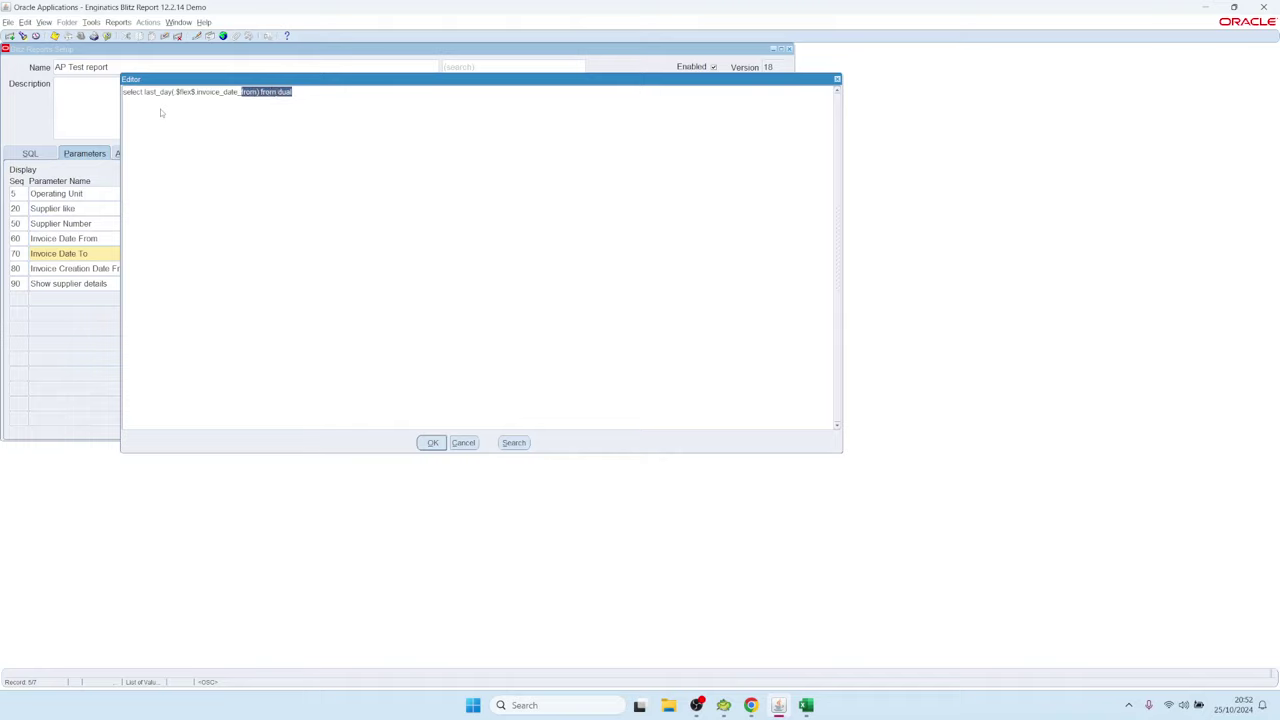
pyautogui.hotkey('ctrl', 'shift', 'Right')
pyautogui.press('Delete')
pyautogui.press('Delete')
pyautogui.click(432, 442)
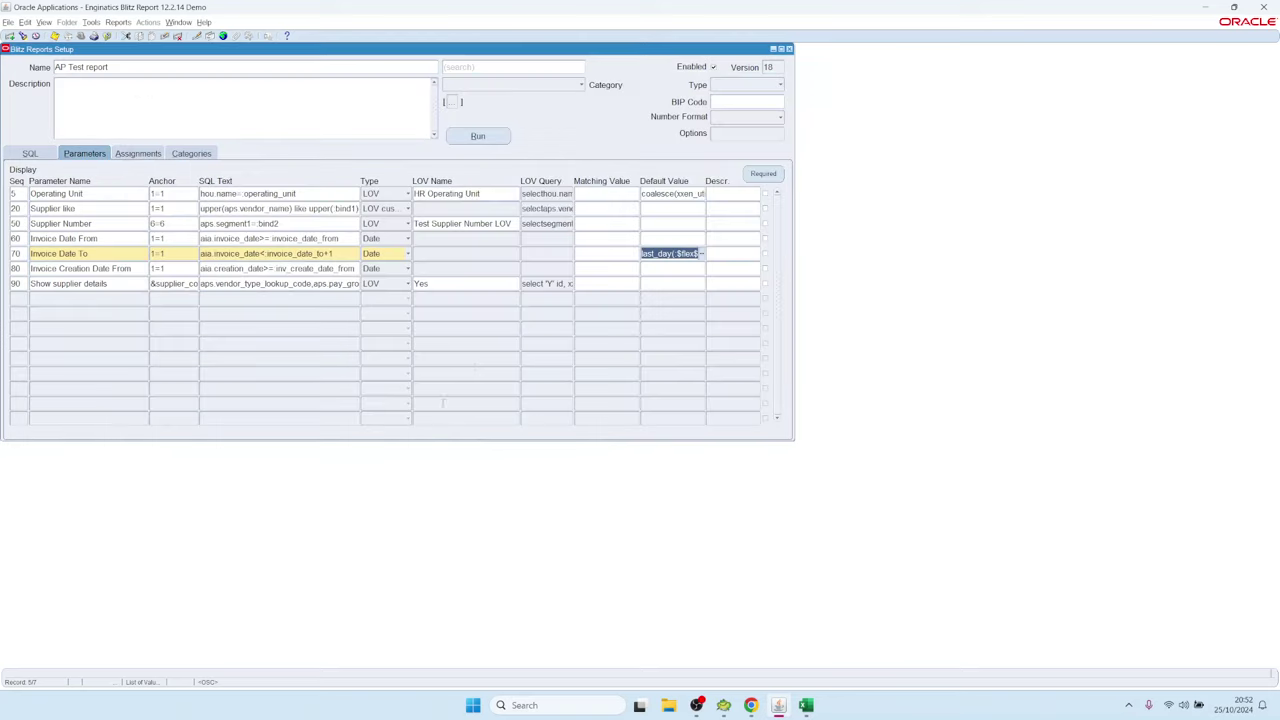
# - Set the Invoice Date From default value to sysdate-1100 and check both invoice dates on the run form
pyautogui.click(650, 239)
pyautogui.write('sys')
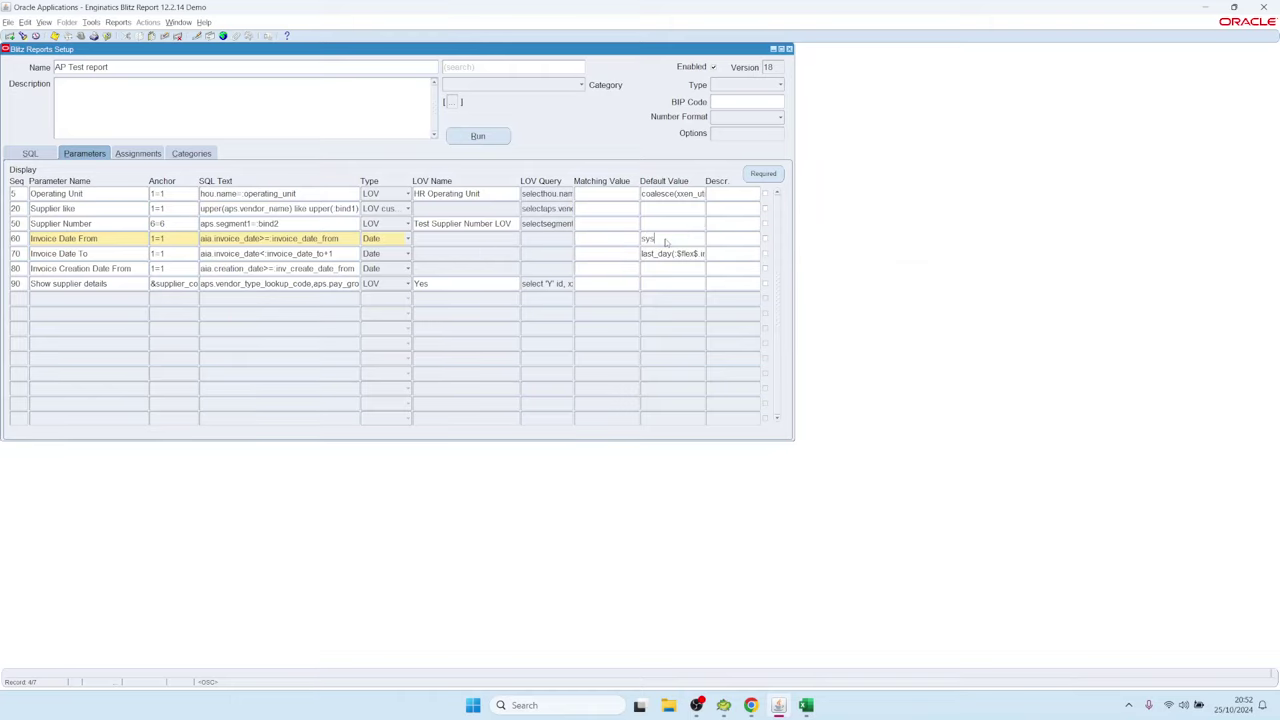
pyautogui.write('date-1100')
pyautogui.hotkey('alt', 'r')
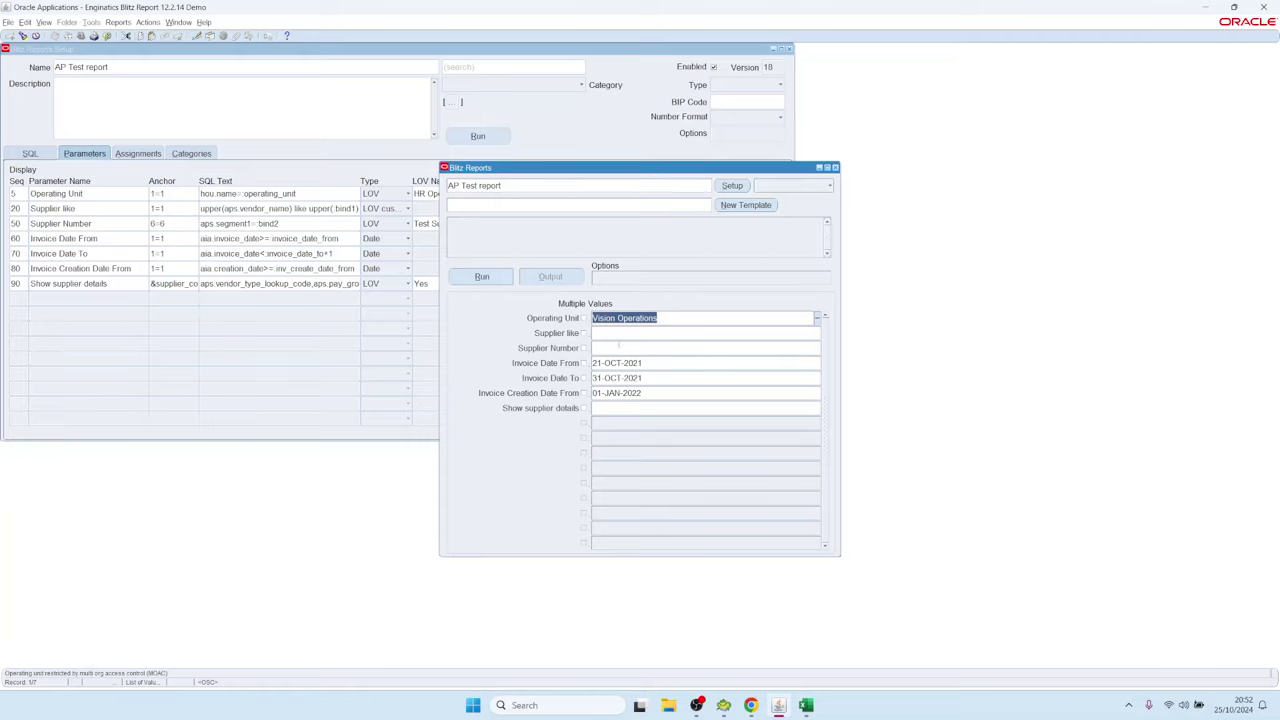
pyautogui.click(648, 363)
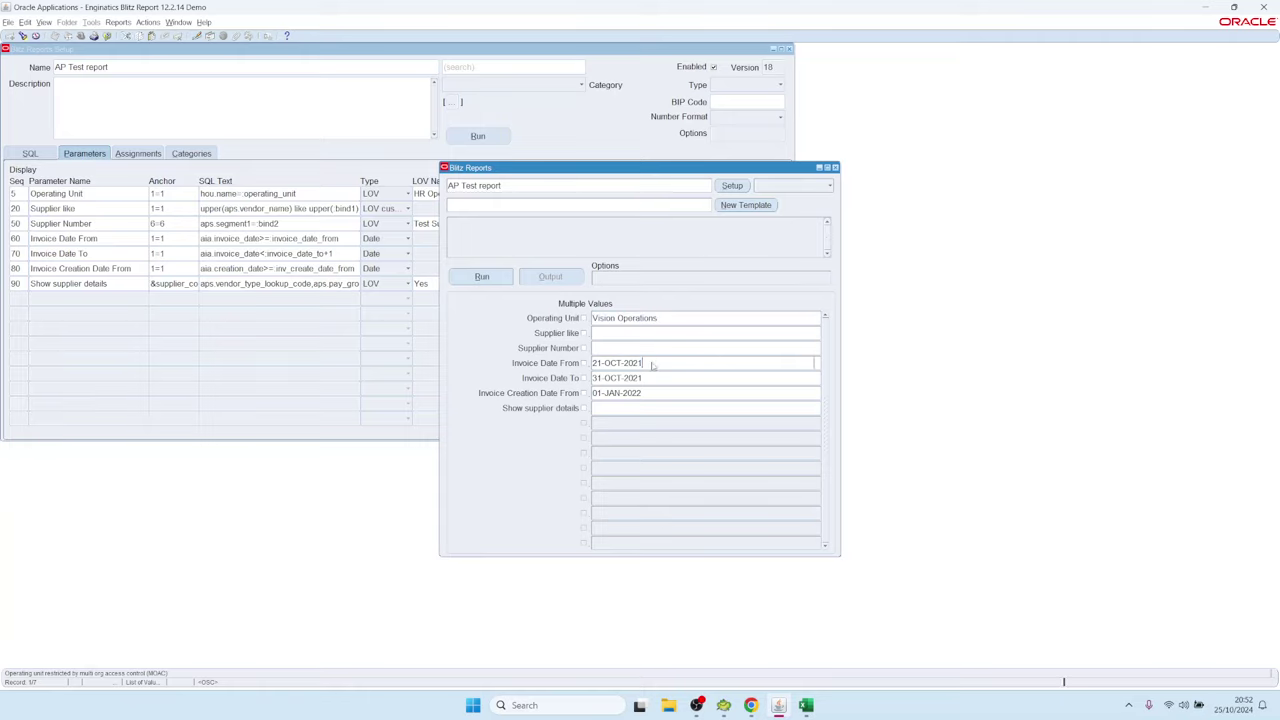
# - Return to the report setup and clear the Invoice Date From default value
pyautogui.click(733, 185)
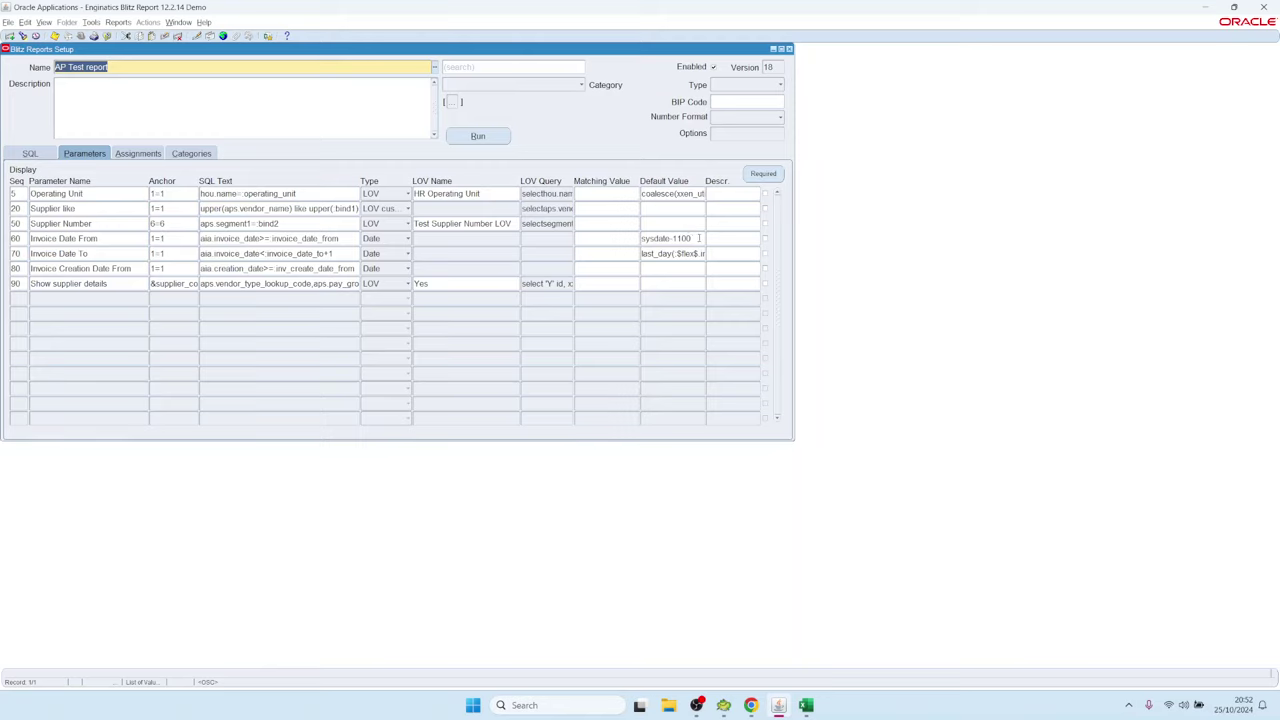
pyautogui.doubleClick(699, 238)
pyautogui.press('BackSpace')
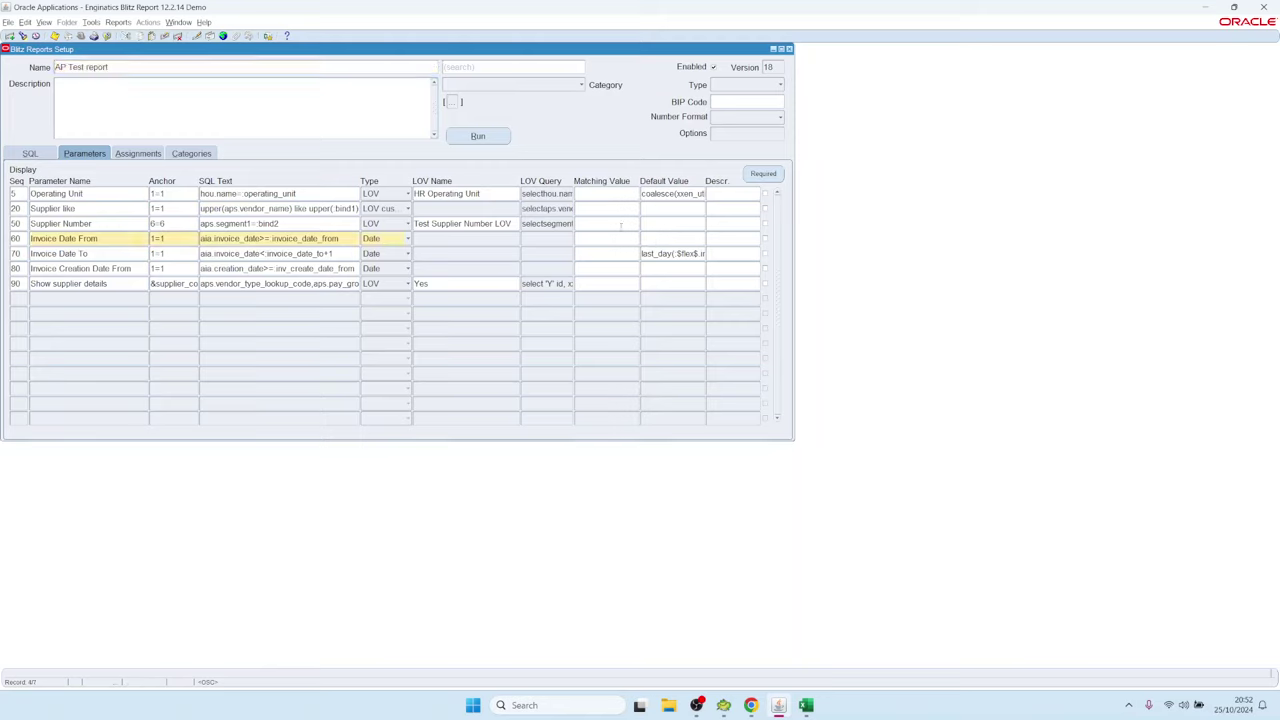
pyautogui.click(676, 208)
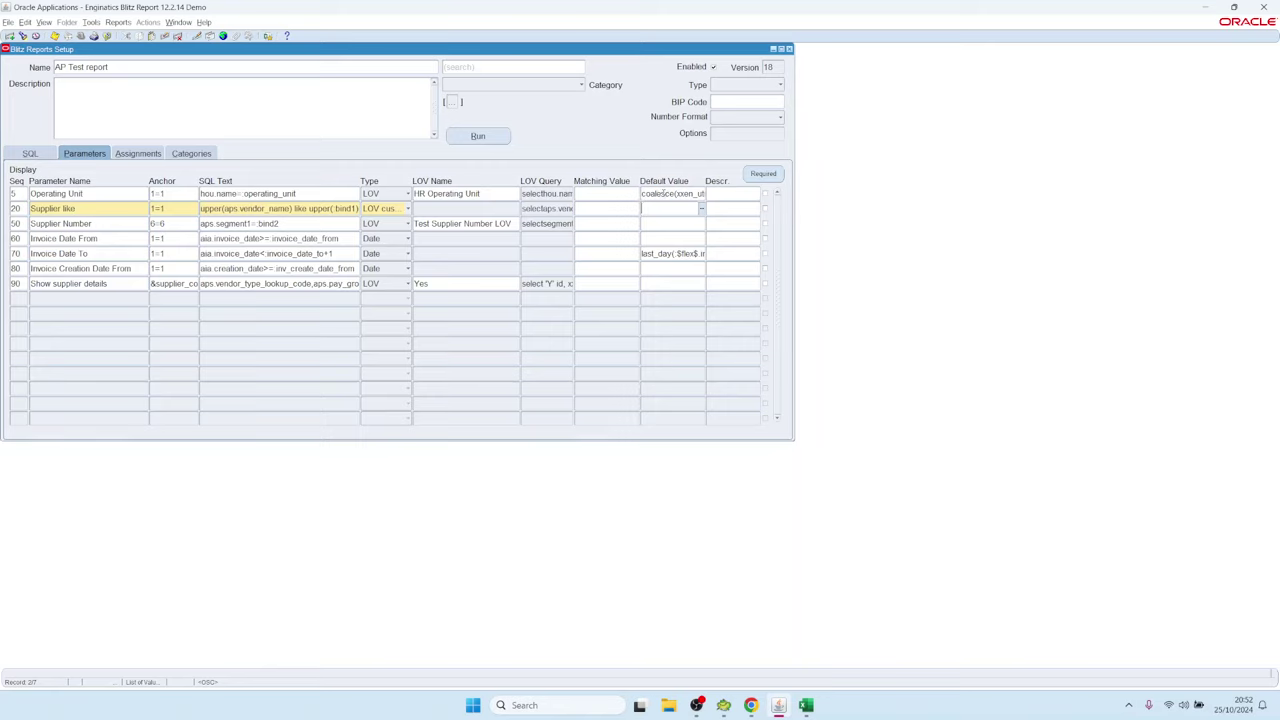
pyautogui.click(661, 193)
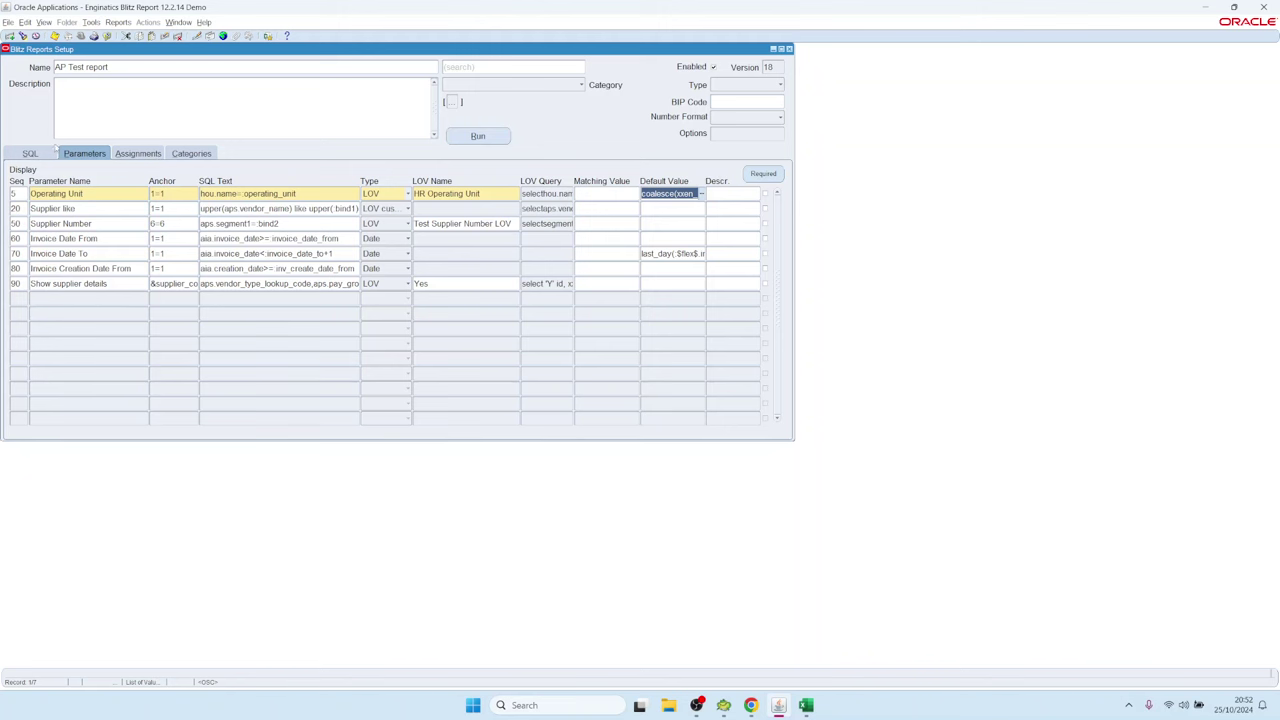
# - Search the report list for ap, open the AP Suppliers report setup, and save the pending changes
pyautogui.click(97, 67)
pyautogui.hotkey('ctrl', 'l')
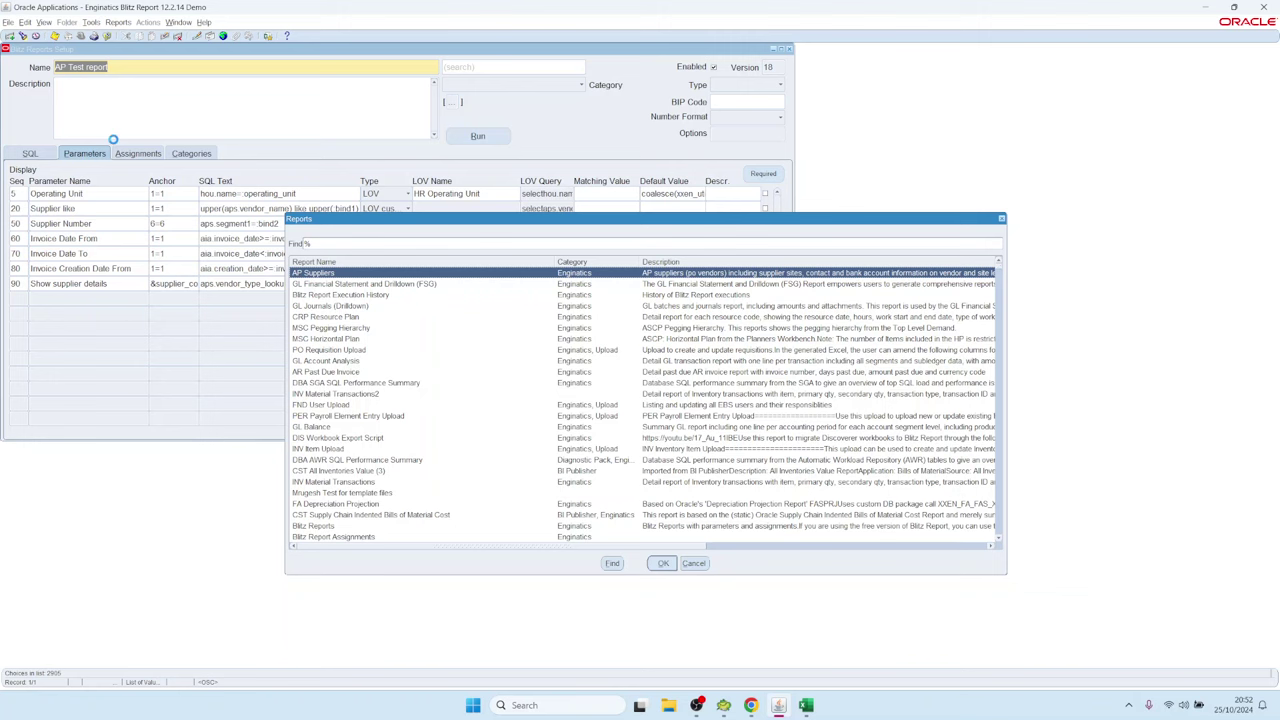
pyautogui.write('ap')
pyautogui.press('Return')
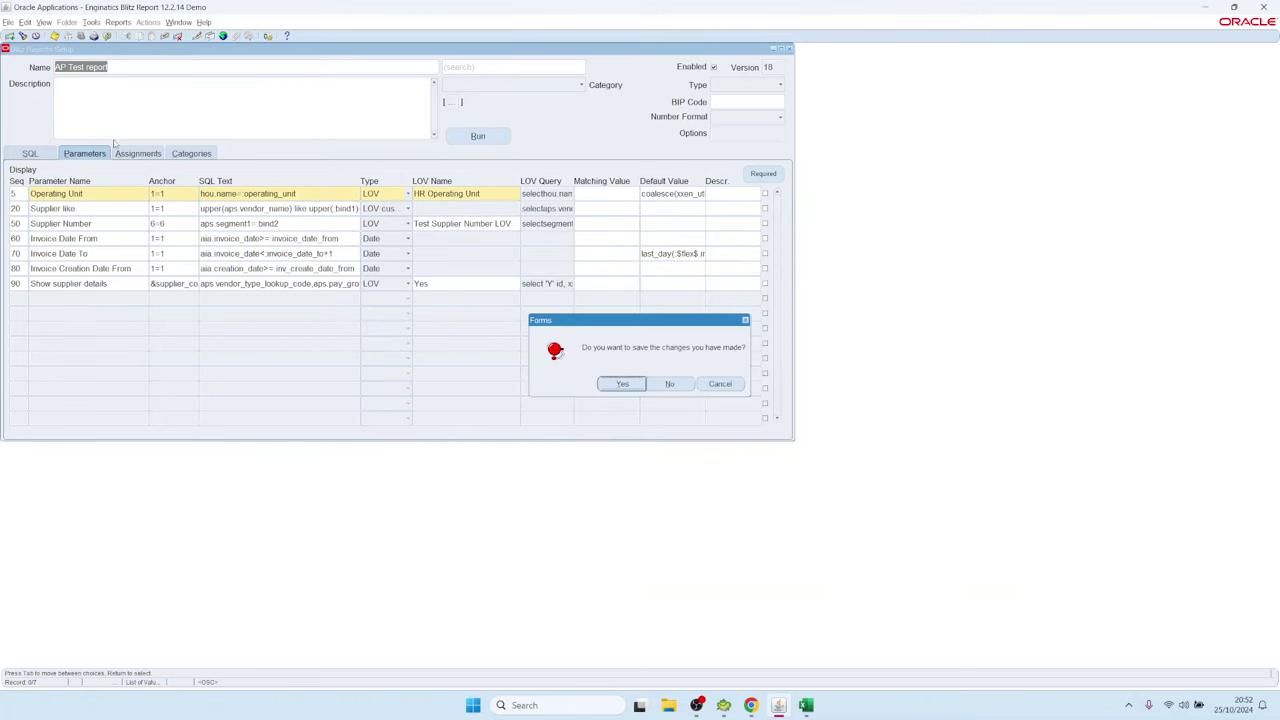
pyautogui.click(620, 382)
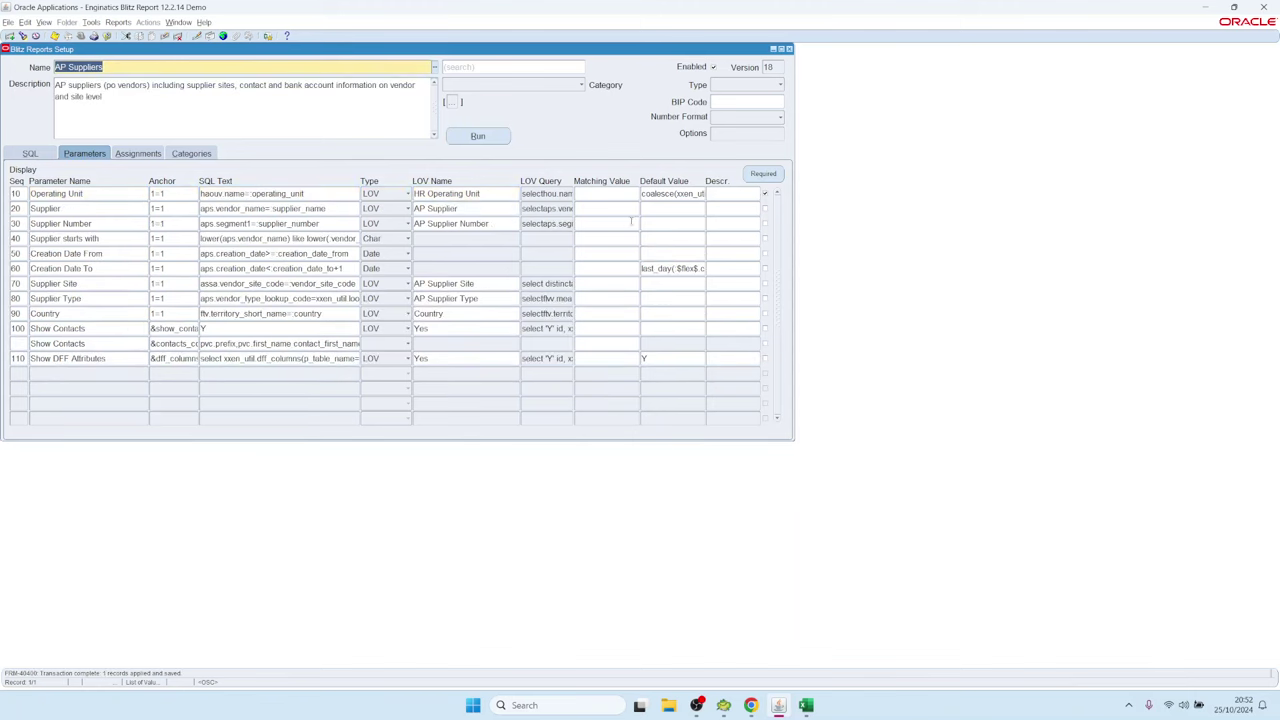
# - Search the report list for ap again and open the AP Invoices and Lines report setup
pyautogui.hotkey('ctrl', 'l')
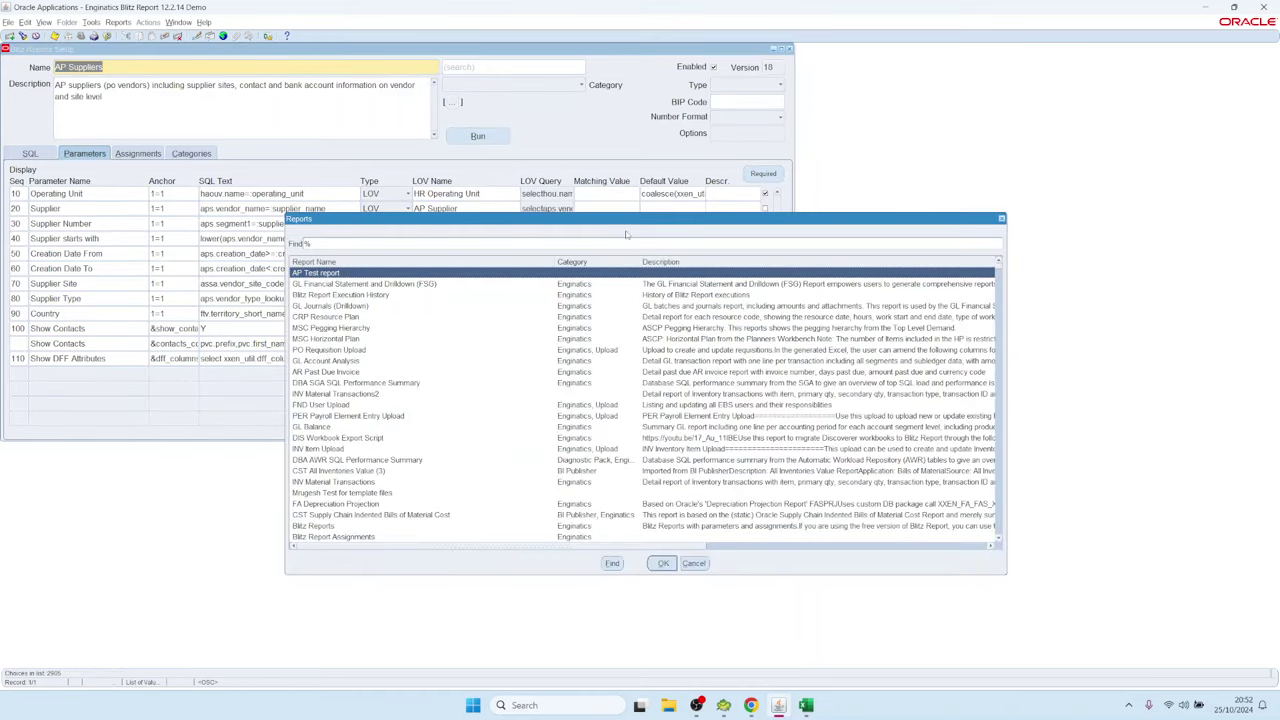
pyautogui.write('ap')
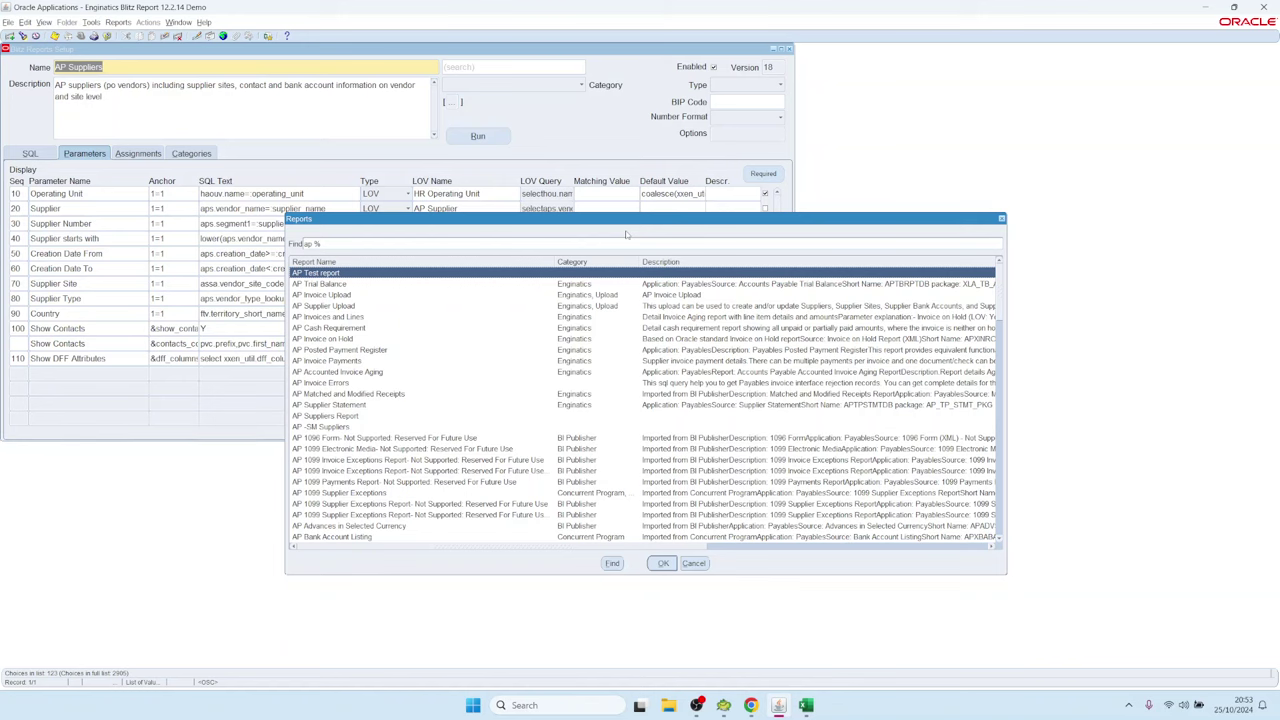
pyautogui.press('Down')
pyautogui.press('Down')
pyautogui.press('Down')
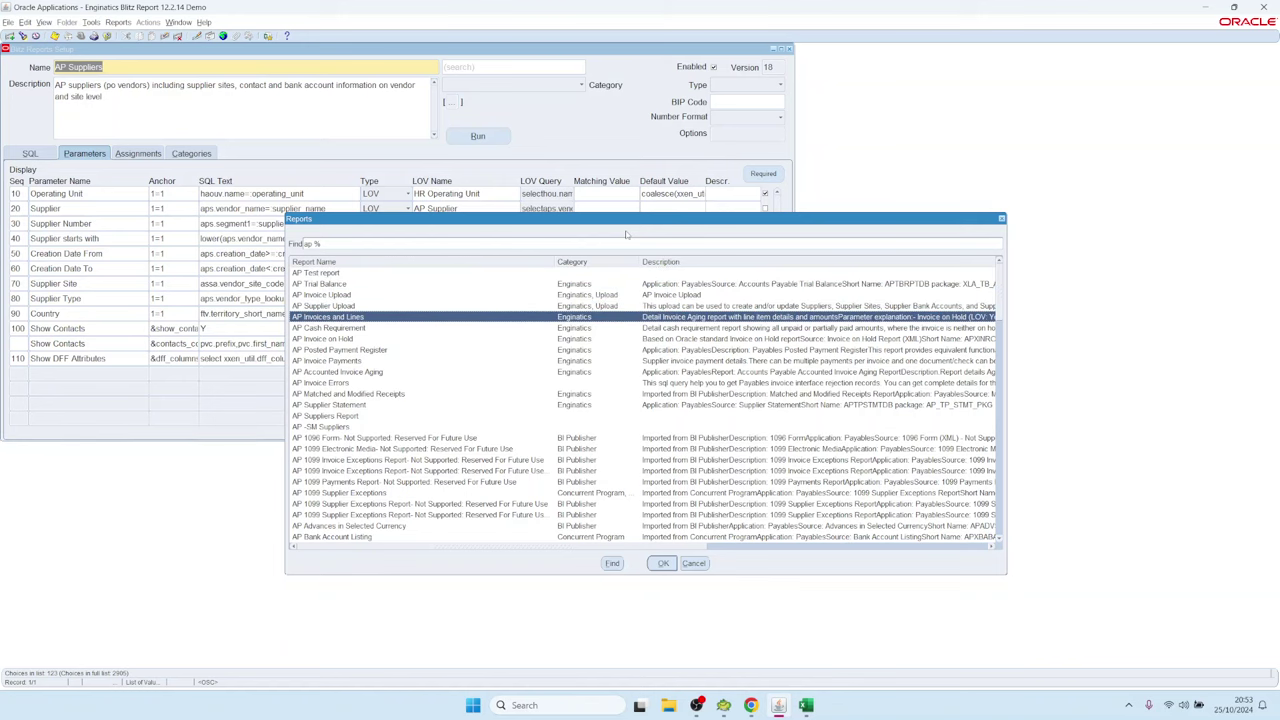
pyautogui.press('Return')
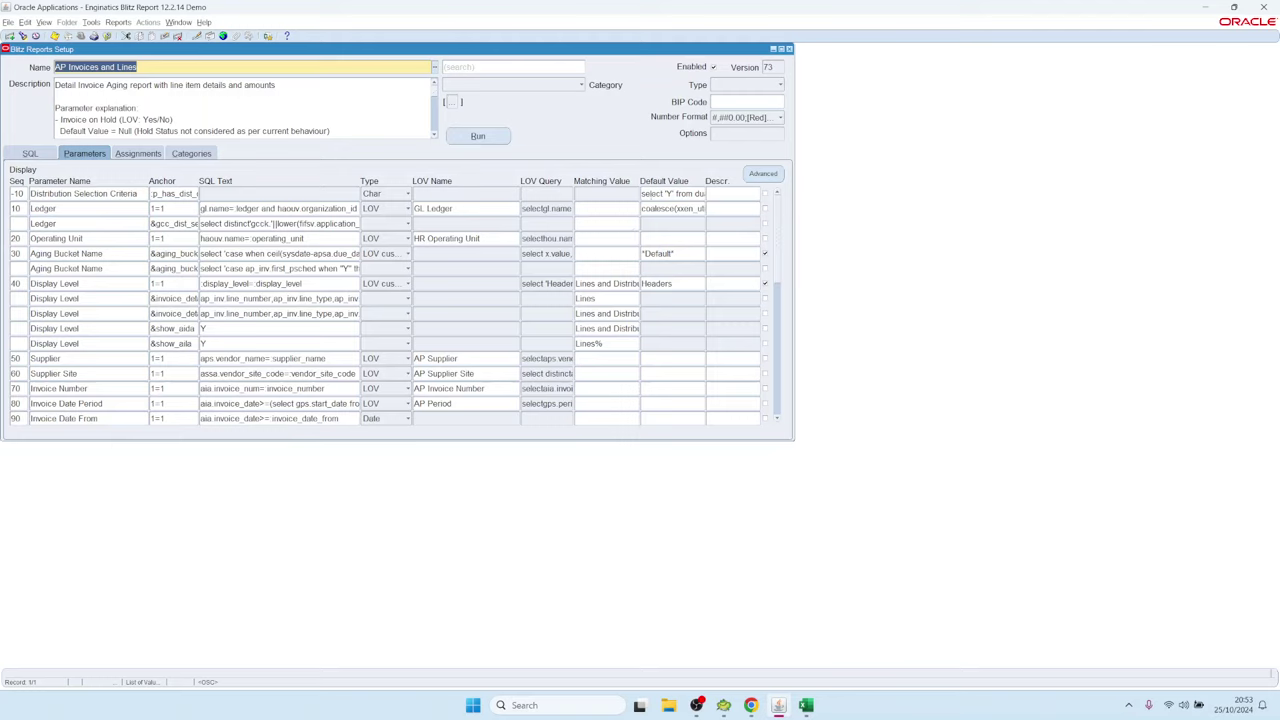
# - Open the Distribution Selection Criteria default value in the editor and move the editor clear of the parameter names
pyautogui.click(678, 193)
pyautogui.click(664, 193)
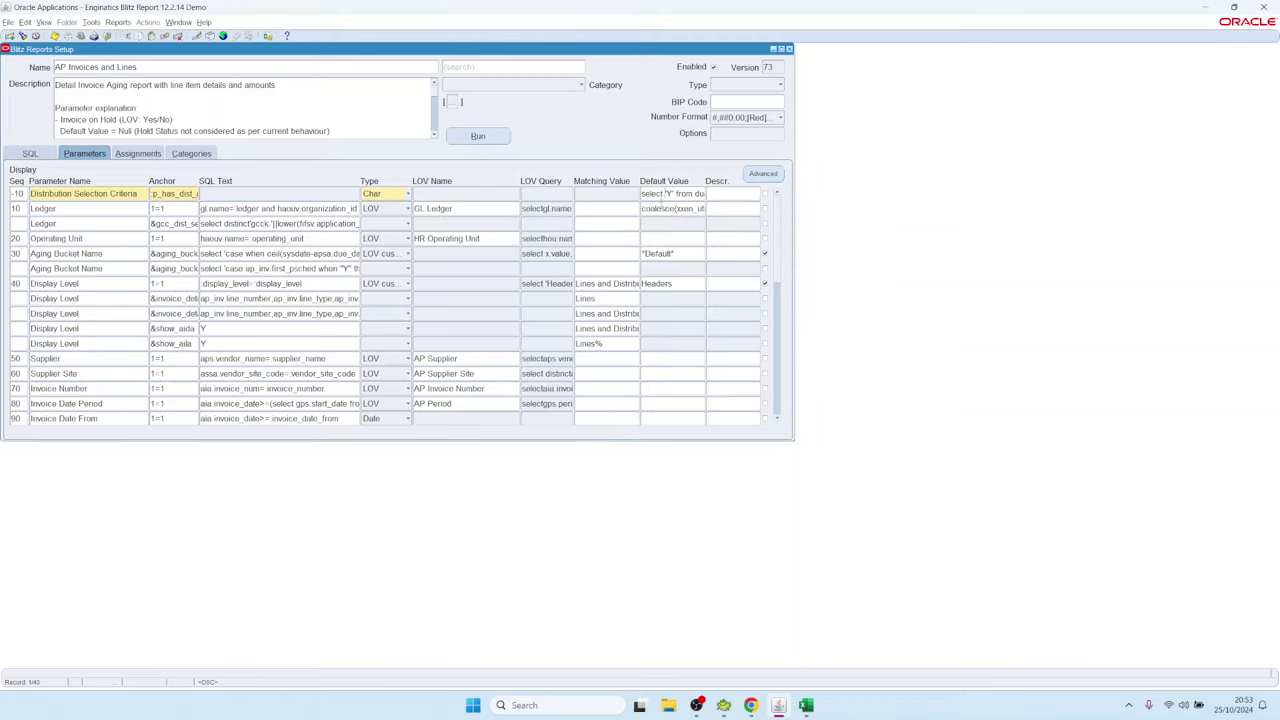
pyautogui.hotkey('ctrl', 'e')
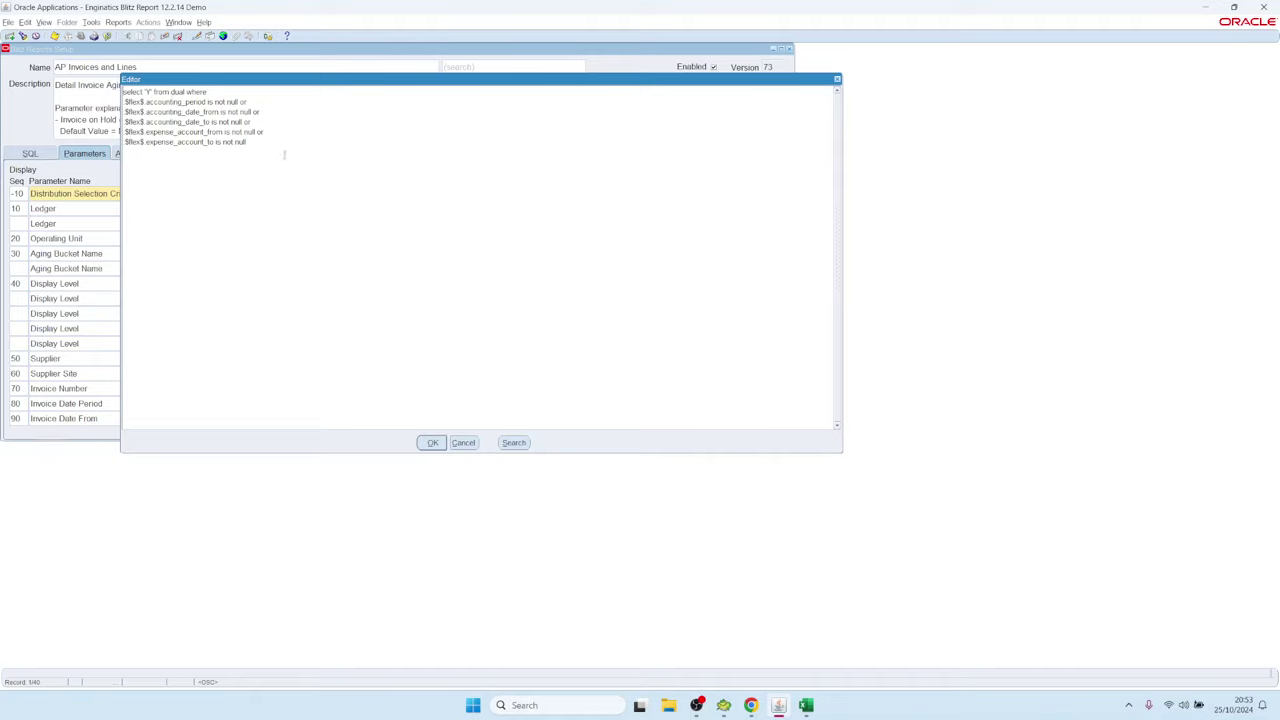
pyautogui.hotkey('ctrl', 'a')
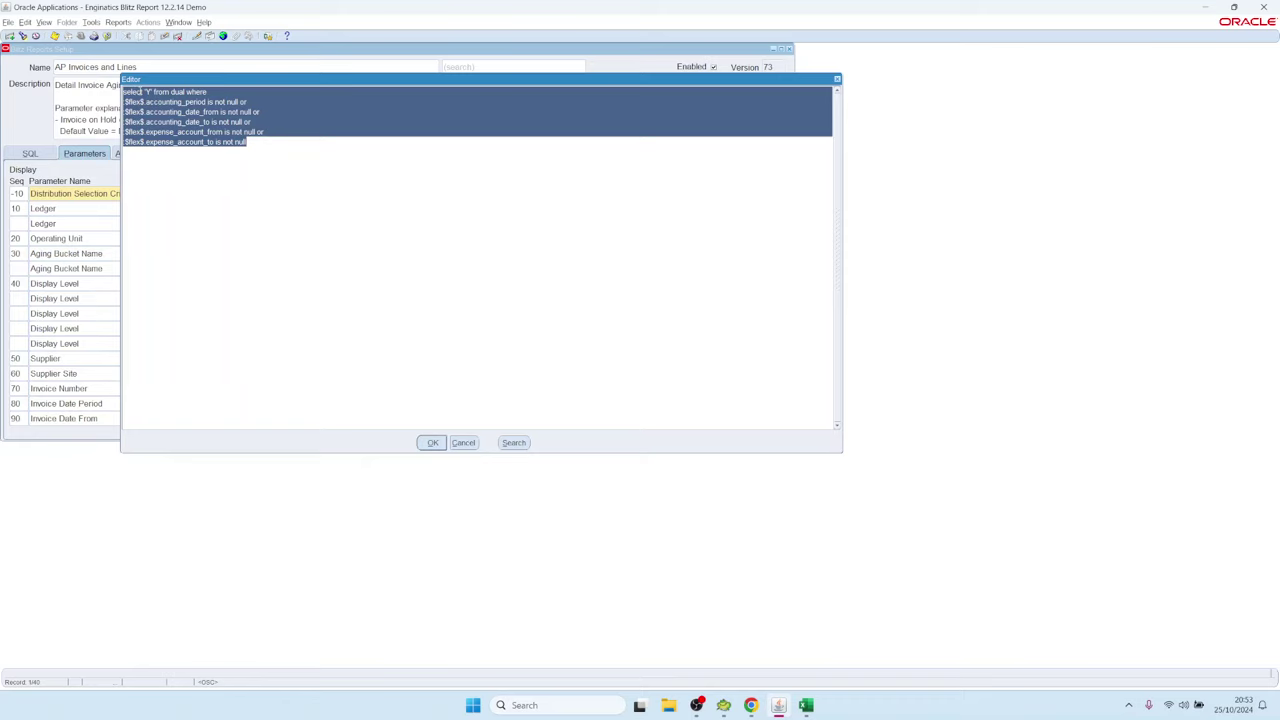
pyautogui.click(153, 111)
pyautogui.moveTo(154, 82); pyautogui.dragTo(348, 177)
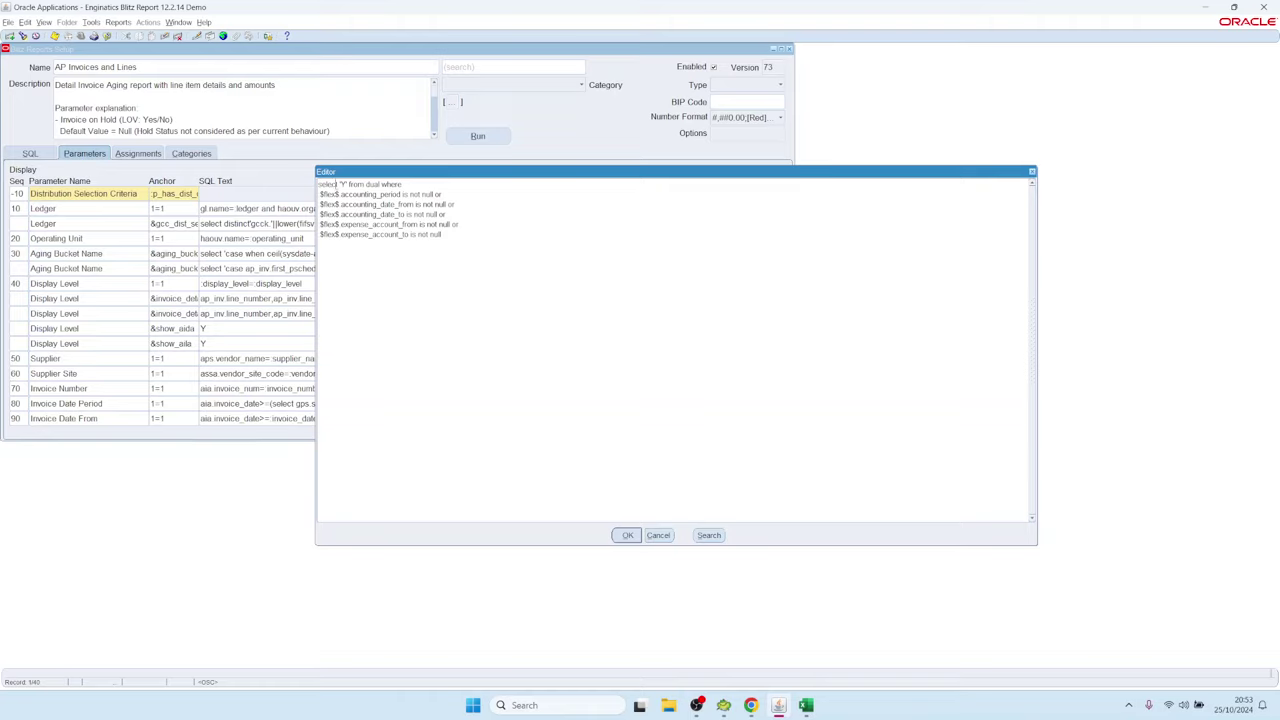
# - Examine the select 'Y' from dual clause and its $flex$ not-null conditions, then close the editor without saving
pyautogui.doubleClick(343, 184)
pyautogui.write("'Y'")
pyautogui.moveTo(418, 184); pyautogui.dragTo(279, 186)
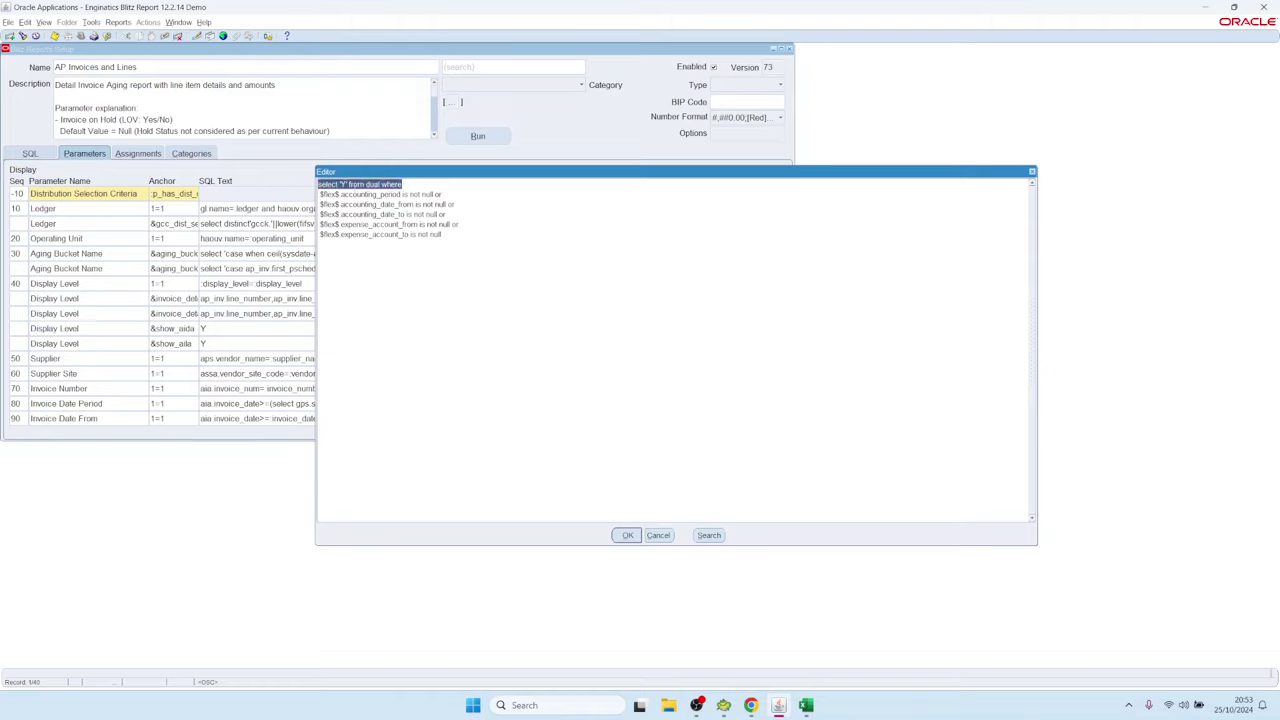
pyautogui.click(338, 188)
pyautogui.moveTo(338, 194); pyautogui.dragTo(442, 234)
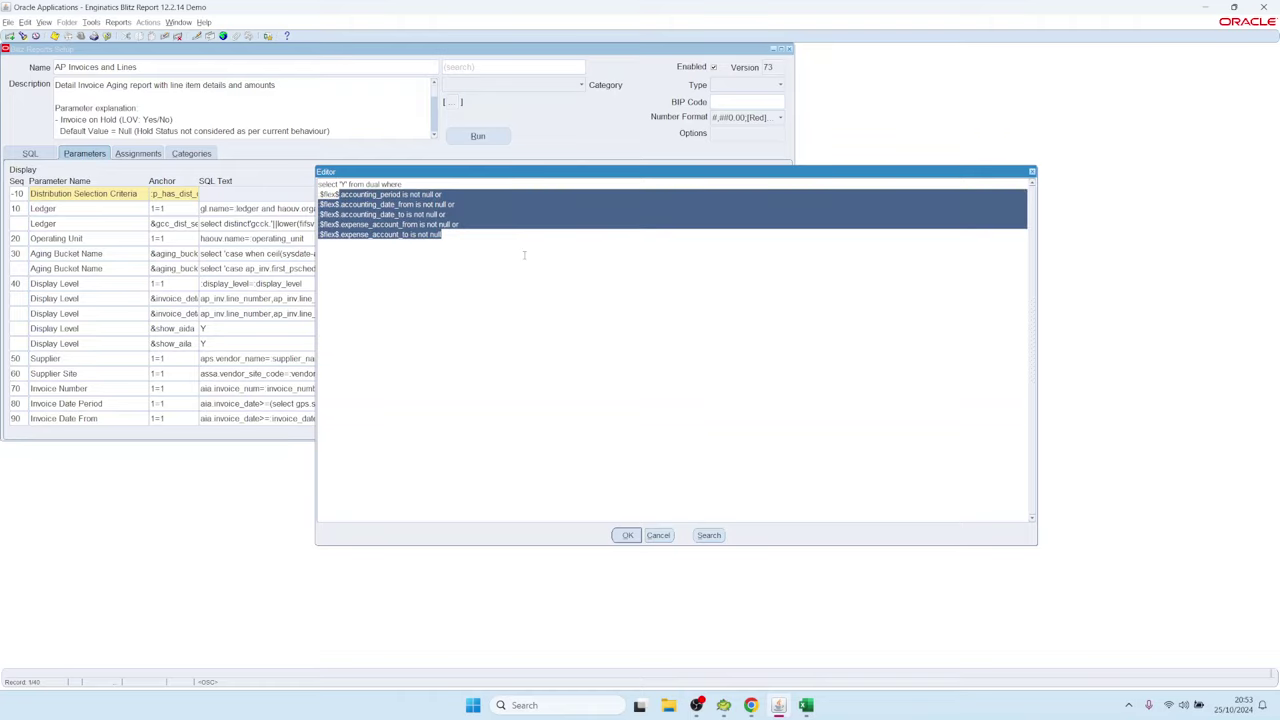
pyautogui.click(398, 214)
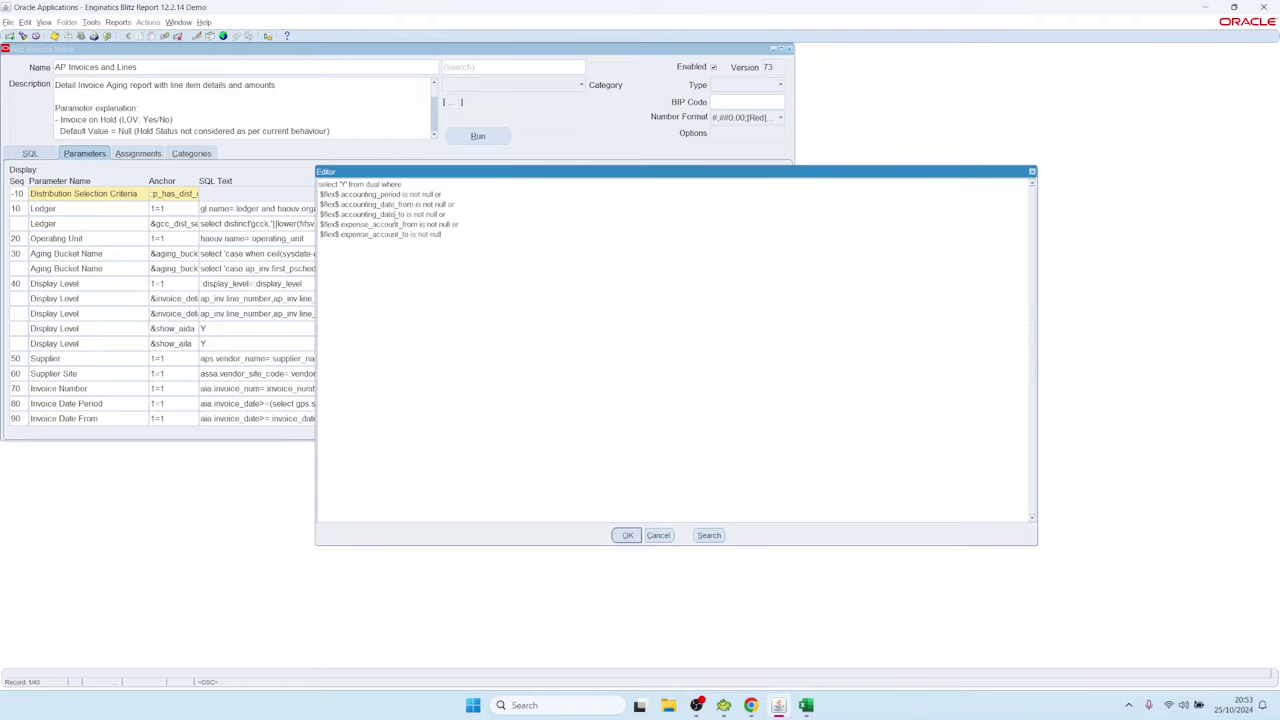
pyautogui.click(660, 535)
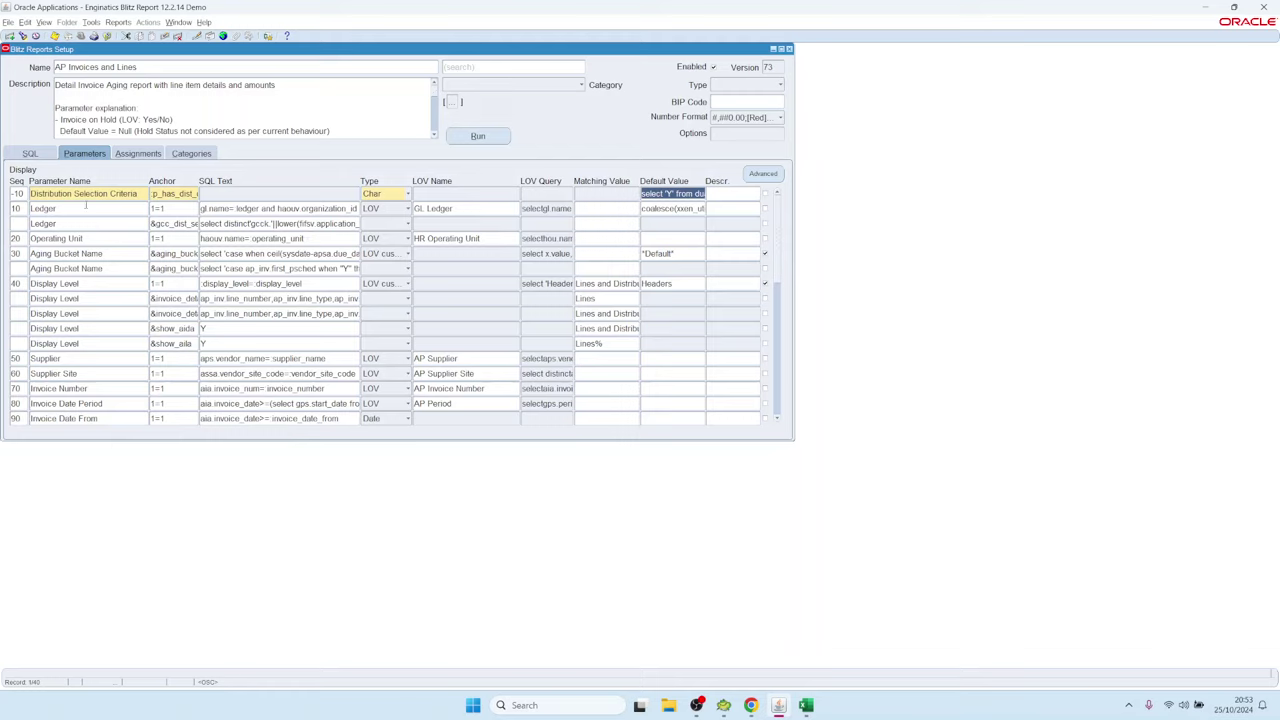
# - Compare the display sequence of Distribution Selection Criteria with the parameters offered on the run form, then return to the setup
pyautogui.click(17, 193)
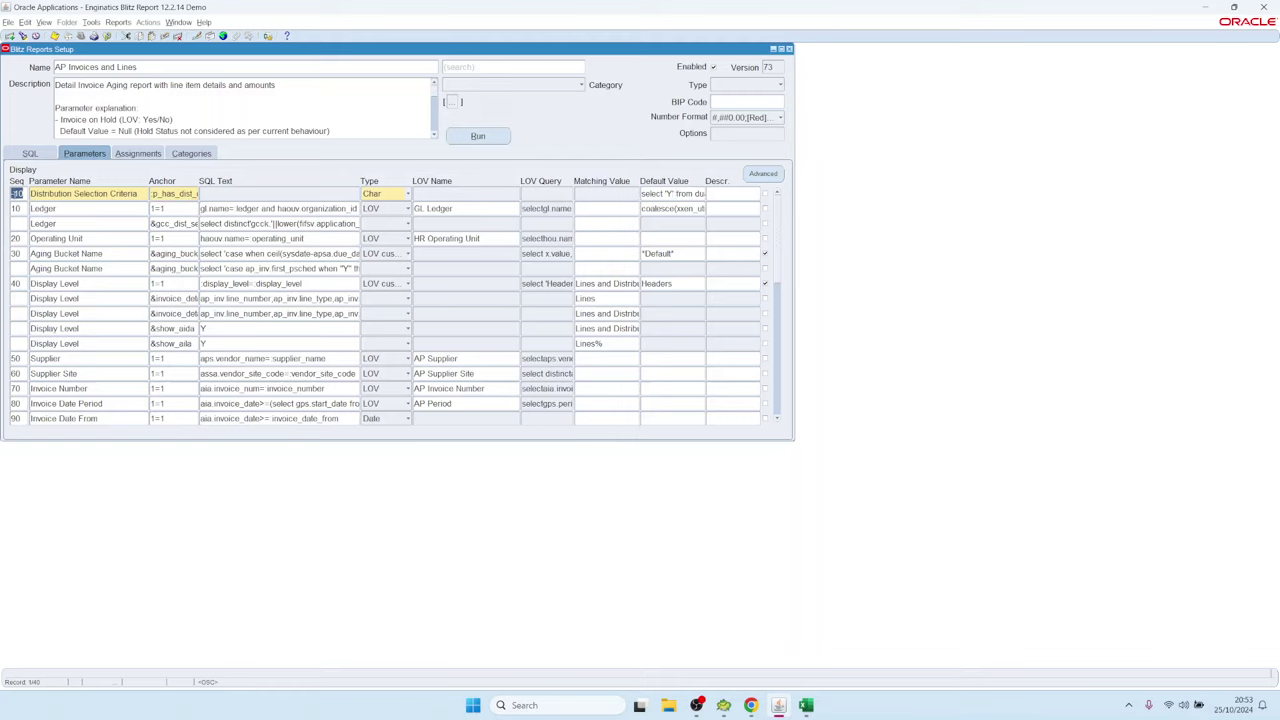
pyautogui.click(477, 135)
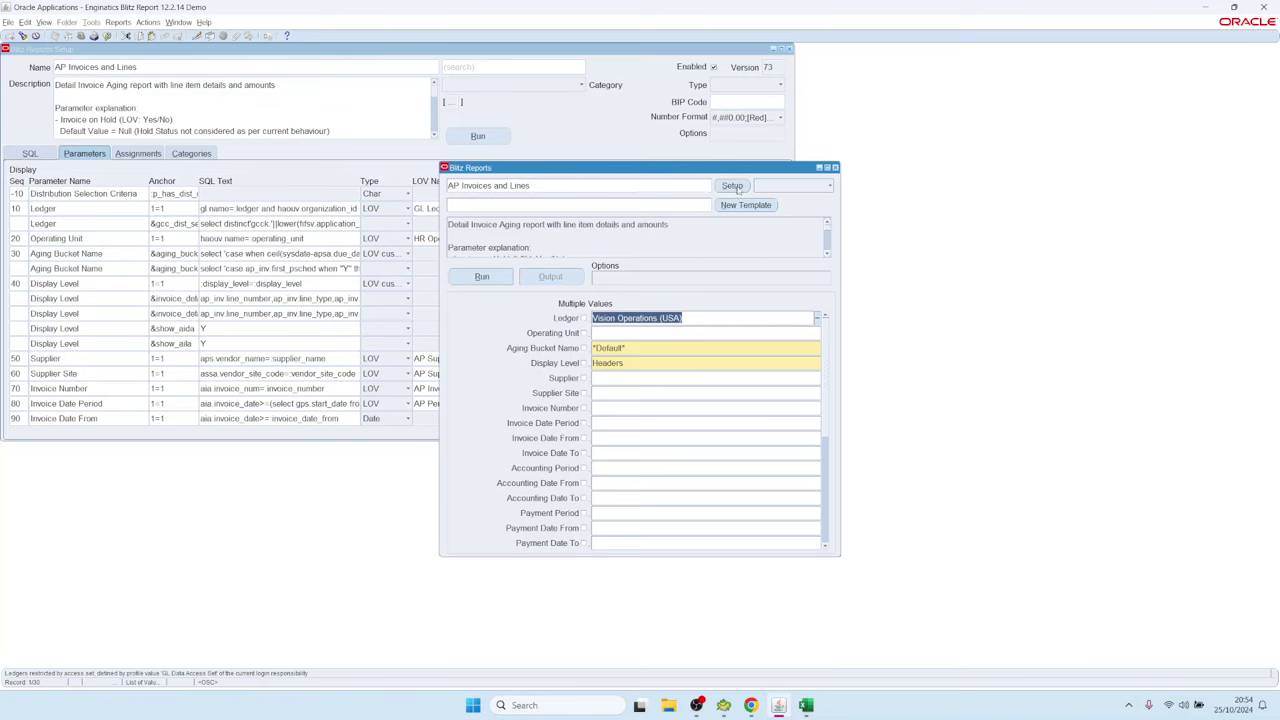
pyautogui.click(47, 190)
pyautogui.click(17, 193)
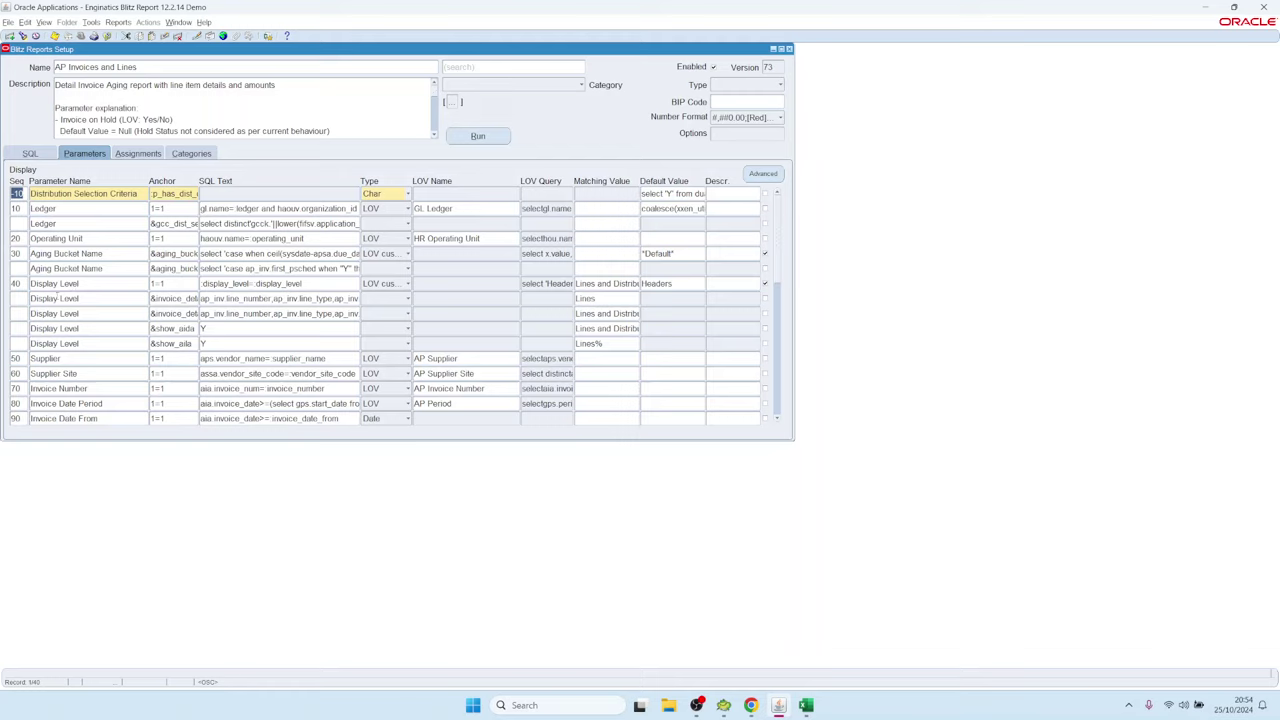
# - Compare the display sequences, names and SQL texts of the two Ledger parameter rows, with Display Level as another example
pyautogui.click(21, 224)
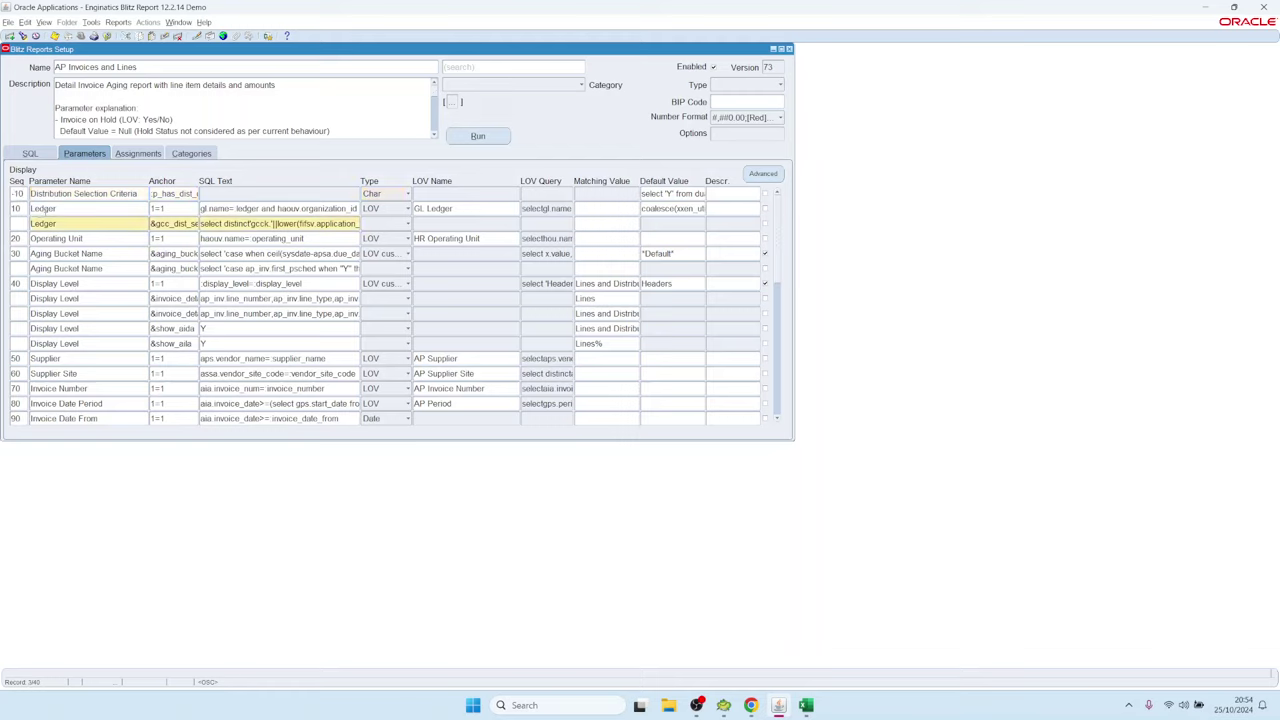
pyautogui.click(50, 208)
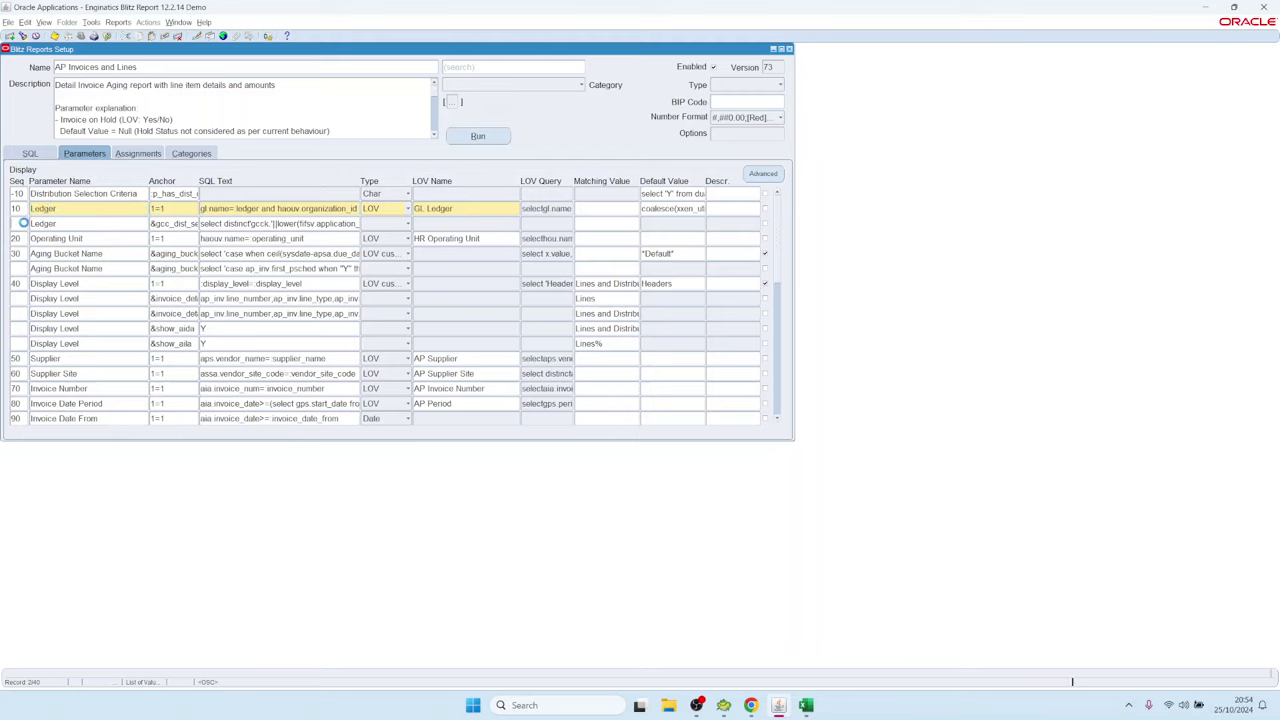
pyautogui.click(28, 222)
pyautogui.click(50, 208)
pyautogui.click(81, 285)
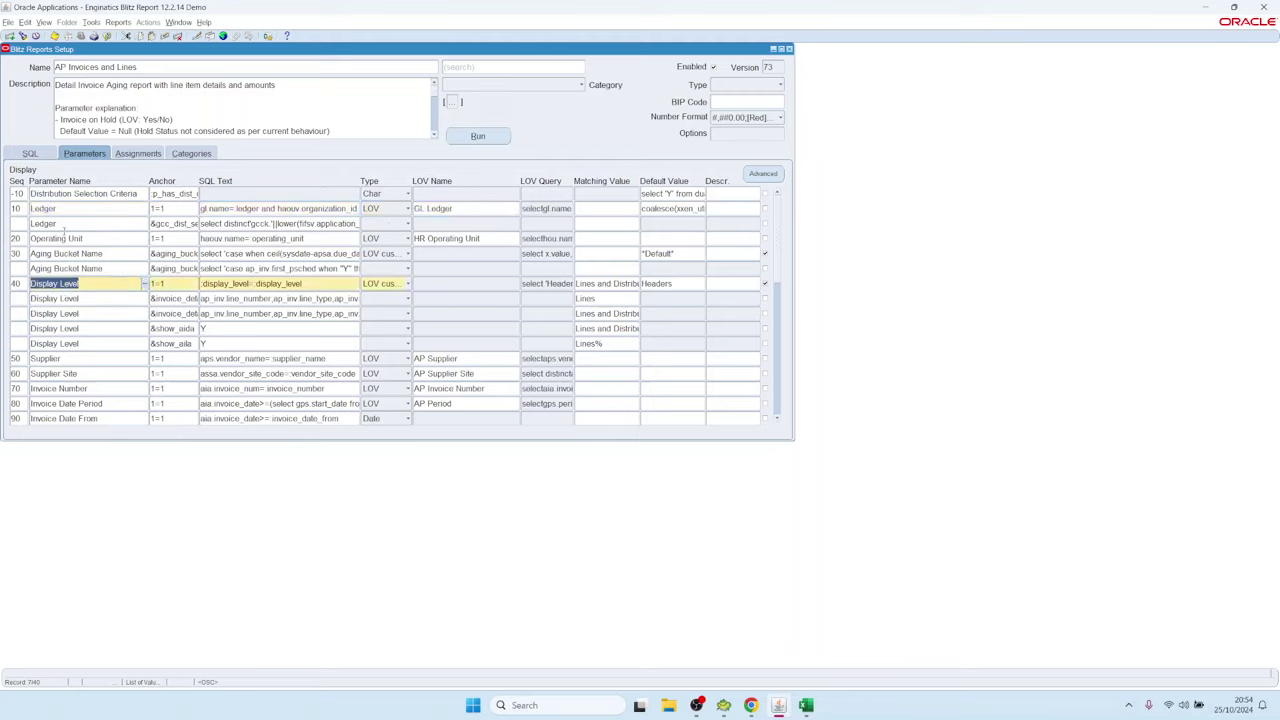
pyautogui.click(65, 224)
pyautogui.moveTo(210, 223); pyautogui.dragTo(287, 211)
pyautogui.click(247, 207)
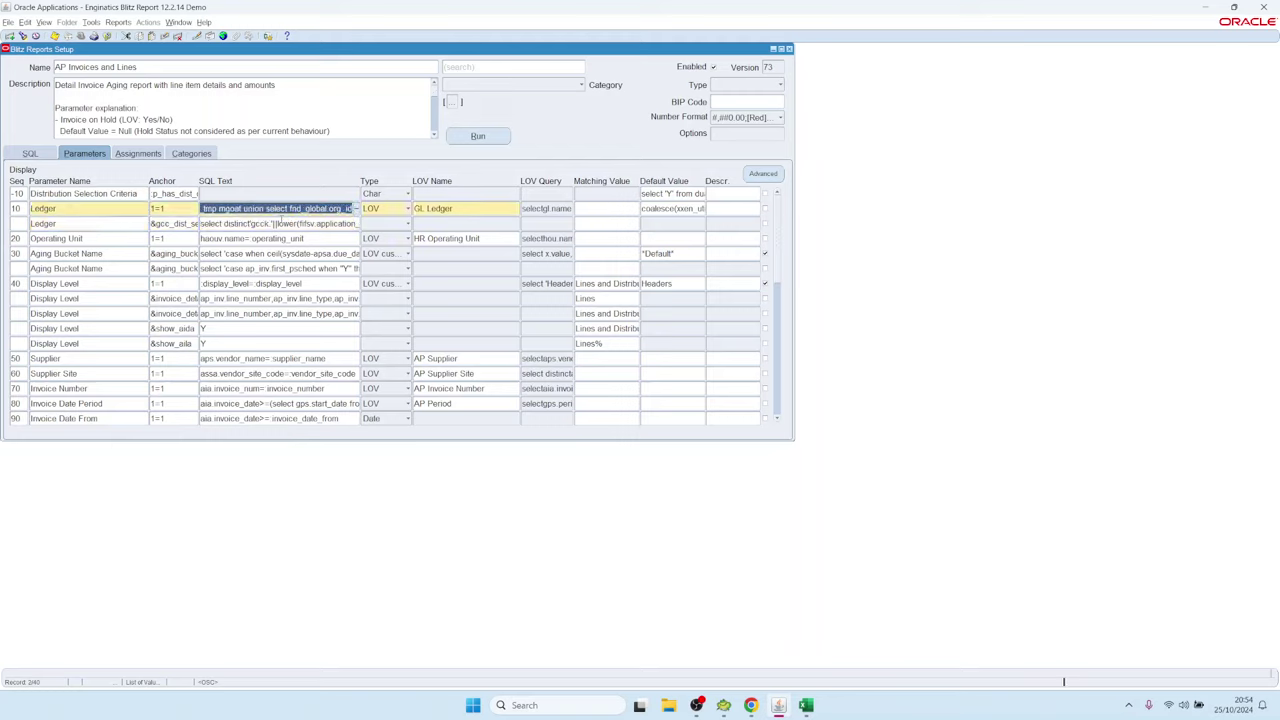
pyautogui.press('Down')
pyautogui.click(49, 207)
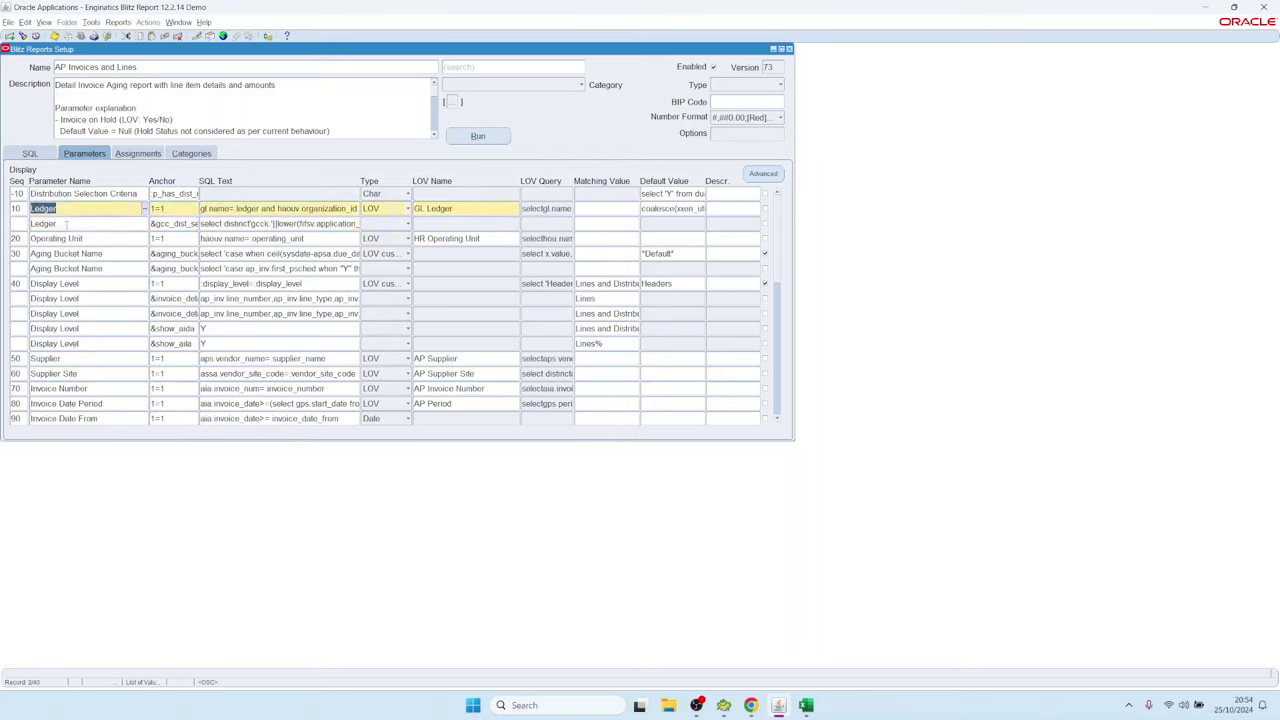
# - Compare the display sequences of Distribution Selection Criteria and the second Ledger row with the sequences and SQL texts of the Display Level rows
pyautogui.press('Down')
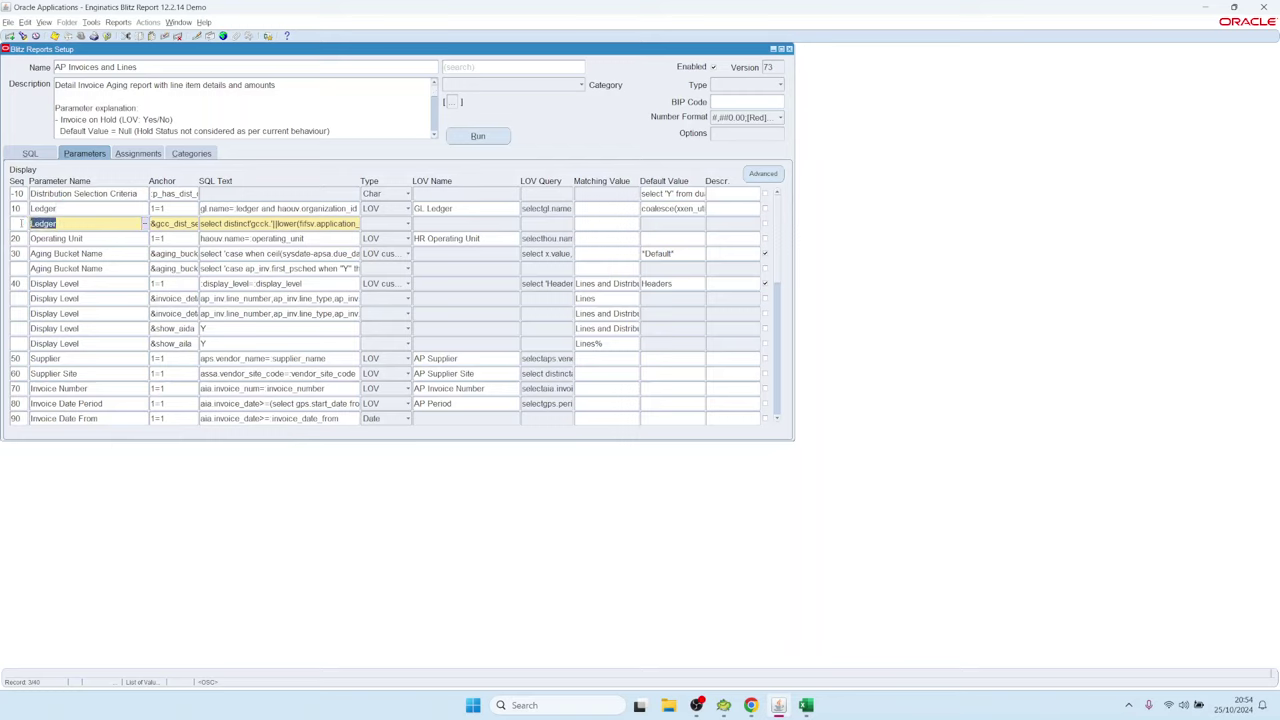
pyautogui.click(15, 193)
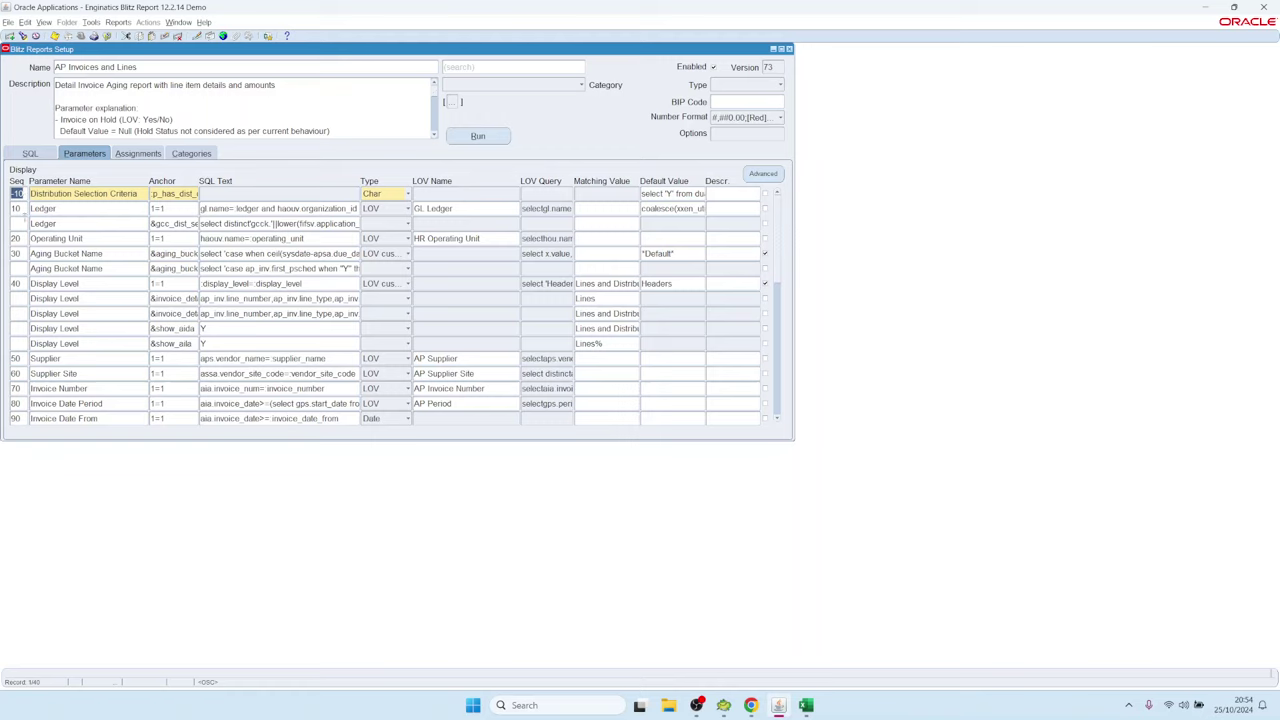
pyautogui.doubleClick(233, 283)
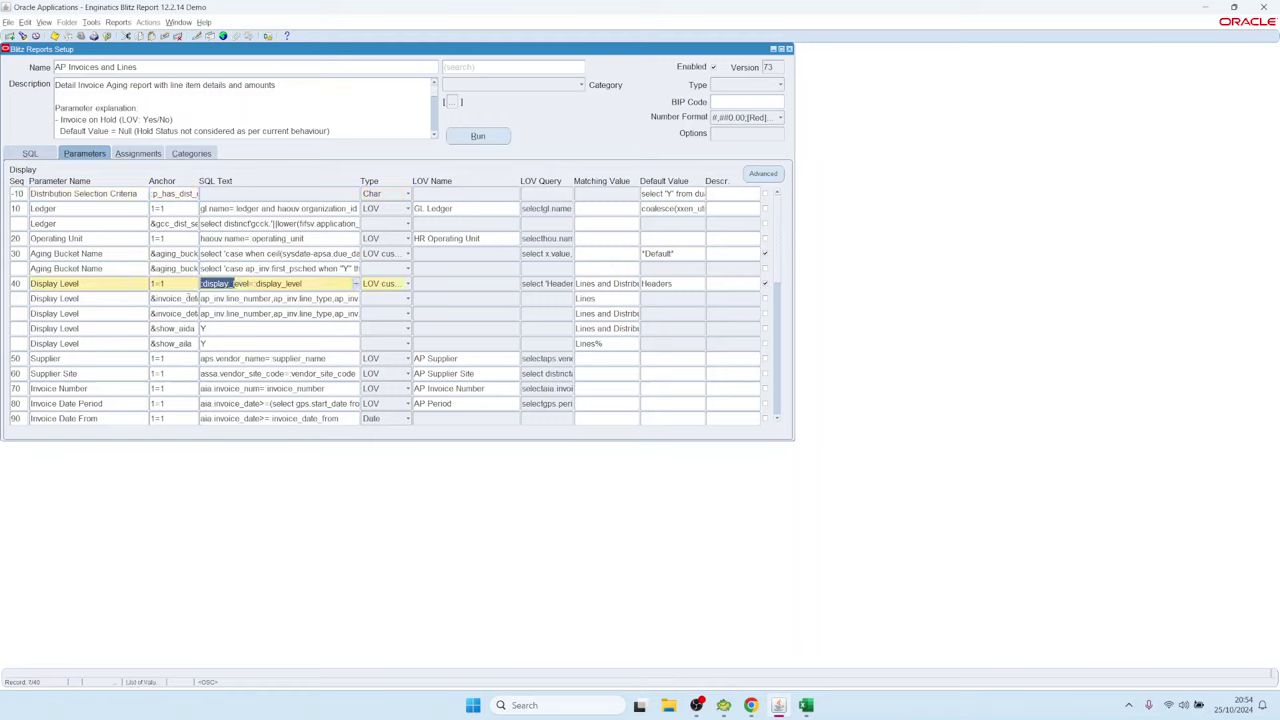
pyautogui.doubleClick(216, 313)
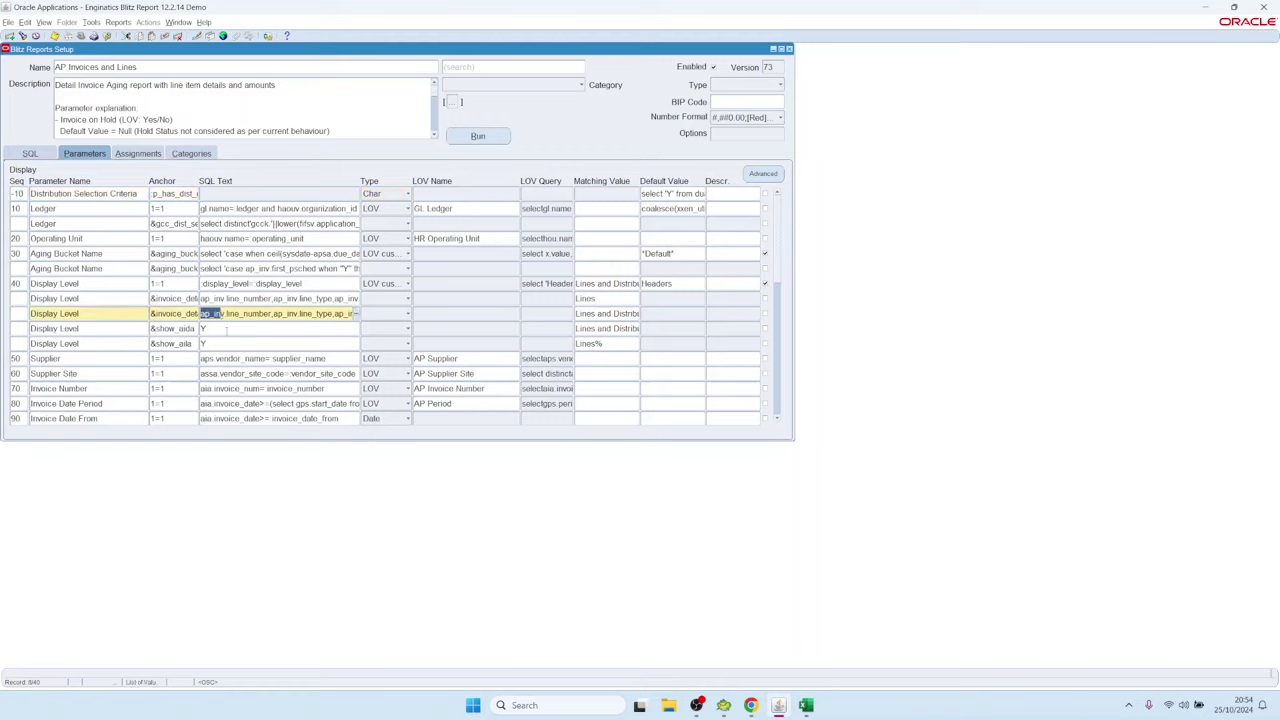
pyautogui.doubleClick(203, 328)
pyautogui.click(17, 298)
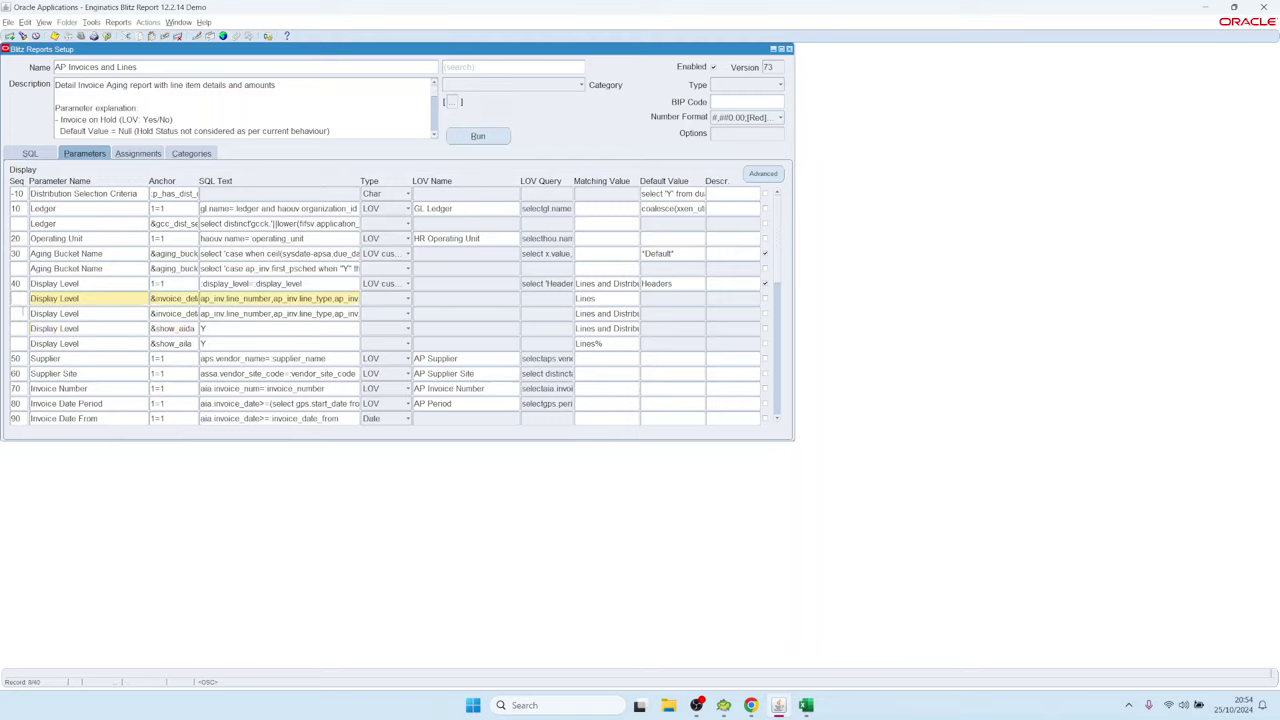
pyautogui.click(20, 313)
pyautogui.click(20, 328)
pyautogui.click(20, 343)
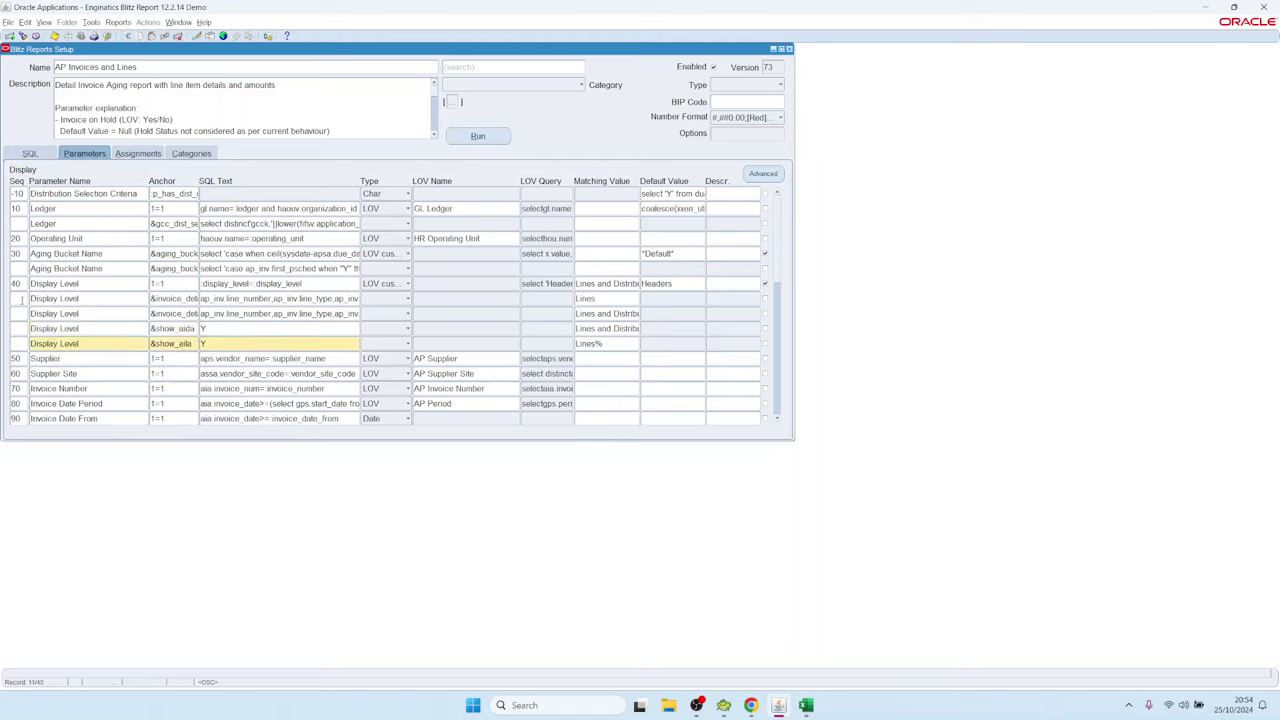
pyautogui.click(21, 298)
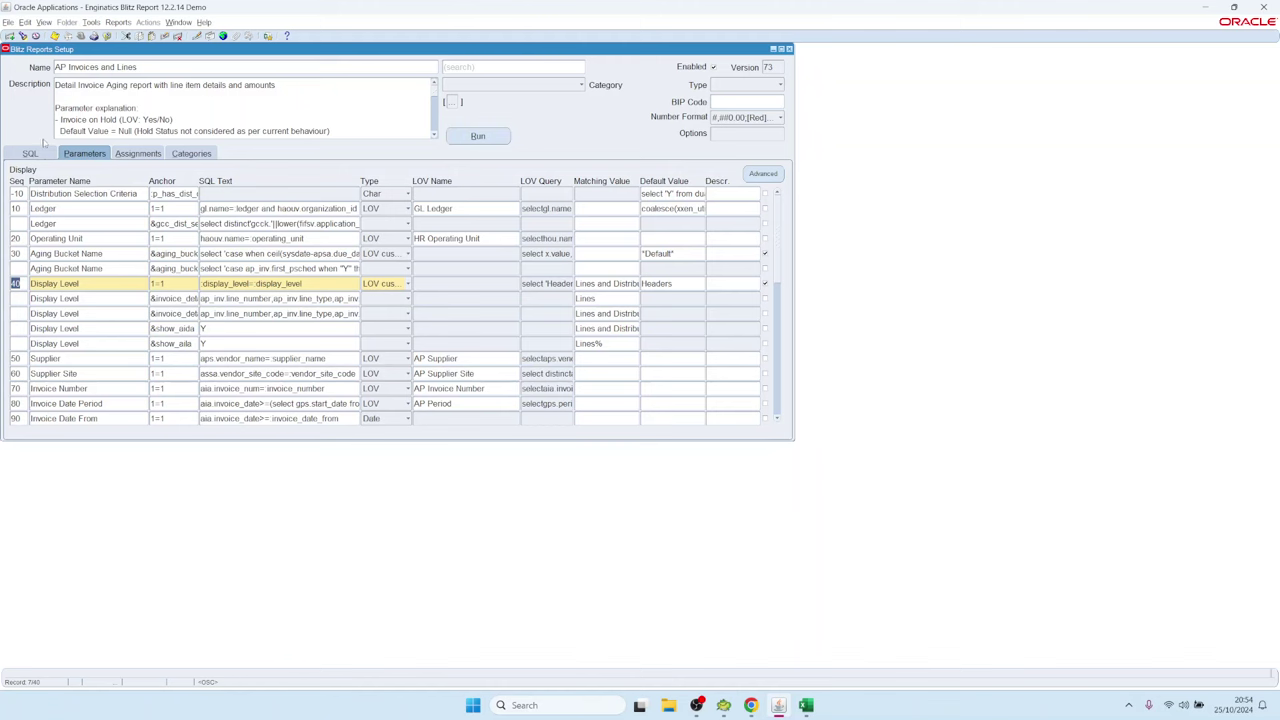
# - Find reports starting with "a", open AP Test report and show its parameters
pyautogui.click(30, 153)
pyautogui.hotkey('ctrl', 'f')
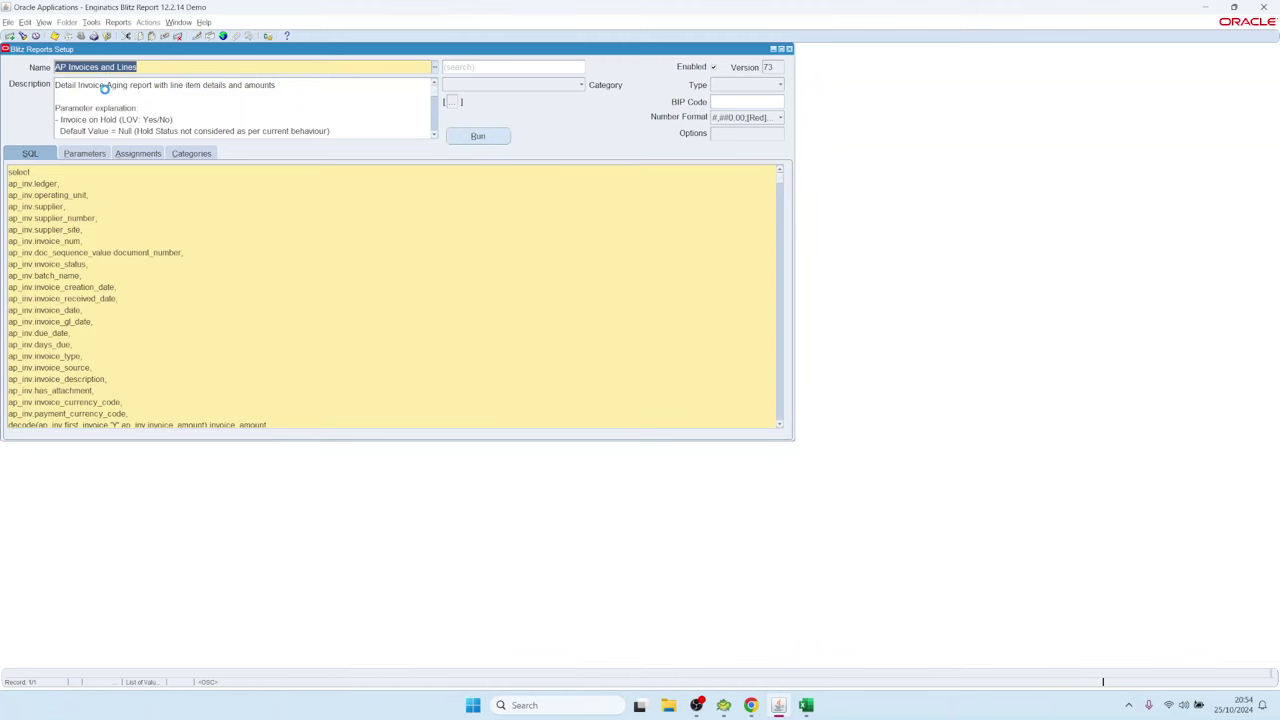
pyautogui.write('a%')
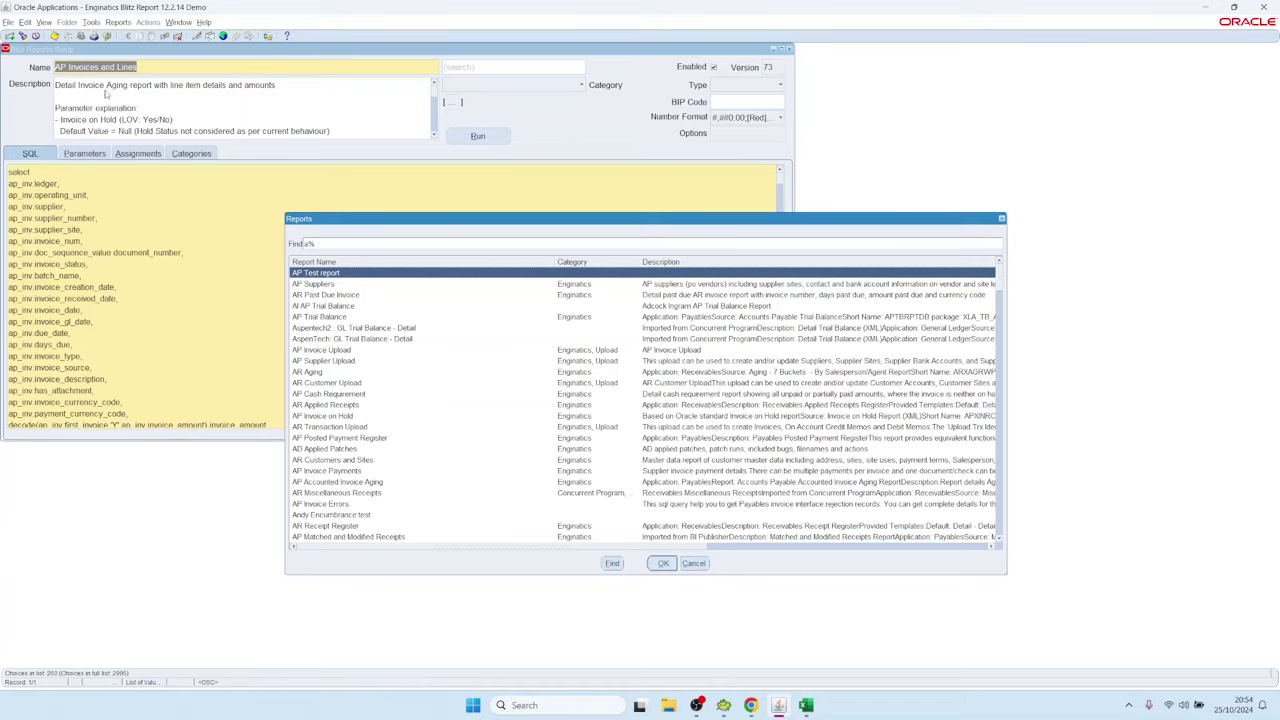
pyautogui.press('Return')
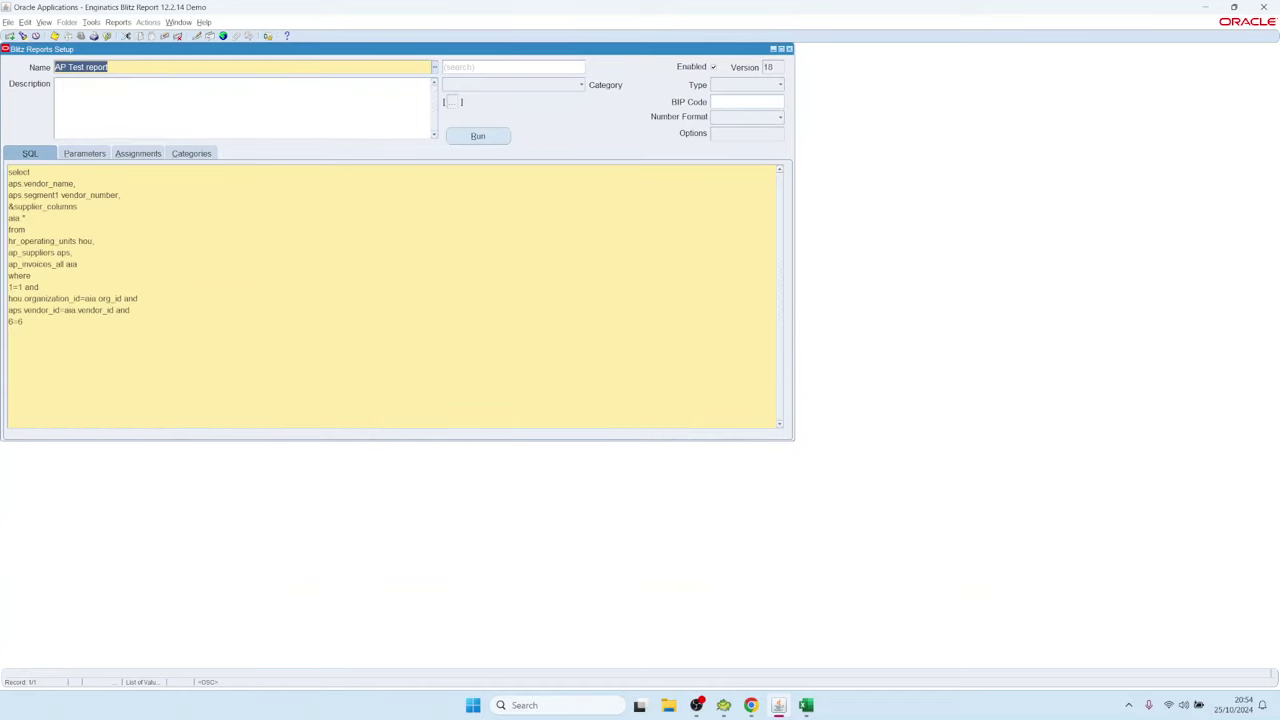
pyautogui.click(80, 155)
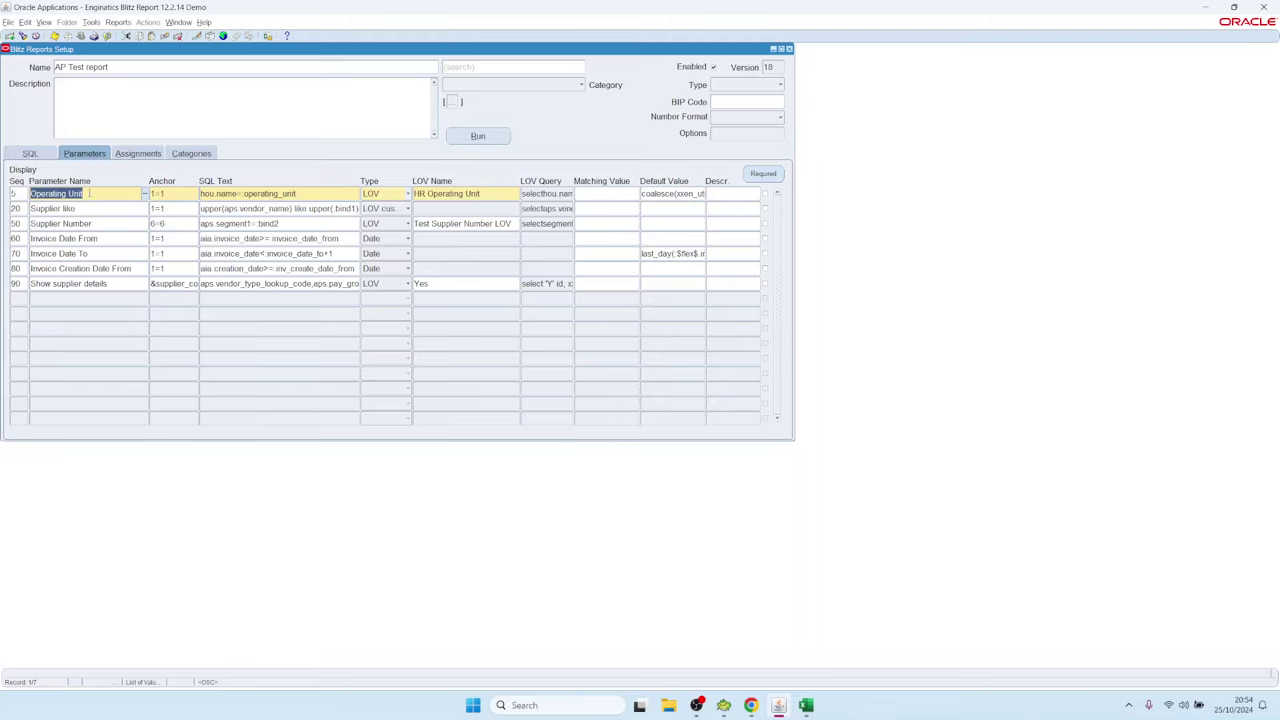
# - Insert a parameter named ewewg with SQL text rerwef directly below Operating Unit and save it
pyautogui.click(89, 193)
pyautogui.hotkey('ctrl', 'Down')
pyautogui.write('ew')
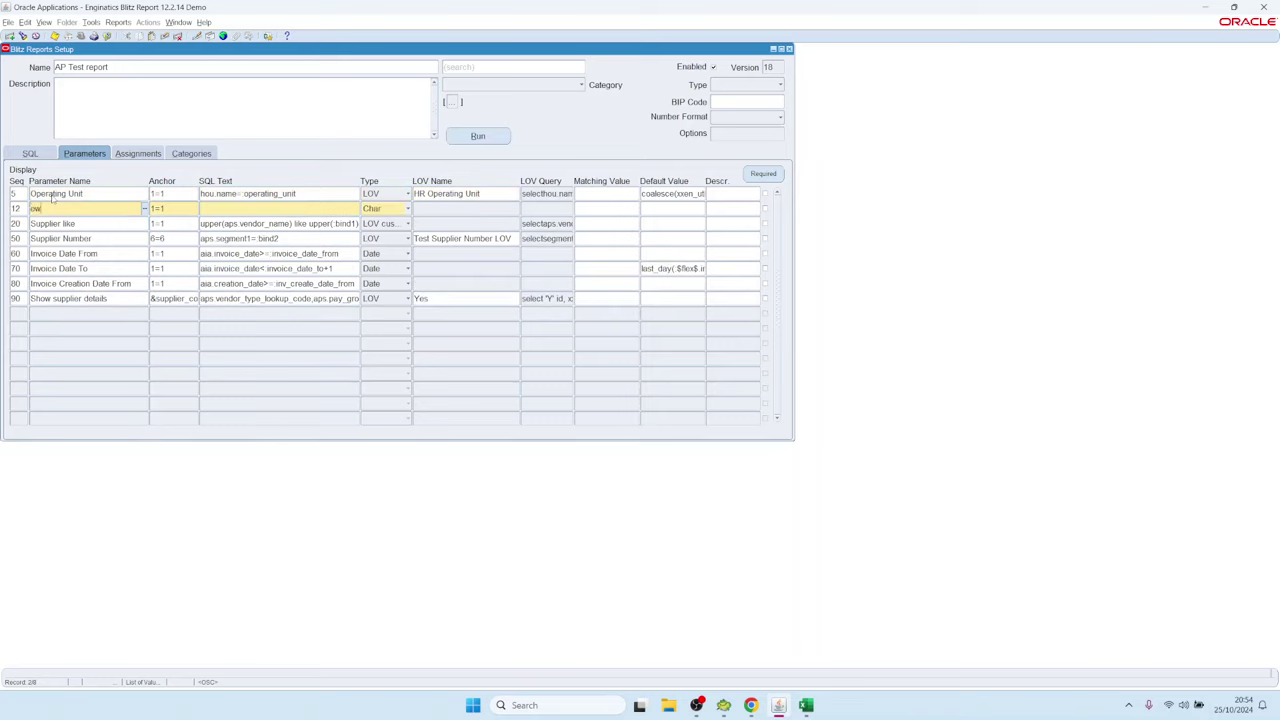
pyautogui.write('owgrerwof')
pyautogui.click(120, 233)
pyautogui.hotkey('ctrl', 's')
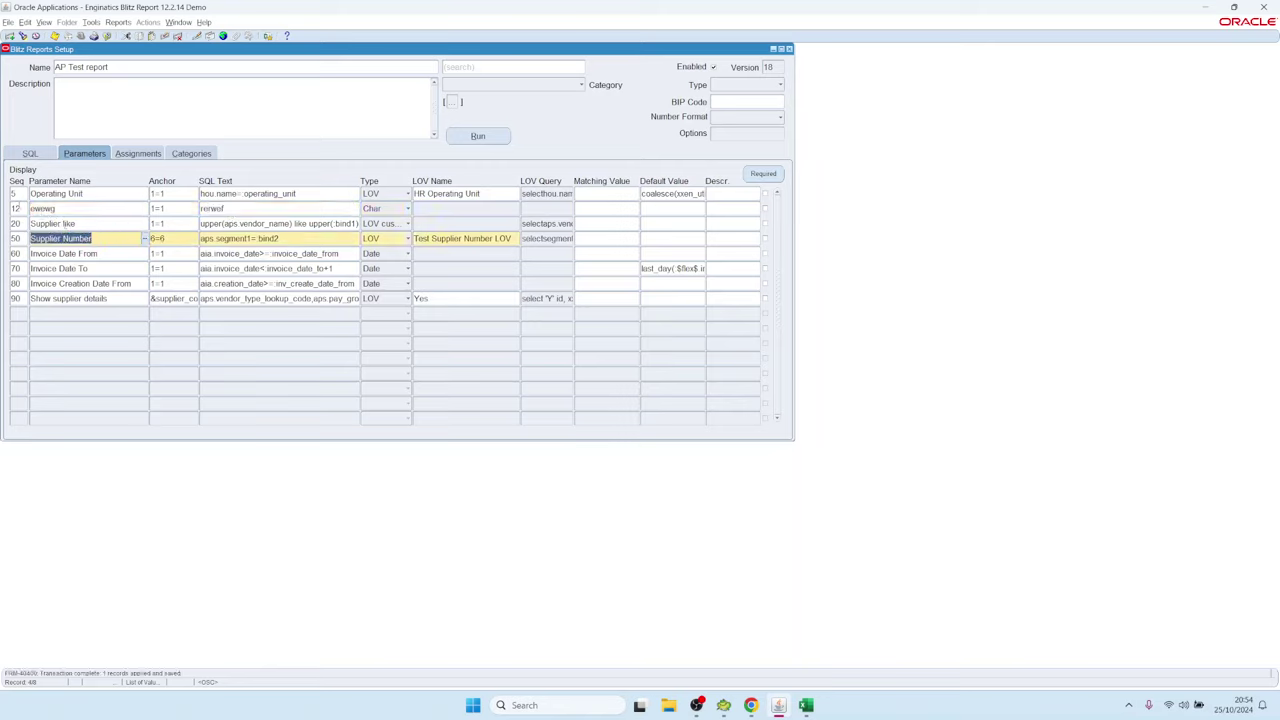
# - Insert another parameter named werwe with SQL text wewt directly below ewewg and save it
pyautogui.click(15, 208)
pyautogui.doubleClick(59, 208)
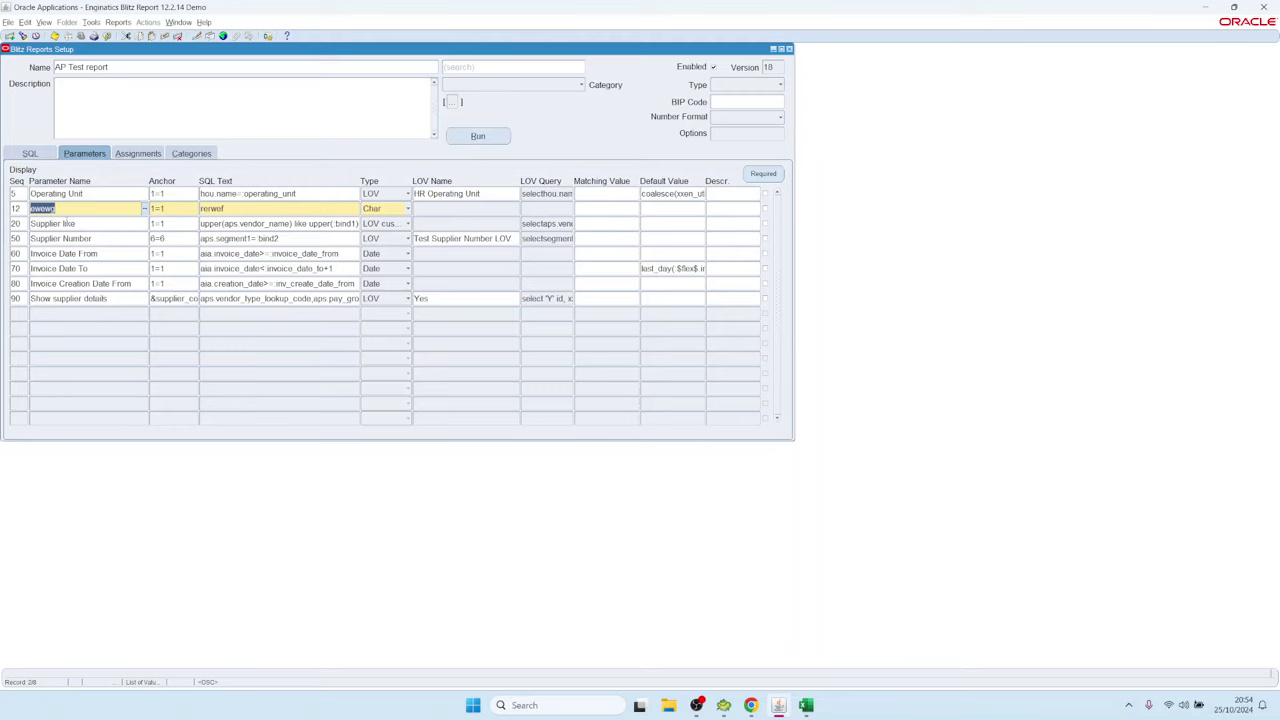
pyautogui.hotkey('ctrl', 'Down')
pyautogui.write('werwe')
pyautogui.click(238, 224)
pyautogui.write('we')
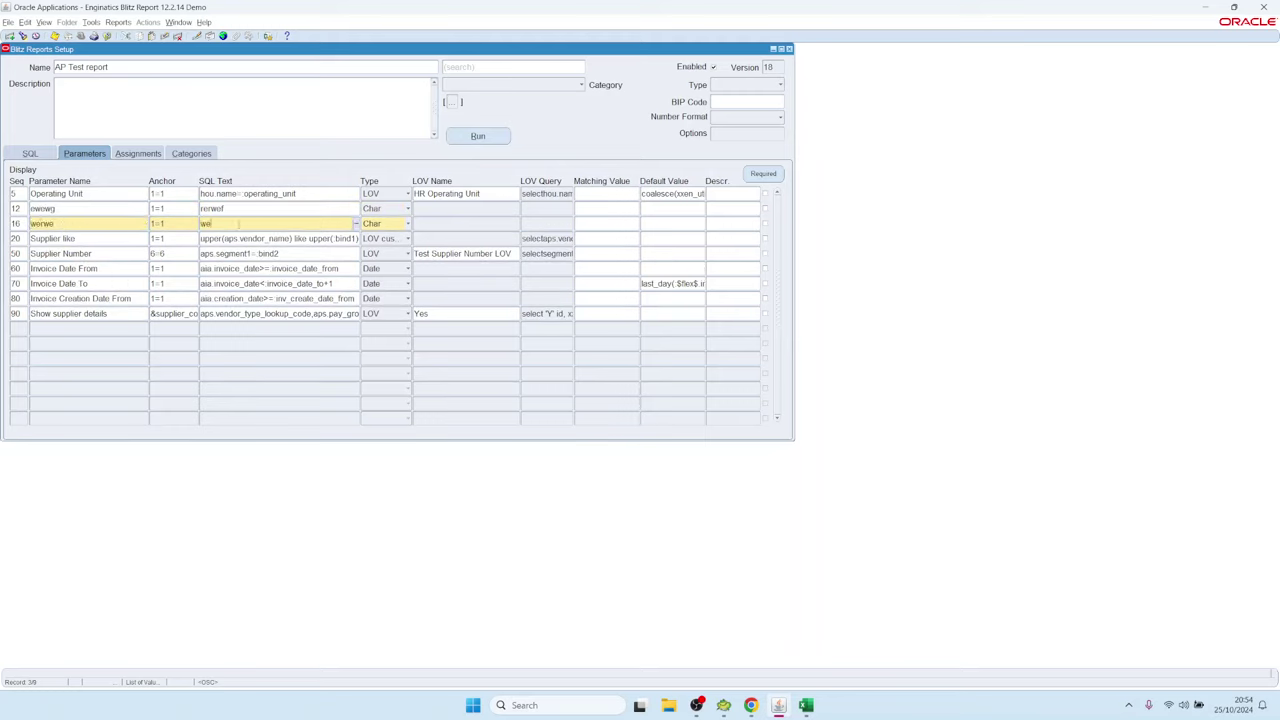
pyautogui.write('wt')
pyautogui.doubleClick(60, 238)
pyautogui.hotkey('ctrl', 's')
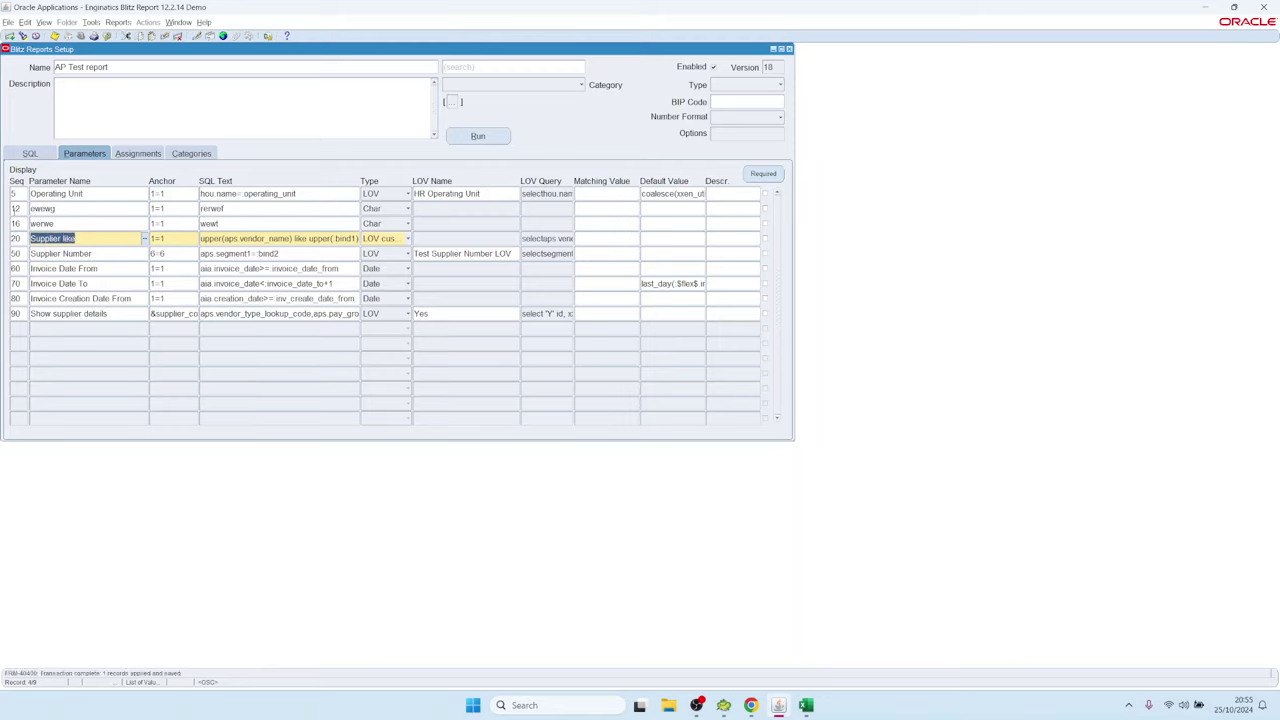
# - Compare the display sequence numbers of the werwe and Supplier like parameters
pyautogui.doubleClick(15, 223)
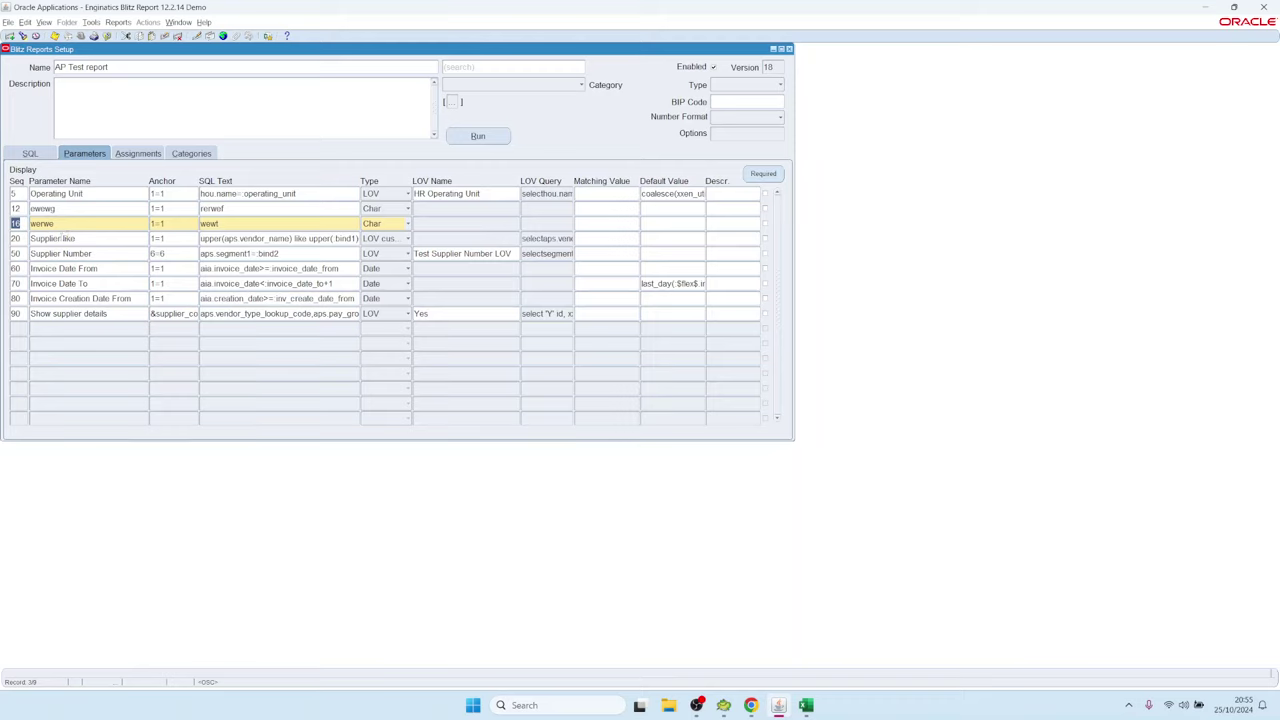
pyautogui.click(17, 238)
pyautogui.click(17, 223)
pyautogui.click(17, 238)
pyautogui.click(21, 225)
pyautogui.press('Down')
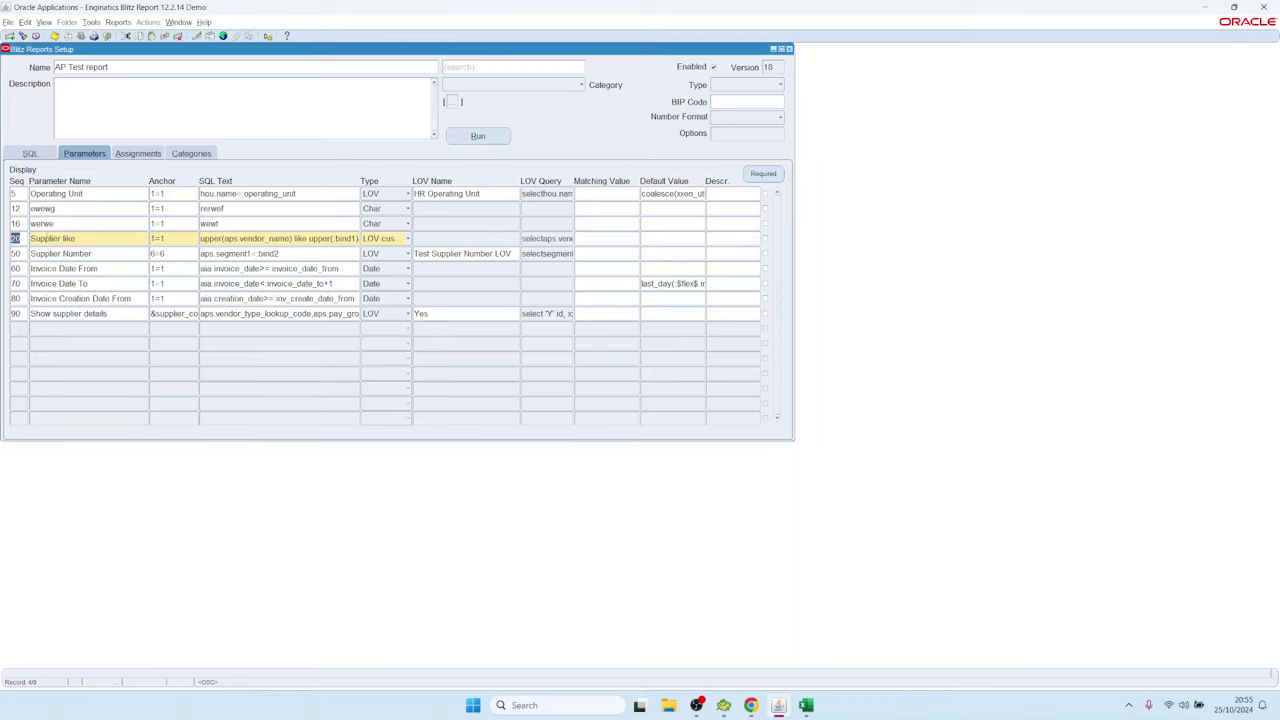
# - Resequence the report's parameters and check the display sequence numbers of the first three rows
pyautogui.click(64, 224)
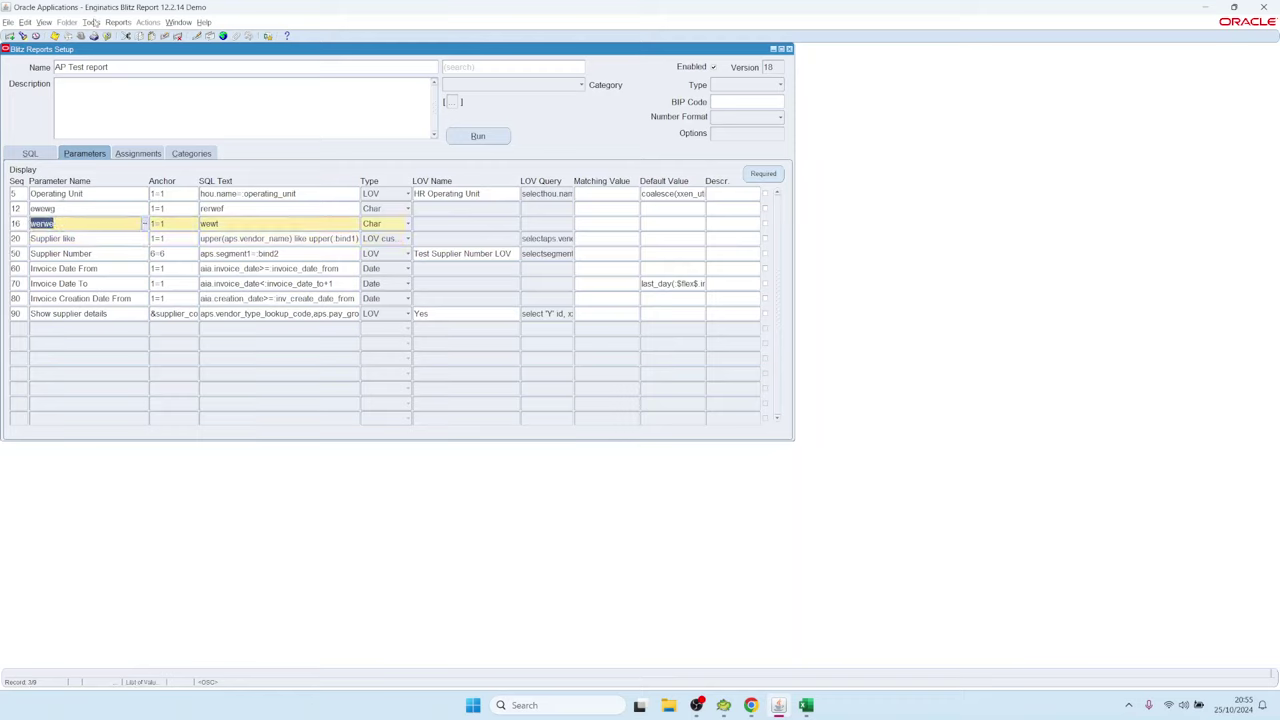
pyautogui.click(92, 22)
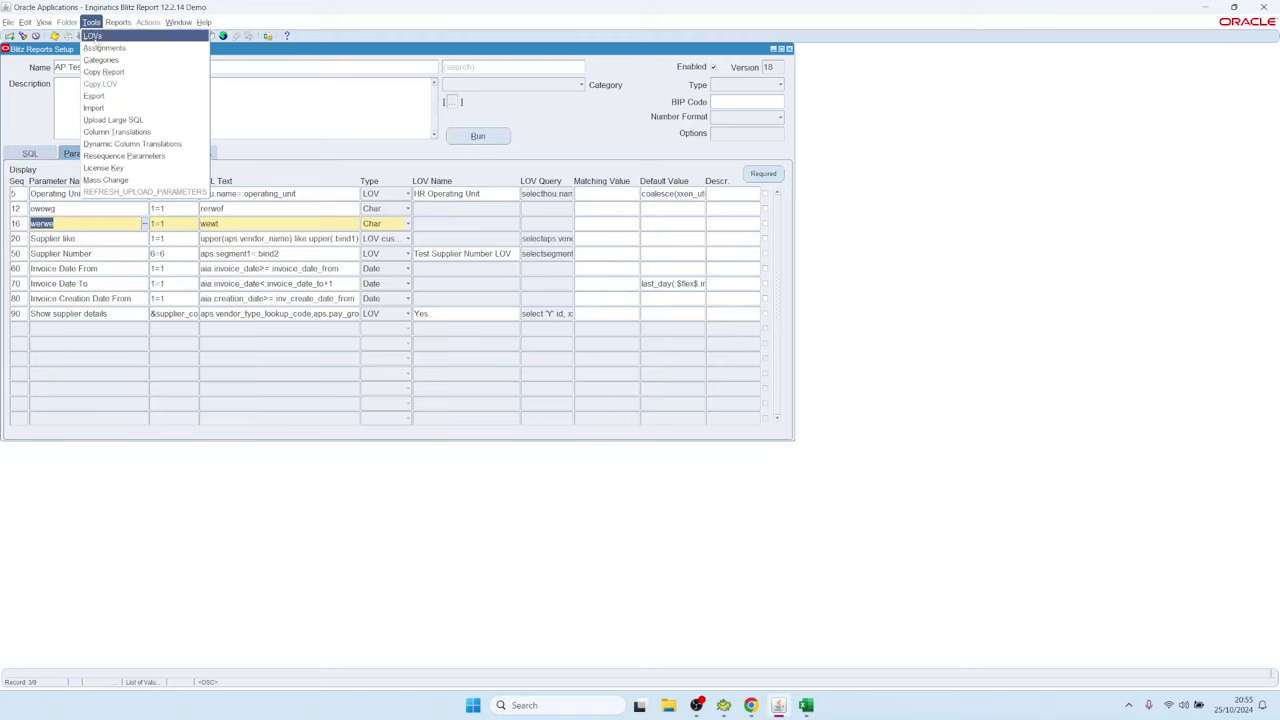
pyautogui.click(137, 157)
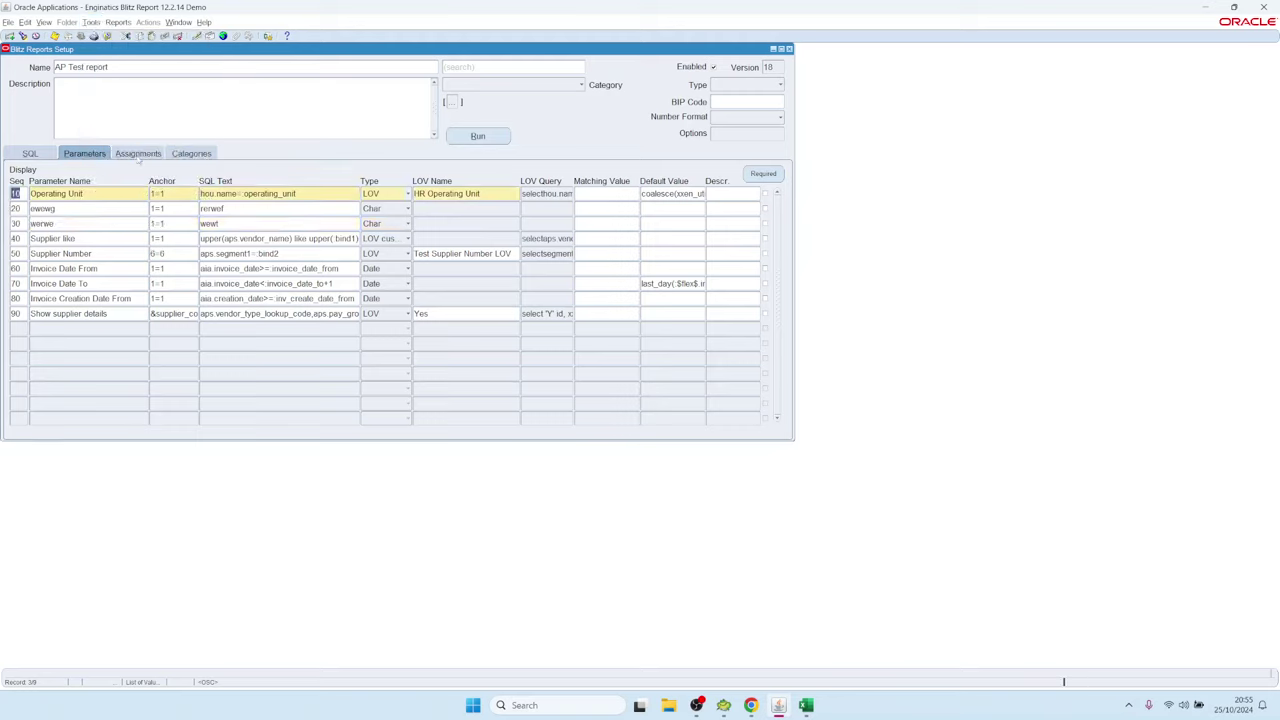
pyautogui.click(16, 209)
pyautogui.click(16, 223)
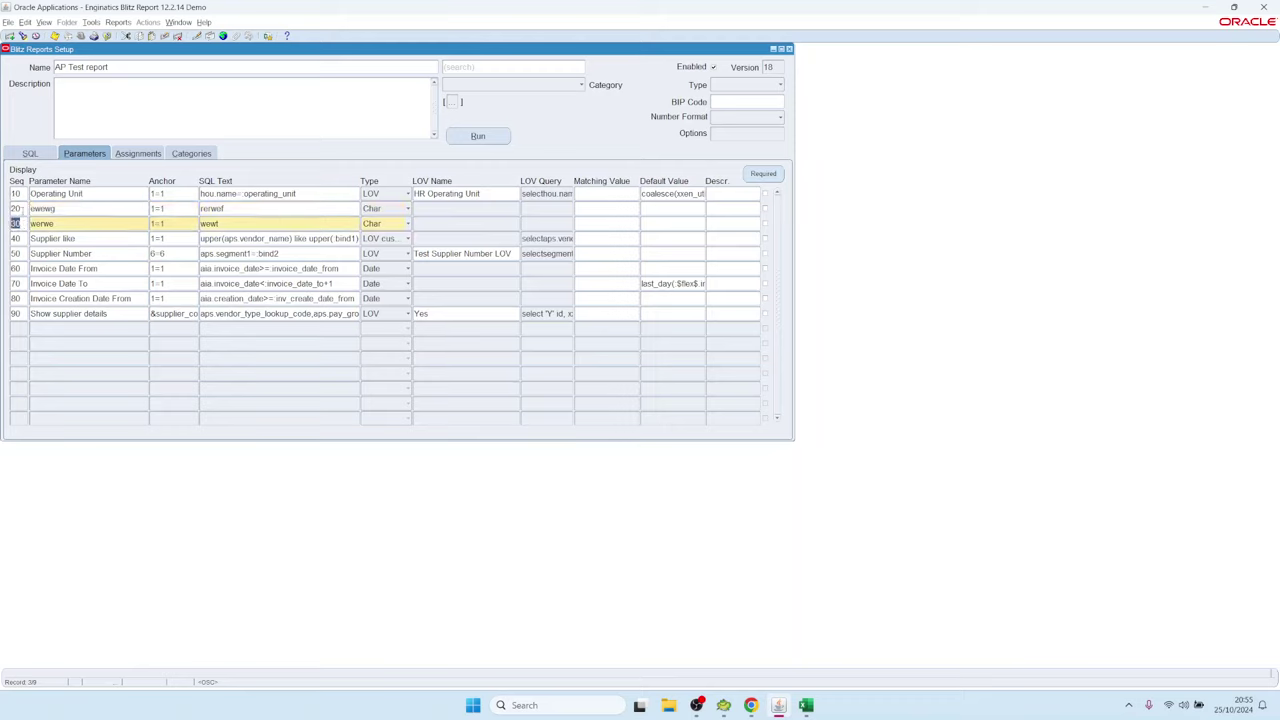
pyautogui.click(16, 194)
pyautogui.click(16, 208)
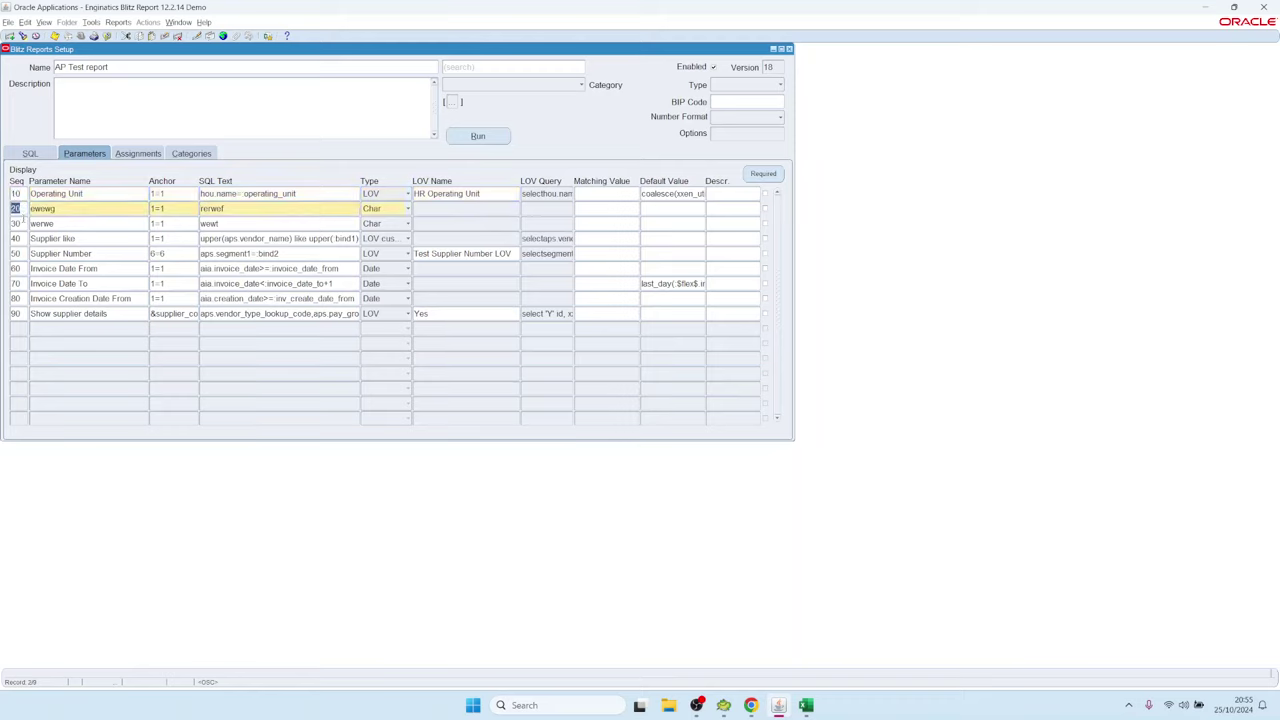
pyautogui.click(17, 223)
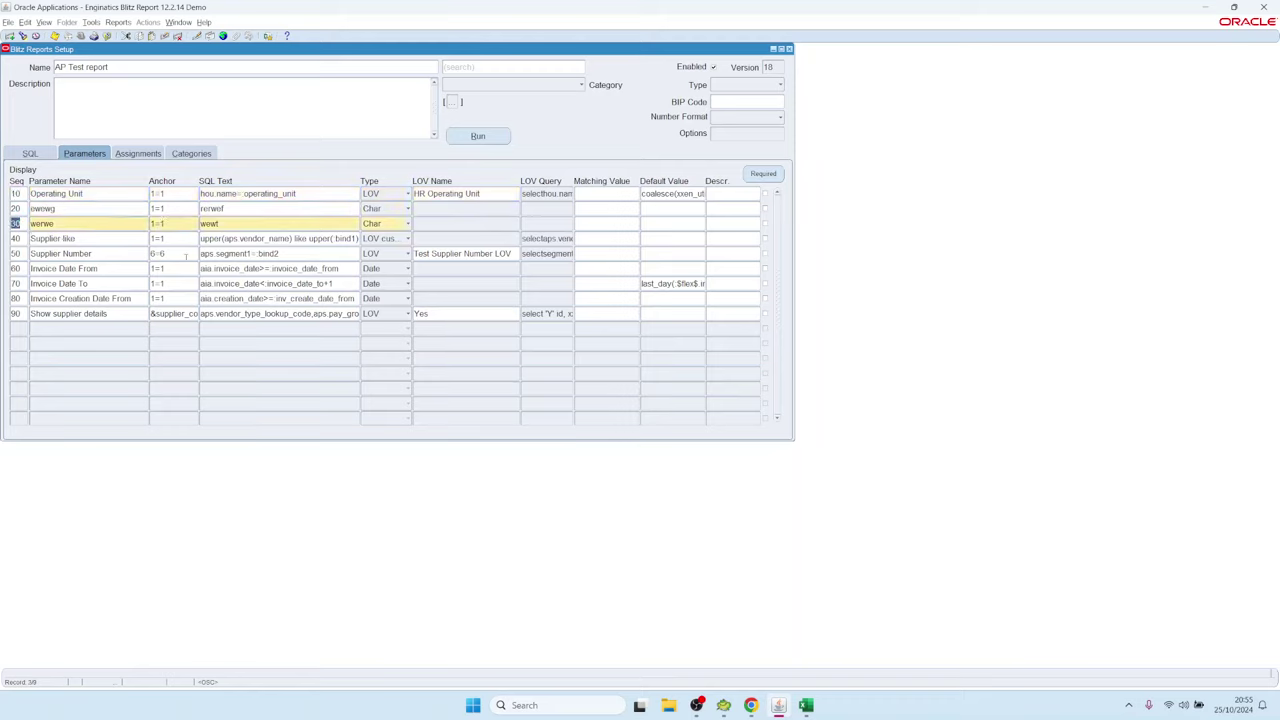